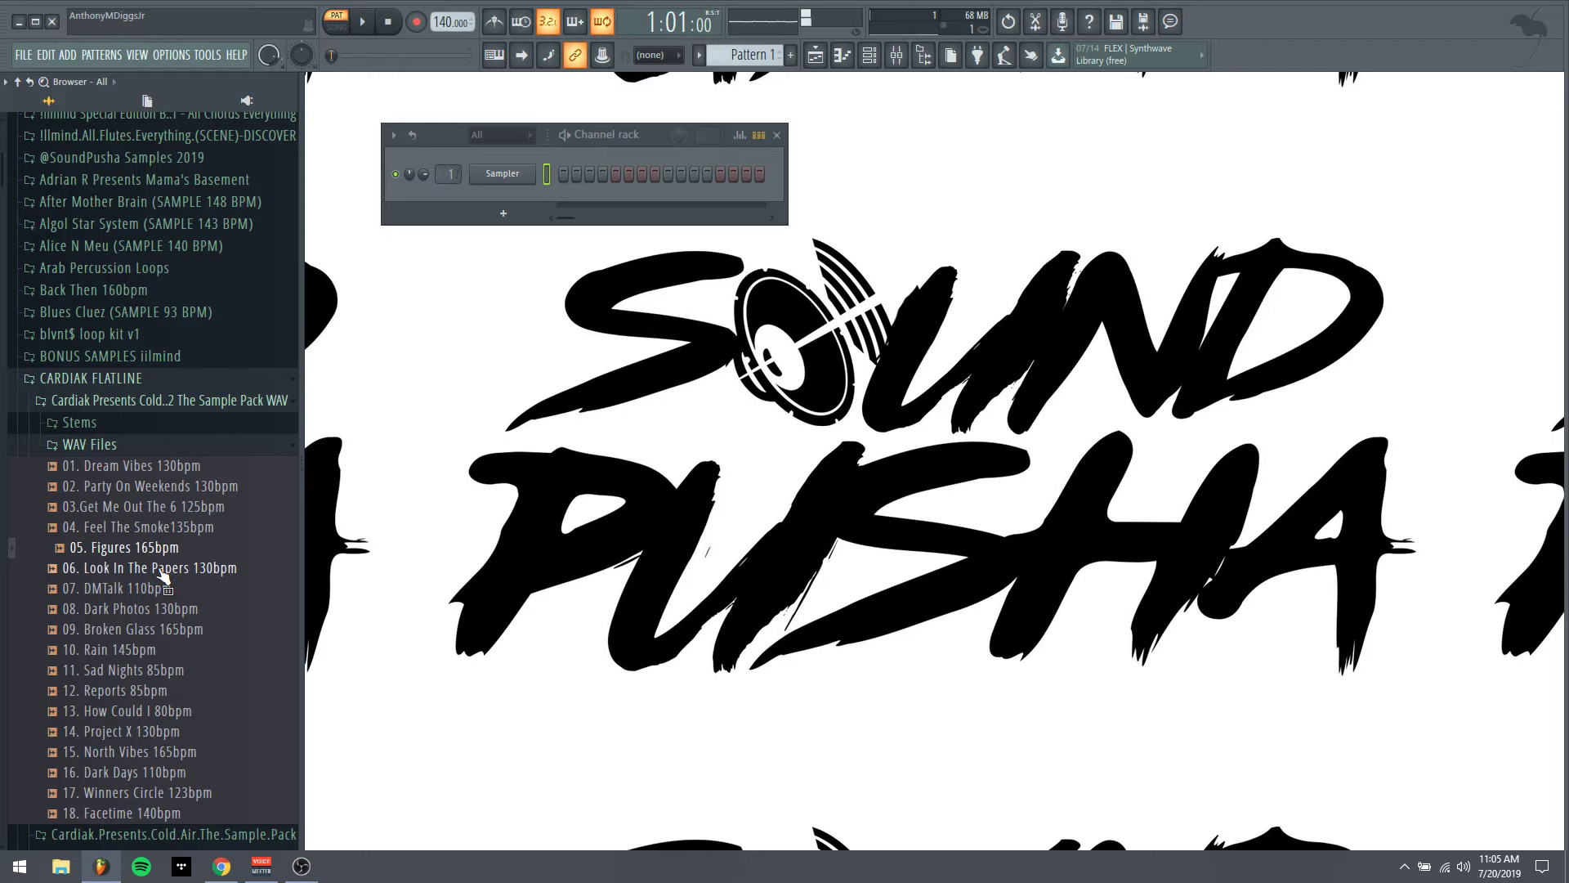
# Preview the Look In The Papers and DMTalk samples, and place 07. DMTalk 110bpm at the start of Track 1 in song mode
pyautogui.click(161, 570)
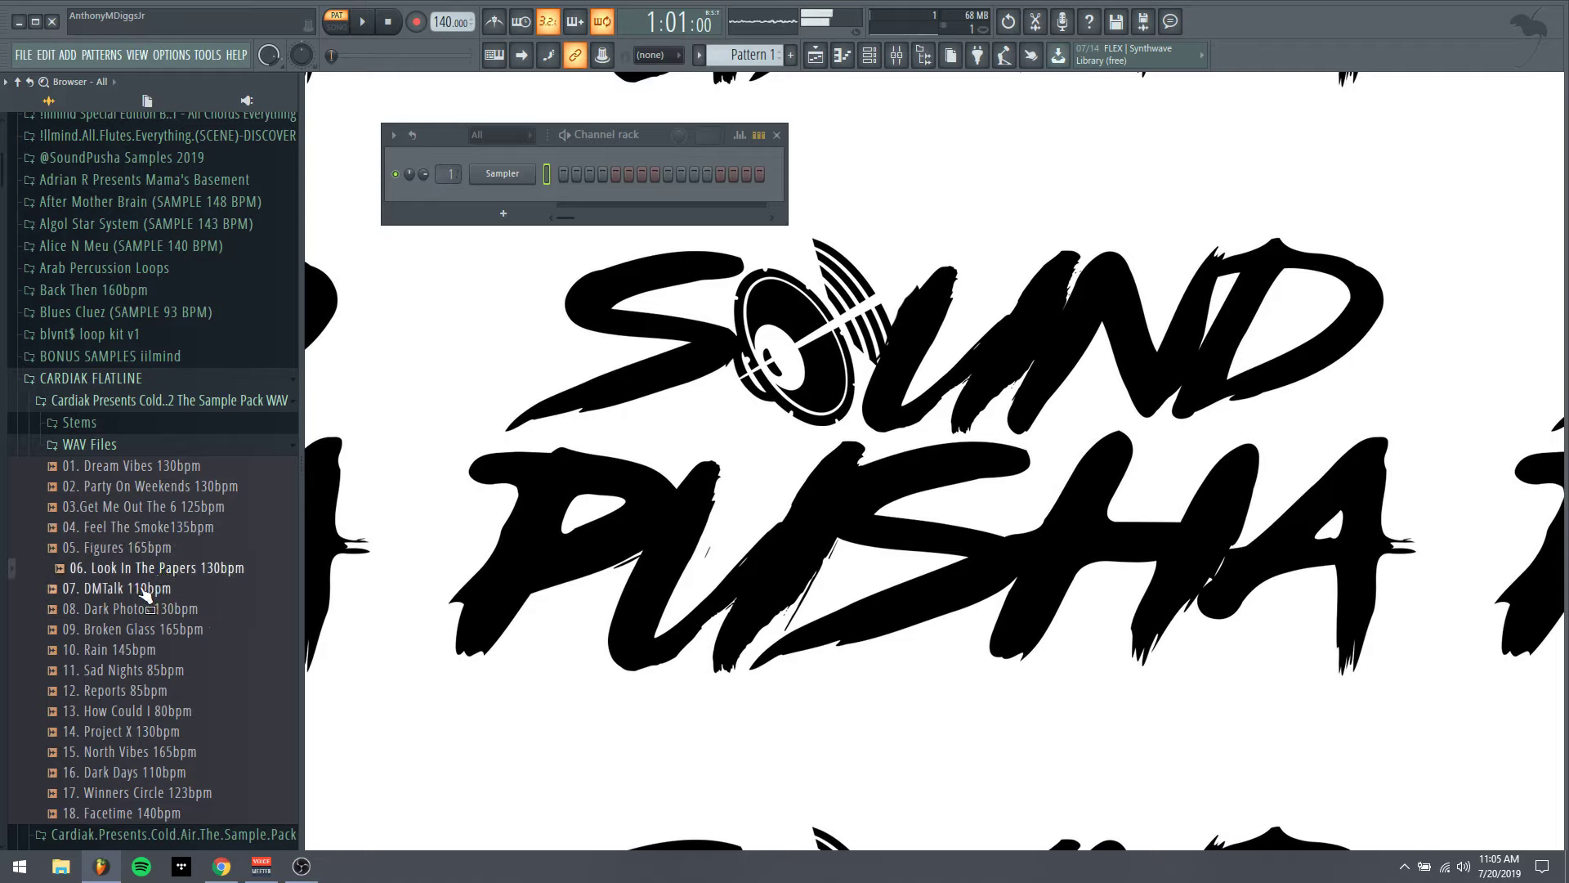
pyautogui.click(142, 590)
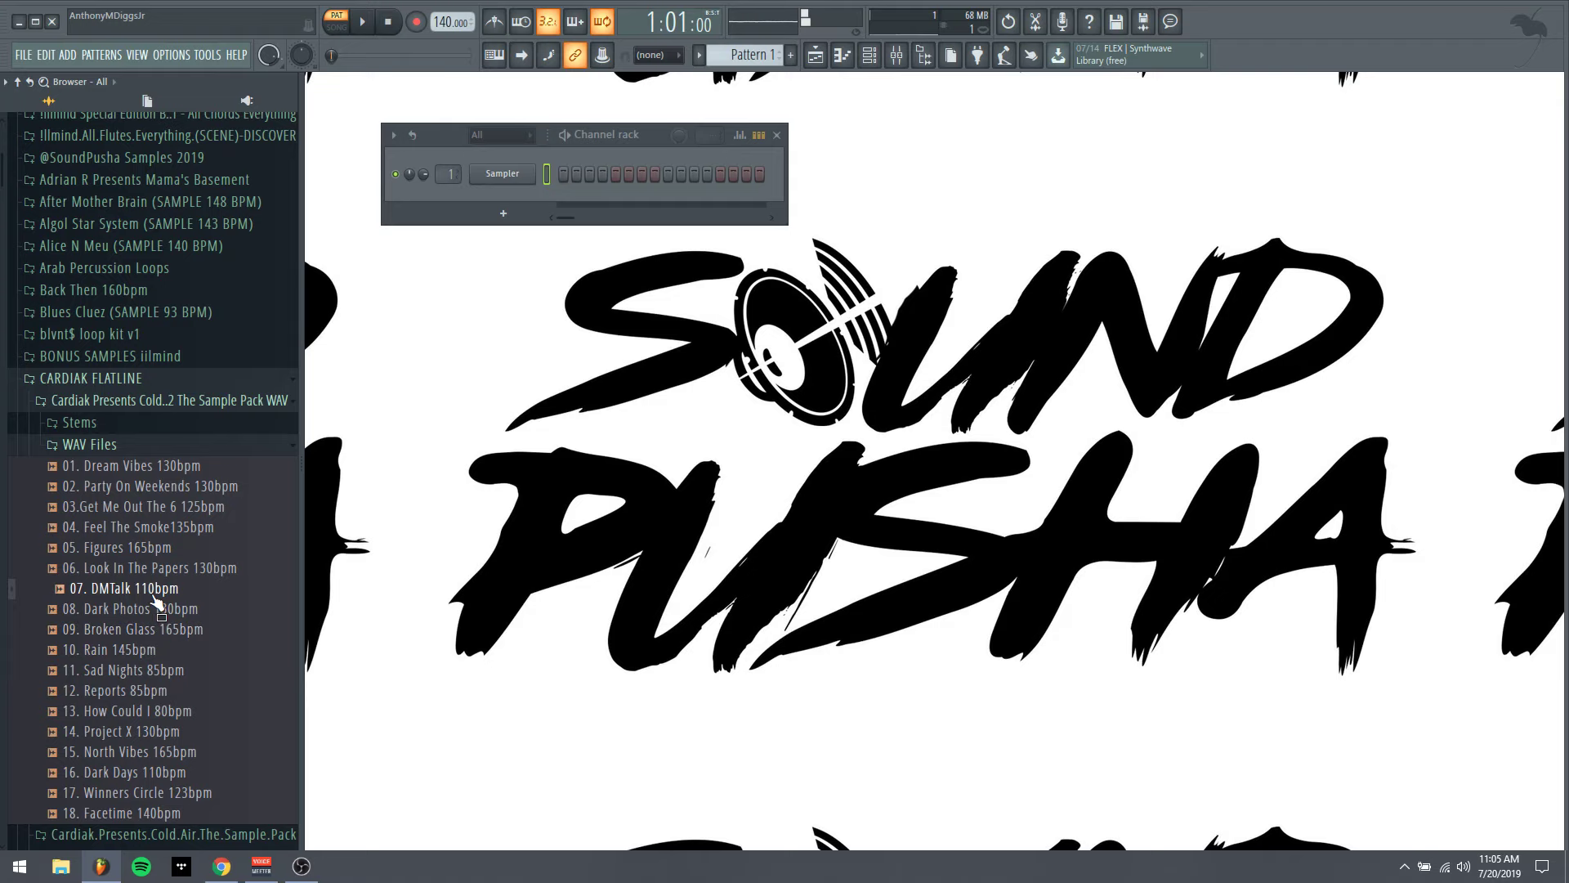
pyautogui.click(350, 17)
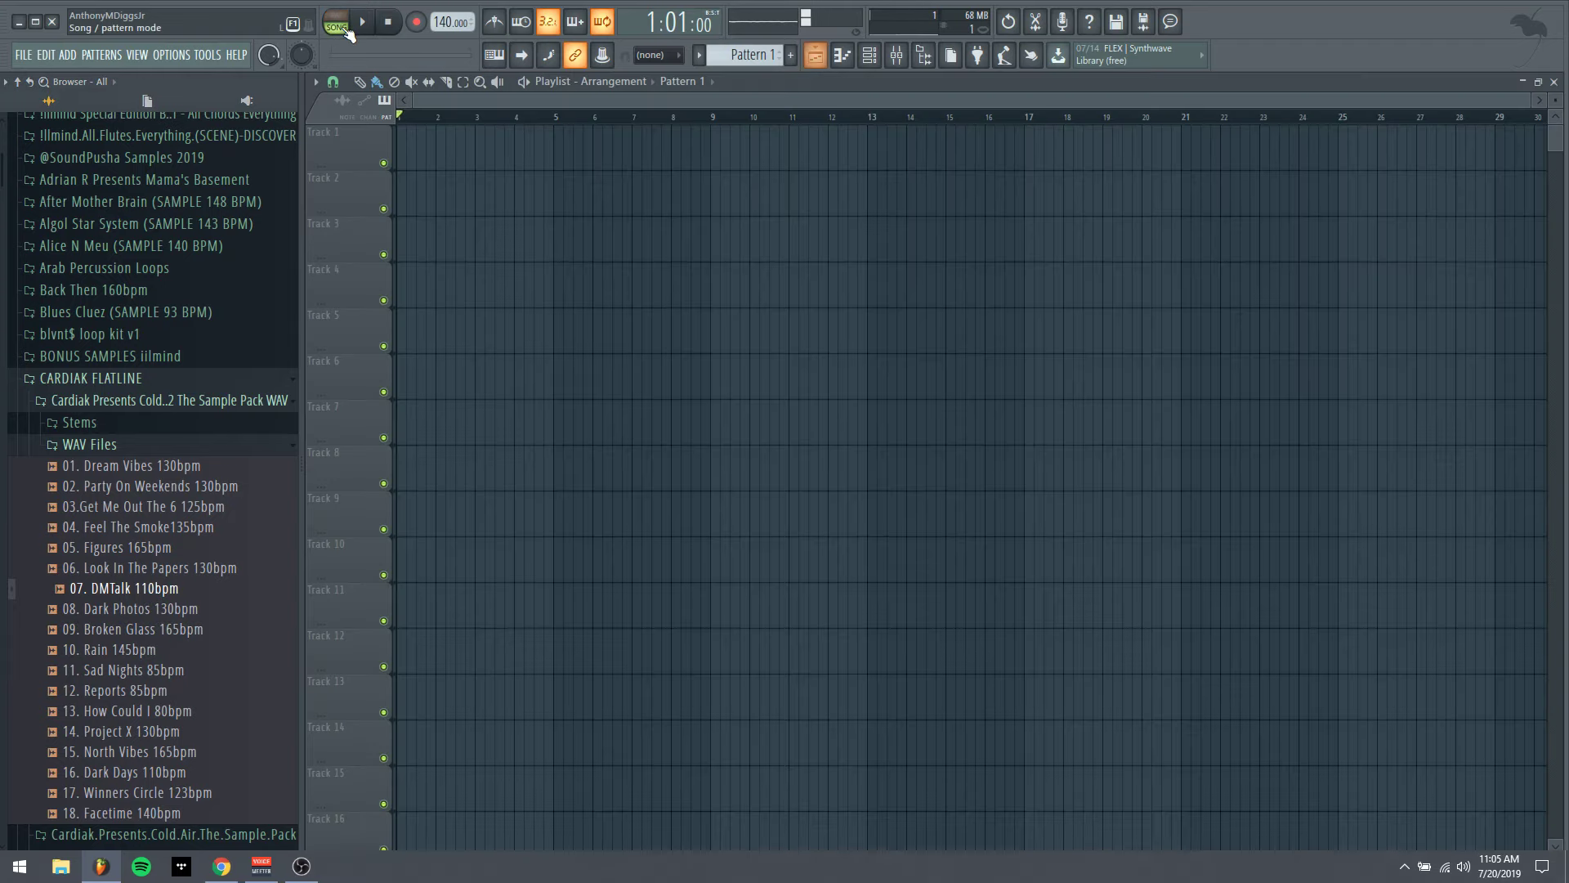
pyautogui.moveTo(134, 603); pyautogui.dragTo(405, 147)
# Play the DMTalk clip in the playlist with its full length in view
pyautogui.press('space')
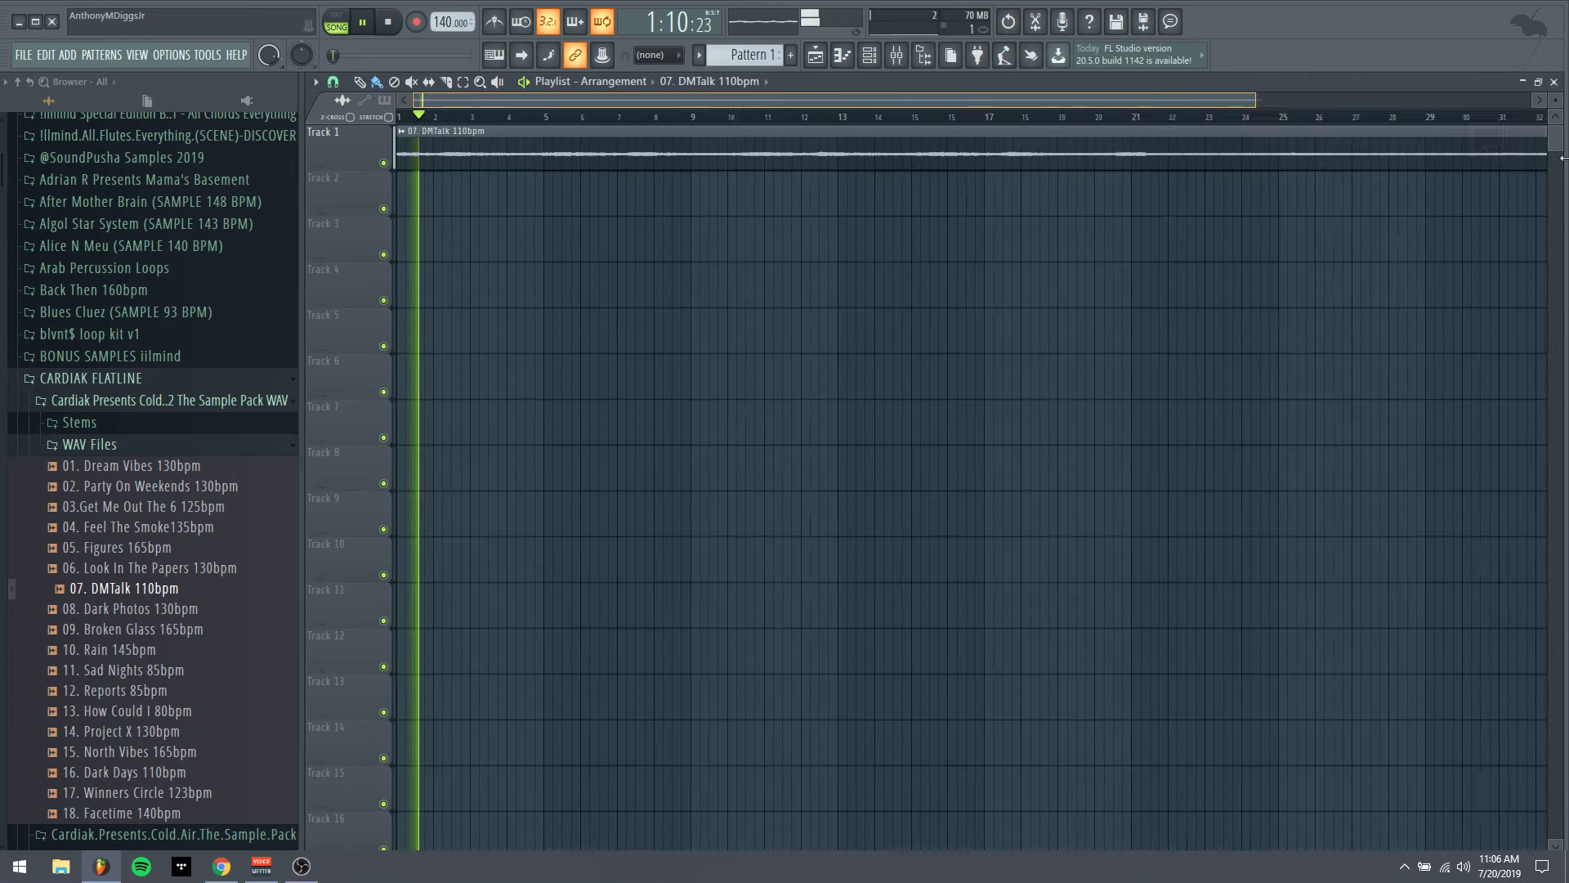
pyautogui.scroll(-3, 825, 107)
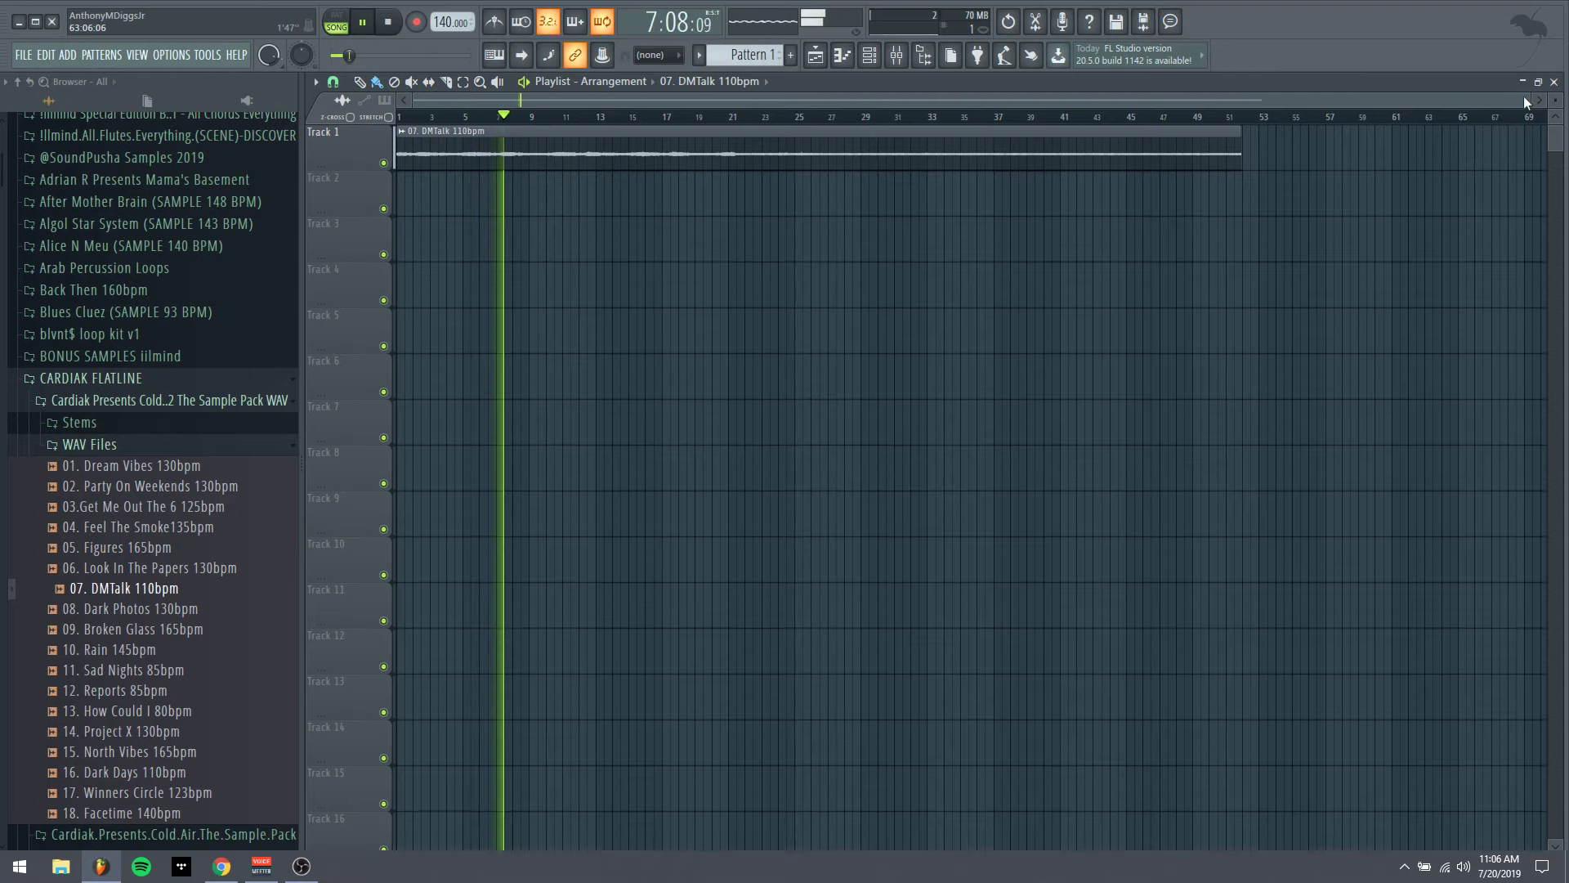
pyautogui.moveTo(1527, 100); pyautogui.dragTo(1376, 100)
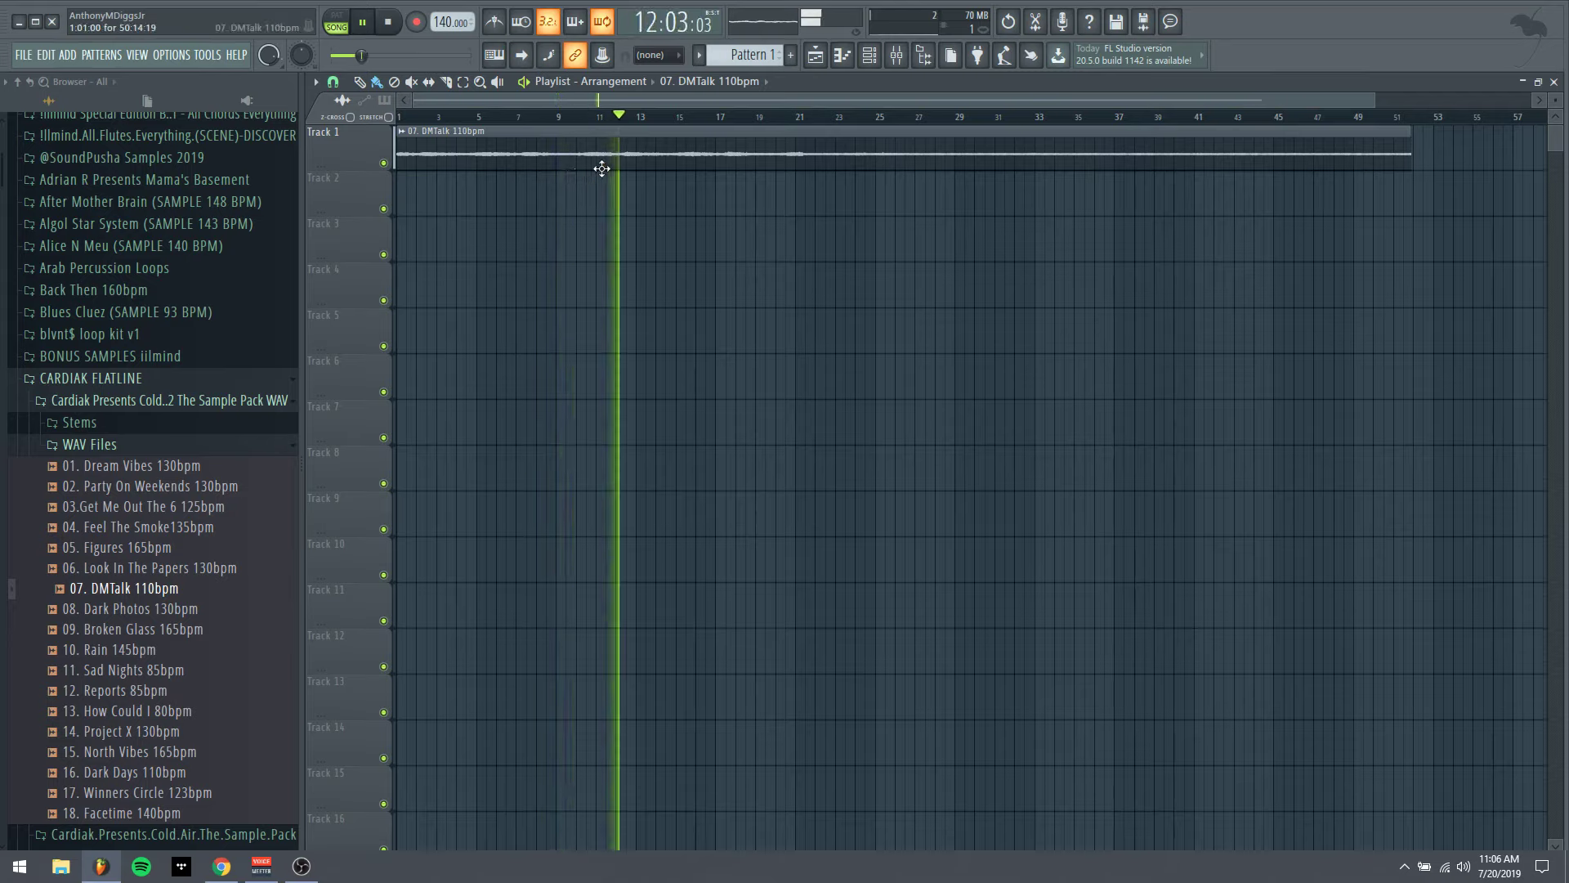
# Stop playback, open the DMTalk clip's sample in the Edison audio editor and normalize it
pyautogui.doubleClick(509, 141)
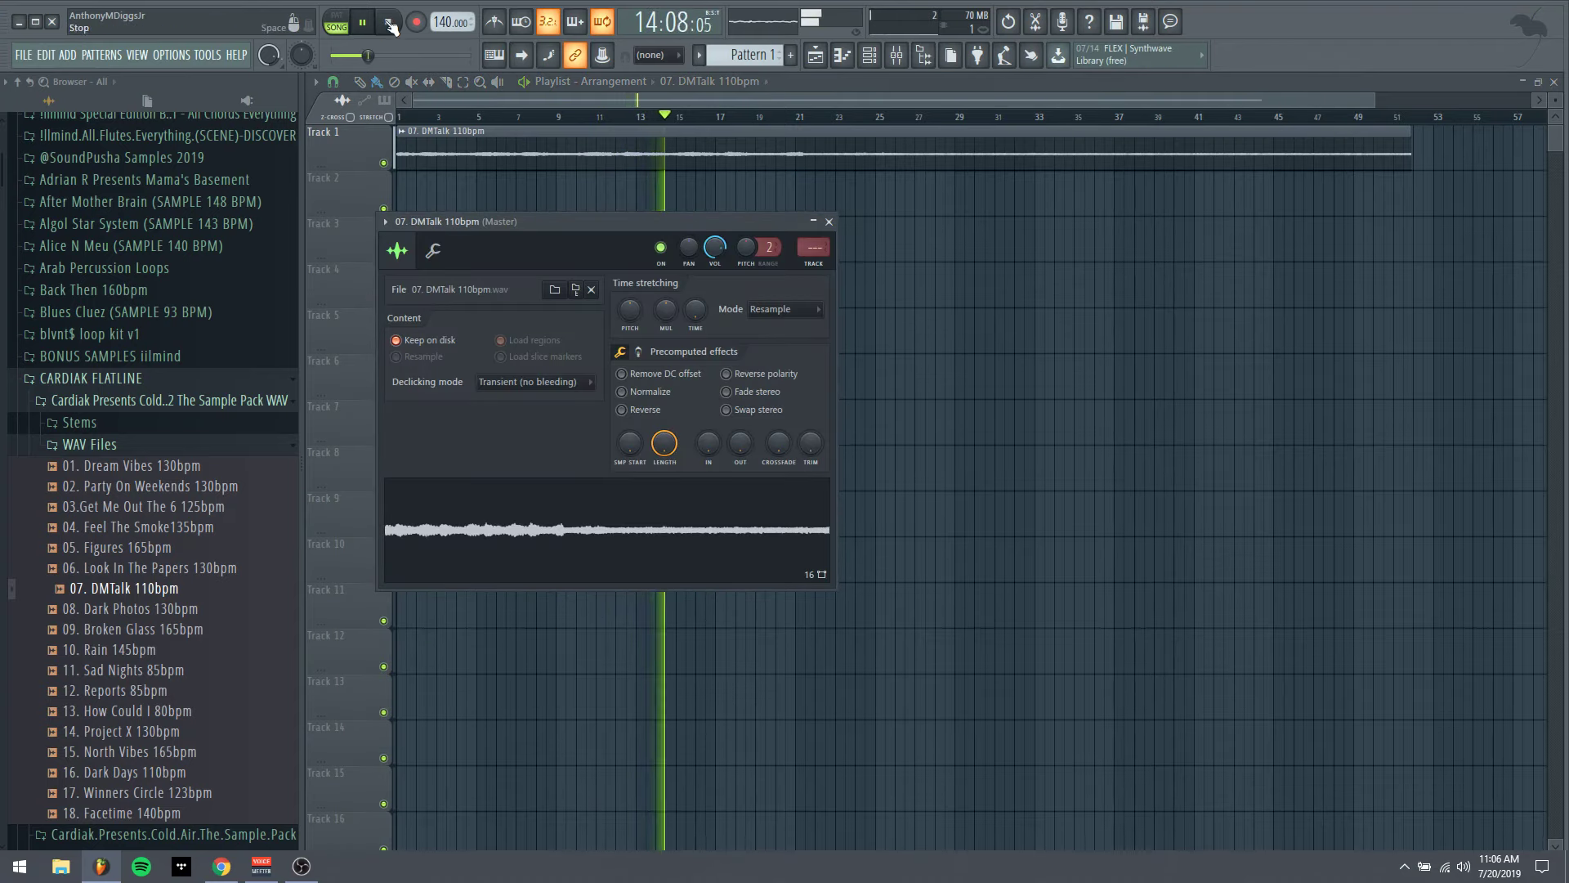
pyautogui.press('space')
pyautogui.rightClick(583, 524)
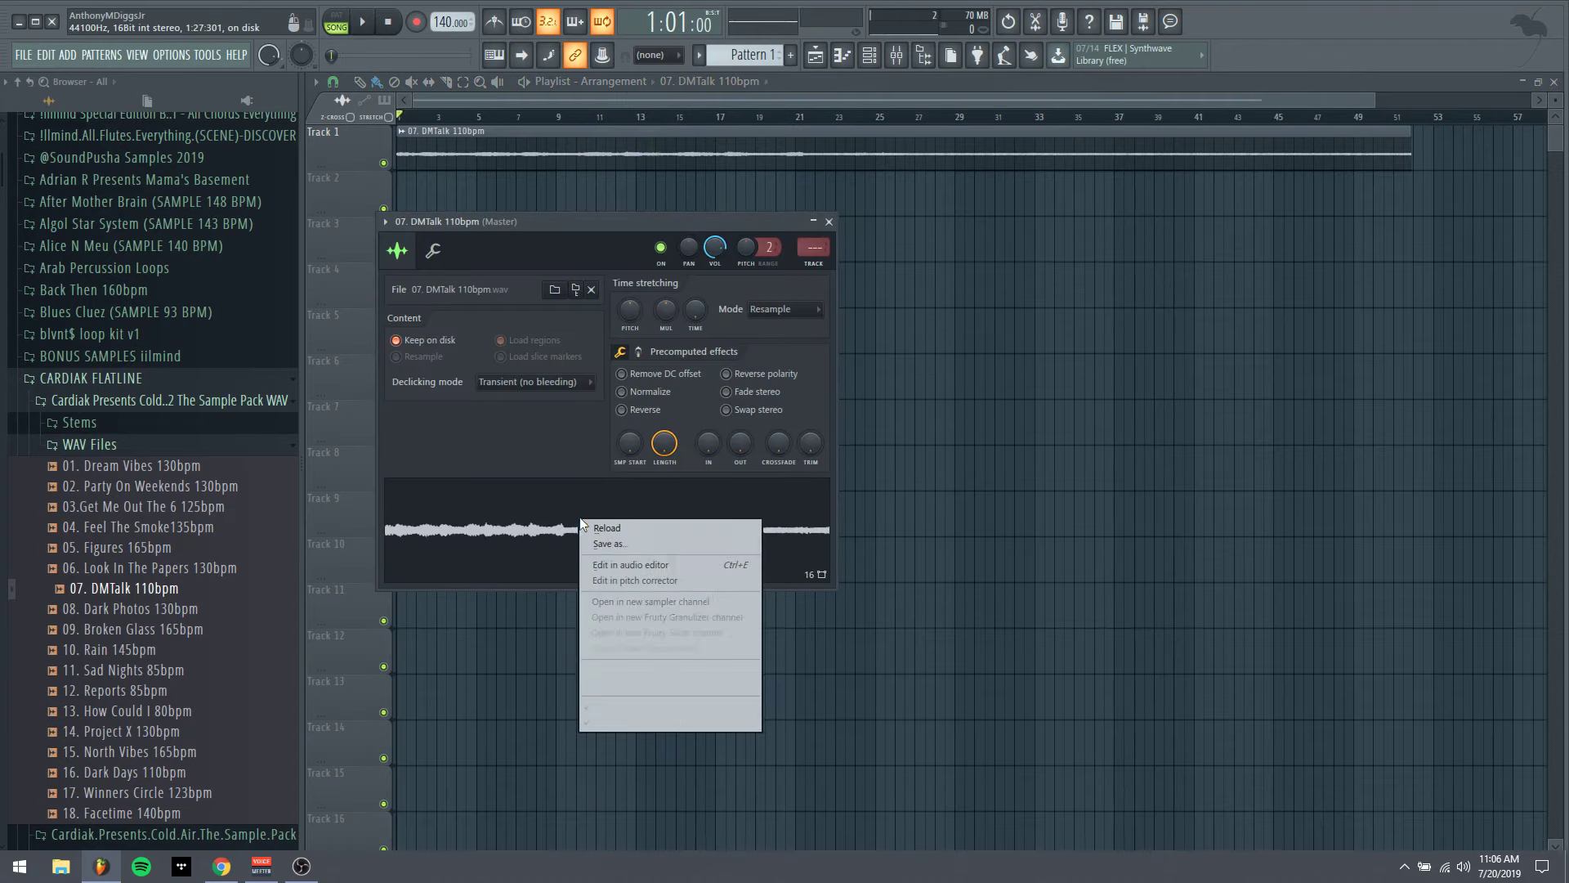
pyautogui.click(645, 564)
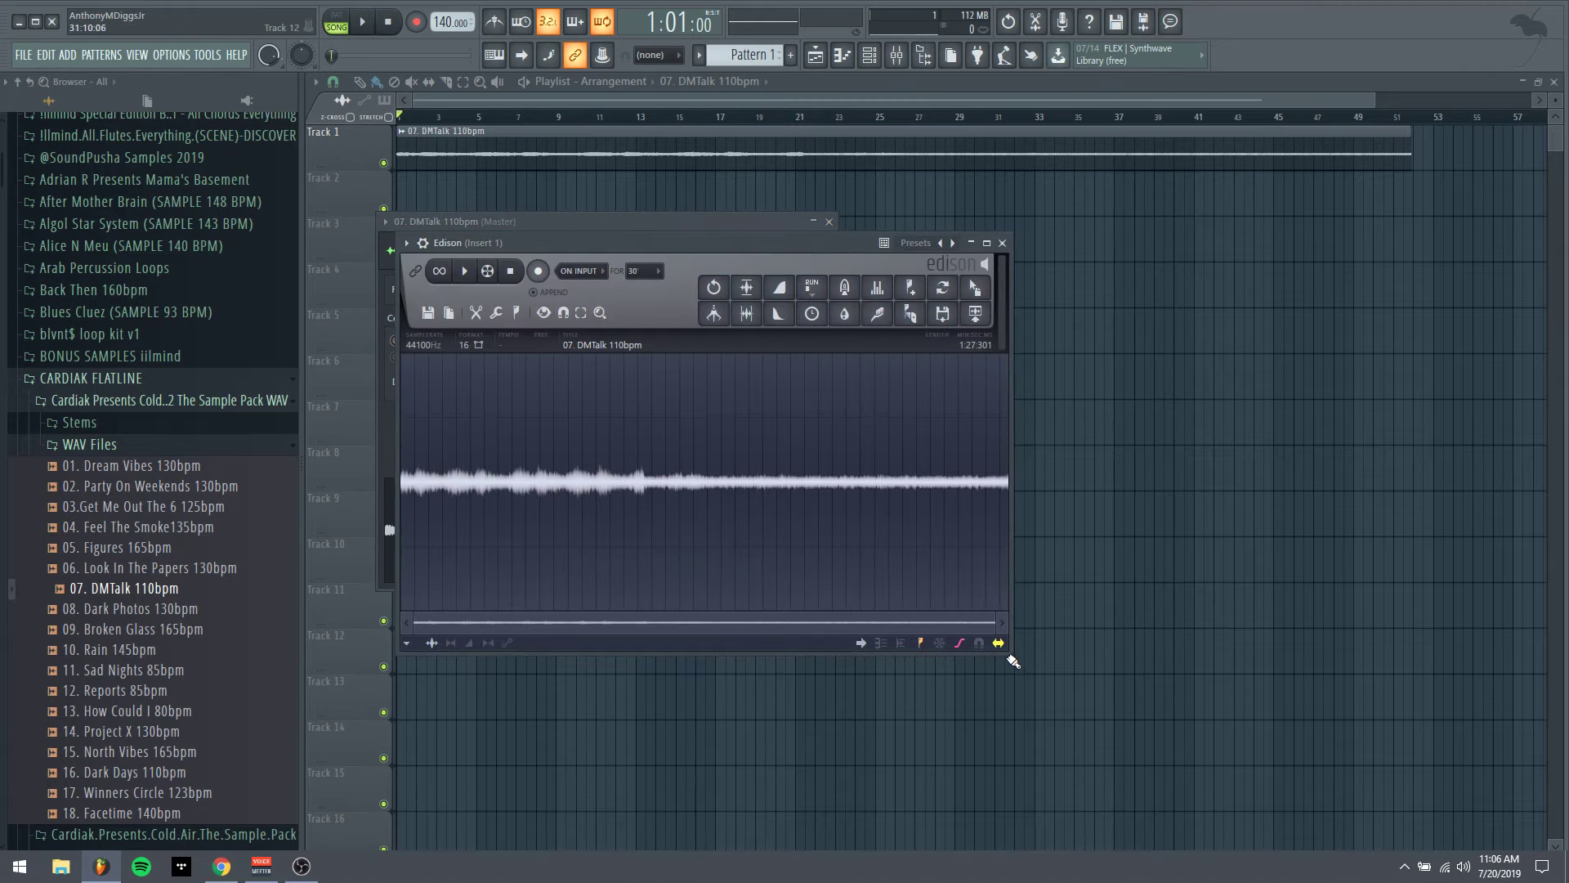
pyautogui.moveTo(1007, 651); pyautogui.dragTo(1338, 799)
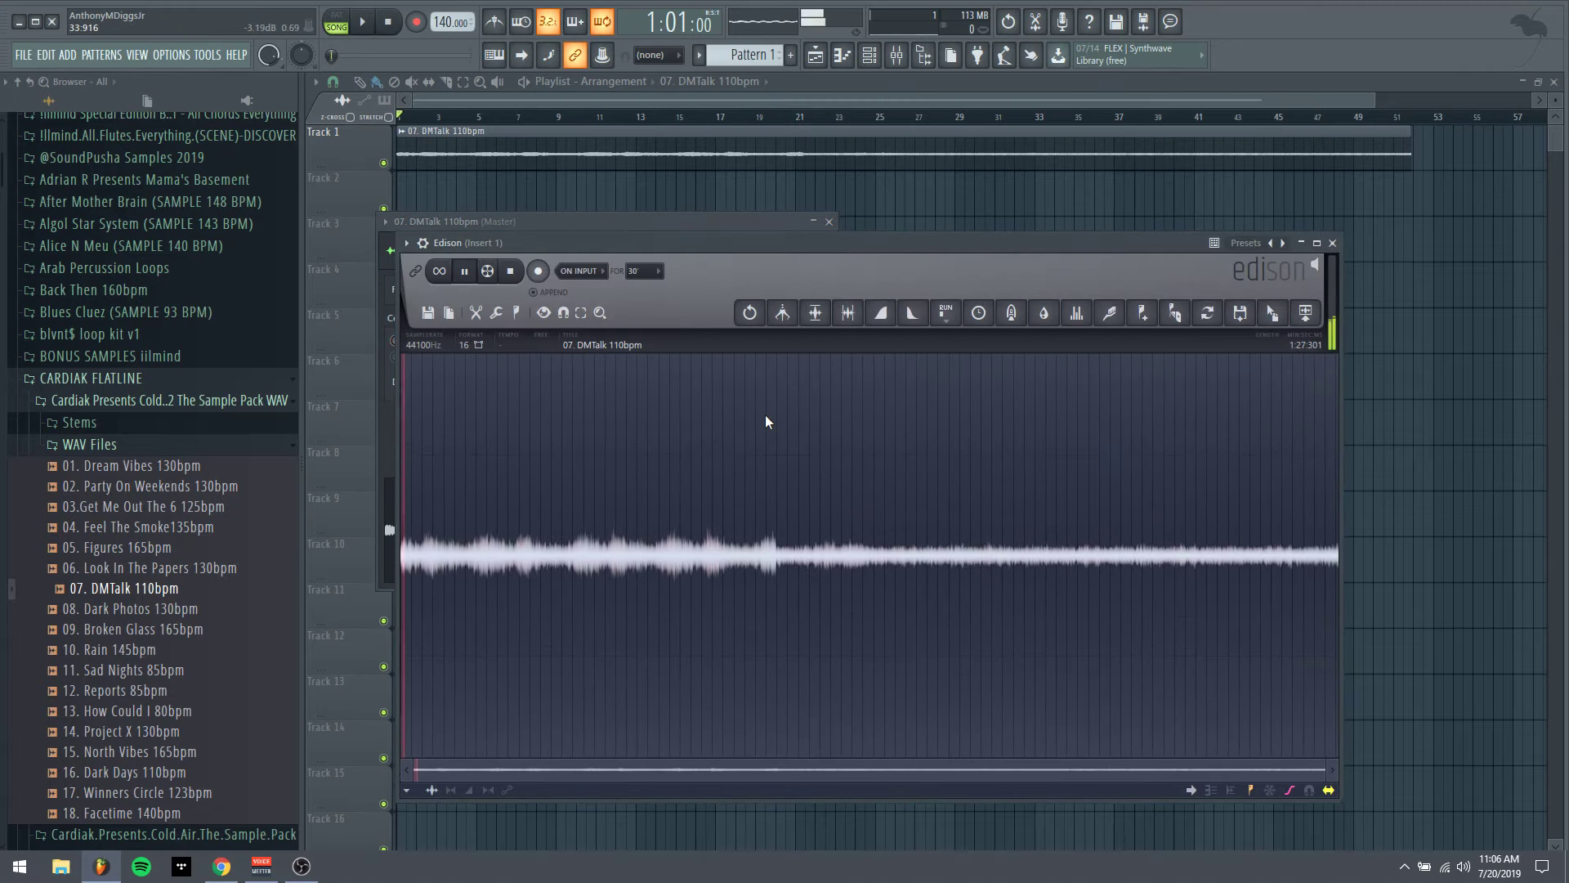
pyautogui.click(814, 312)
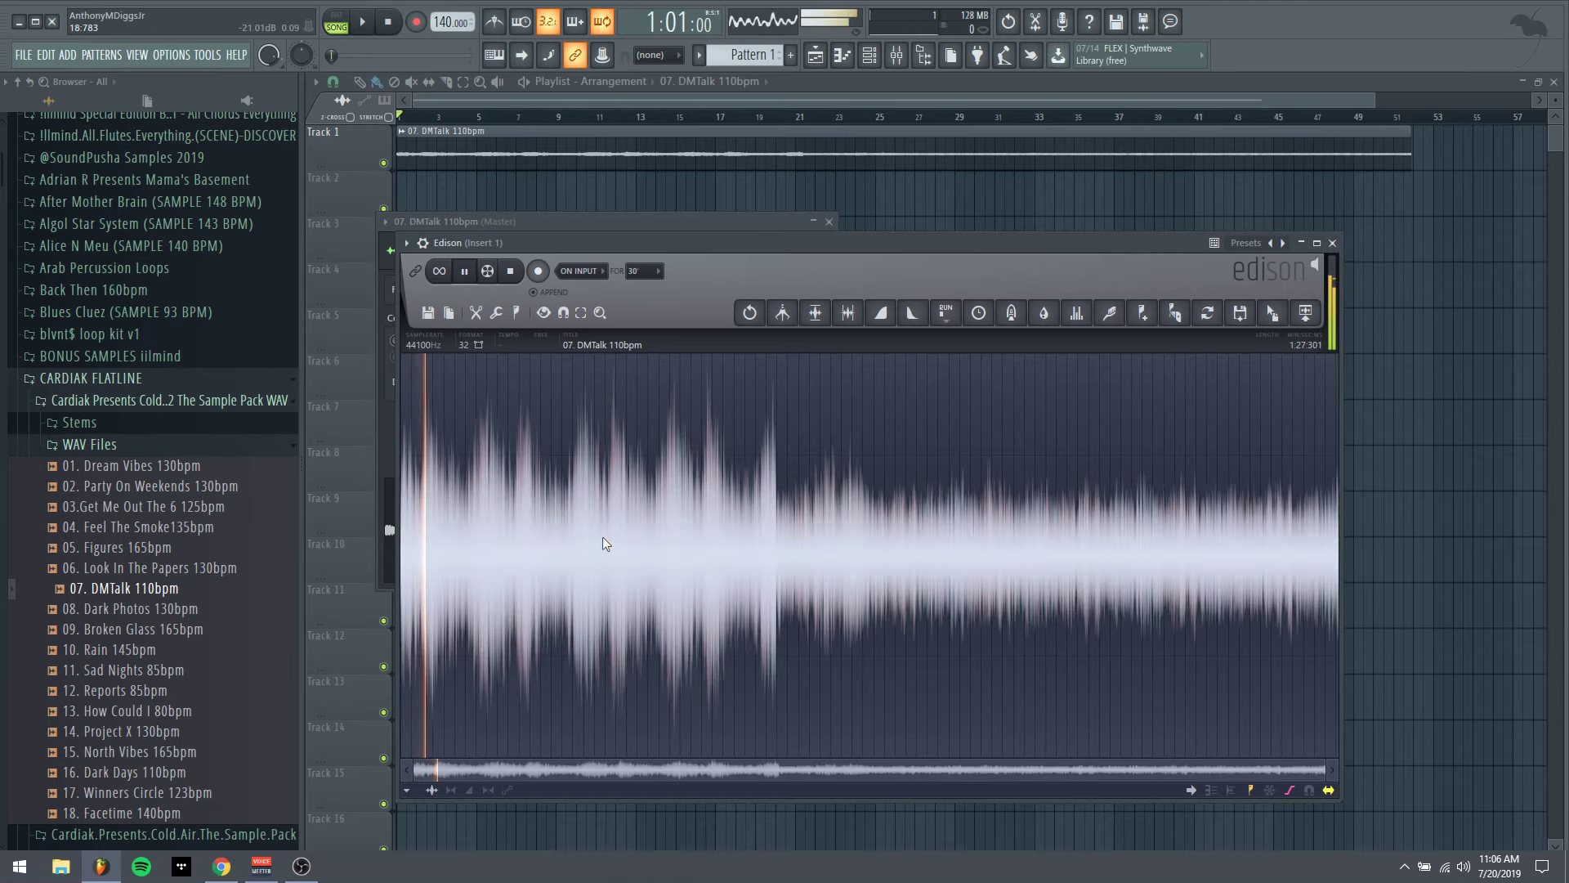
# Select about the first 17.5 seconds of the normalized waveform and send the selection to the playlist
pyautogui.moveTo(1326, 770); pyautogui.dragTo(547, 754)
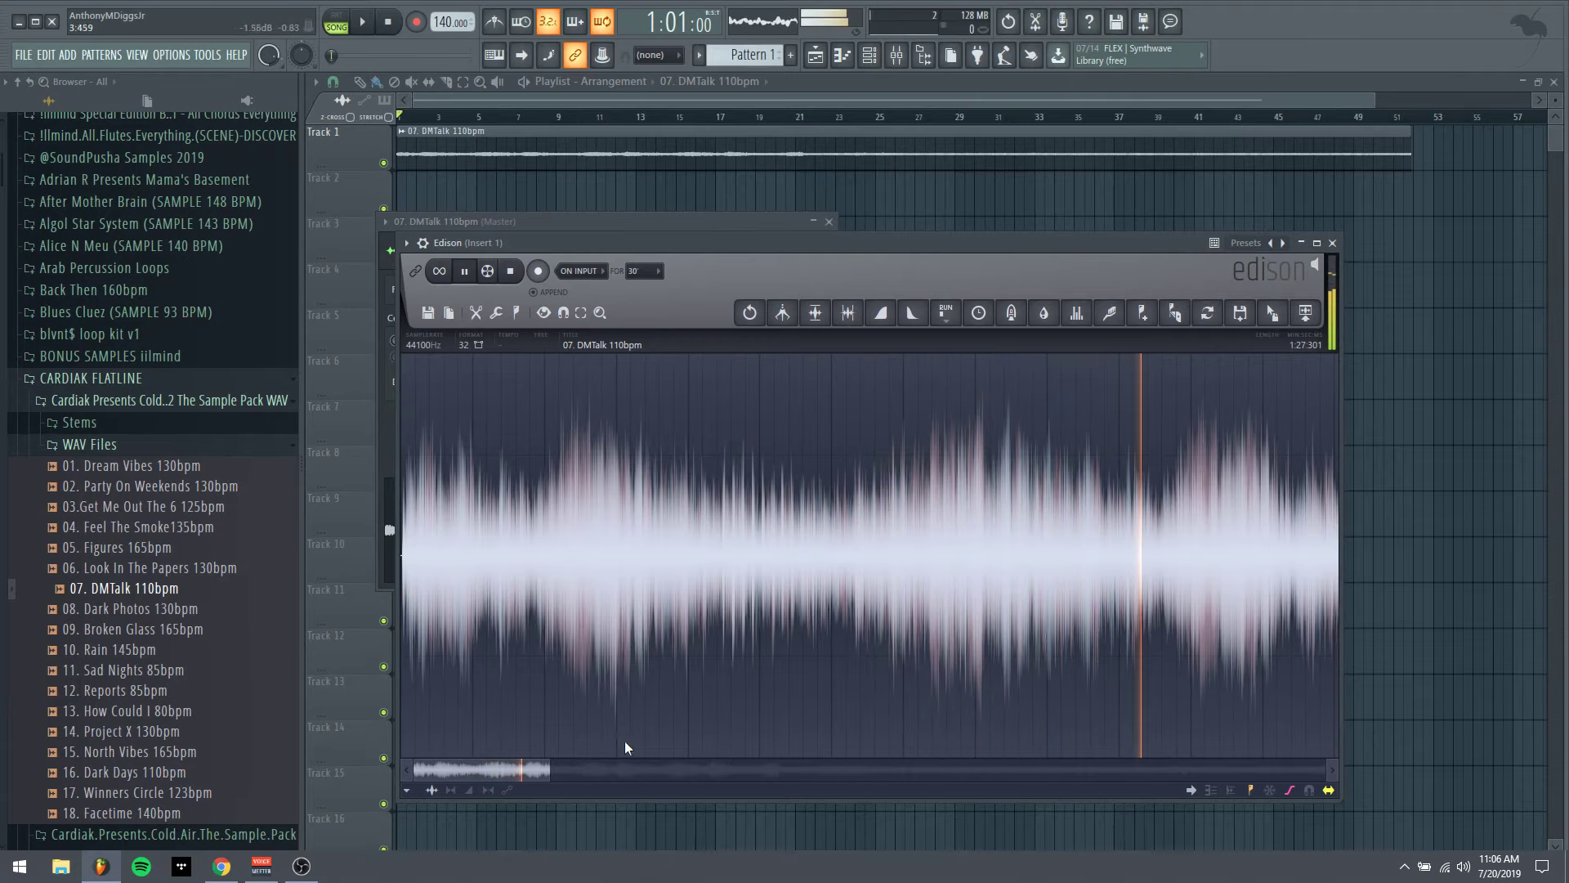
pyautogui.moveTo(553, 765); pyautogui.dragTo(673, 770)
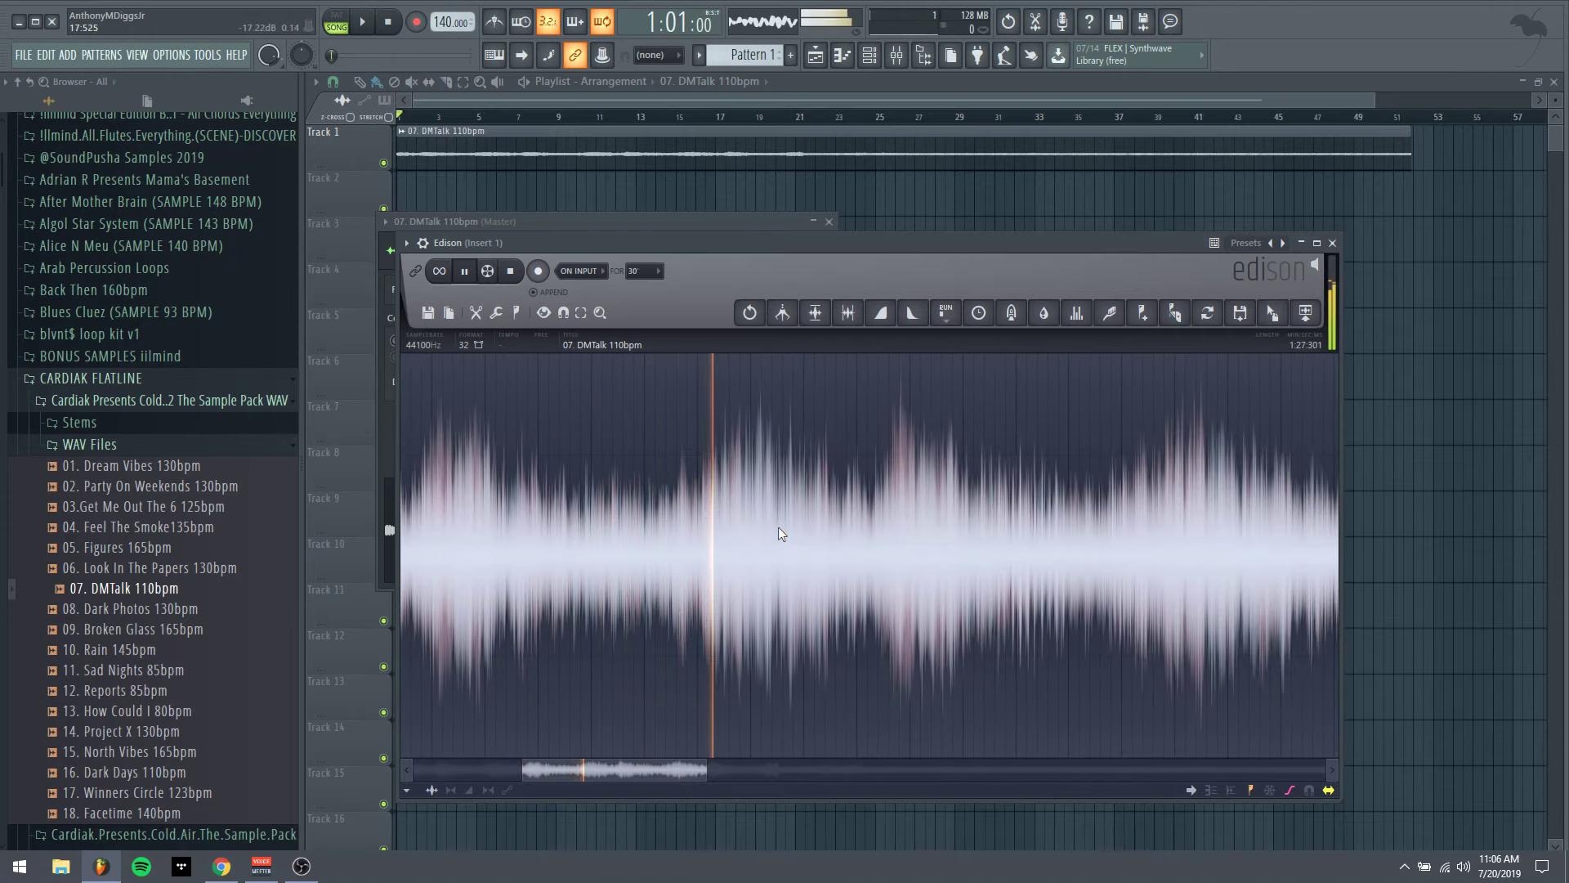
pyautogui.moveTo(777, 503); pyautogui.dragTo(2, 639)
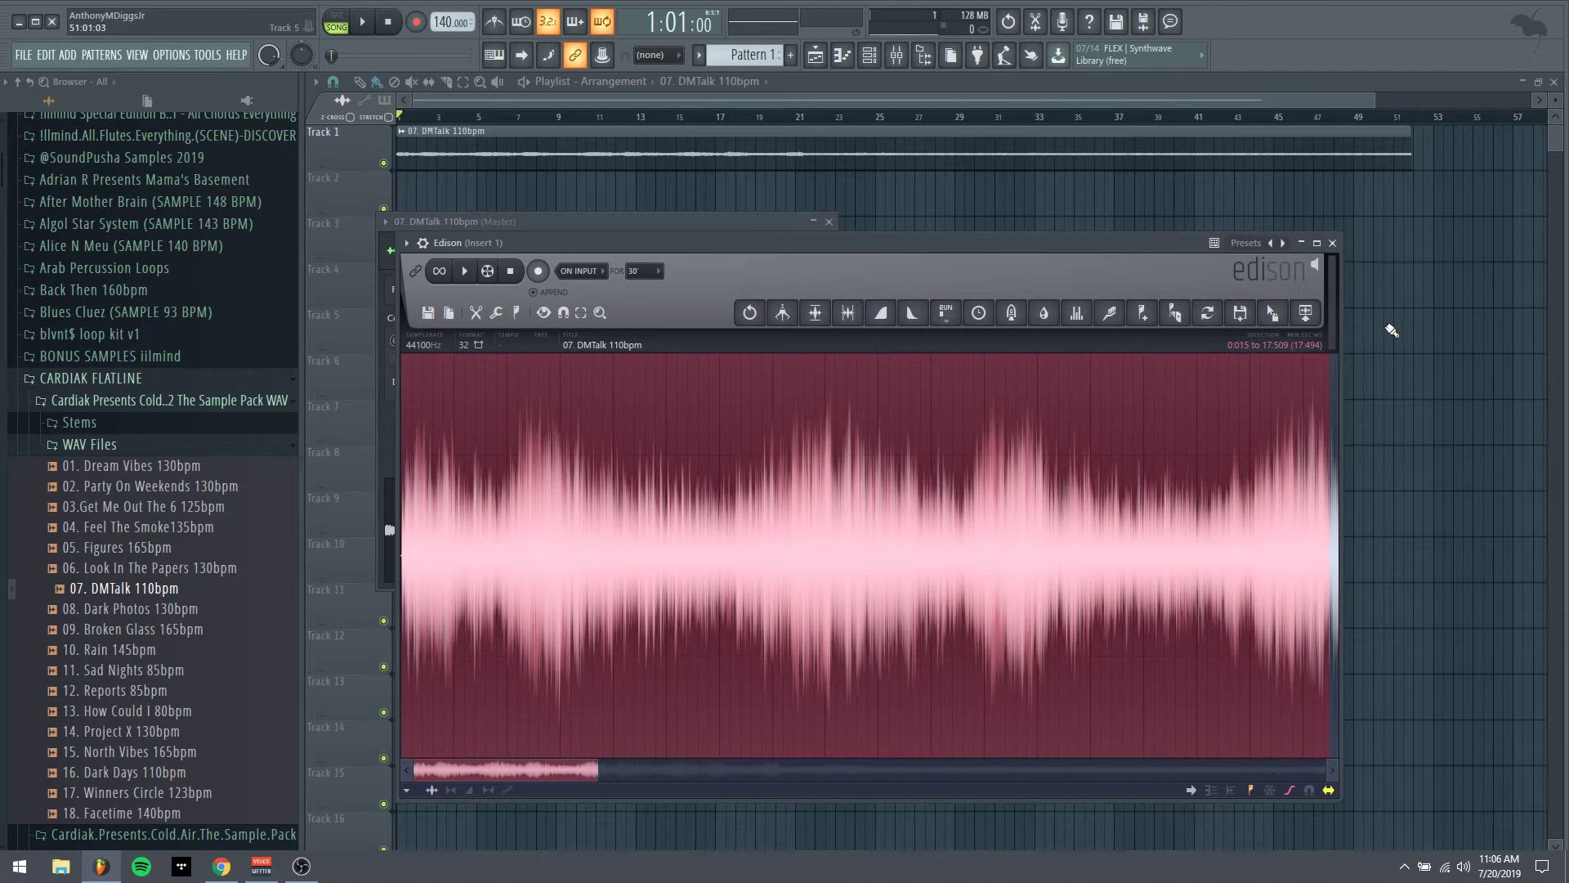
pyautogui.click(1305, 312)
# Replace the original full-length clip with the trimmed one at the start of Track 1 and time-stretch it to 8 bars
pyautogui.rightClick(993, 161)
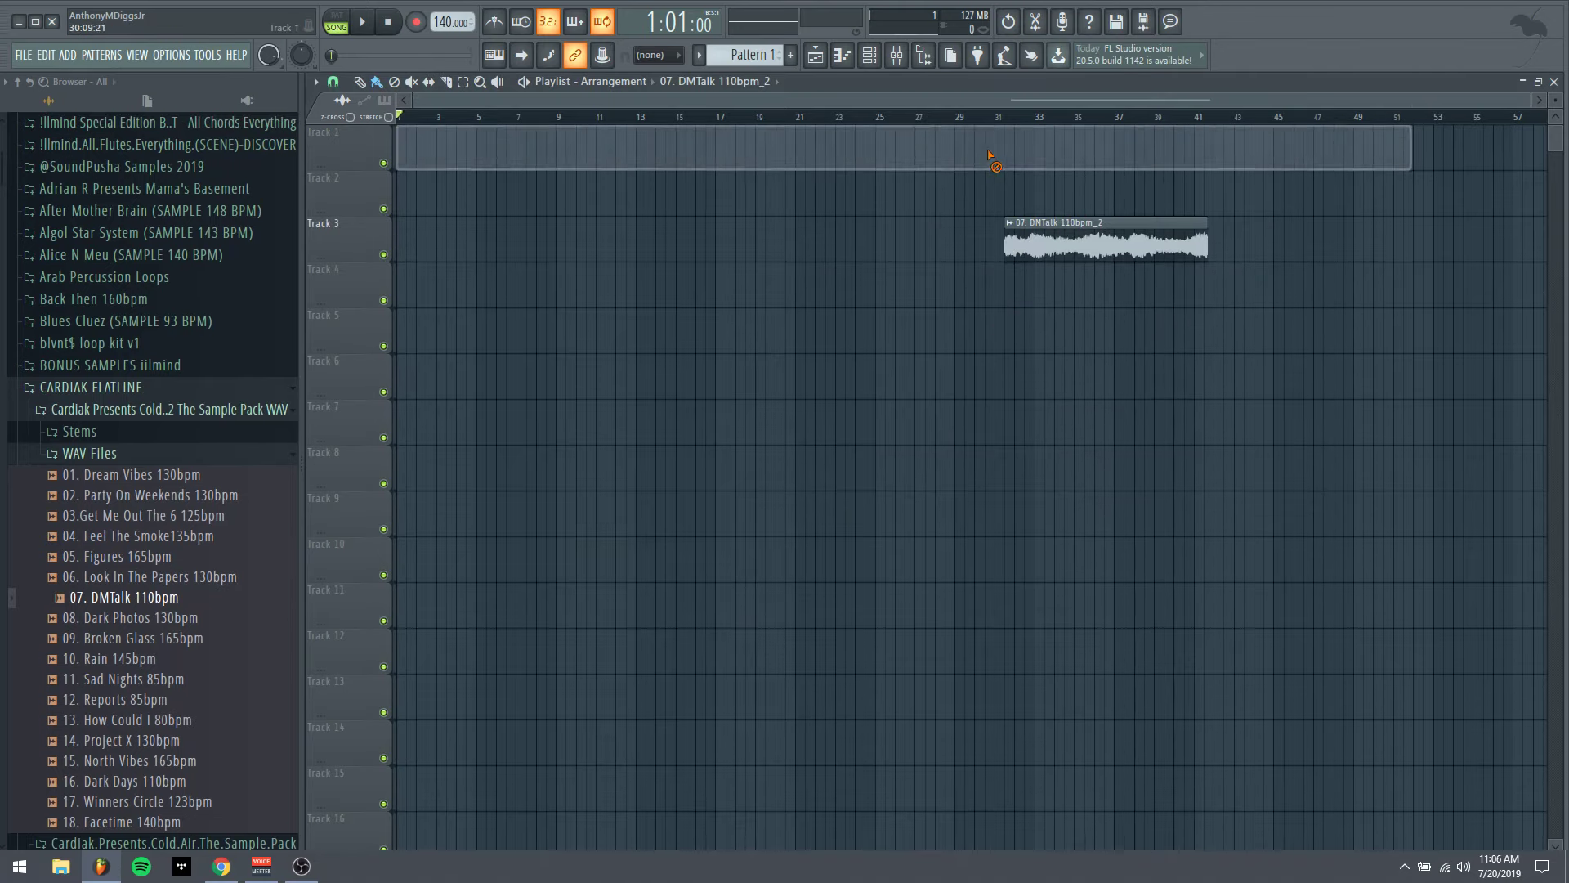
pyautogui.moveTo(1022, 241); pyautogui.dragTo(373, 162)
pyautogui.doubleClick(560, 156)
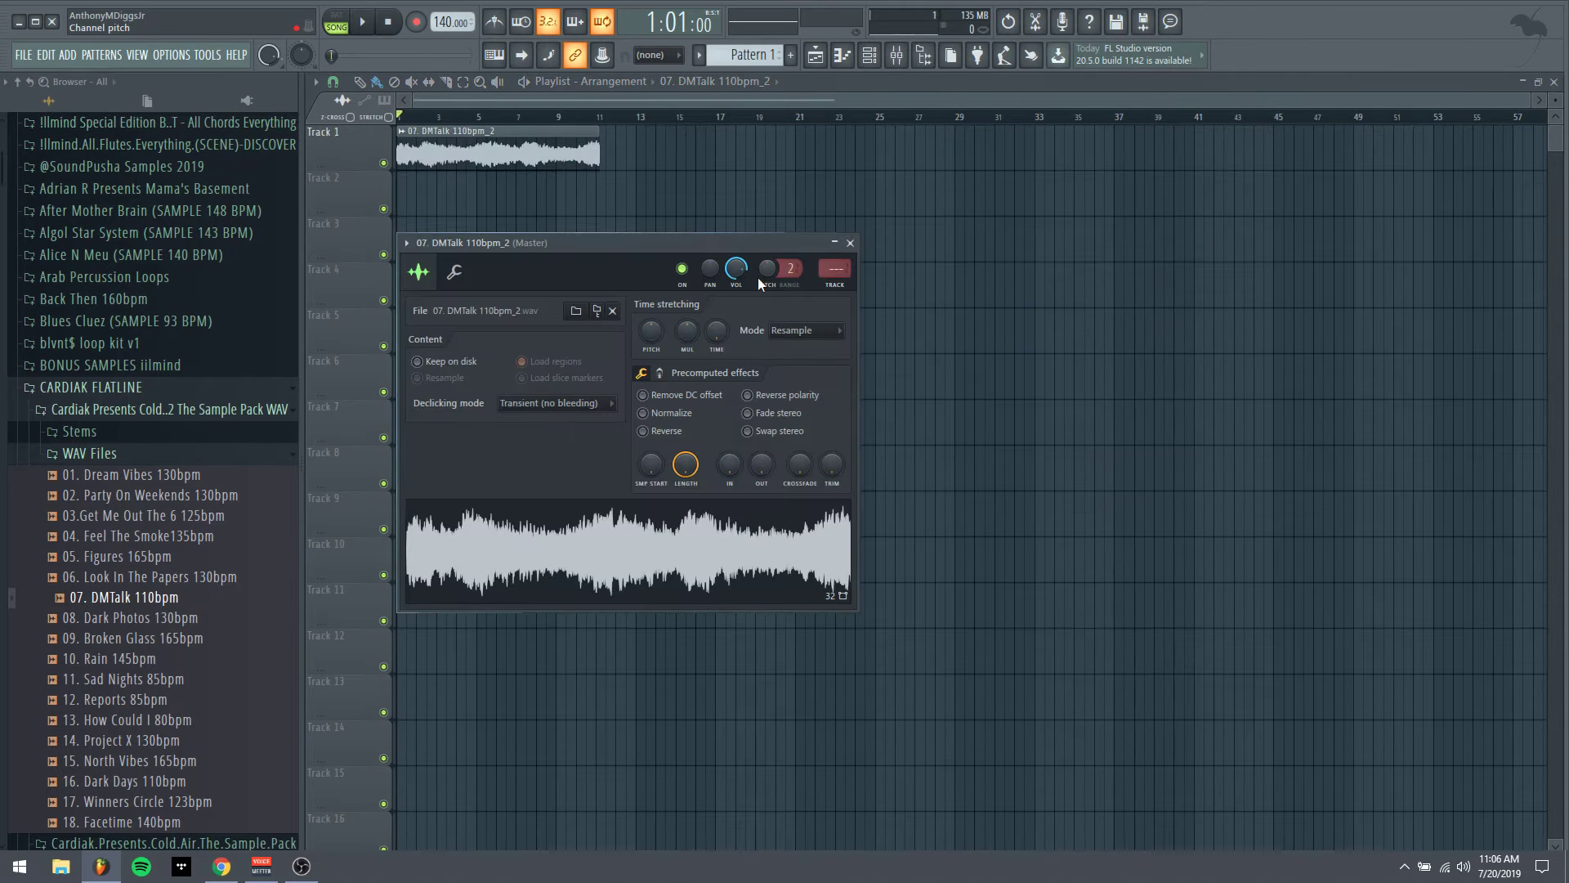
pyautogui.moveTo(721, 331); pyautogui.dragTo(721, 360)
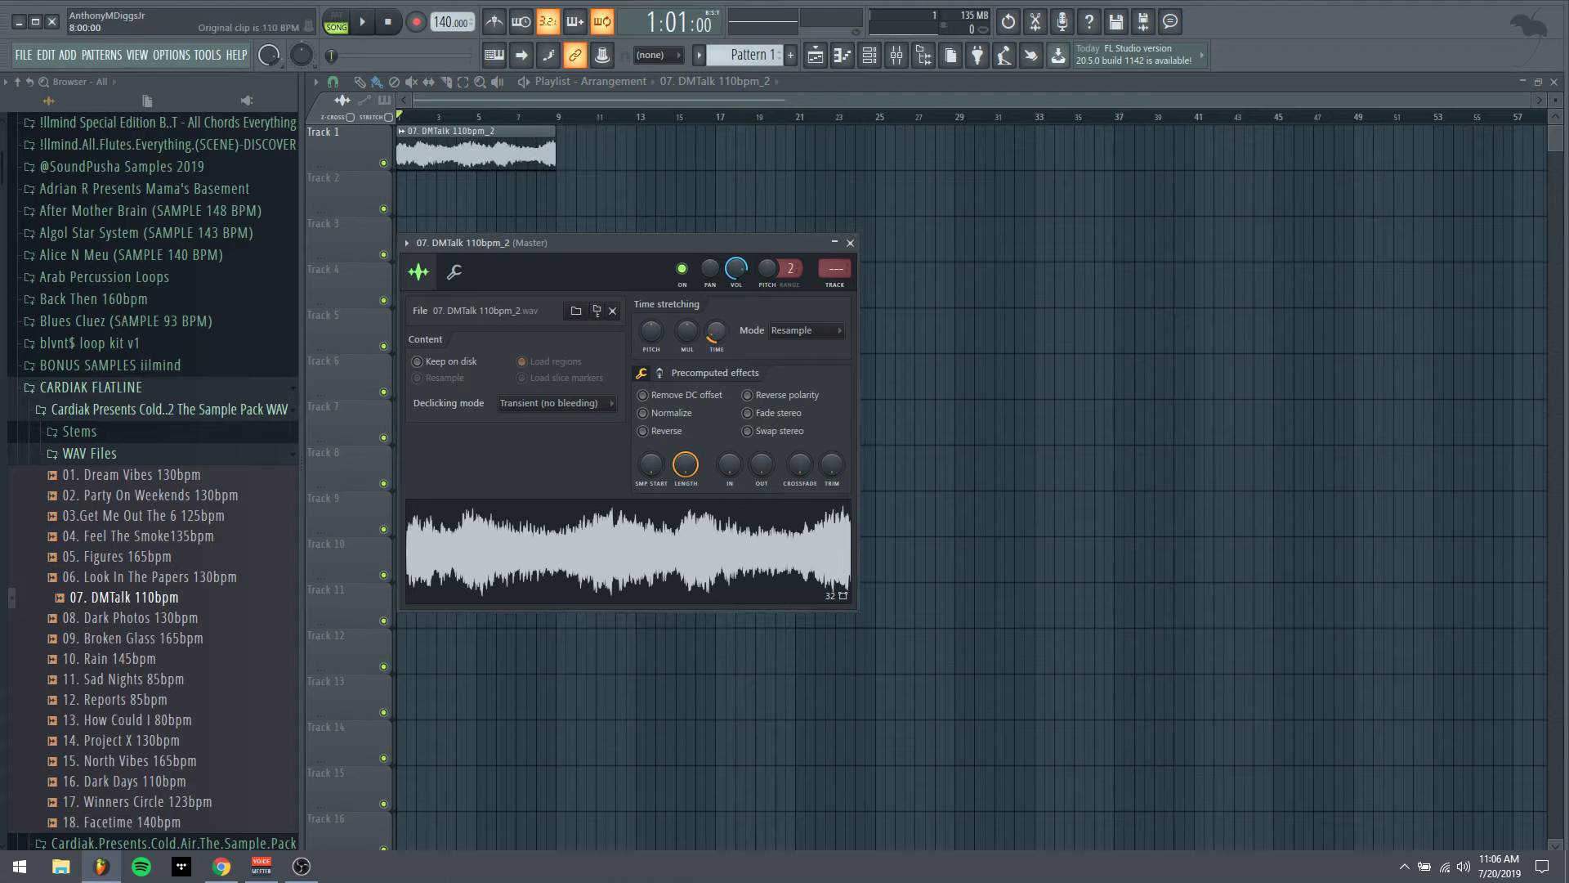
# Route the trimmed DMTalk clip's channel to mixer Insert 2, naming that track after the channel
pyautogui.doubleClick(846, 264)
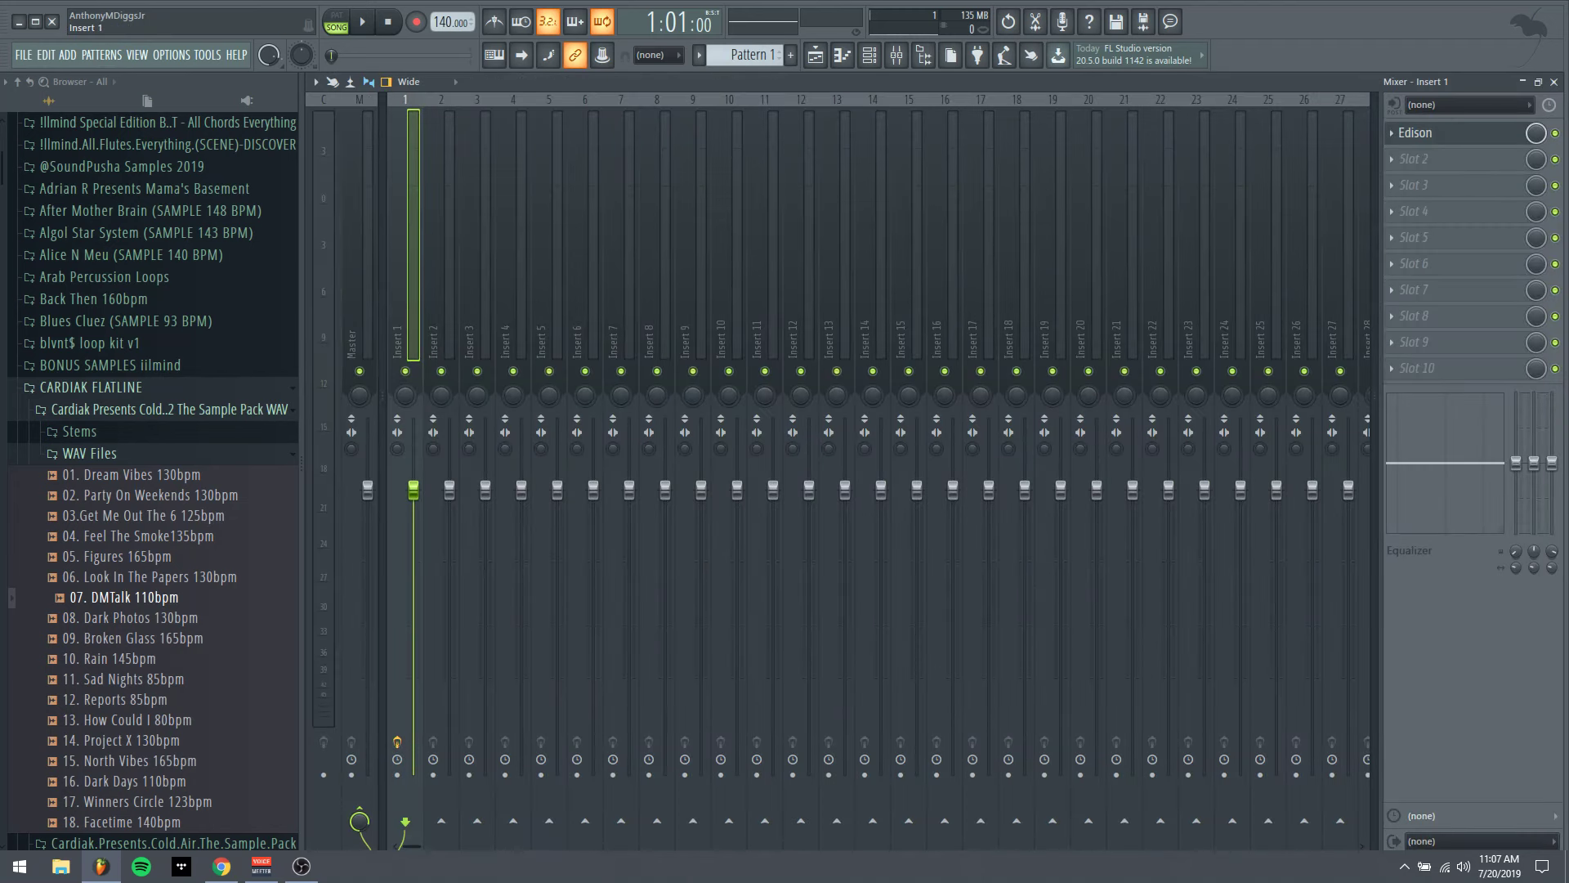
pyautogui.press('Right')
pyautogui.click(870, 55)
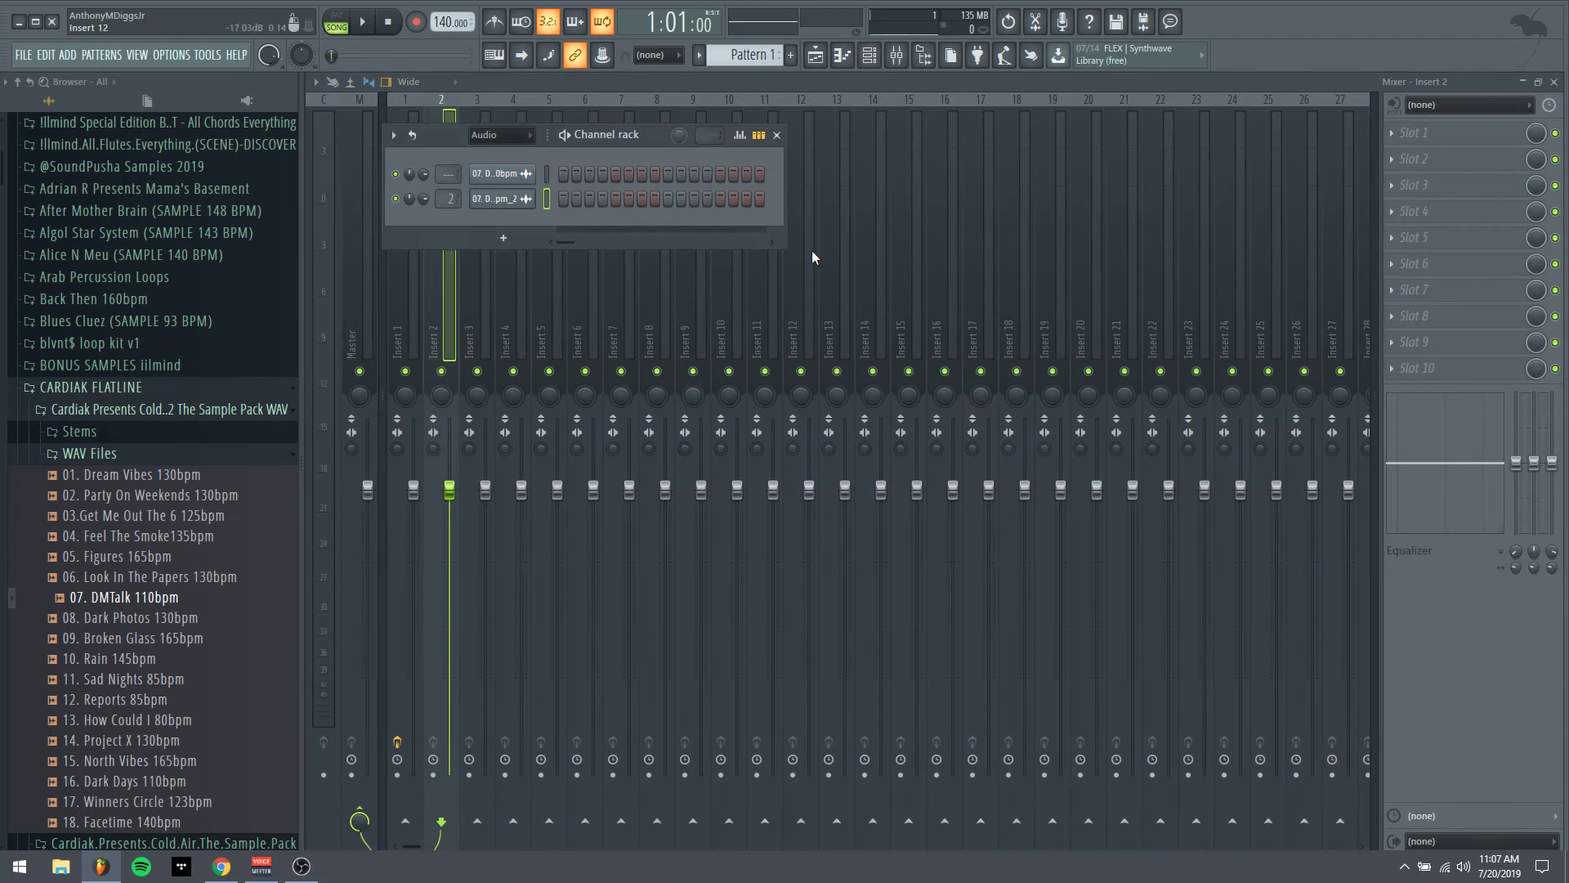
pyautogui.click(499, 198)
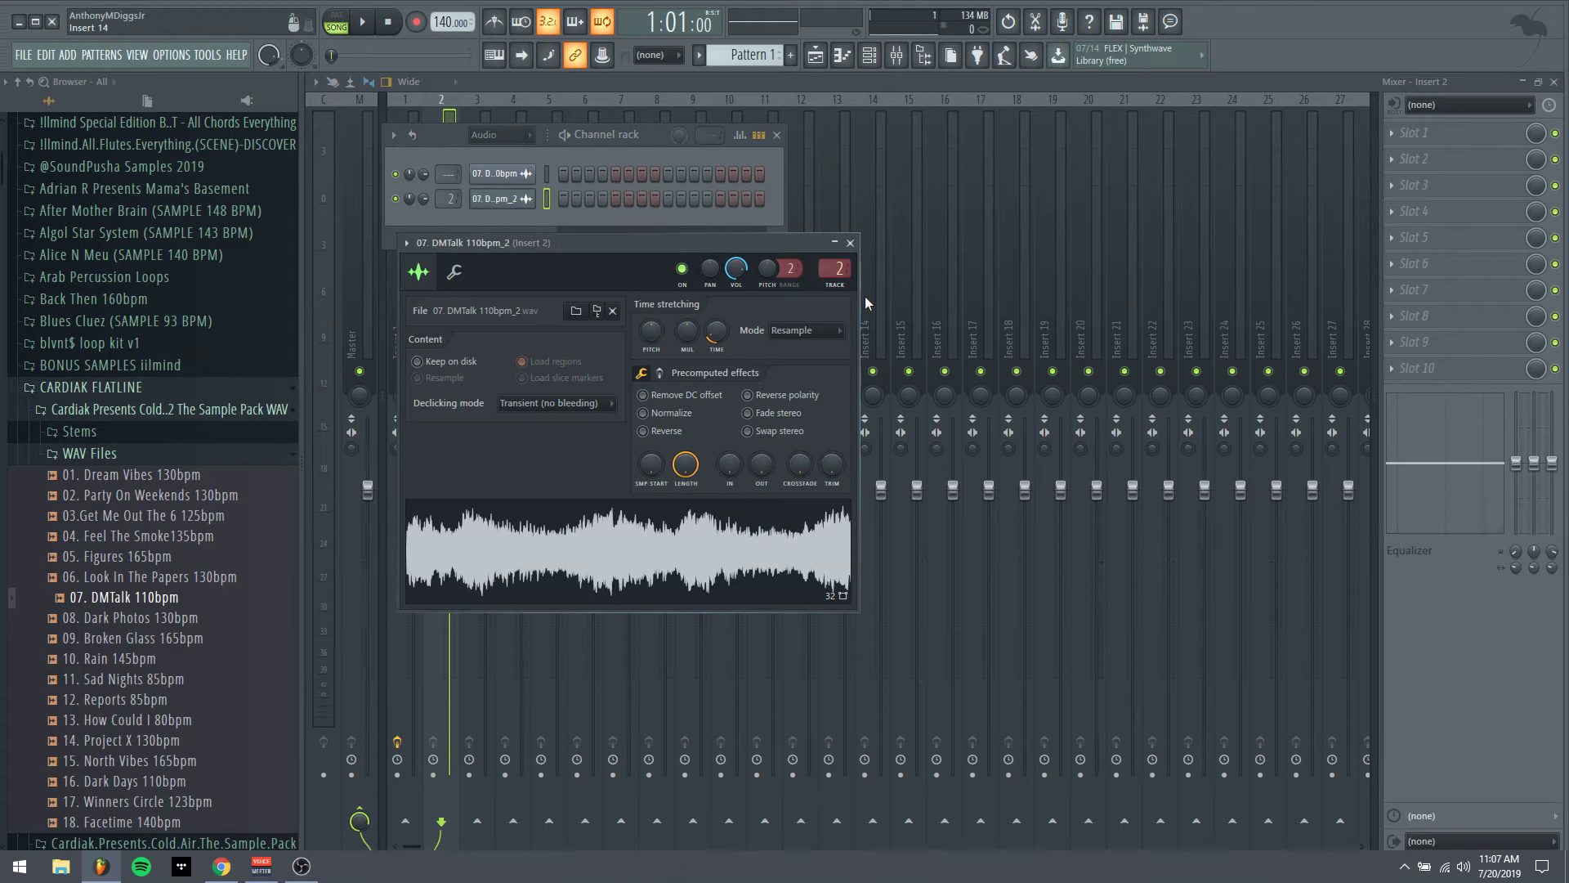
pyautogui.click(836, 284)
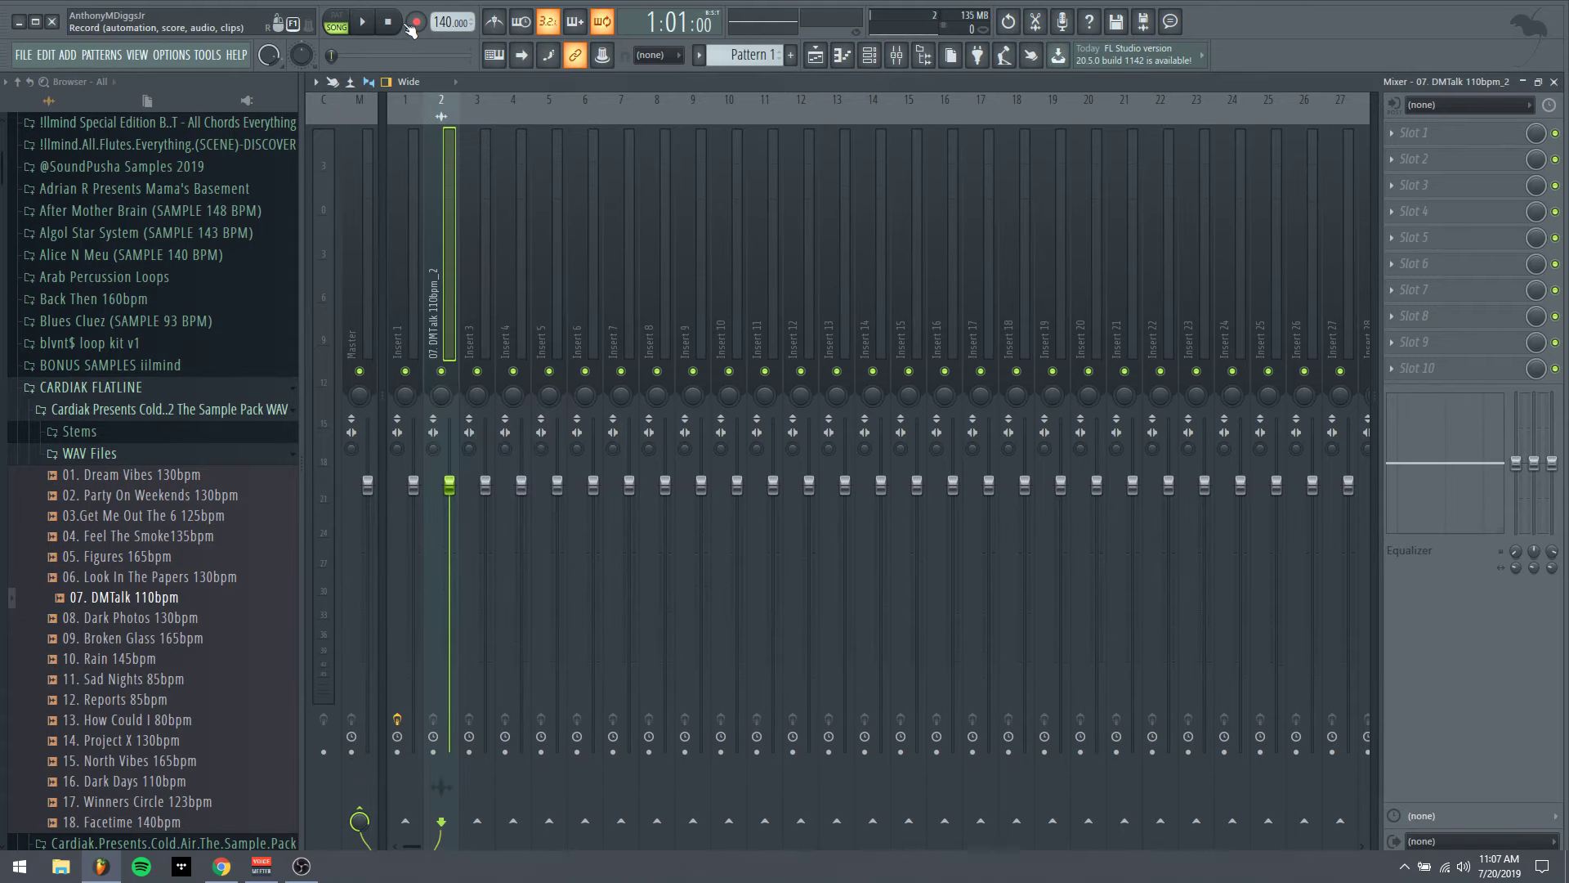
# Play the stretched 8-bar clip in the playlist at a closer zoom
pyautogui.press('F5')
pyautogui.press('space')
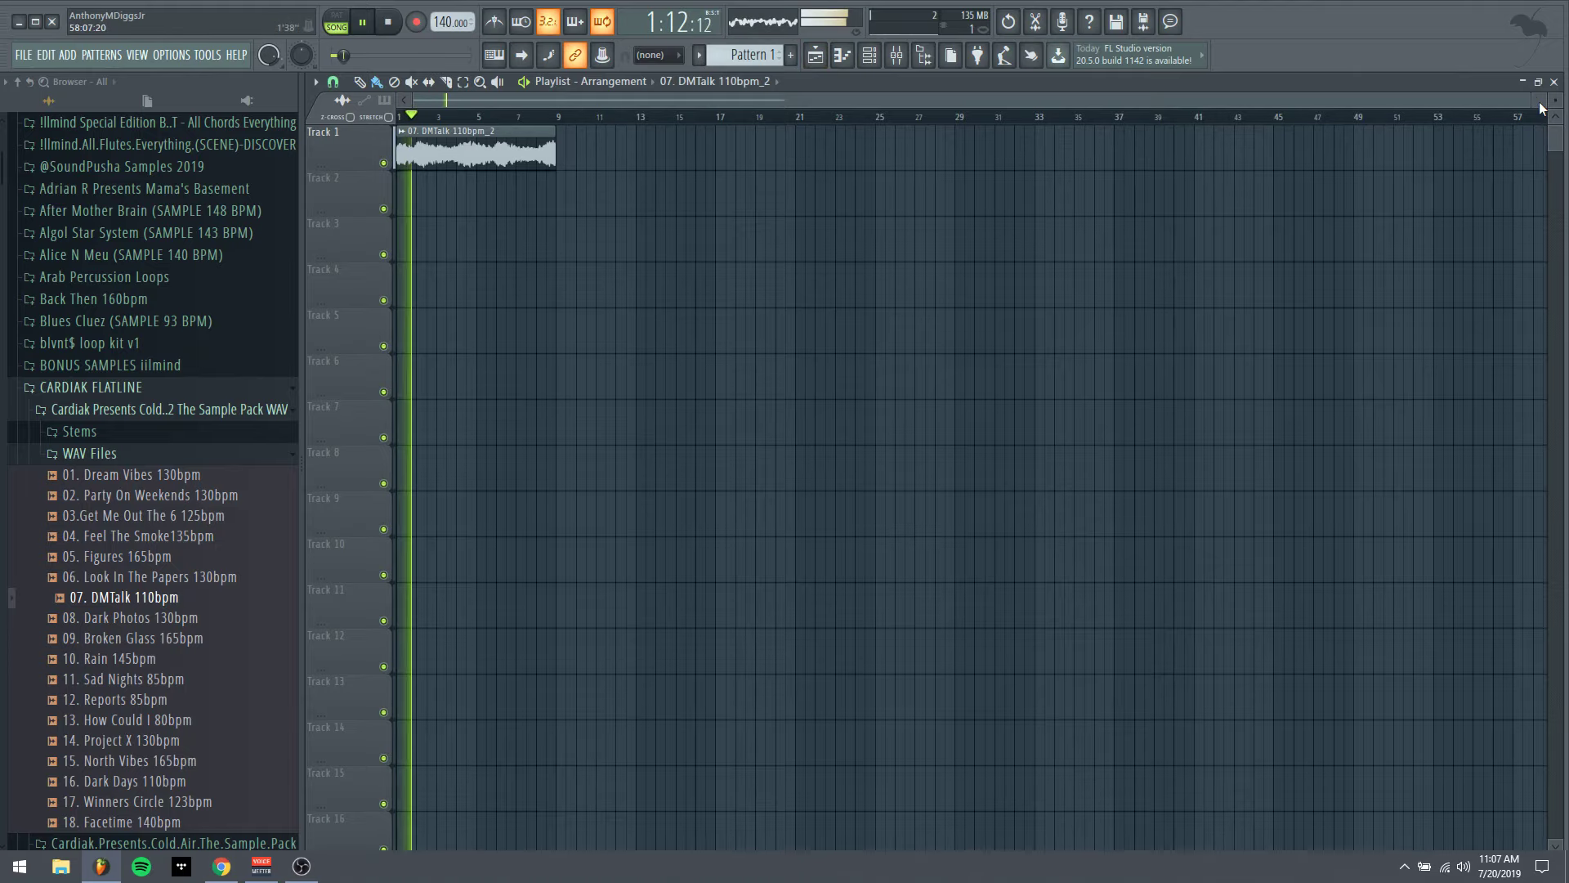
pyautogui.moveTo(1541, 109); pyautogui.dragTo(1138, 116)
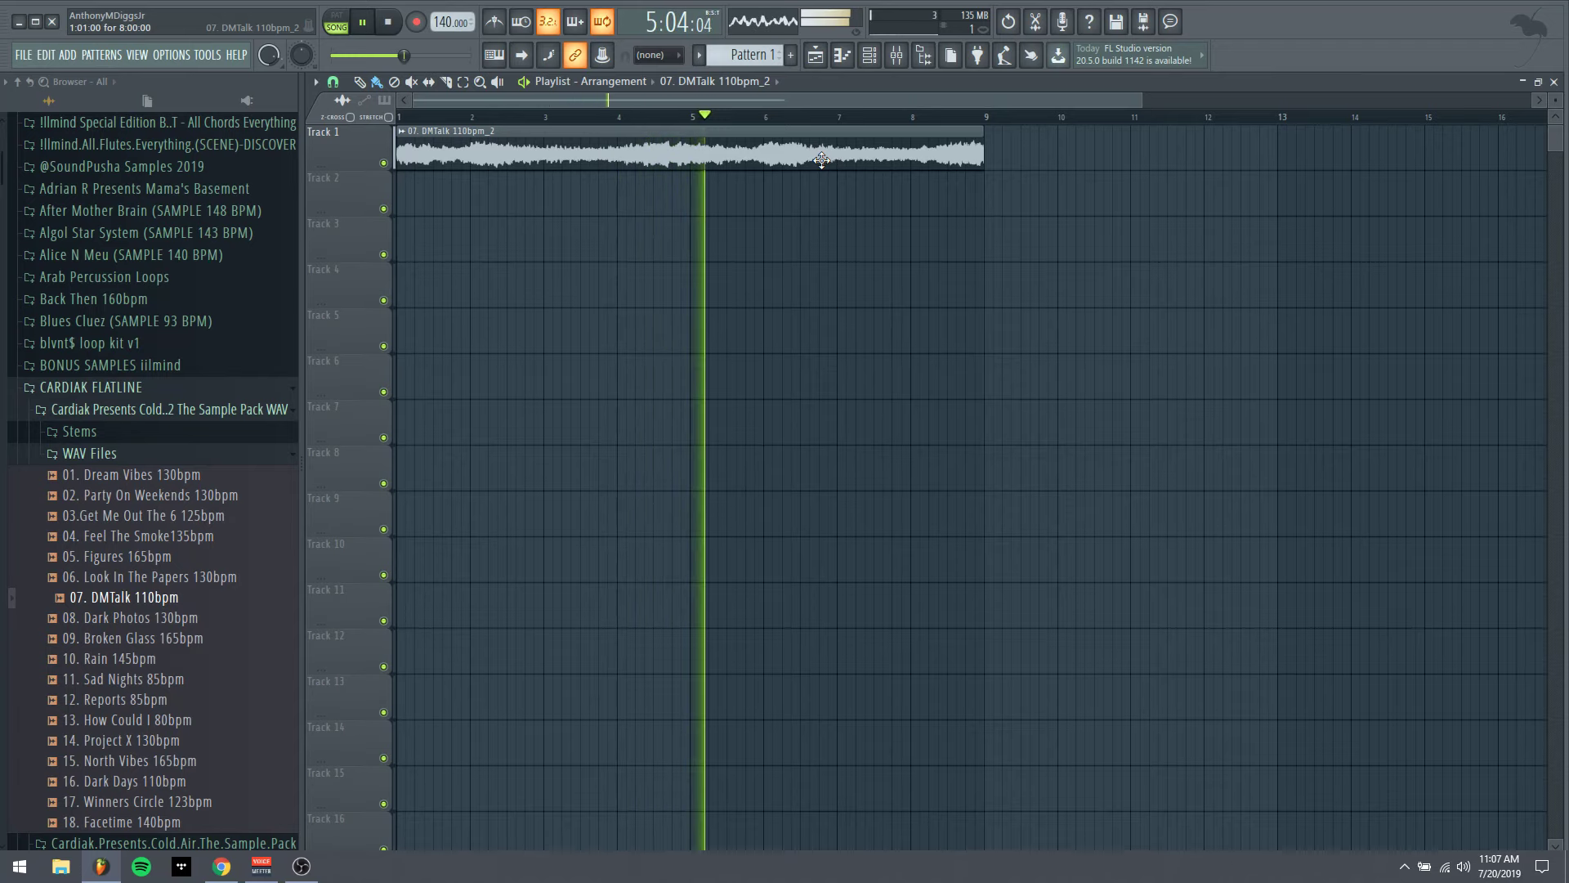
# Load the HalfTime effect into slot 1 of the DMTalk mixer track
pyautogui.click(897, 55)
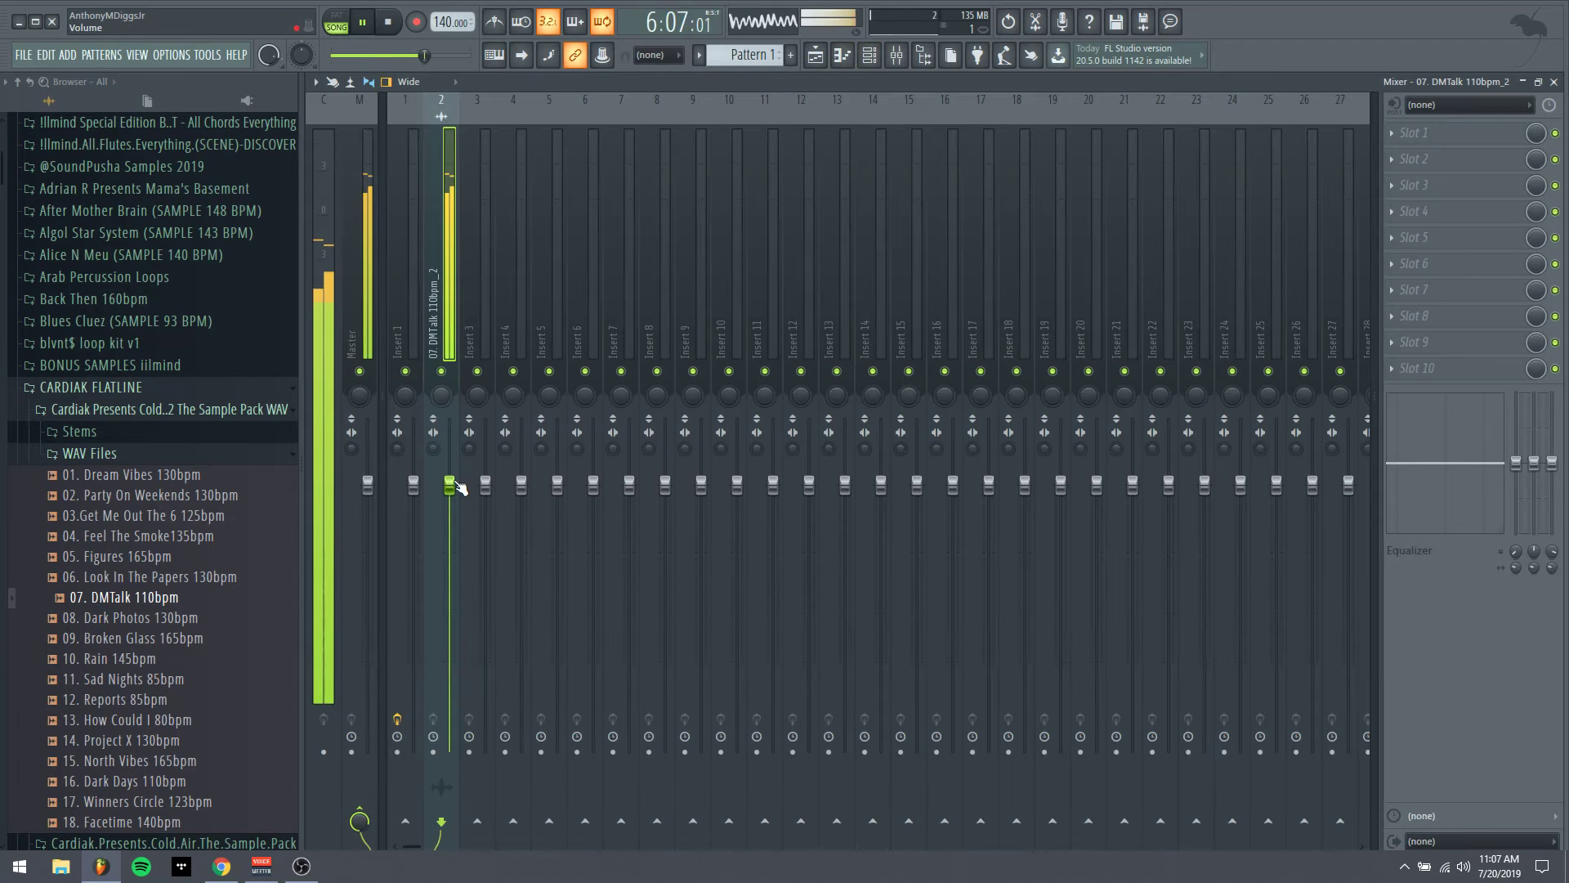
pyautogui.click(1404, 138)
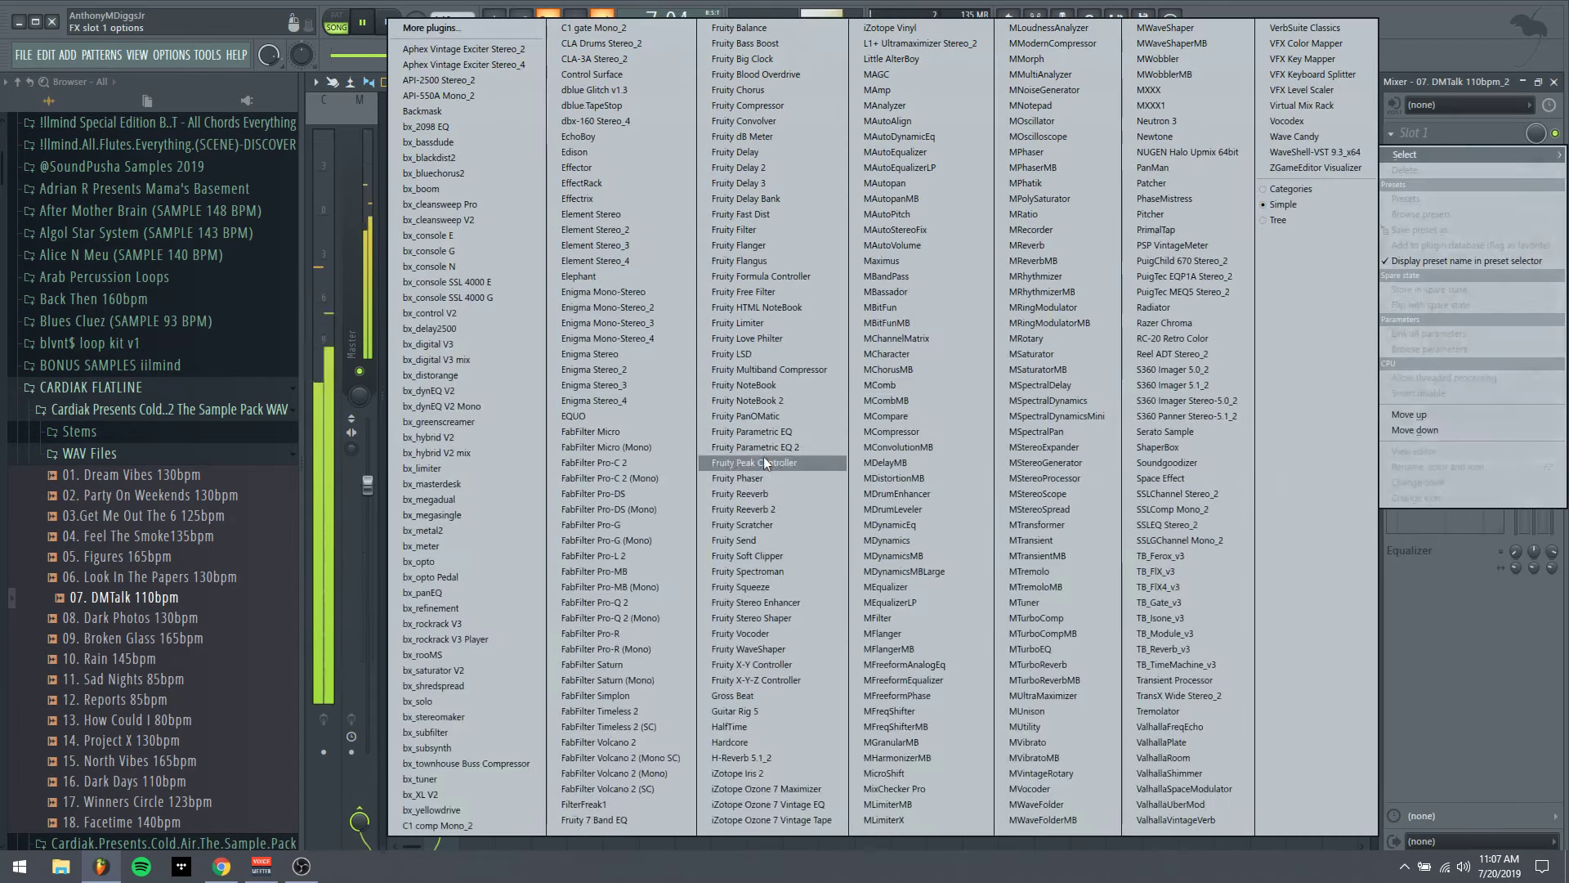
pyautogui.click(745, 724)
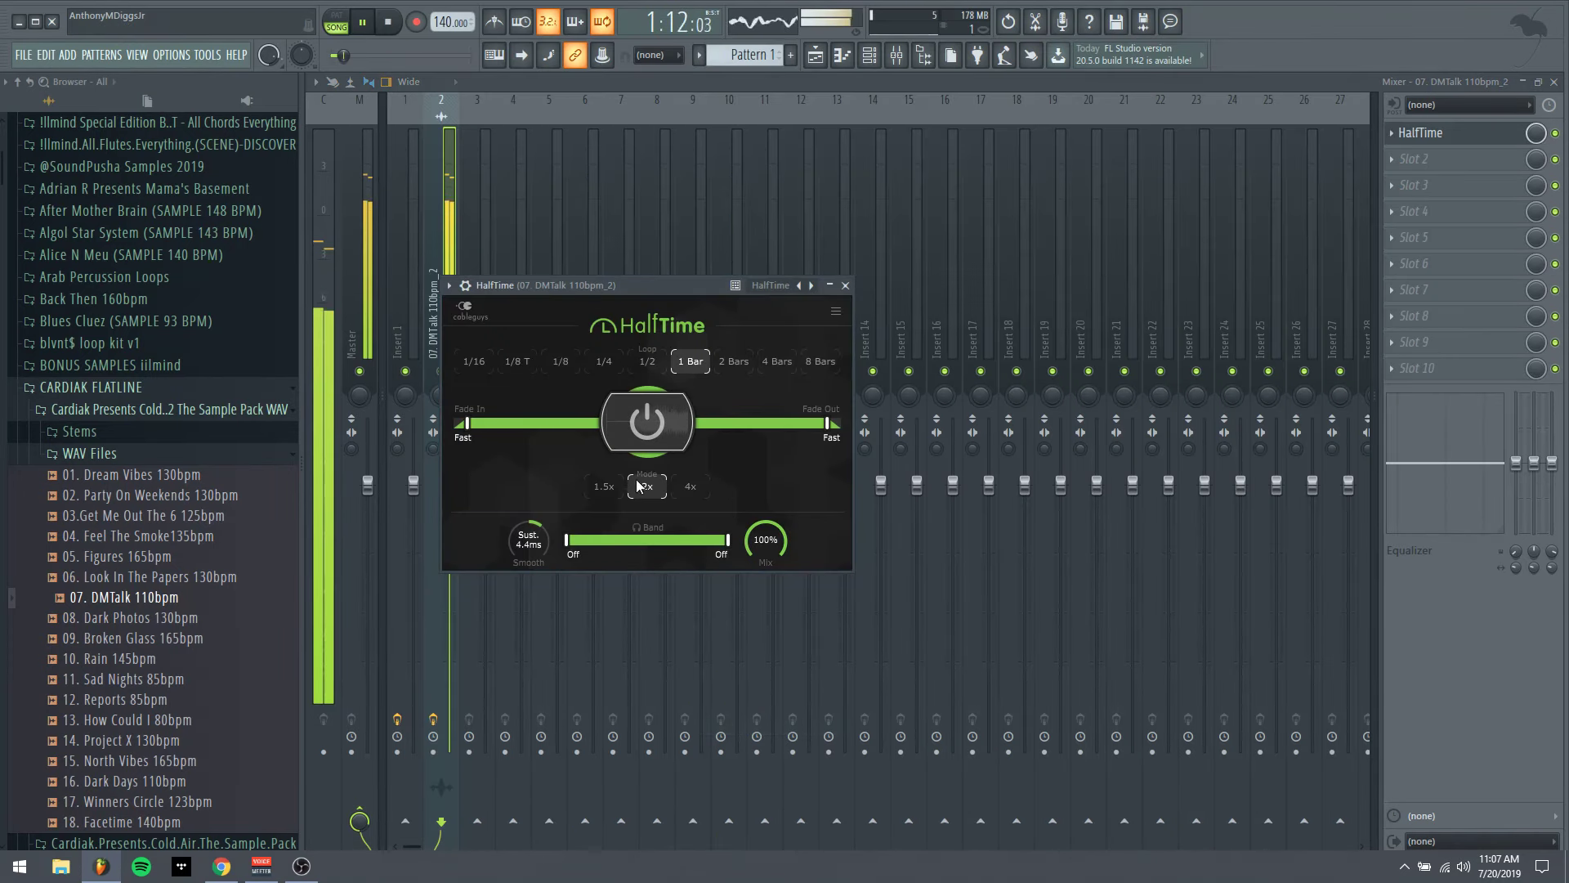
# Compare HalfTime's 1/8 loop and 1.5x mode during playback, and settle on a 1/8 T loop at 2x
pyautogui.press('space')
pyautogui.click(517, 361)
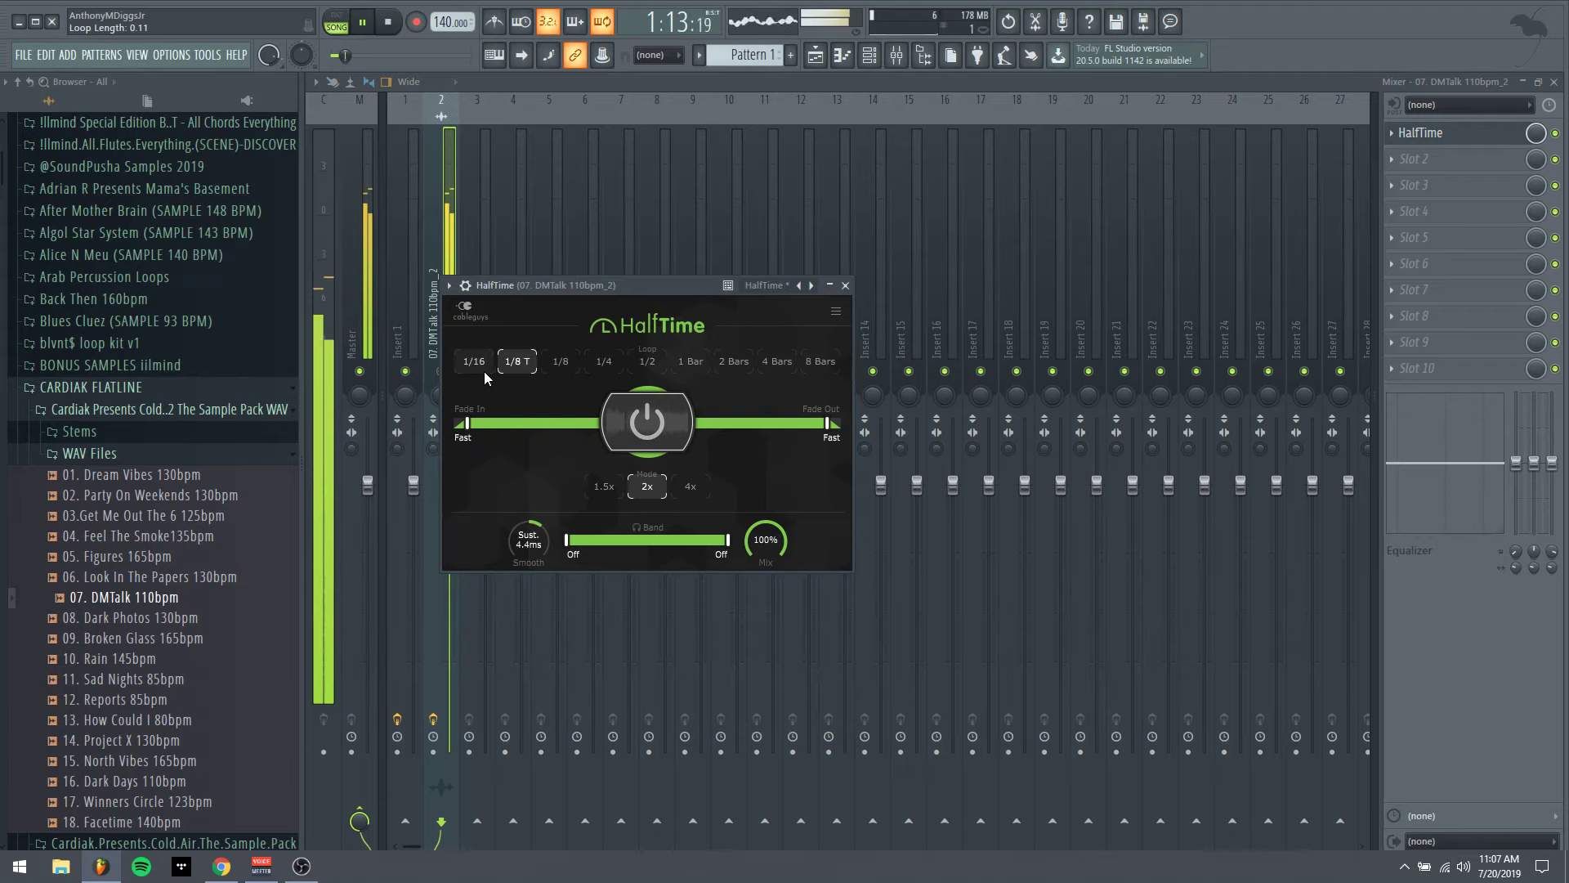
pyautogui.click(604, 487)
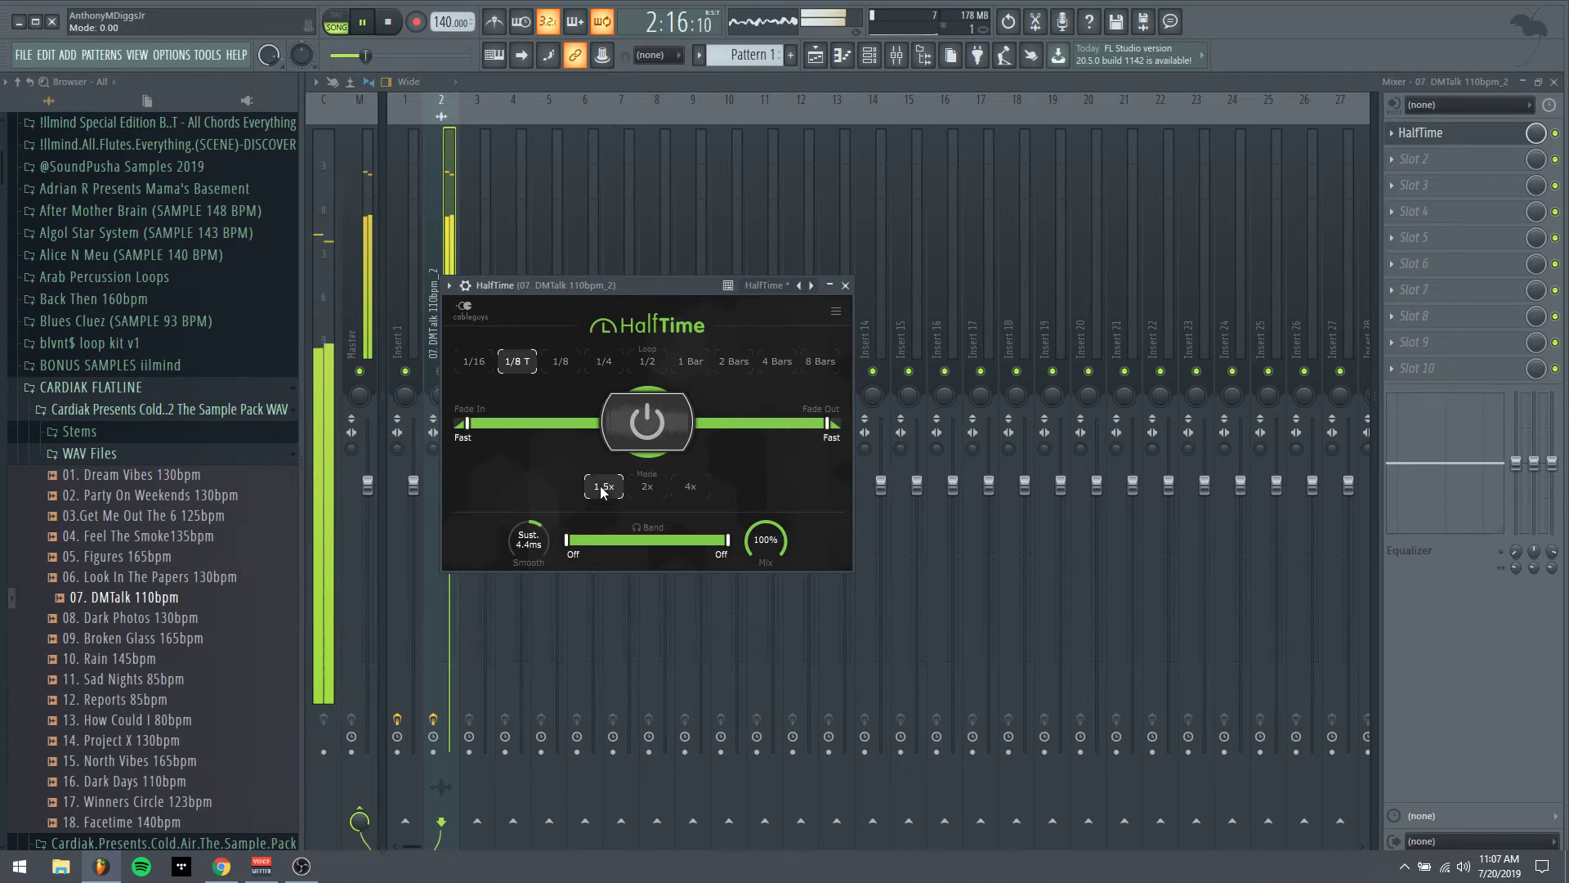
pyautogui.click(562, 363)
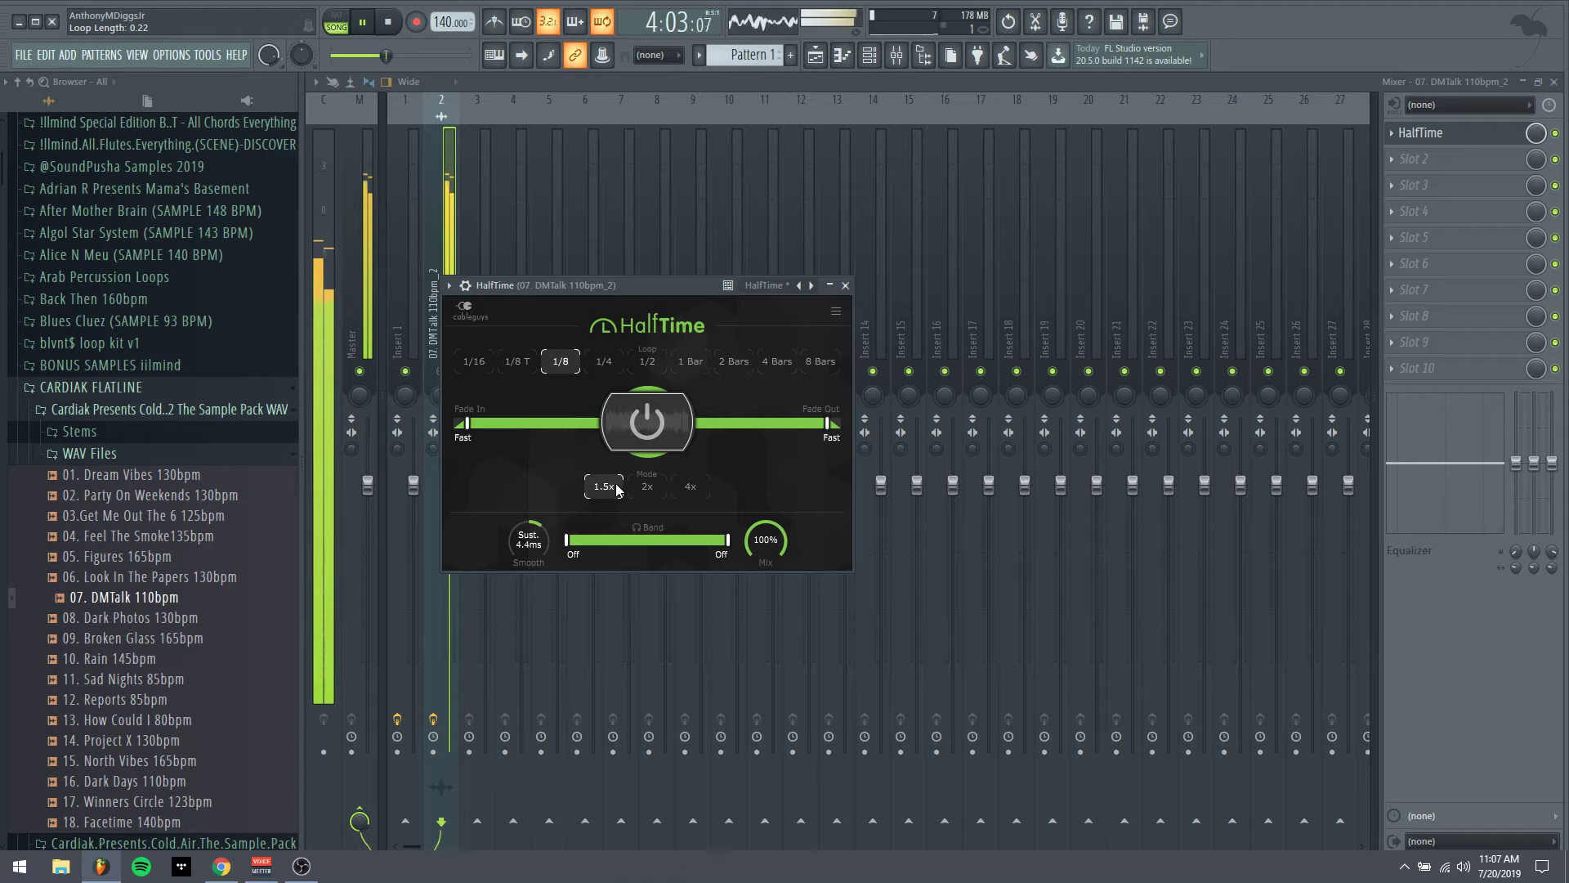
pyautogui.click(642, 485)
pyautogui.click(518, 368)
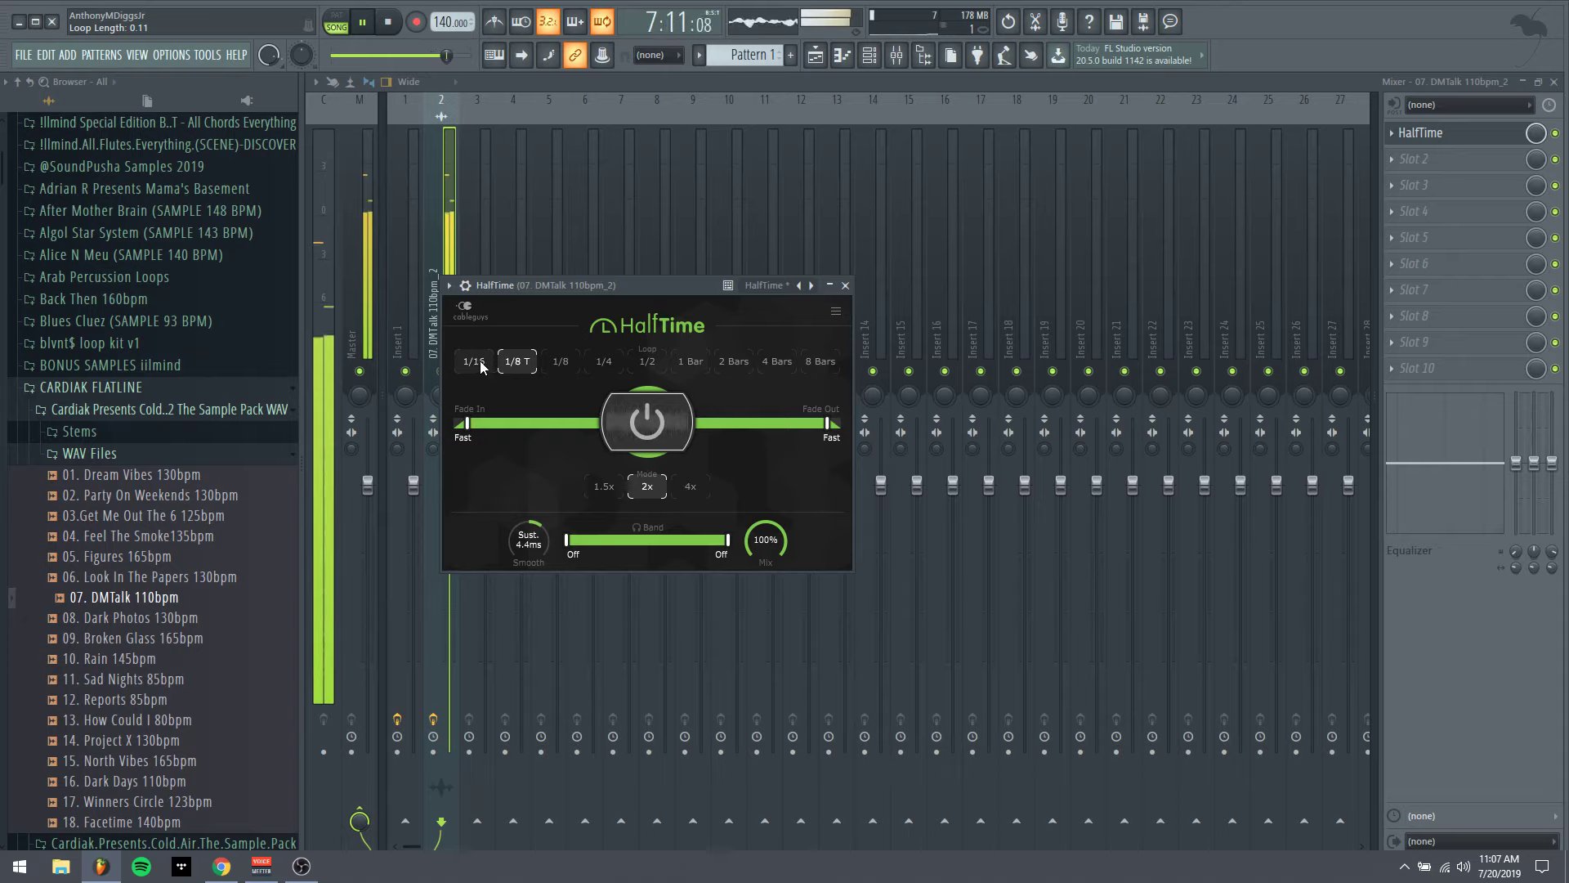
pyautogui.click(846, 286)
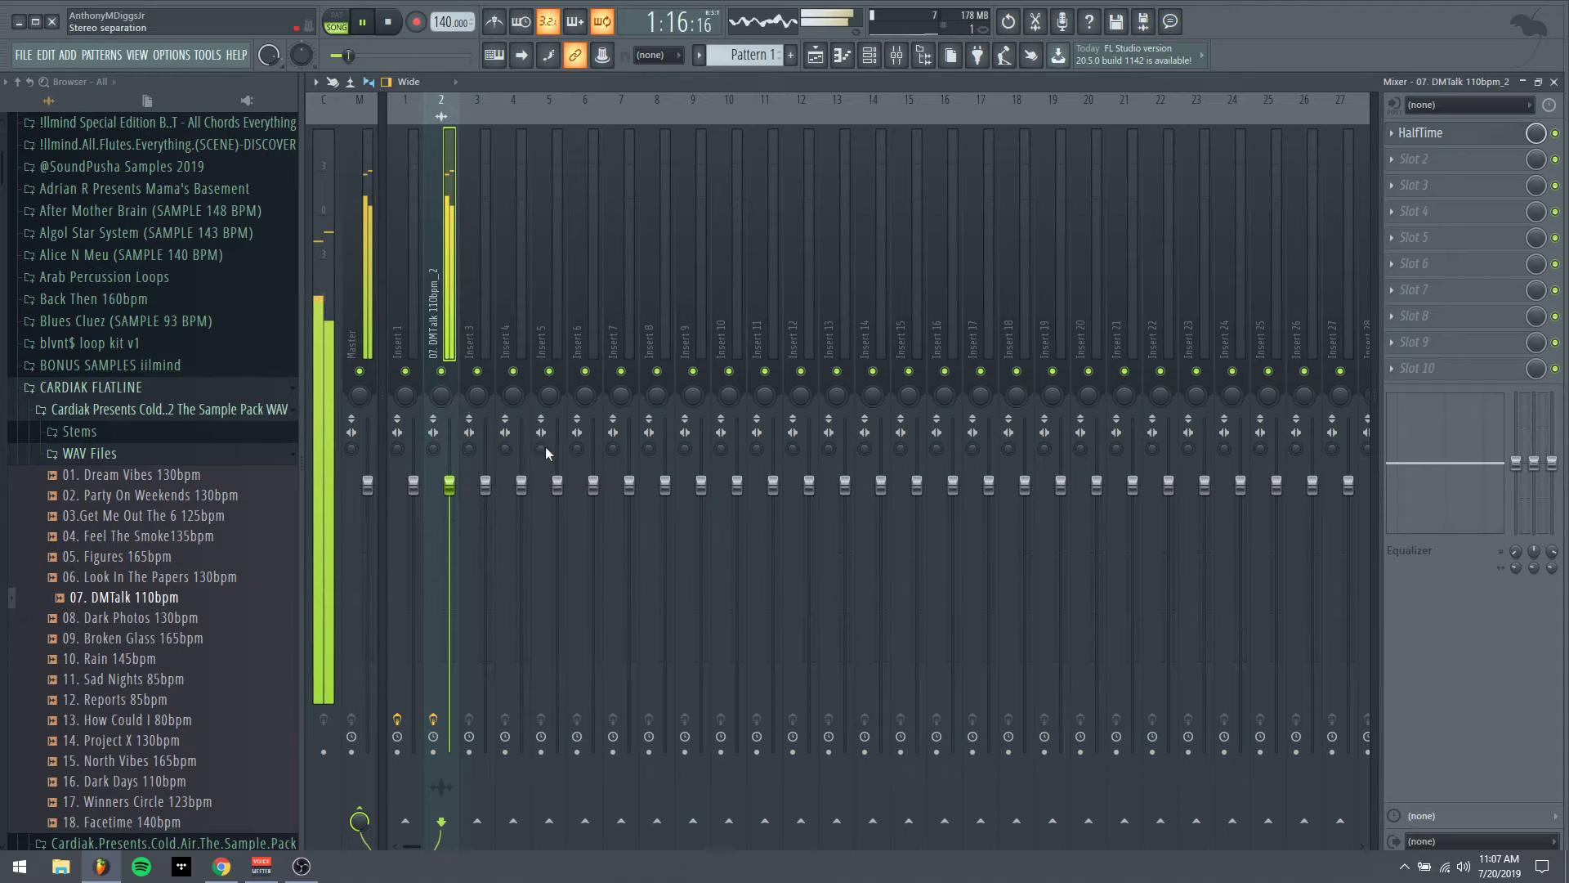
# Add FabFilter Pro-Q 2 in slot 2 and cut the lows with a shelf around 18 Hz, plus the mids around 400 Hz and the highs
pyautogui.click(1414, 159)
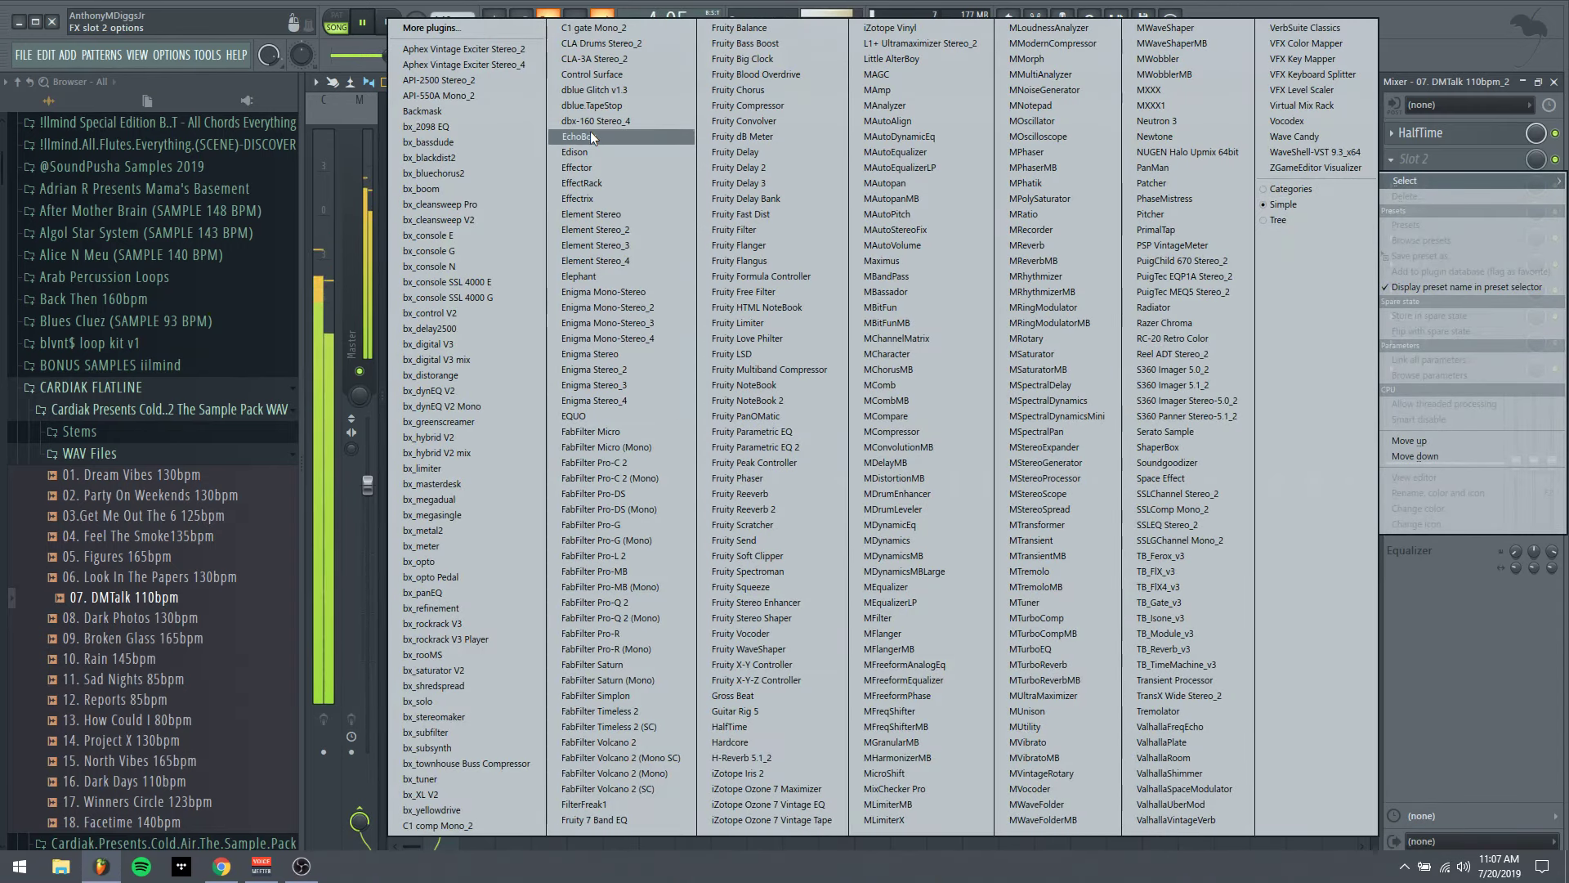
pyautogui.click(611, 605)
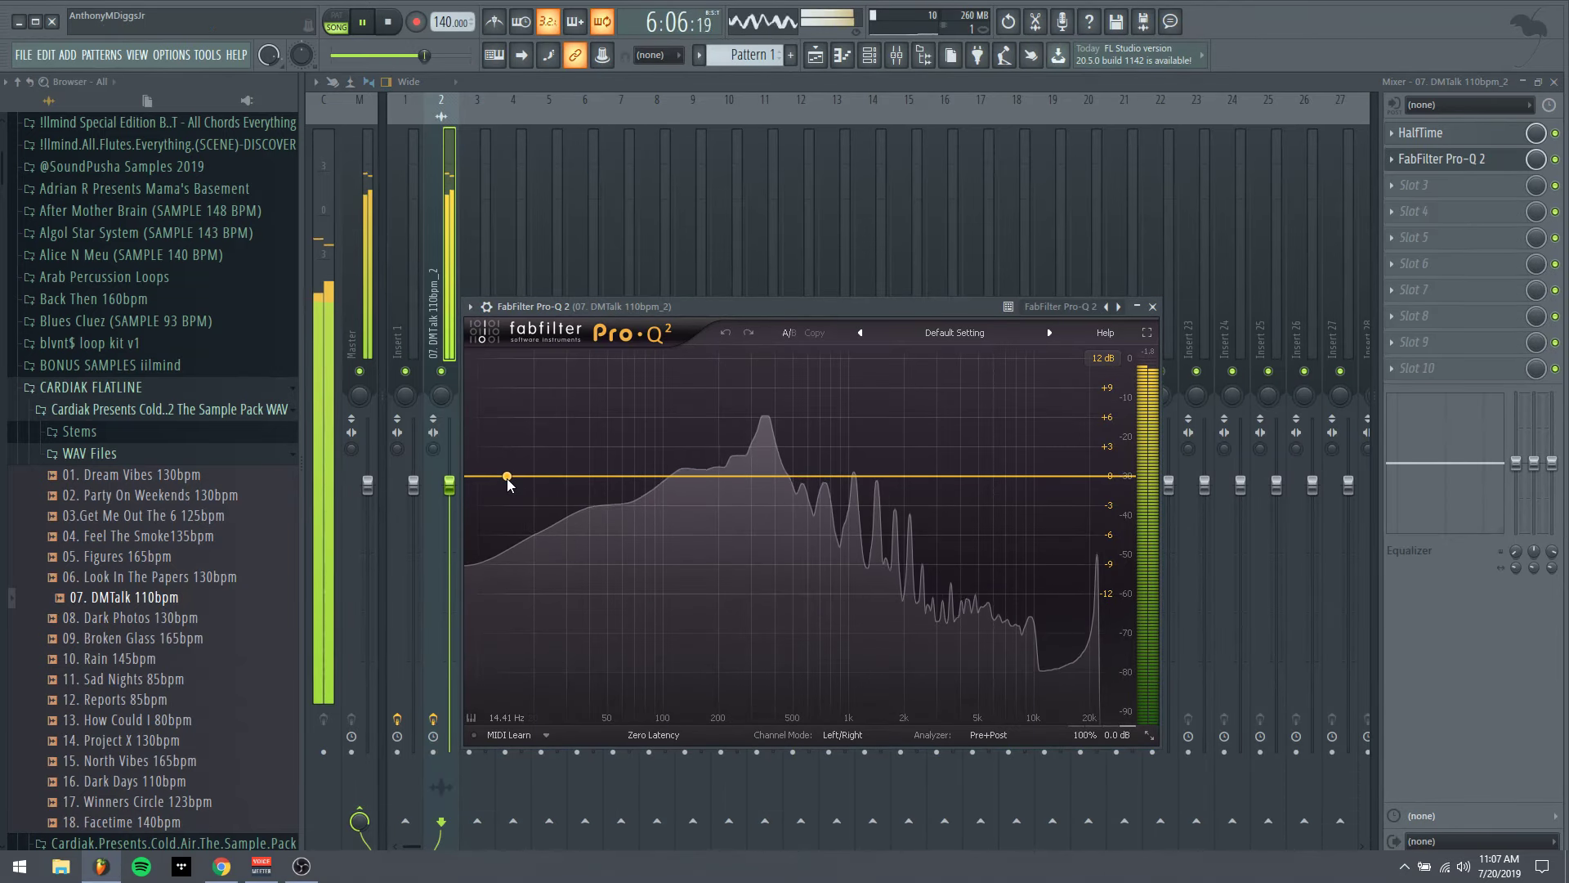
pyautogui.moveTo(508, 484); pyautogui.dragTo(523, 532)
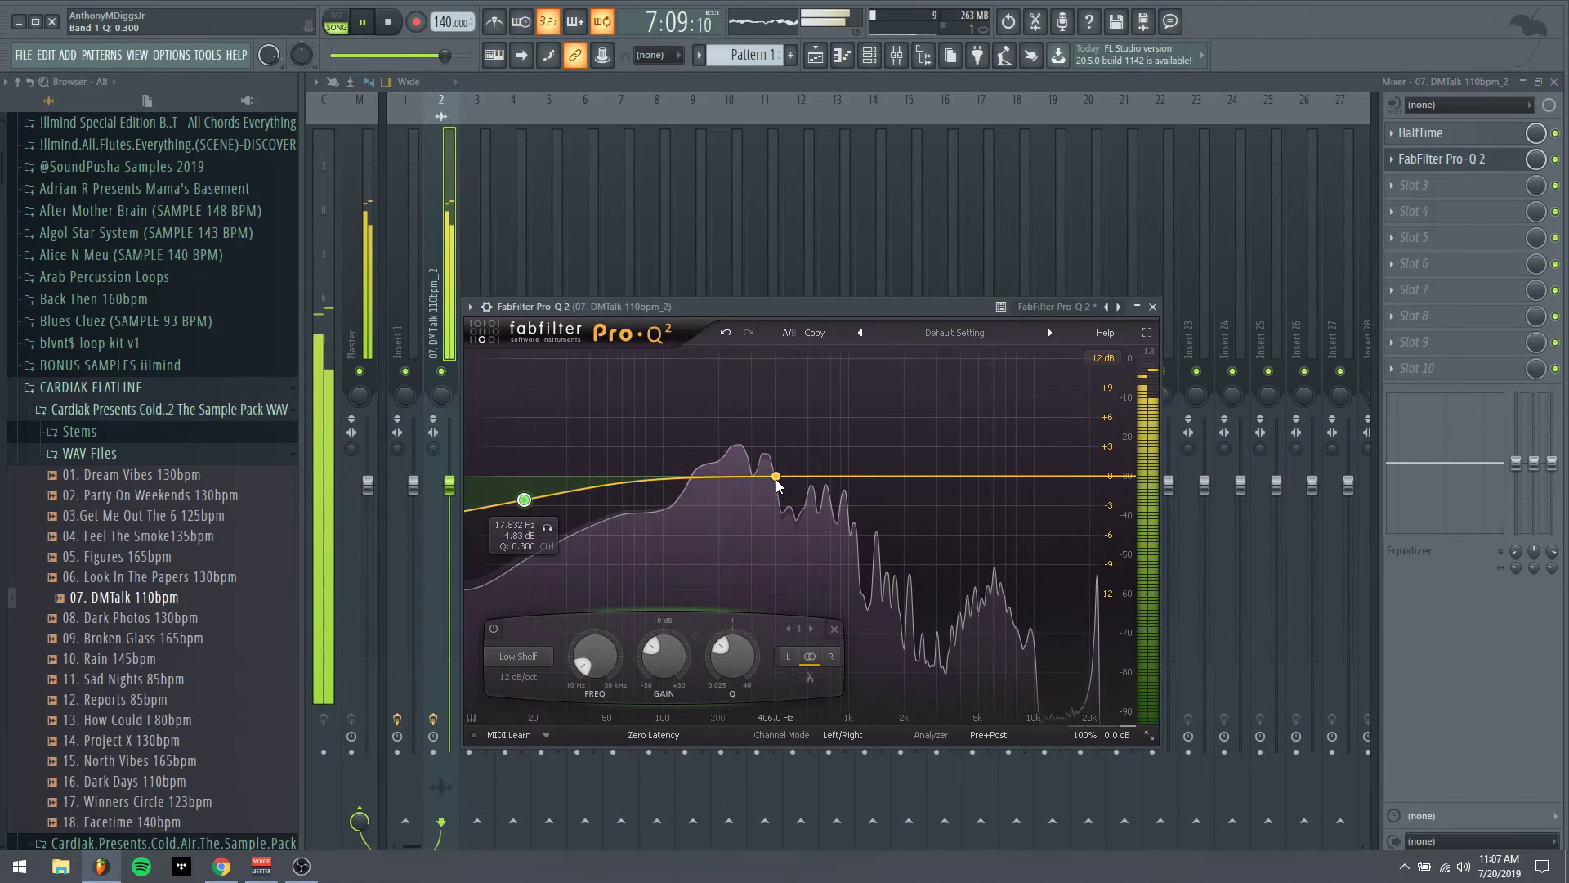
pyautogui.moveTo(748, 476); pyautogui.dragTo(777, 508)
pyautogui.moveTo(998, 476); pyautogui.dragTo(998, 509)
pyautogui.click(1153, 307)
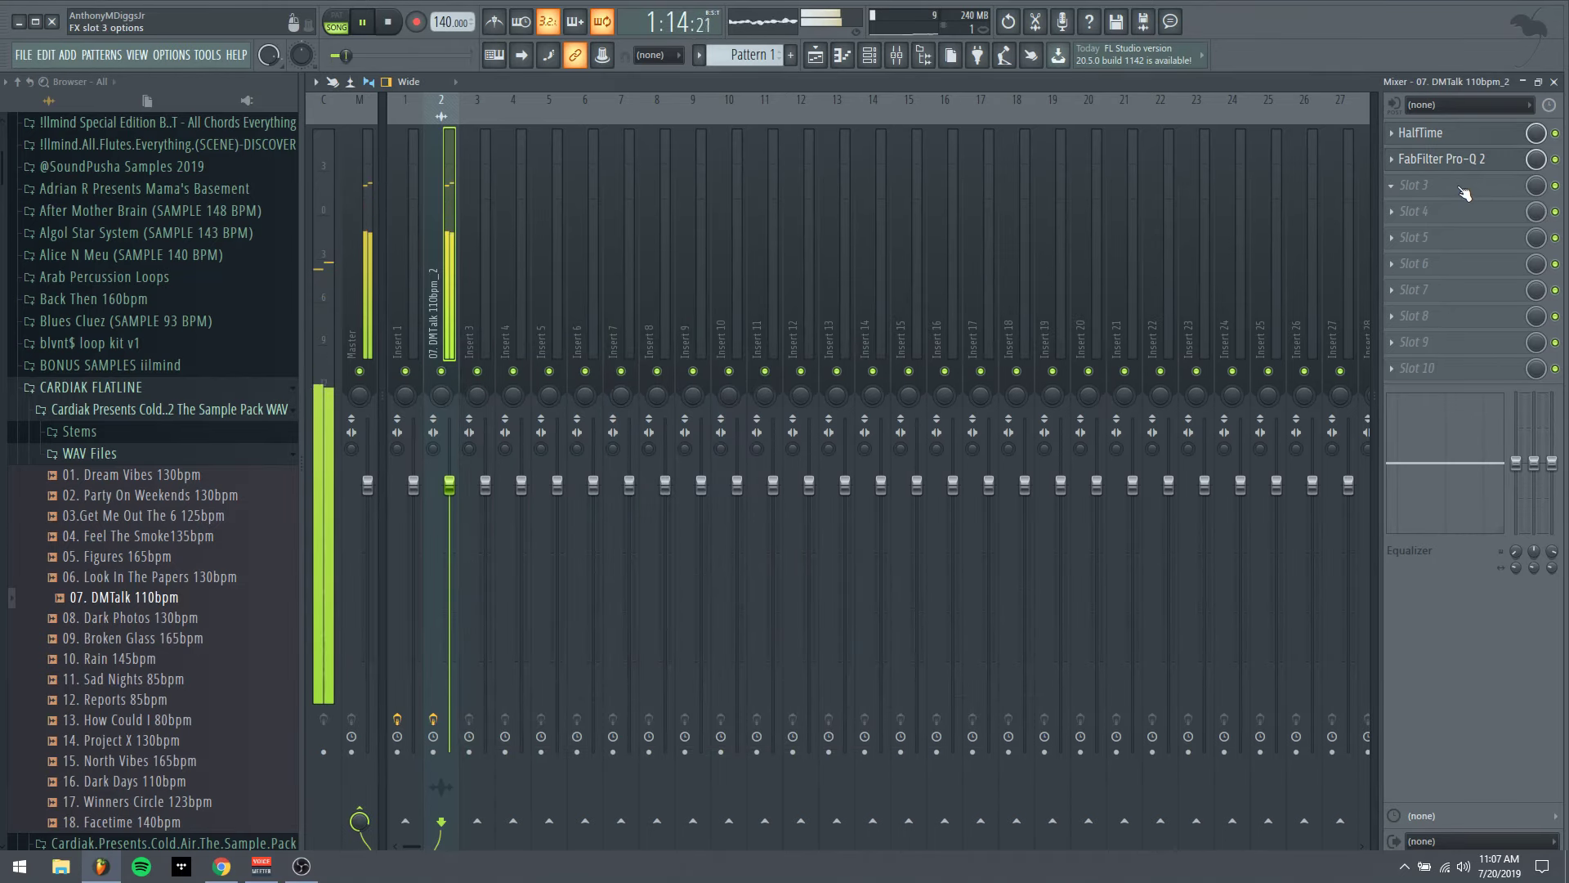
# Add Fruity parametric EQ 2 in slot 3, roll off the lows with a low cut, and dip band 4 slightly around 620 Hz
pyautogui.click(1406, 191)
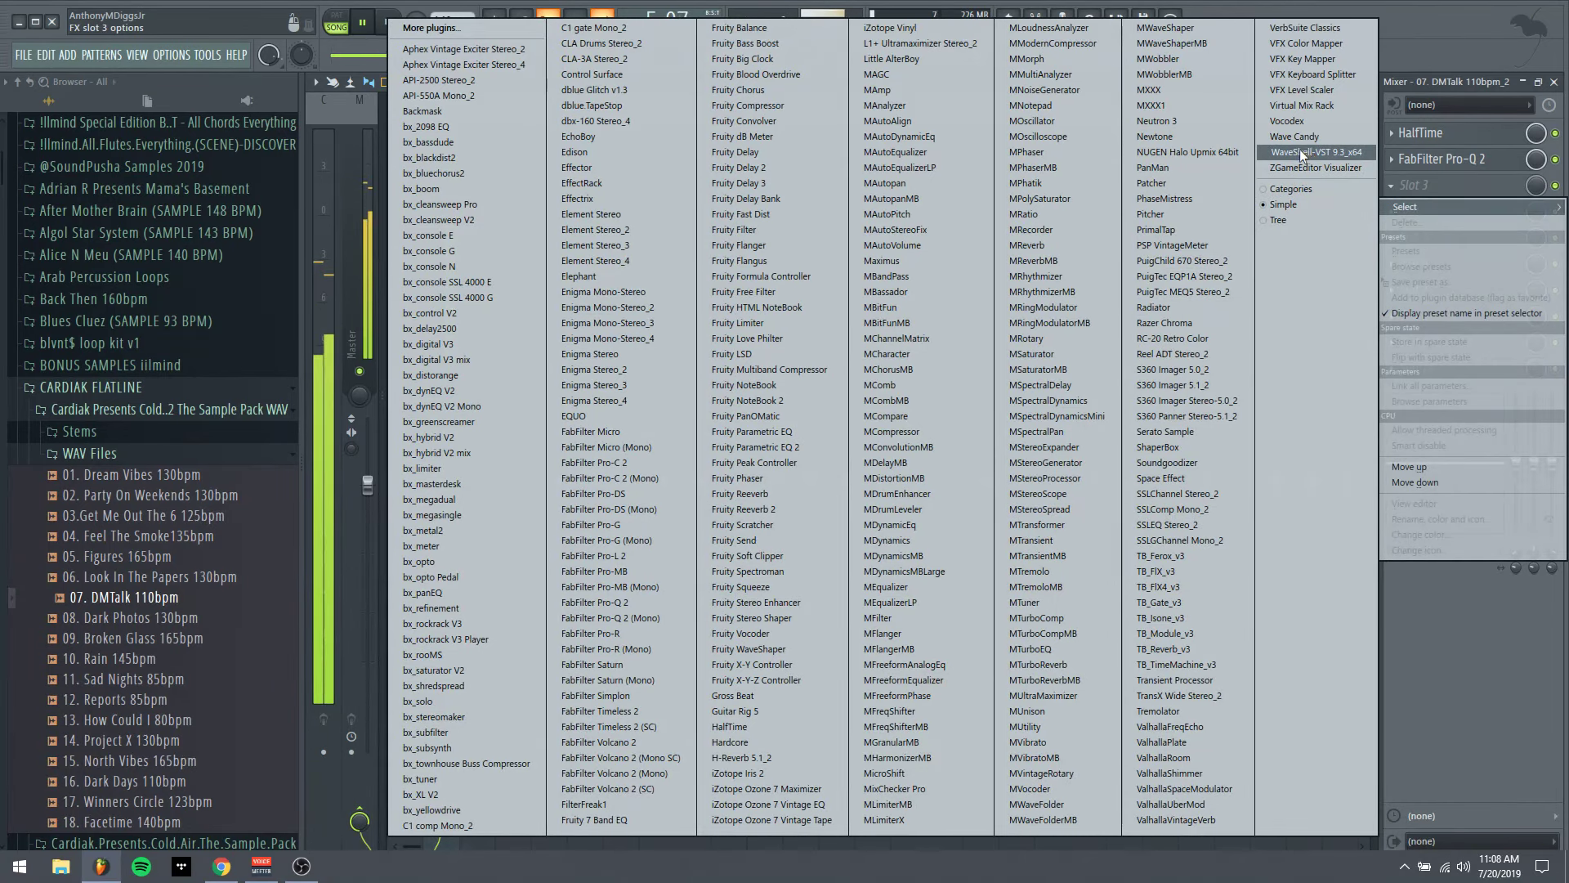
pyautogui.click(811, 447)
pyautogui.moveTo(390, 289); pyautogui.dragTo(398, 360)
pyautogui.scroll(-5, 399, 360)
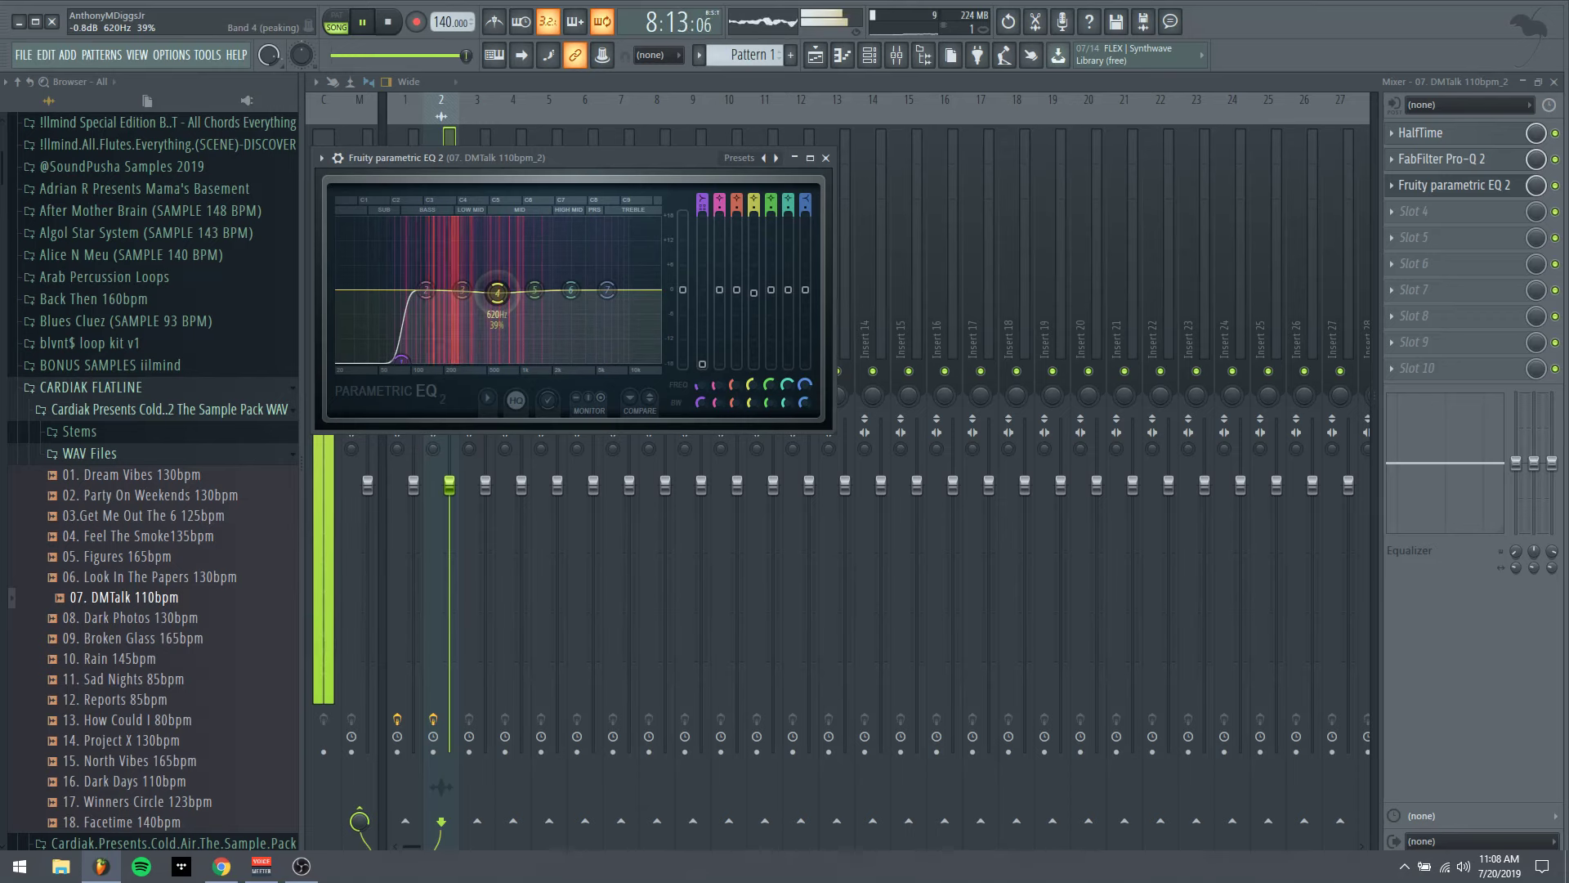
pyautogui.moveTo(498, 289); pyautogui.dragTo(498, 296)
pyautogui.click(825, 157)
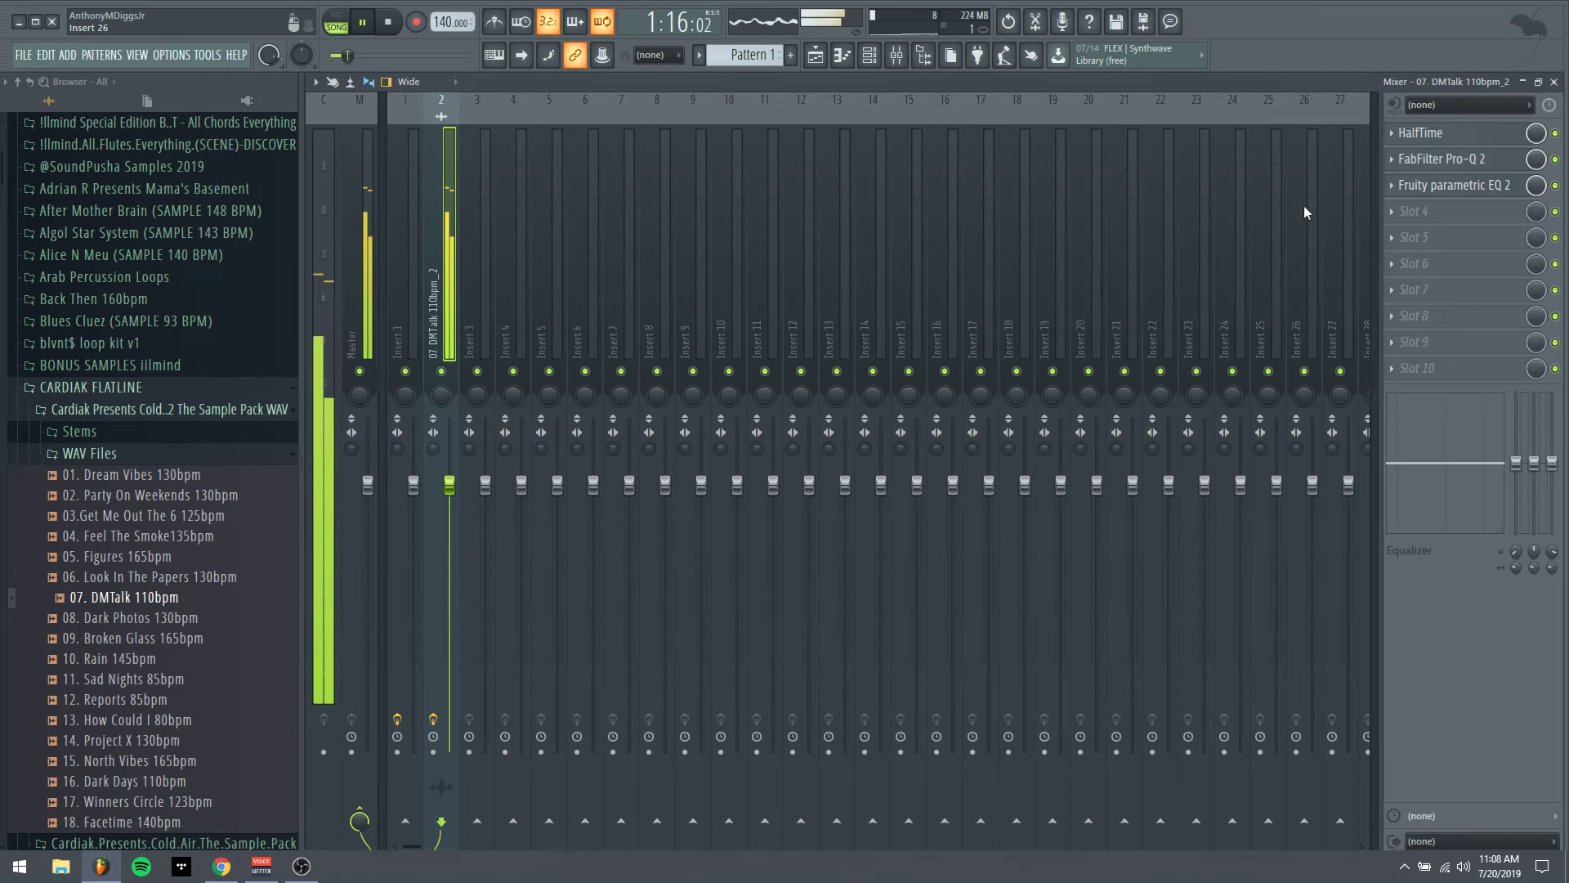
pyautogui.click(1411, 215)
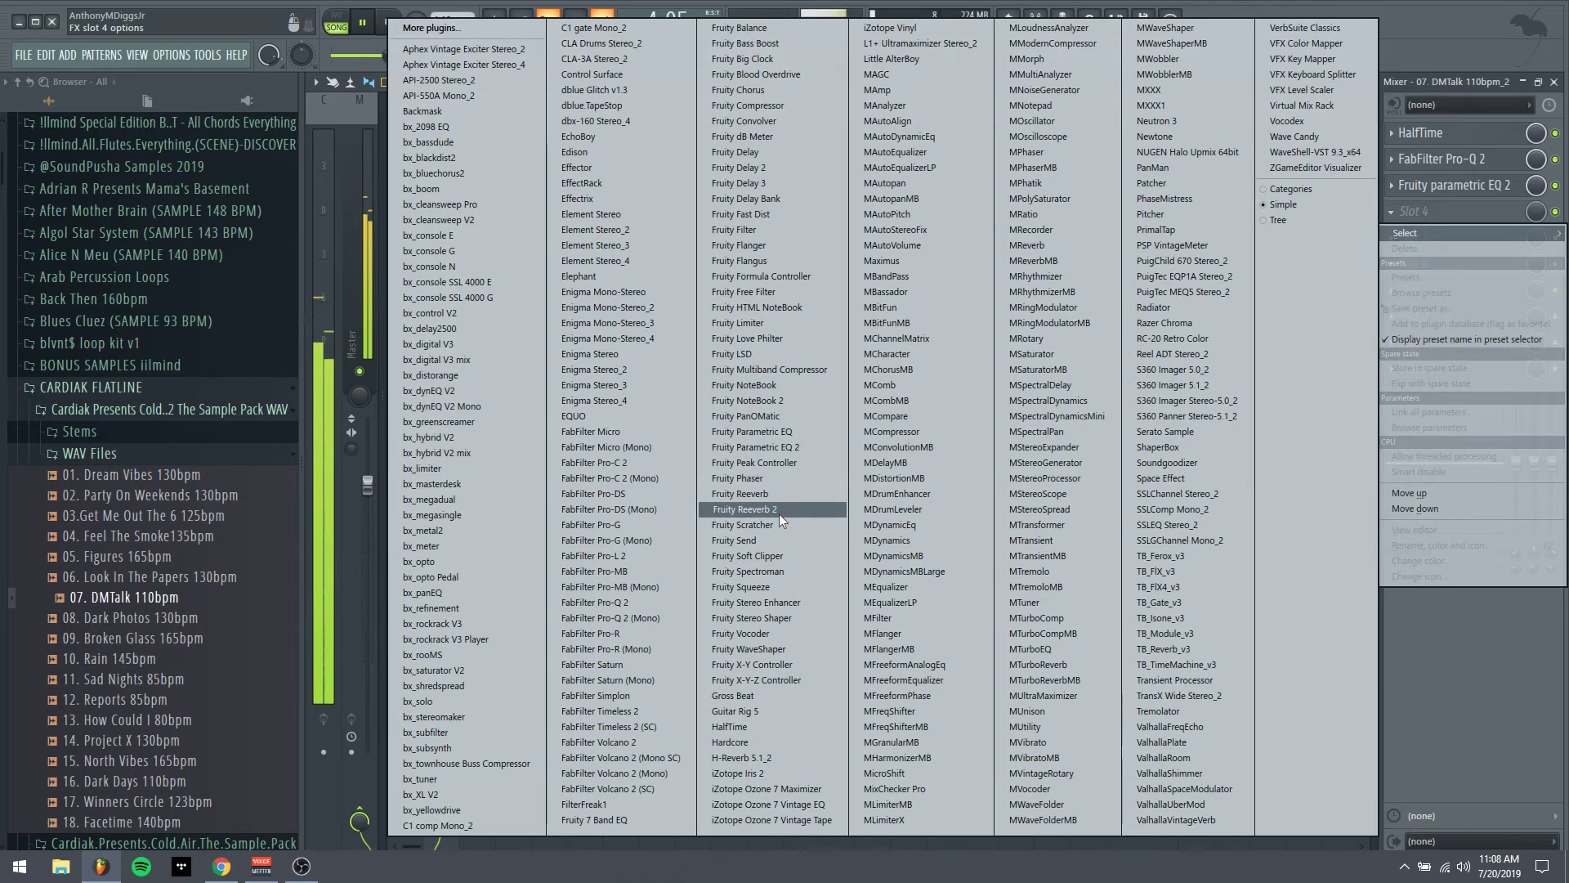
pyautogui.click(1287, 152)
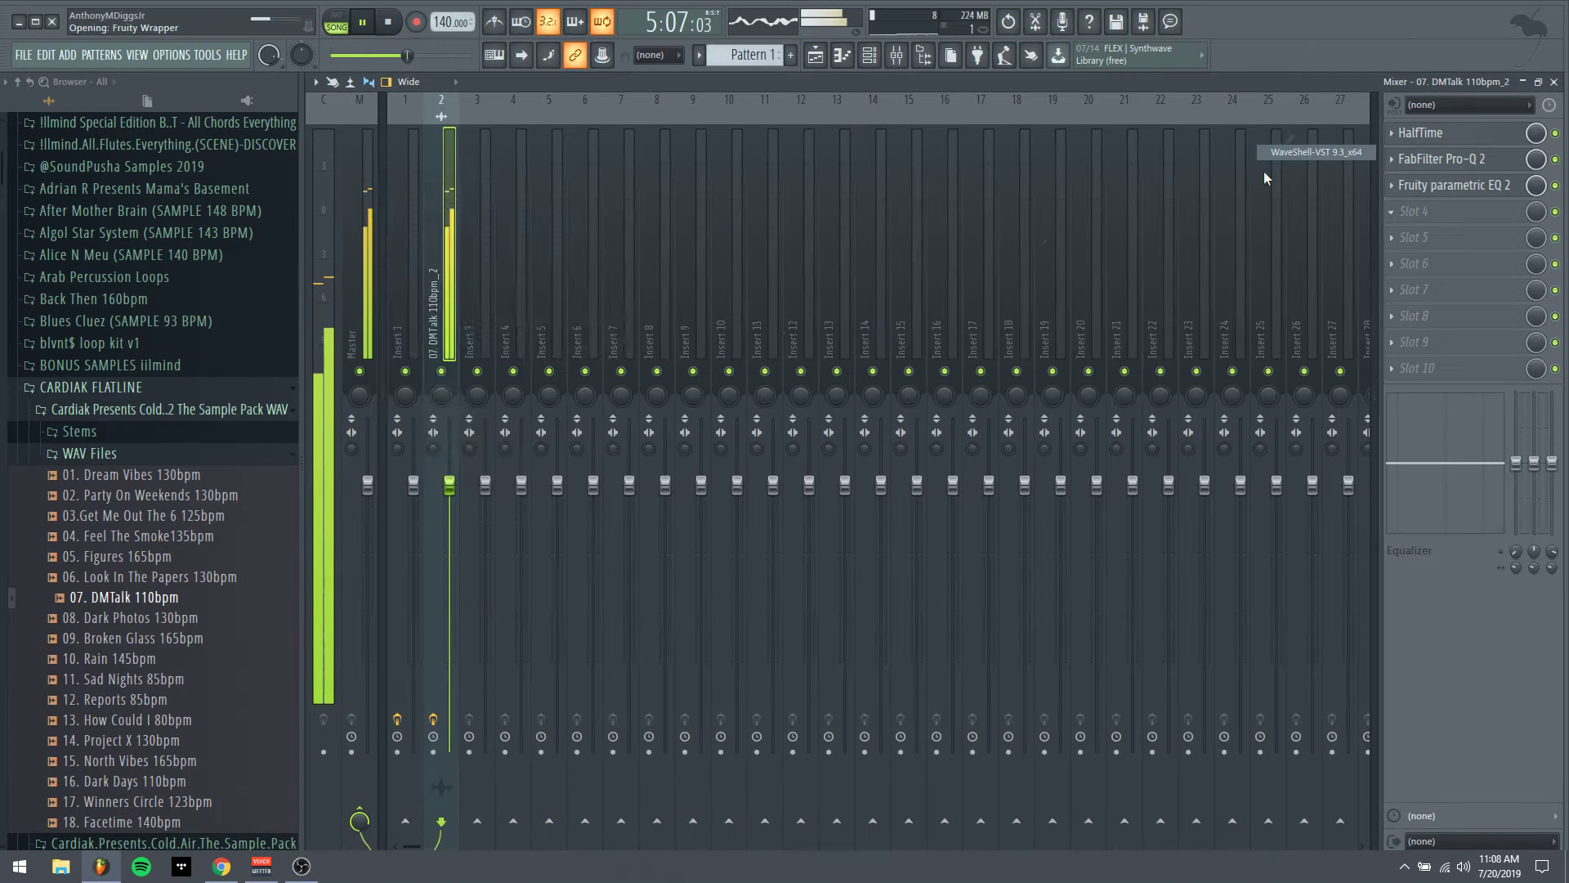
pyautogui.click(562, 277)
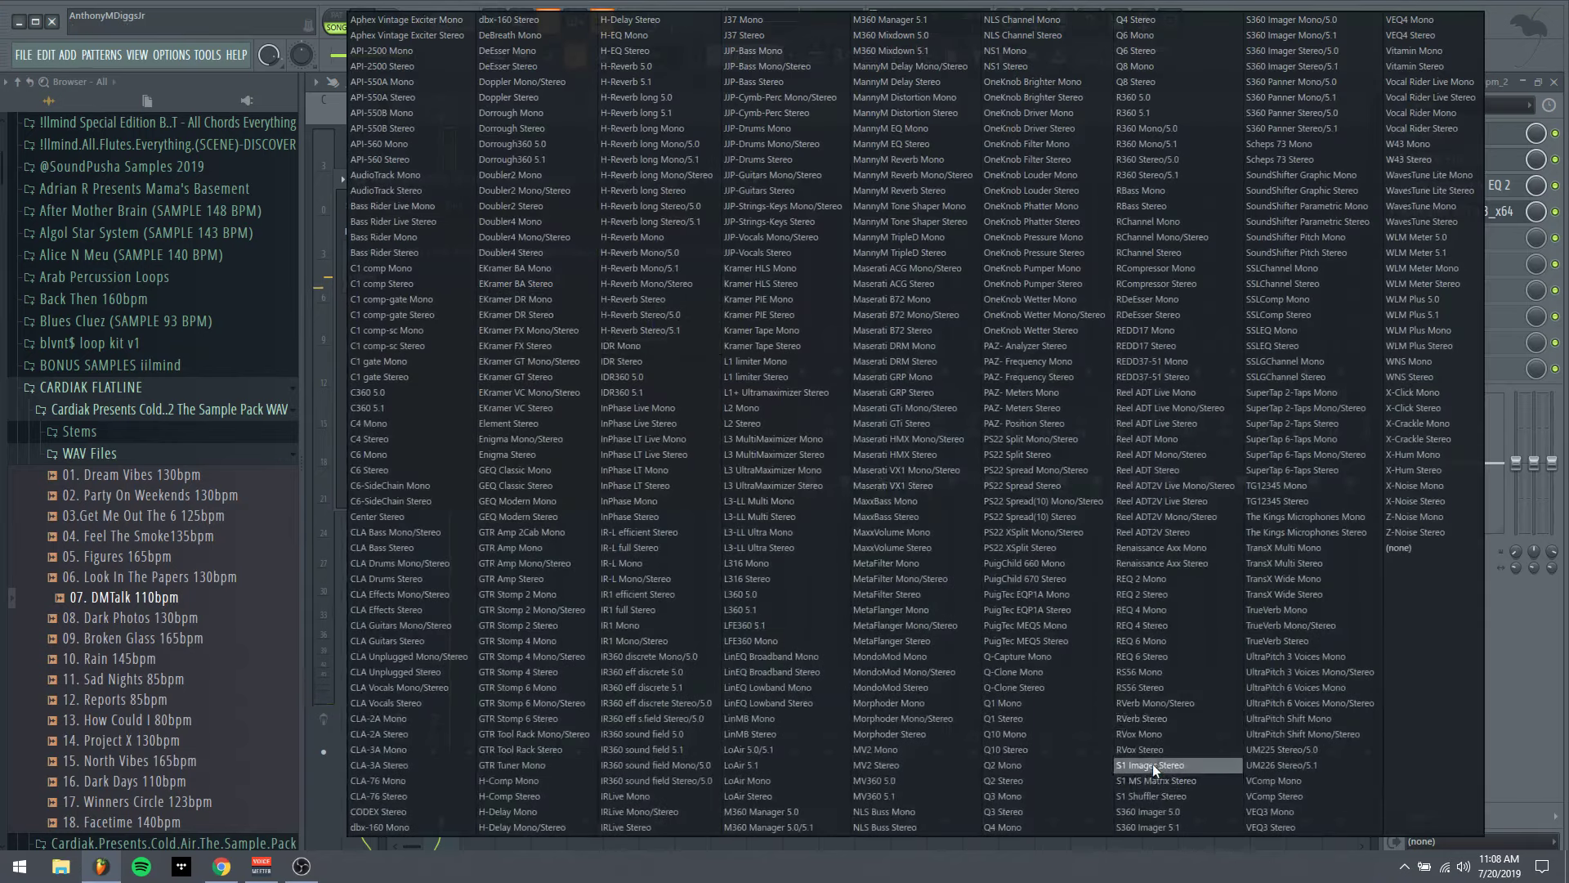
pyautogui.click(1156, 780)
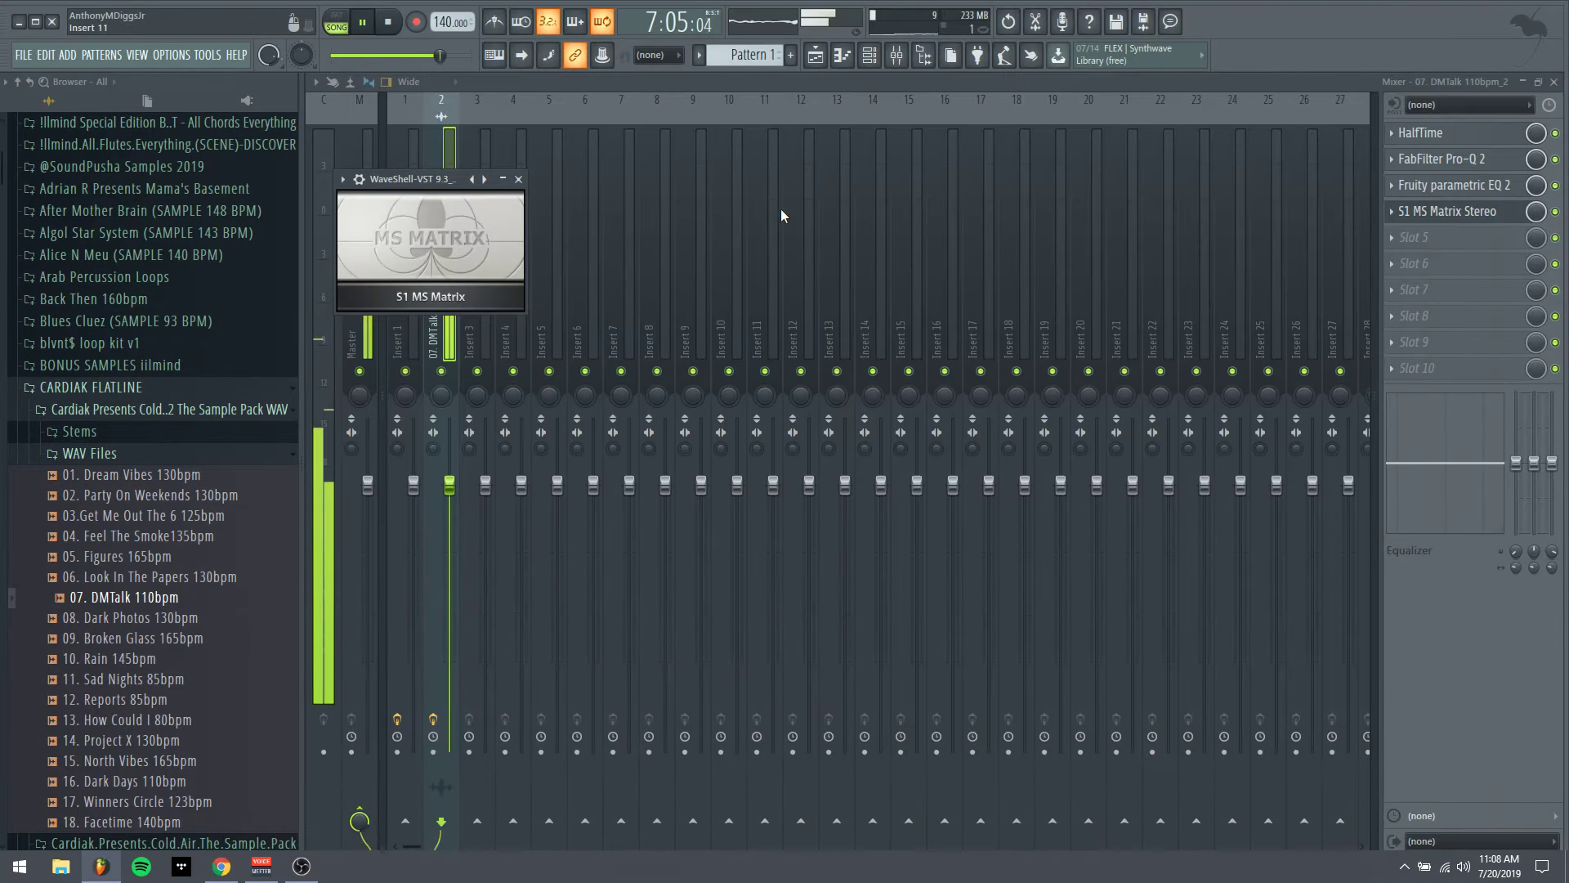
pyautogui.click(519, 179)
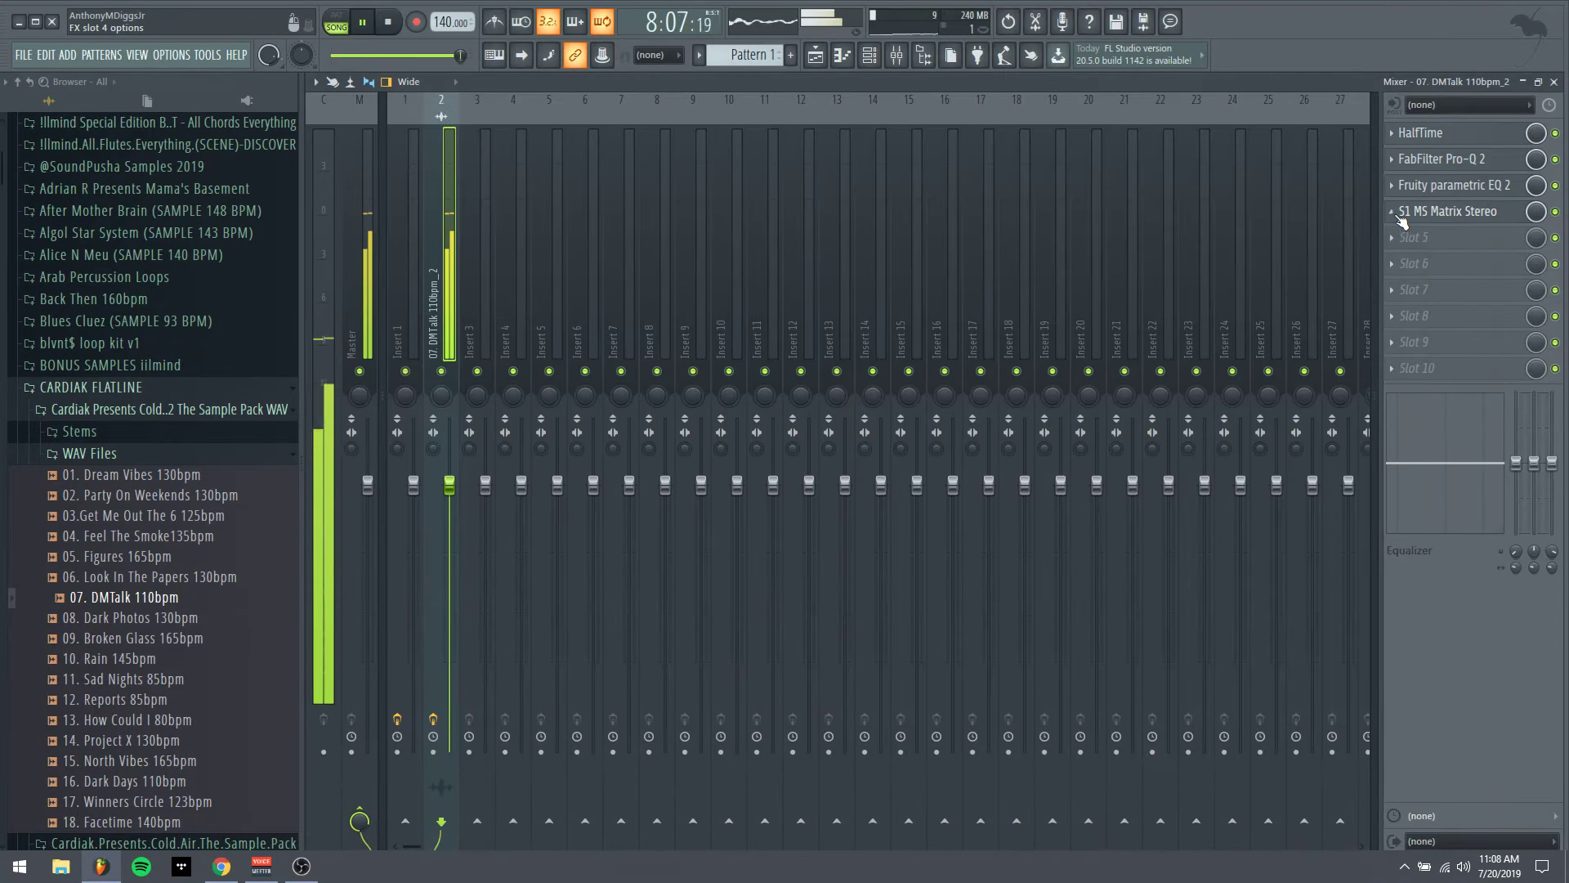
# Replace the slot 4 plugin with the WaveShell's S1 Imager Stereo, widen it to about 1.36, and lower the DMTalk track's fader
pyautogui.click(1393, 214)
pyautogui.moveTo(1429, 227)
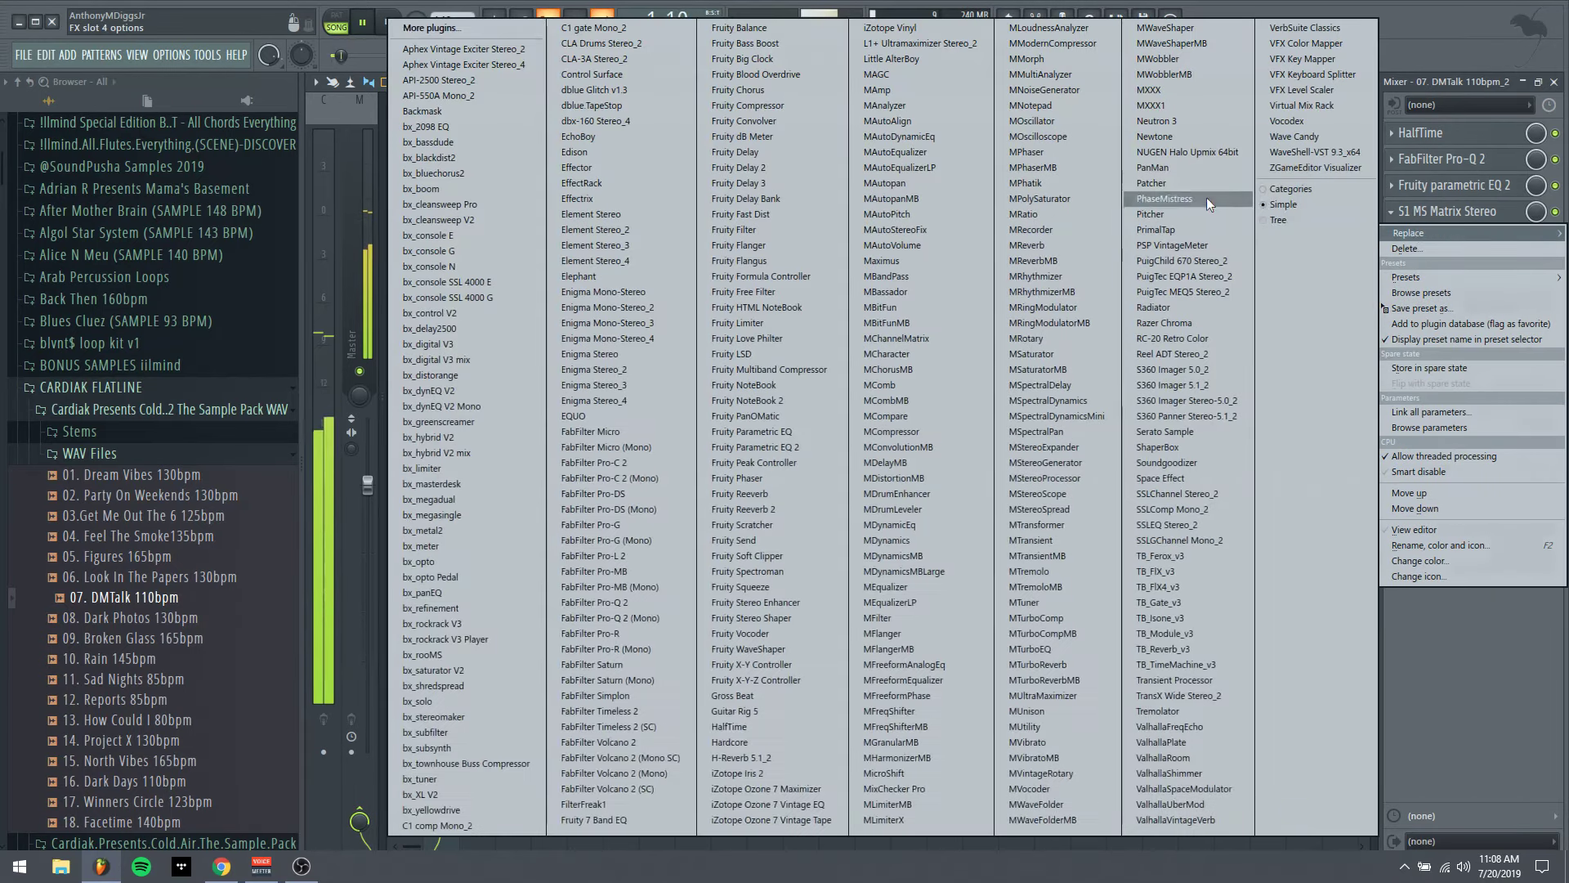
pyautogui.click(1345, 159)
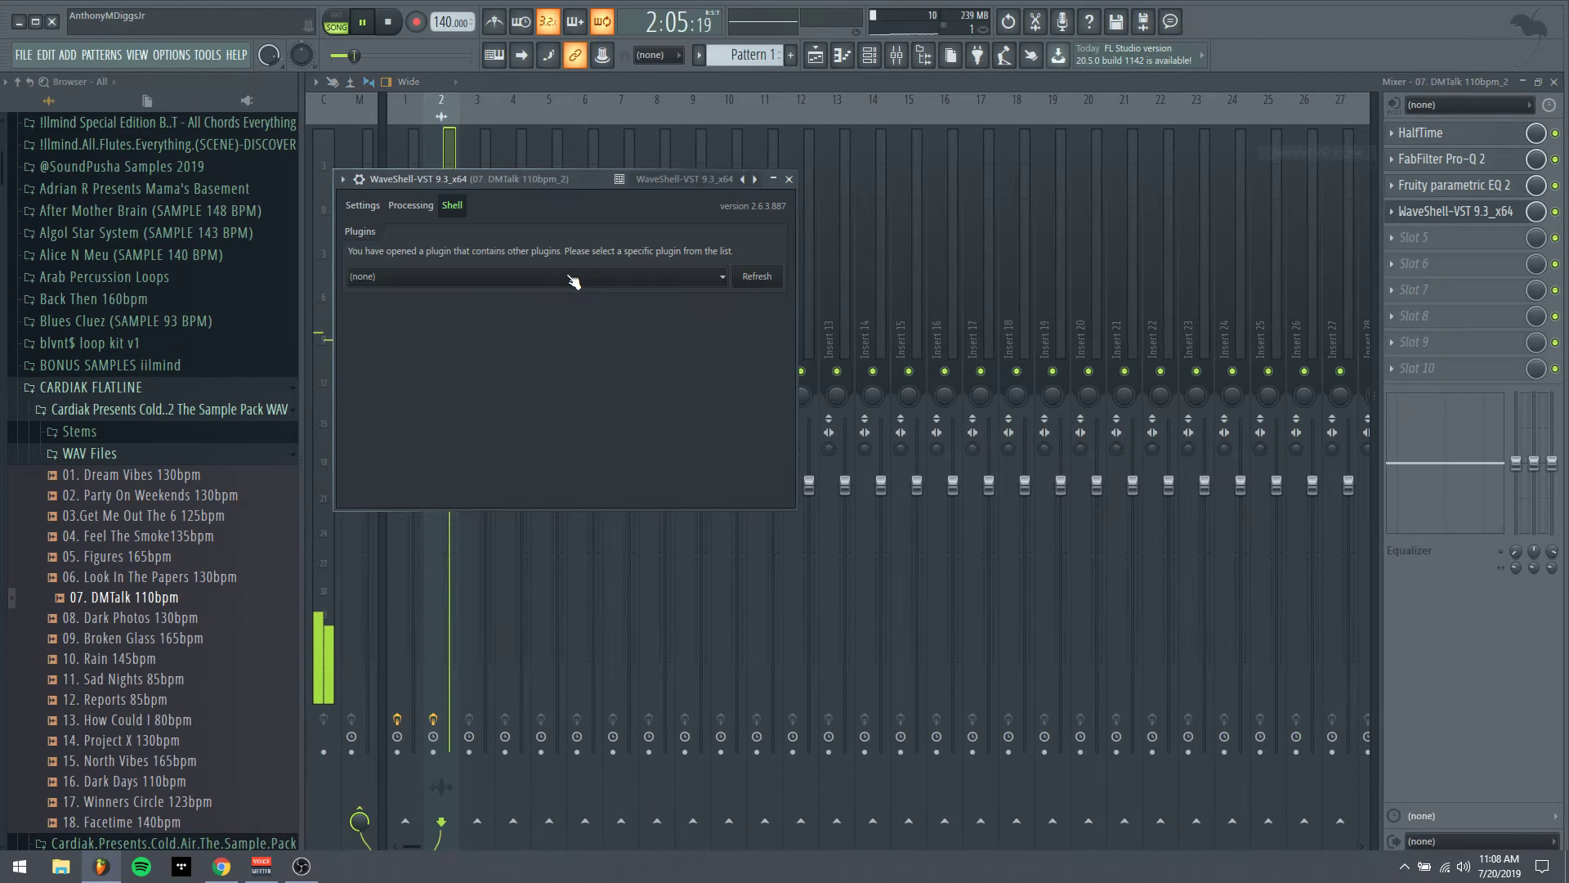
pyautogui.click(595, 282)
pyautogui.click(1161, 766)
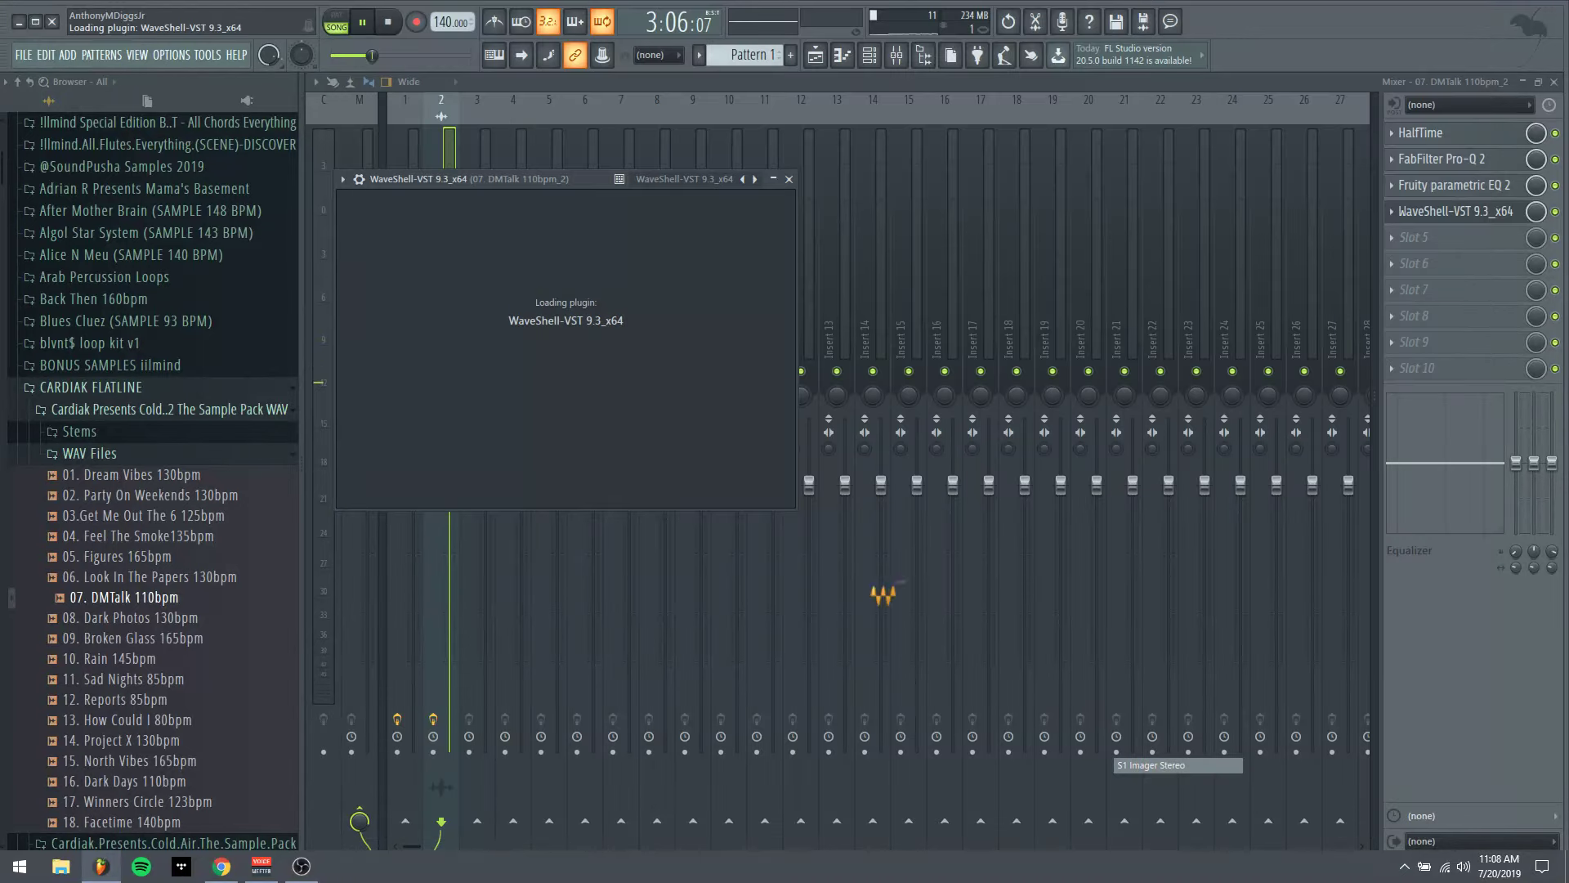
pyautogui.moveTo(401, 297); pyautogui.dragTo(402, 283)
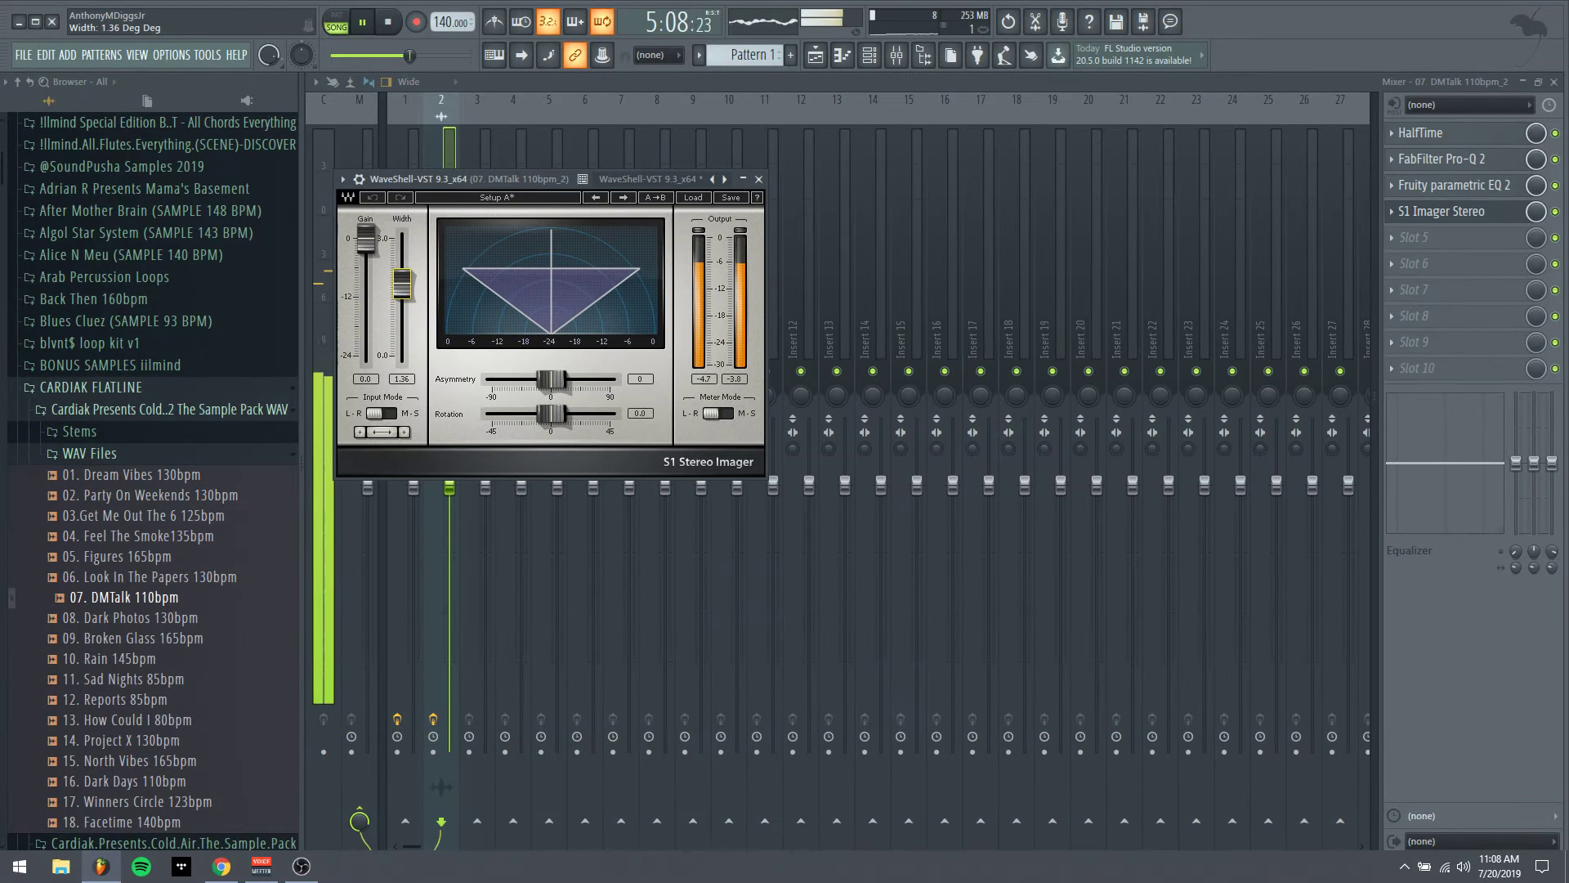
pyautogui.click(759, 179)
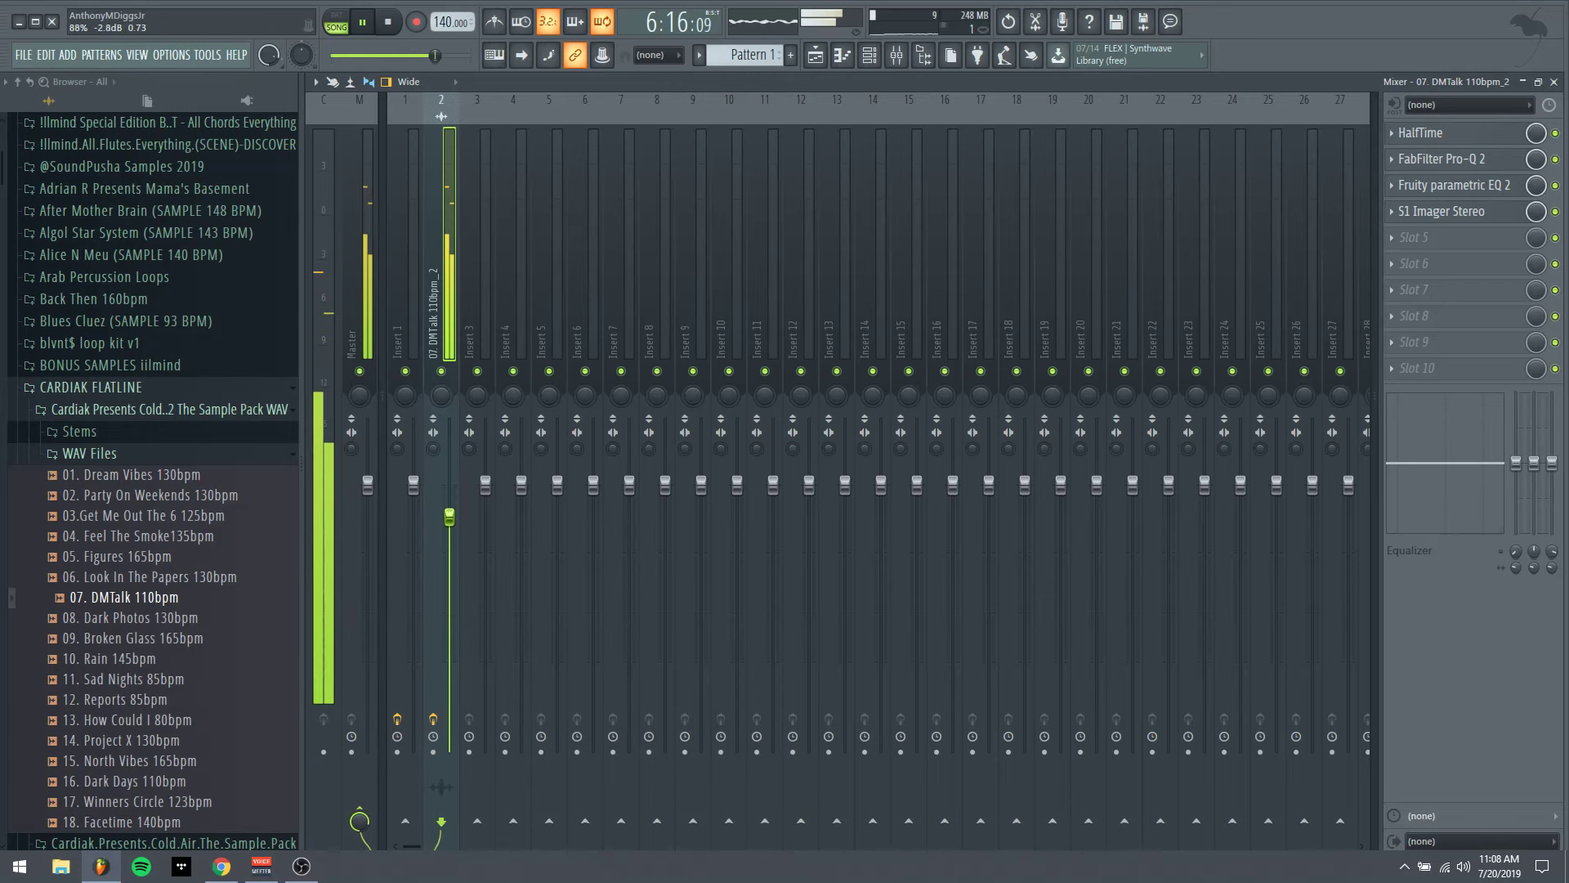
# Load Fruity Reeverb 2 into slot 5 of the DMTalk track and reduce its slot mix to about 39%
pyautogui.click(1439, 247)
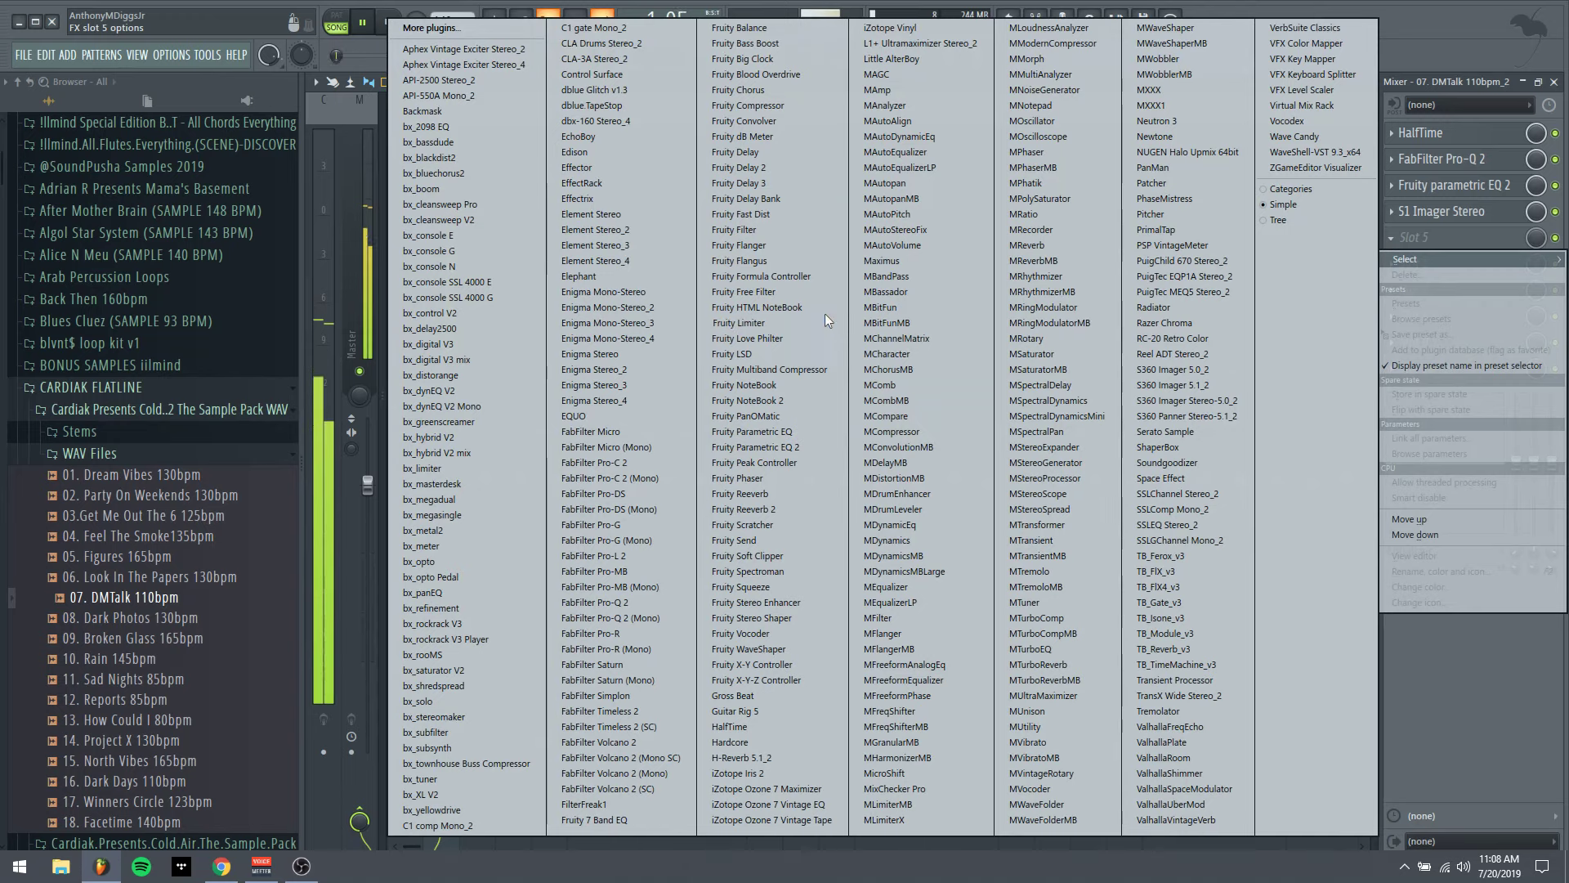
pyautogui.click(759, 508)
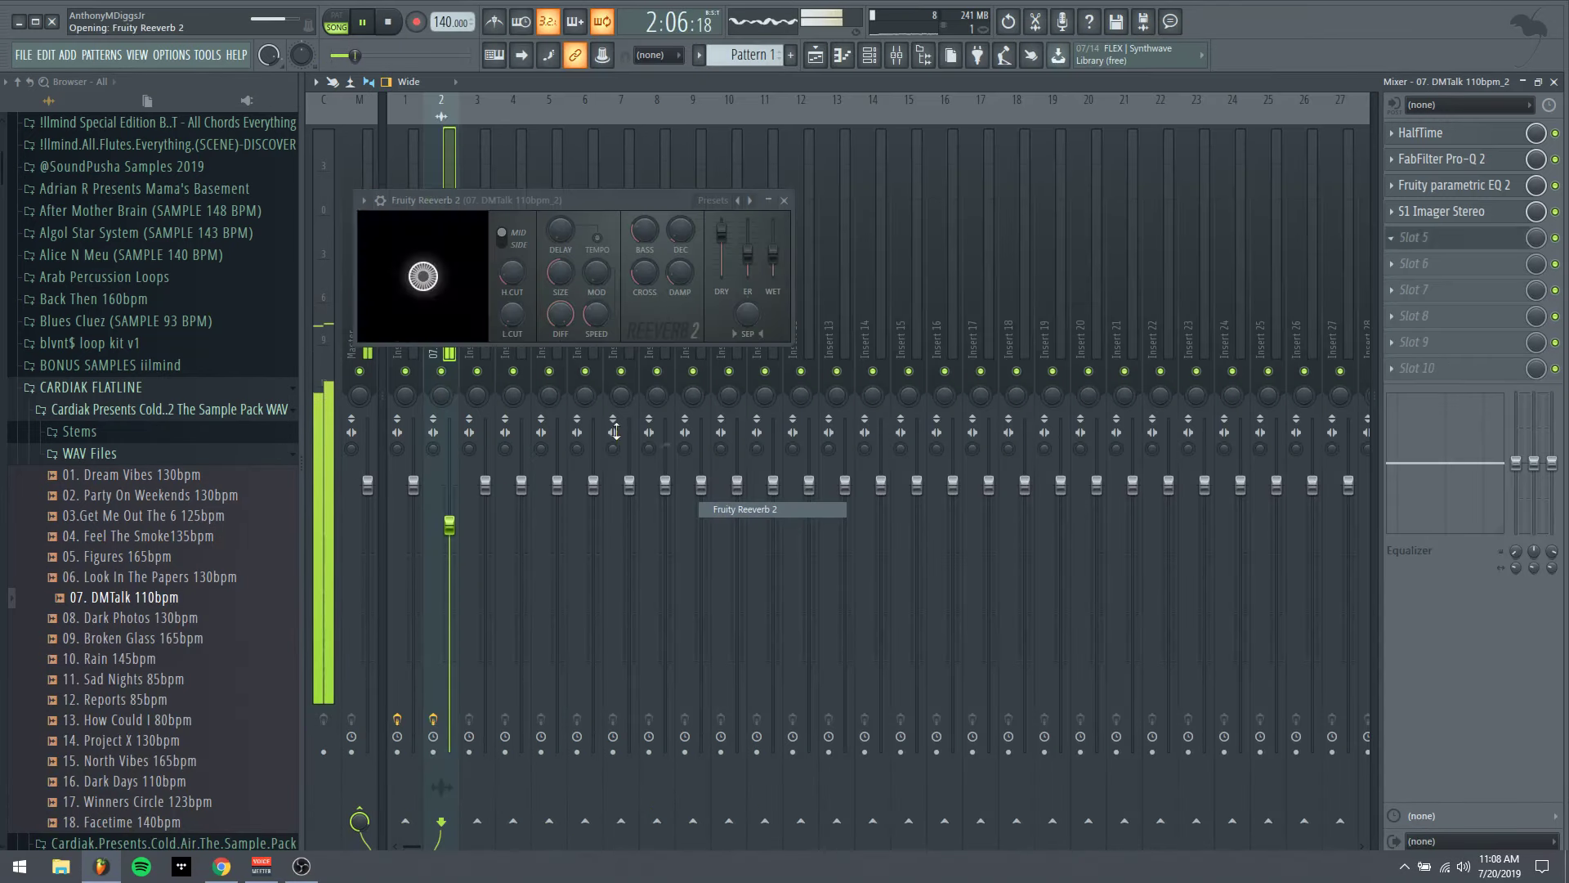
pyautogui.click(783, 200)
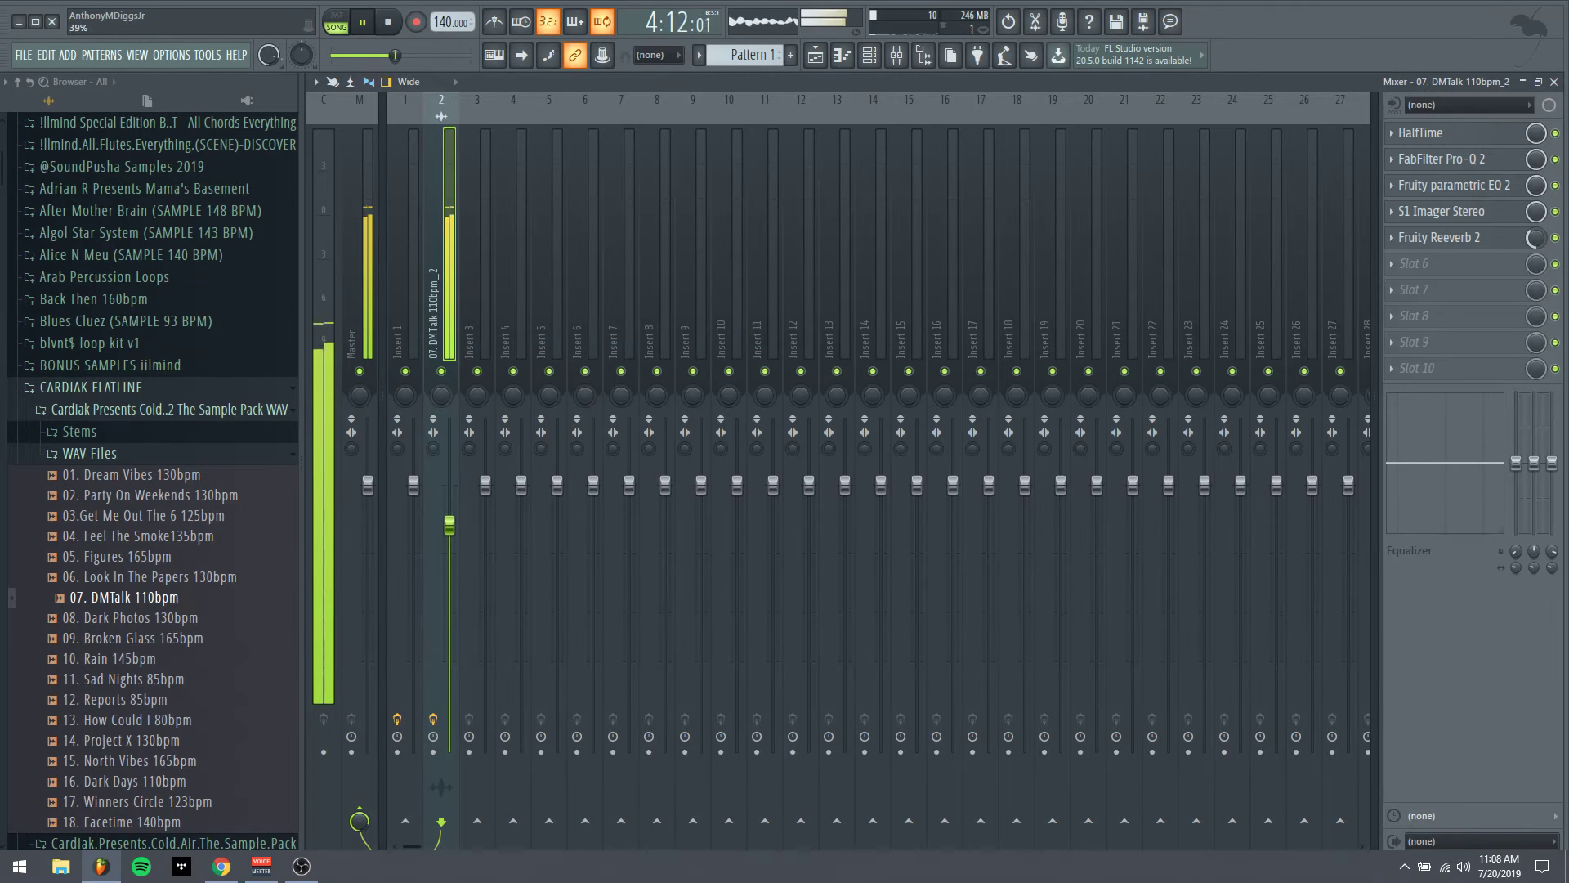
# Load Hardcore into slot 6, choose the Acid Rock XS preset, and reduce its slot mix to about 52%
pyautogui.click(1413, 266)
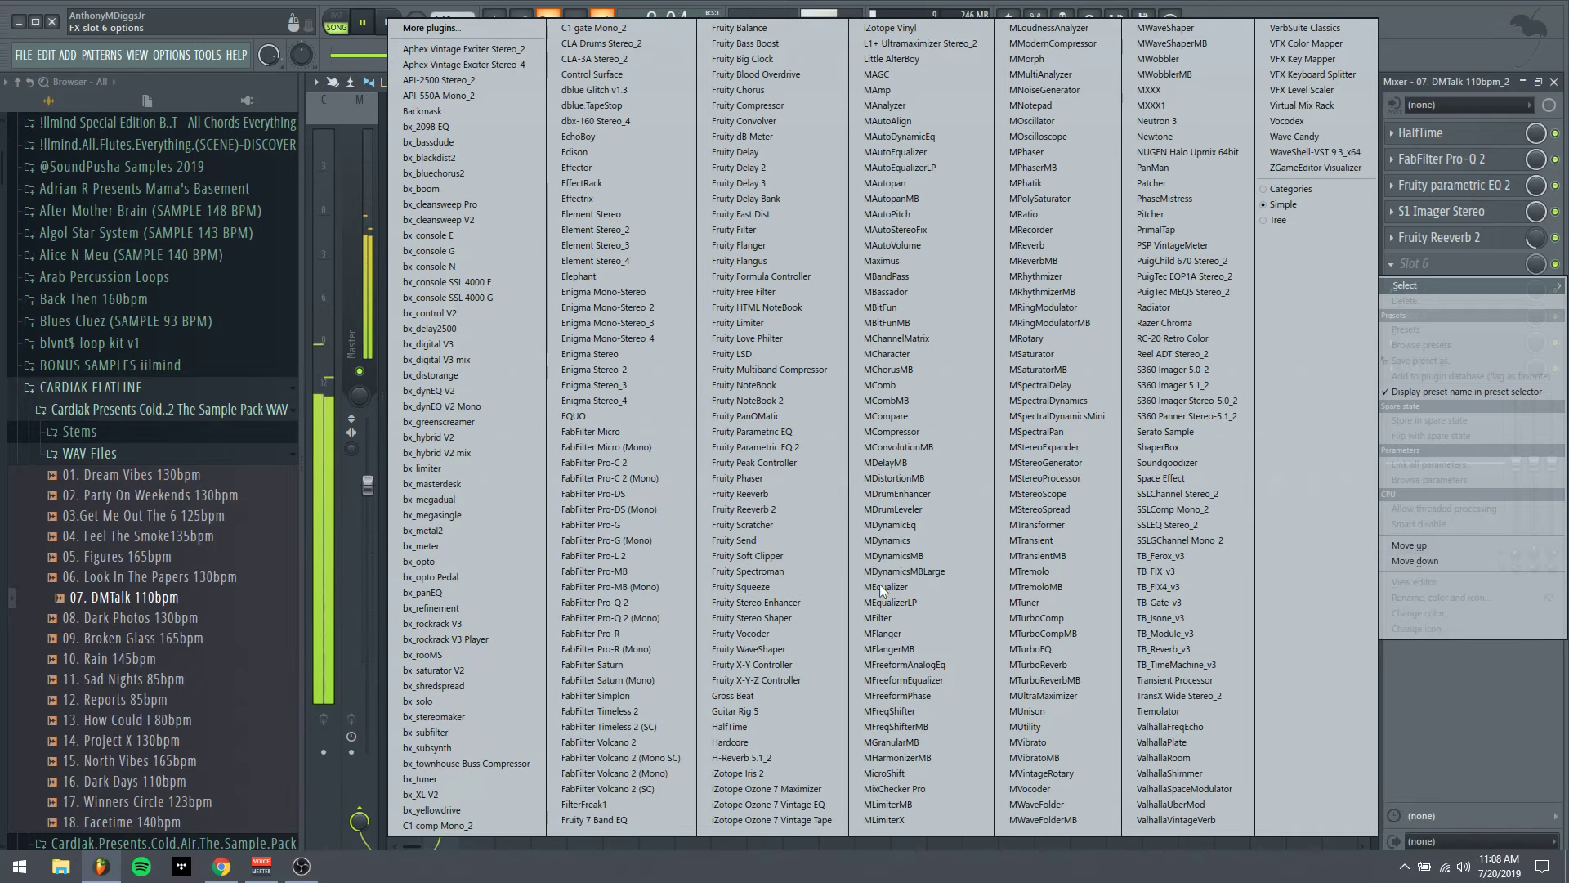
pyautogui.click(766, 738)
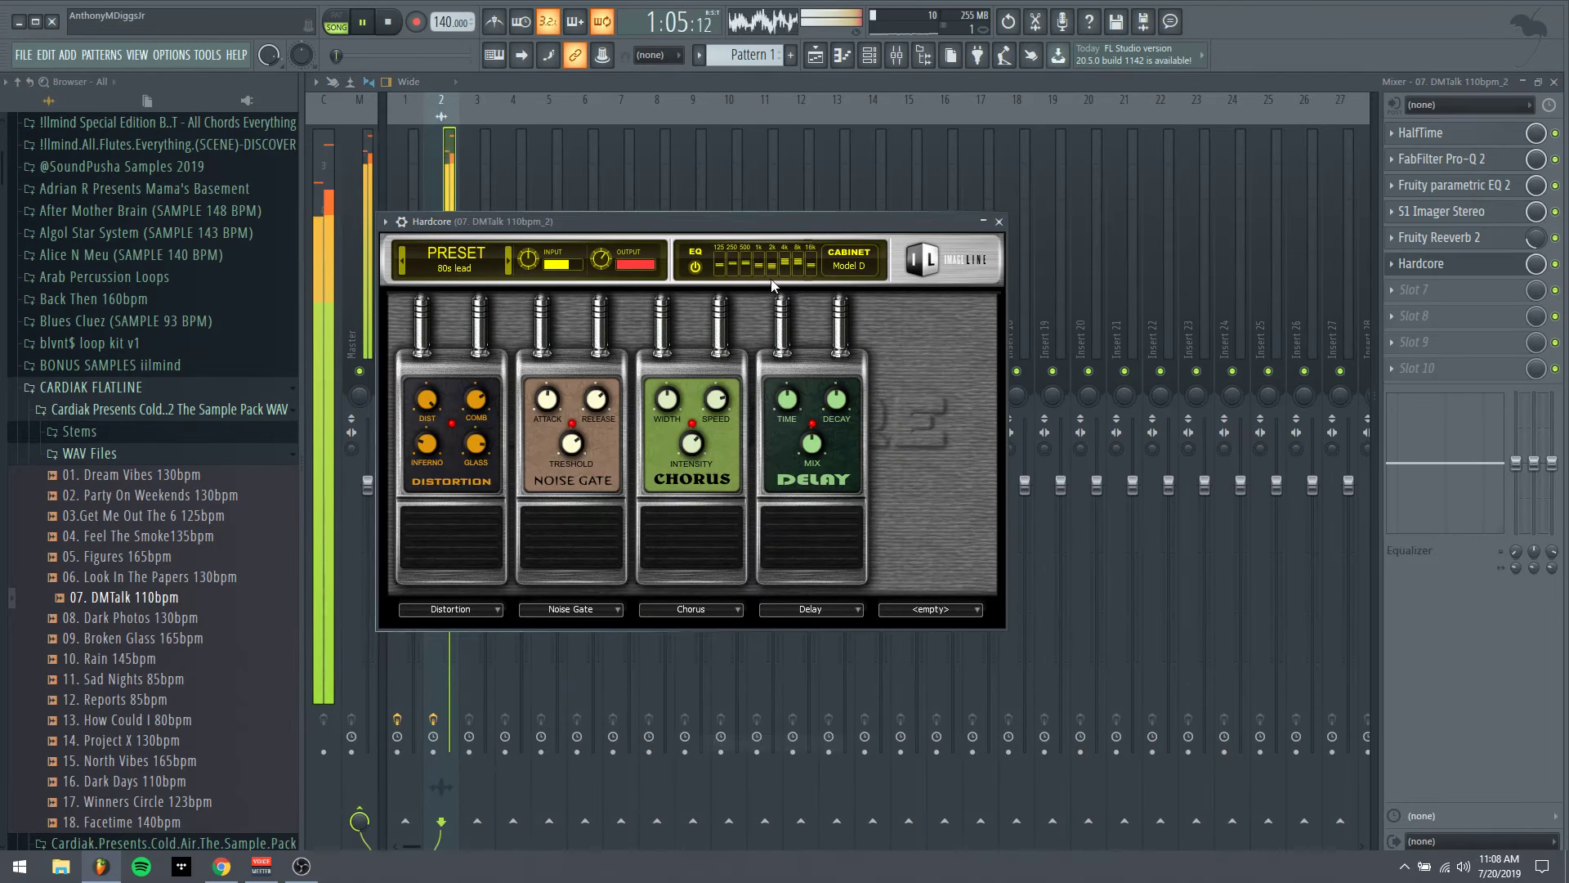
pyautogui.click(510, 264)
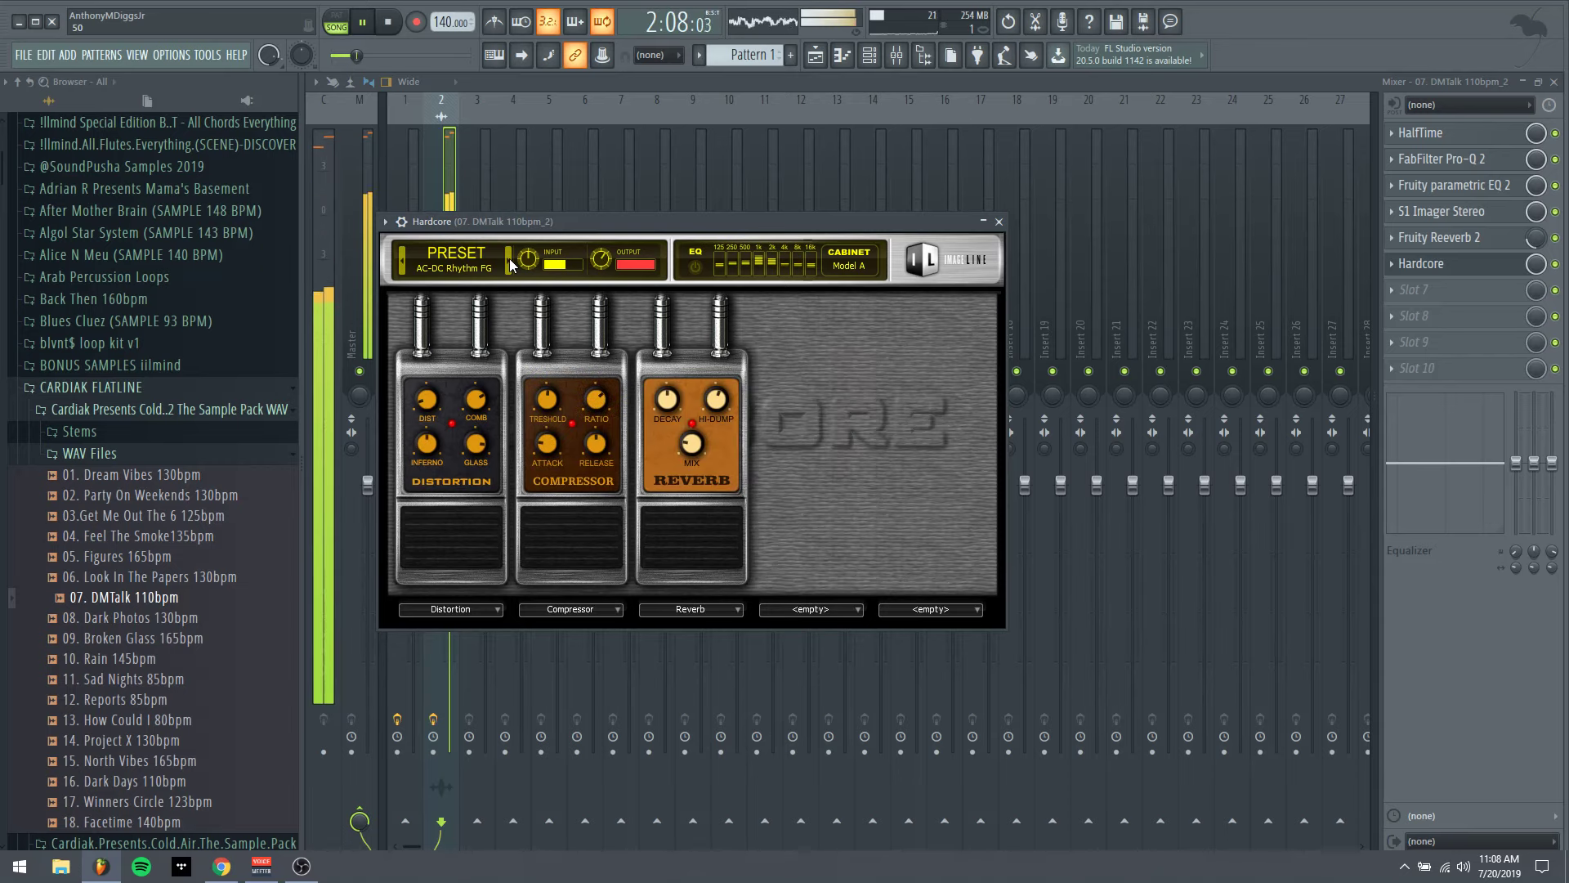
pyautogui.click(510, 264)
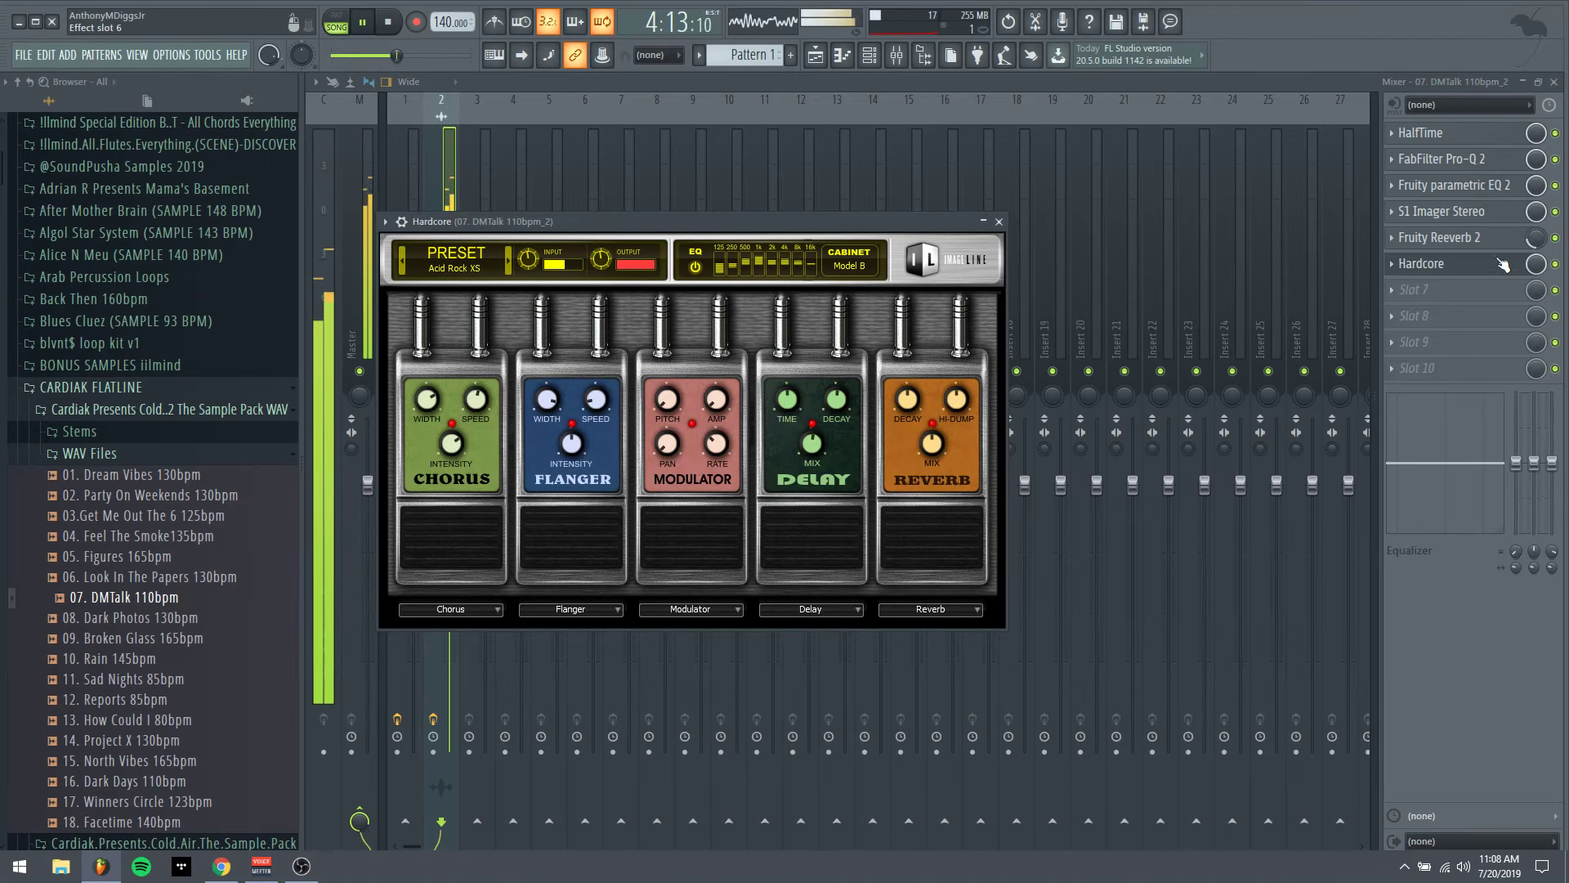
pyautogui.click(999, 223)
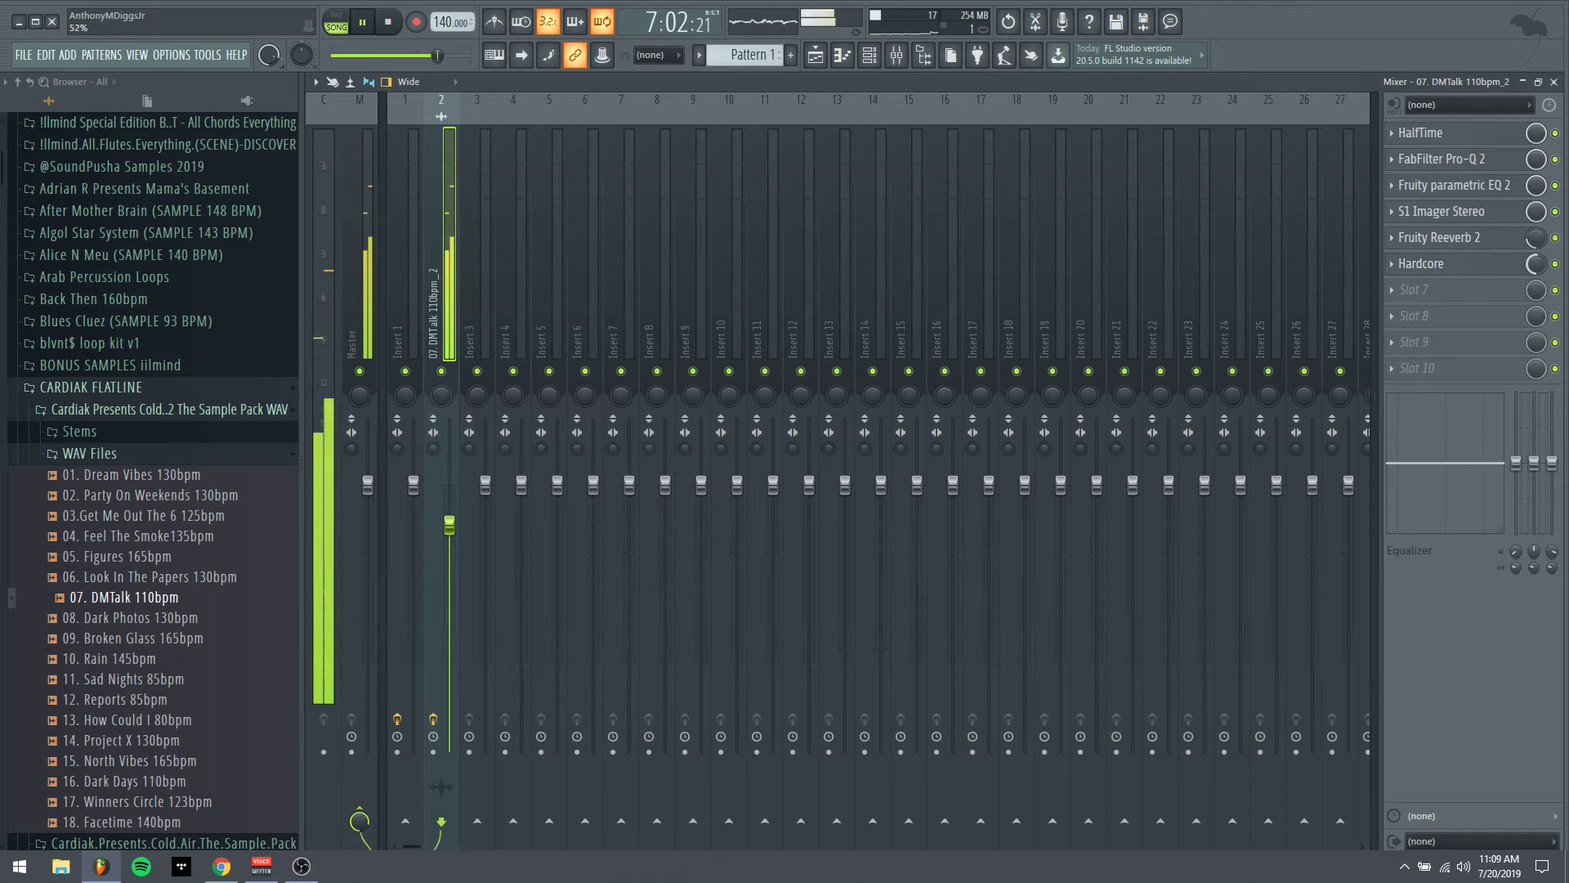
# Load Effectrix into slot 7 with the SoundPusha HiHat1 preset and reduce its slot mix to about 58%
pyautogui.click(1414, 289)
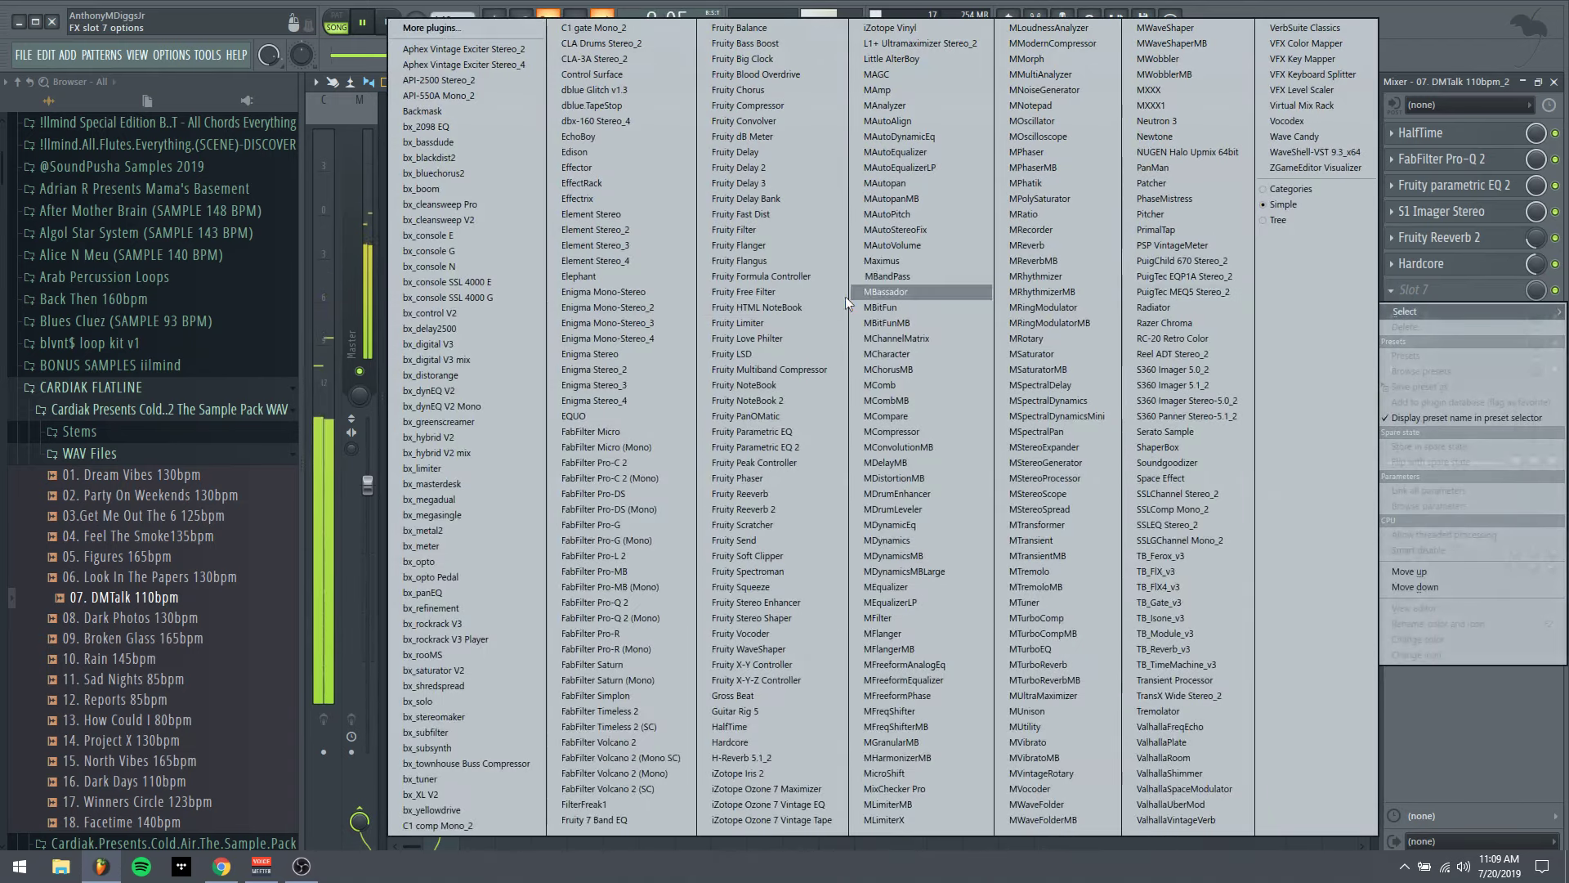
pyautogui.click(606, 200)
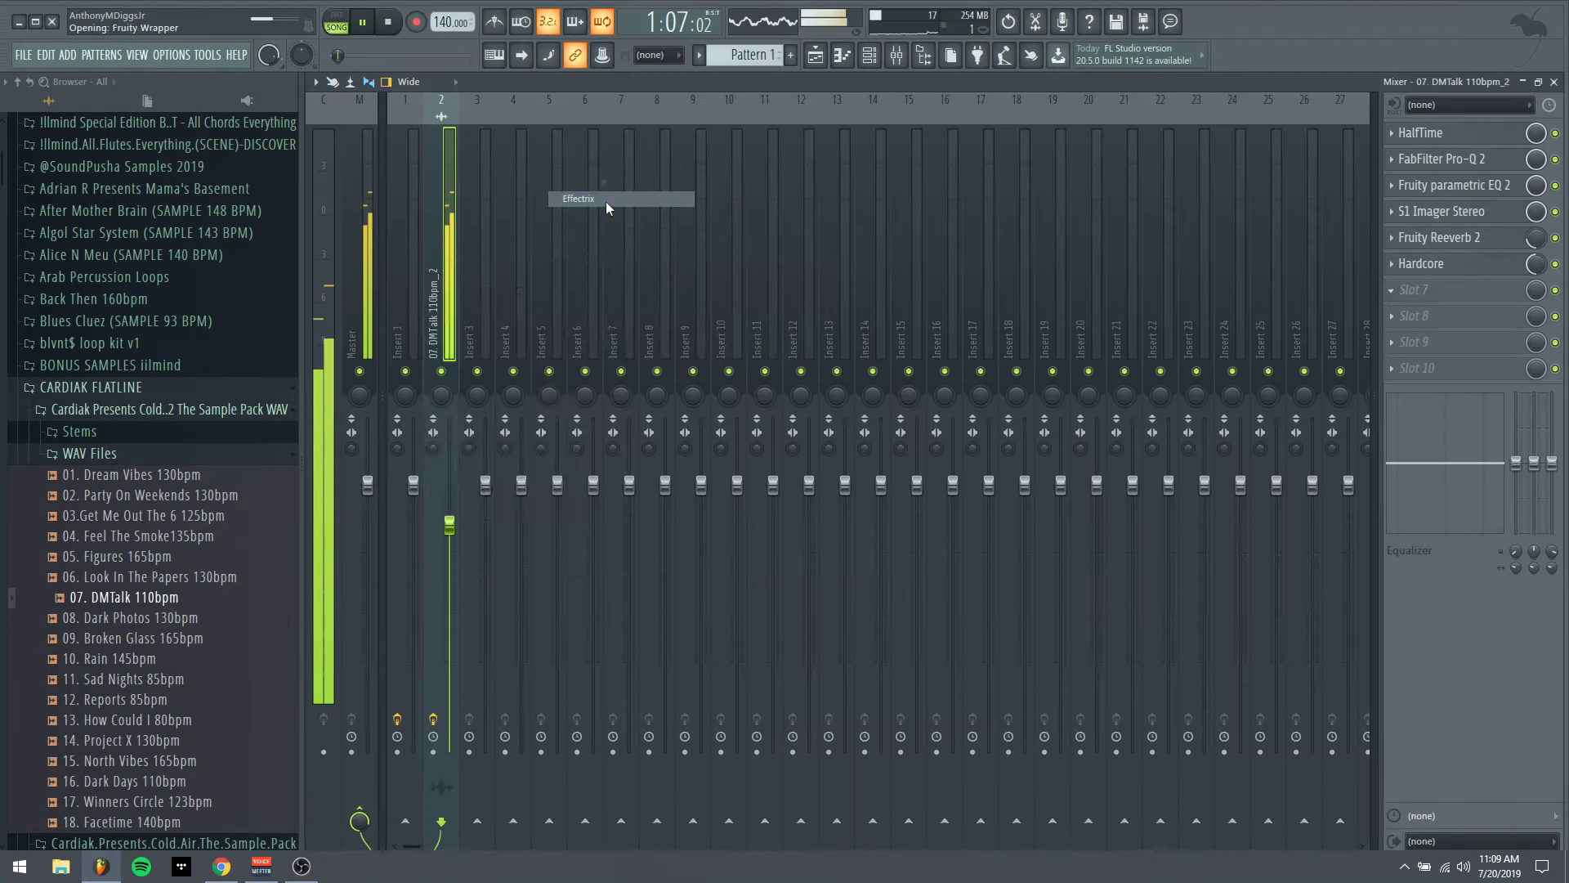
pyautogui.click(493, 279)
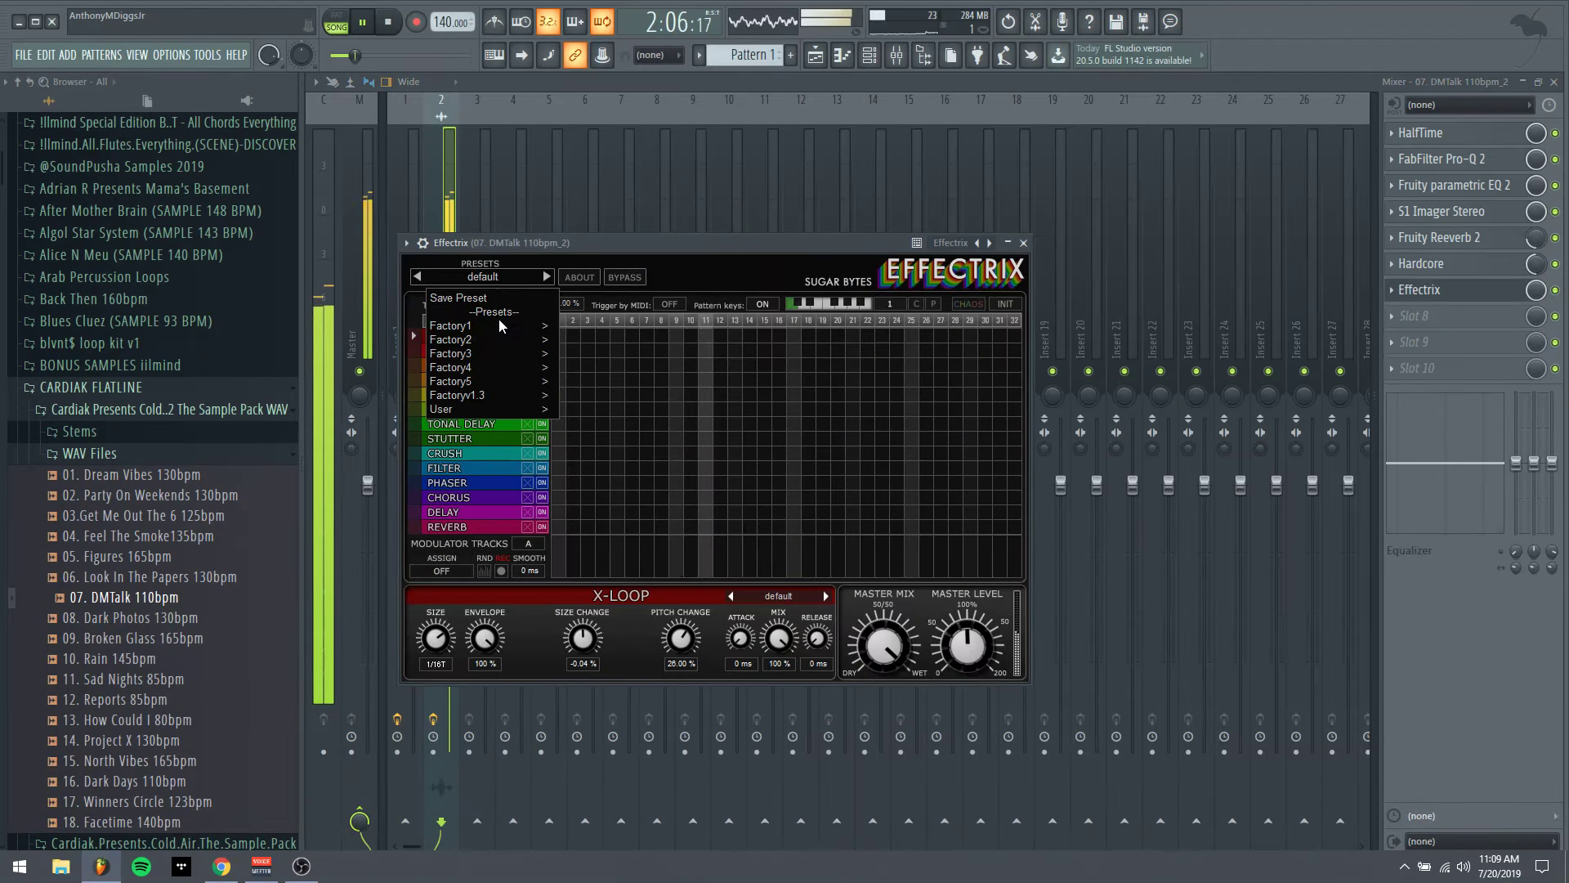
pyautogui.moveTo(486, 396)
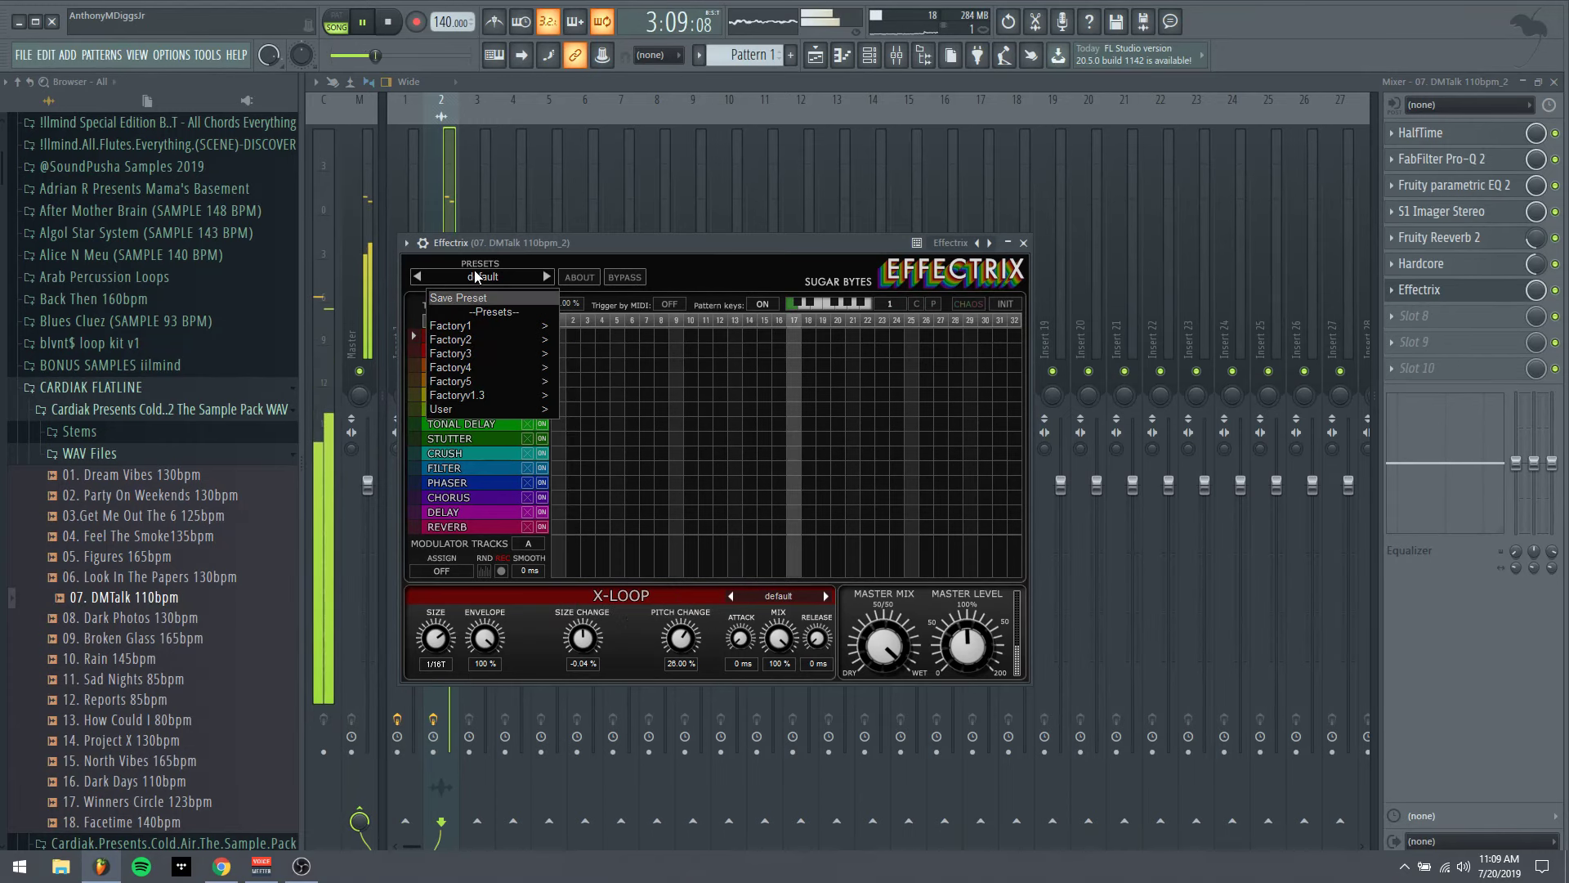
pyautogui.click(422, 245)
pyautogui.moveTo(491, 306)
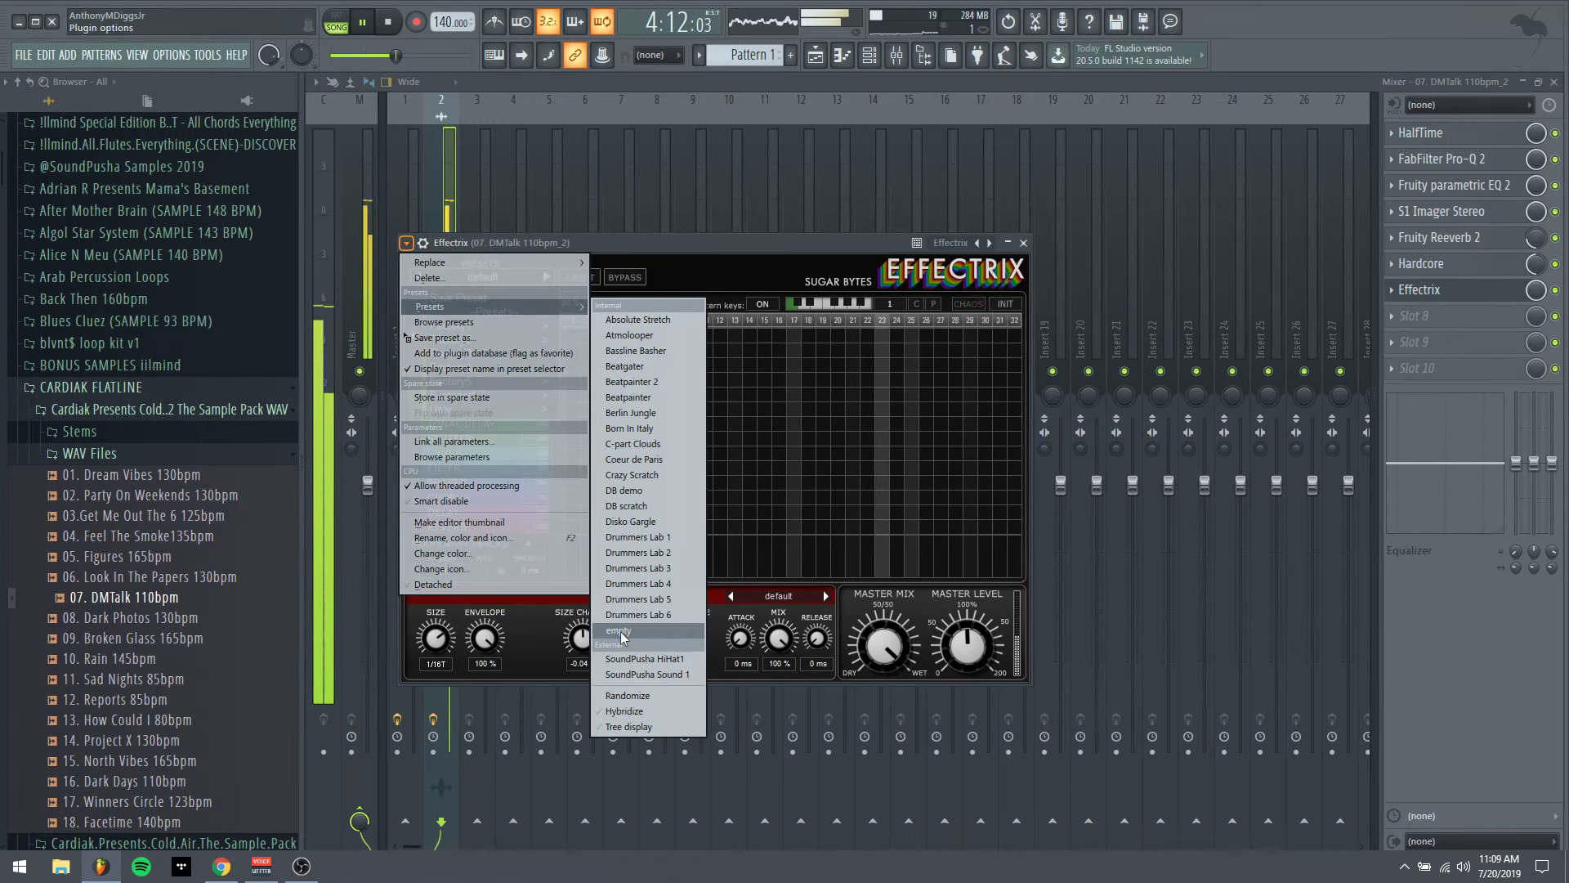
pyautogui.click(634, 661)
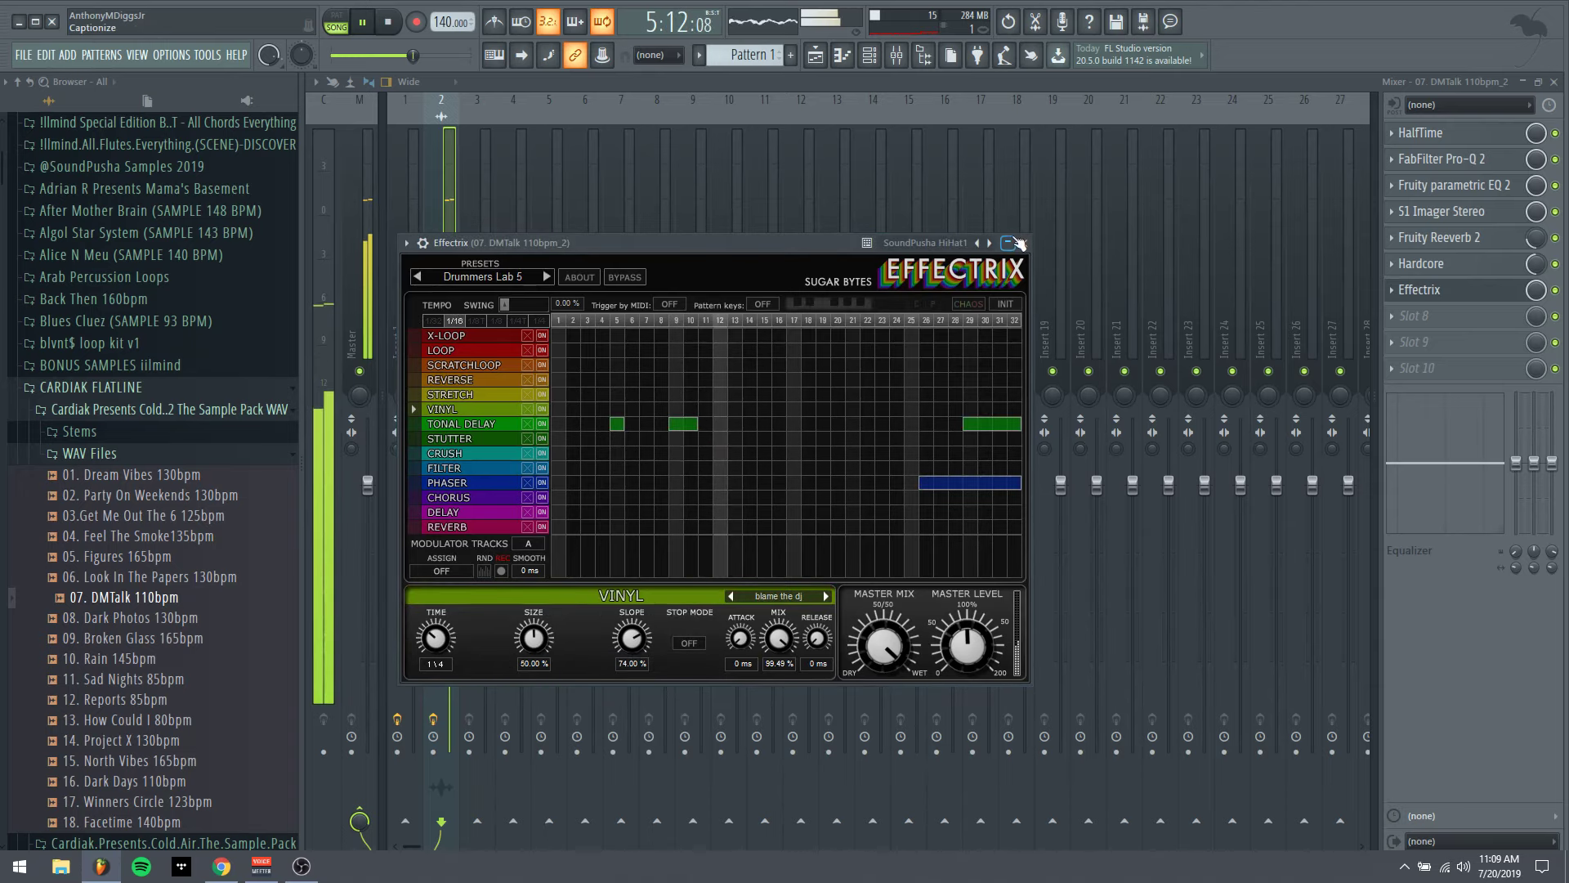
pyautogui.click(1024, 243)
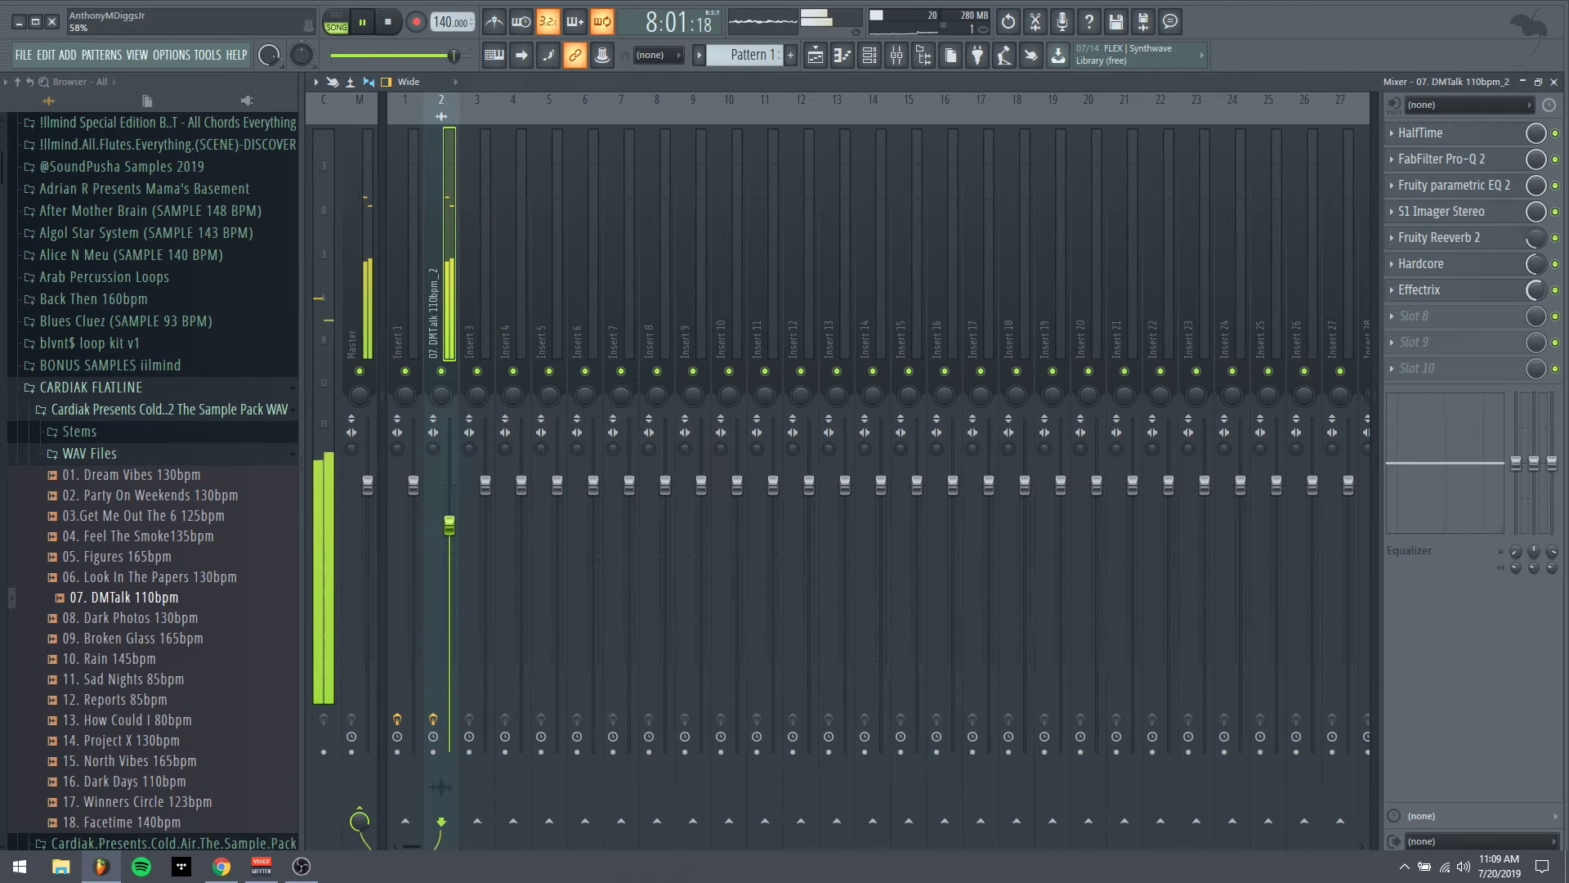
# Switch to Pattern 2 and place it on playlist Track 2, extended across bars 1 to 8 beneath the DMTalk clip
pyautogui.press('F6')
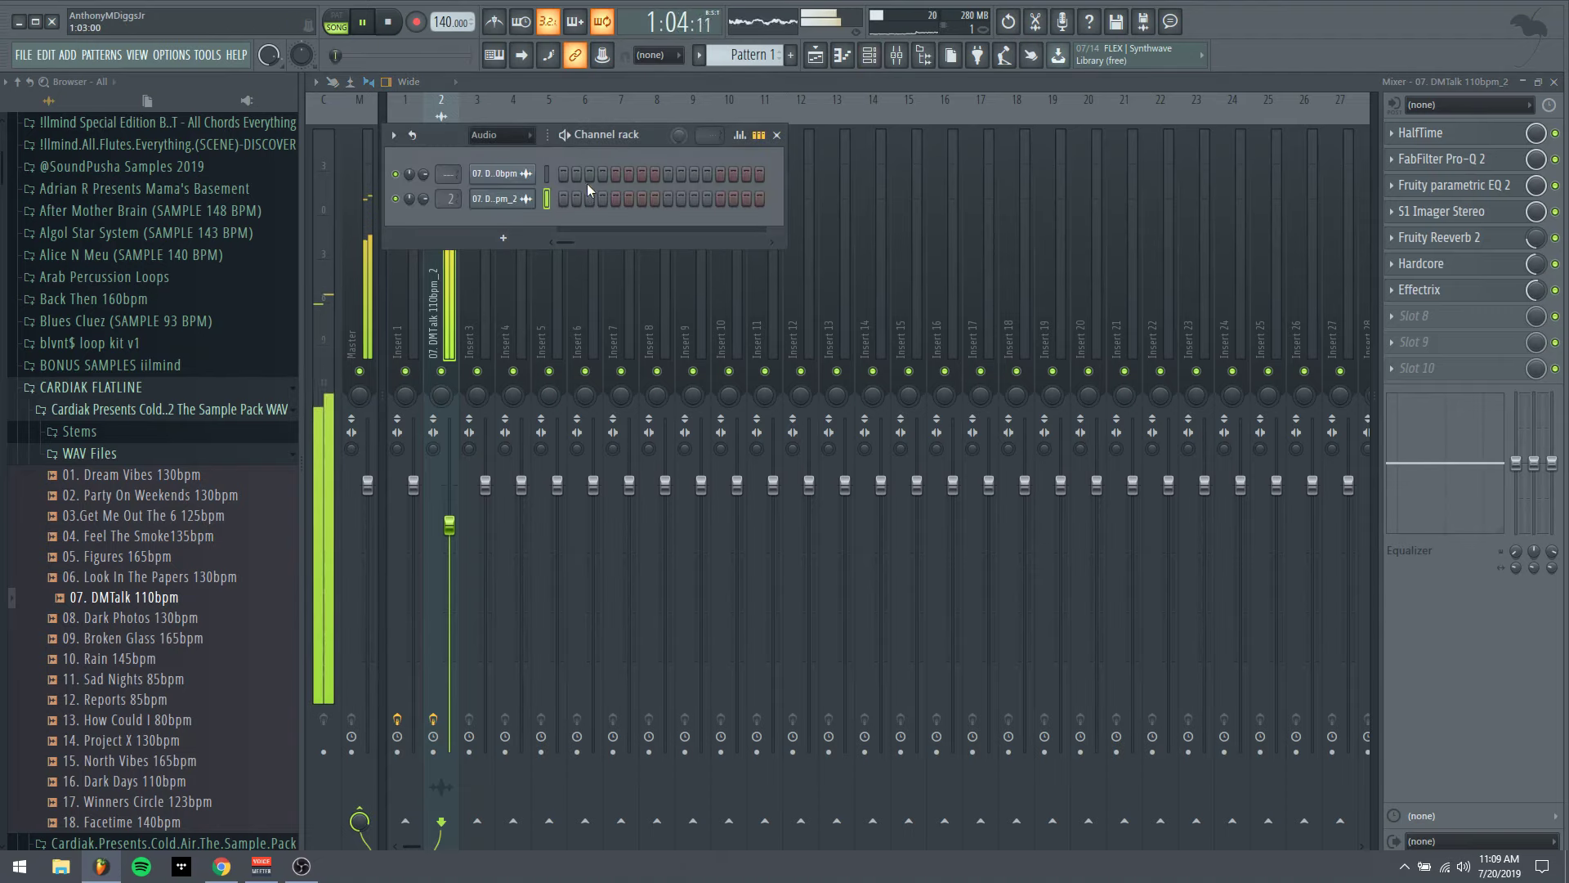
pyautogui.press('F5')
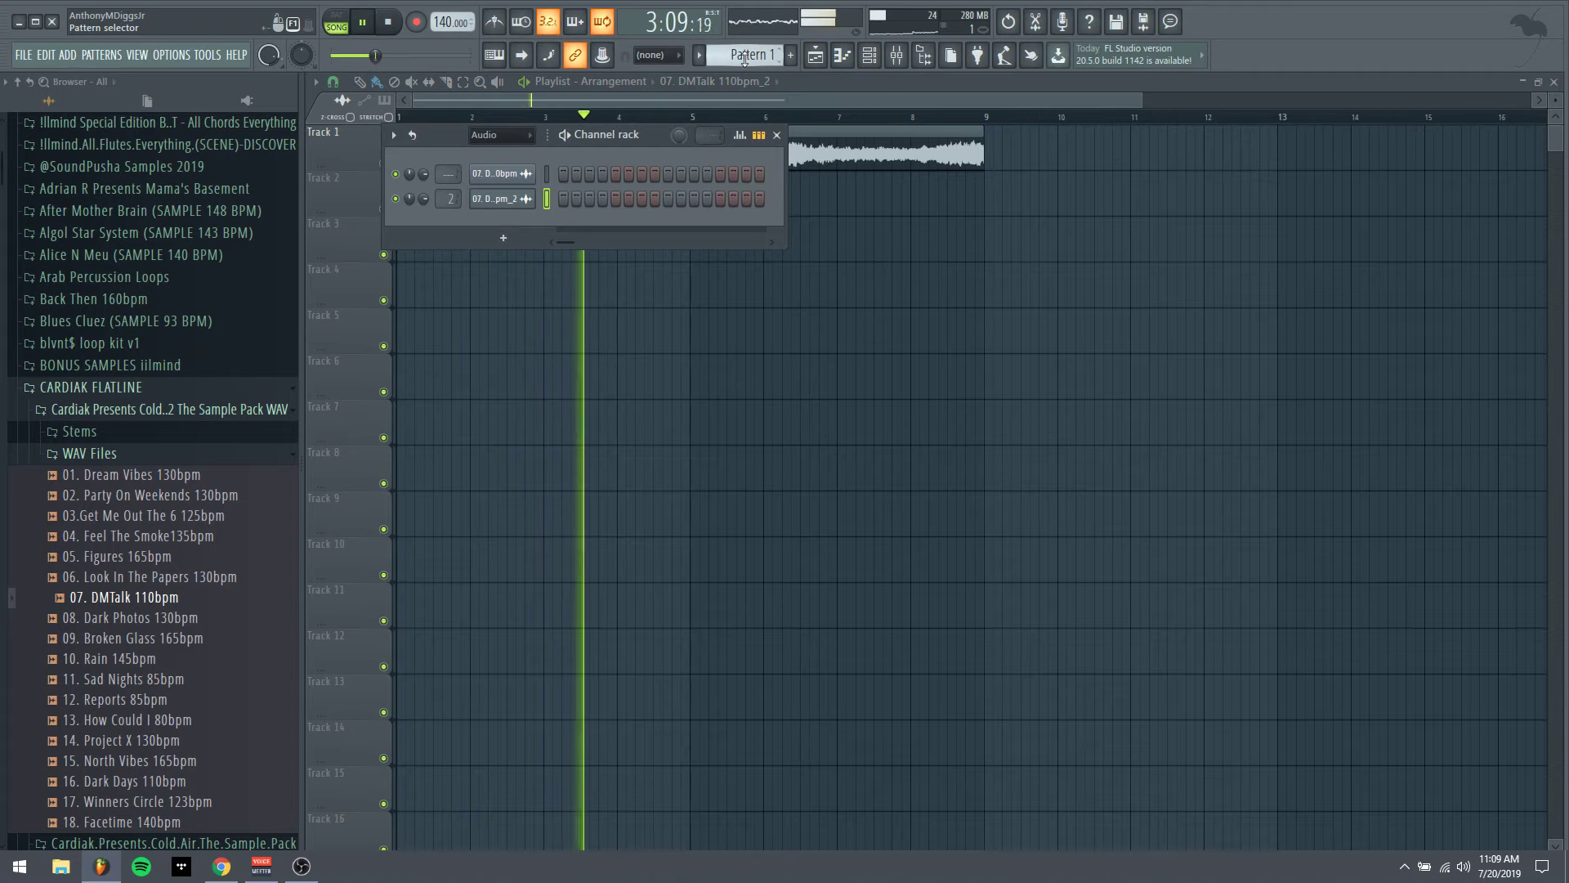
pyautogui.scroll(-1, 744, 57)
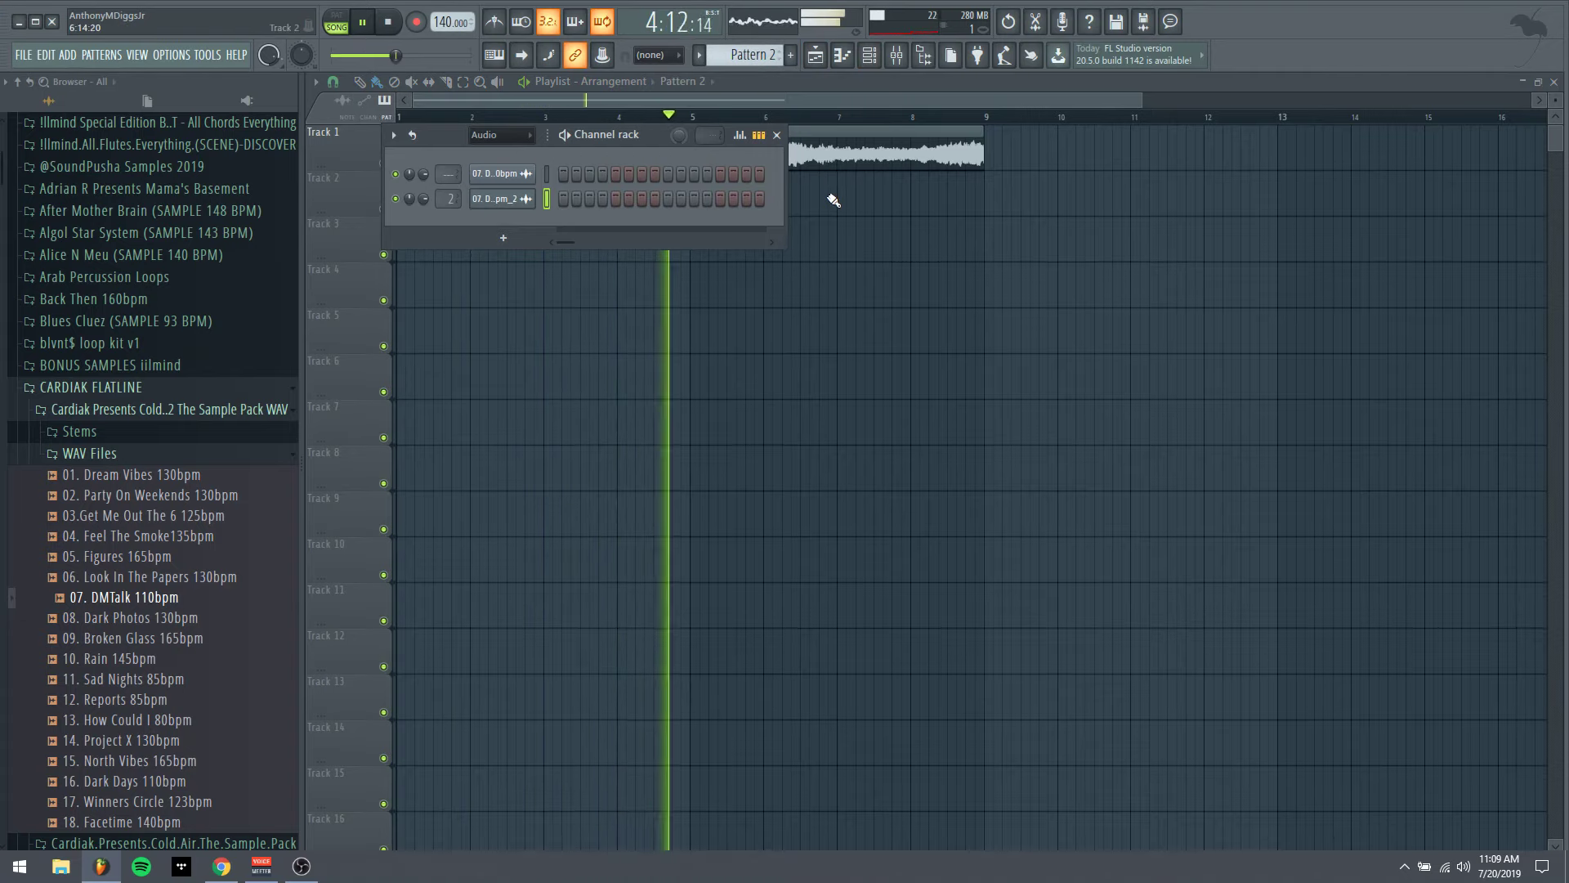
pyautogui.moveTo(834, 200); pyautogui.dragTo(999, 199)
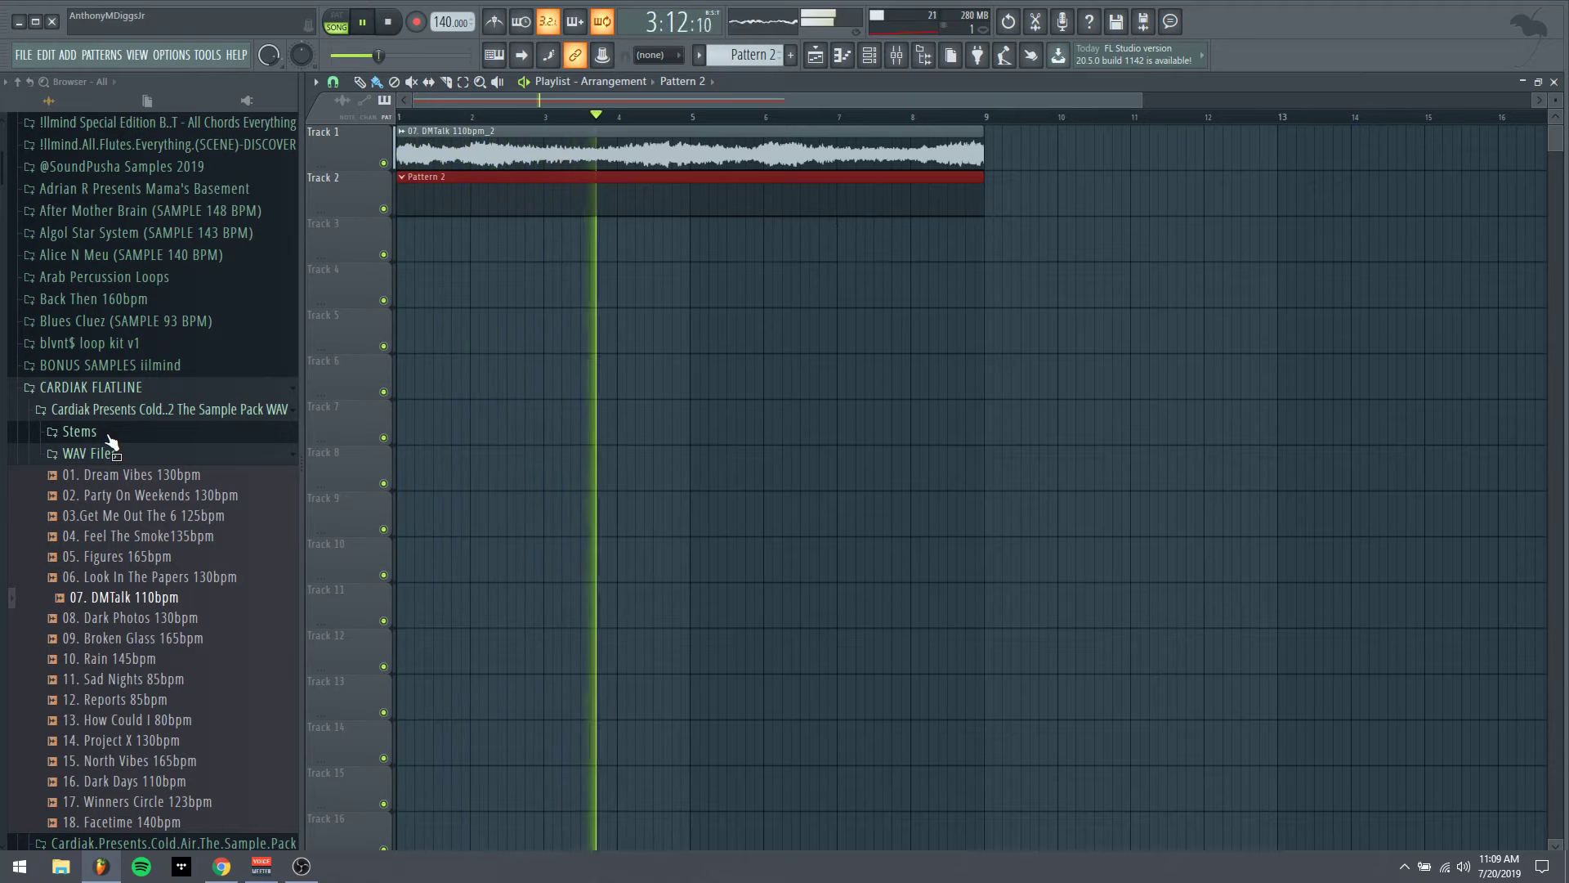
# Close the WAV Files folder and look through the sample-pack and loop-kit folders in the browser for more material
pyautogui.click(157, 456)
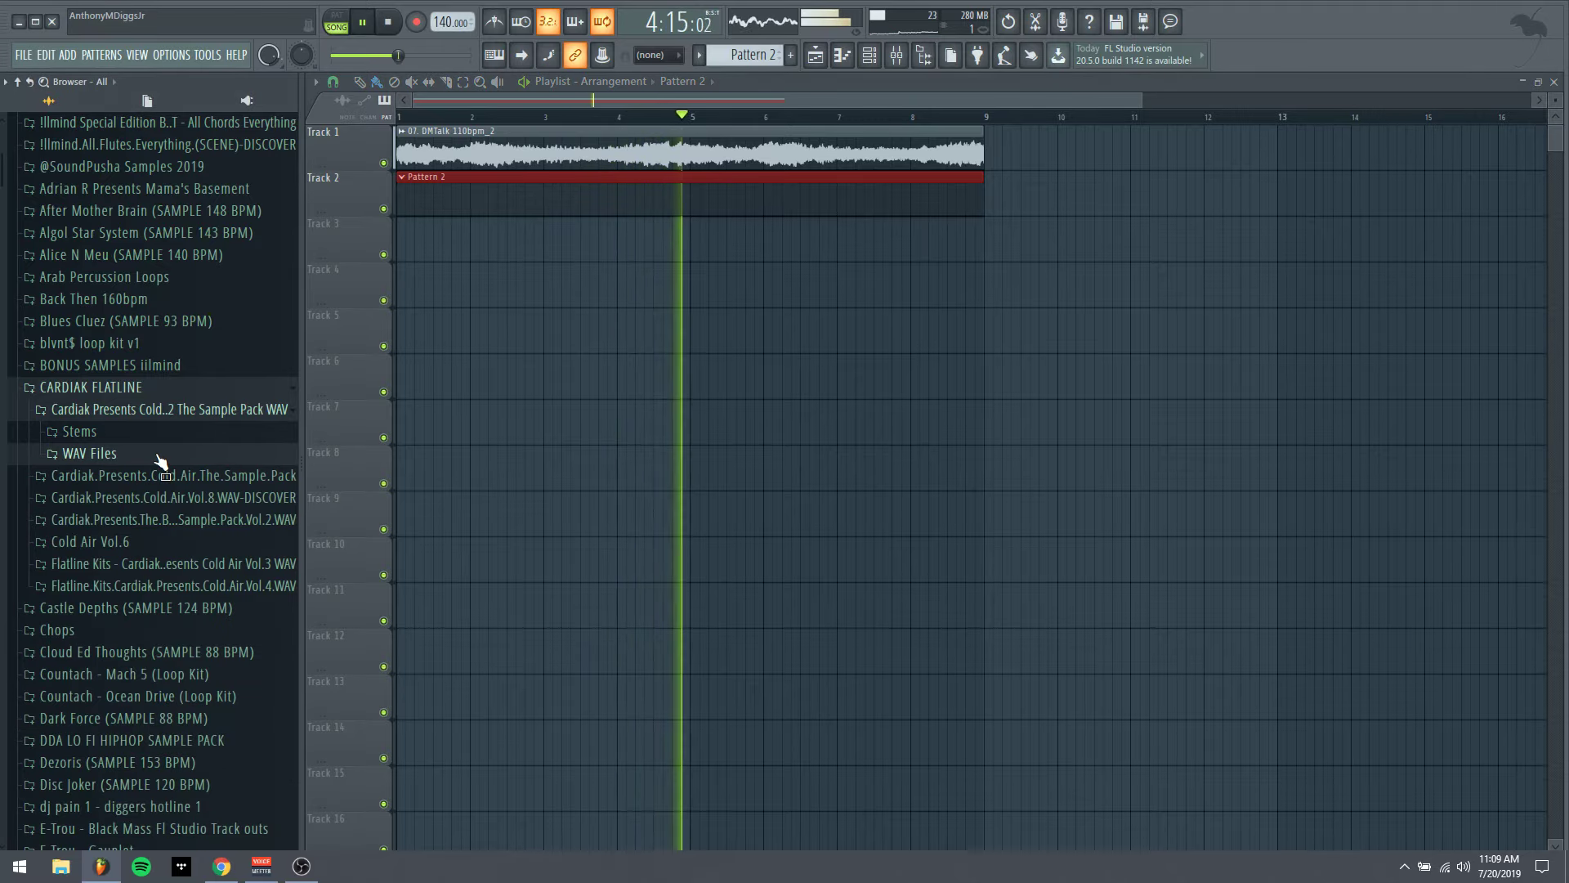
pyautogui.scroll(-20, 161, 461)
pyautogui.scroll(-20, 161, 460)
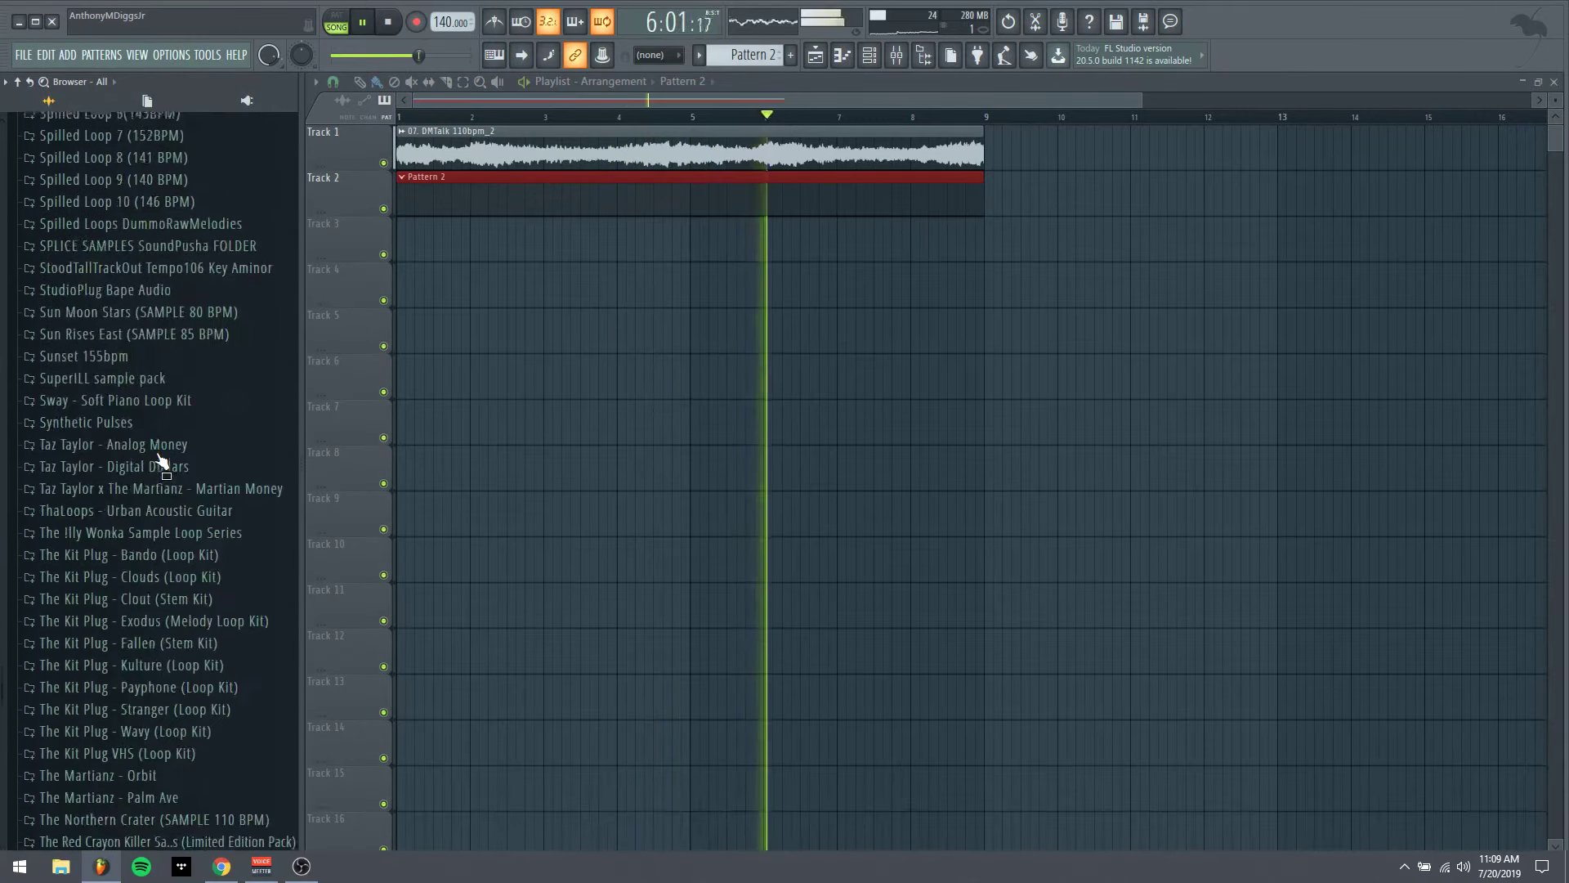
pyautogui.scroll(15, 161, 461)
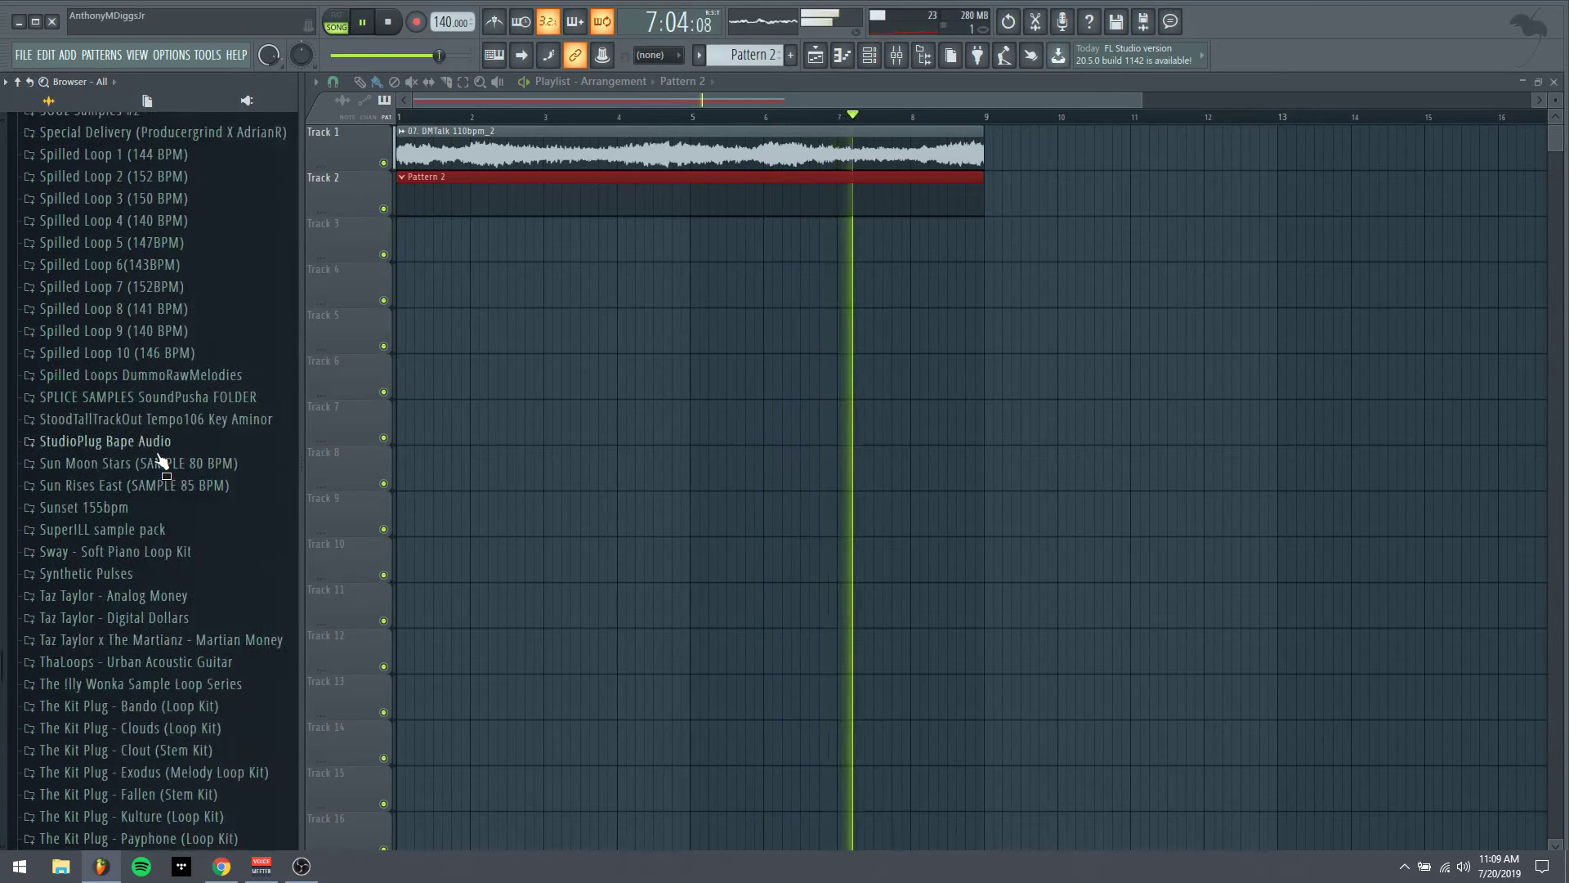
pyautogui.scroll(-5, 161, 461)
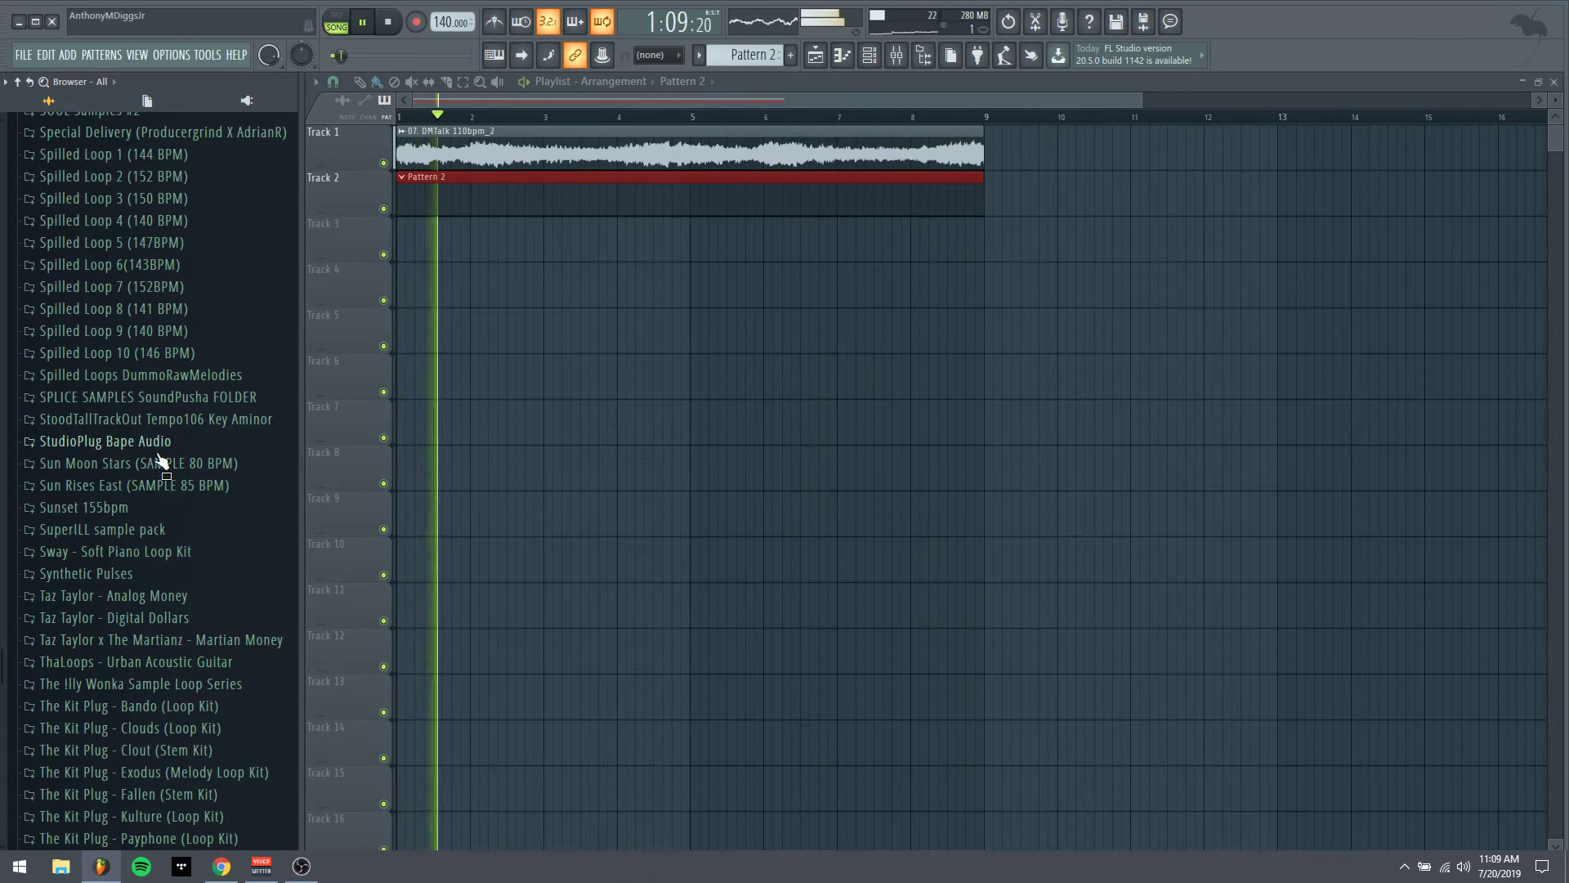
pyautogui.scroll(-5, 161, 460)
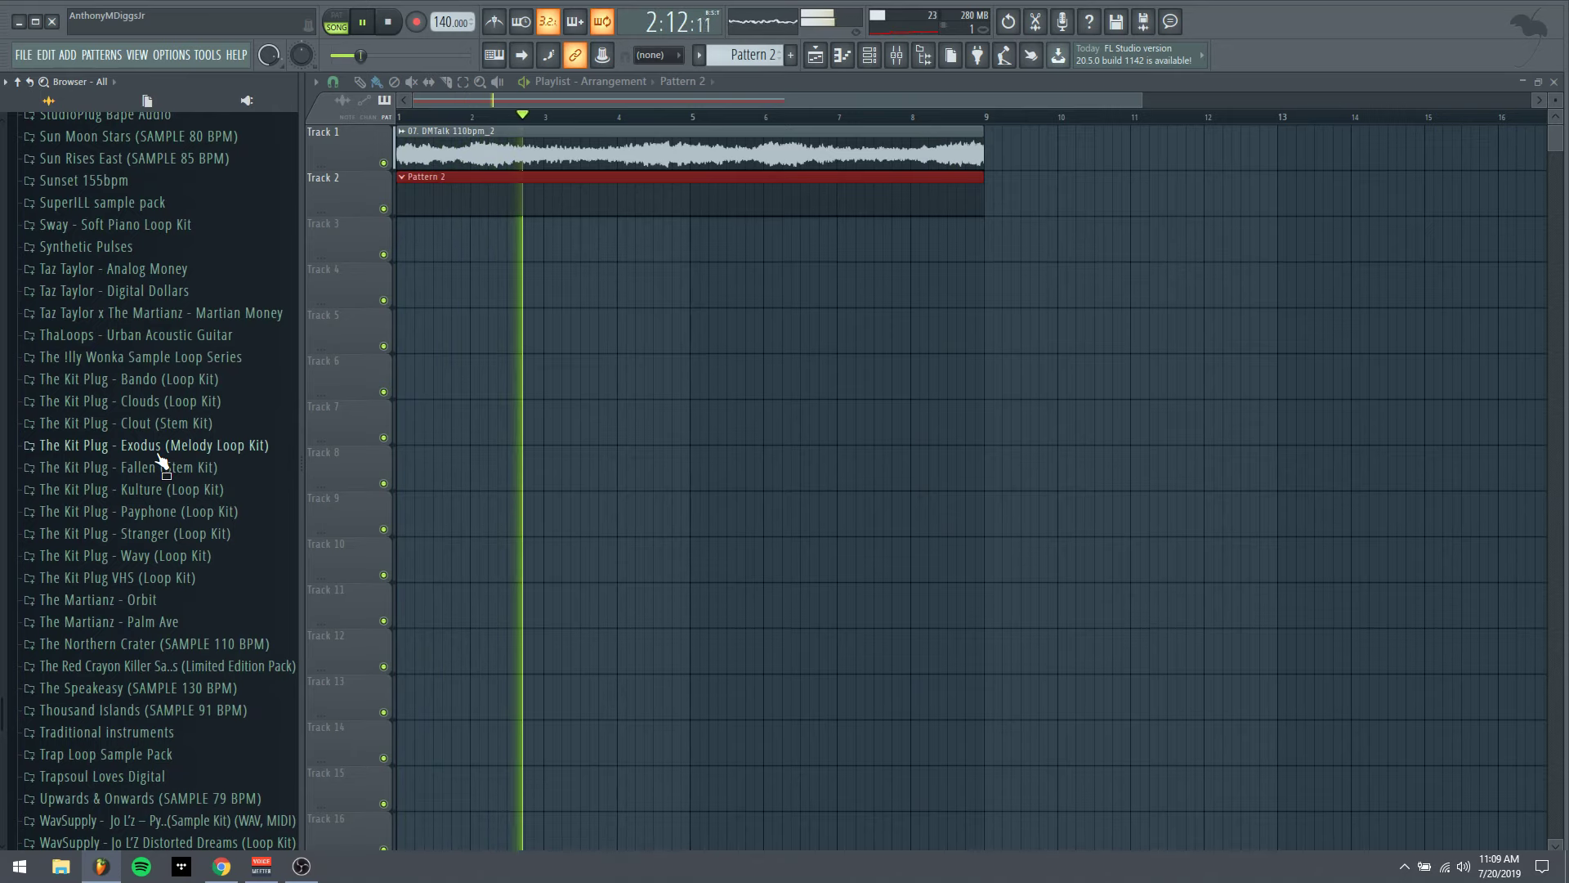
pyautogui.scroll(-6, 162, 461)
pyautogui.scroll(6, 161, 461)
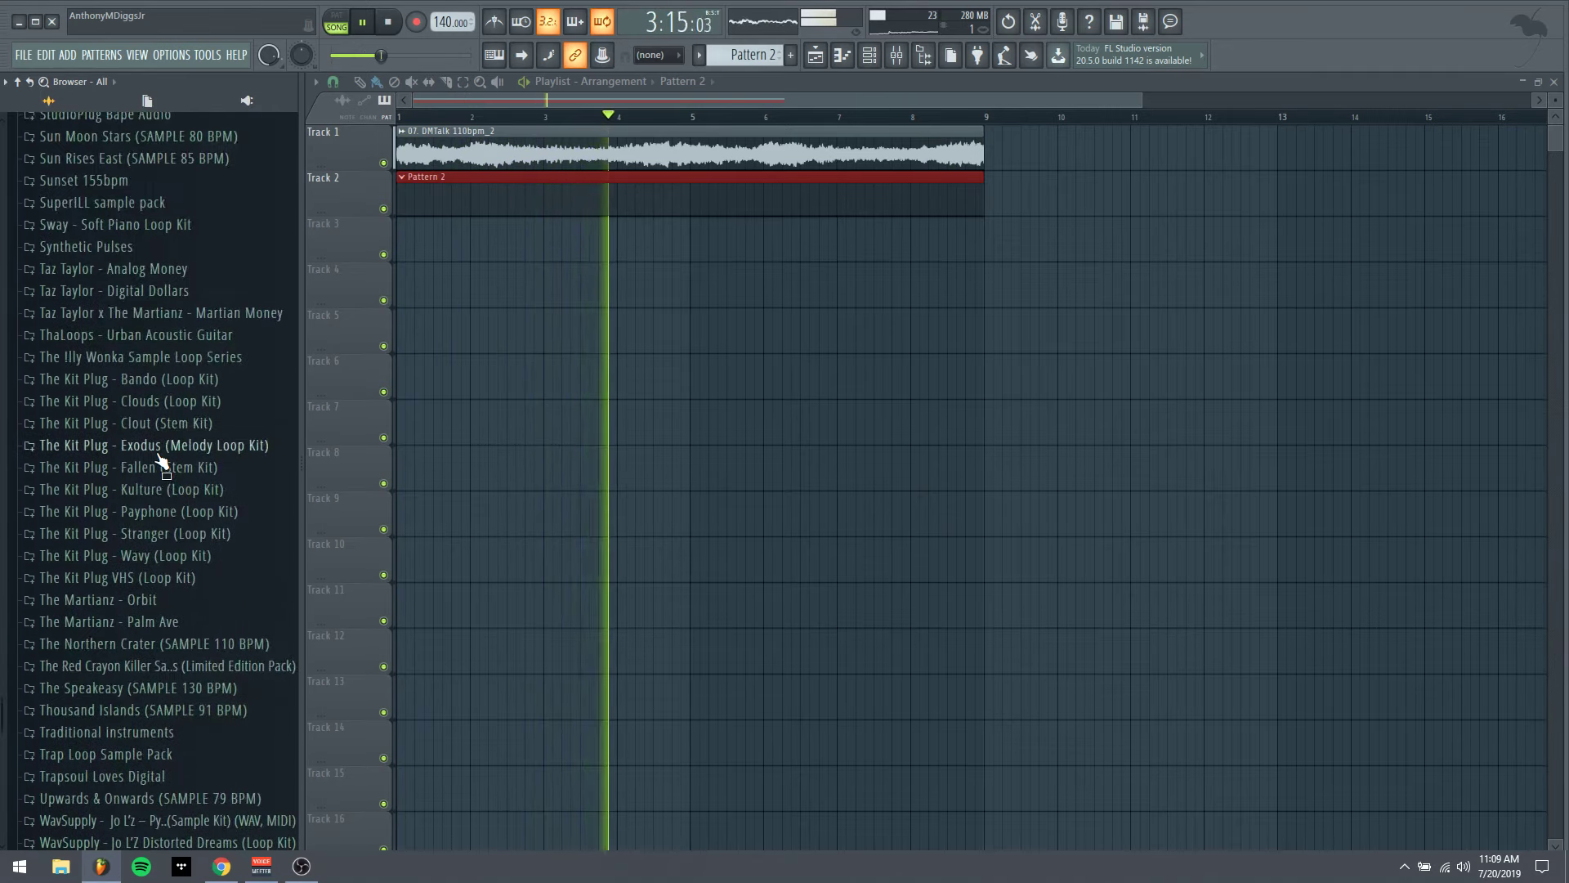
pyautogui.scroll(5, 161, 460)
pyautogui.scroll(5, 161, 460)
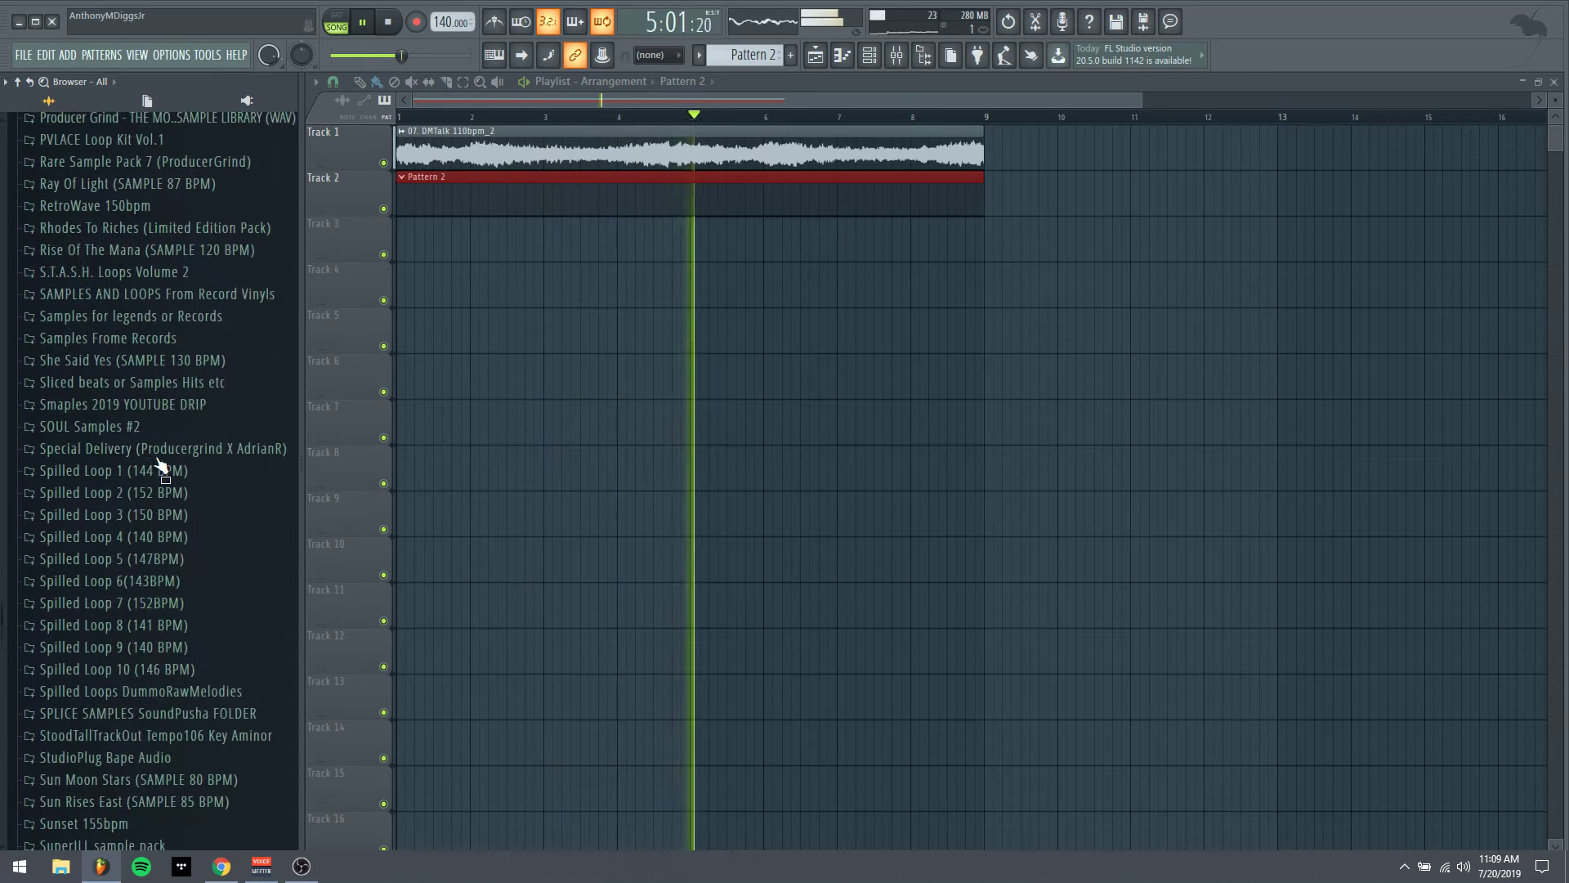
pyautogui.scroll(3, 161, 461)
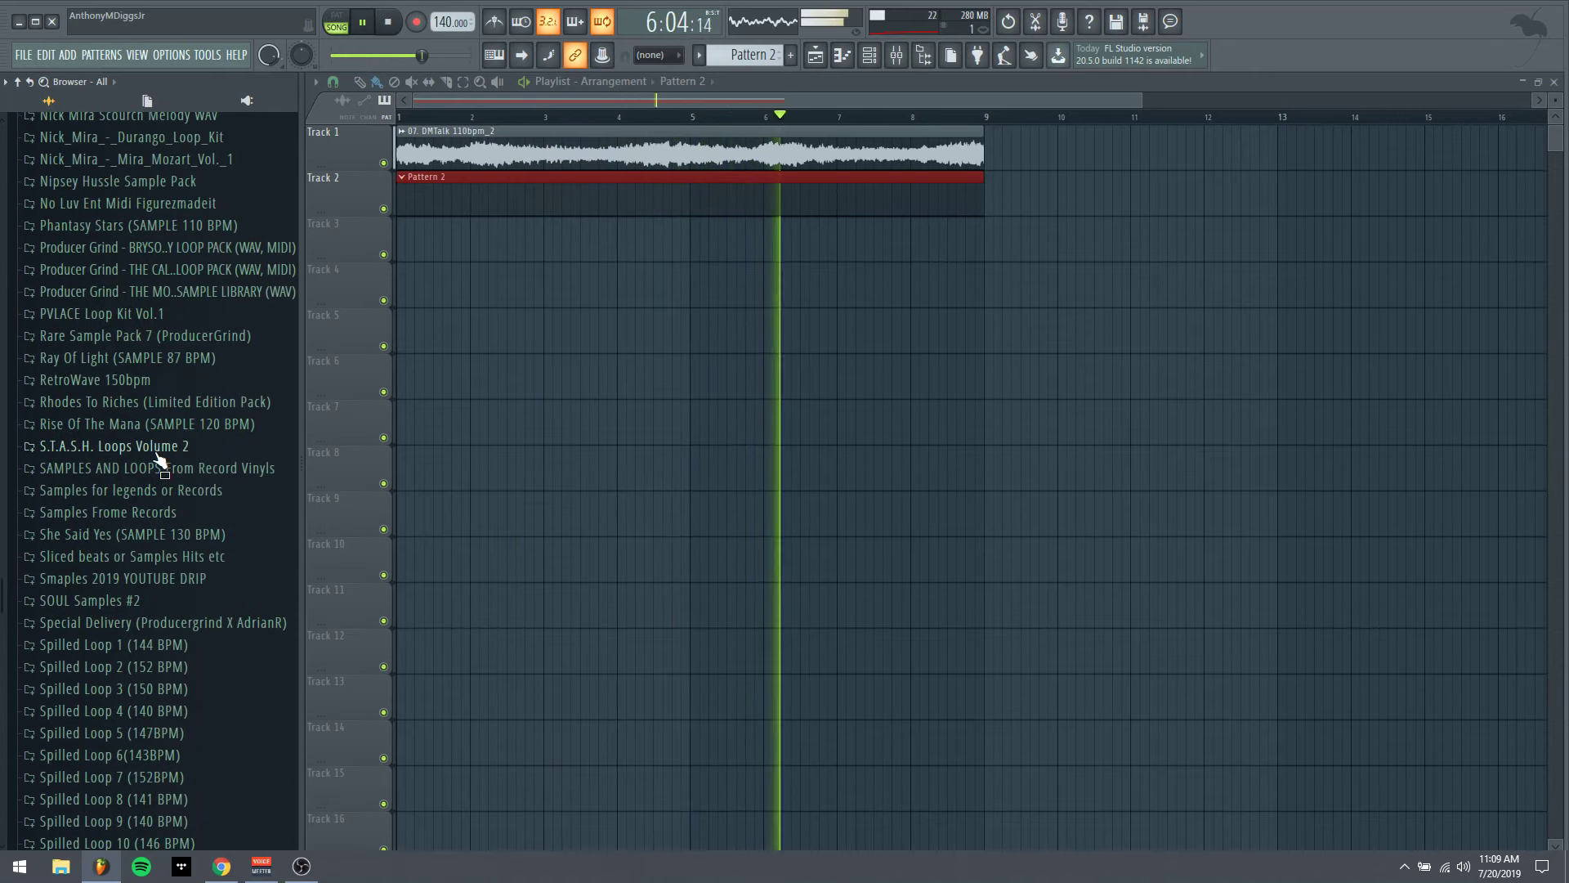
pyautogui.scroll(5, 161, 460)
pyautogui.scroll(-16, 161, 460)
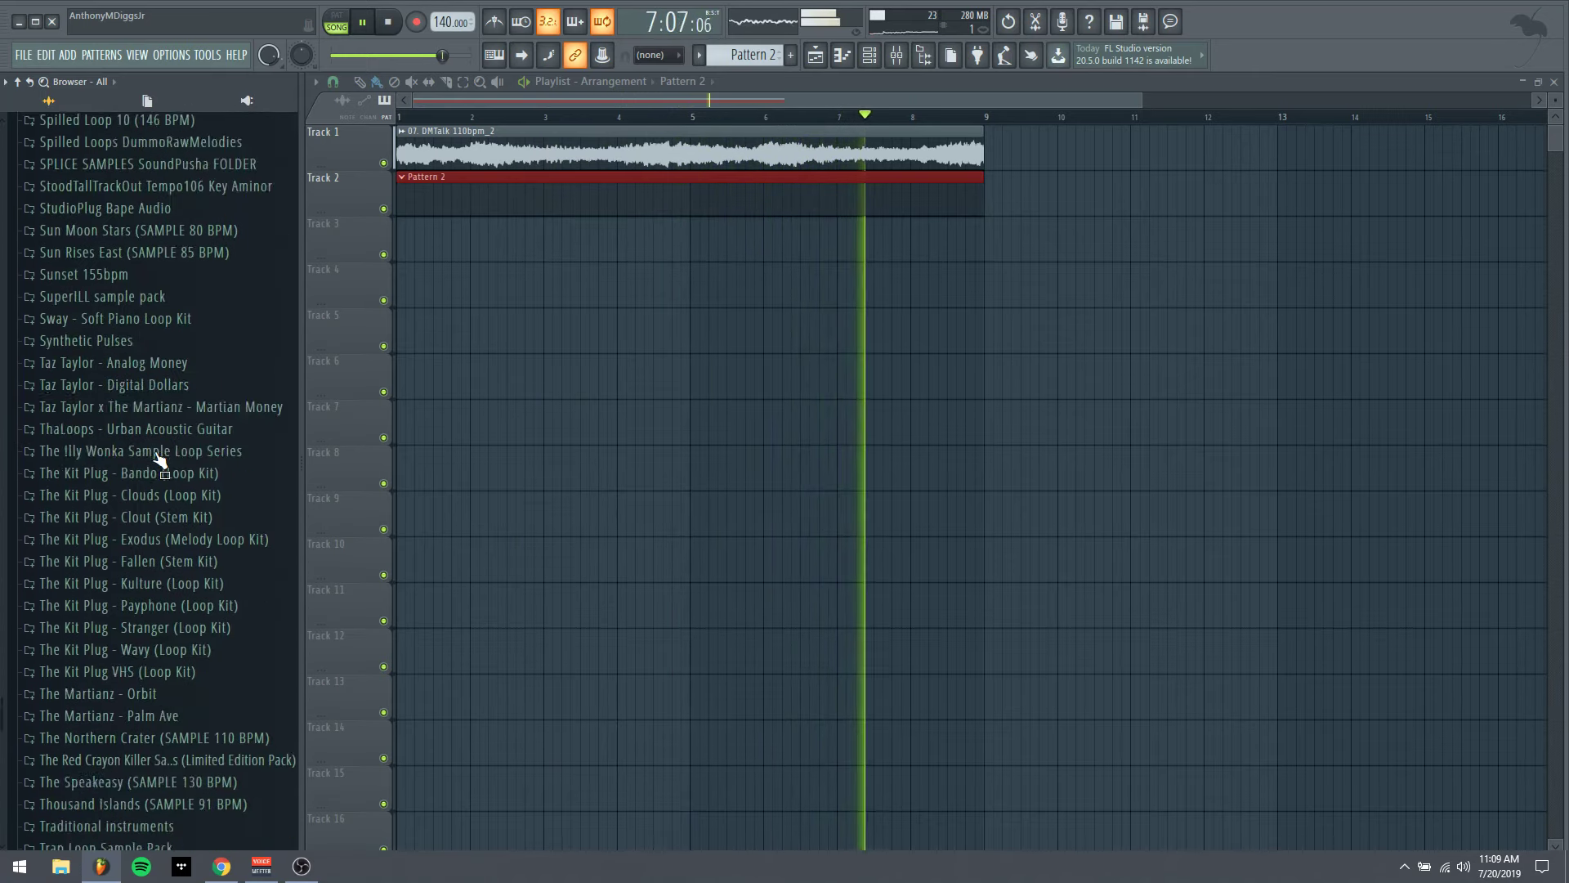
pyautogui.scroll(-12, 161, 460)
pyautogui.scroll(15, 161, 460)
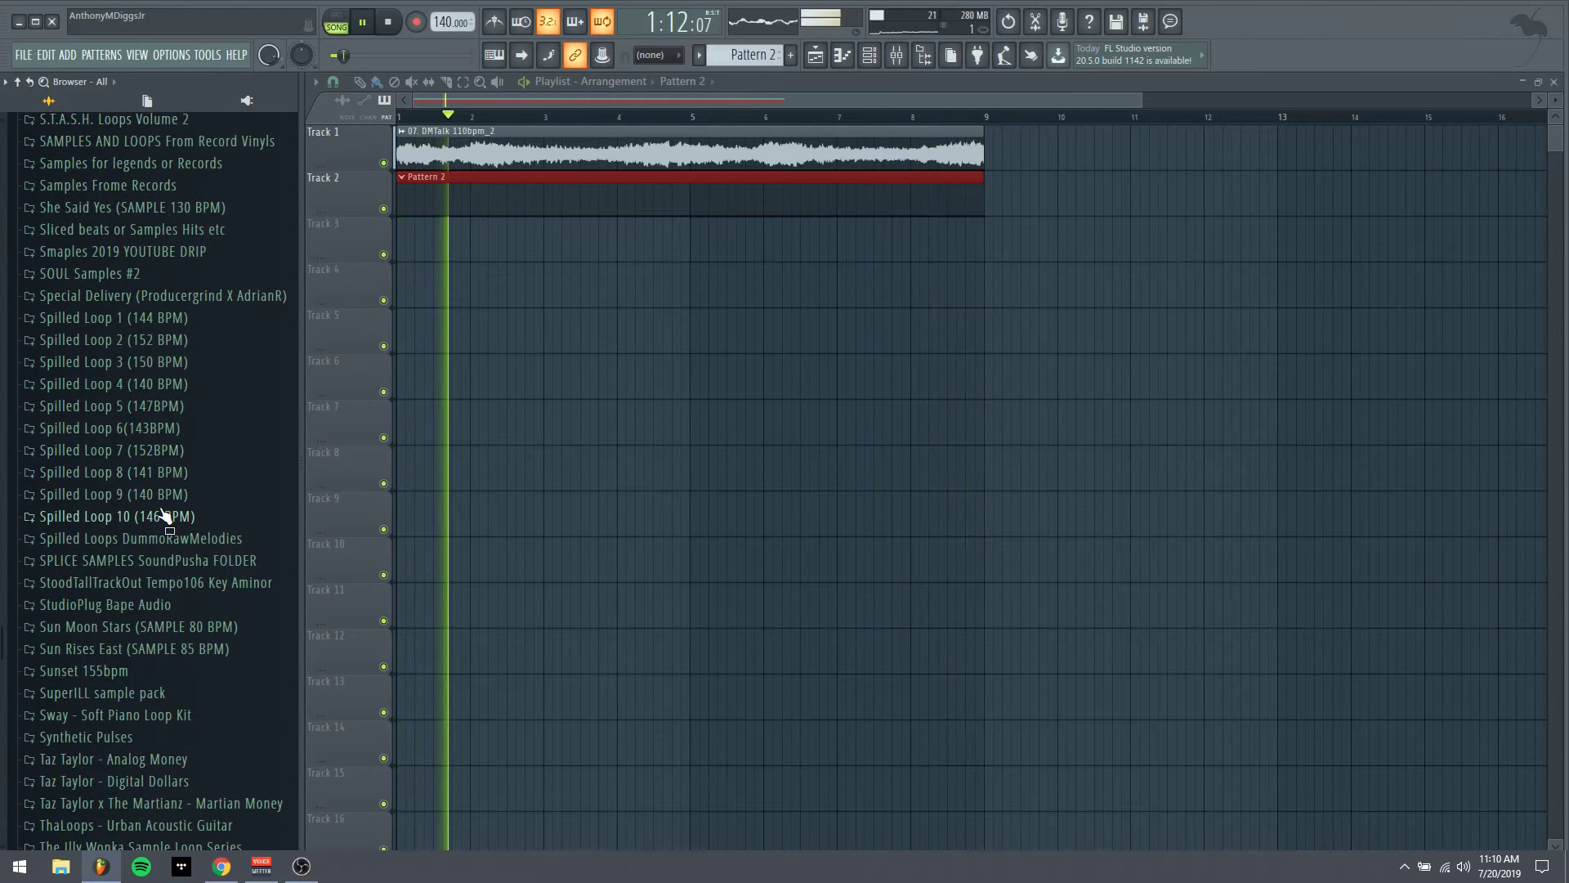
pyautogui.scroll(5, 162, 507)
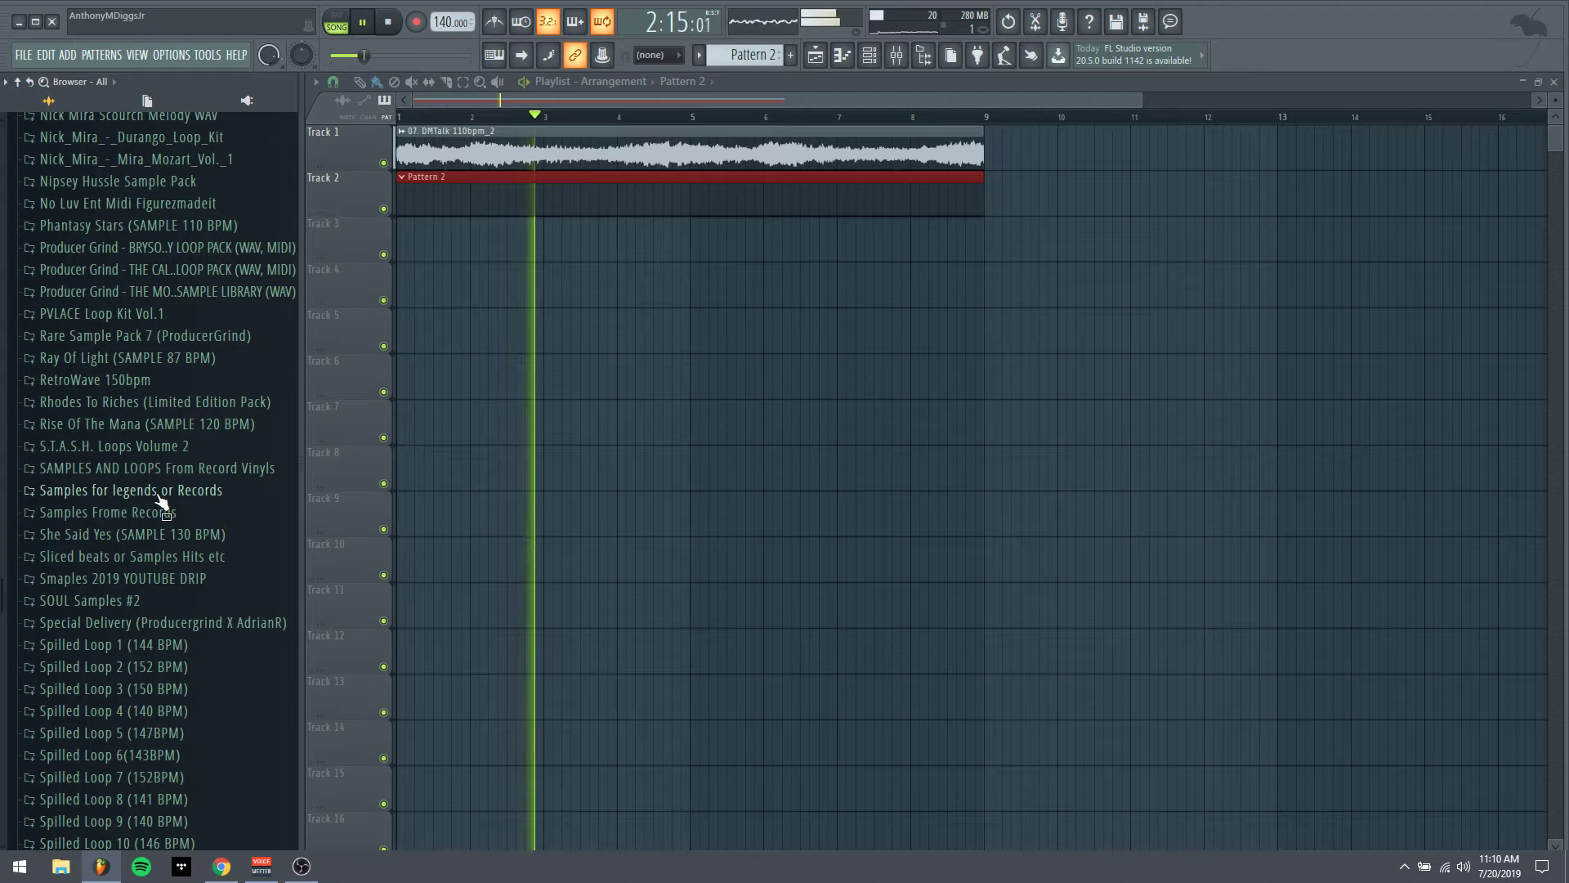
pyautogui.scroll(7, 162, 503)
pyautogui.scroll(5, 161, 504)
pyautogui.scroll(20, 161, 500)
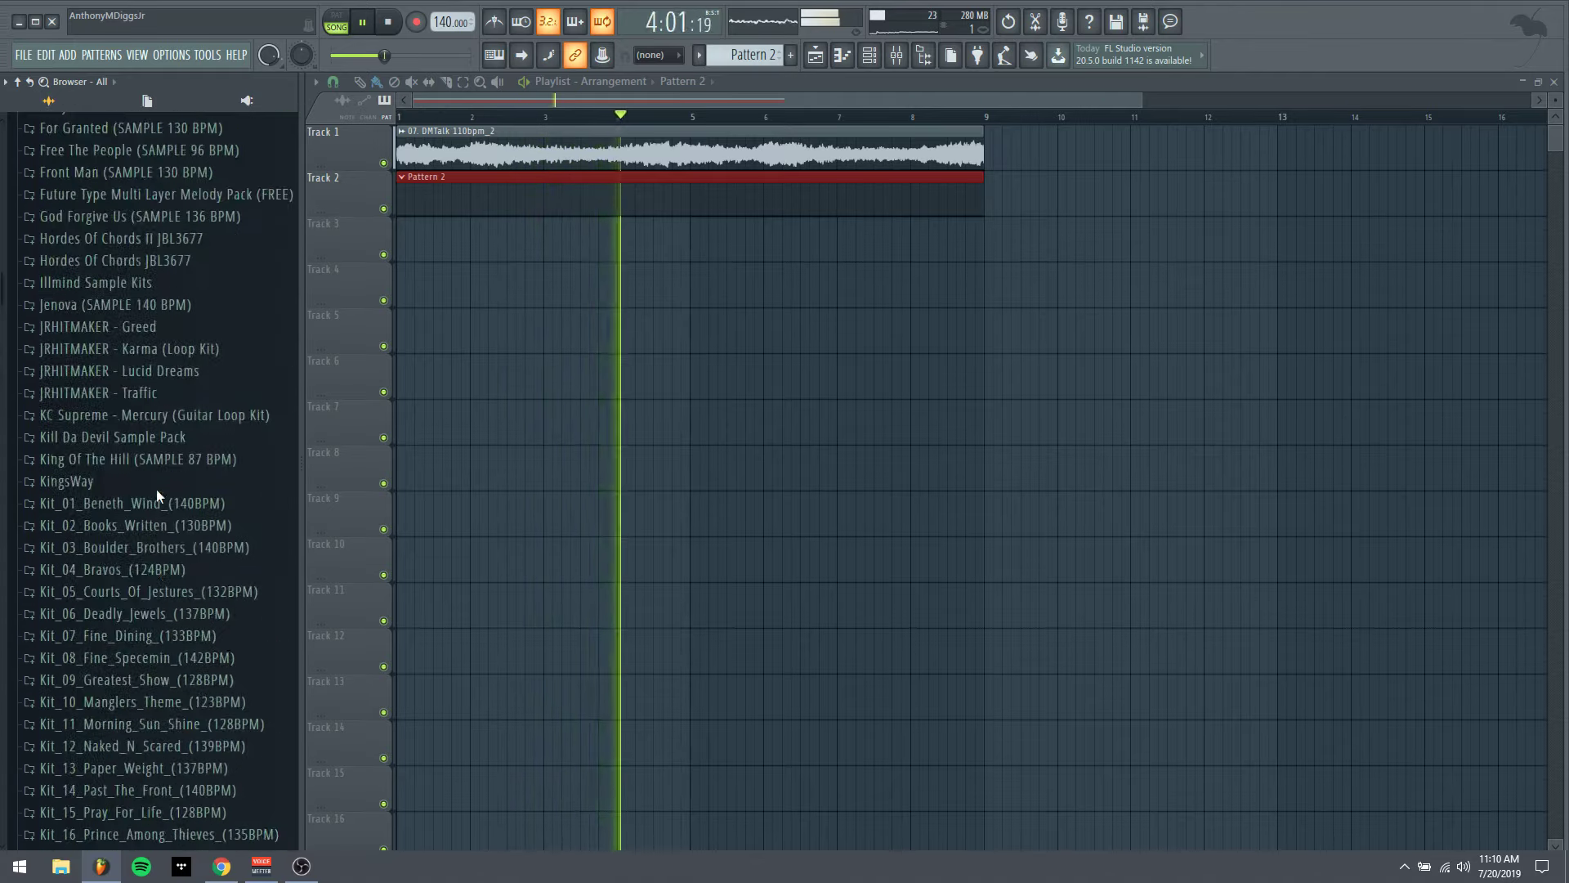
# Collapse the browser folders and open the SGSnares & Claps folder in SauceGod Vol.2 x under SOUNDPUSHA DRUMS
pyautogui.click(30, 81)
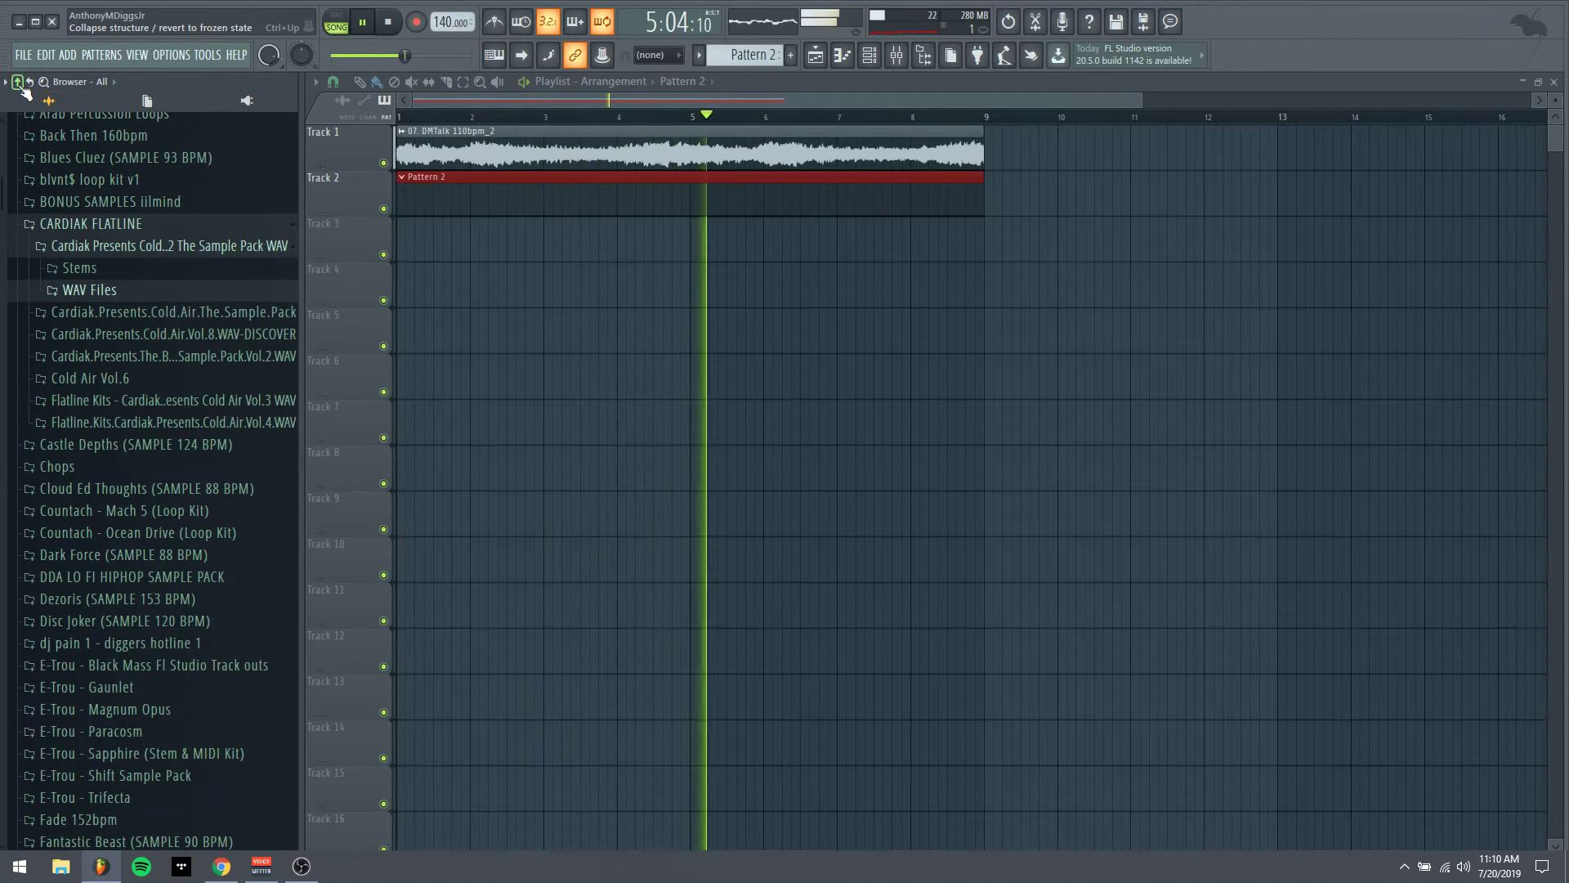
pyautogui.click(72, 144)
pyautogui.scroll(-10, 123, 499)
pyautogui.scroll(-15, 123, 498)
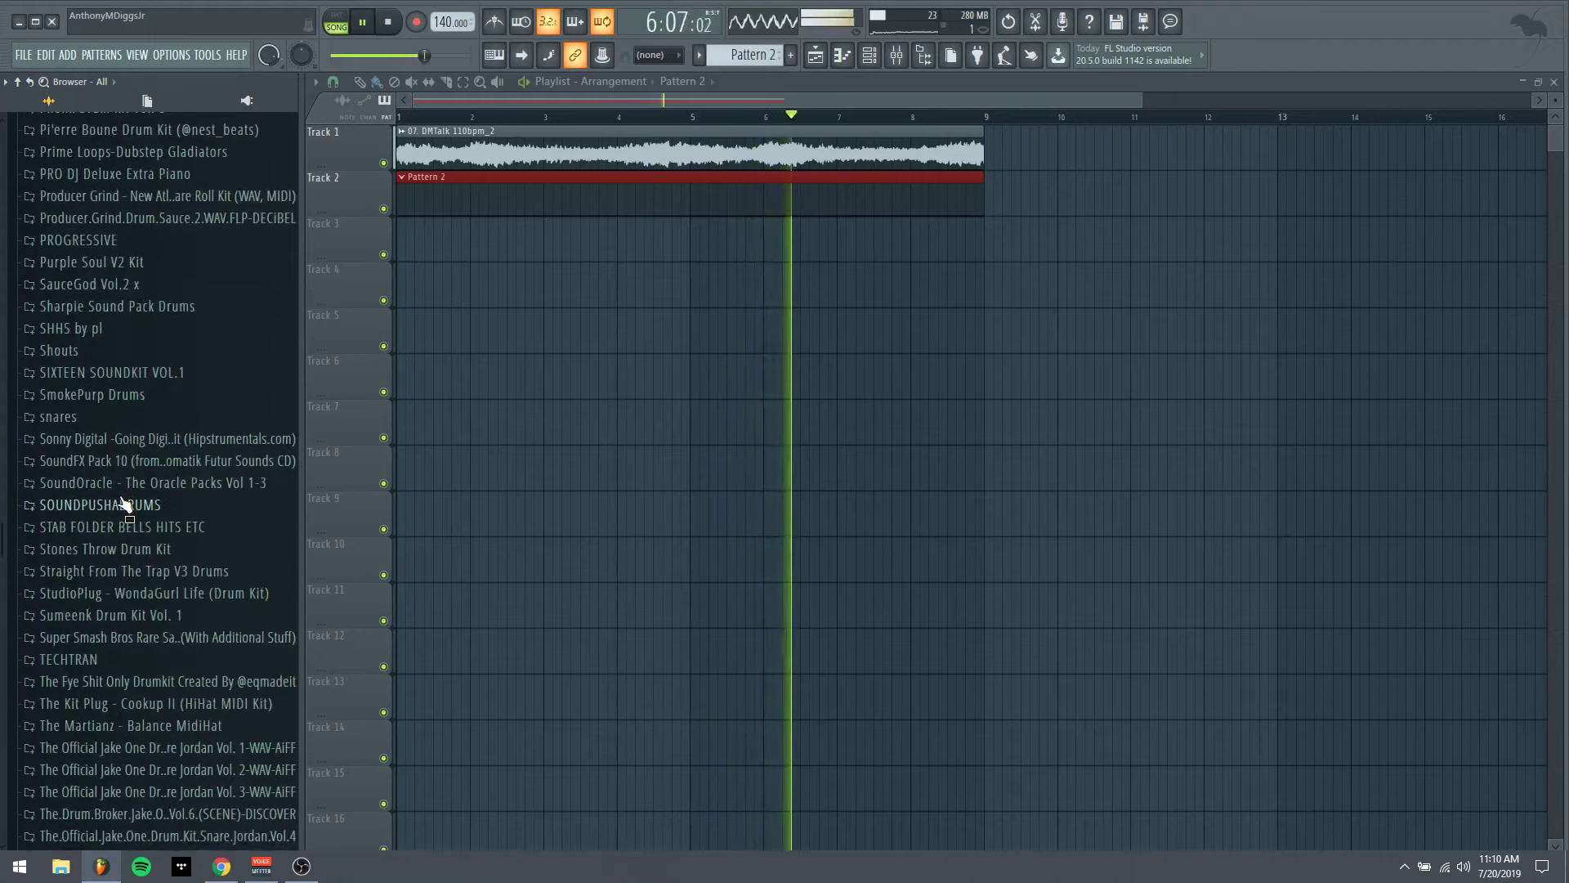
pyautogui.click(123, 340)
pyautogui.scroll(-15, 123, 541)
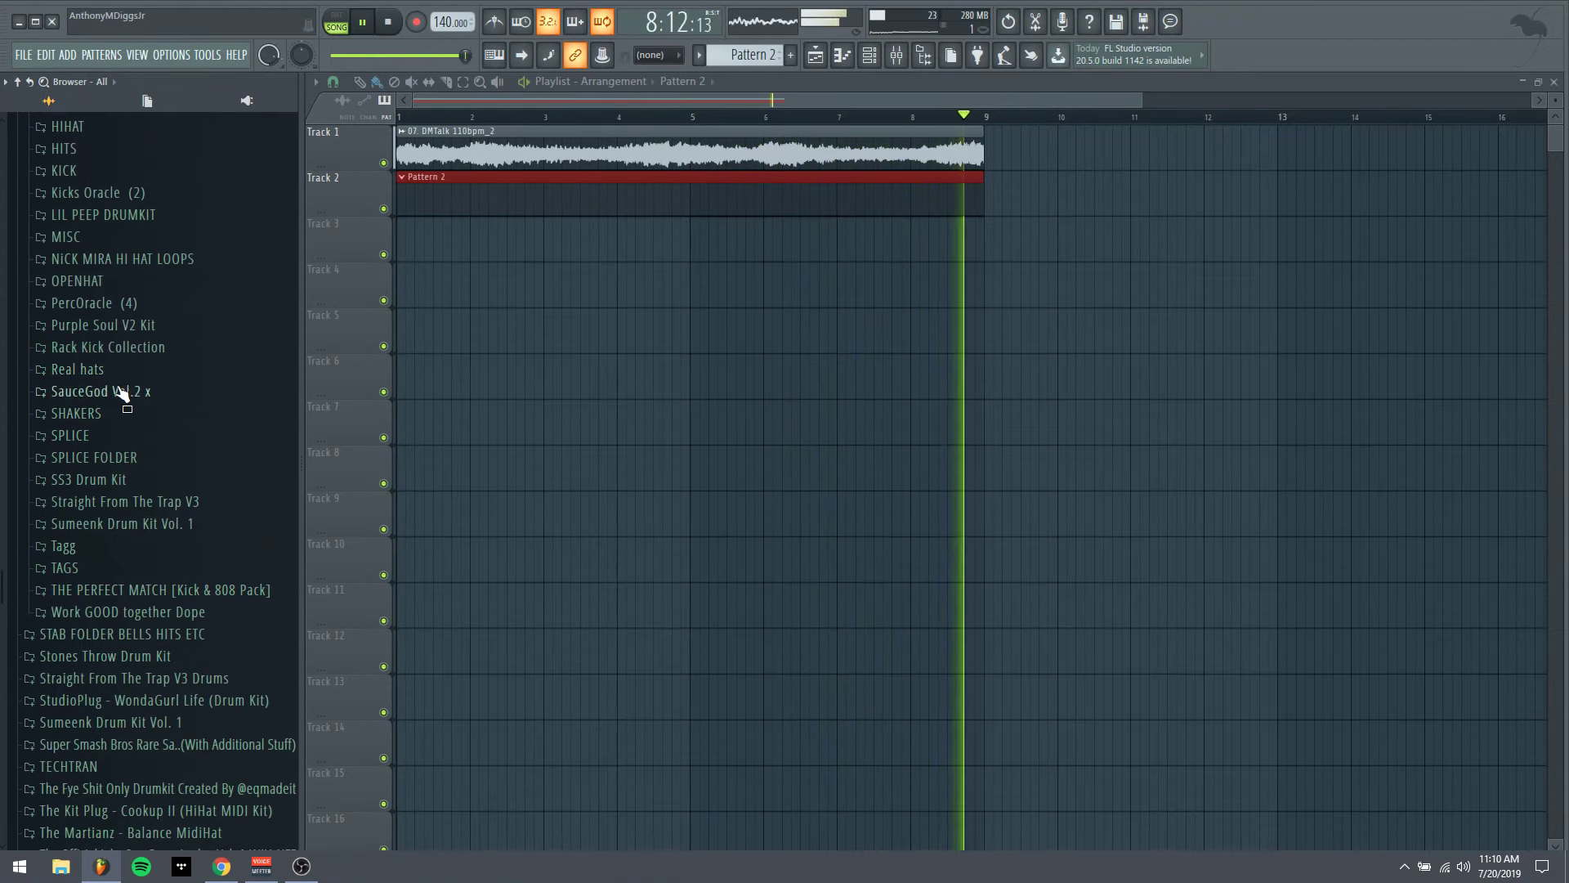
pyautogui.click(121, 392)
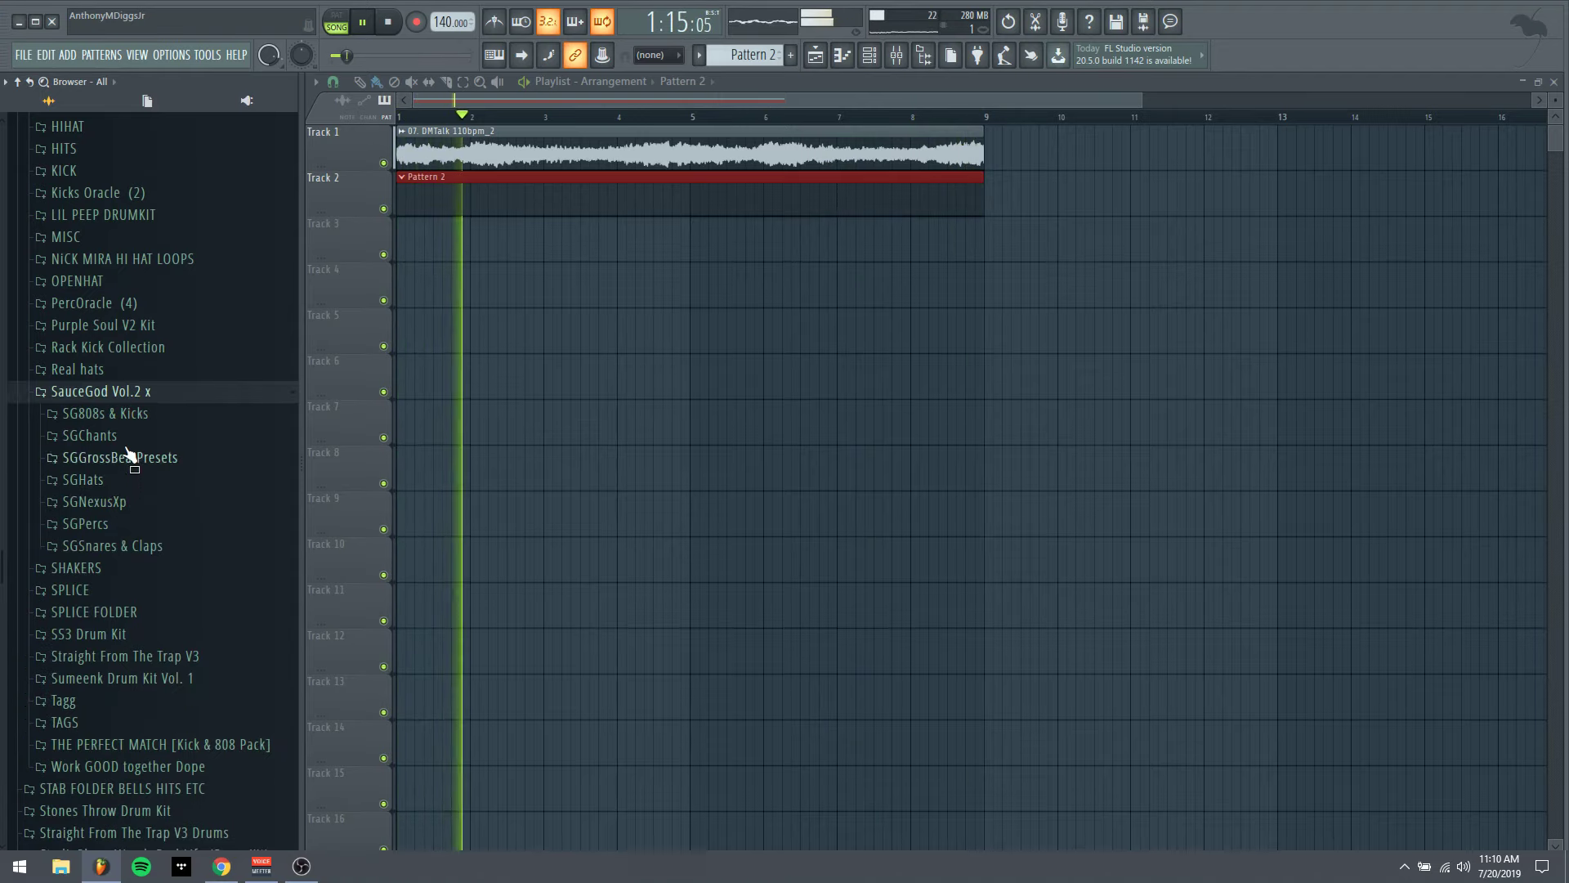
pyautogui.click(140, 546)
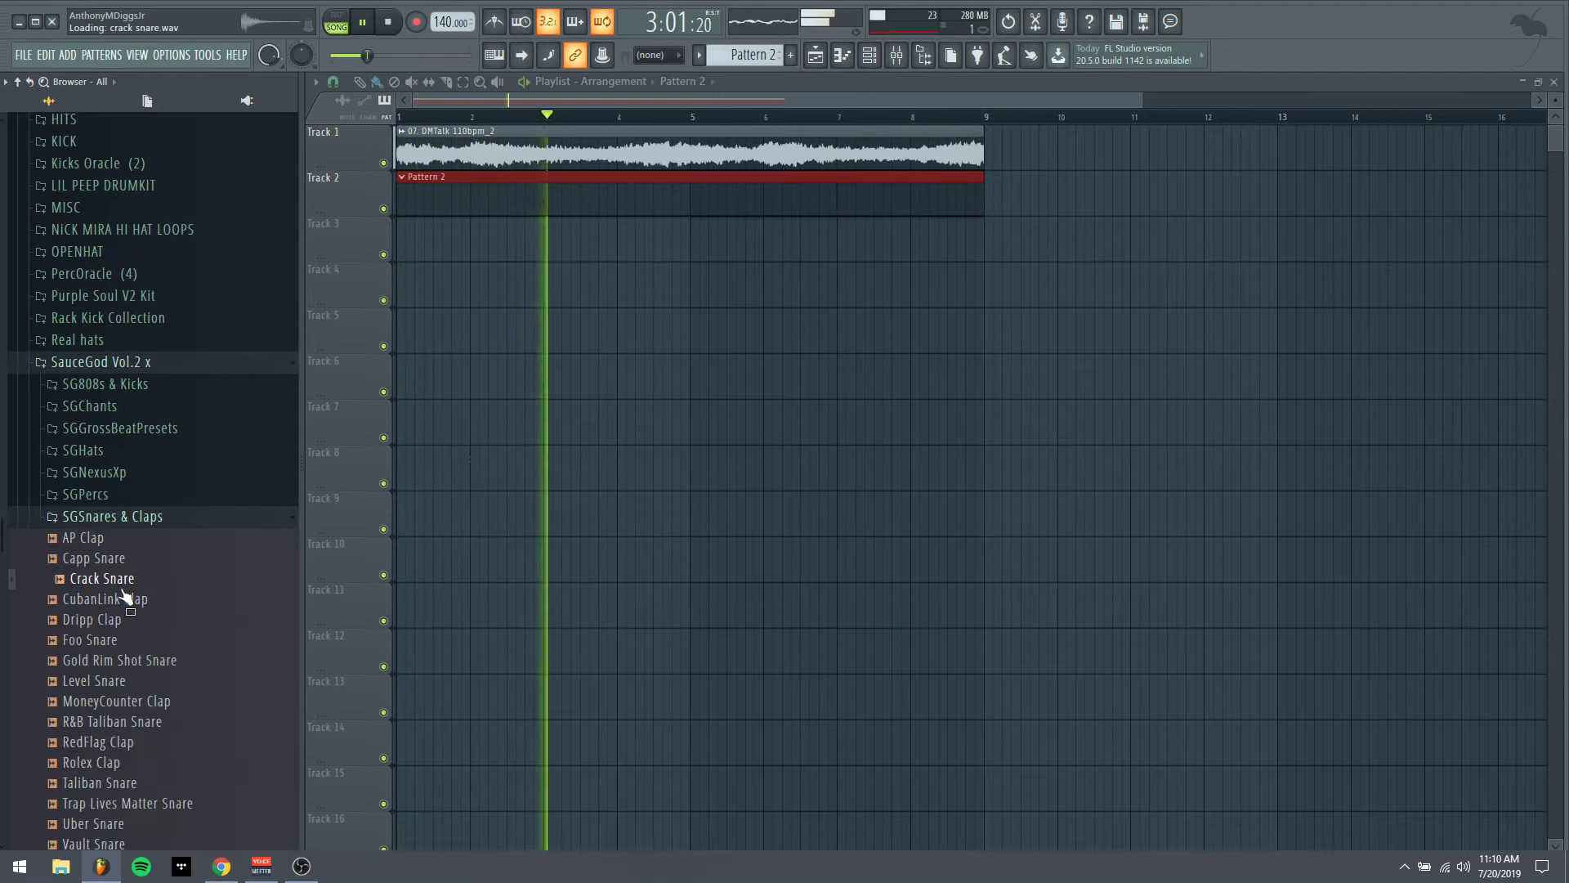
# Audition CubanLink Clap and Dripp Clap, and load Dripp Clap into a new channel assigned to mixer track 3
pyautogui.click(125, 599)
pyautogui.click(121, 619)
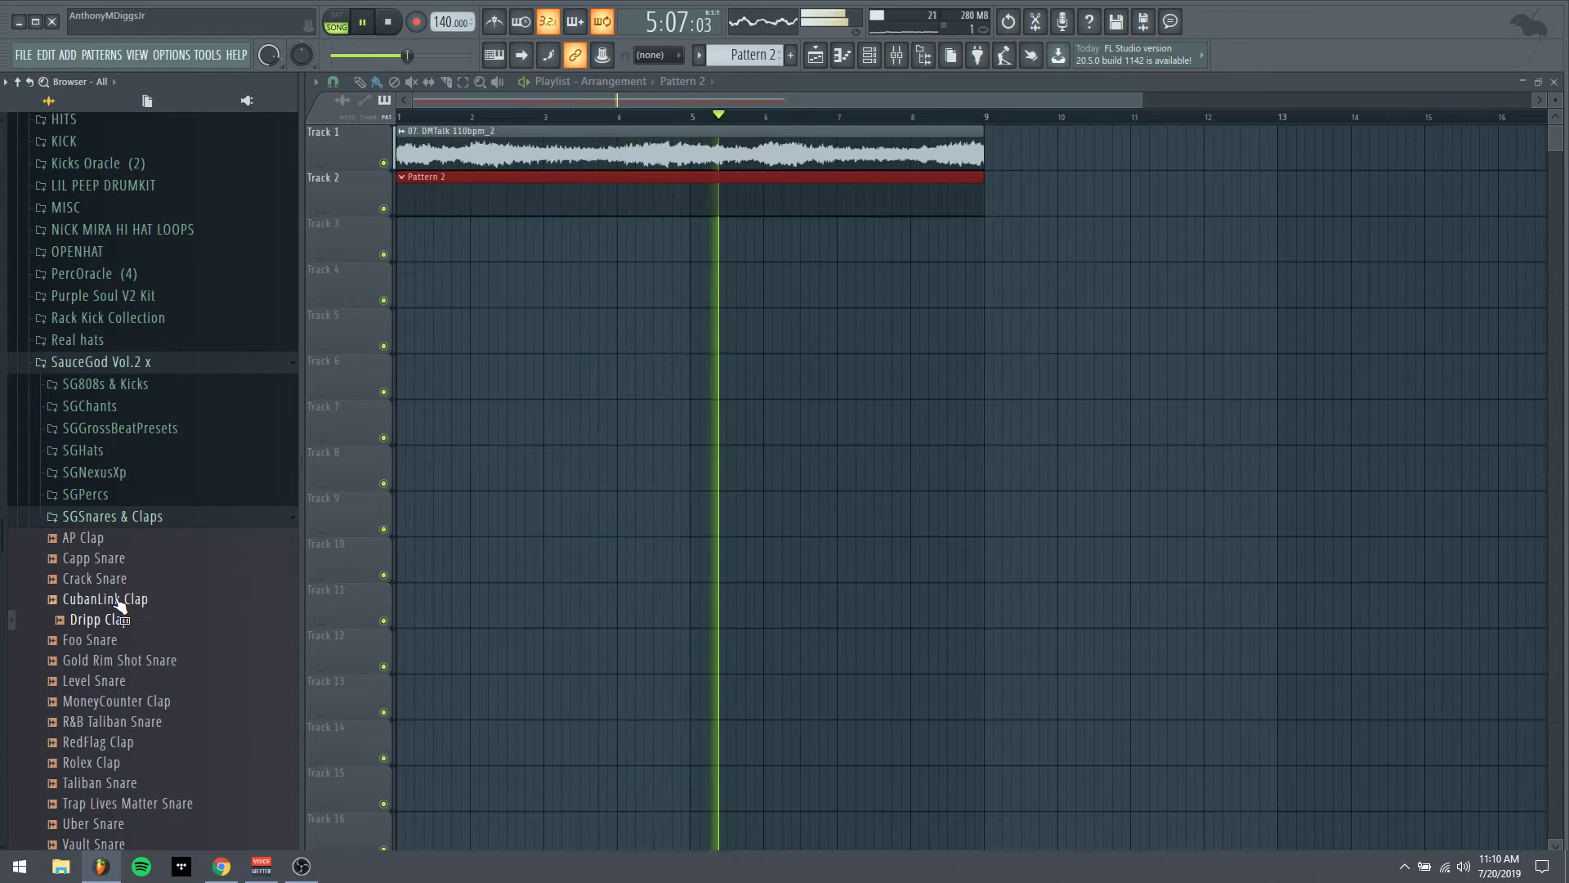
pyautogui.click(121, 601)
pyautogui.click(118, 620)
pyautogui.rightClick(110, 619)
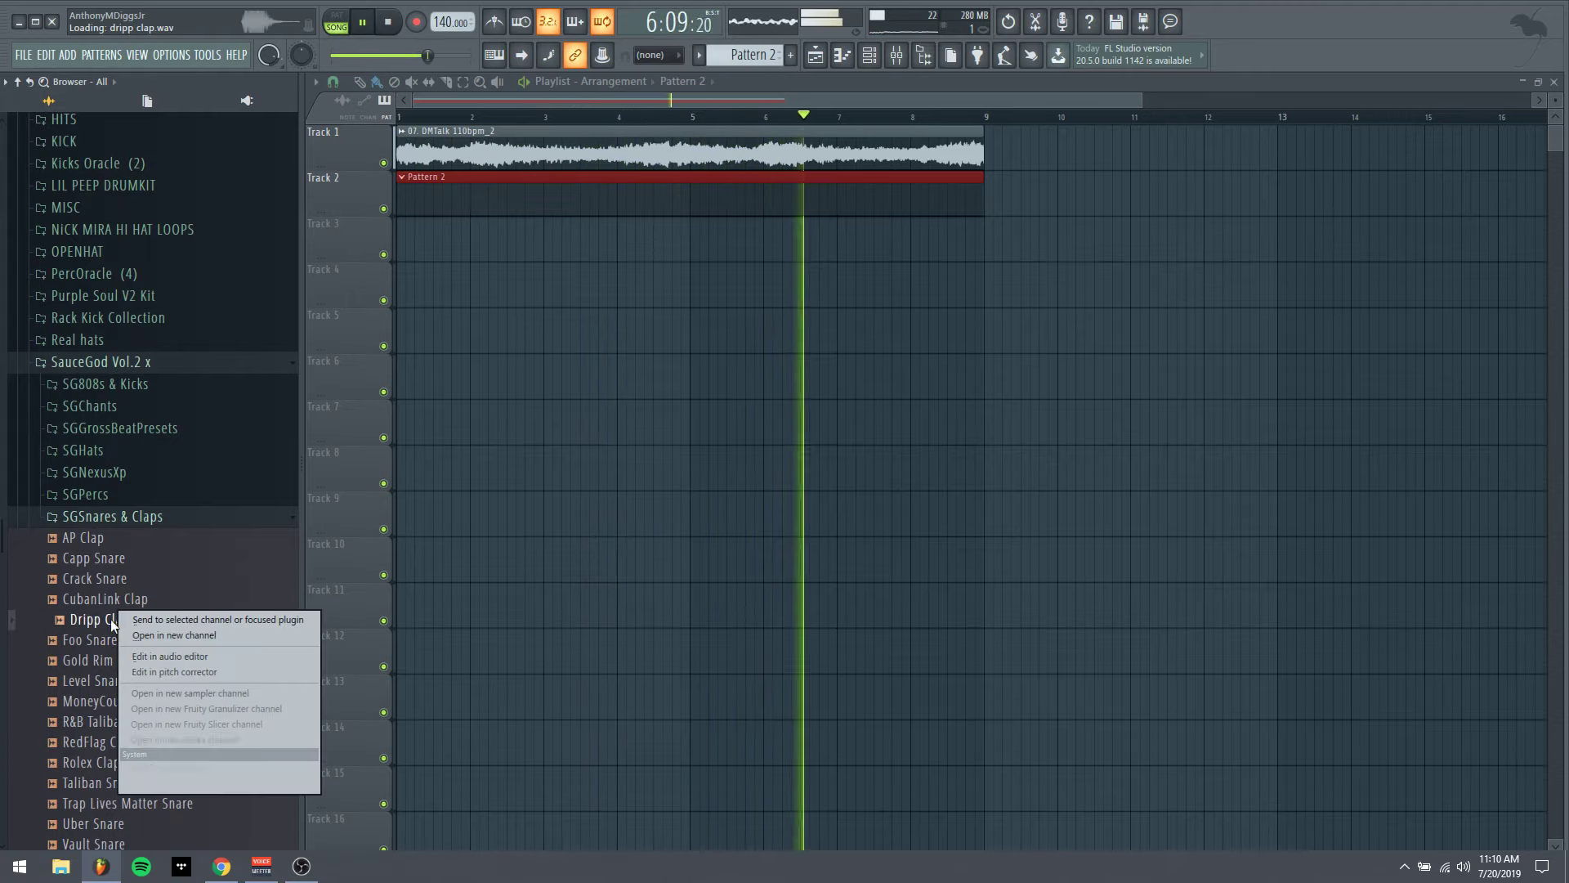
pyautogui.click(176, 635)
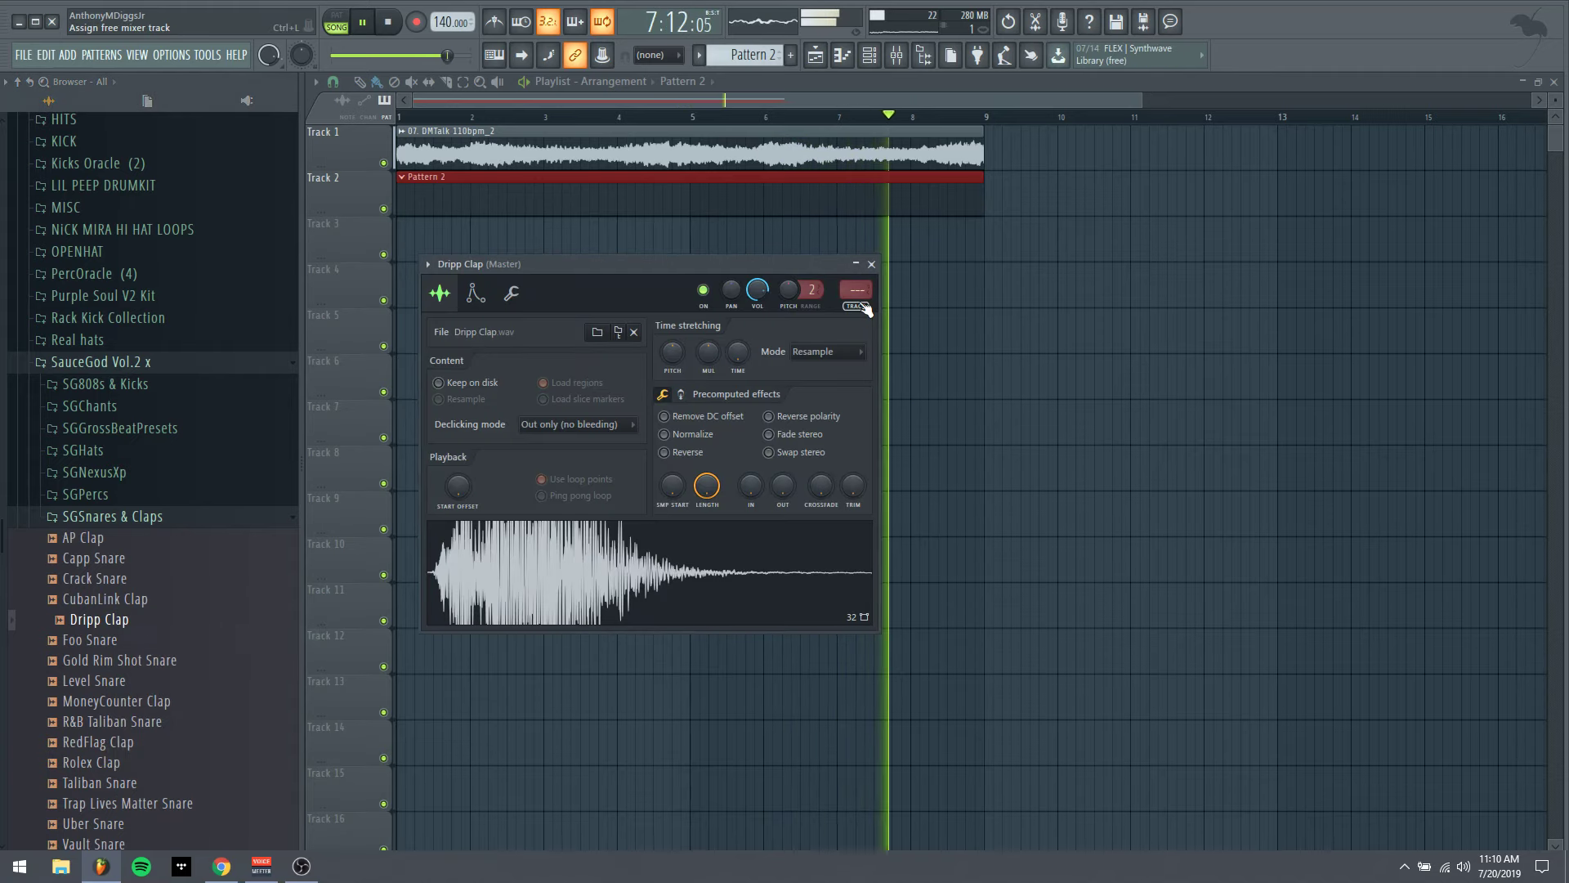
pyautogui.hotkey('ctrl', 'l')
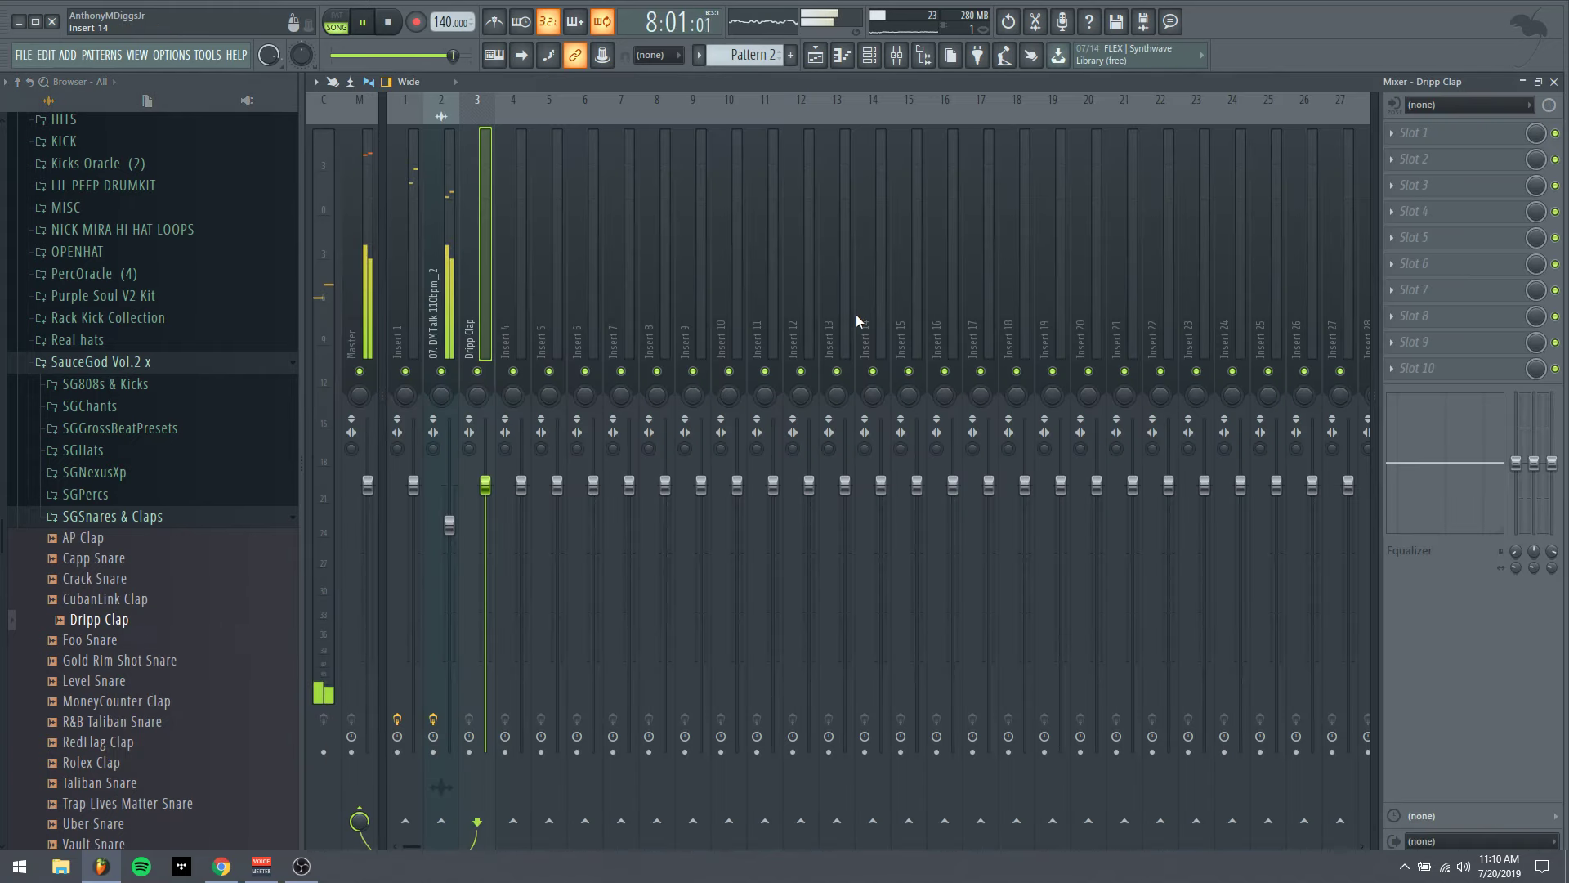
# Add a Dripp Clap hit on step 9 of Pattern 2 and open the channel's piano roll
pyautogui.click(872, 57)
pyautogui.click(669, 199)
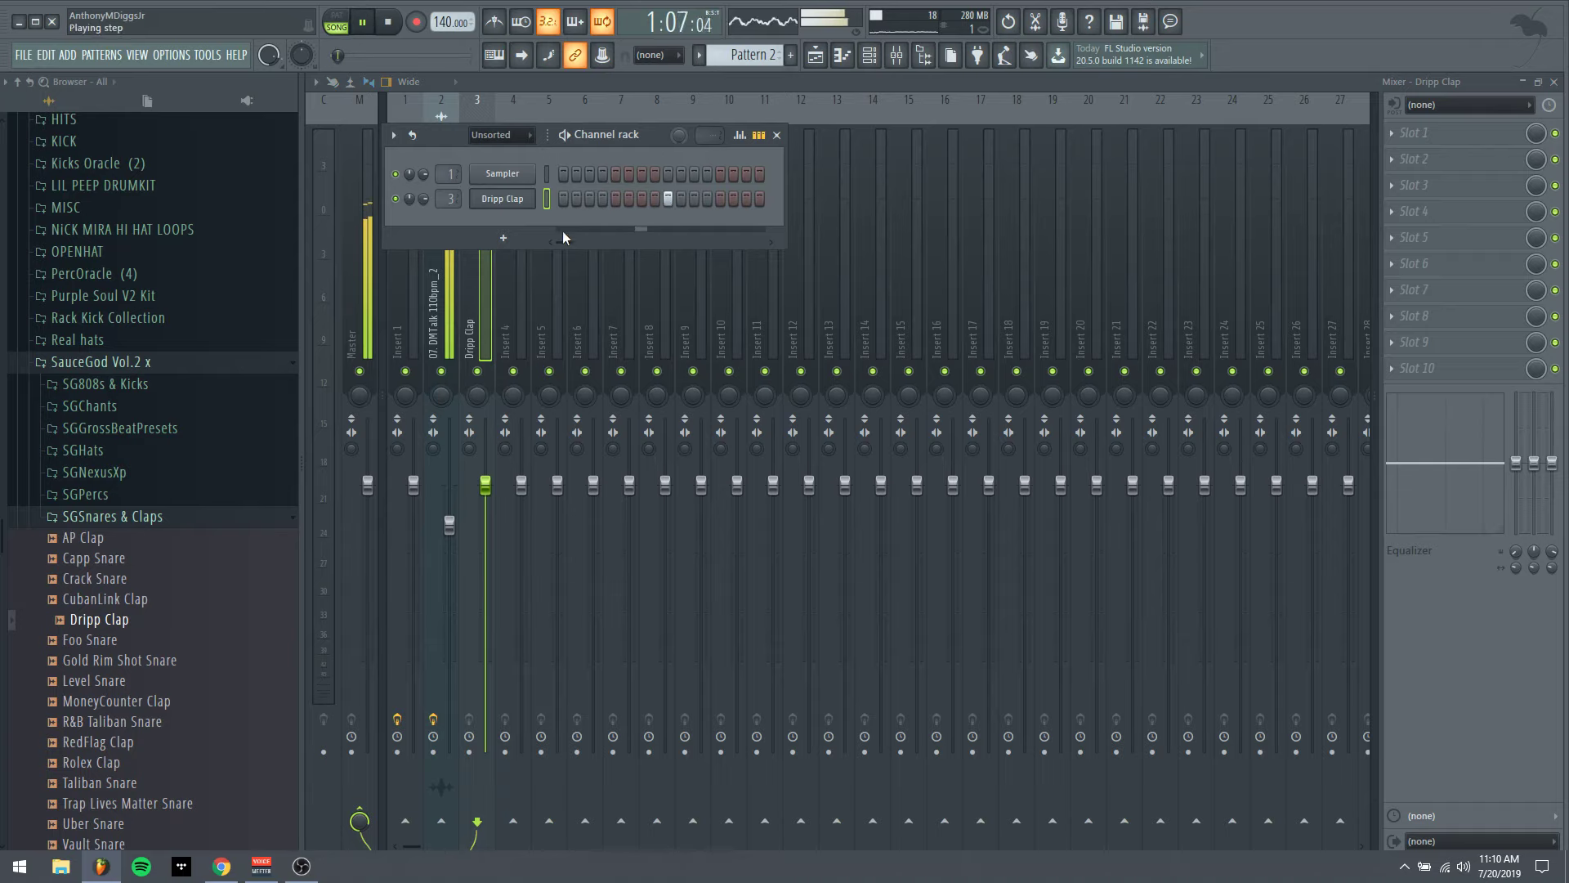
pyautogui.rightClick(527, 198)
pyautogui.click(605, 200)
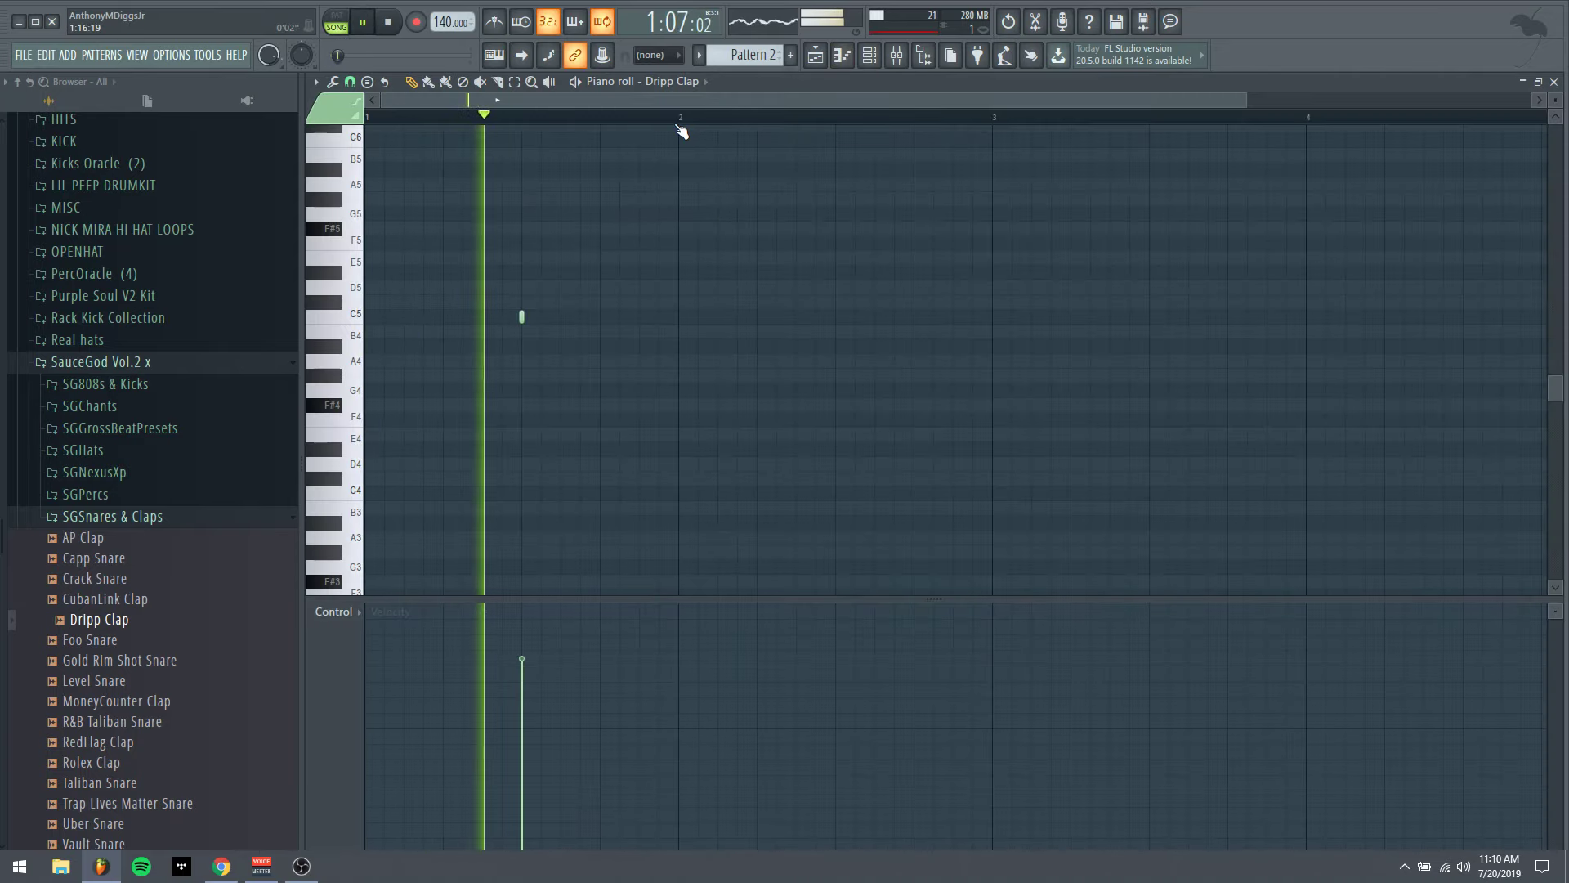
# Duplicate the clap note once per bar through bar 8 of Pattern 2 and check its coverage against the playlist
pyautogui.hotkey('ctrl', 'a')
pyautogui.hotkey('ctrl', 'b')
pyautogui.hotkey('ctrl', 'b')
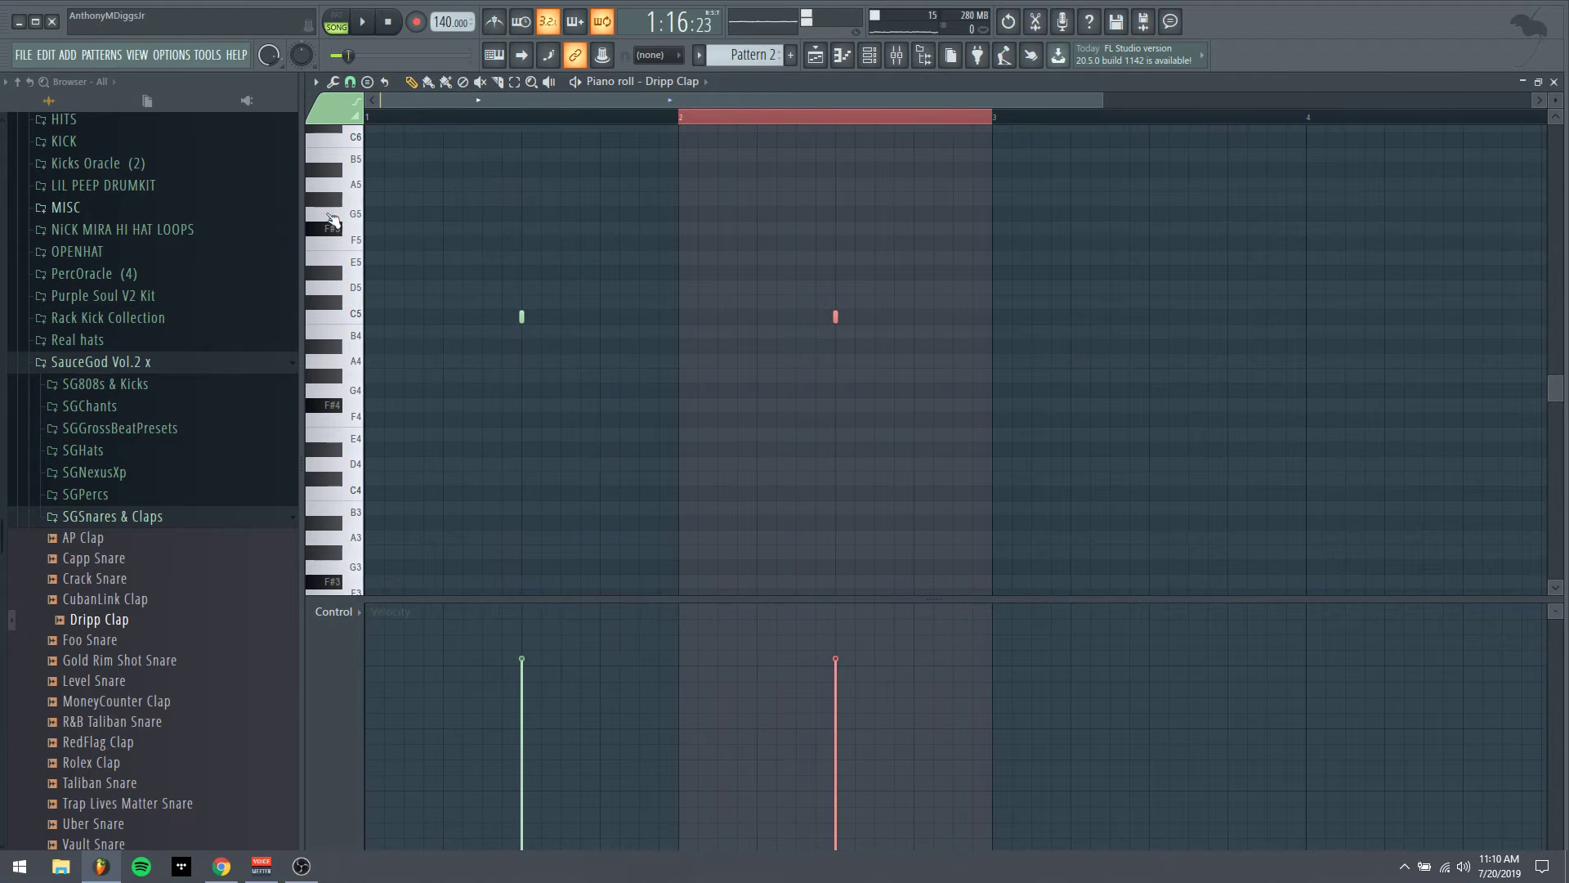
pyautogui.moveTo(999, 101); pyautogui.dragTo(1226, 101)
pyautogui.hotkey('ctrl', 'b')
pyautogui.hotkey('ctrl', 'b')
pyautogui.hotkey('ctrl', 'b')
pyautogui.hotkey('ctrl', 'b')
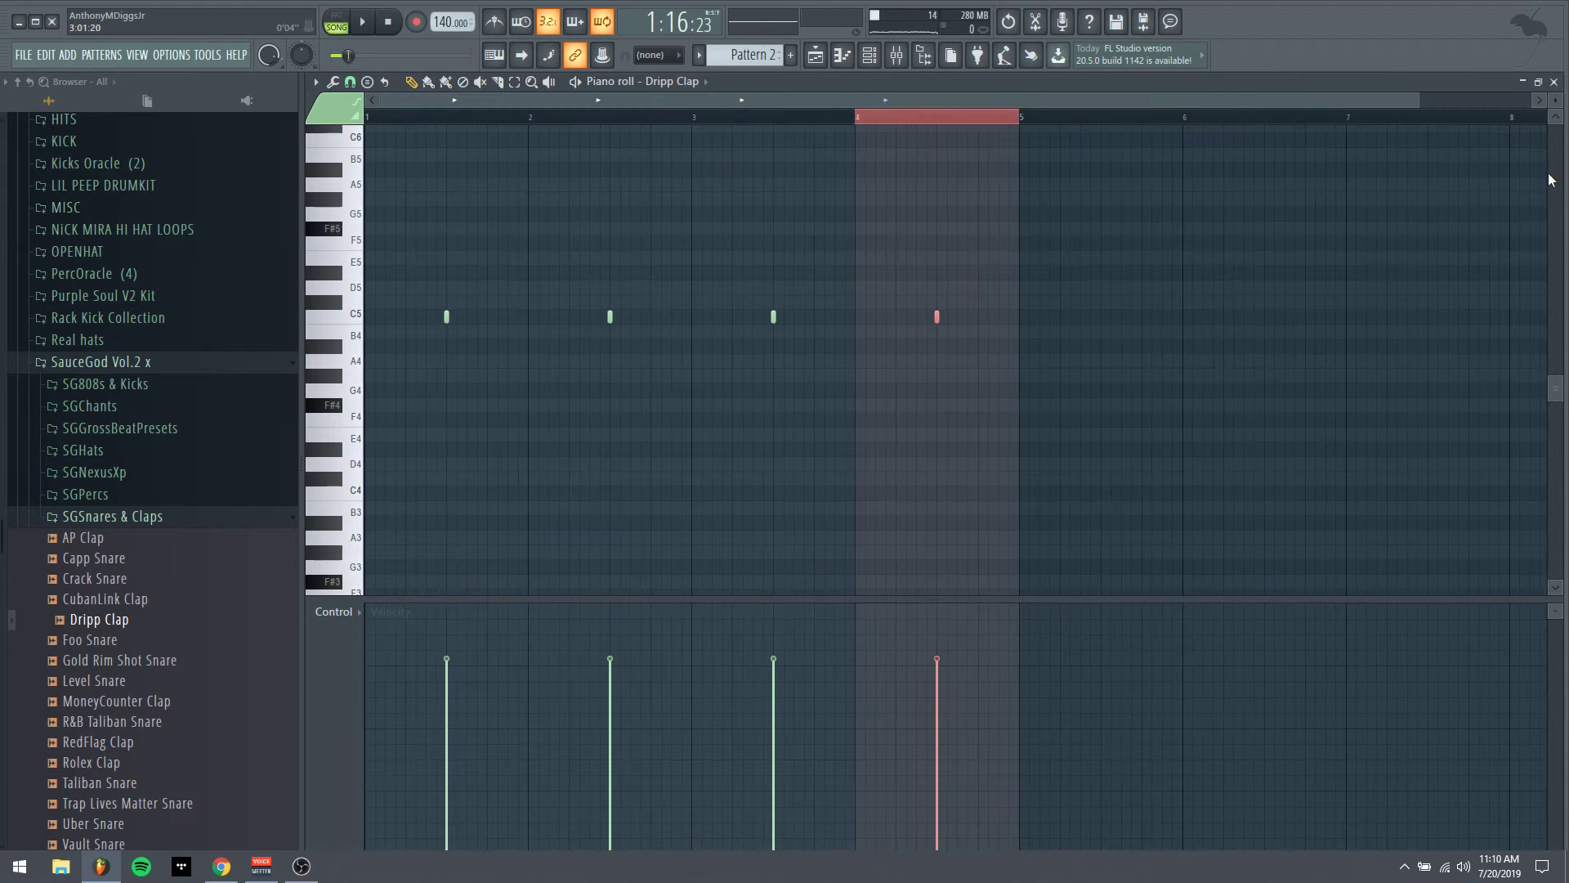
pyautogui.click(1555, 81)
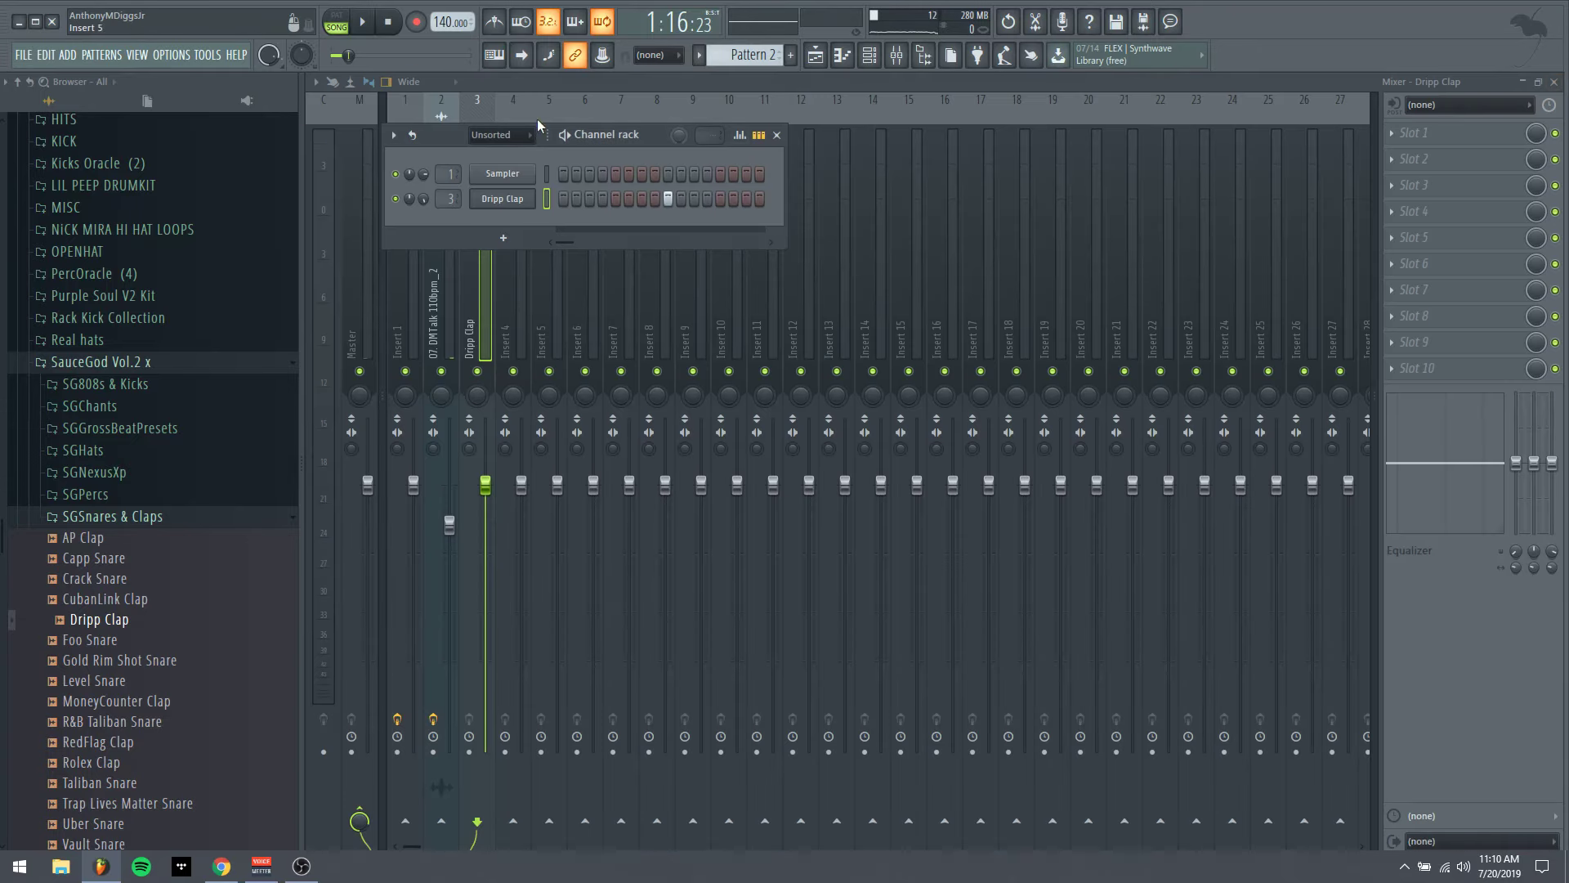
pyautogui.press('F5')
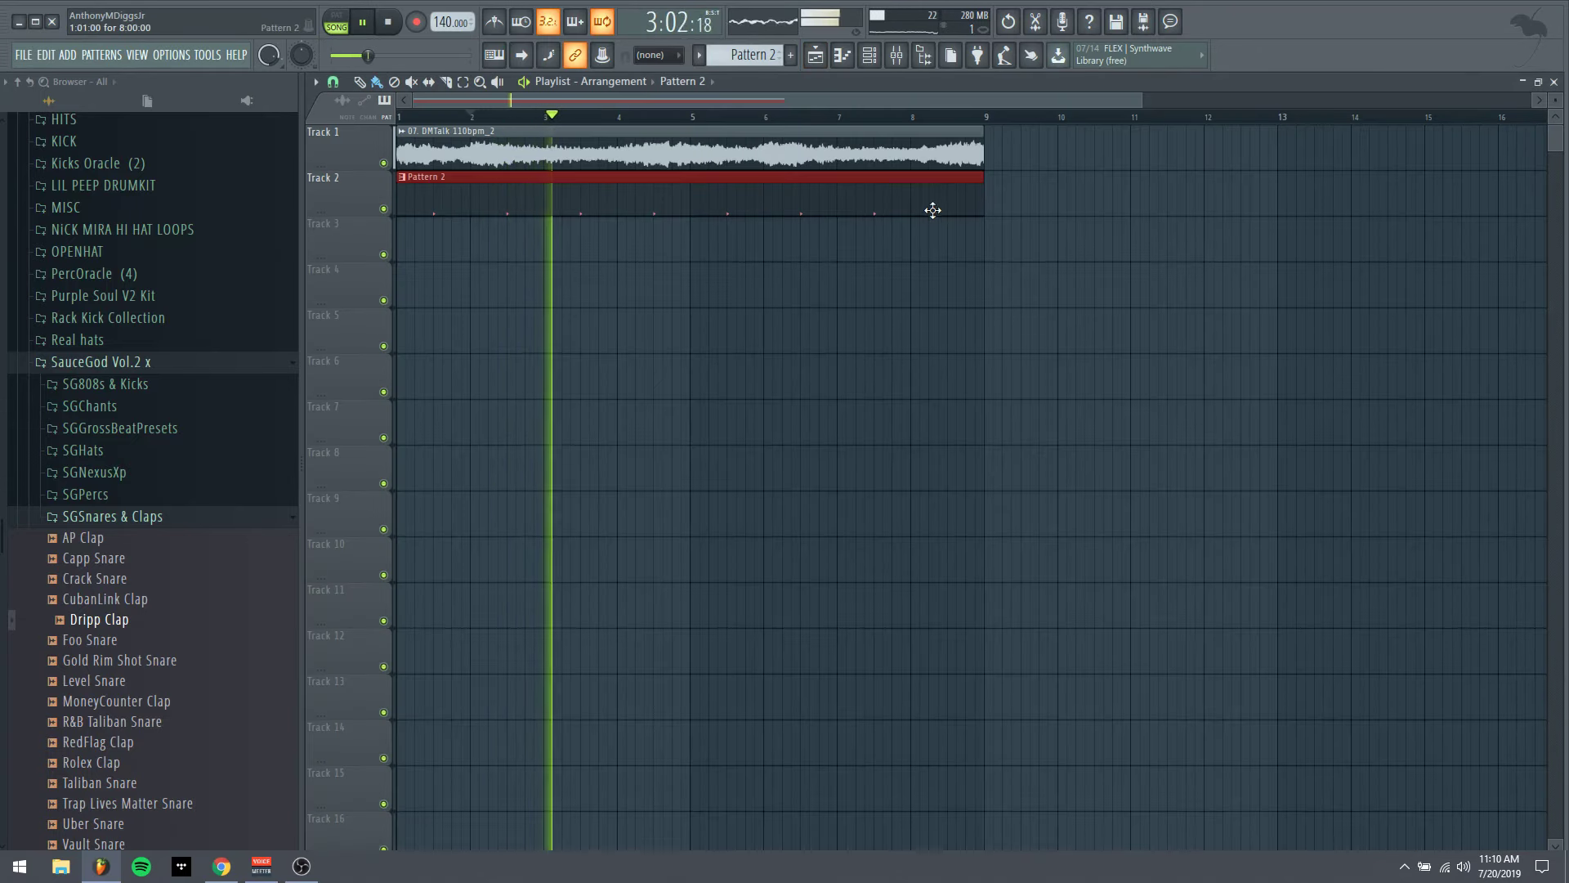
pyautogui.doubleClick(888, 200)
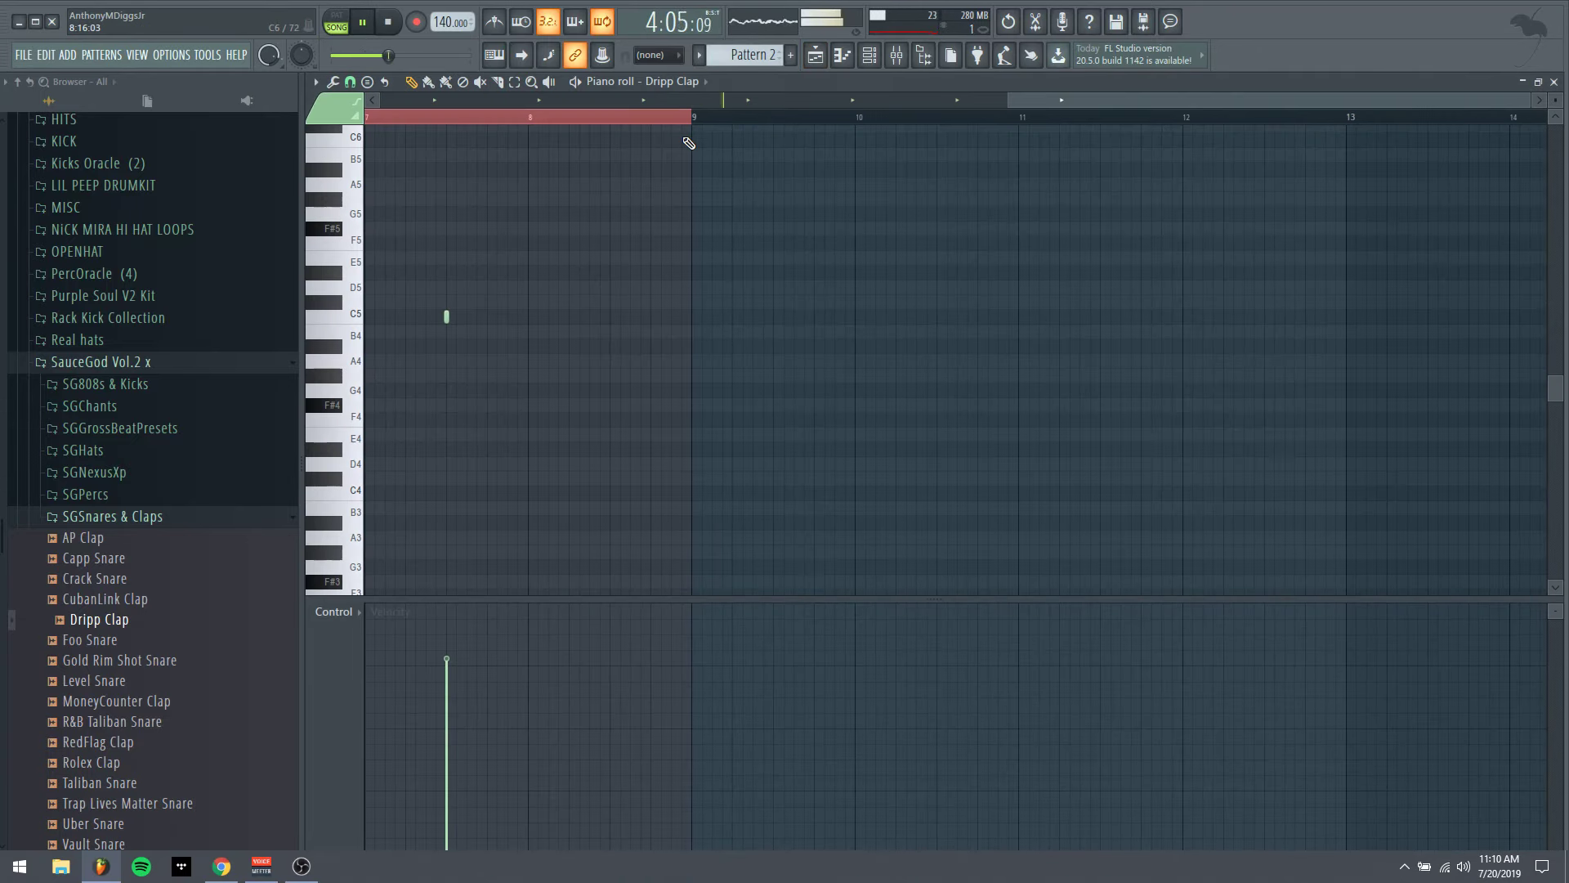
pyautogui.moveTo(1006, 104); pyautogui.dragTo(1533, 104)
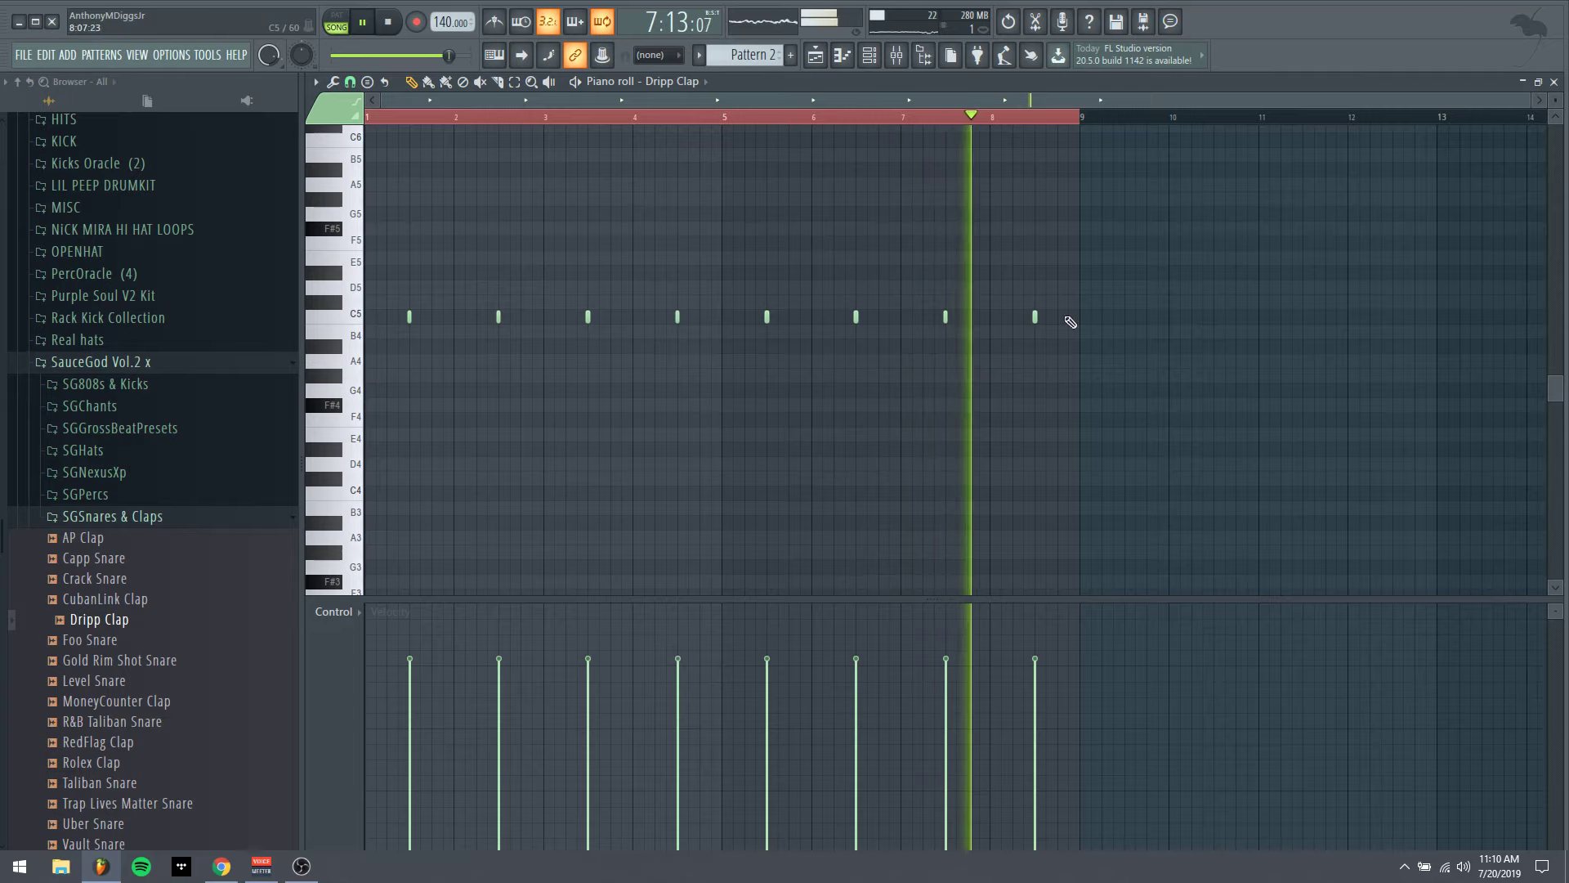
pyautogui.click(1553, 82)
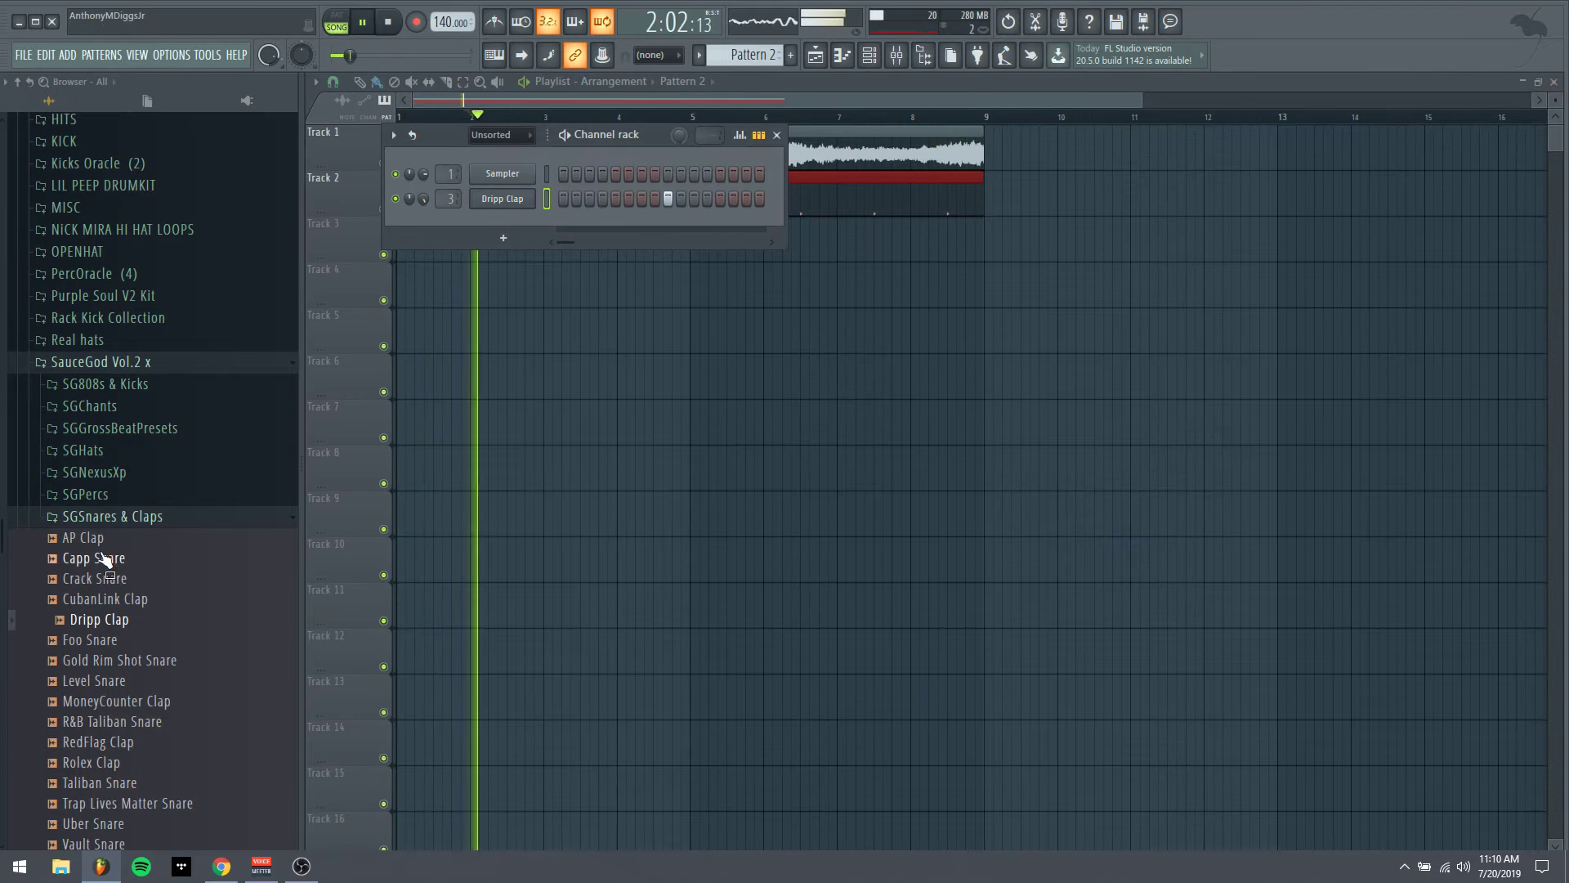
# Load MetroBoominHat from the HIHAT folder into a new channel and assign it to mixer track 4
pyautogui.click(101, 520)
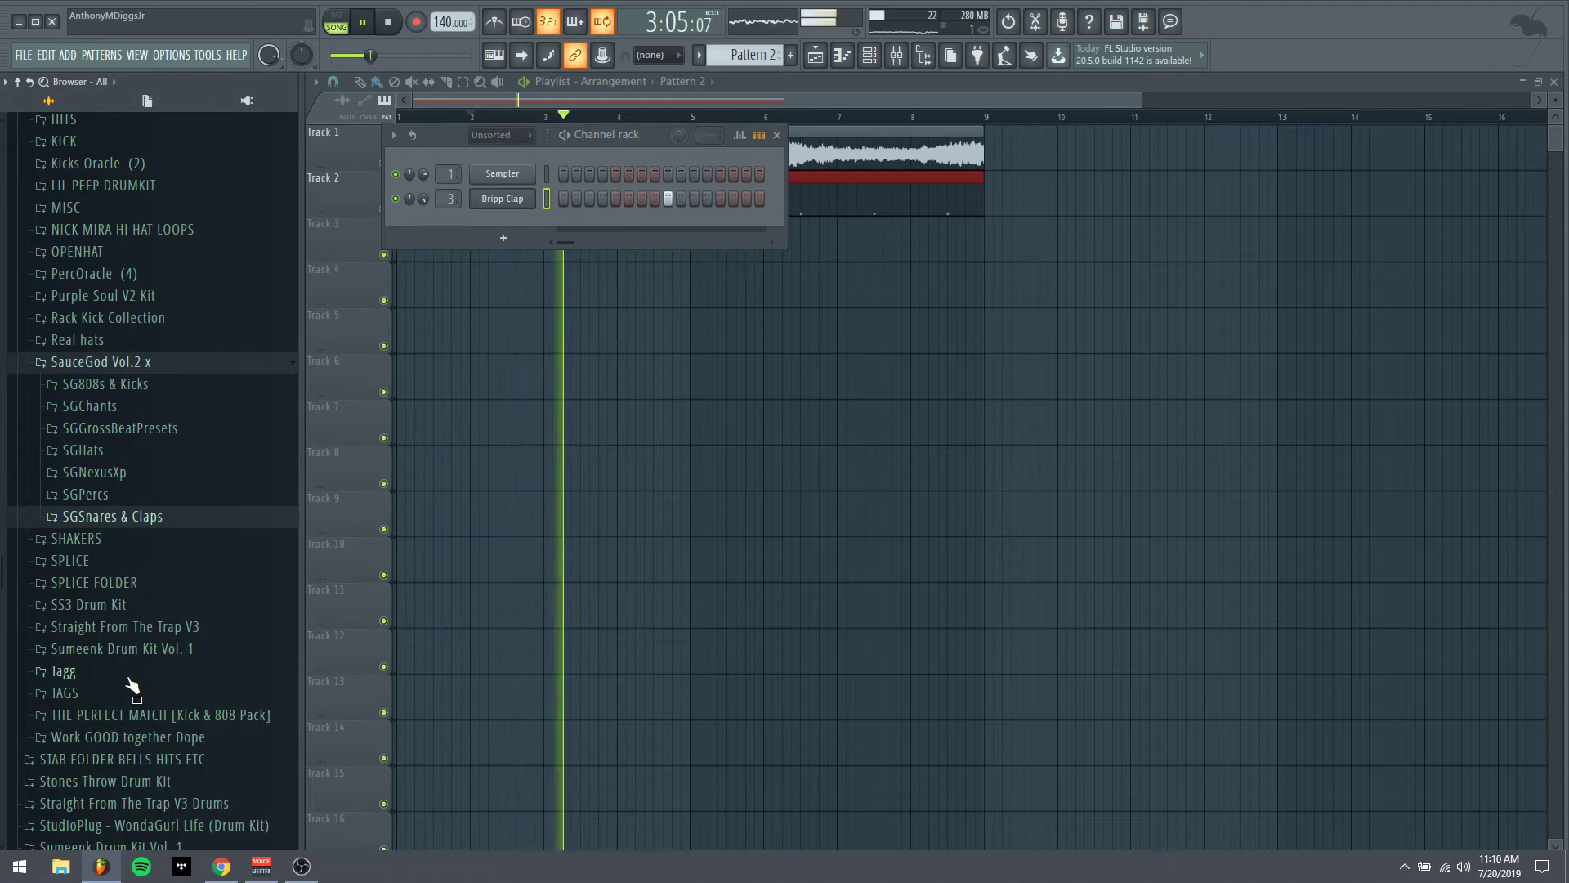
pyautogui.scroll(-4, 119, 557)
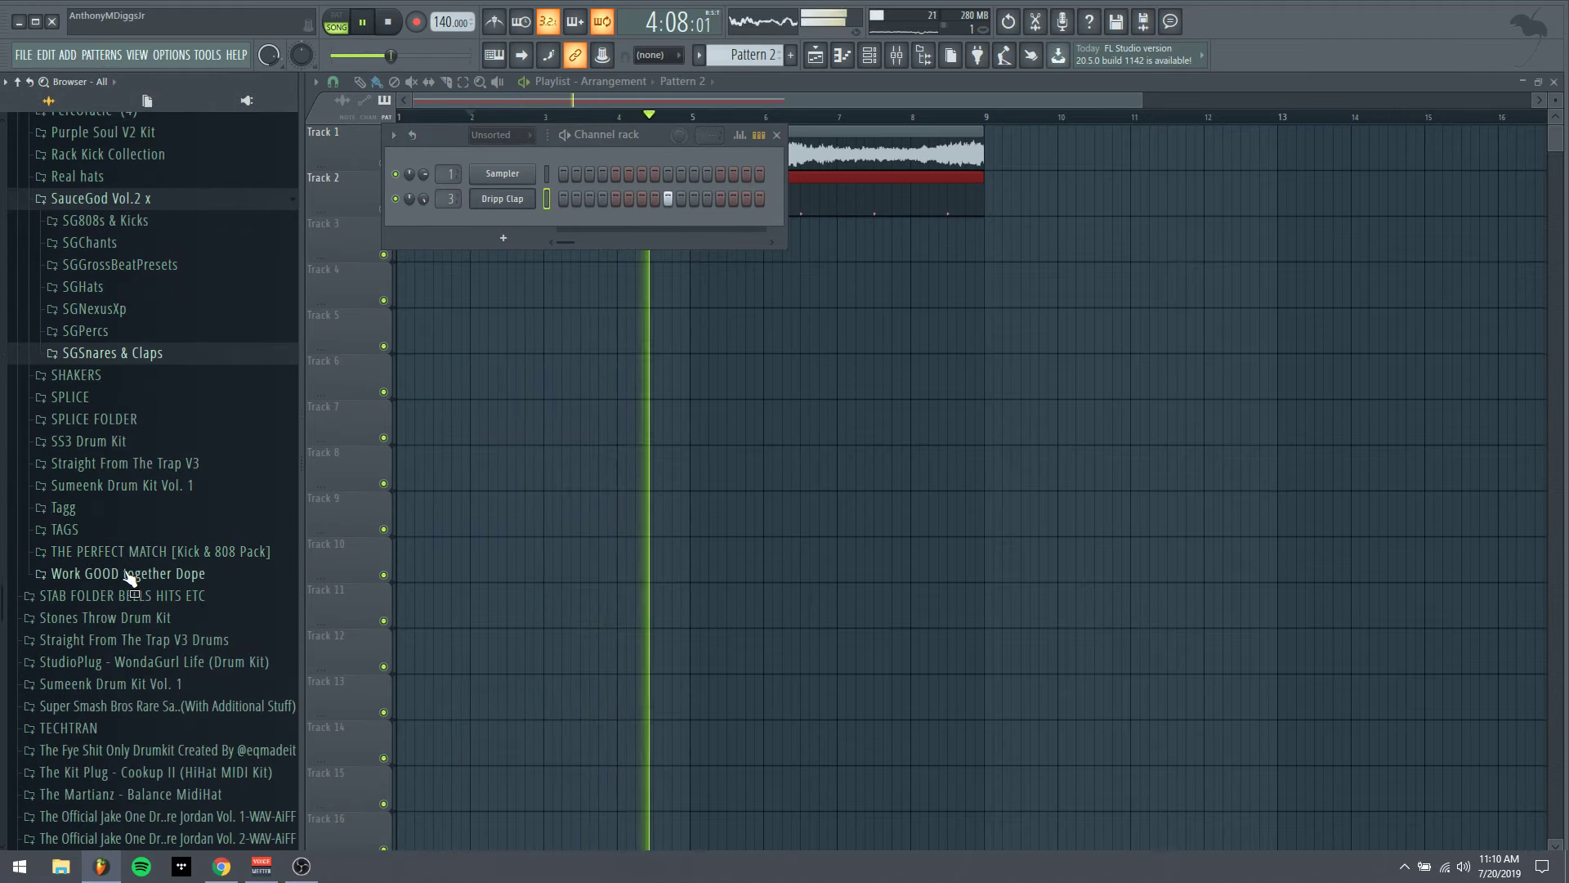
pyautogui.scroll(8, 131, 531)
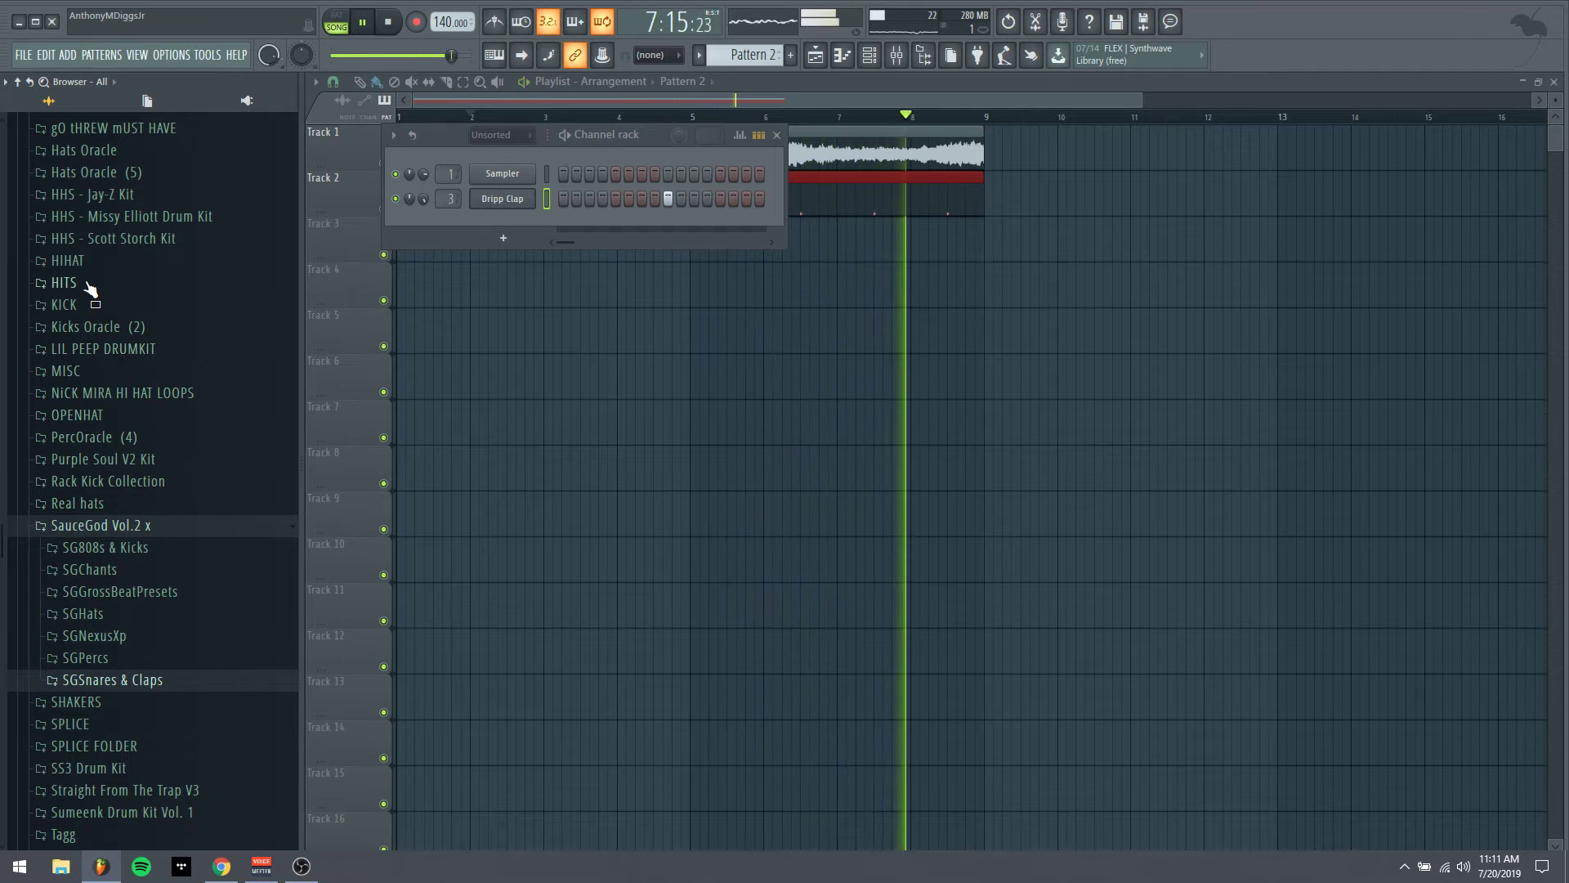
pyautogui.click(69, 260)
pyautogui.click(110, 650)
pyautogui.rightClick(112, 652)
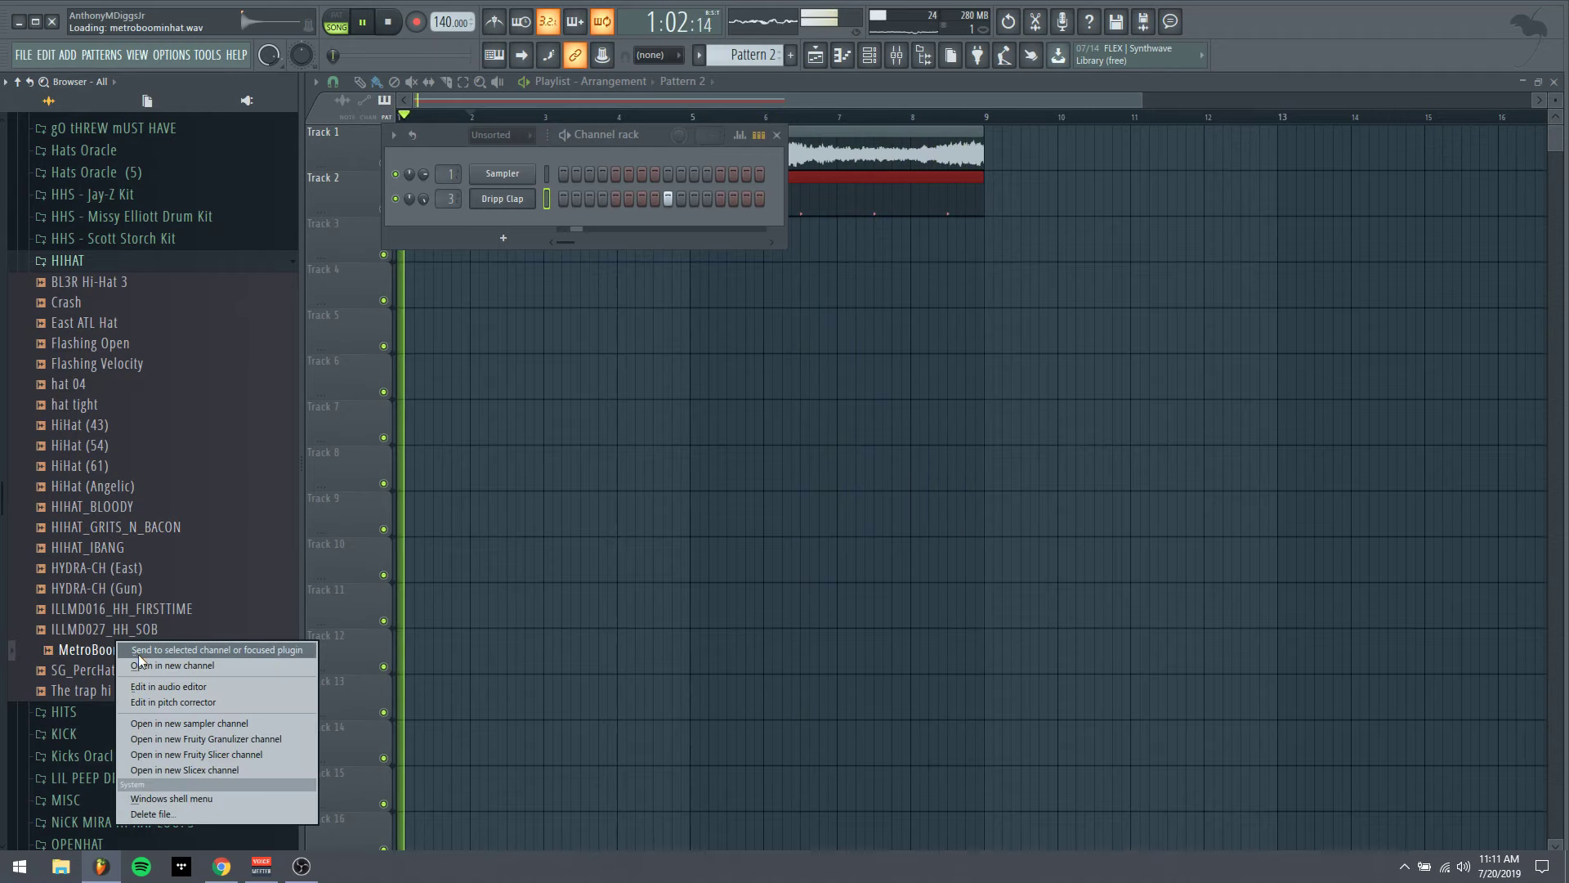
pyautogui.click(141, 658)
pyautogui.doubleClick(875, 319)
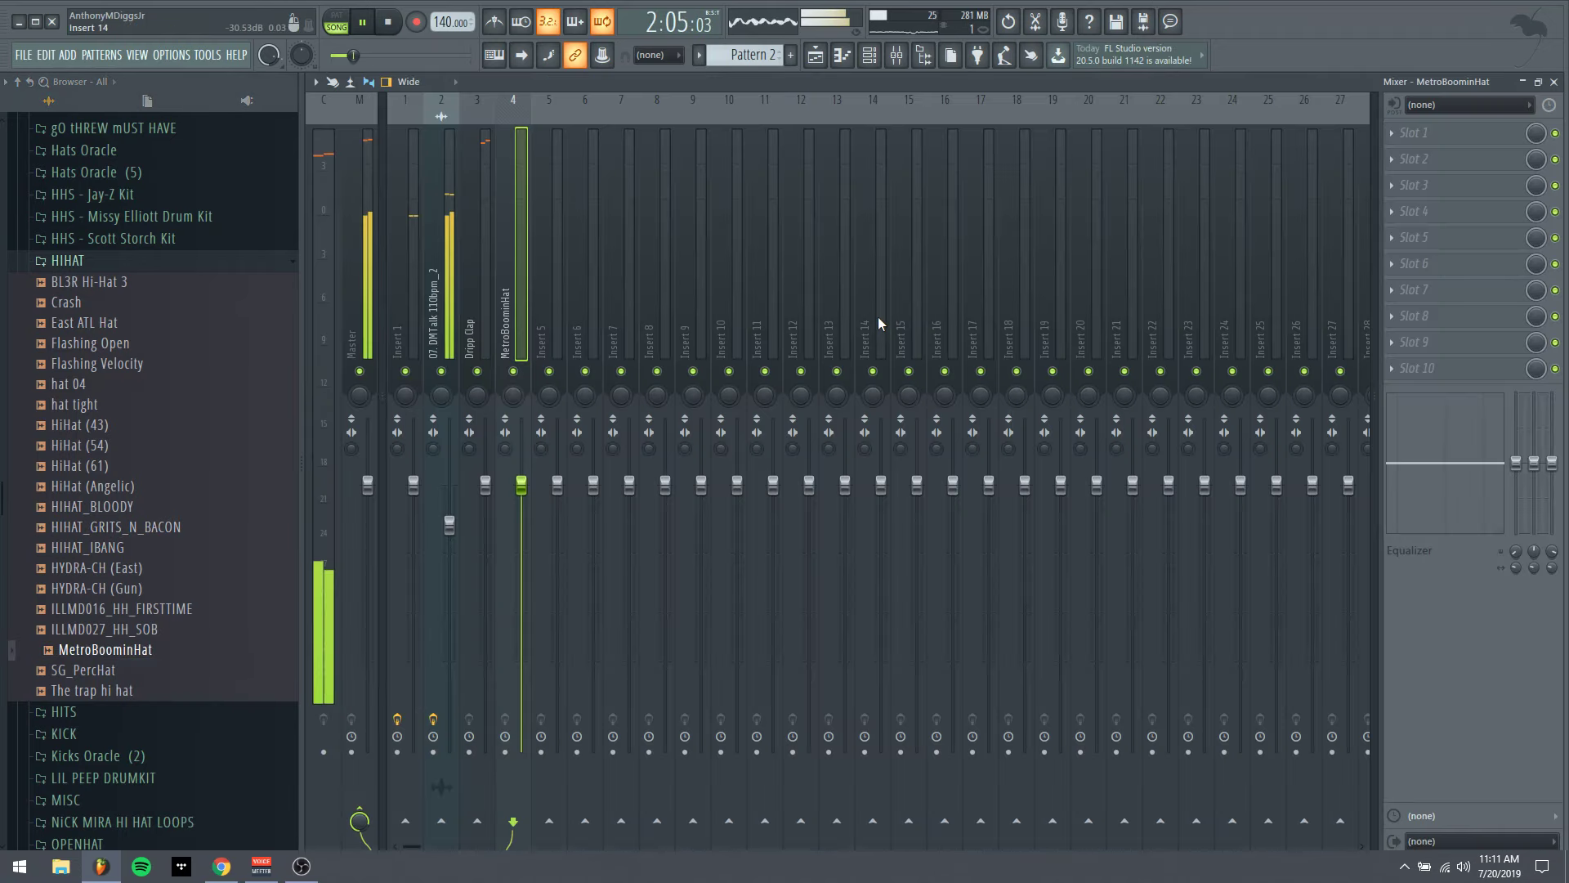
# Try filling the MetroBoominHat channel with a hit on every second step of Pattern 2 and check it in the playlist
pyautogui.click(873, 57)
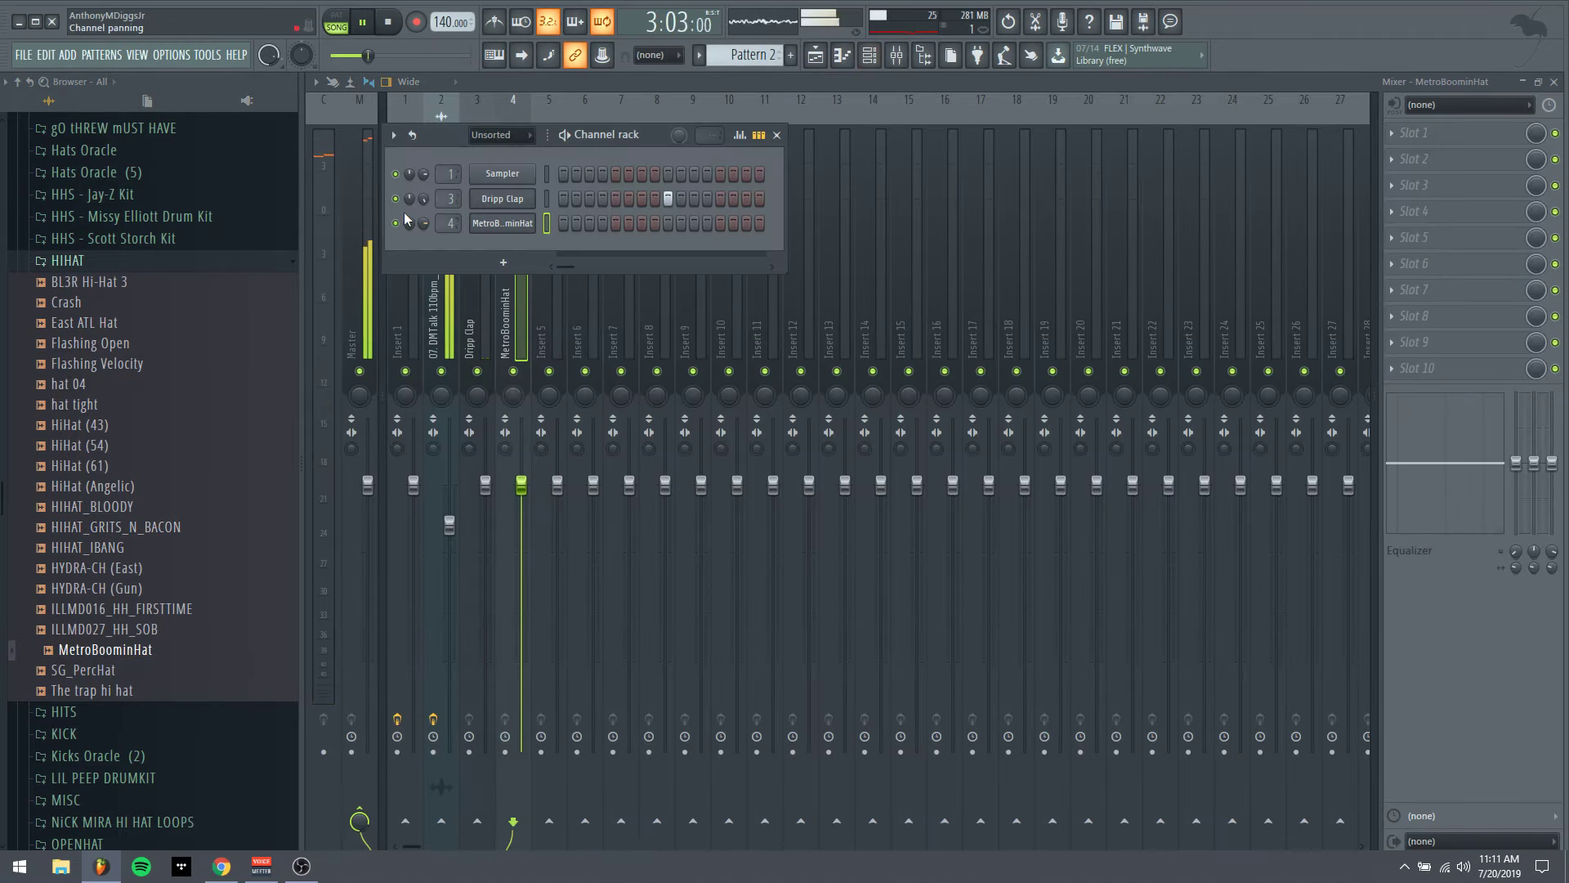
pyautogui.rightClick(502, 232)
pyautogui.click(723, 278)
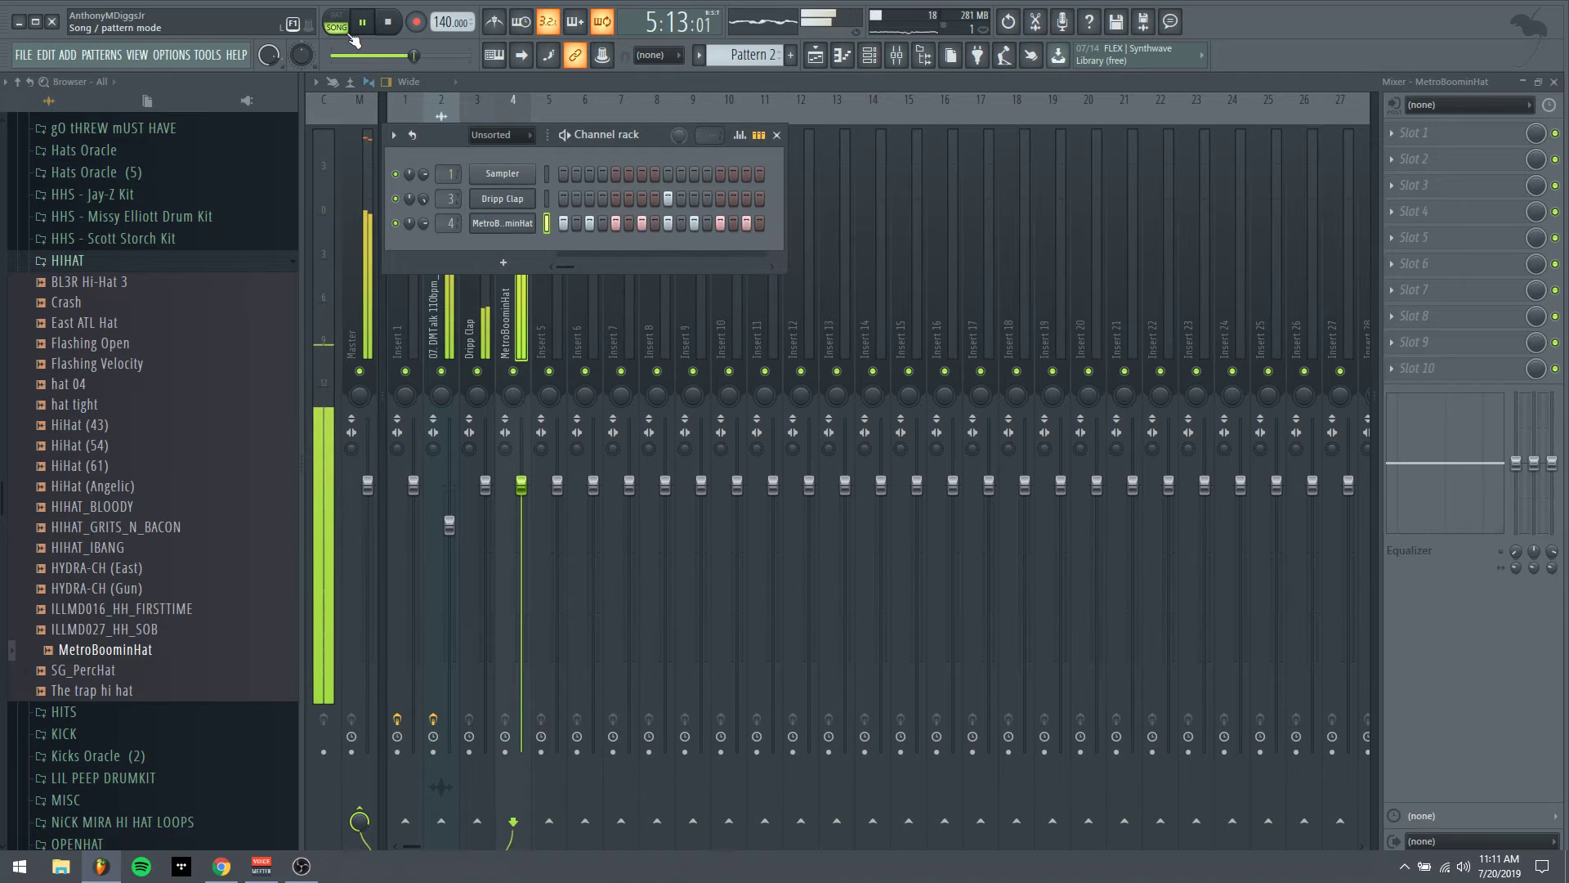
pyautogui.click(815, 55)
pyautogui.click(869, 55)
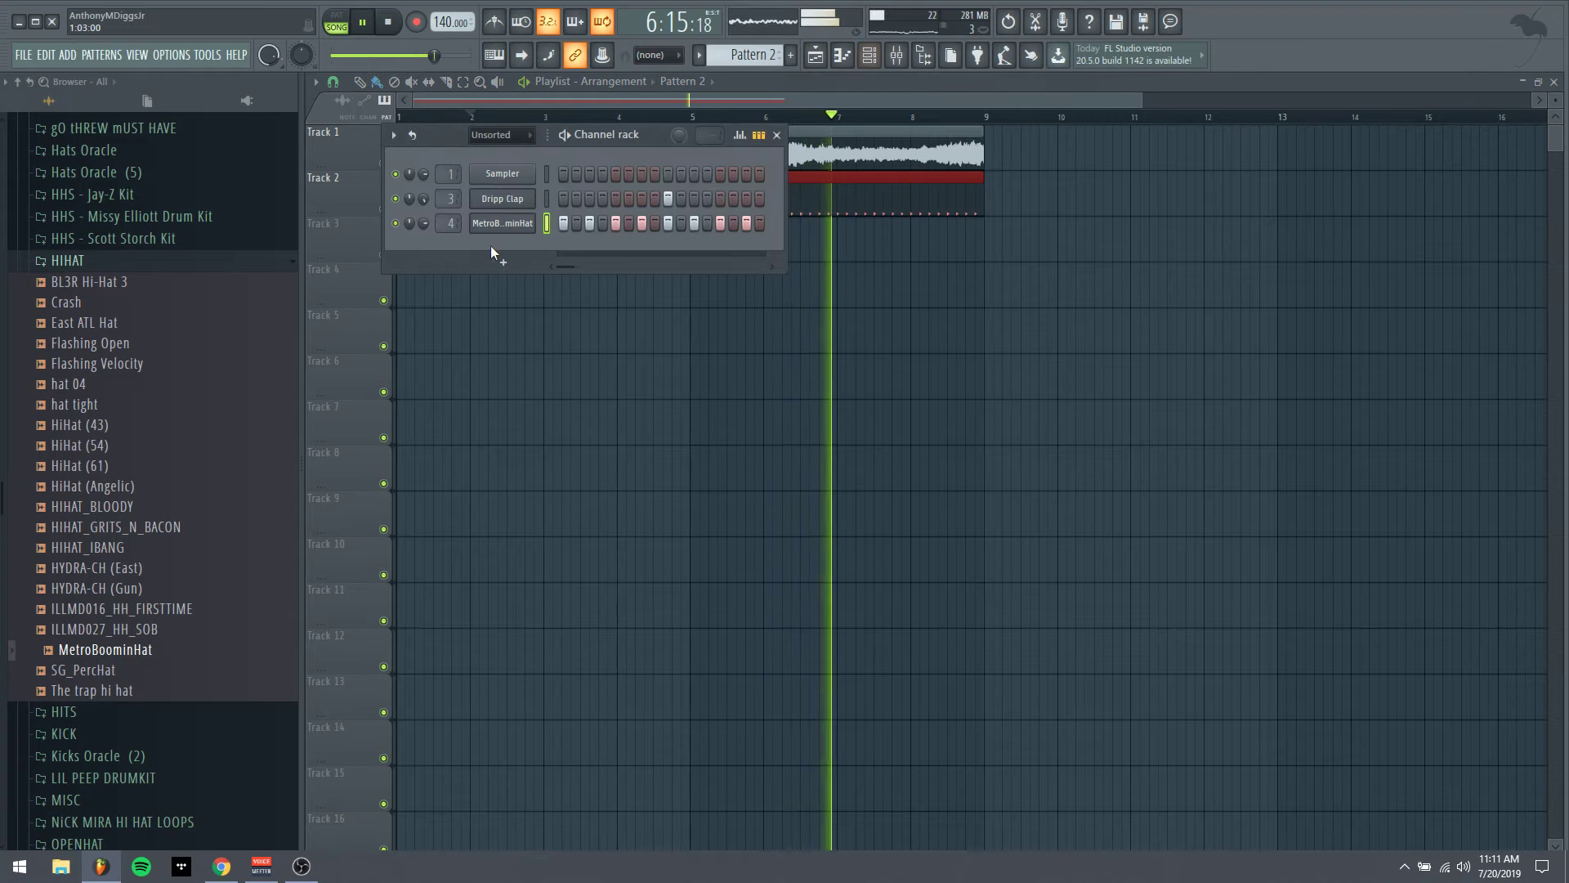
# Check the filled hi-hat notes in the MetroBoominHat piano roll and undo the fill
pyautogui.moveTo(424, 218); pyautogui.dragTo(423, 228)
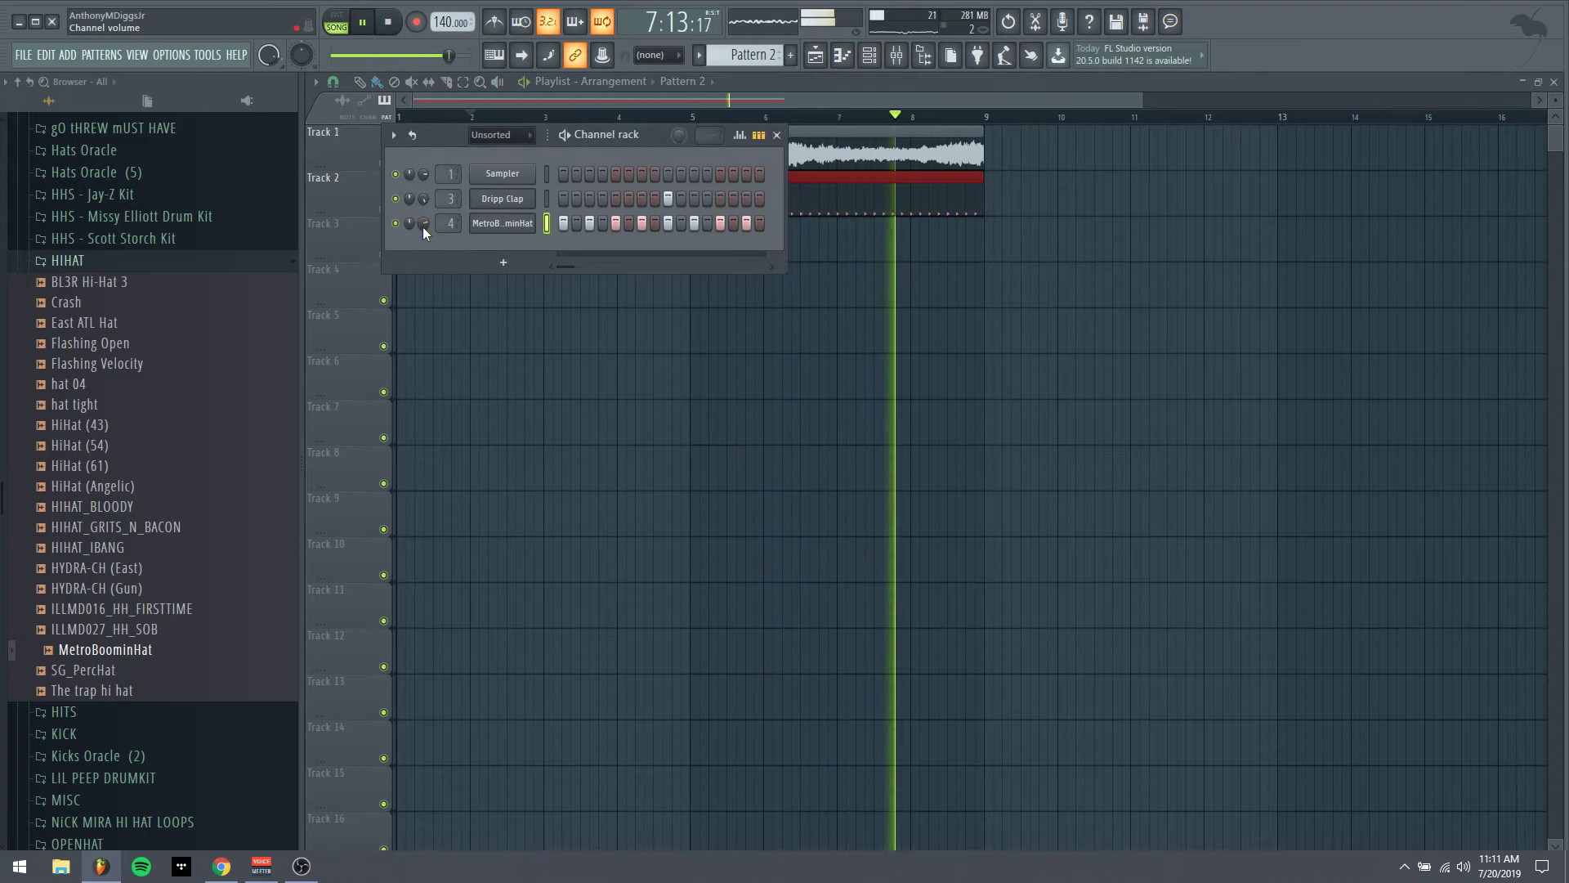
pyautogui.rightClick(553, 227)
pyautogui.click(571, 225)
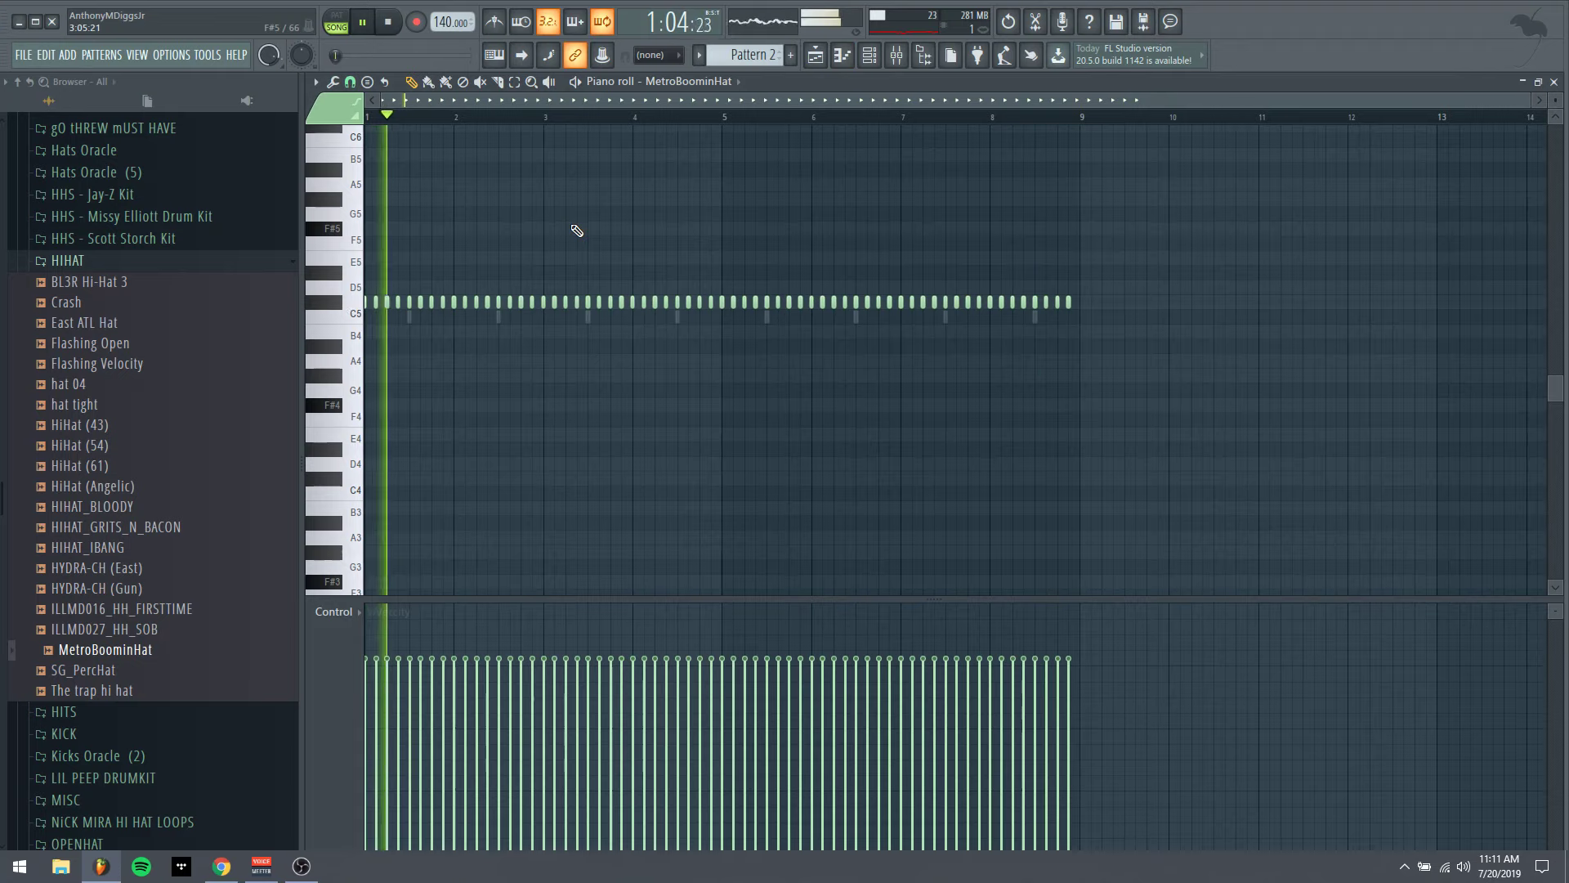
pyautogui.click(871, 59)
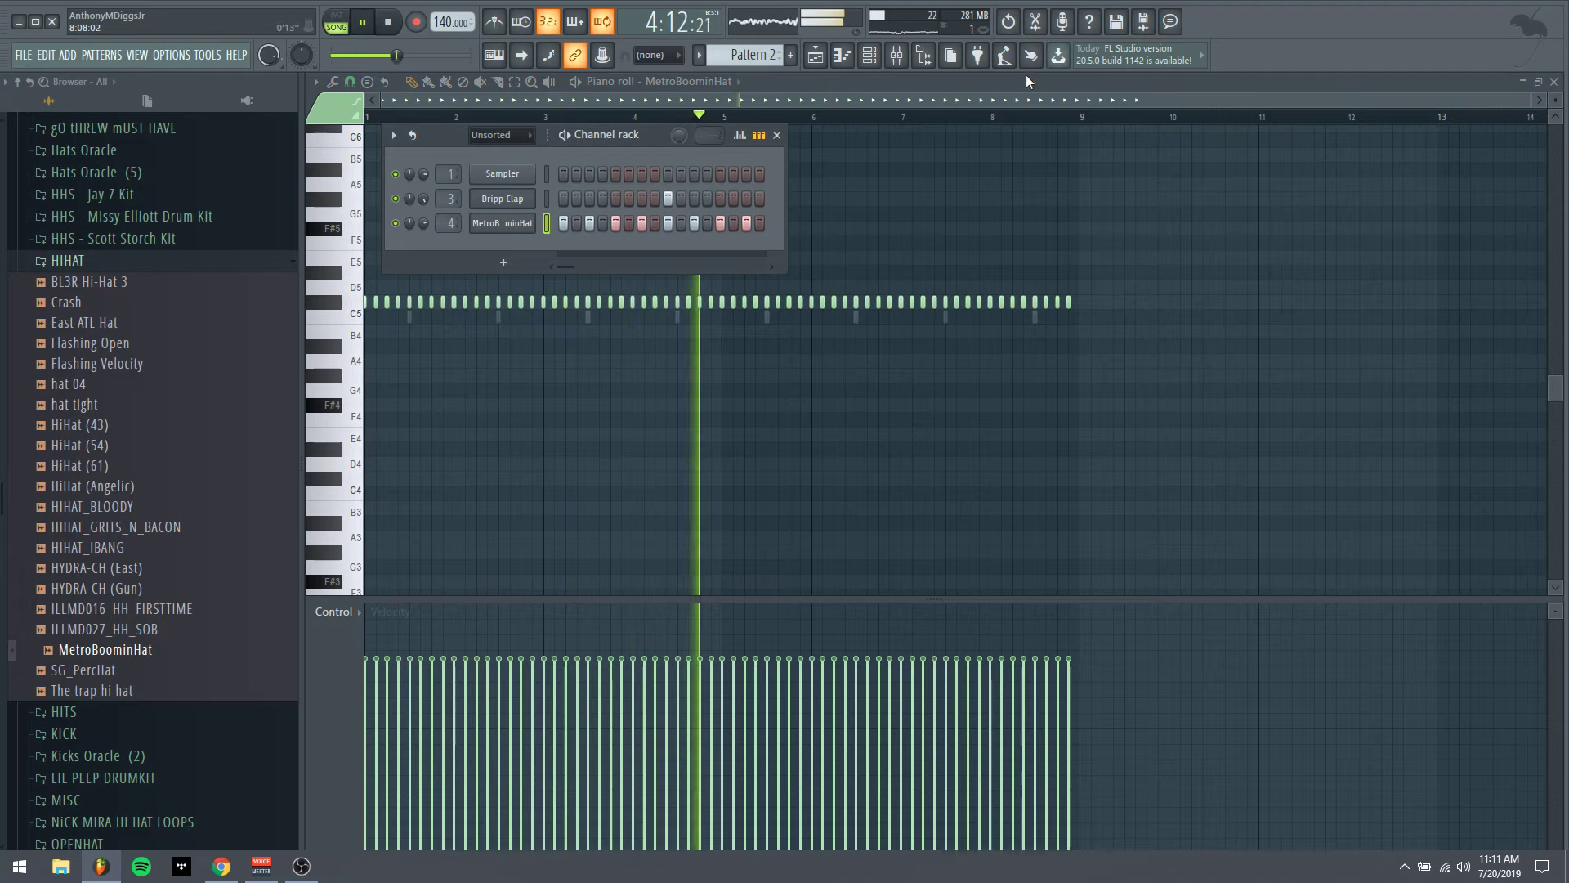
pyautogui.hotkey('ctrl', 'z')
pyautogui.click(870, 55)
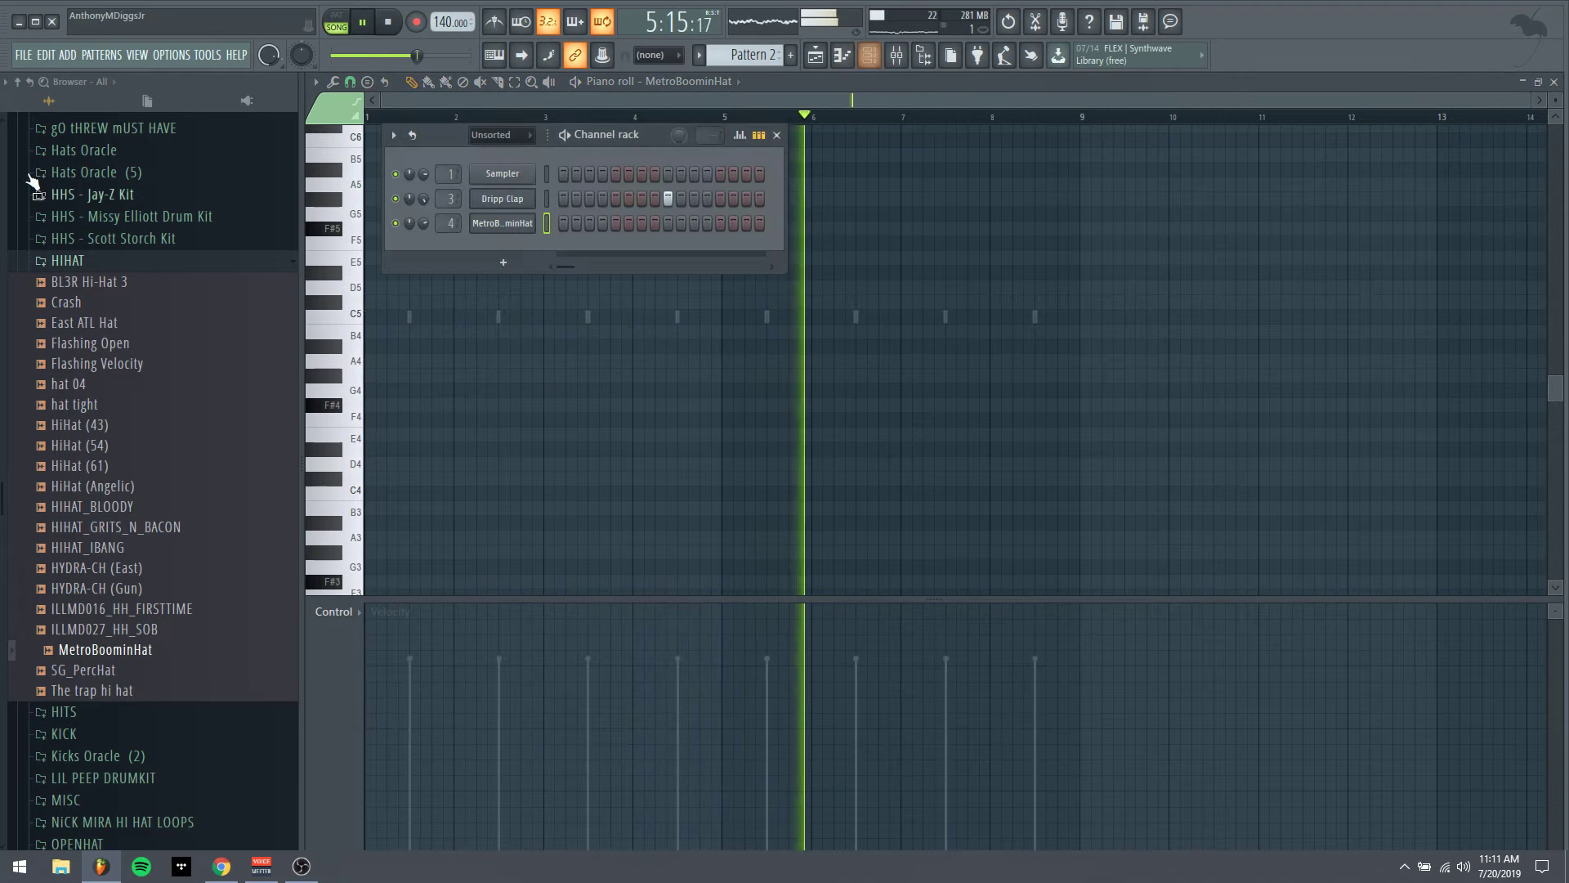
# Find the Nick Mira - Nextel MidiHat folder in NiCK MIRA HI HAT LOOPS under All DRUM KITS and open it
pyautogui.click(32, 182)
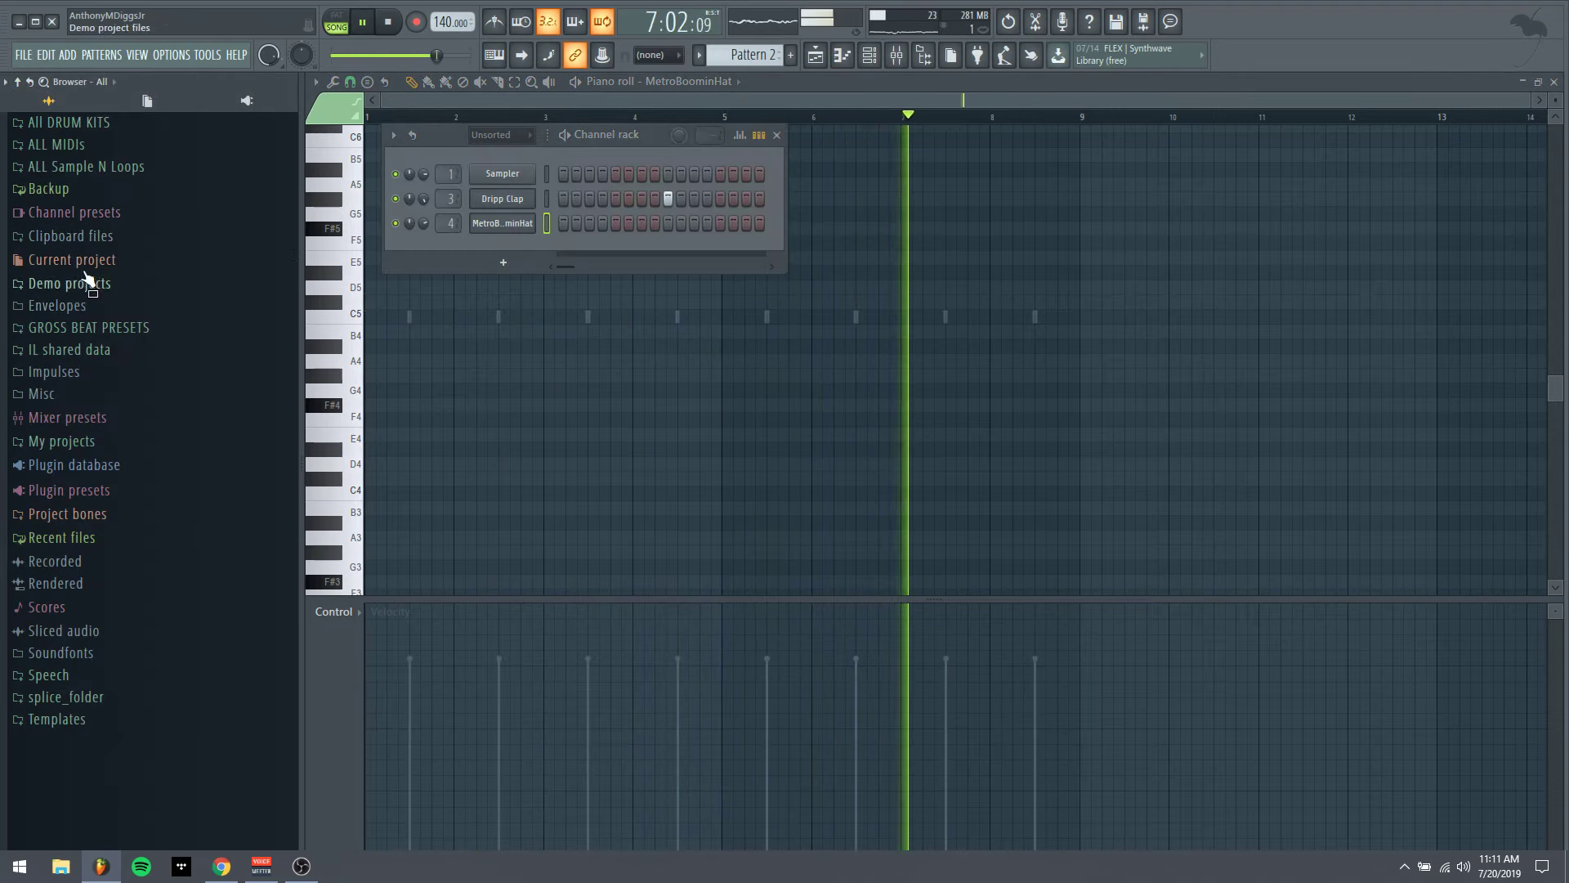
pyautogui.click(65, 121)
pyautogui.scroll(-15, 81, 325)
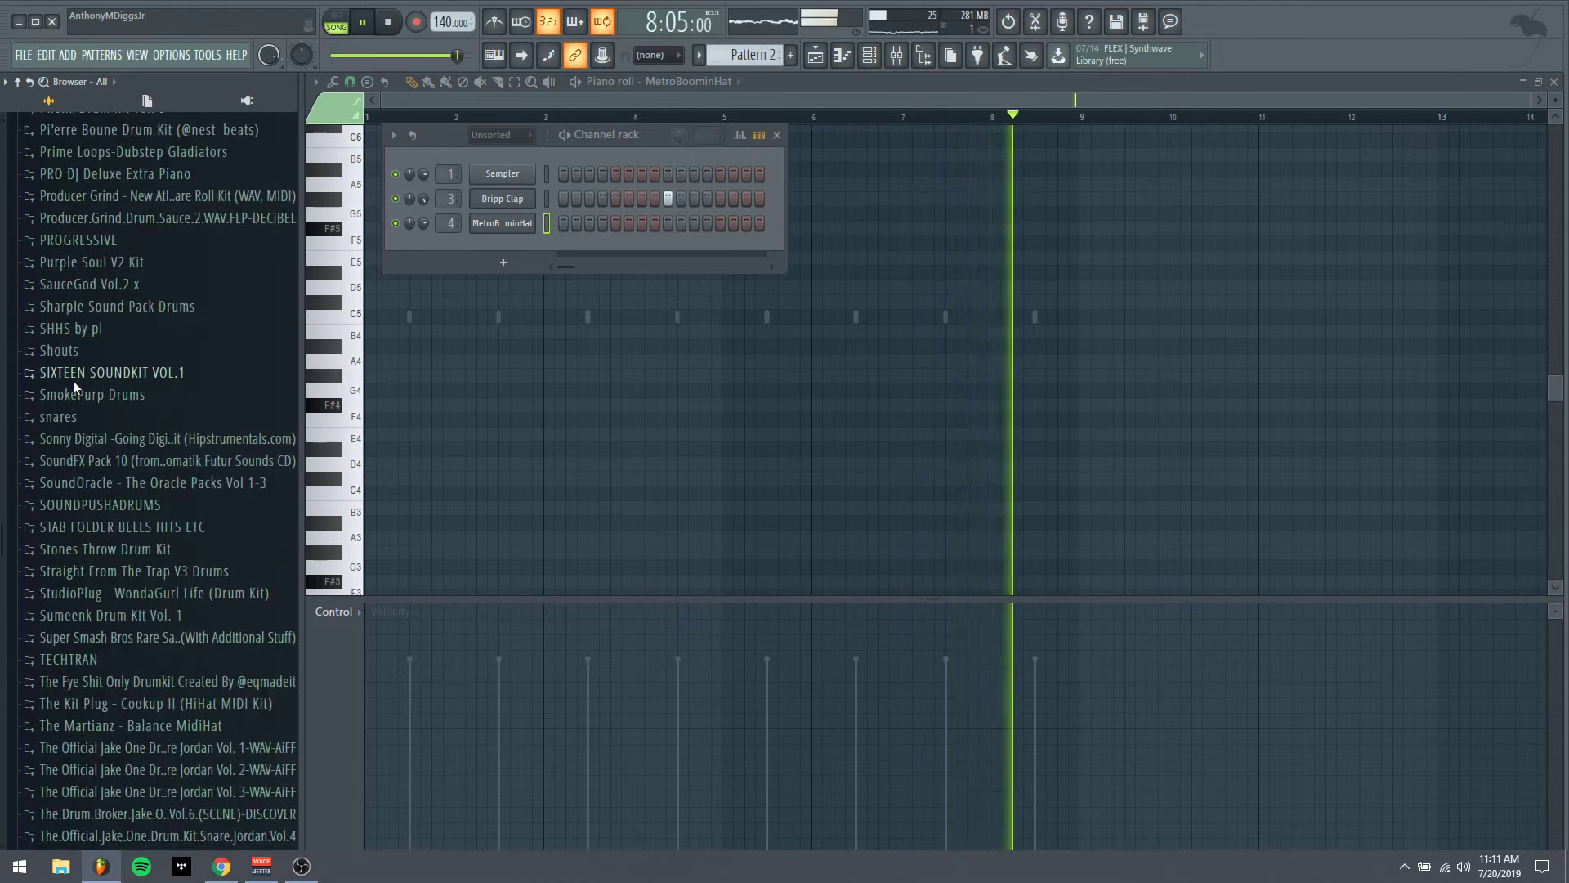
pyautogui.scroll(-10, 72, 381)
pyautogui.scroll(15, 72, 381)
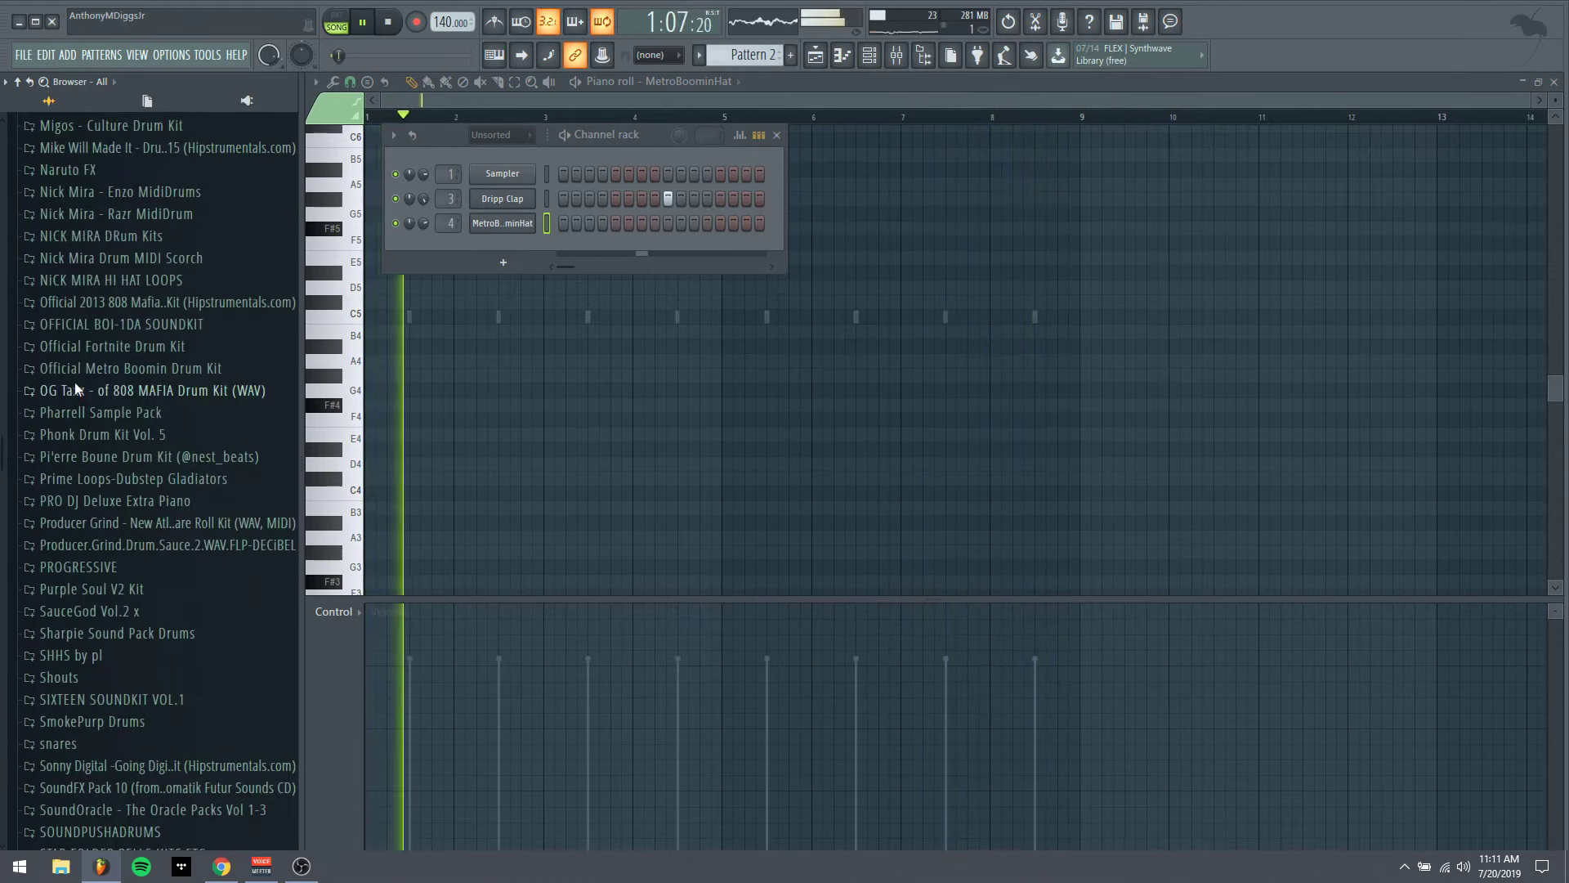
pyautogui.scroll(3, 75, 381)
pyautogui.click(107, 443)
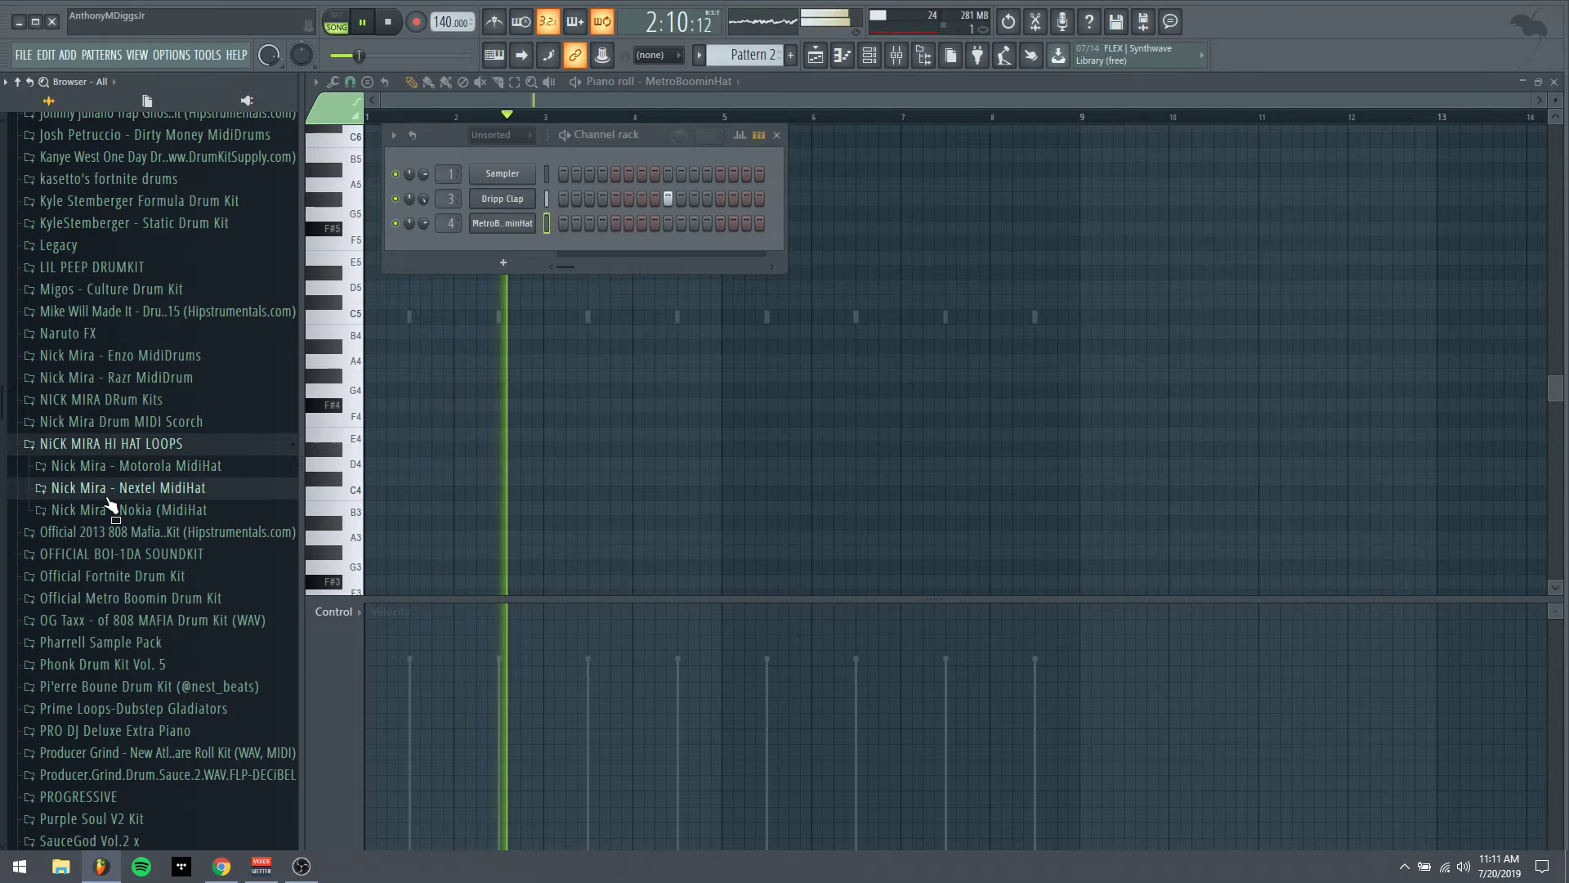
pyautogui.click(107, 495)
# Try the HH - Finessin MIDI loop on the MetroBoominHat channel and replace it with HH - General
pyautogui.moveTo(81, 507); pyautogui.dragTo(523, 233)
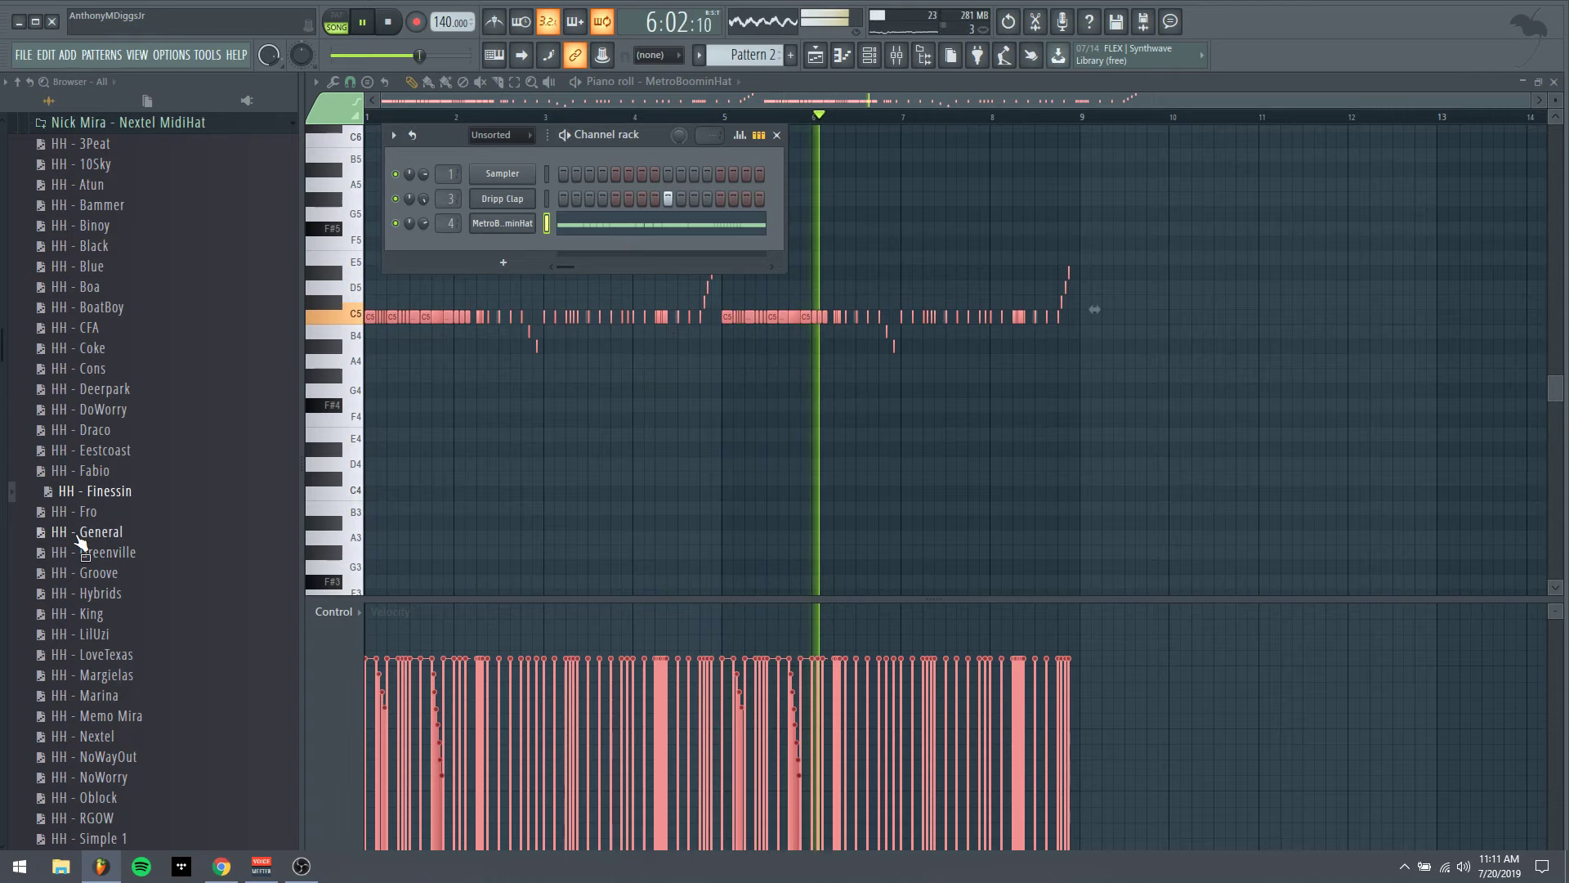
pyautogui.moveTo(81, 542); pyautogui.dragTo(558, 255)
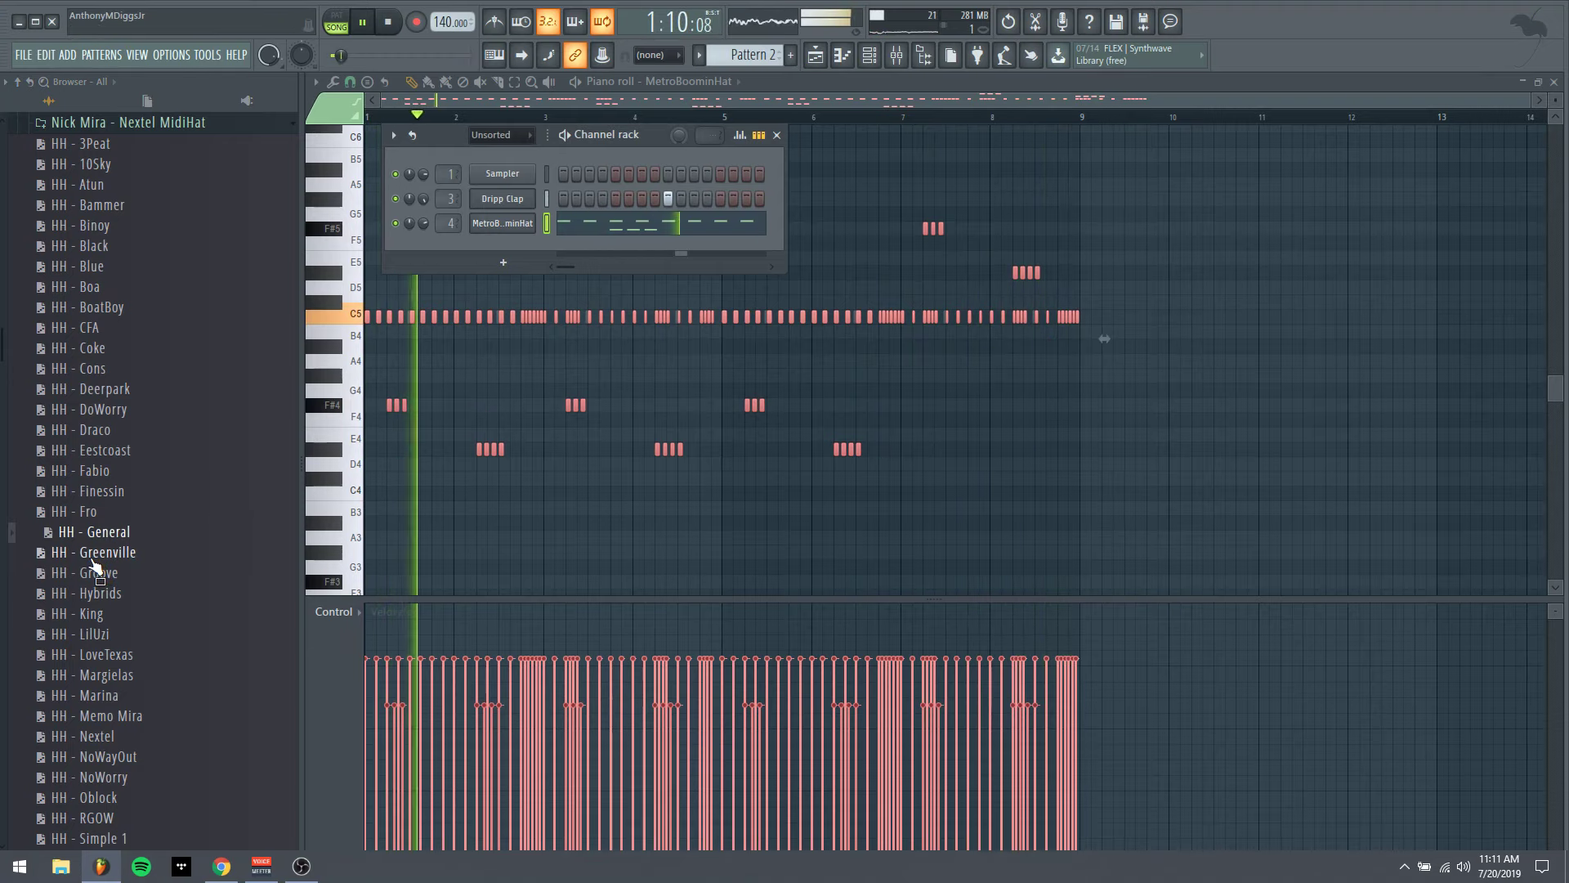
pyautogui.moveTo(632, 137); pyautogui.dragTo(706, 536)
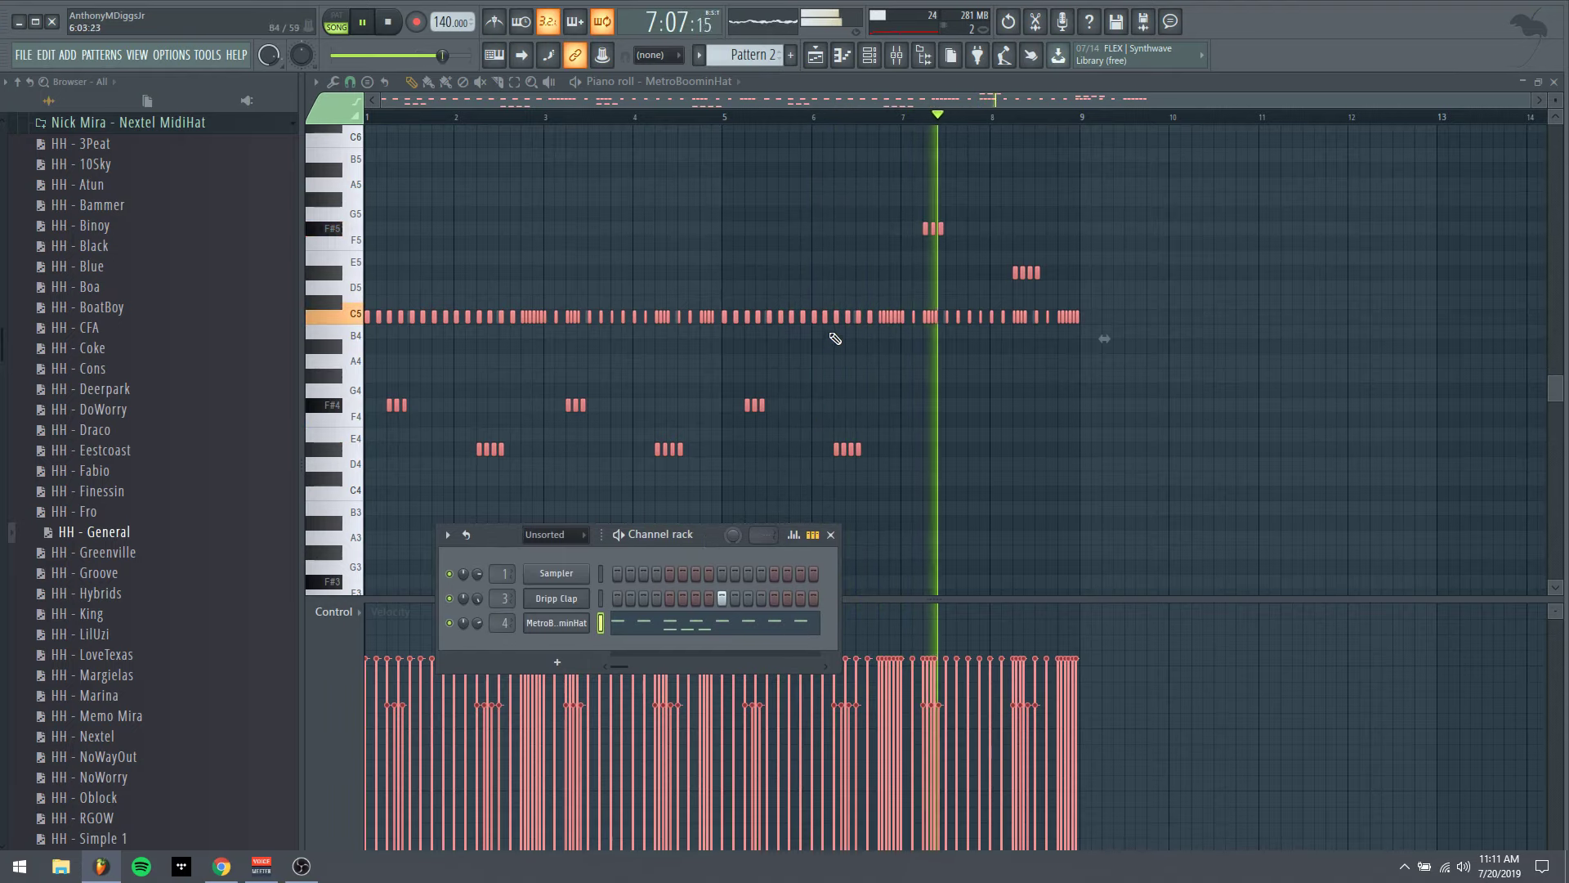
# Delete the high-pitched hat rolls in bars 7 and 8 and all remaining hi-hat notes from bar 5 onward
pyautogui.rightClick(936, 231)
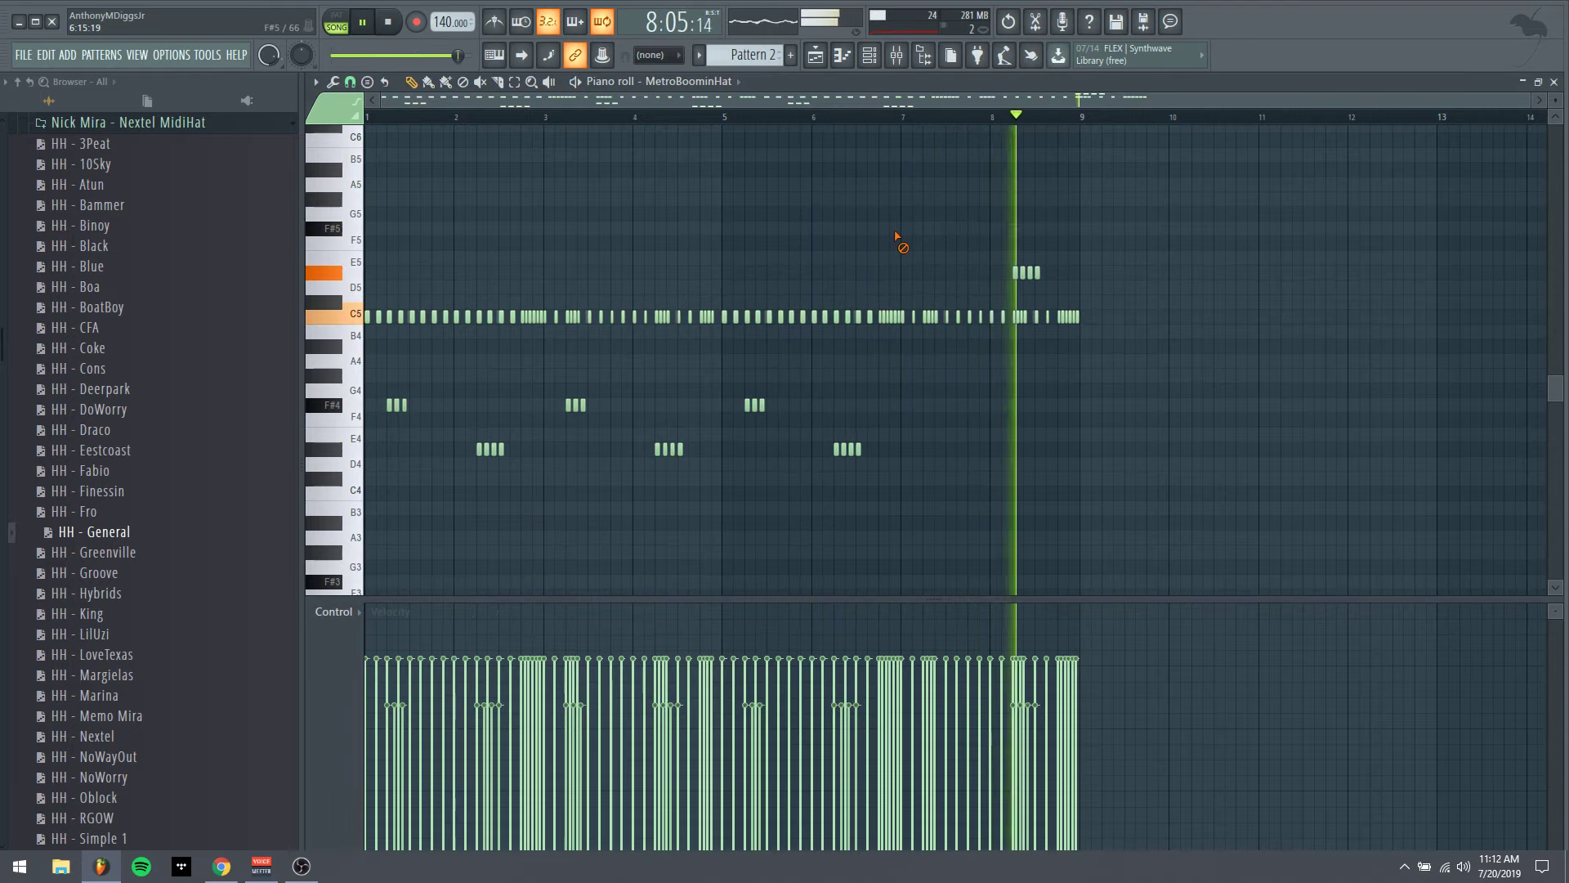
pyautogui.rightClick(1034, 273)
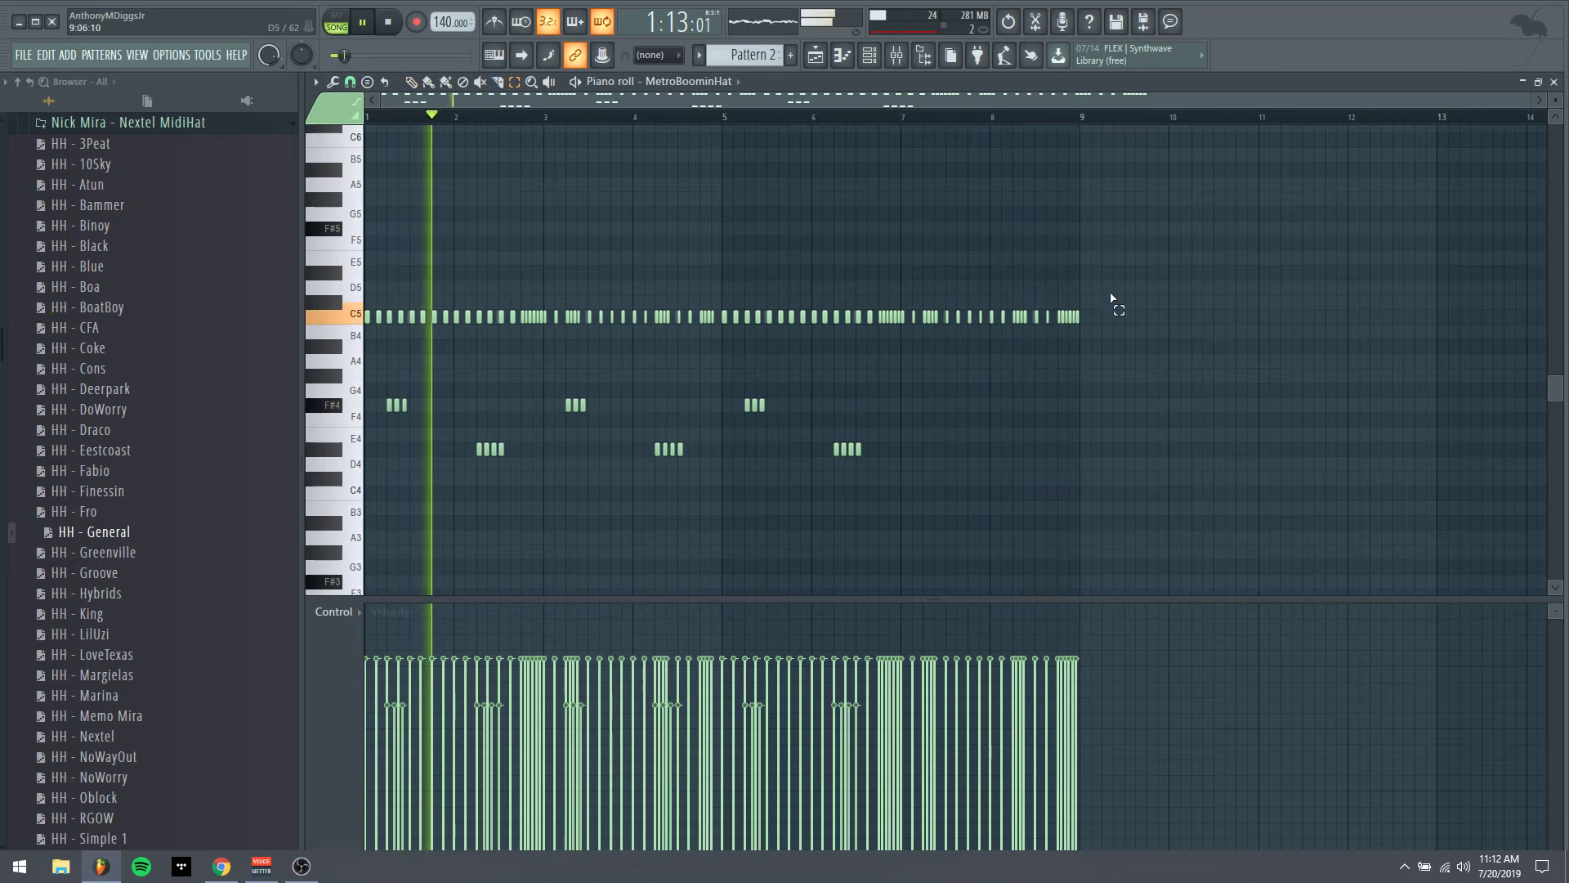
pyautogui.moveTo(1209, 267); pyautogui.dragTo(728, 566)
pyautogui.press('Delete')
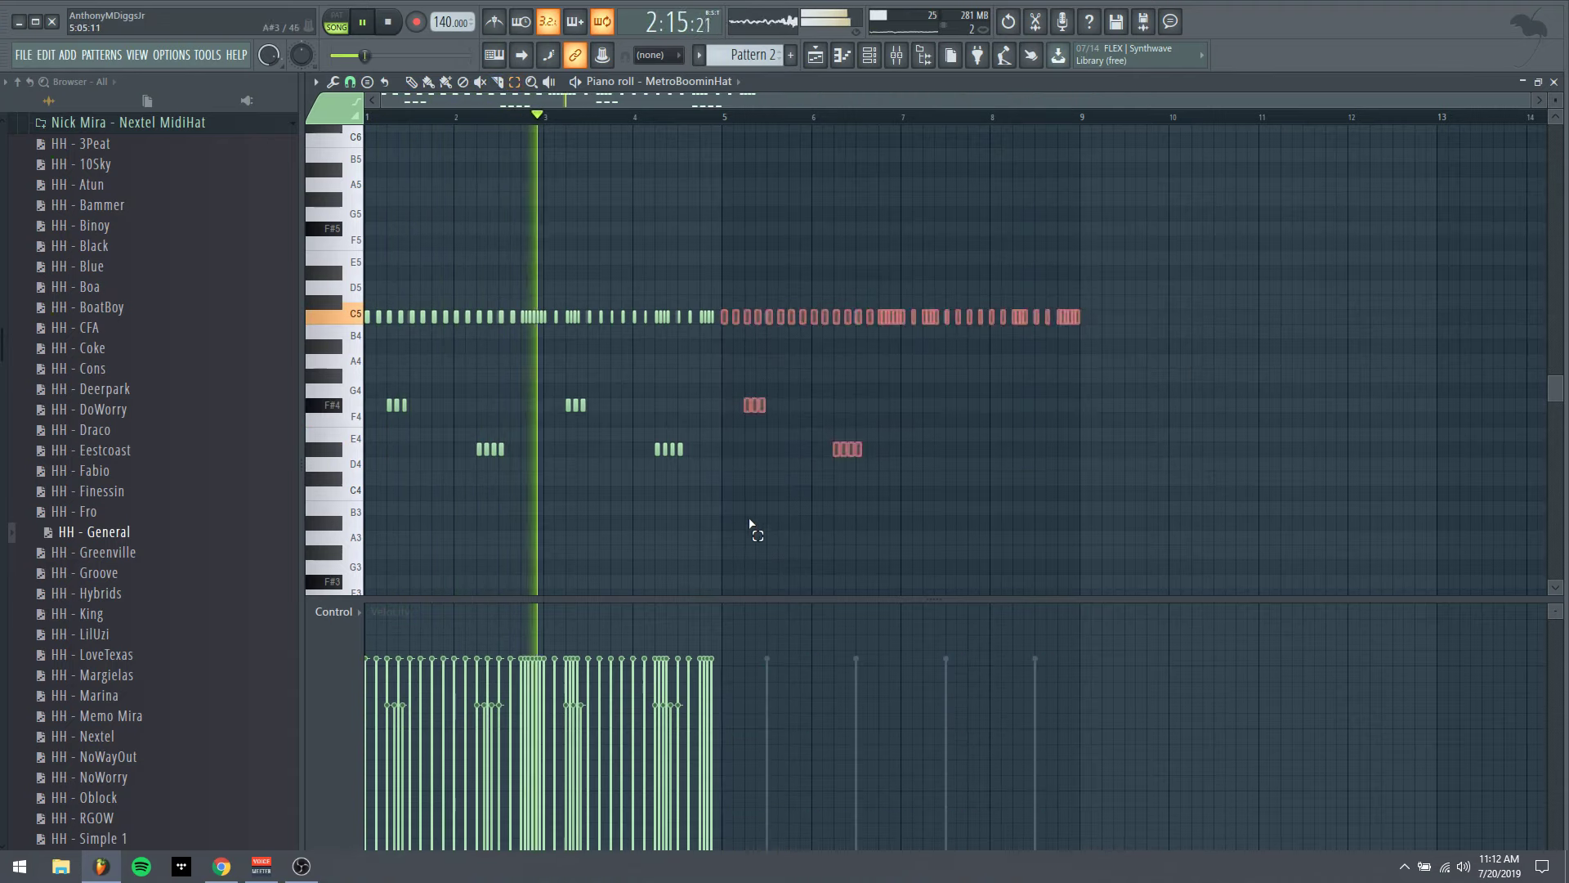
# Duplicate the hi-hat notes of bars 1 to 4 into bars 5 to 8 and close the piano roll
pyautogui.hotkey('ctrl', 'a')
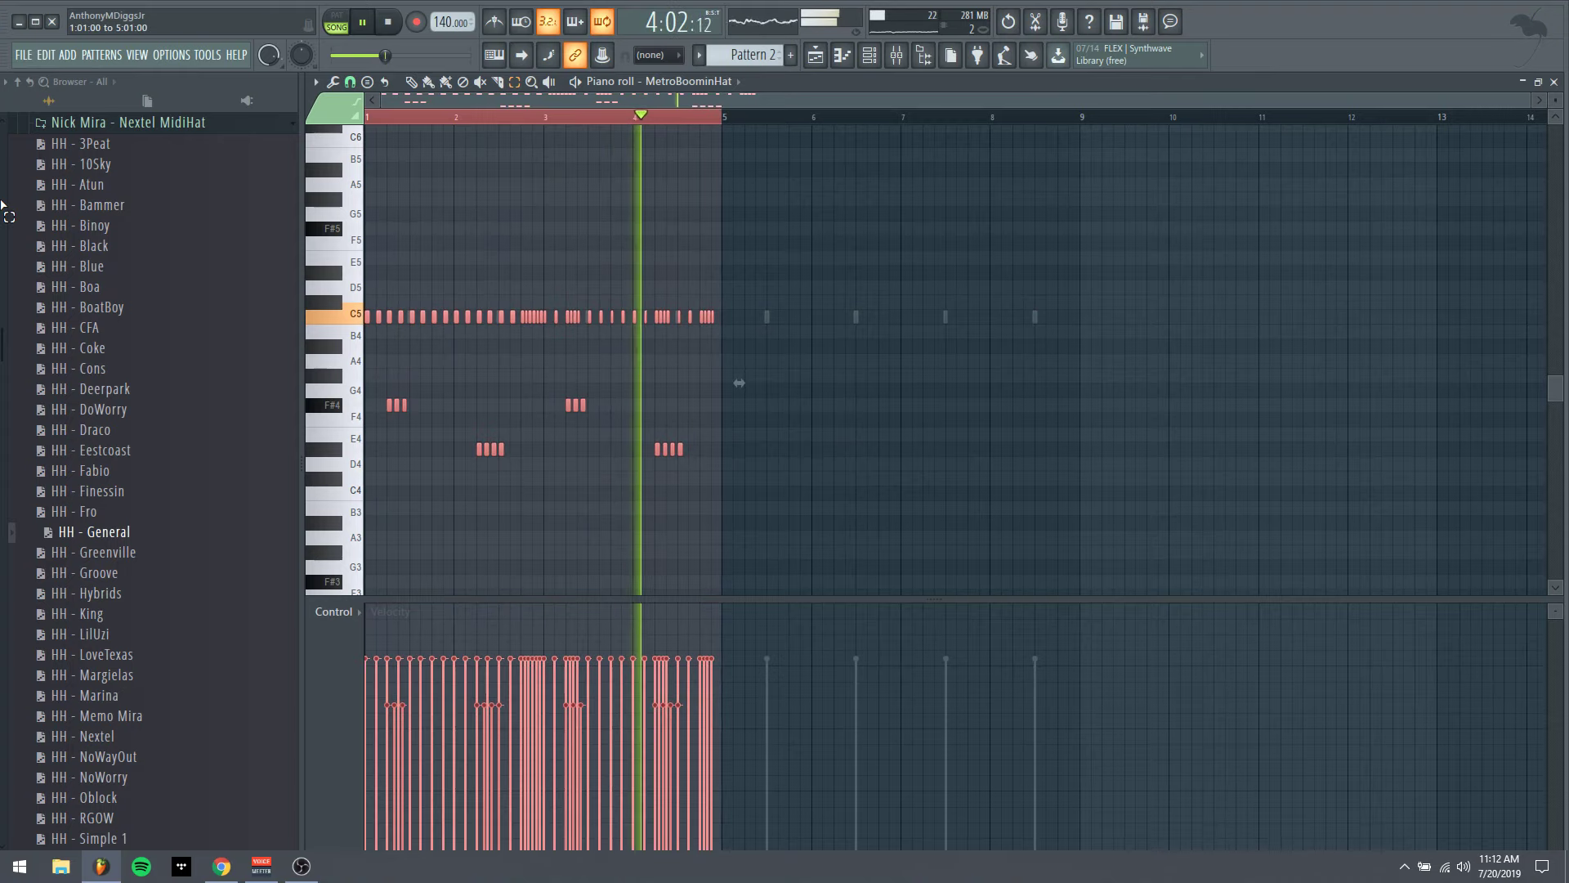
pyautogui.hotkey('ctrl', 'b')
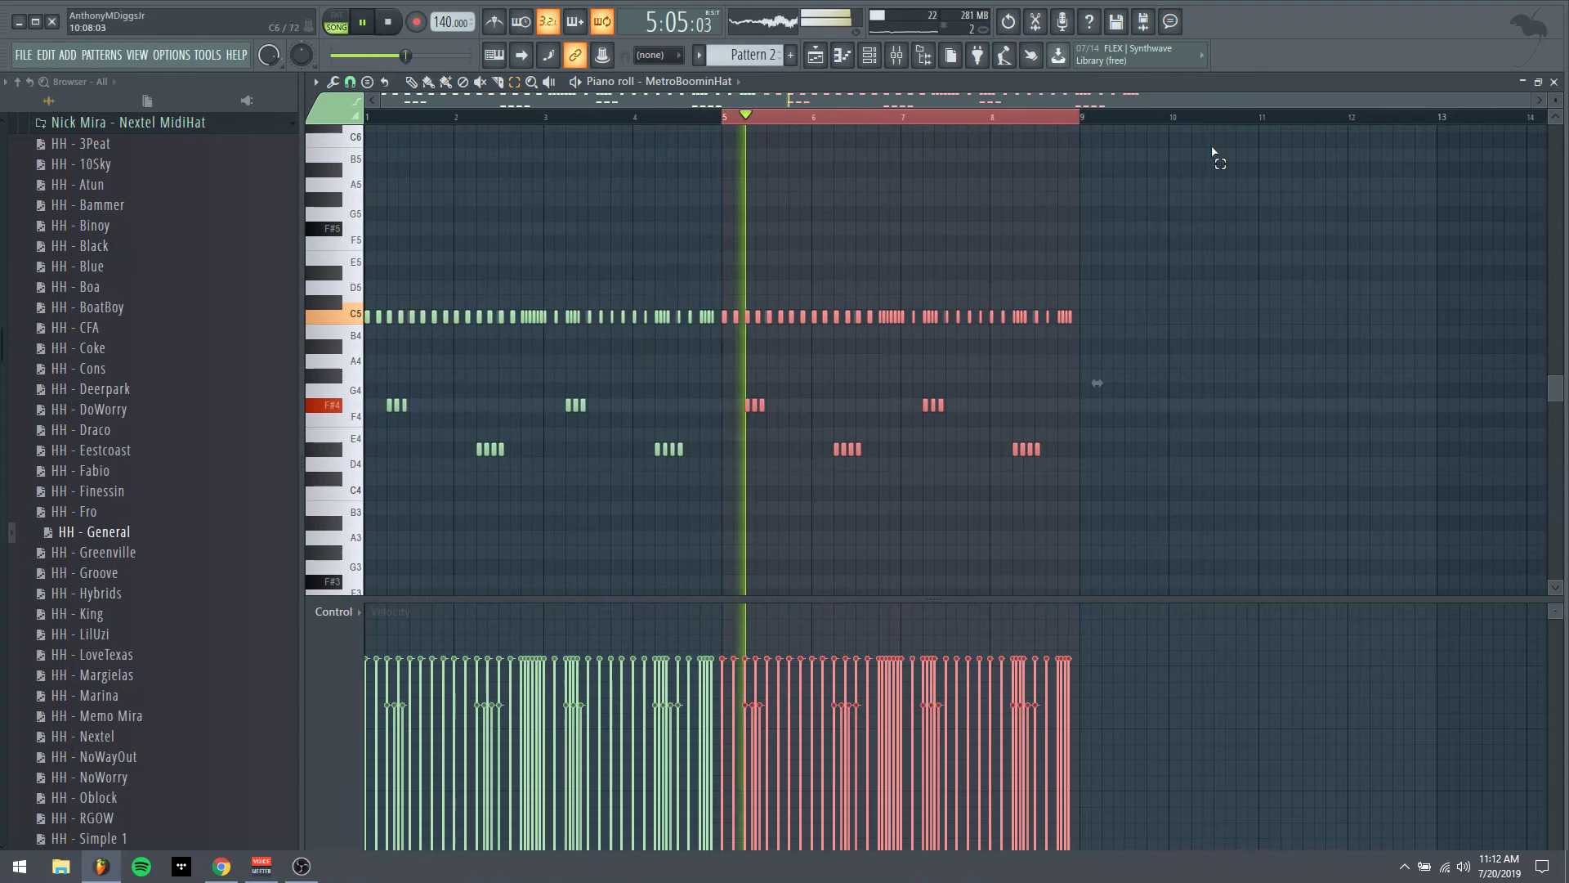
pyautogui.click(1556, 83)
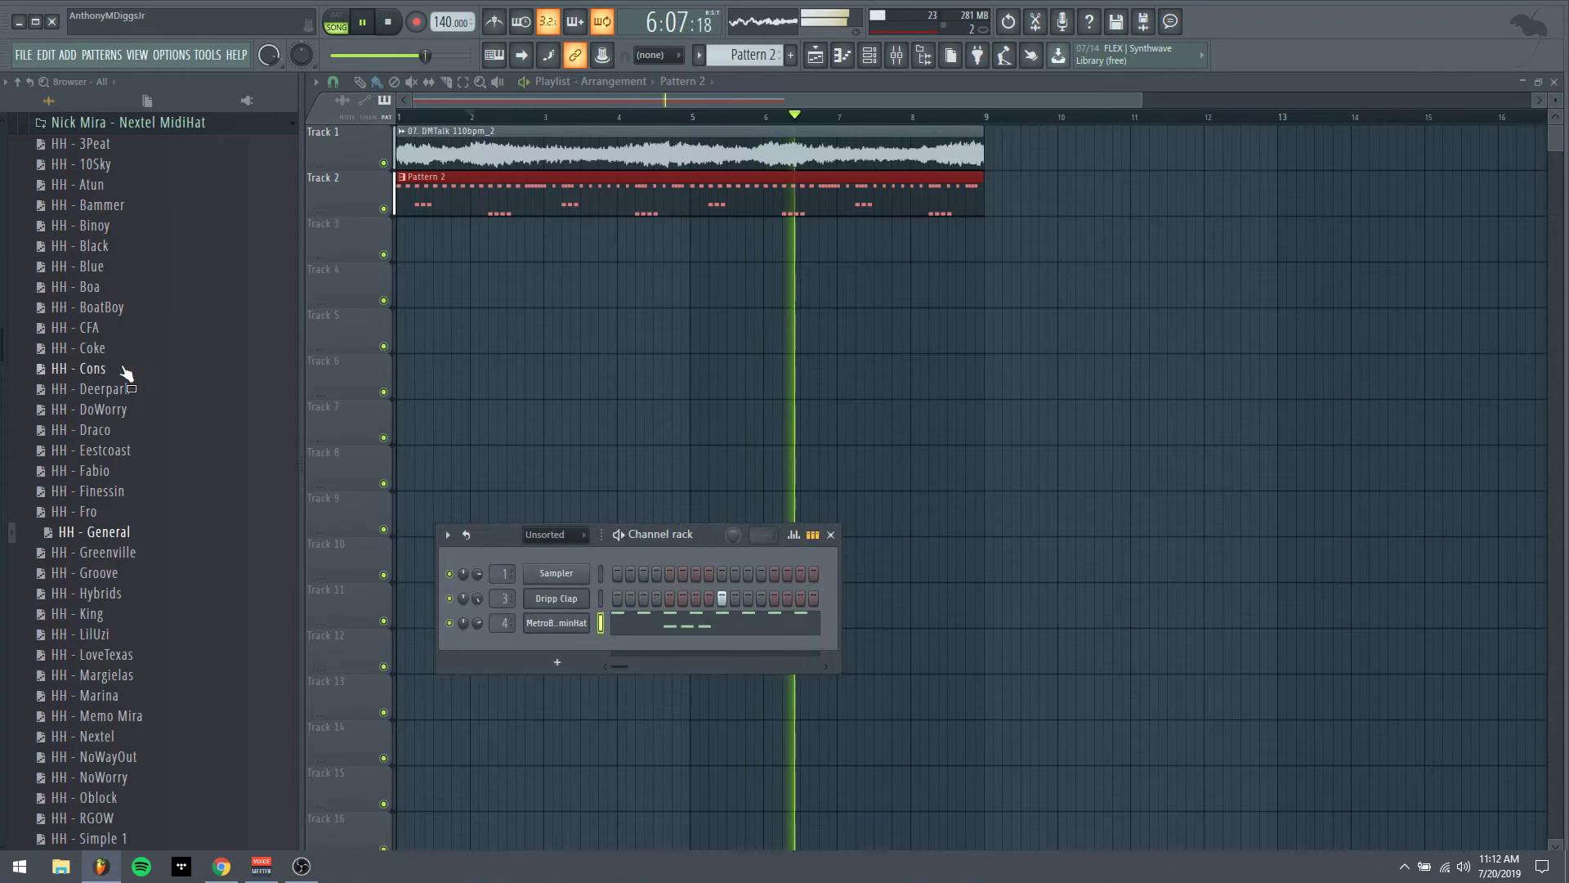
# Open the 808 folder inside the SOUNDPUSHADRUMS kit in the sample browser
pyautogui.click(72, 133)
pyautogui.scroll(15, 94, 327)
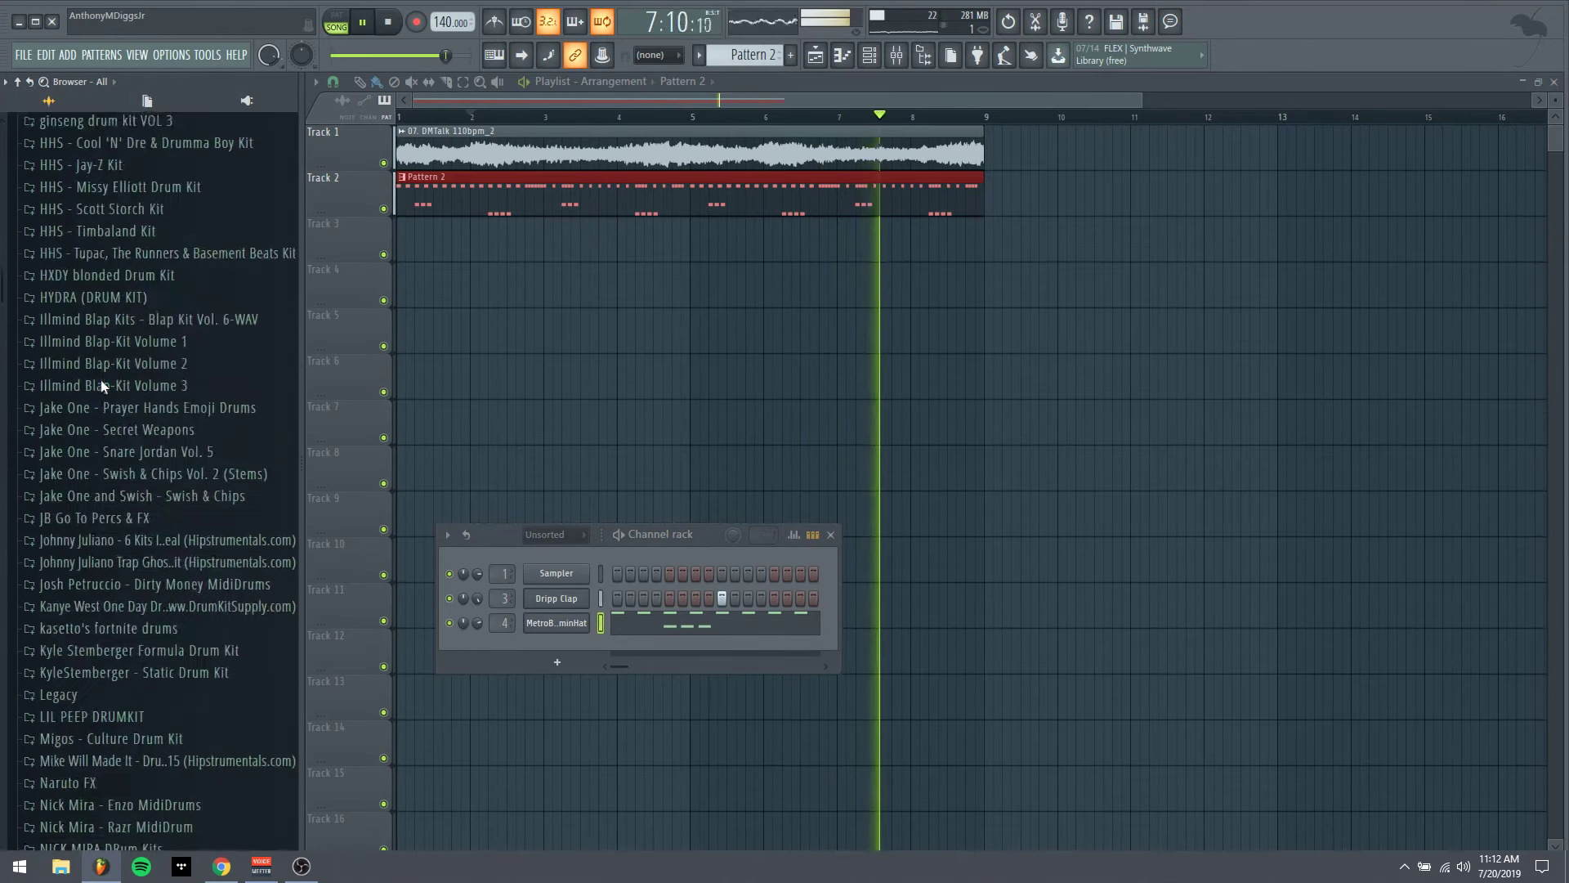
pyautogui.scroll(5, 98, 311)
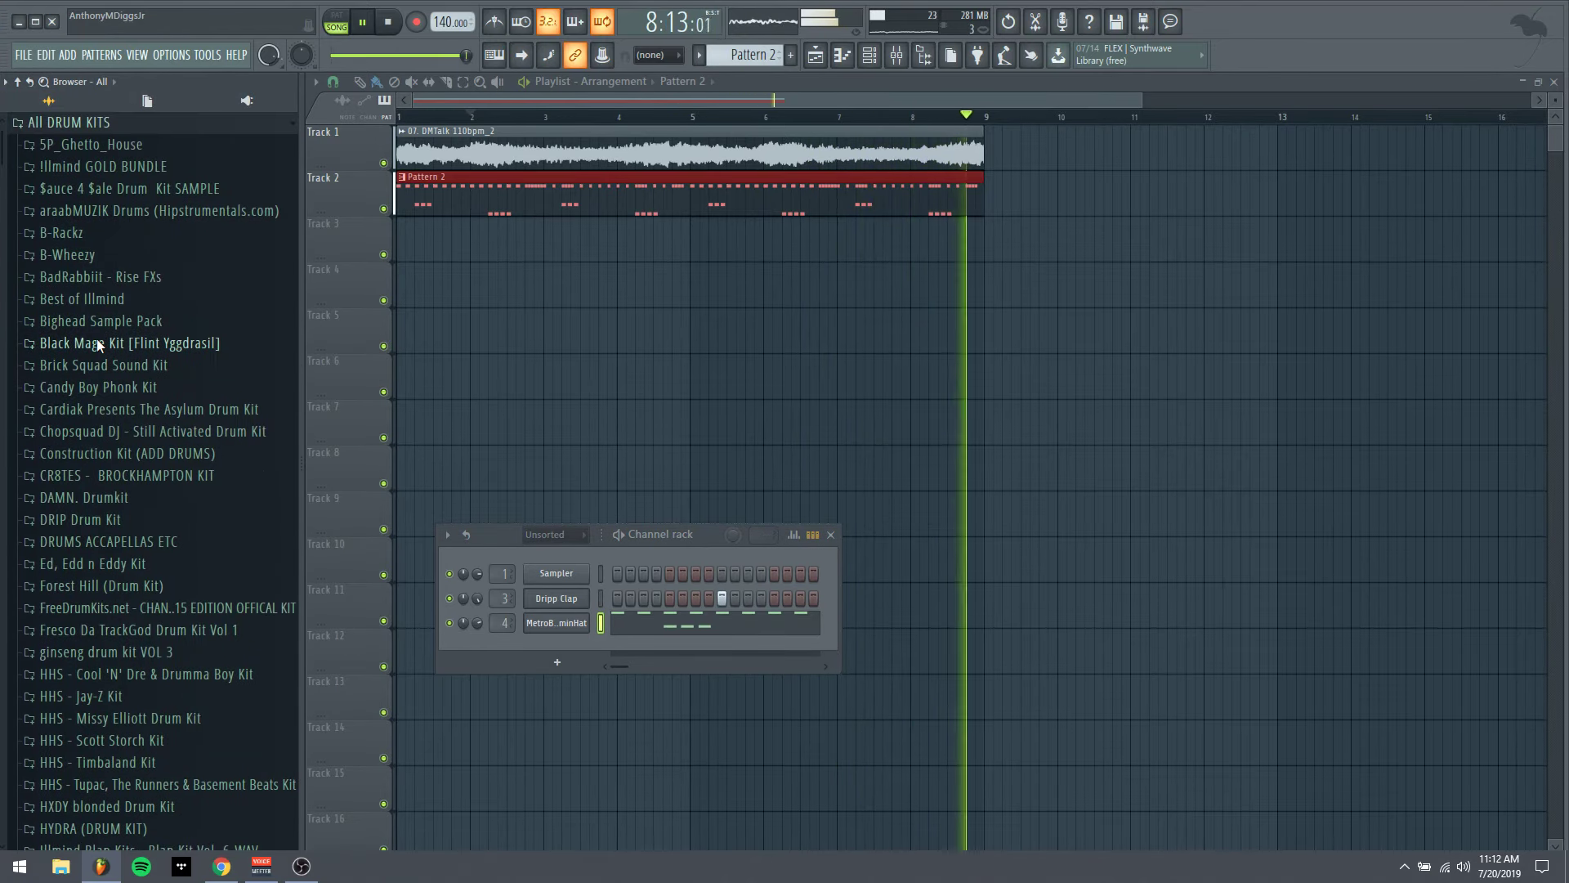
pyautogui.scroll(-20, 98, 362)
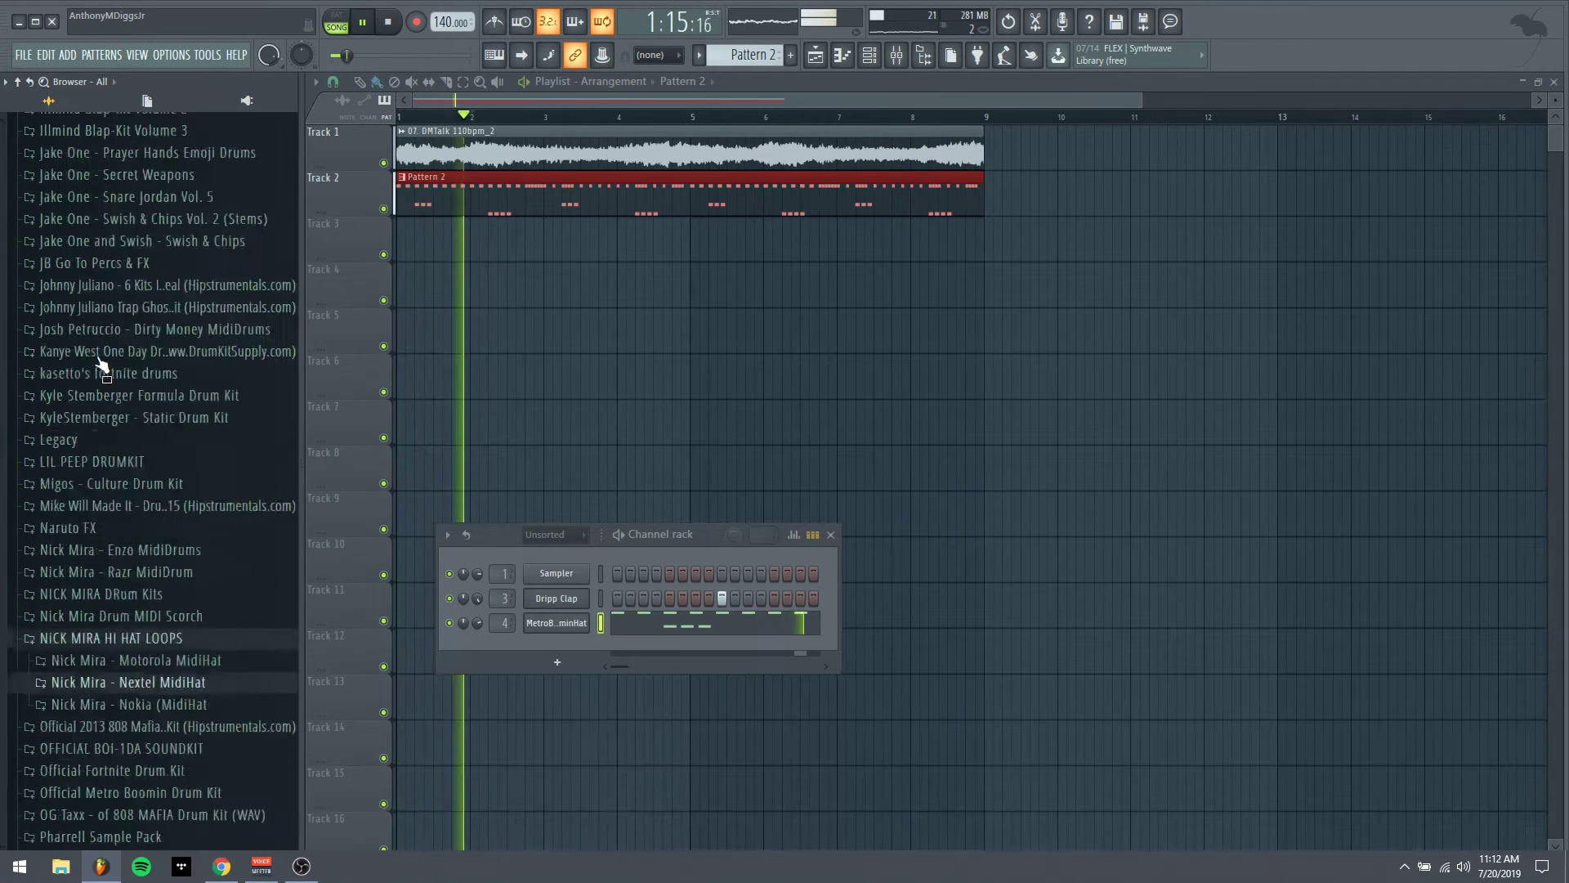
pyautogui.scroll(-5, 102, 384)
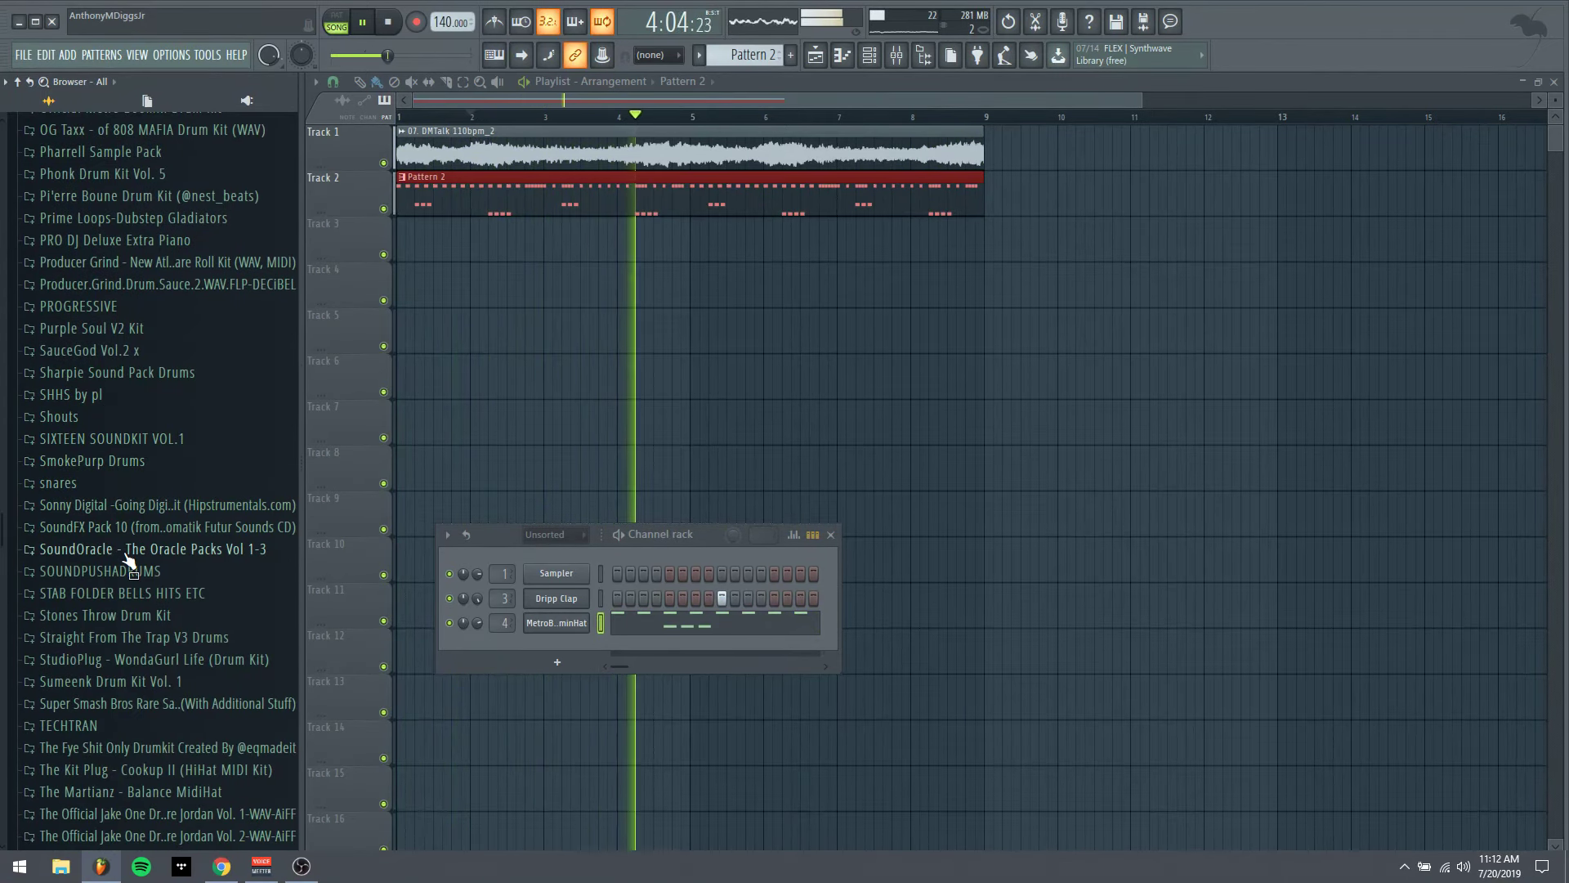
pyautogui.click(127, 563)
pyautogui.click(85, 149)
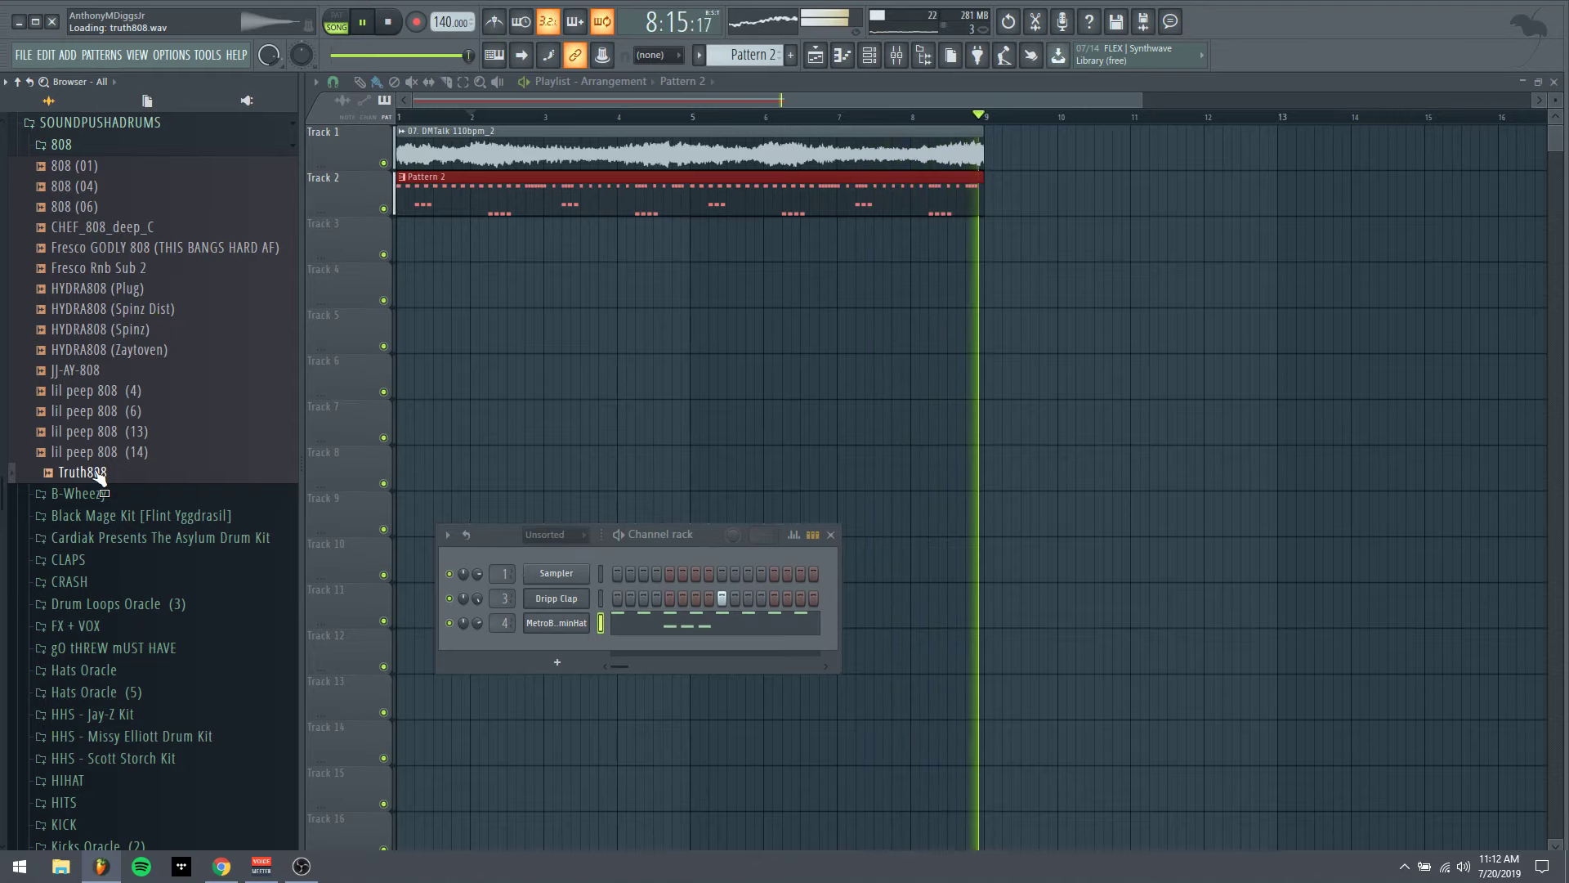
# Audition HYDRA808 (Zaytoven), then load Truth808 into a new channel assigned to mixer track 5
pyautogui.click(115, 351)
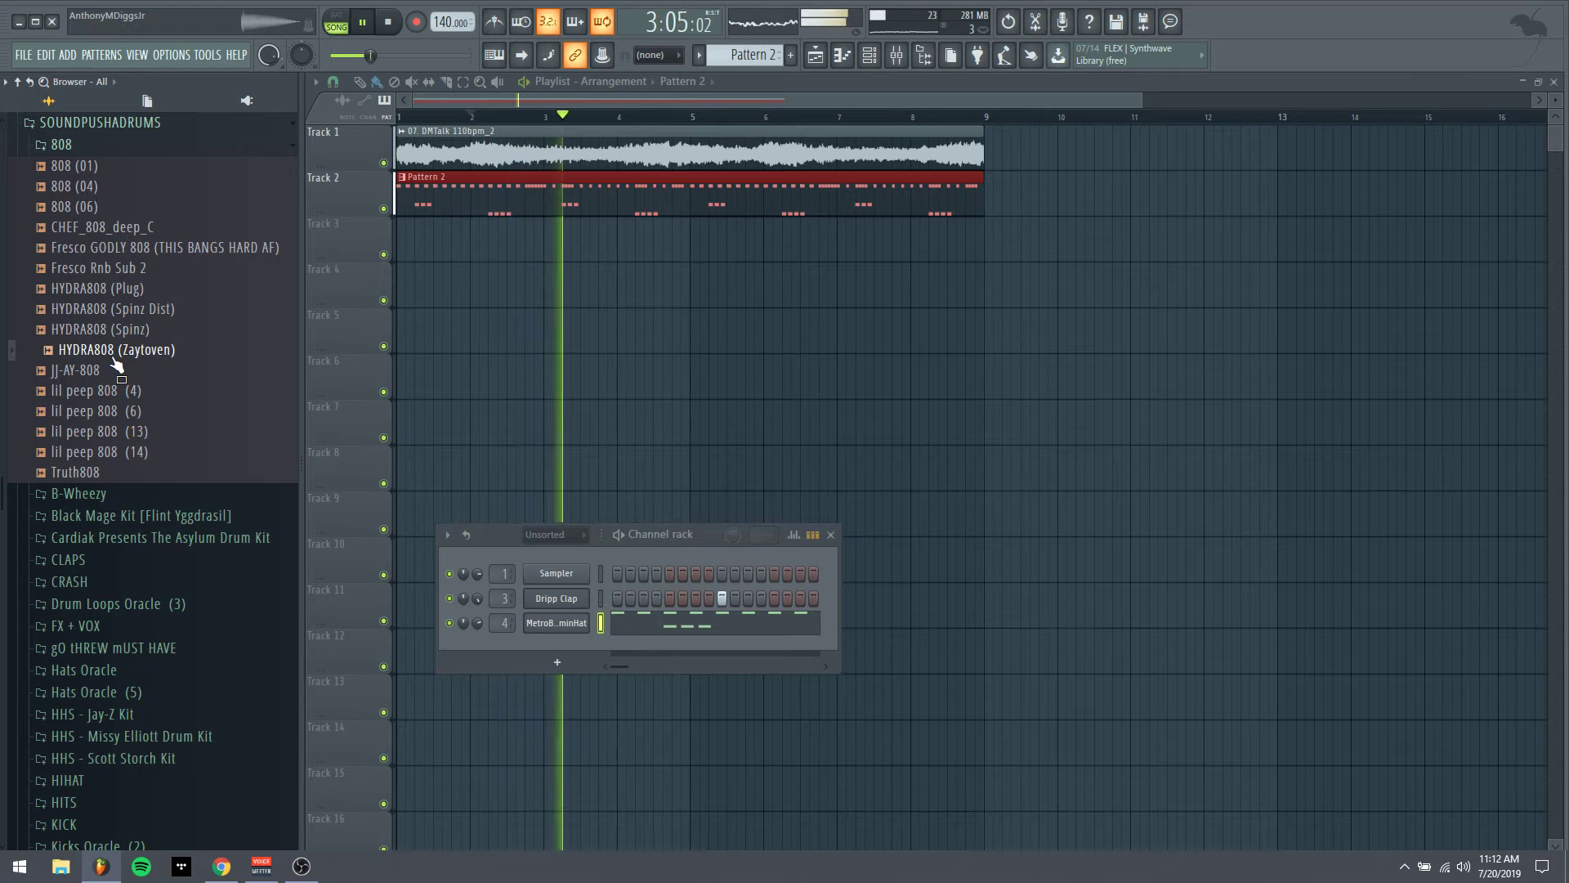
pyautogui.rightClick(98, 474)
pyautogui.click(156, 488)
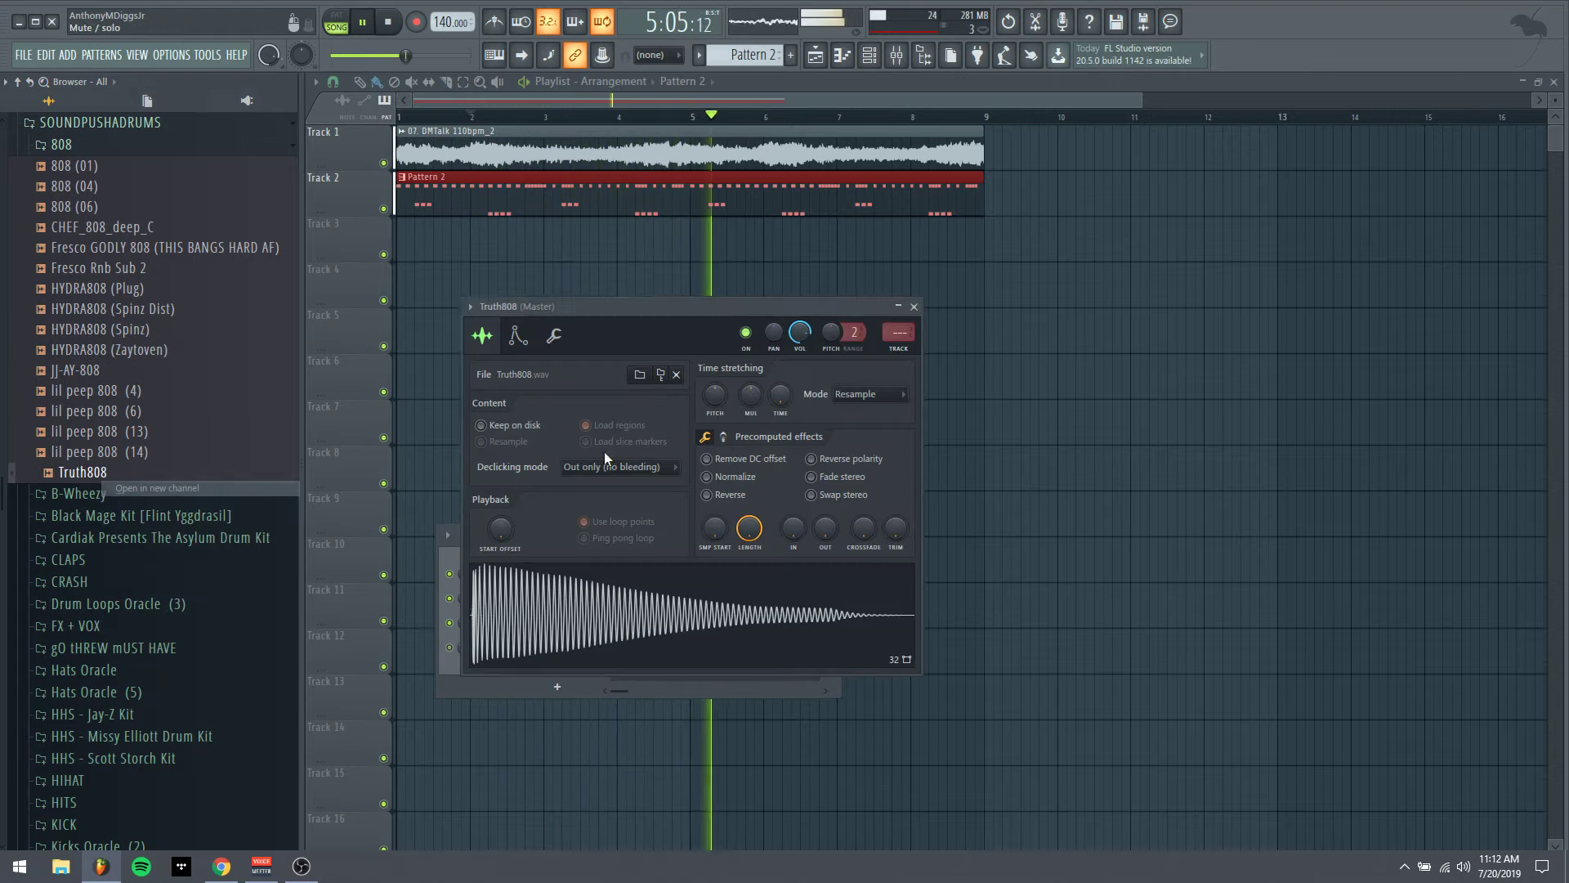
pyautogui.click(896, 346)
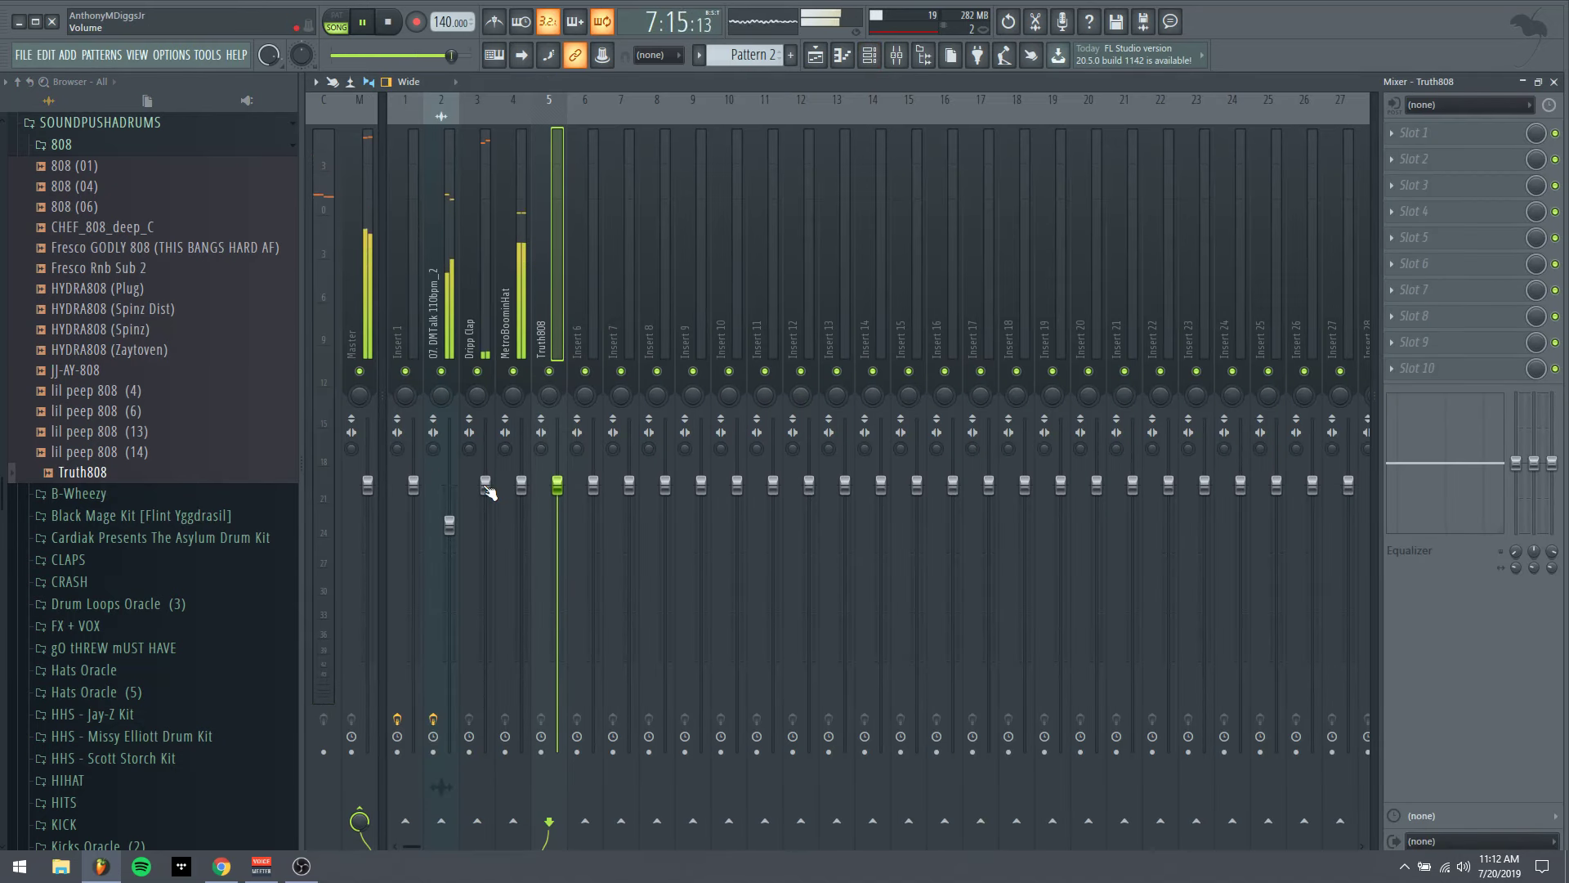
# Lower the mixer levels of Dripp Clap, MetroBoominHat and the DMTalk sample, bringing DMTalk to about 40%
pyautogui.moveTo(520, 490); pyautogui.dragTo(486, 574)
pyautogui.moveTo(448, 524); pyautogui.dragTo(449, 650)
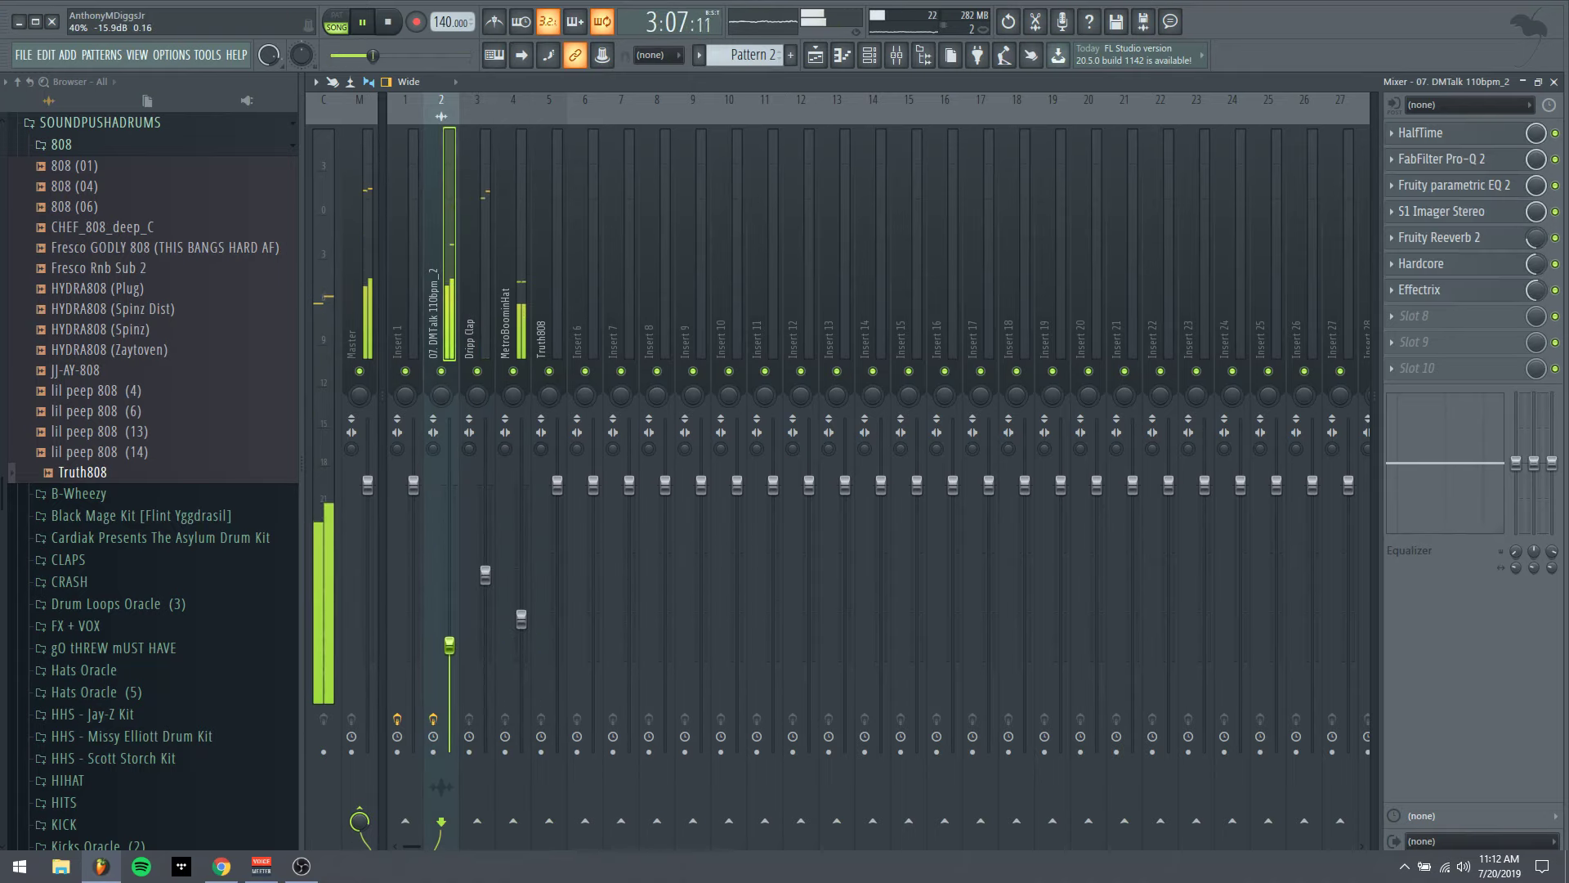
pyautogui.moveTo(449, 650); pyautogui.dragTo(449, 642)
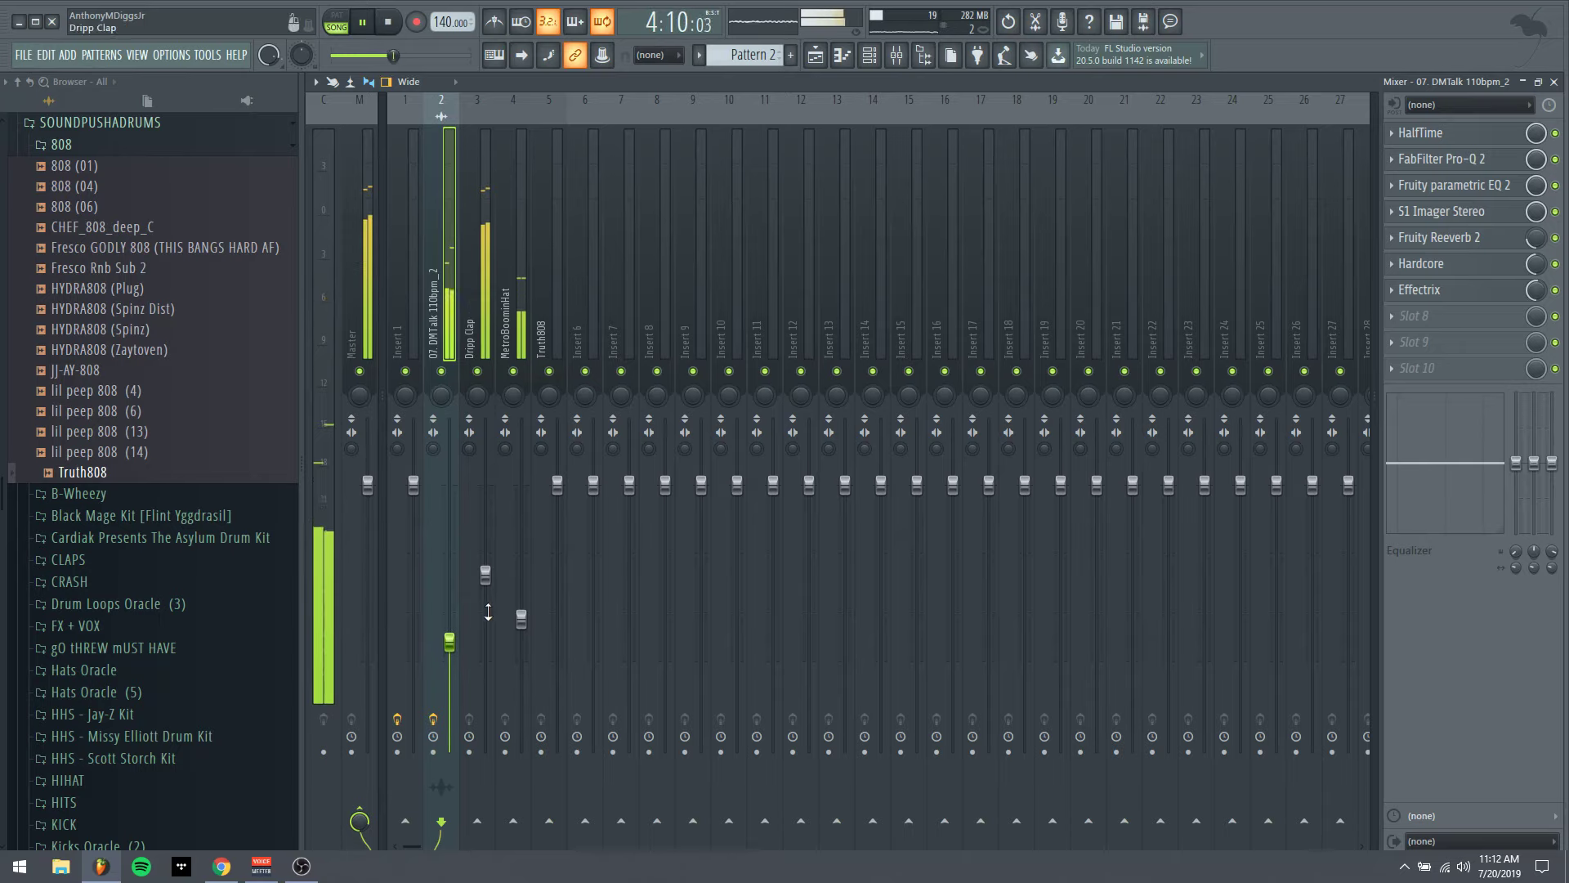
pyautogui.moveTo(485, 575); pyautogui.dragTo(521, 635)
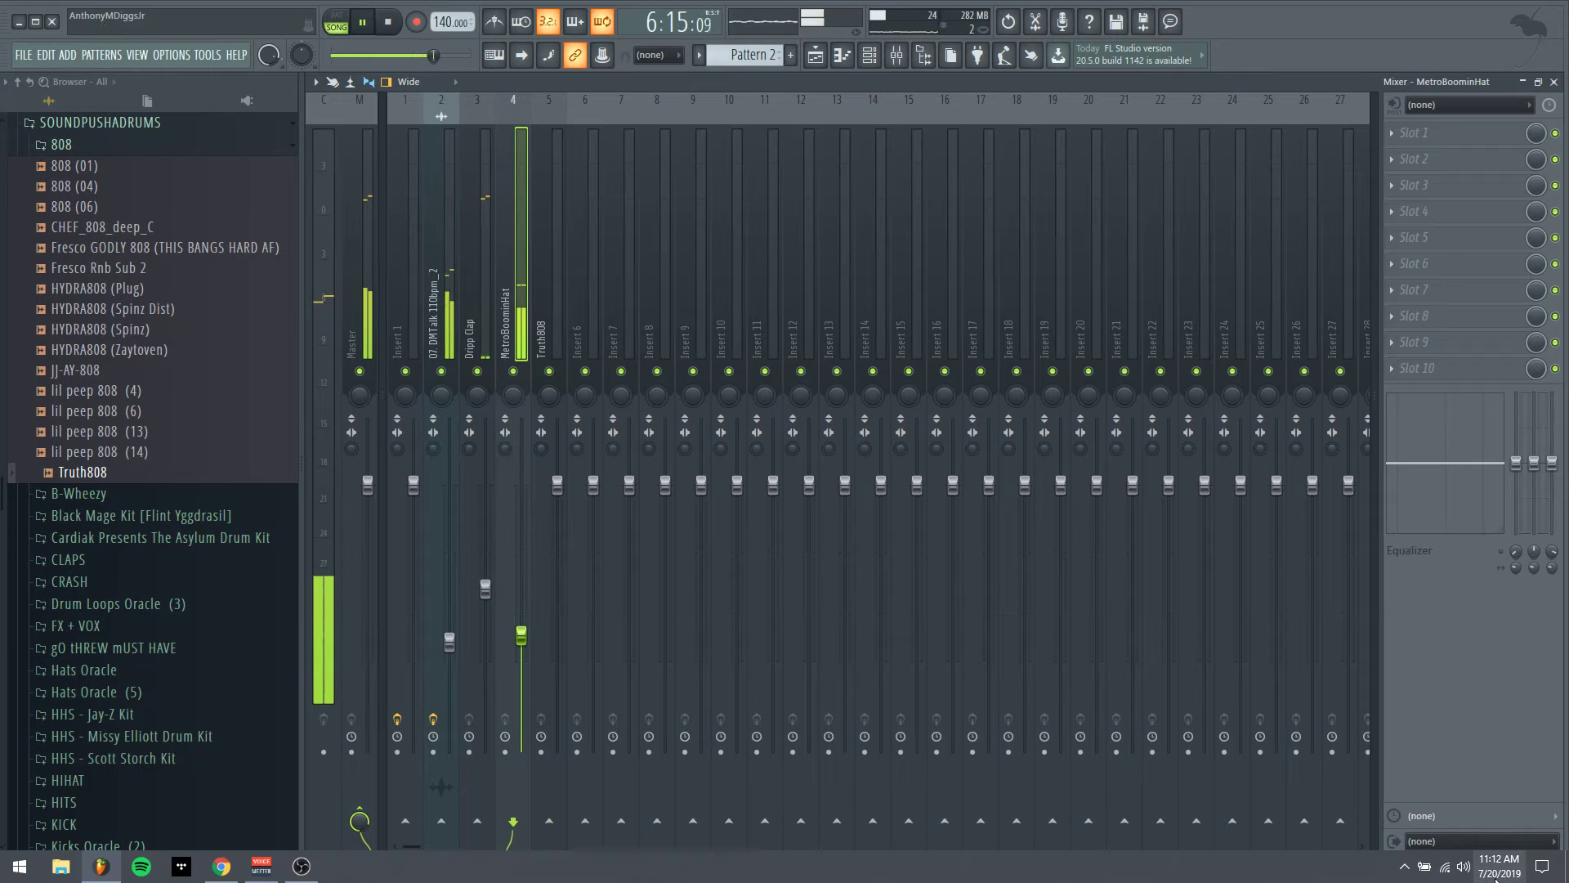
# Set the Windows output volume to 81 and resume song playback
pyautogui.click(1463, 866)
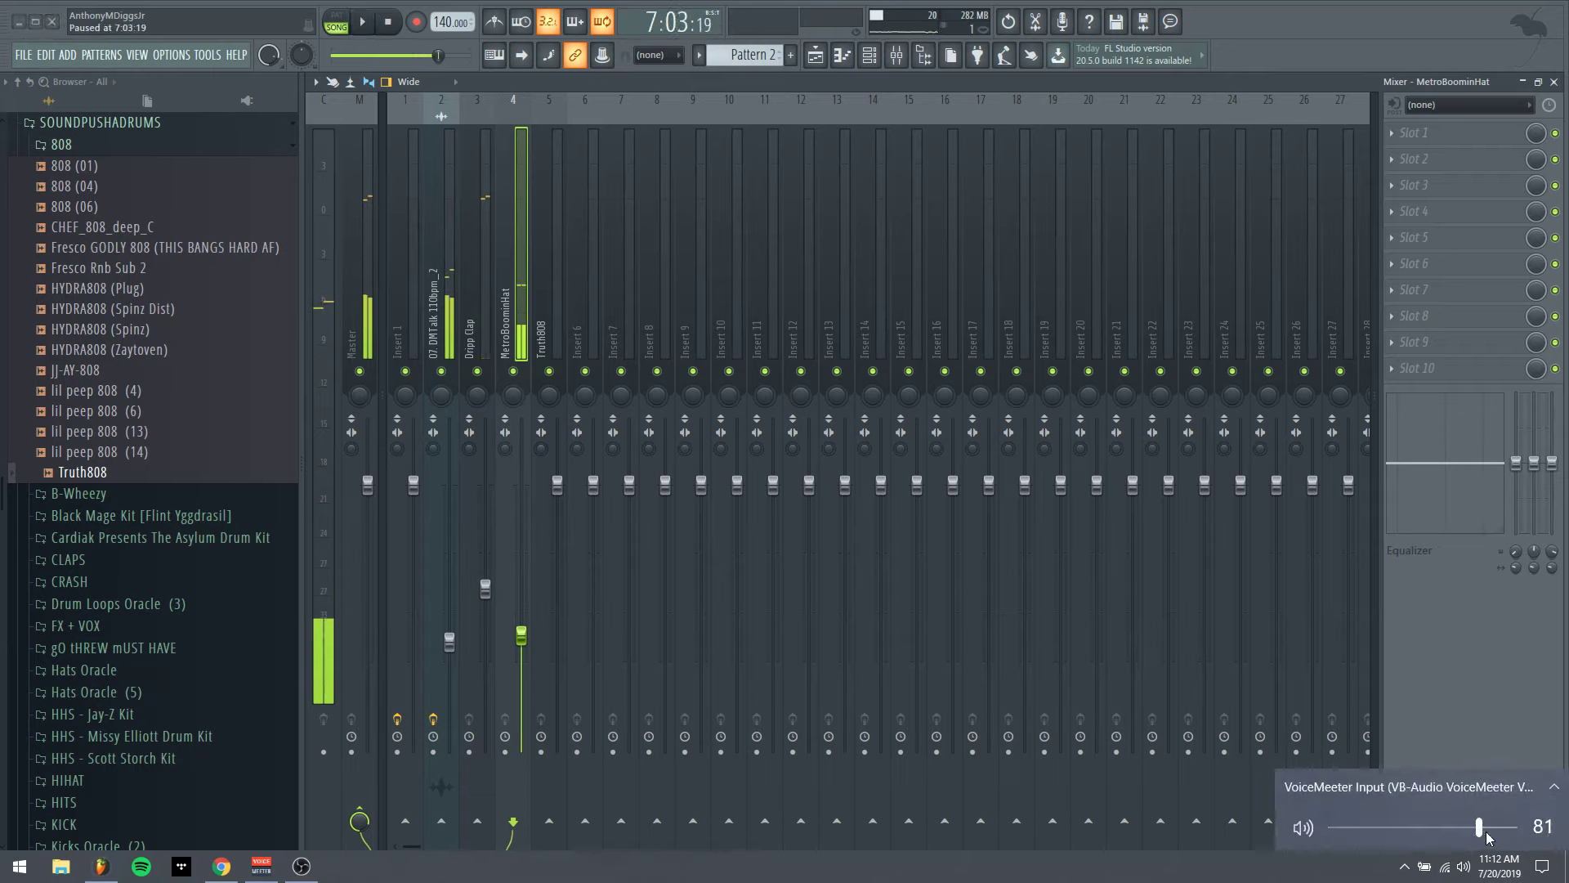
pyautogui.click(841, 75)
pyautogui.press('space')
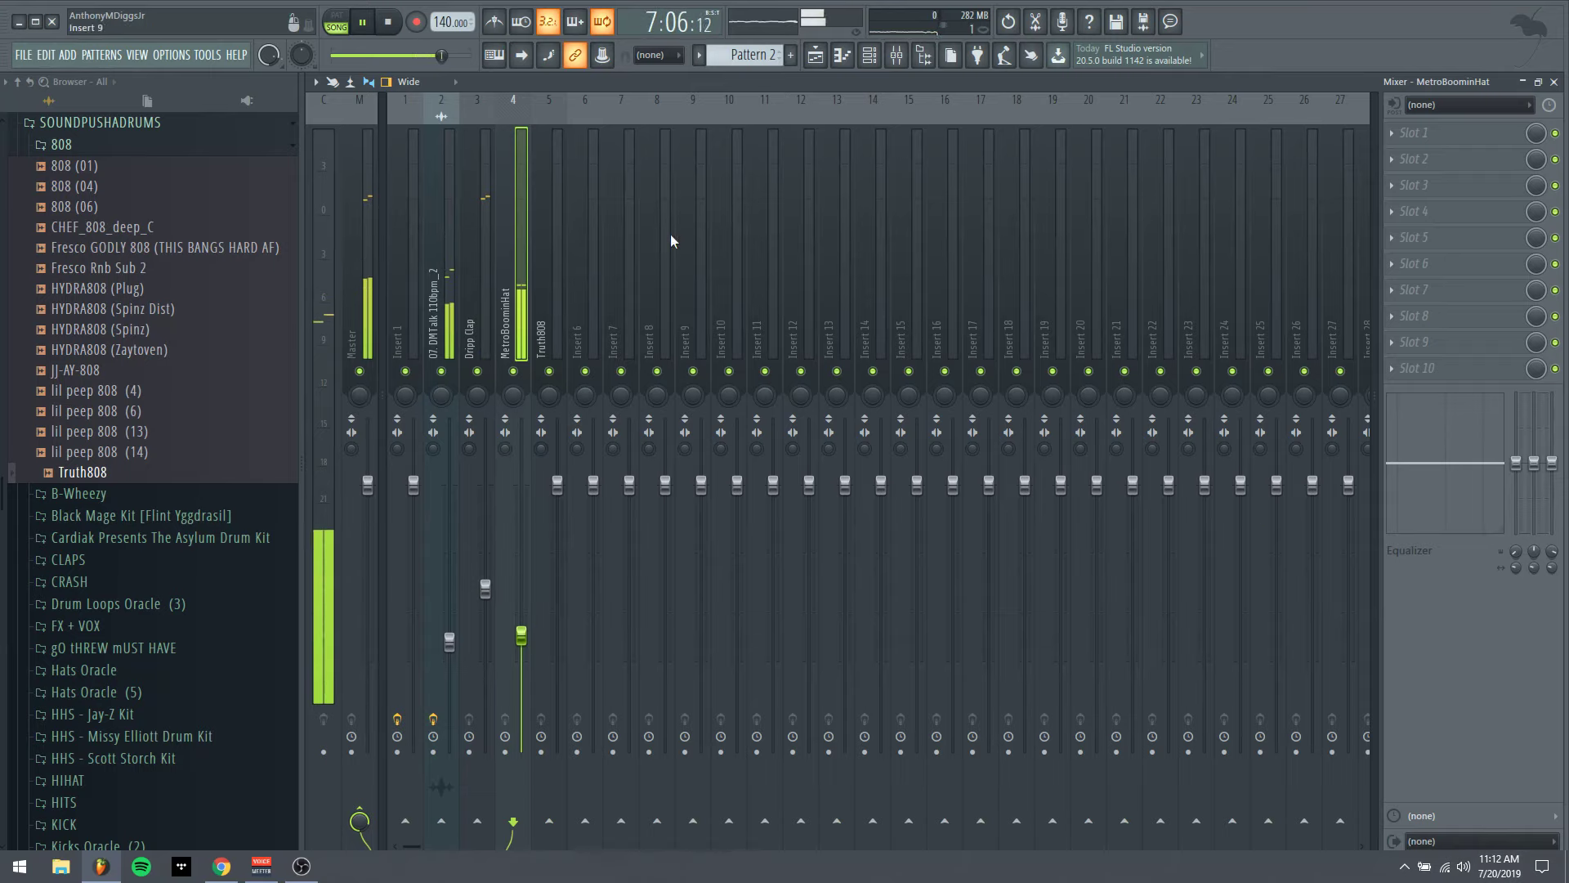
# Raise the DMTalk sample's mixer level to about 47% and nudge the MetroBoominHat level up slightly
pyautogui.moveTo(449, 639); pyautogui.dragTo(449, 623)
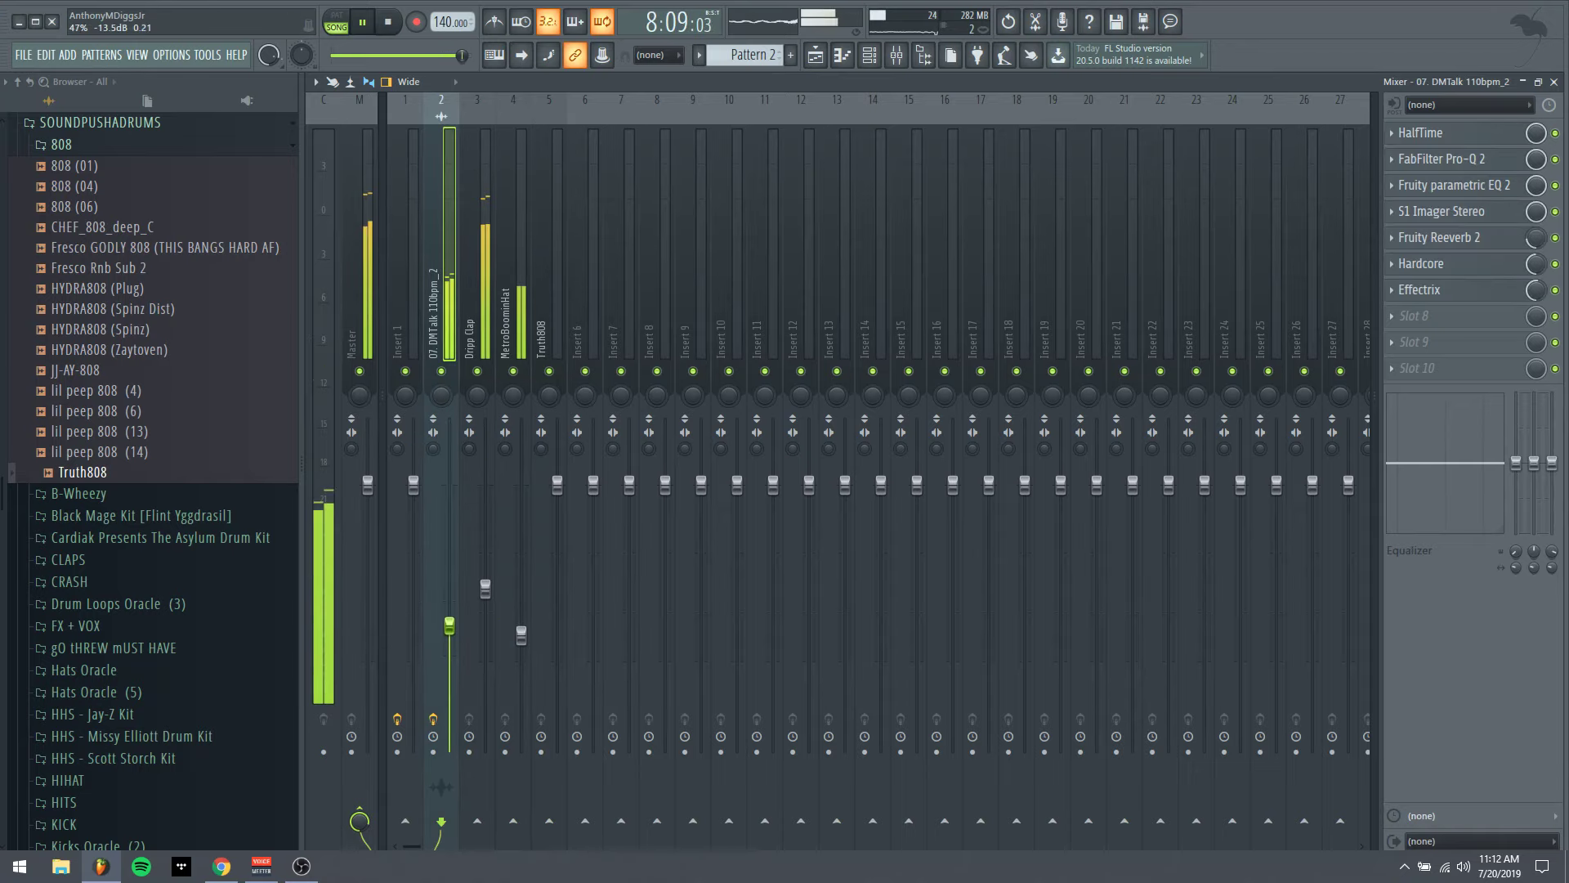
pyautogui.click(486, 588)
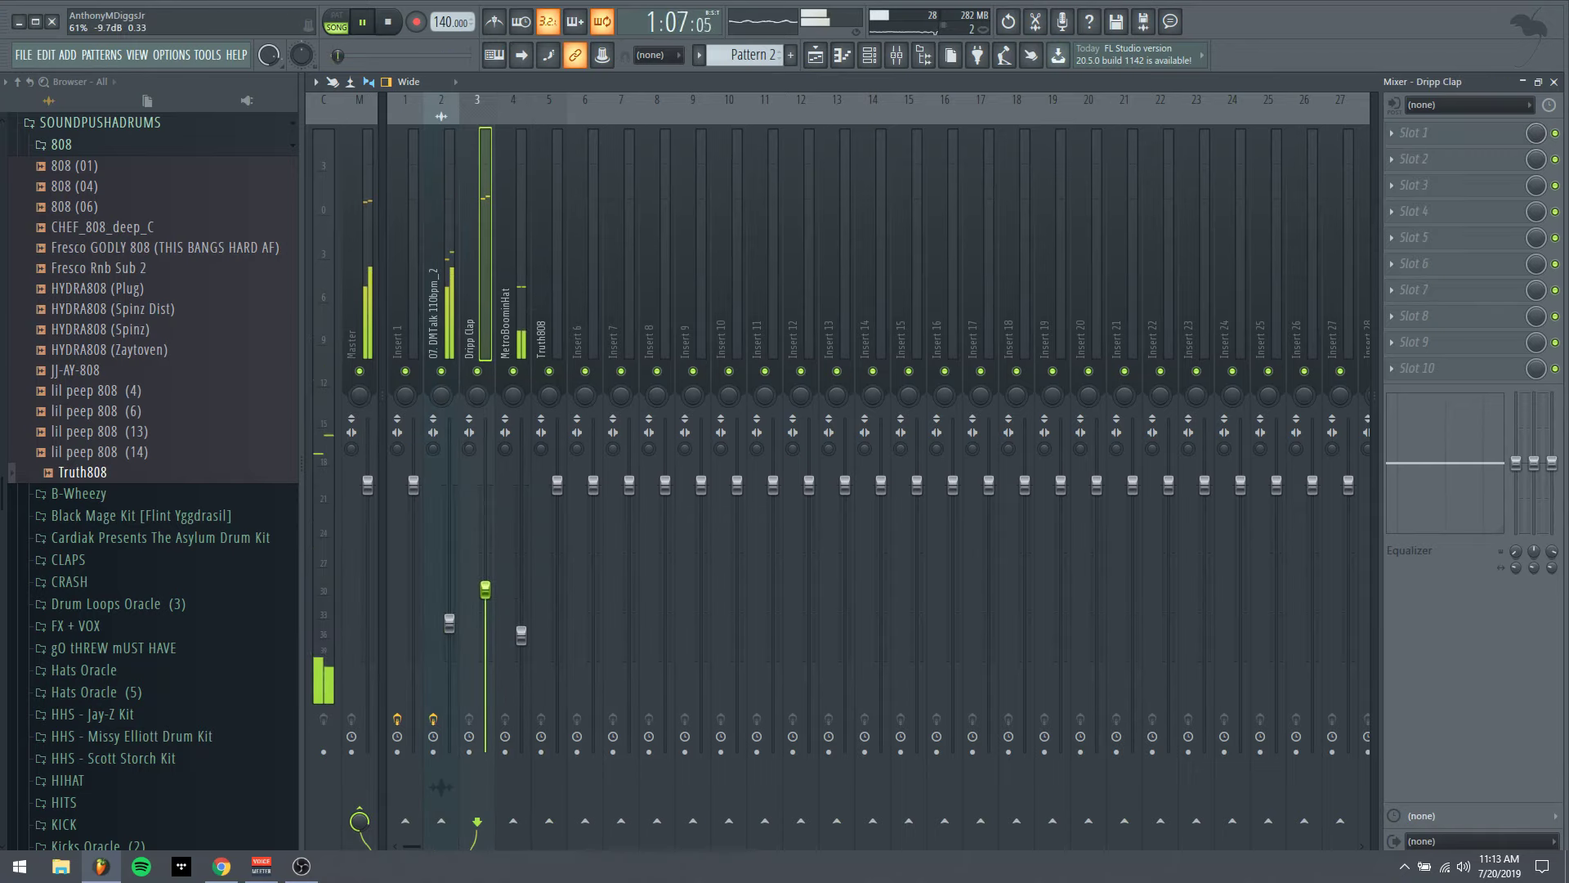
pyautogui.click(521, 634)
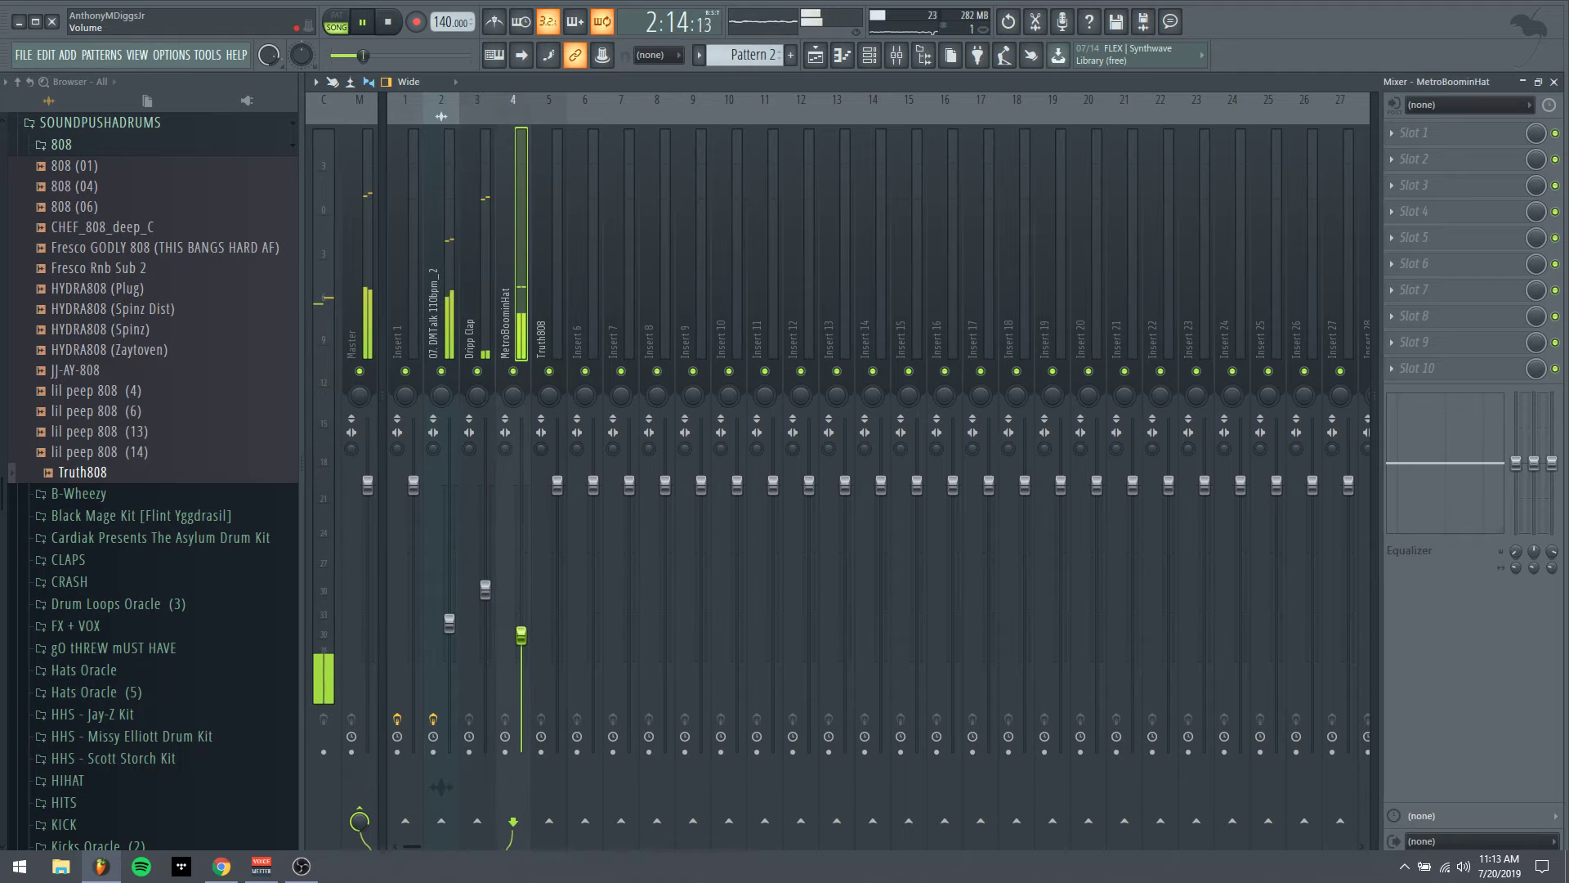
# Open the Truth808 sample in the Edison audio editor, detect its pitch regions to find the note, and close the editor
pyautogui.click(875, 62)
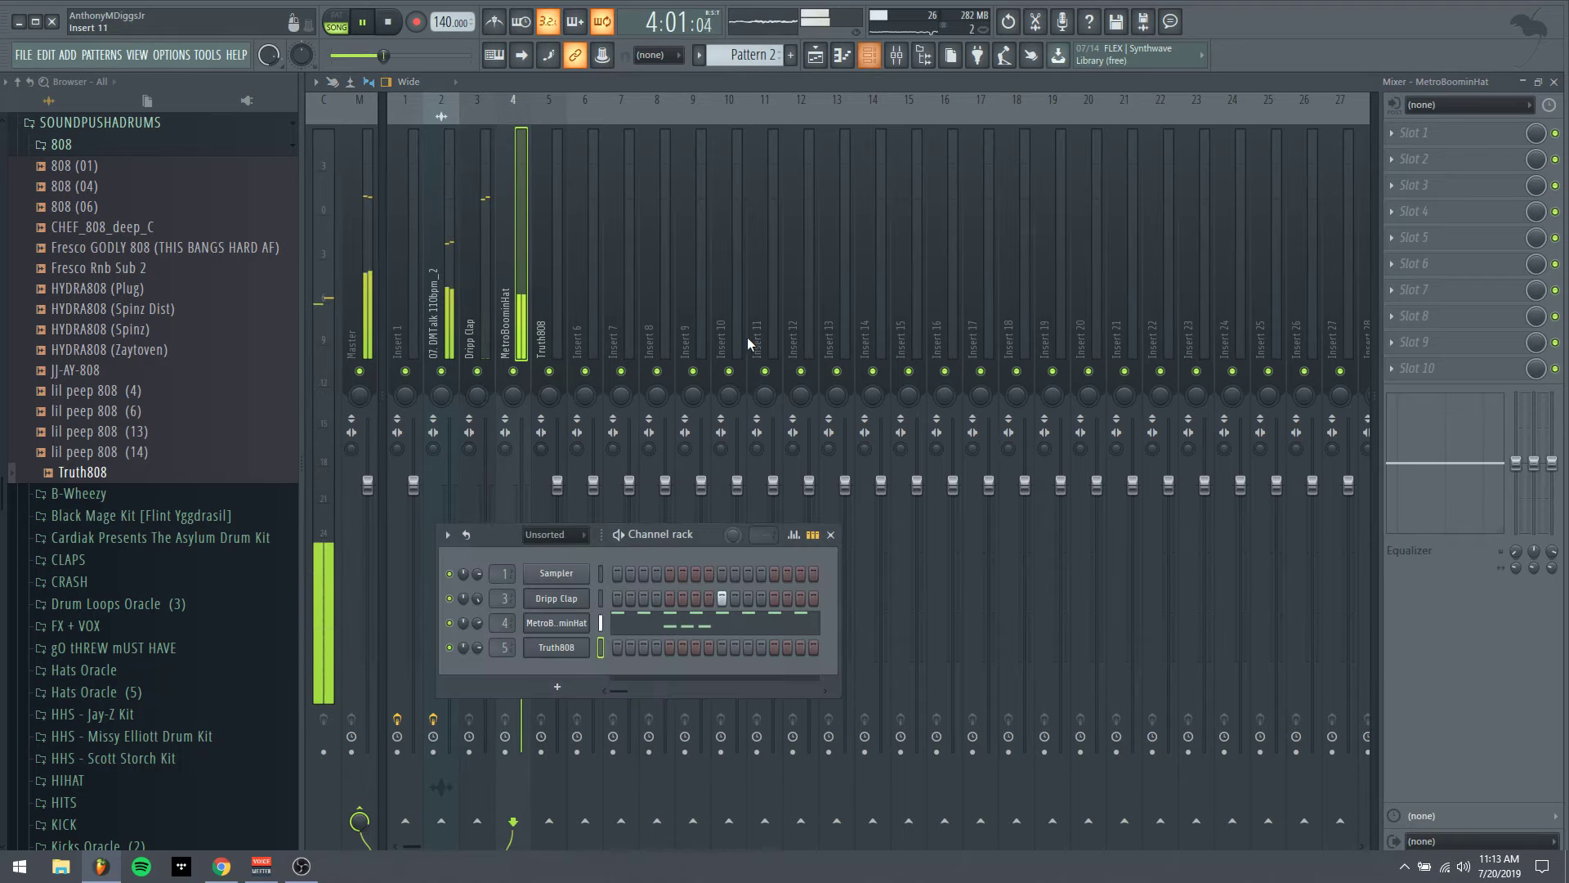
pyautogui.click(557, 647)
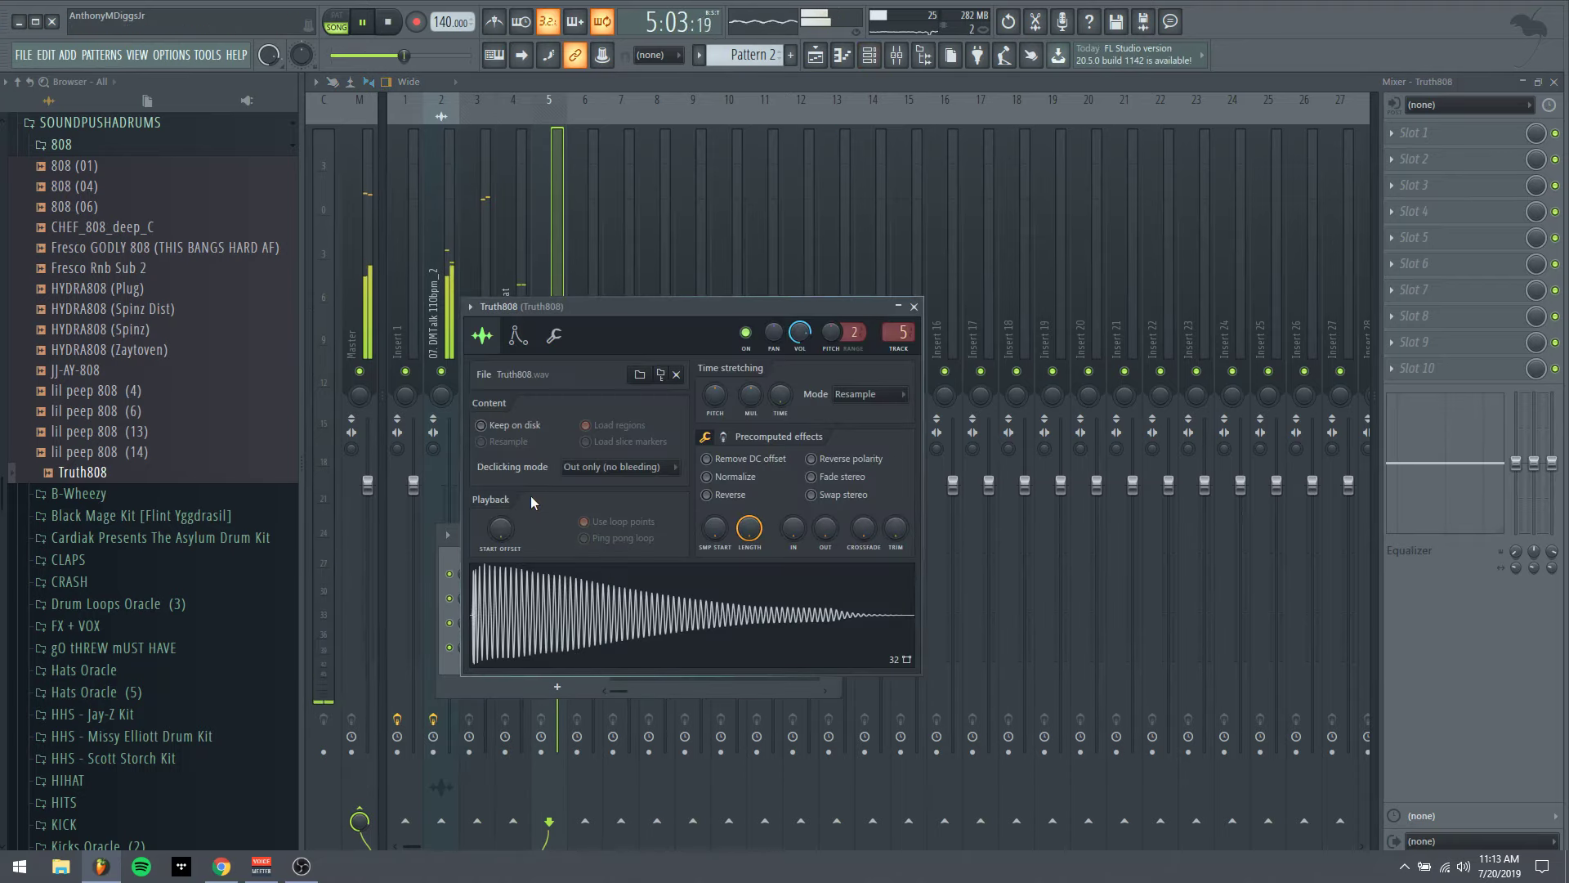
pyautogui.rightClick(499, 601)
pyautogui.click(529, 644)
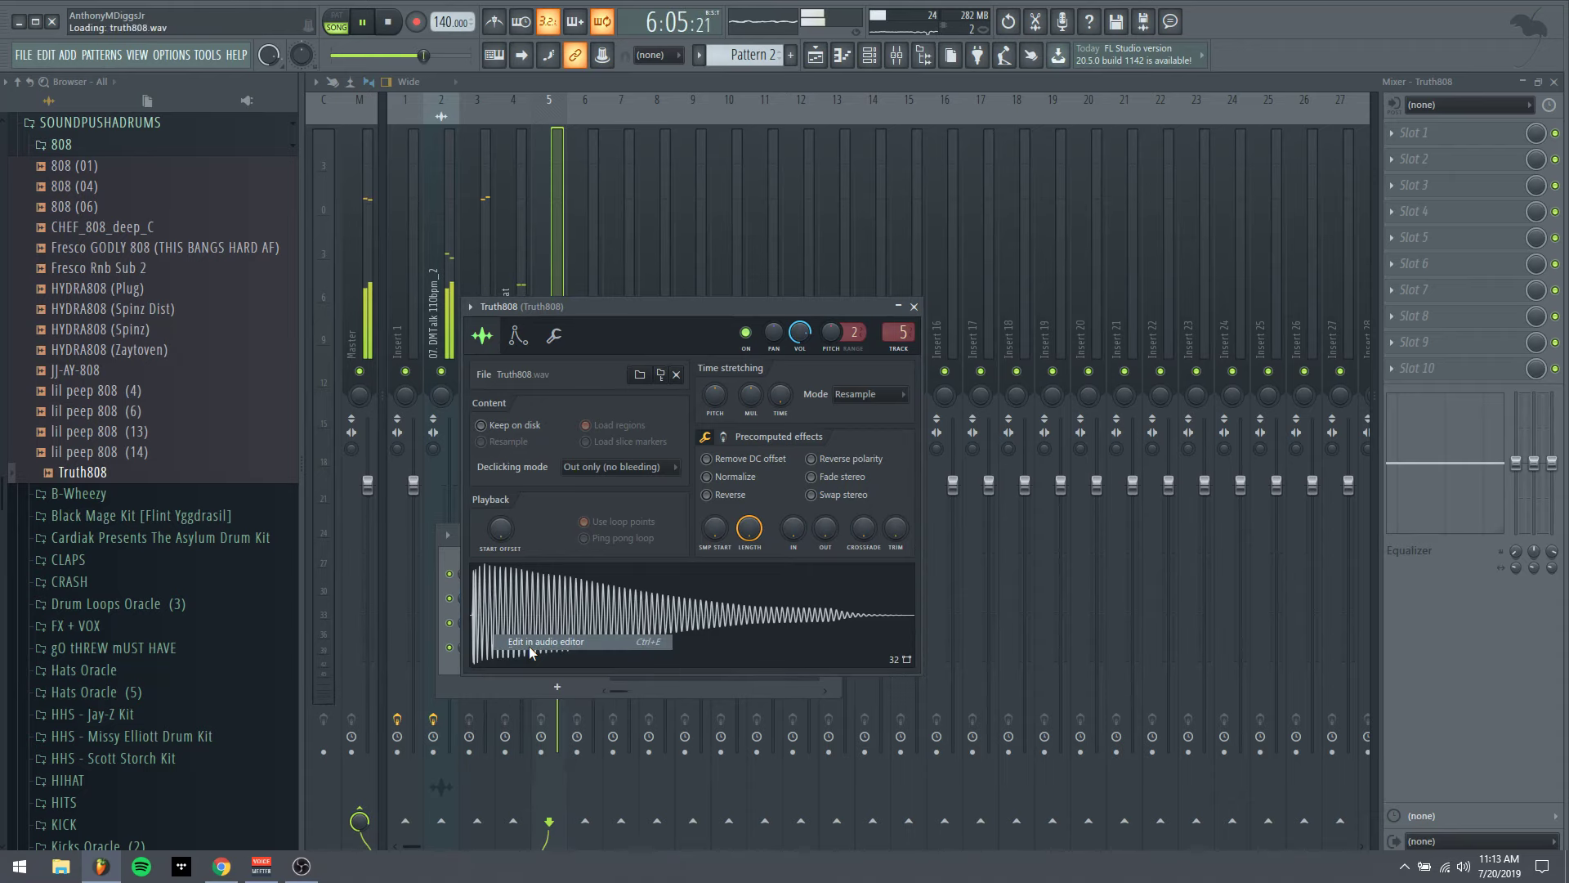
pyautogui.click(515, 314)
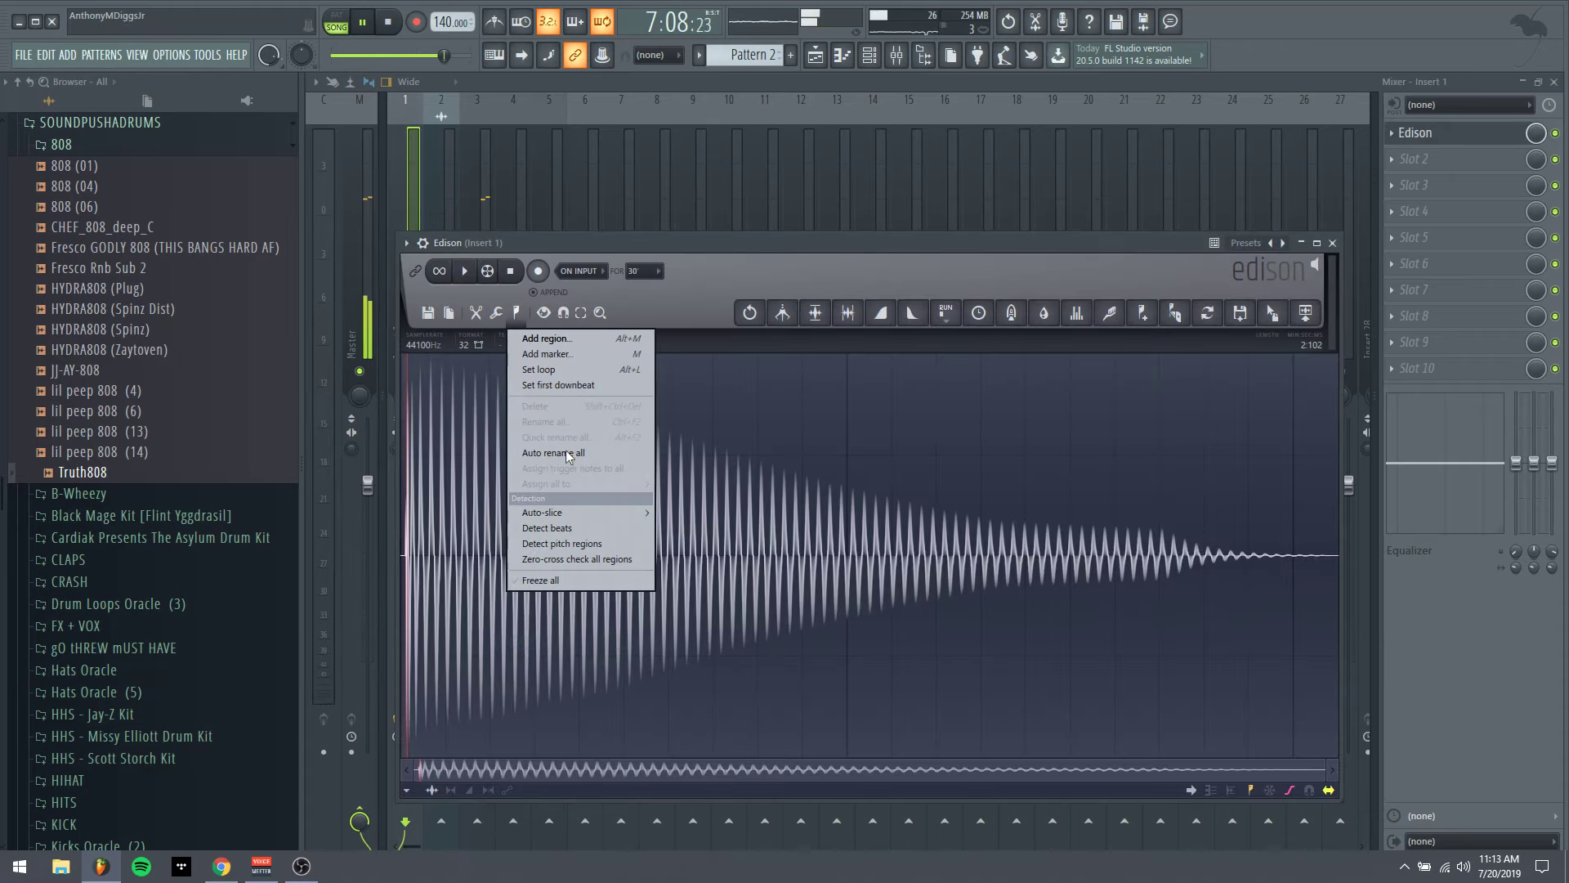
pyautogui.click(558, 541)
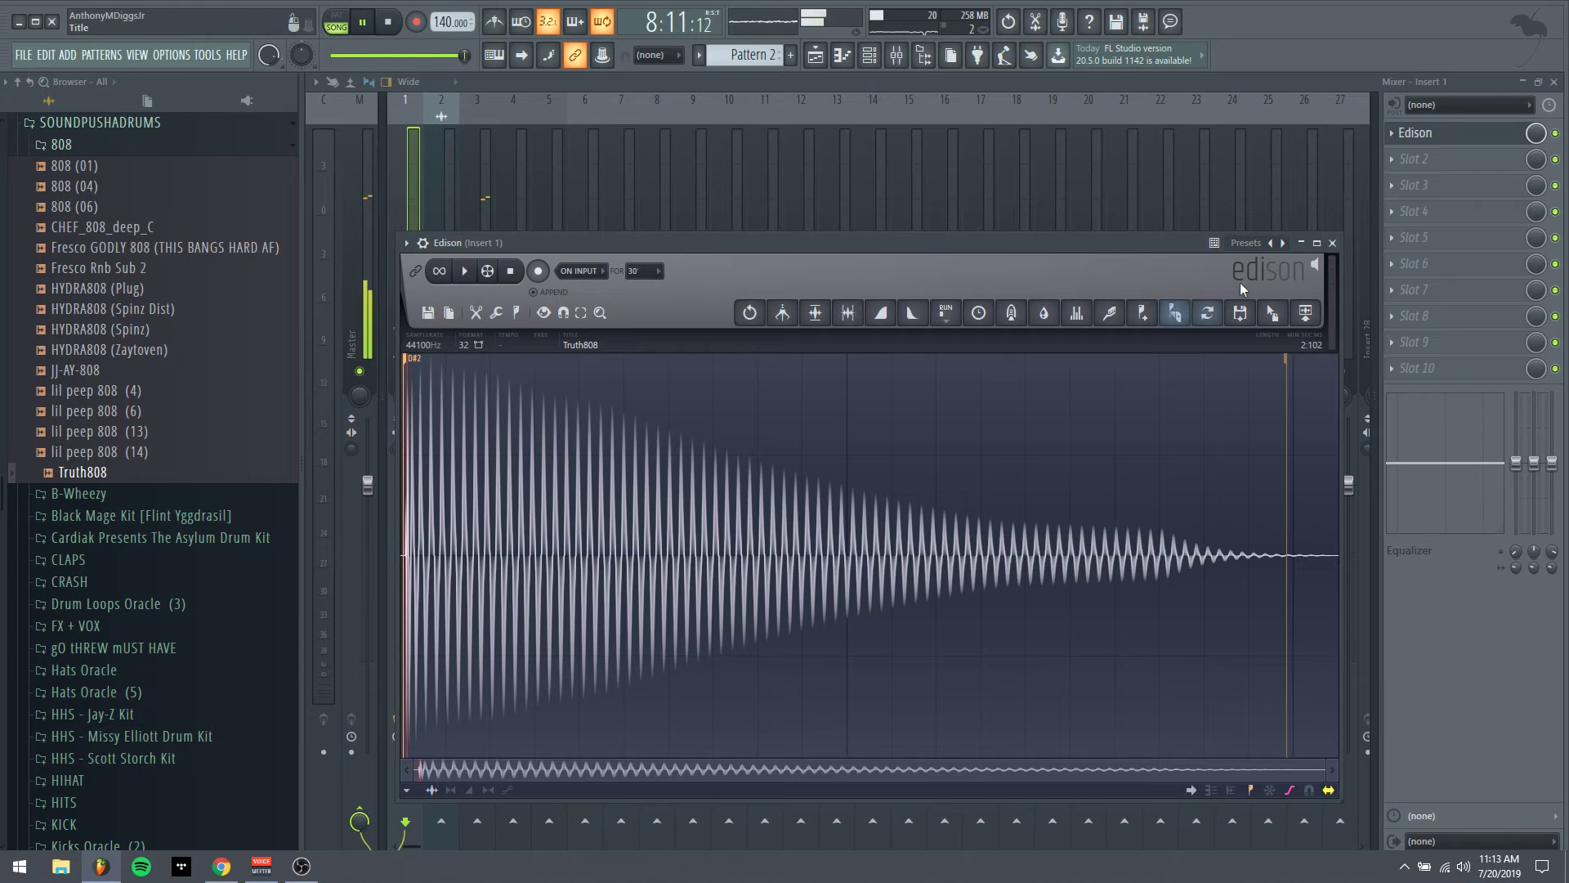
pyautogui.click(1332, 242)
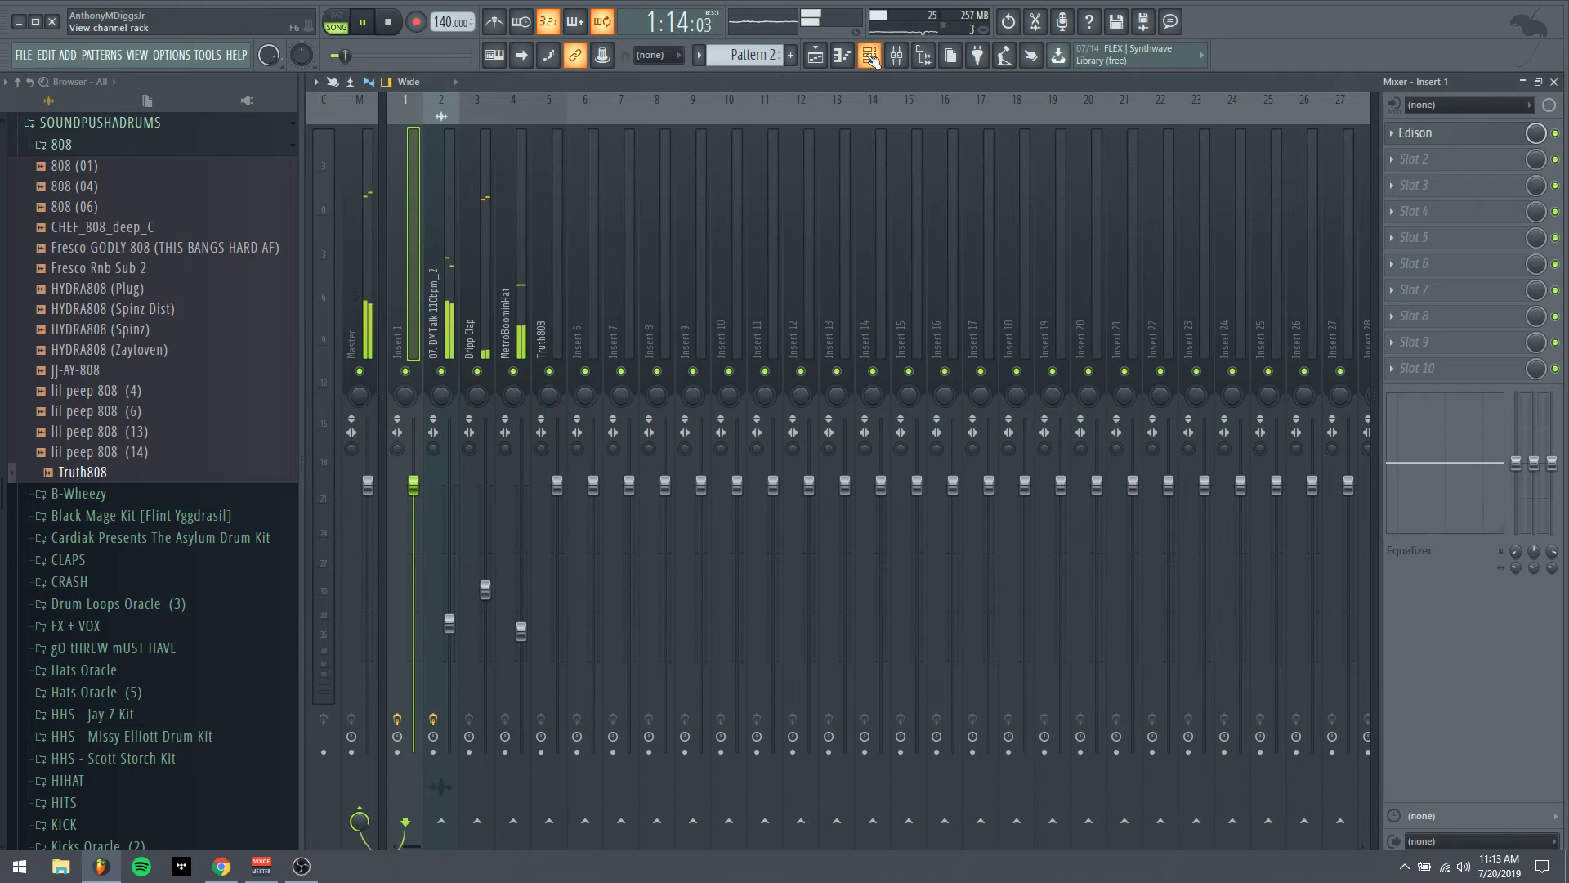
# Set the Truth808 channel's root note to D#2 and close its settings
pyautogui.press('F6')
pyautogui.click(605, 599)
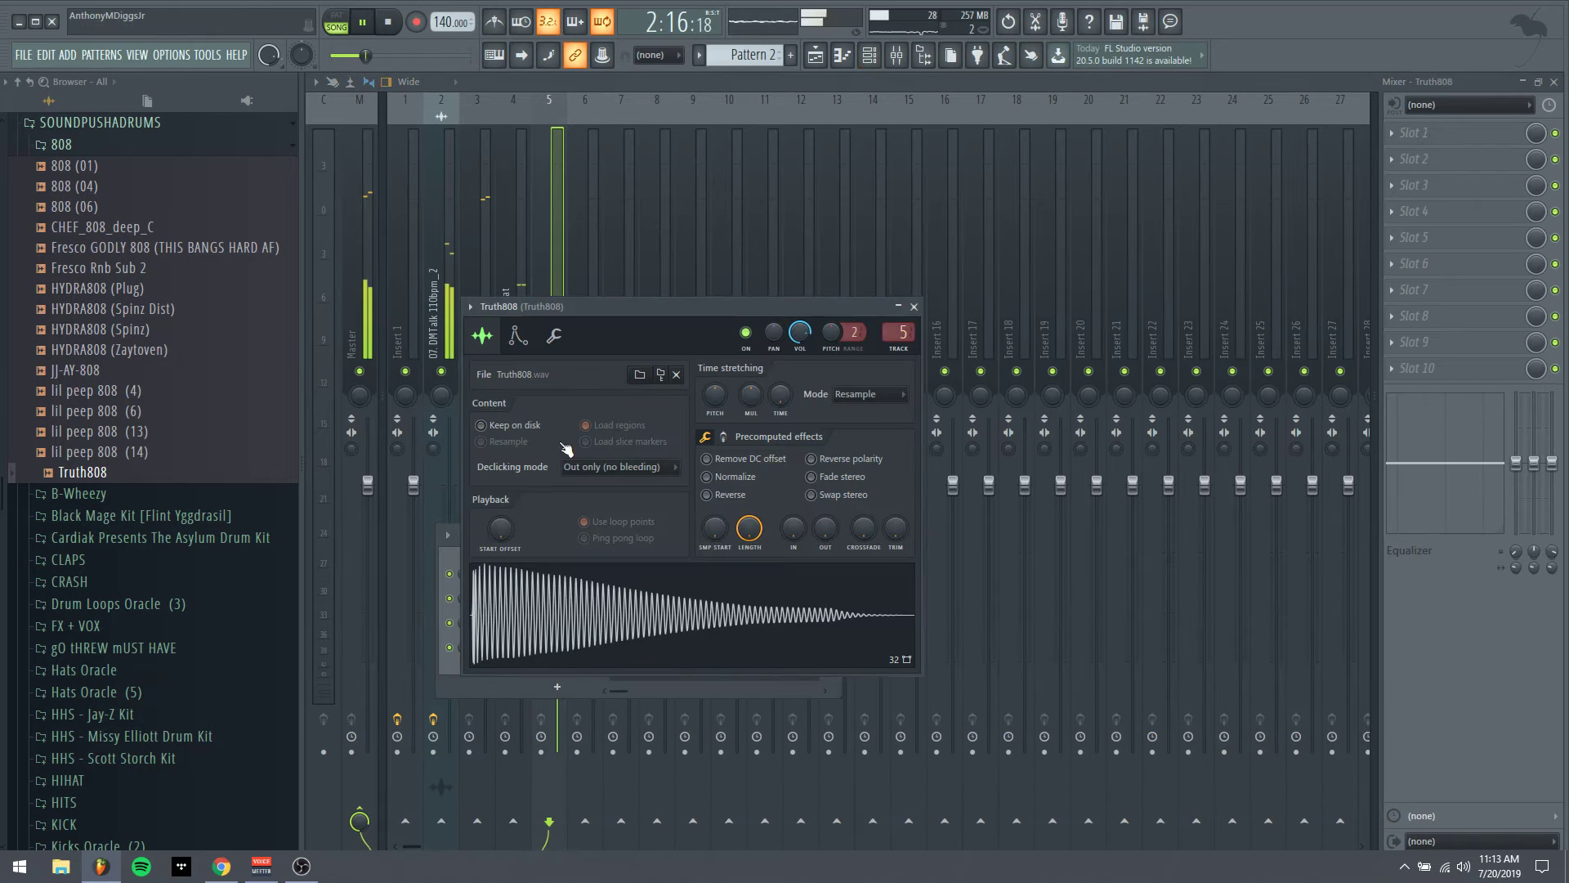
pyautogui.click(517, 335)
pyautogui.moveTo(654, 659); pyautogui.dragTo(614, 659)
pyautogui.rightClick(533, 614)
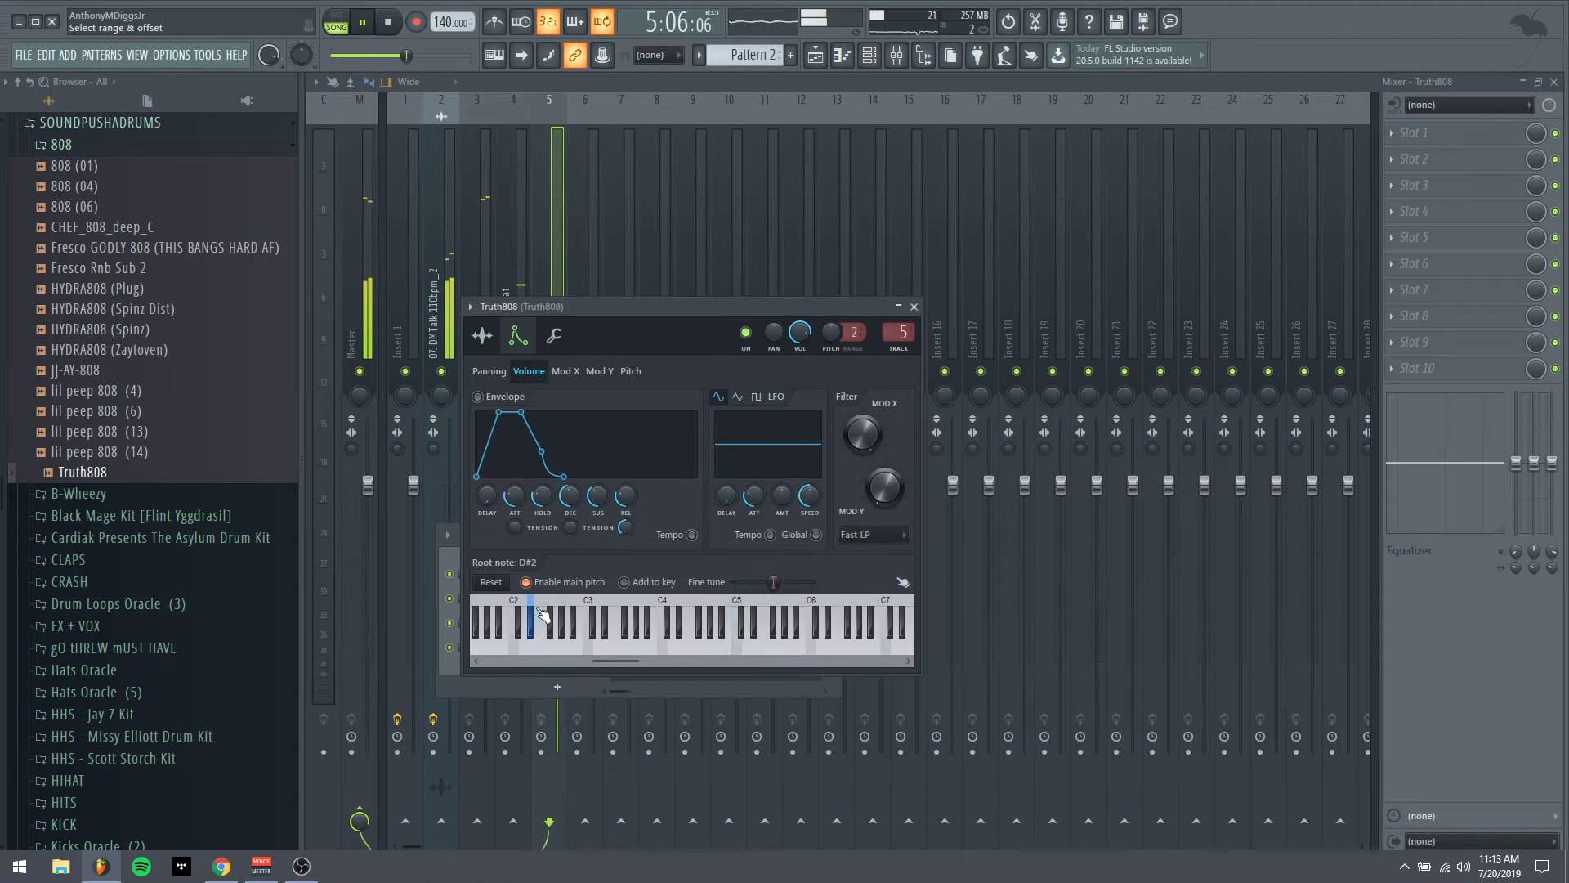
pyautogui.click(914, 307)
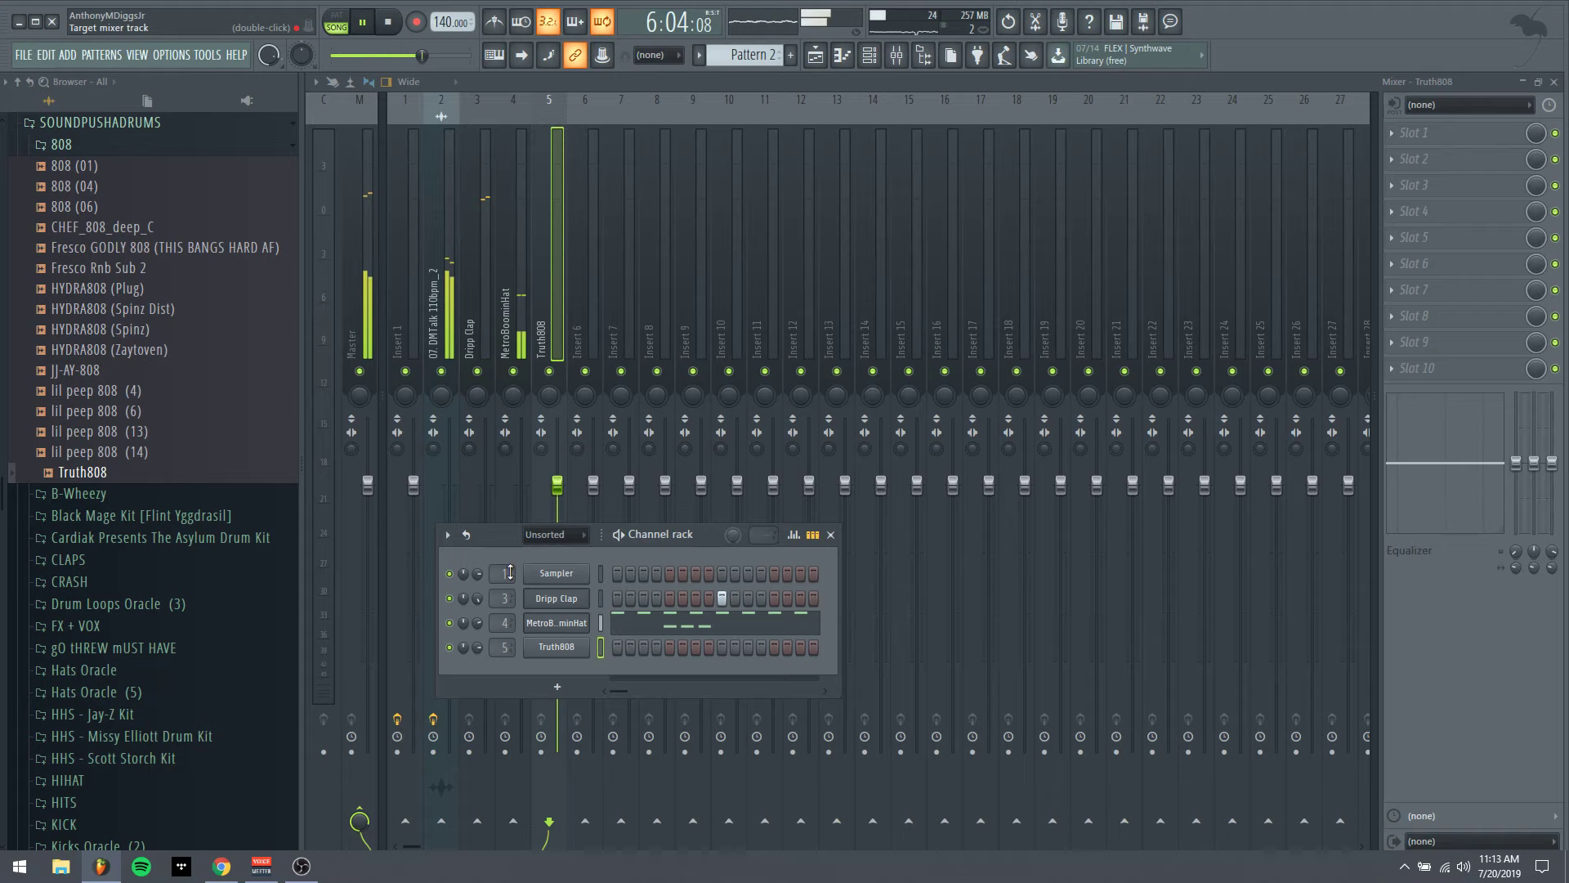
# Lower the Truth808 mixer level to about 89%
pyautogui.rightClick(576, 651)
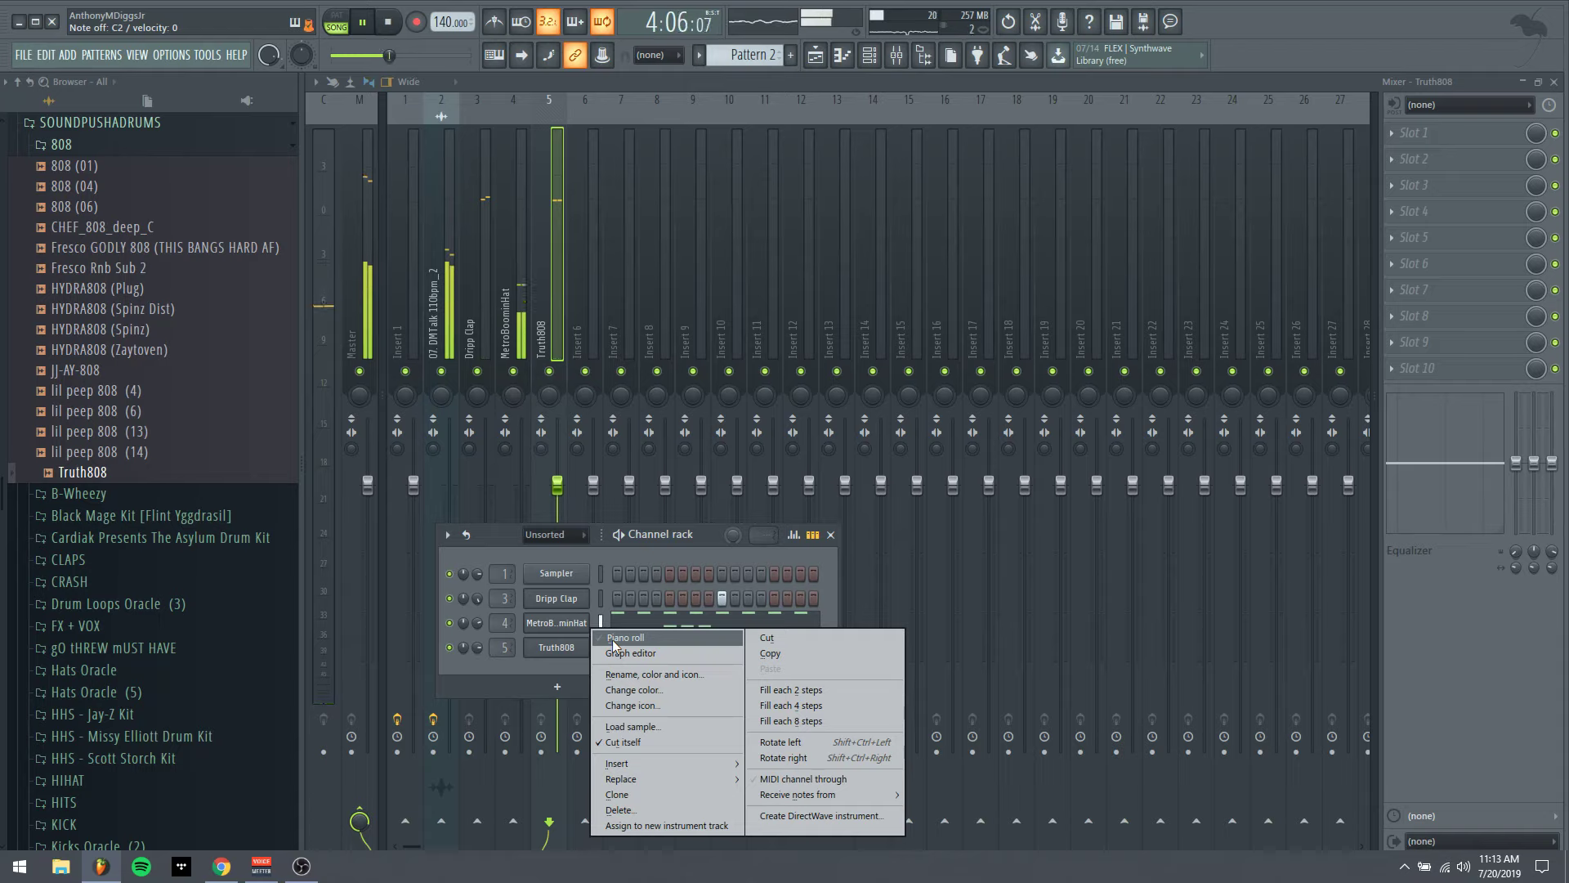
pyautogui.click(703, 541)
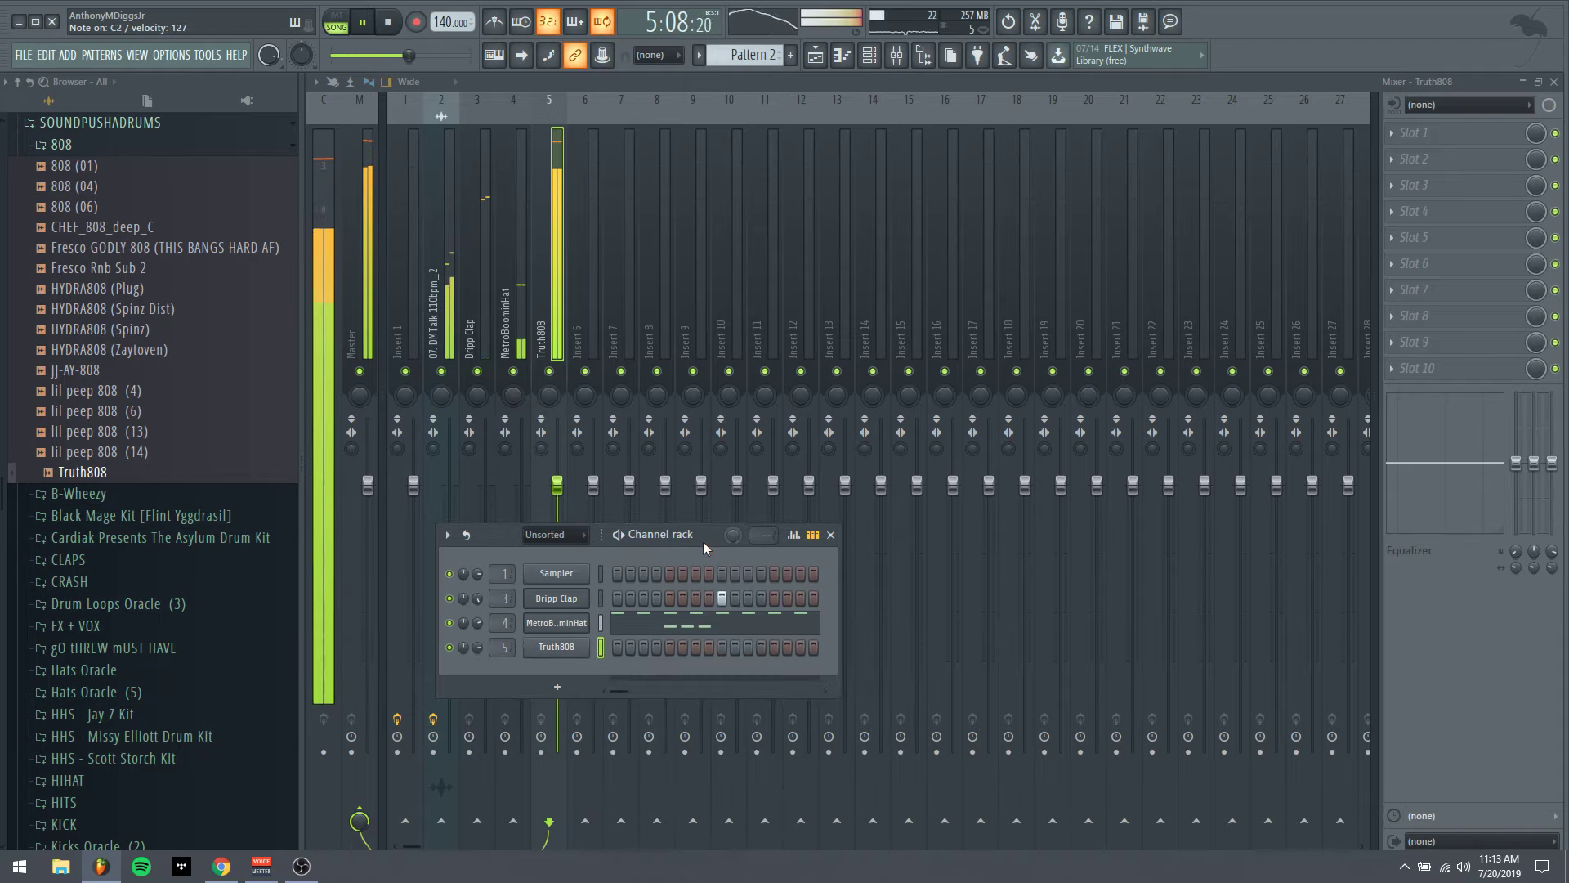
pyautogui.moveTo(557, 485); pyautogui.dragTo(558, 513)
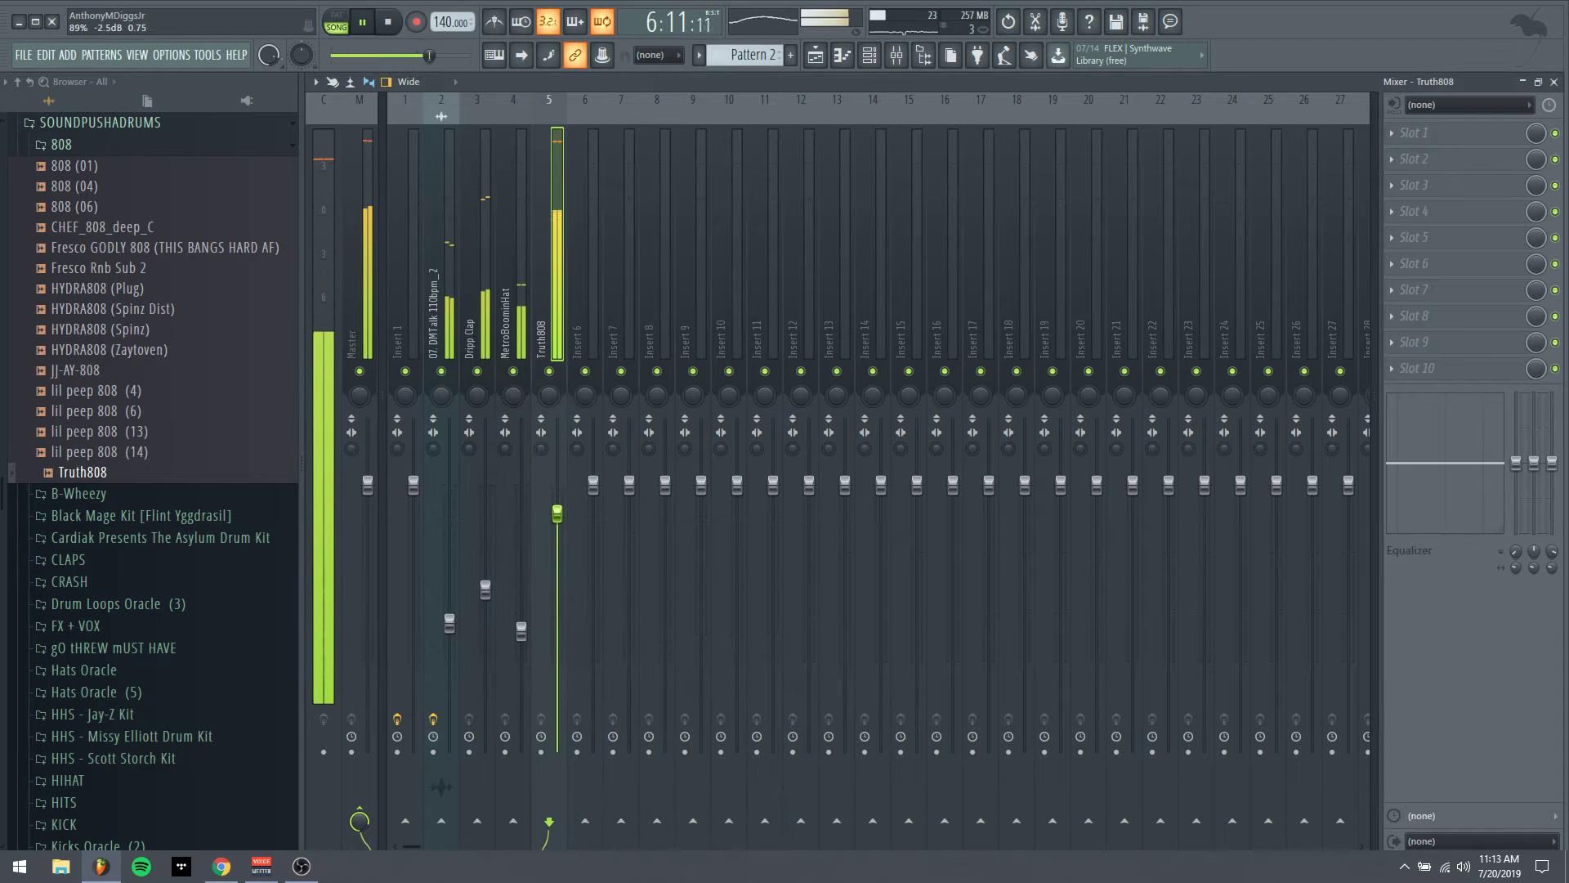
# Insert Fruity Compressor in the first effect slot of the Truth808 mixer track and load its Blower preset
pyautogui.click(1414, 133)
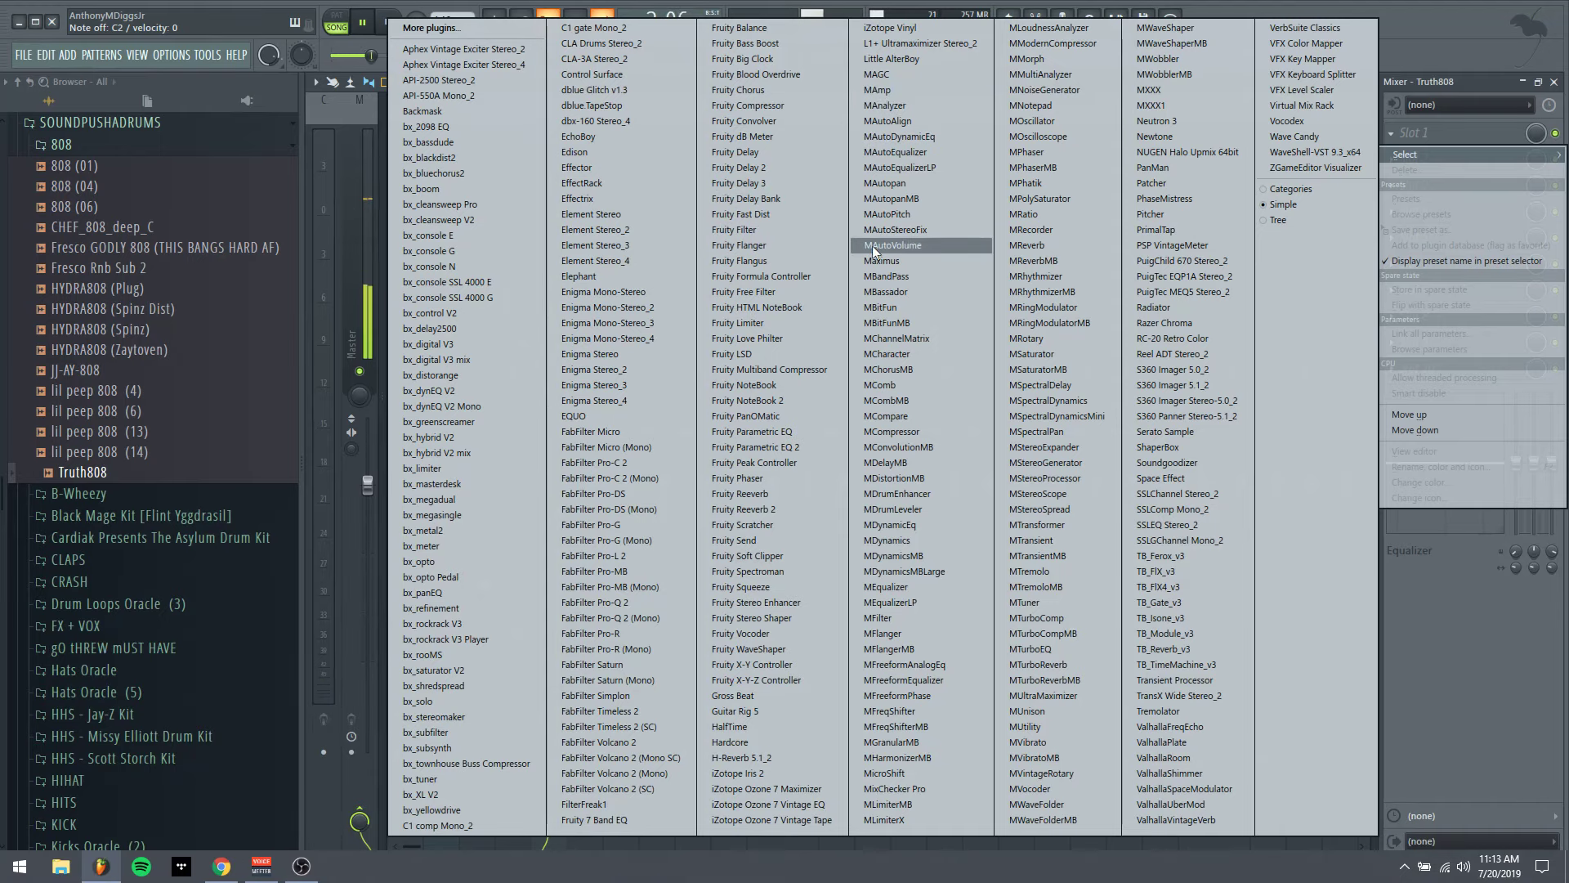
pyautogui.click(785, 104)
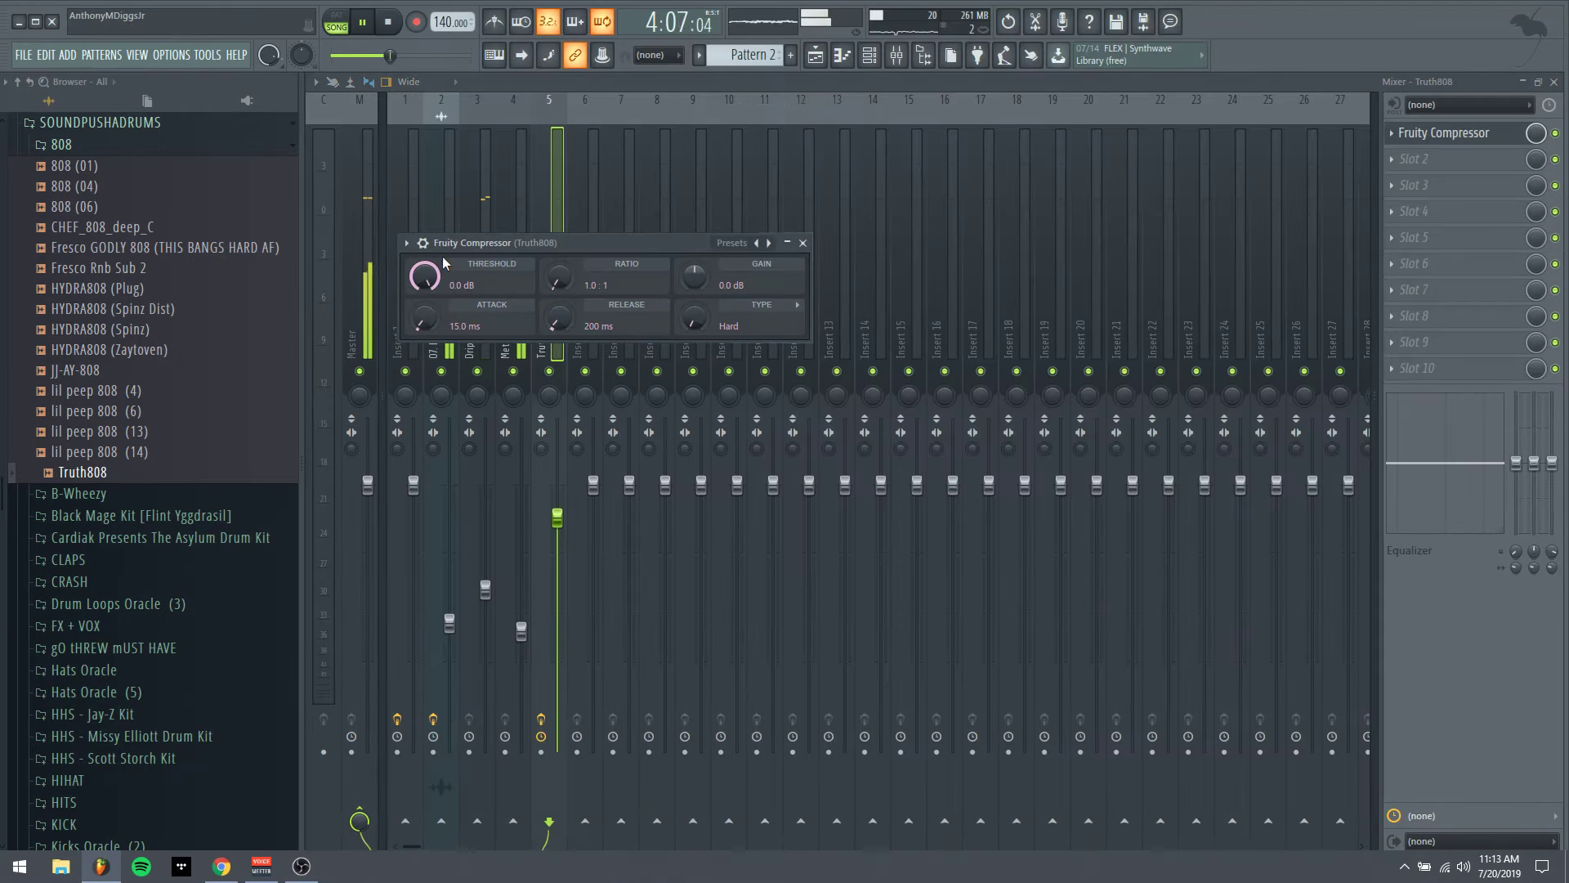
pyautogui.click(407, 243)
pyautogui.moveTo(556, 301)
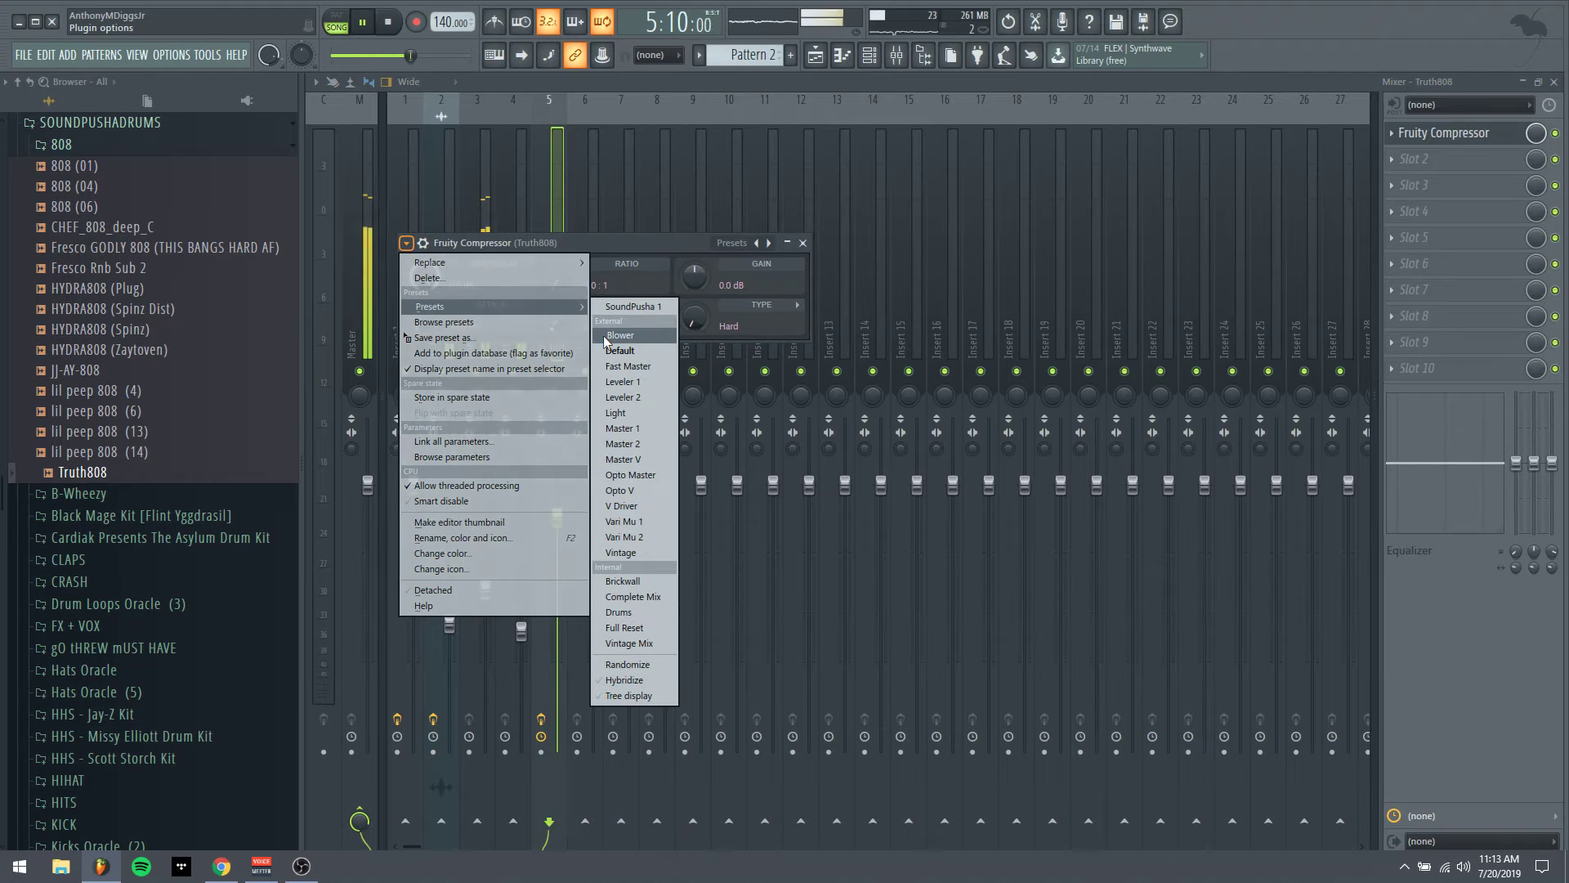
pyautogui.click(603, 335)
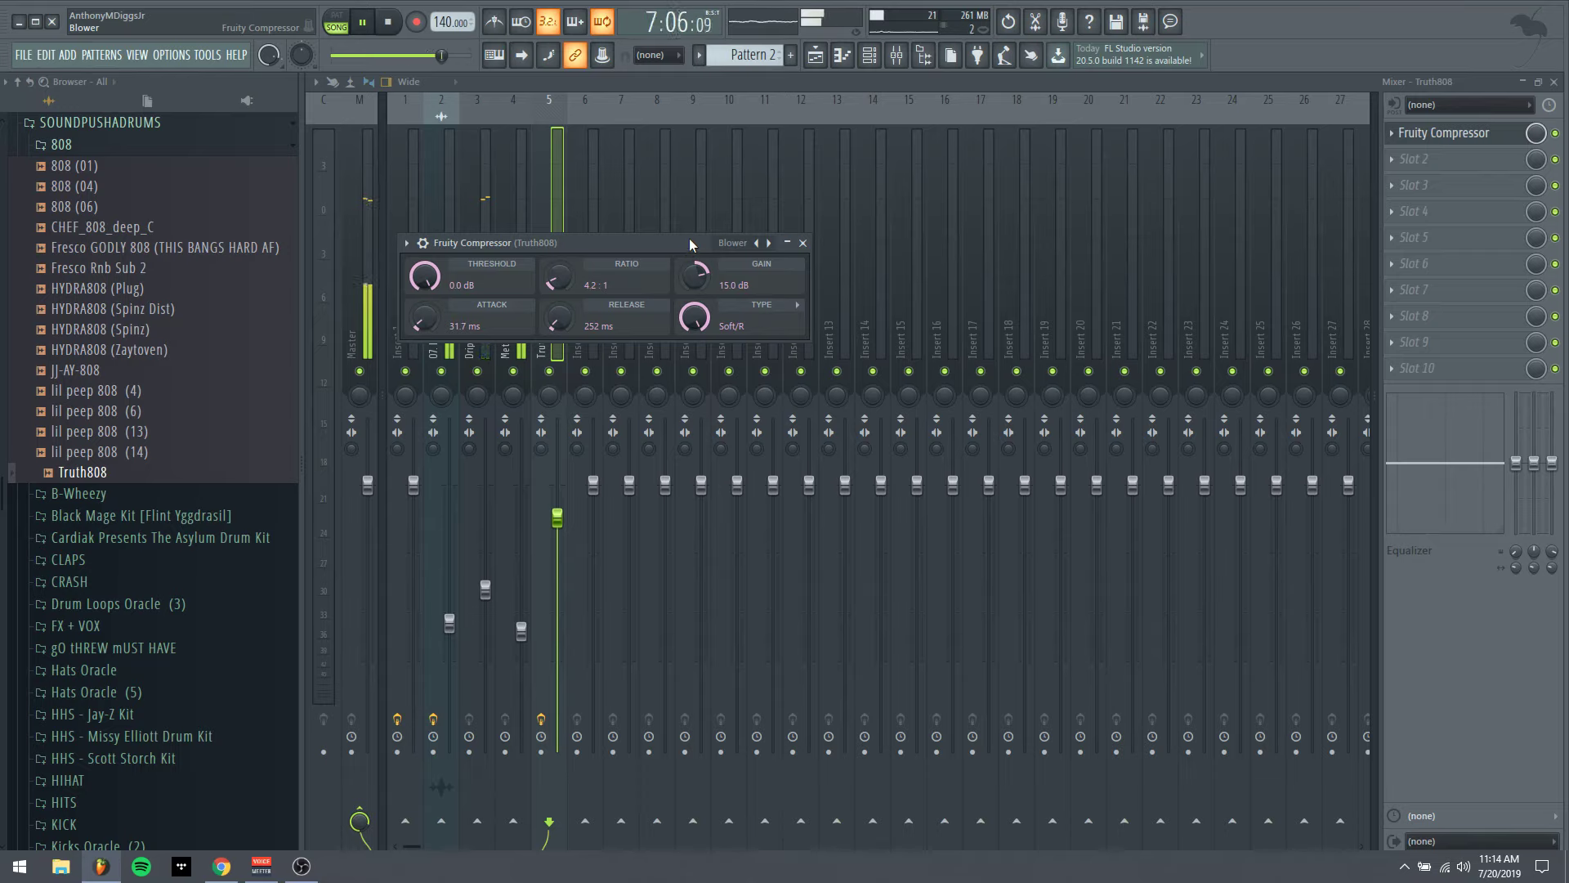
# Pause playback and switch the Truth808 track's Fruity Compressor to the SoundPusha 1 preset
pyautogui.press('space')
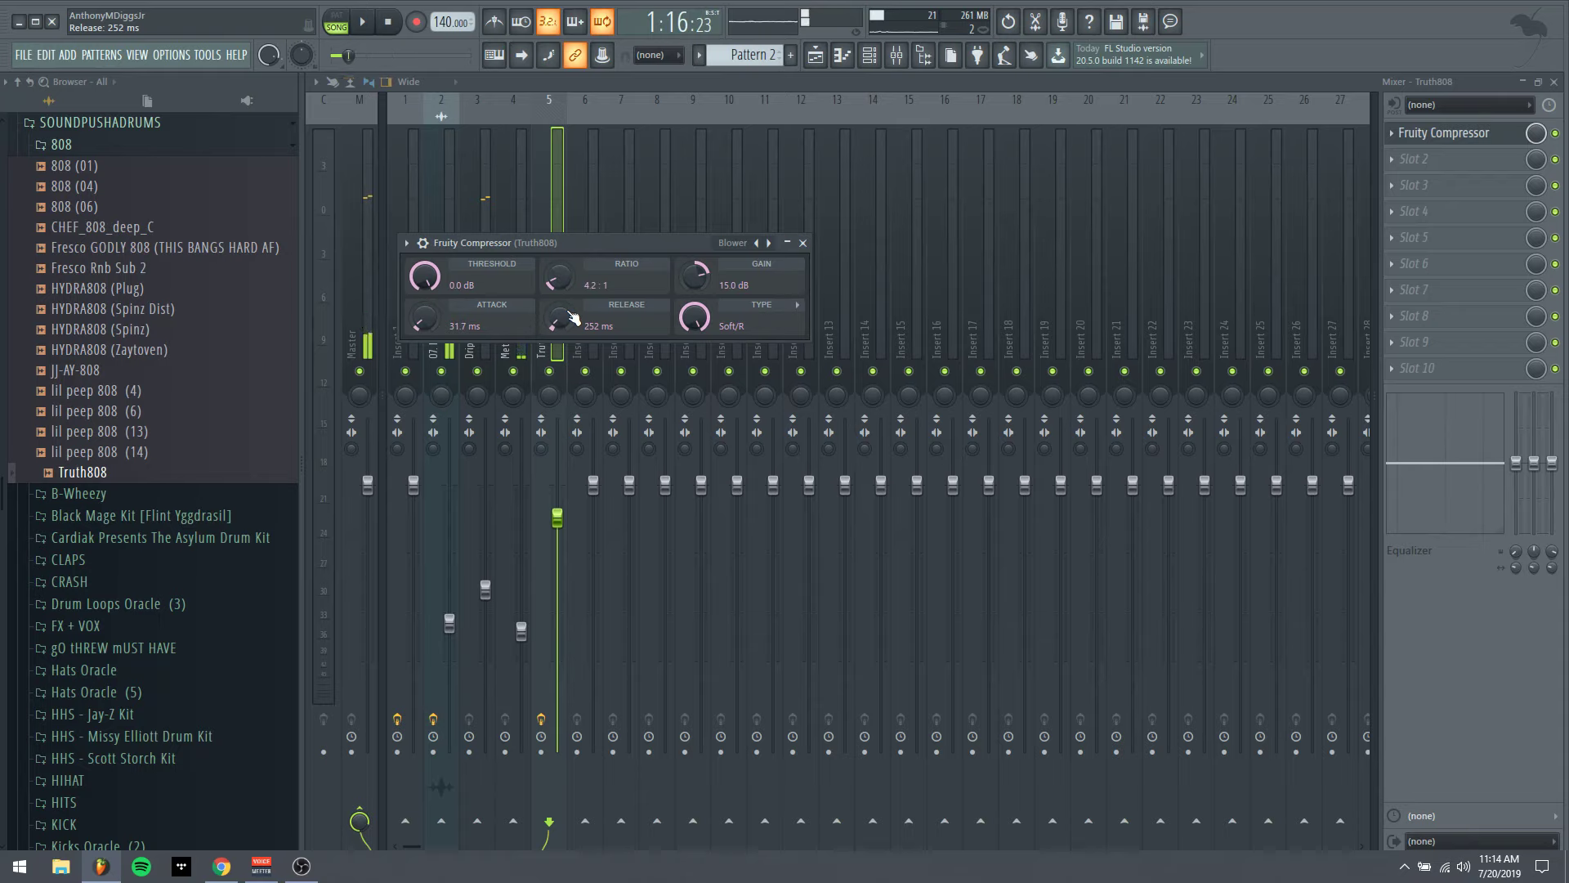
pyautogui.click(406, 243)
pyautogui.moveTo(457, 306)
pyautogui.click(629, 308)
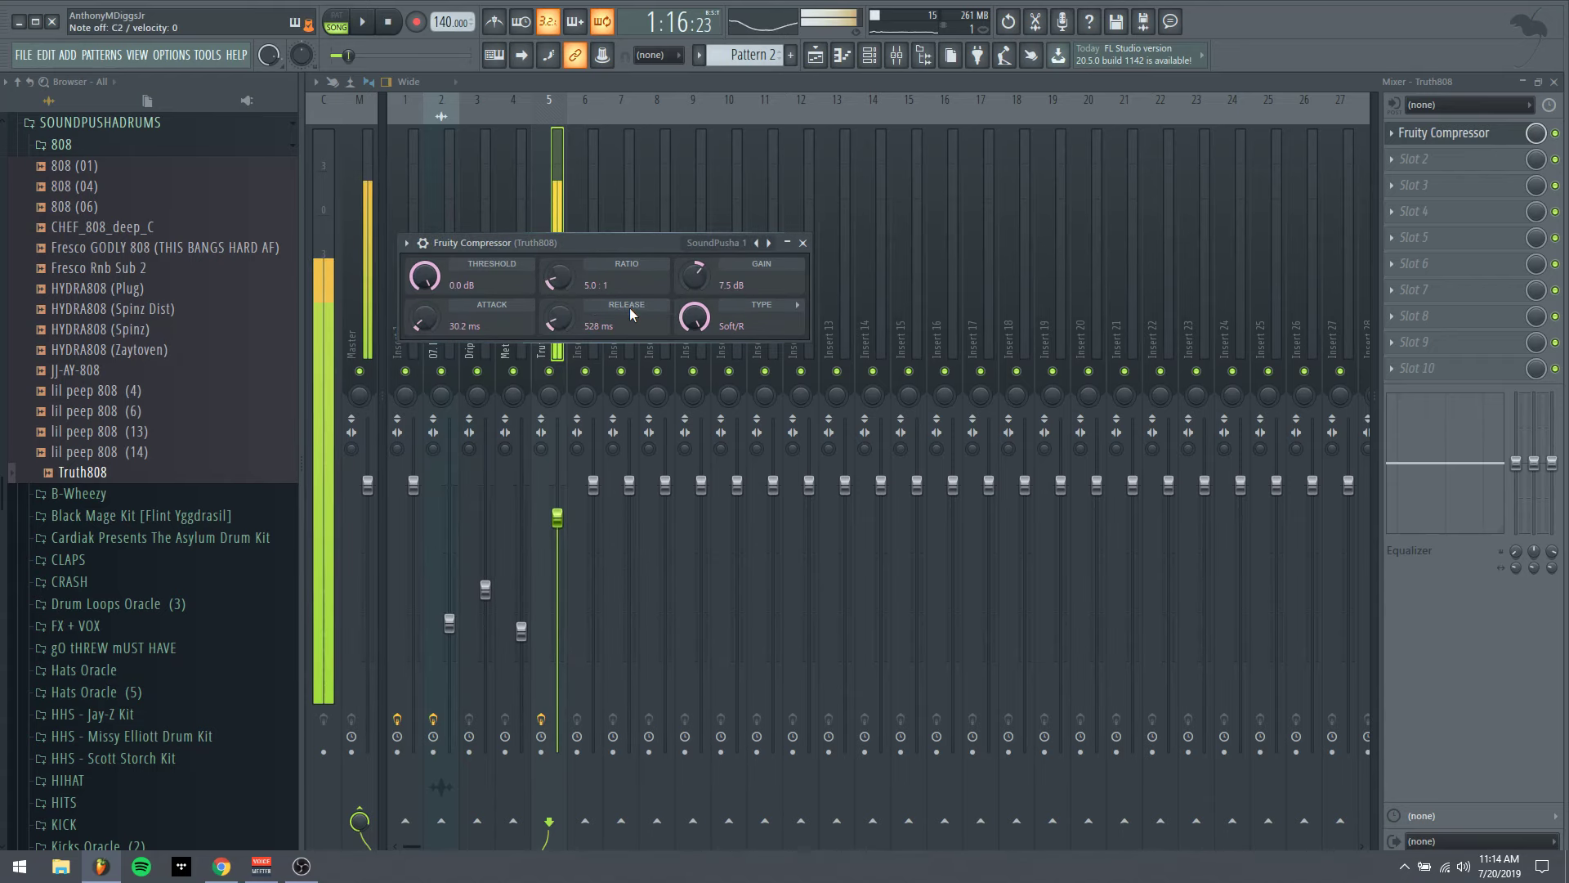
pyautogui.click(803, 243)
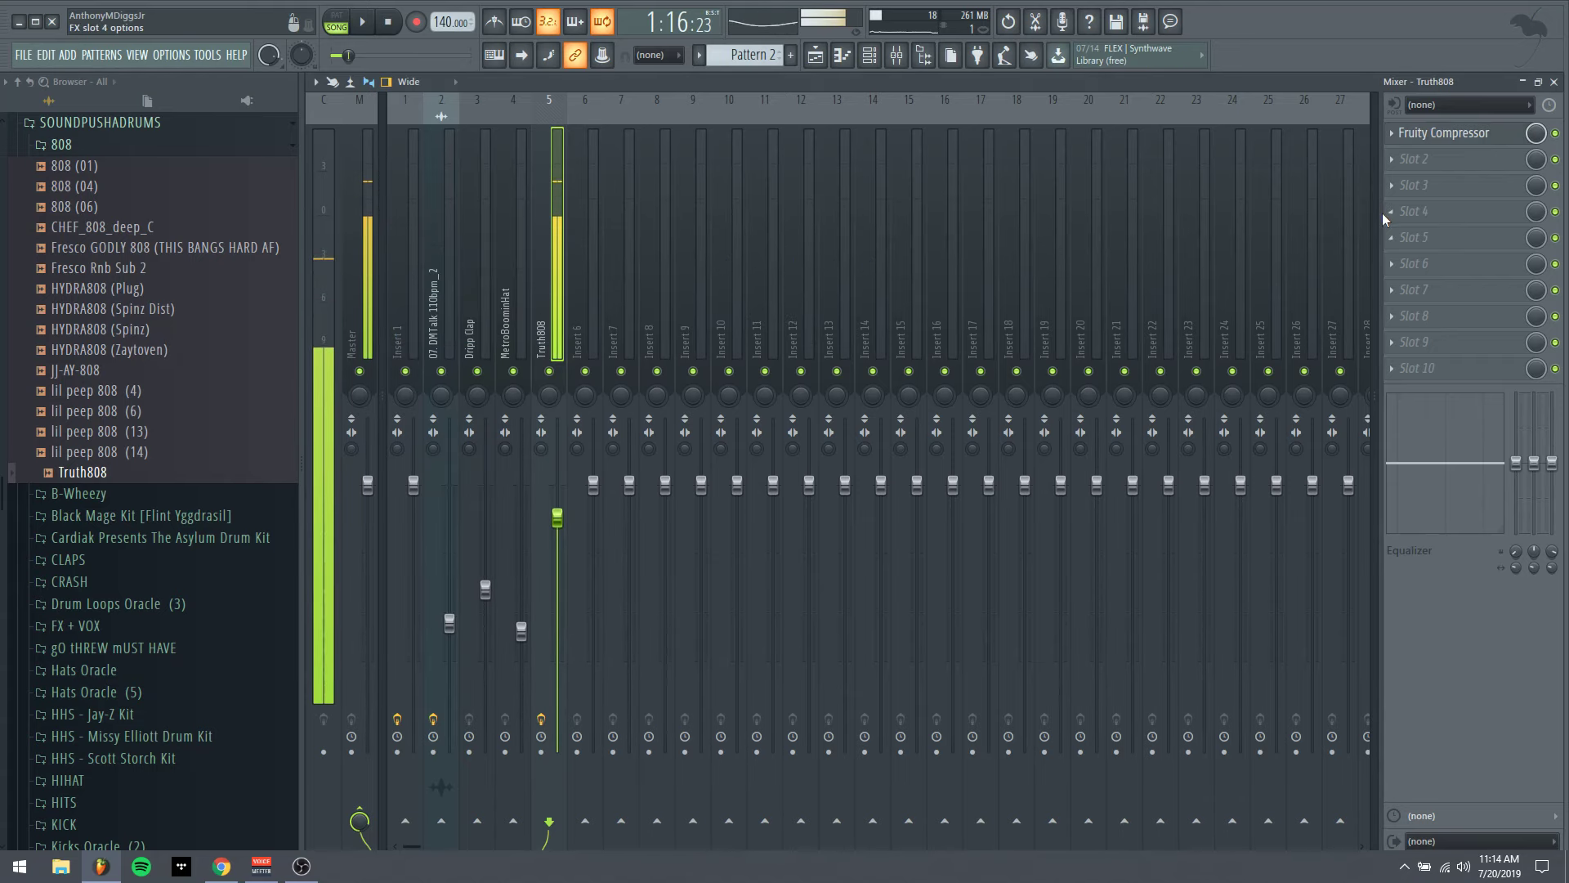
# Add Fruity Fast Dist to the second effect slot of the Truth808 track with the SoundPusha 1 preset
pyautogui.click(1414, 159)
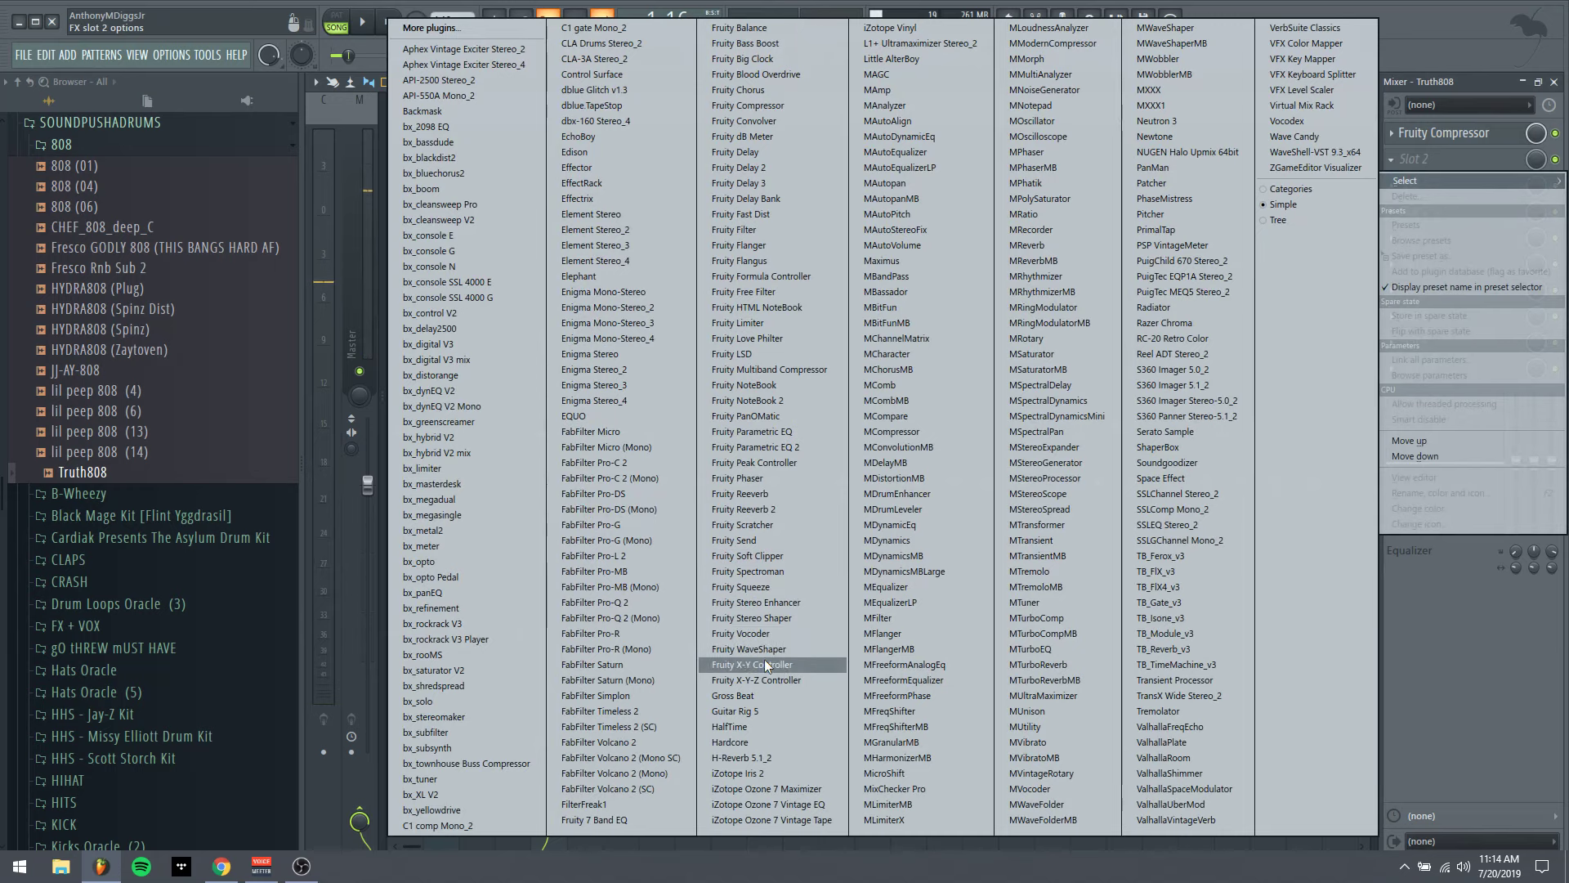
pyautogui.click(763, 216)
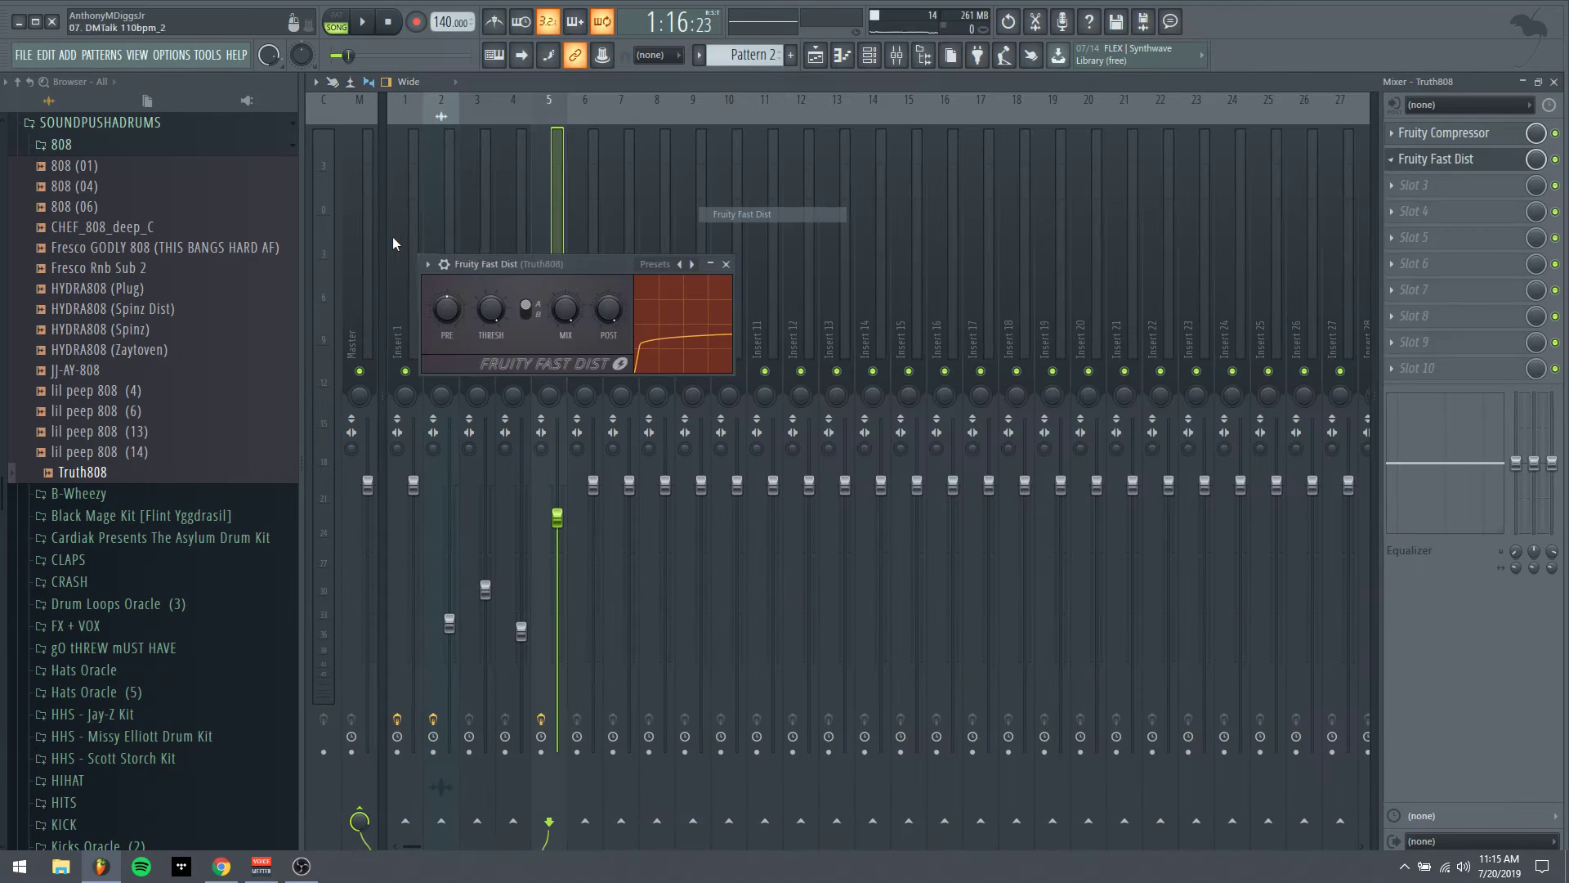
pyautogui.click(428, 265)
pyautogui.moveTo(573, 328)
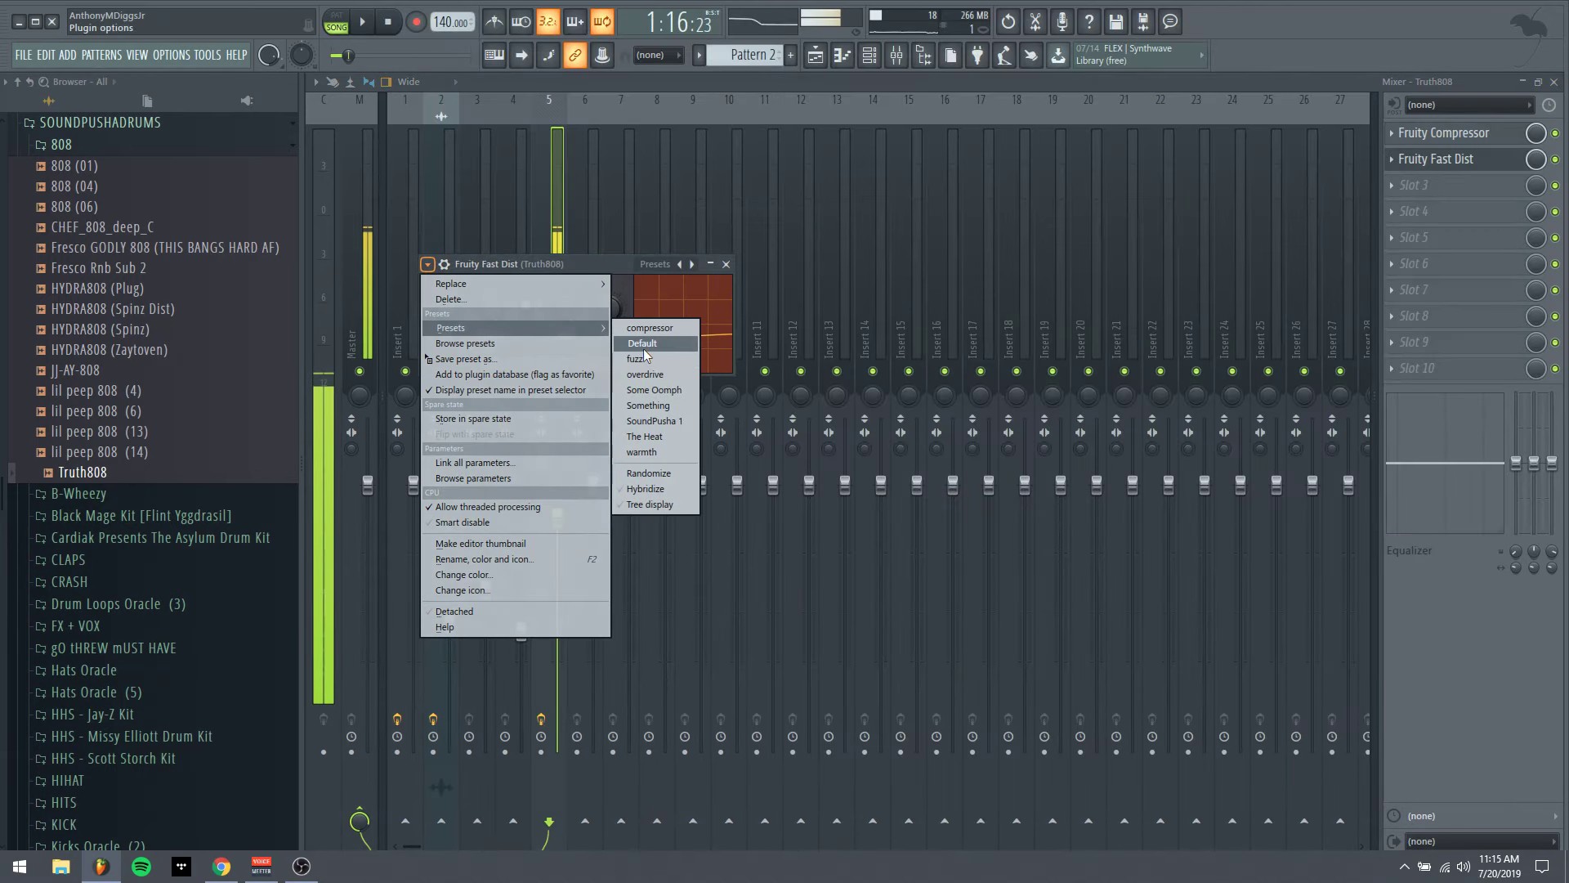
pyautogui.click(653, 421)
pyautogui.click(722, 265)
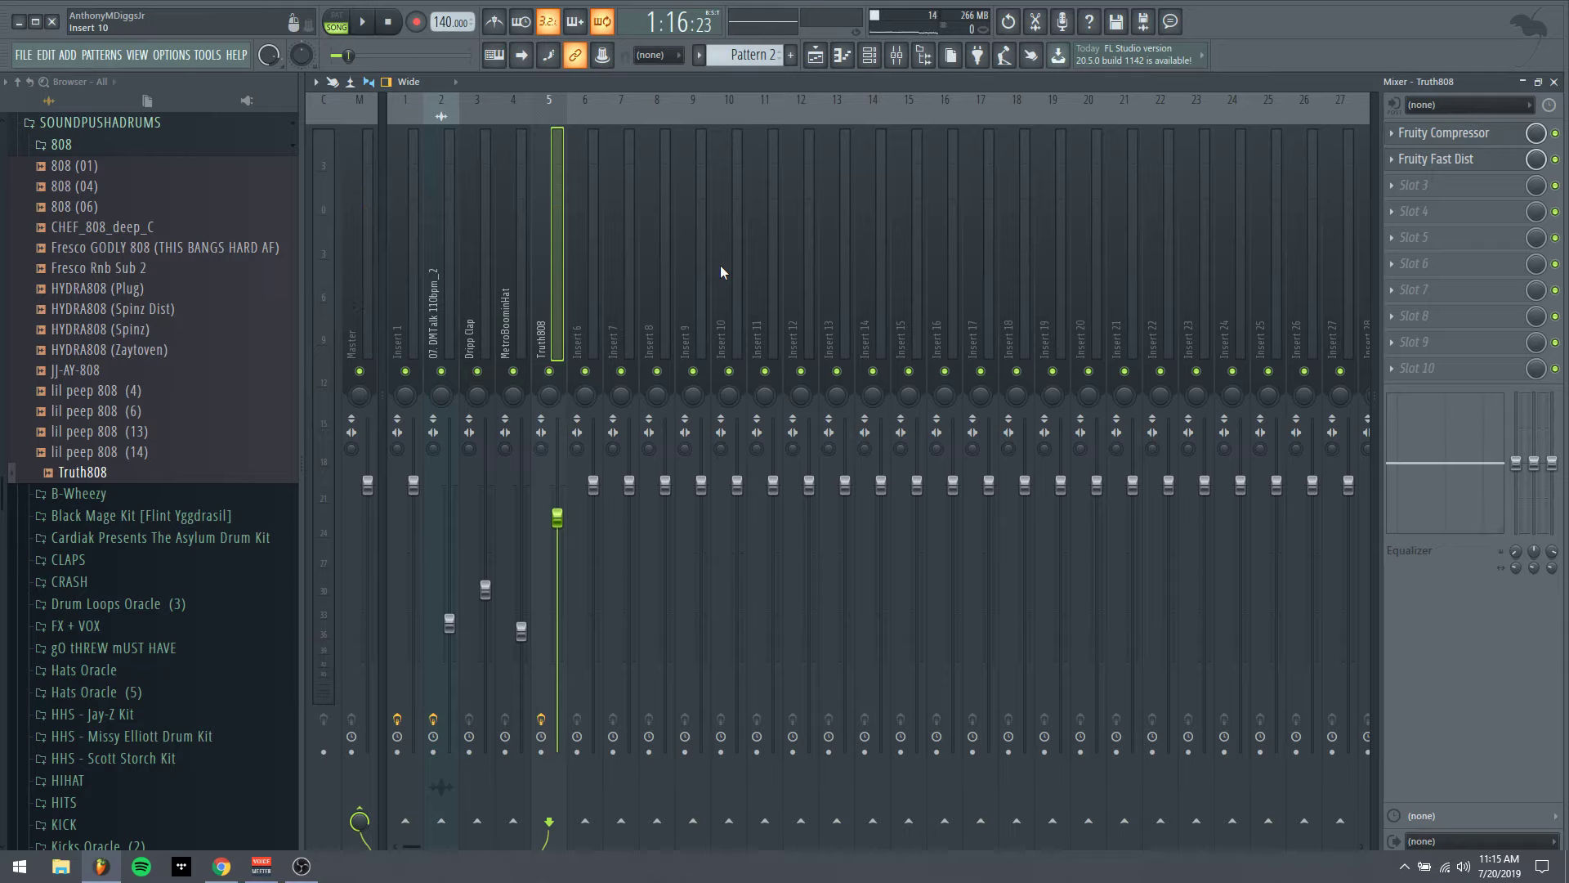
# Resume song playback and raise the mixer levels of the DMTalk sample and MetroBoominHat
pyautogui.press('space')
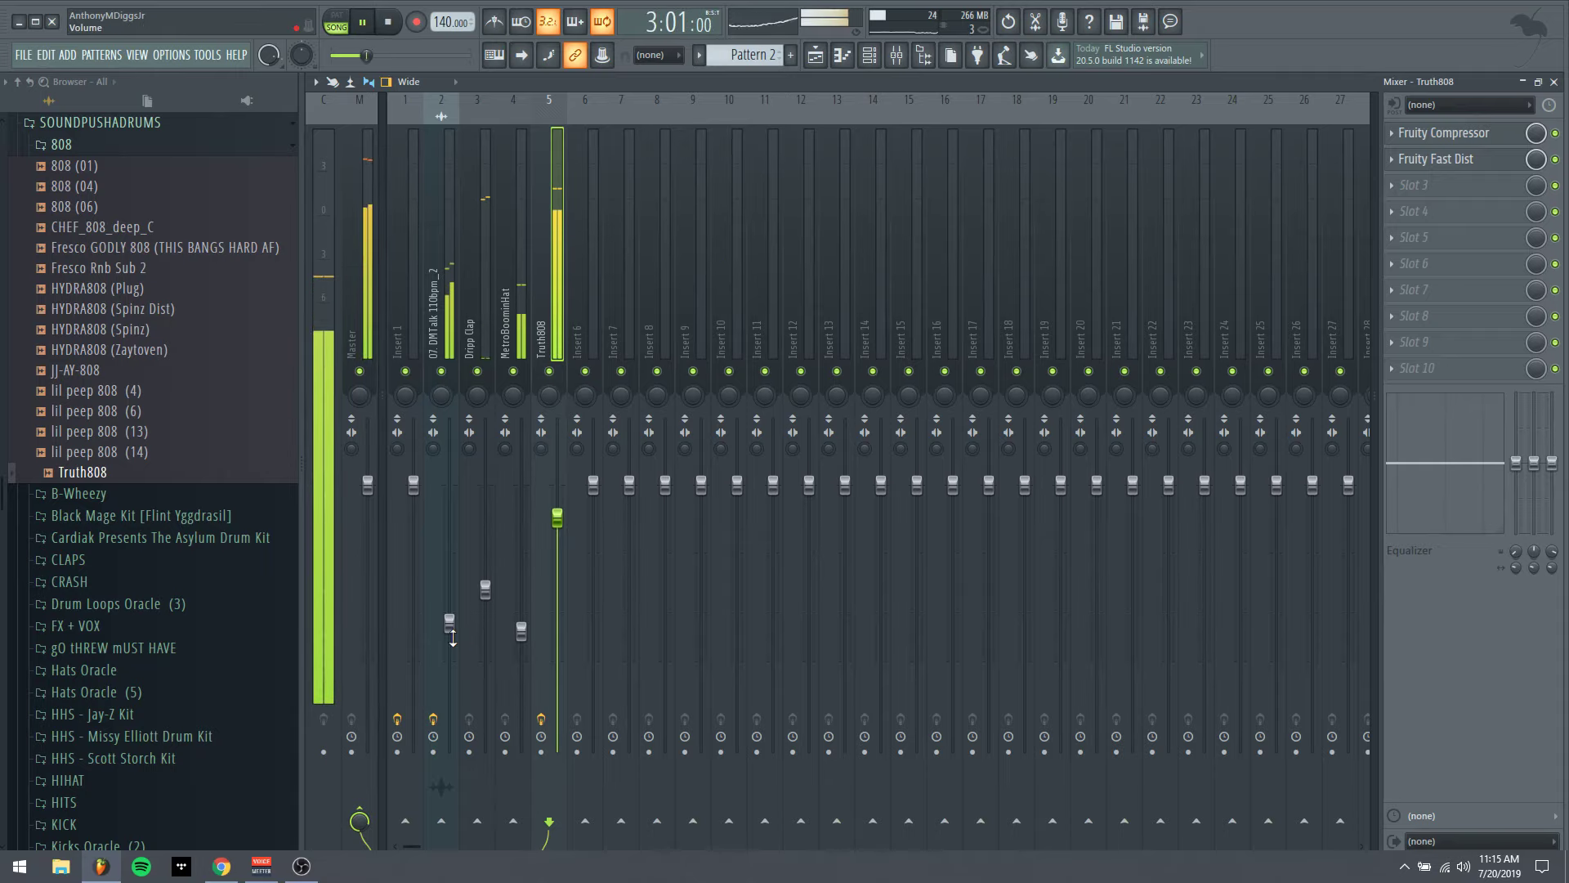
pyautogui.moveTo(449, 623); pyautogui.dragTo(521, 577)
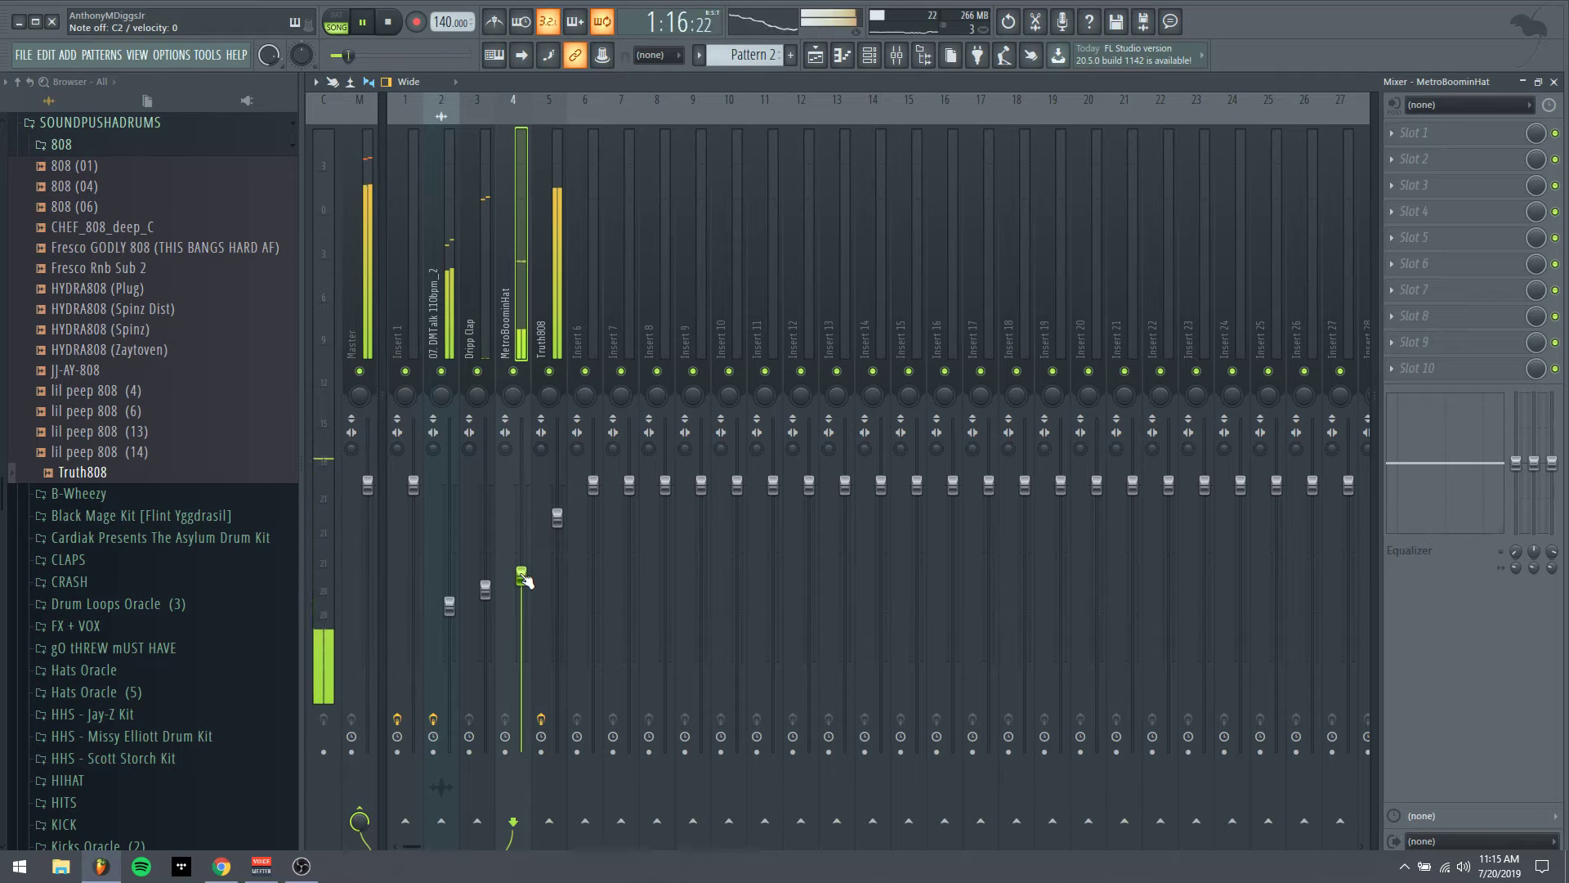
# Record an 808 line of C2, G2 and D#2 notes live into the Truth808 piano roll in Pattern 2
pyautogui.click(869, 55)
pyautogui.rightClick(581, 647)
pyautogui.click(626, 639)
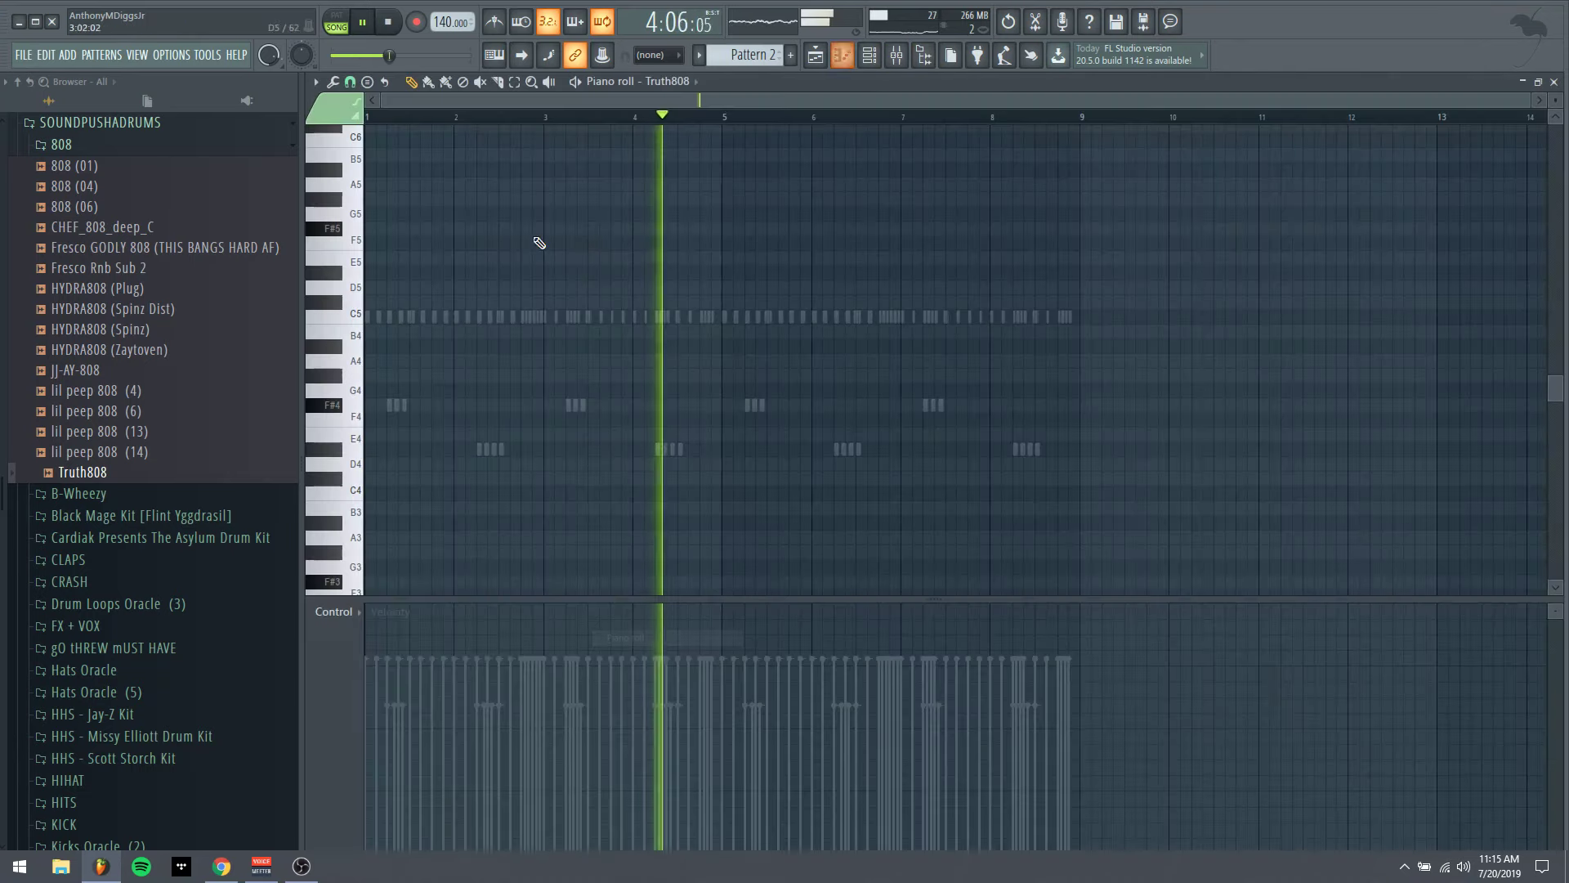
pyautogui.click(384, 26)
pyautogui.click(419, 23)
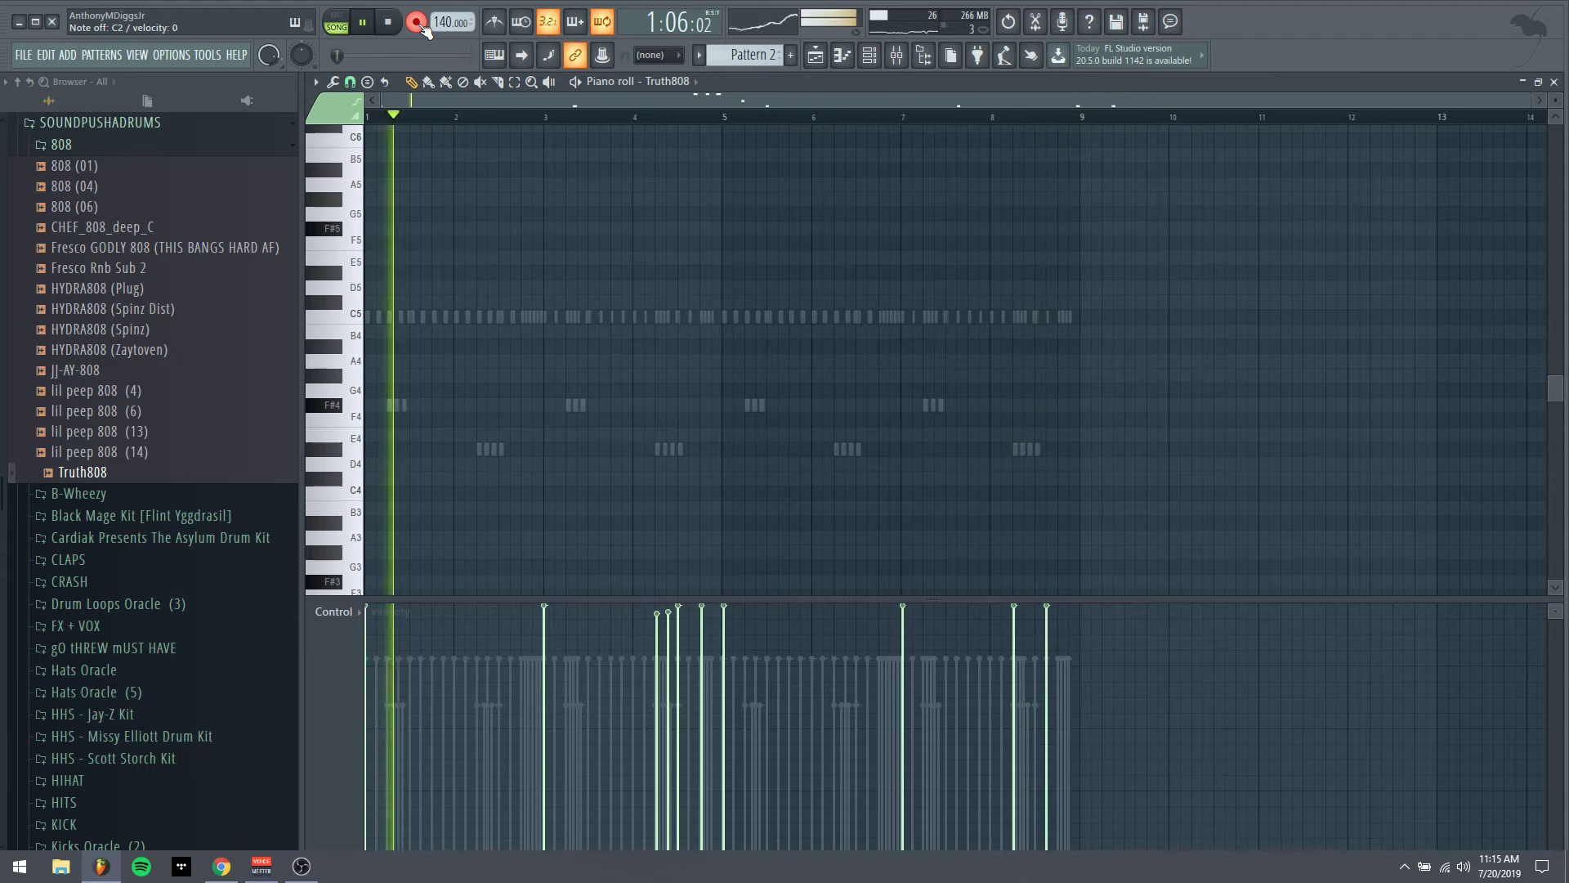
# Quantize the recorded Truth808 notes and apply quick legato so each one extends to the next
pyautogui.hotkey('alt', 'q')
pyautogui.click(859, 535)
pyautogui.scroll(8, 841, 455)
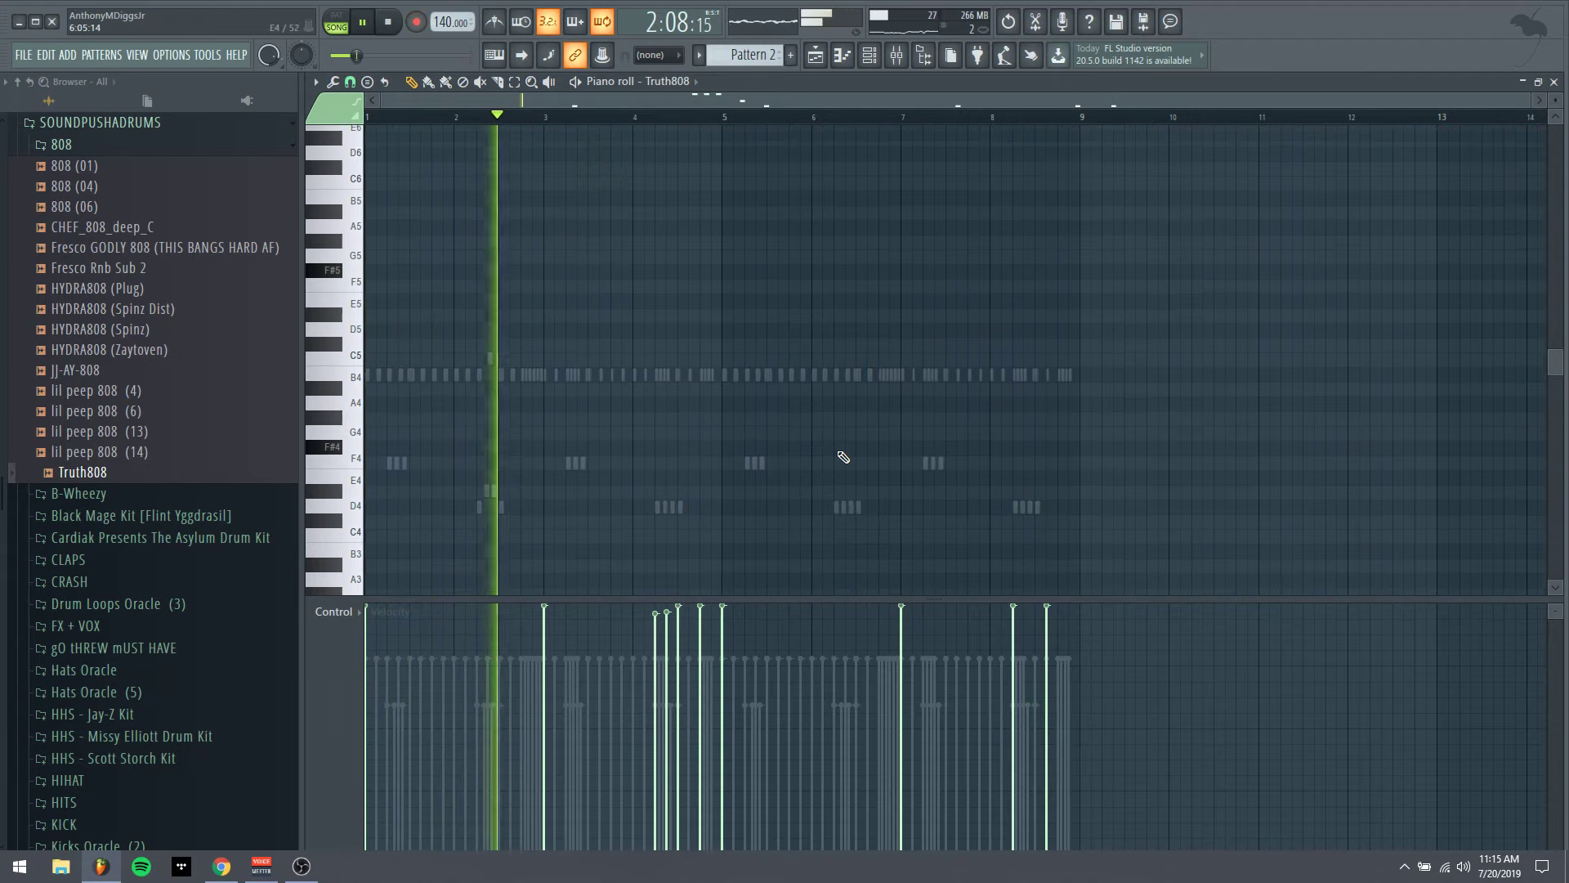
pyautogui.scroll(-18, 844, 456)
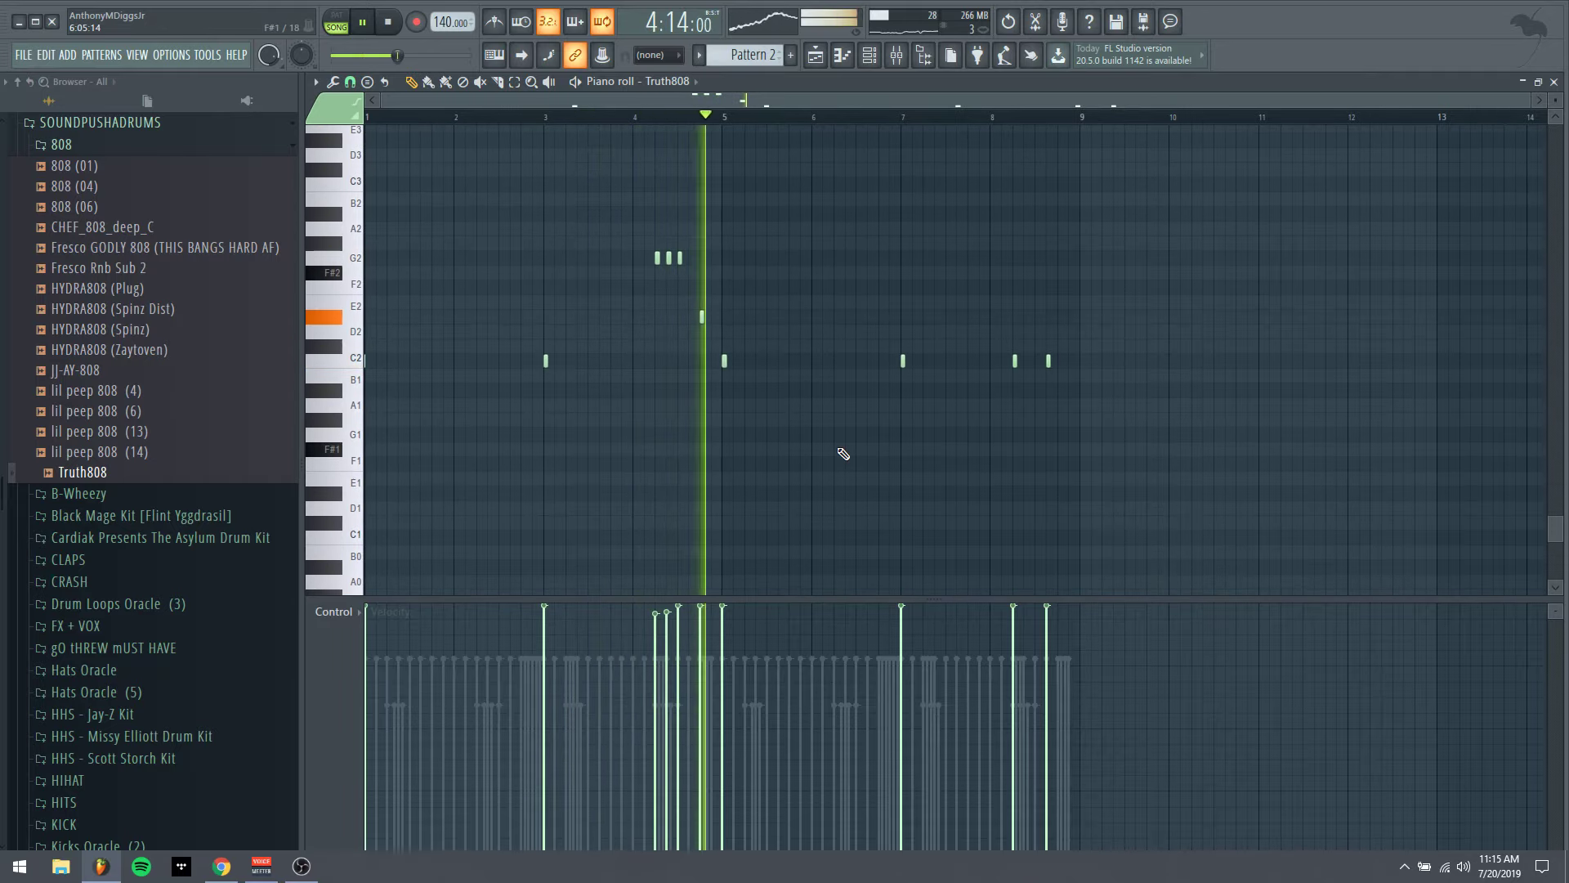
pyautogui.hotkey('ctrl', 'l')
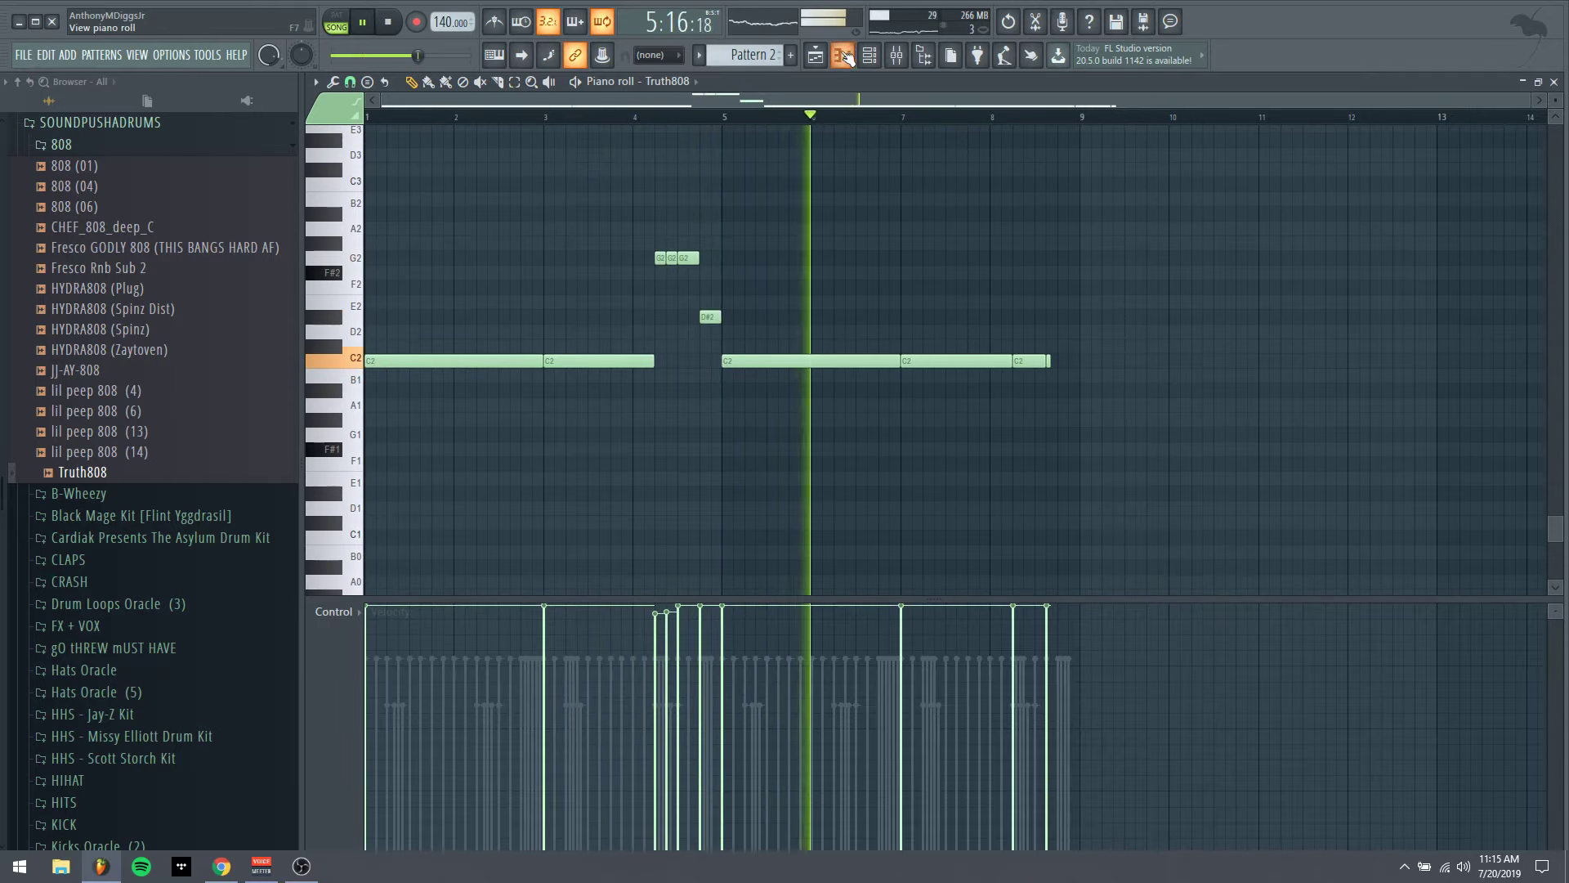
# Delete all MetroBoominHat notes from bar 3 onward in the Pattern 2 piano roll
pyautogui.press('F6')
pyautogui.click(649, 636)
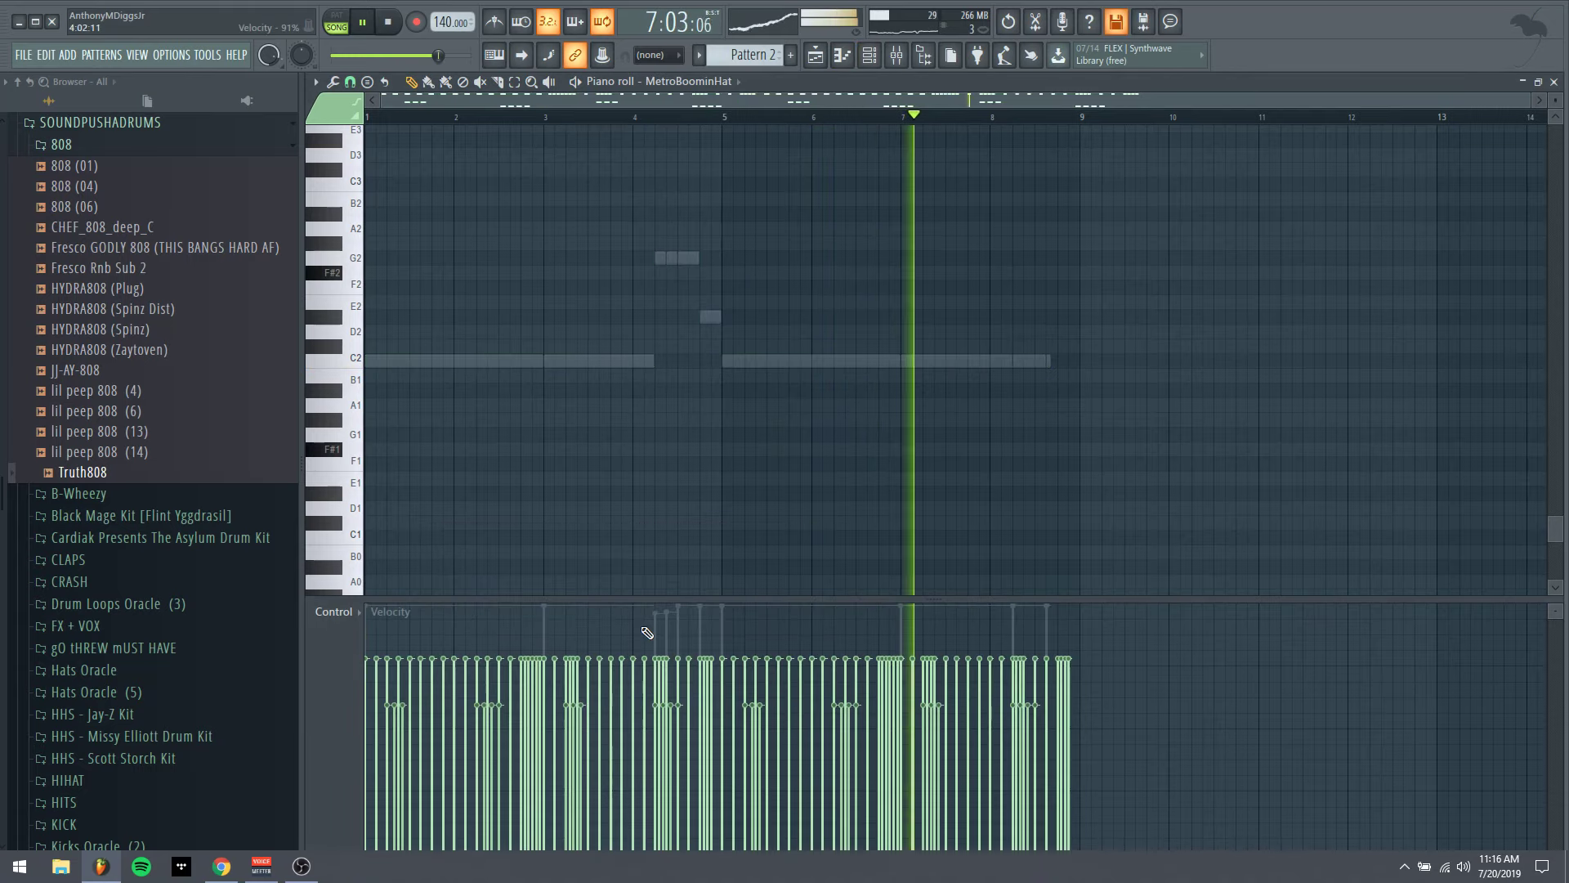
pyautogui.scroll(12, 650, 194)
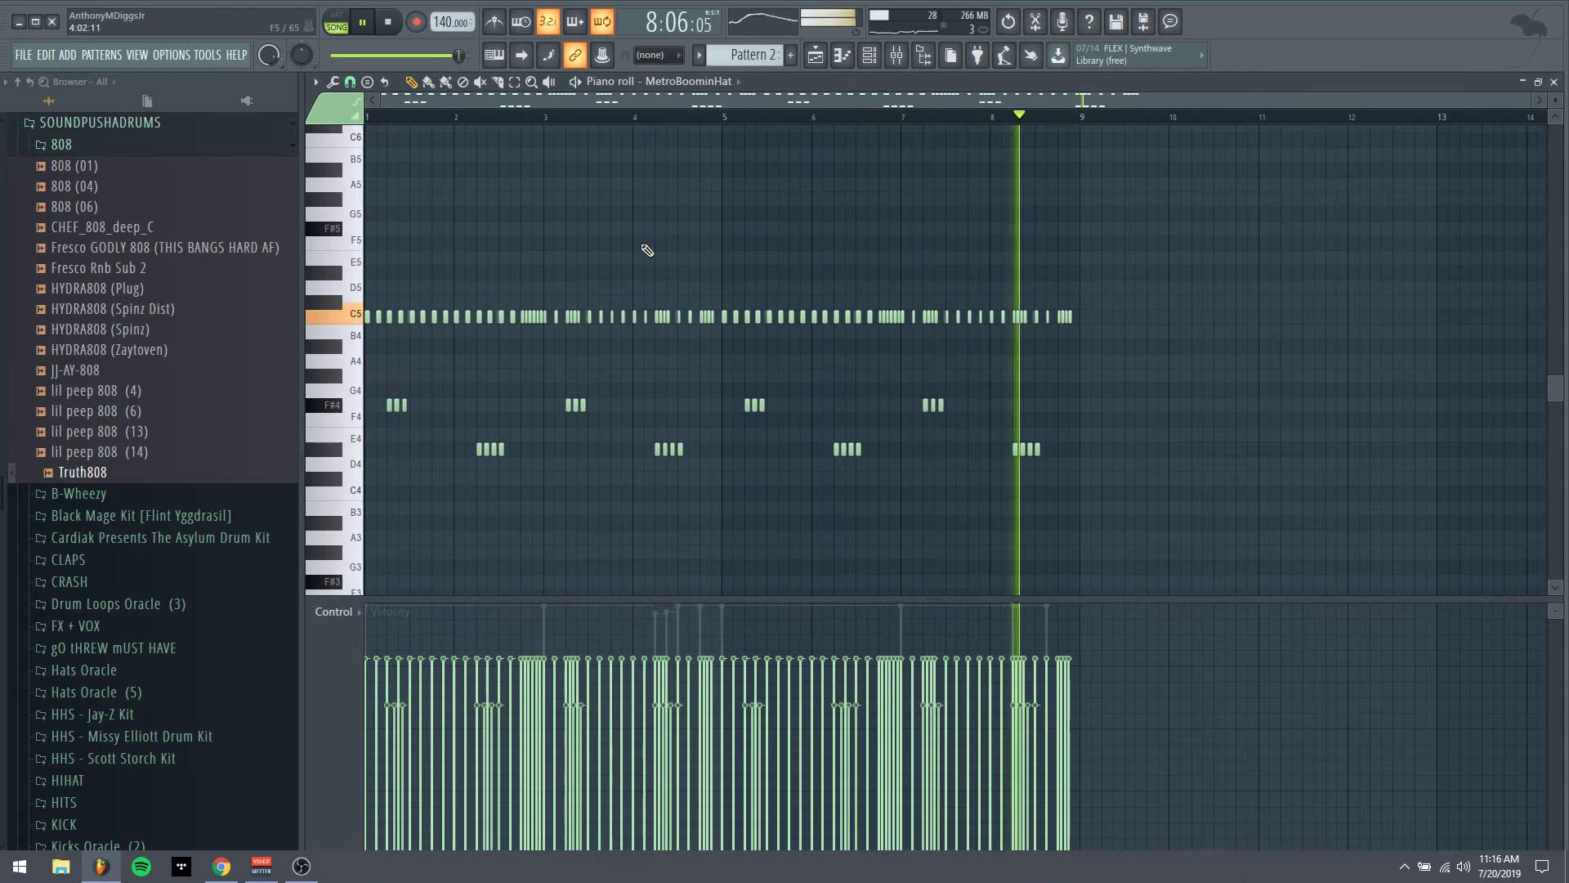
pyautogui.click(517, 83)
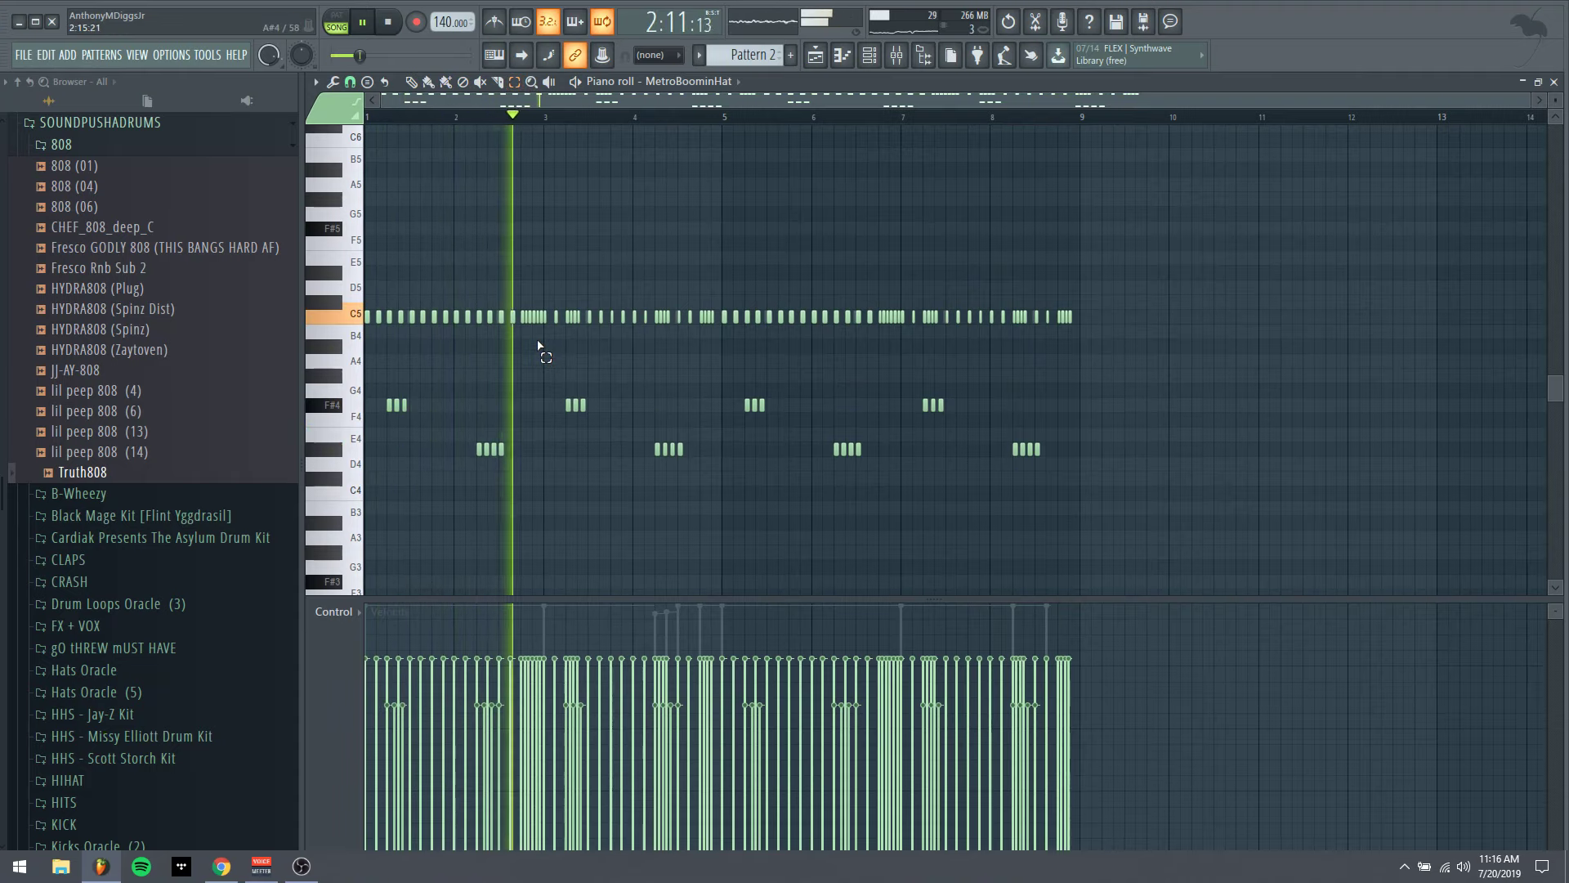
pyautogui.moveTo(1104, 286); pyautogui.dragTo(554, 502)
pyautogui.press('Delete')
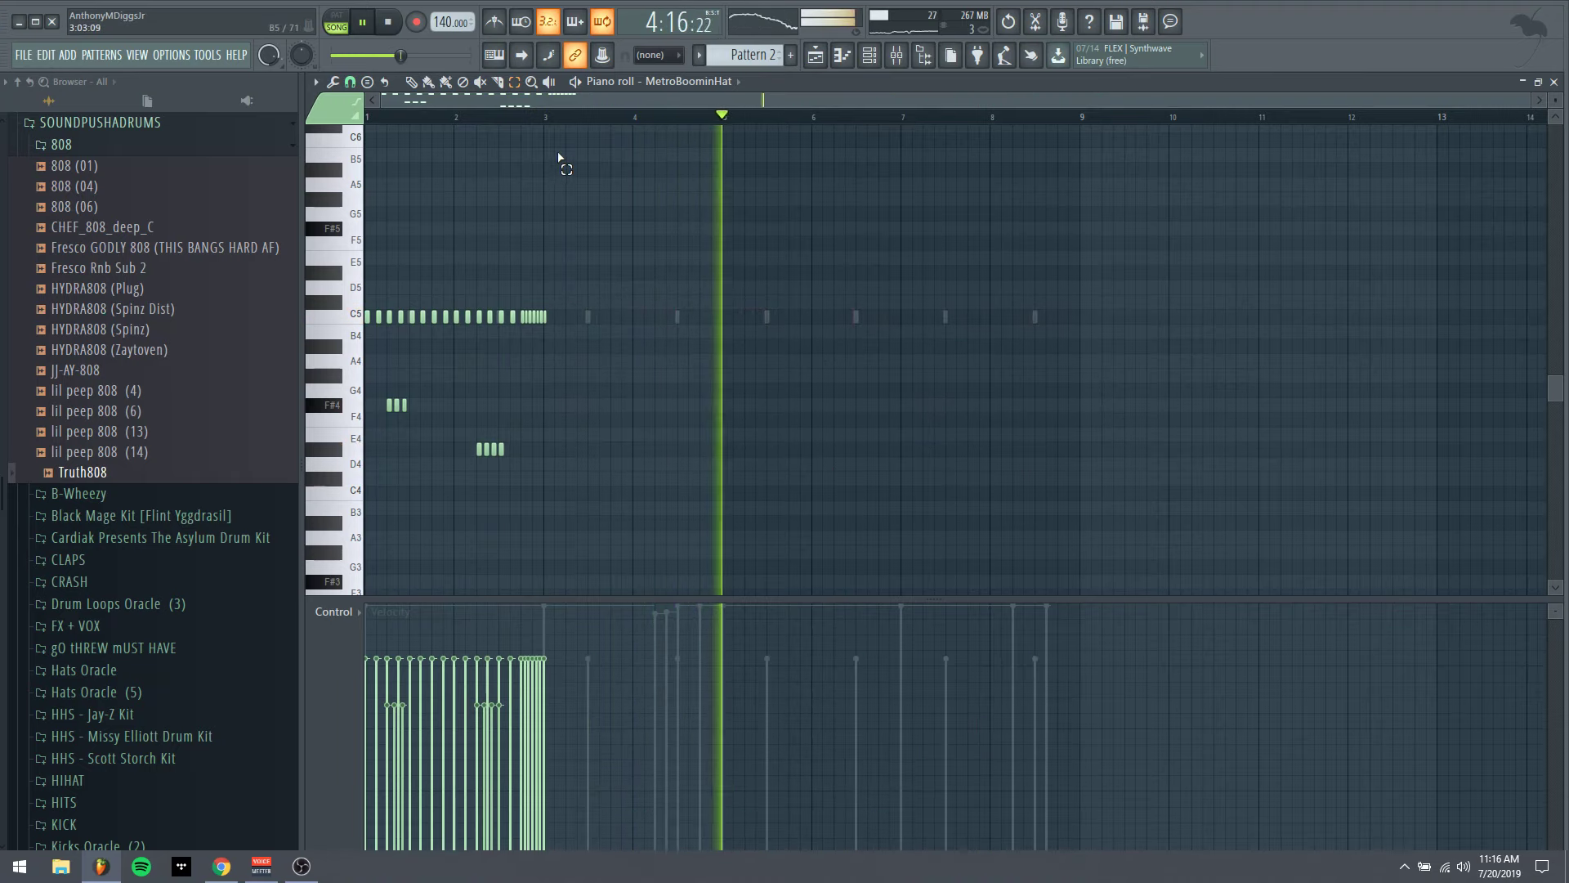
# Select the first two bars of MetroBoominHat notes and duplicate them three times to fill eight bars
pyautogui.moveTo(543, 118); pyautogui.dragTo(2, 204)
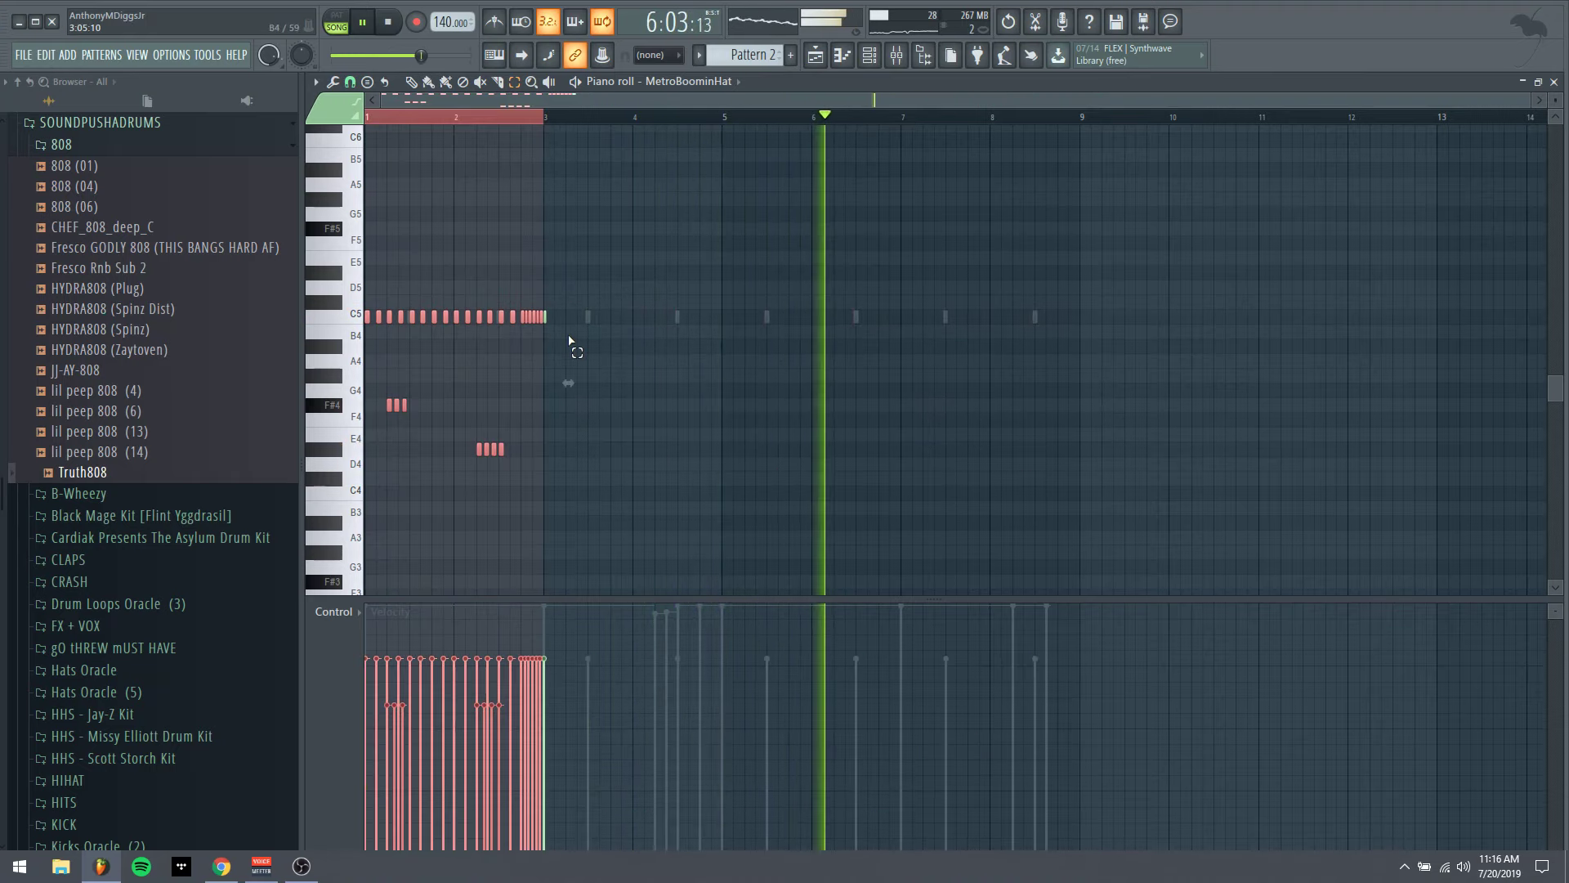
pyautogui.moveTo(565, 313); pyautogui.dragTo(543, 322)
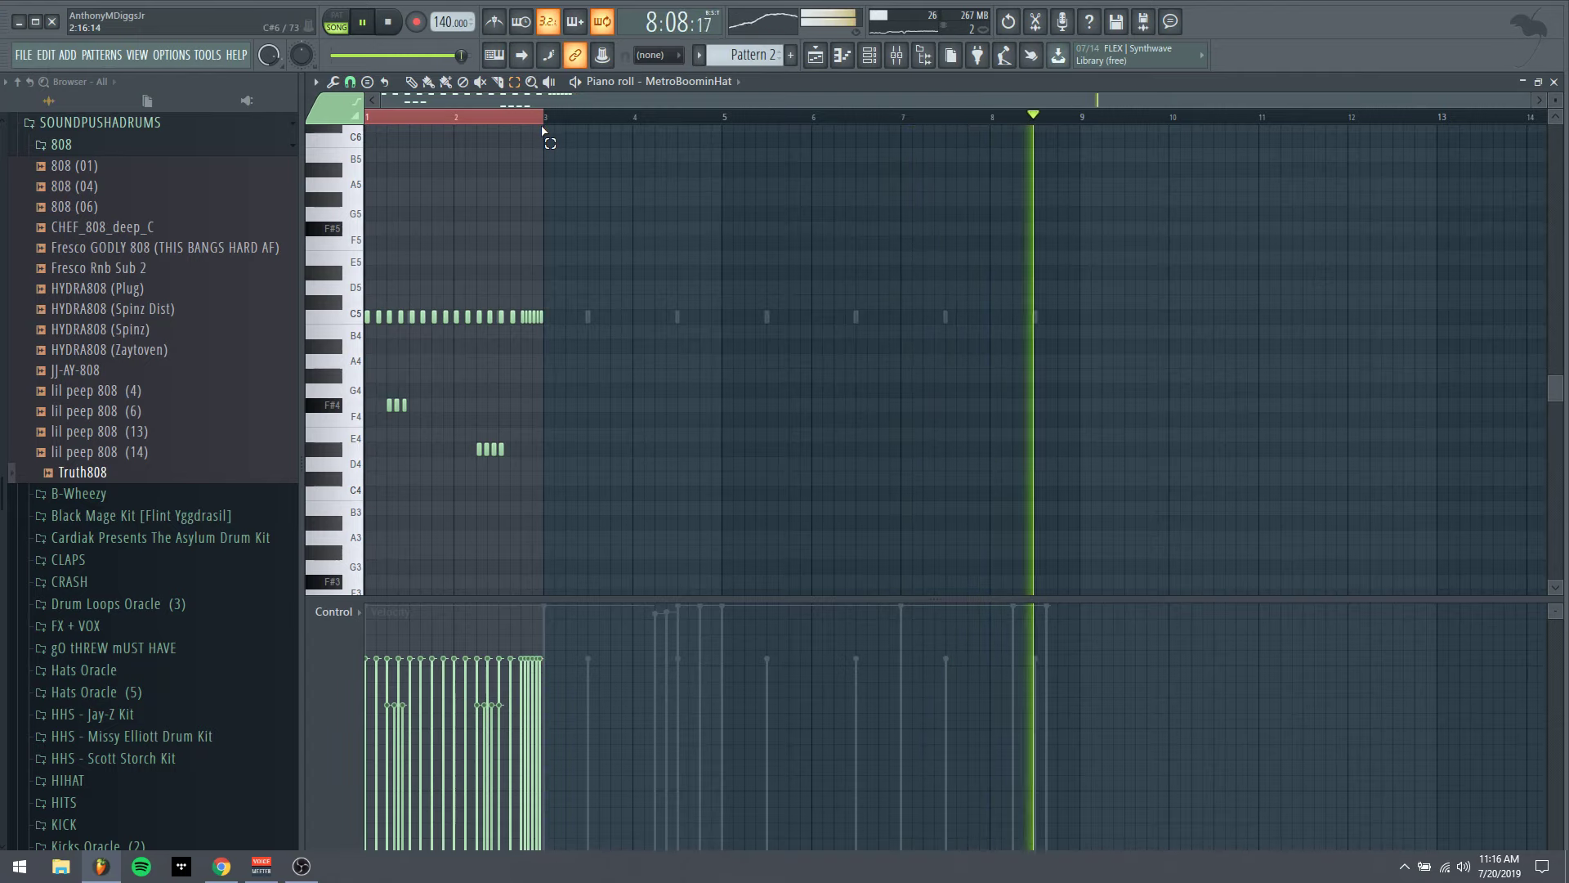
pyautogui.hotkey('ctrl', 'b')
pyautogui.hotkey('ctrl', 'b')
pyautogui.hotkey('ctrl', 'b')
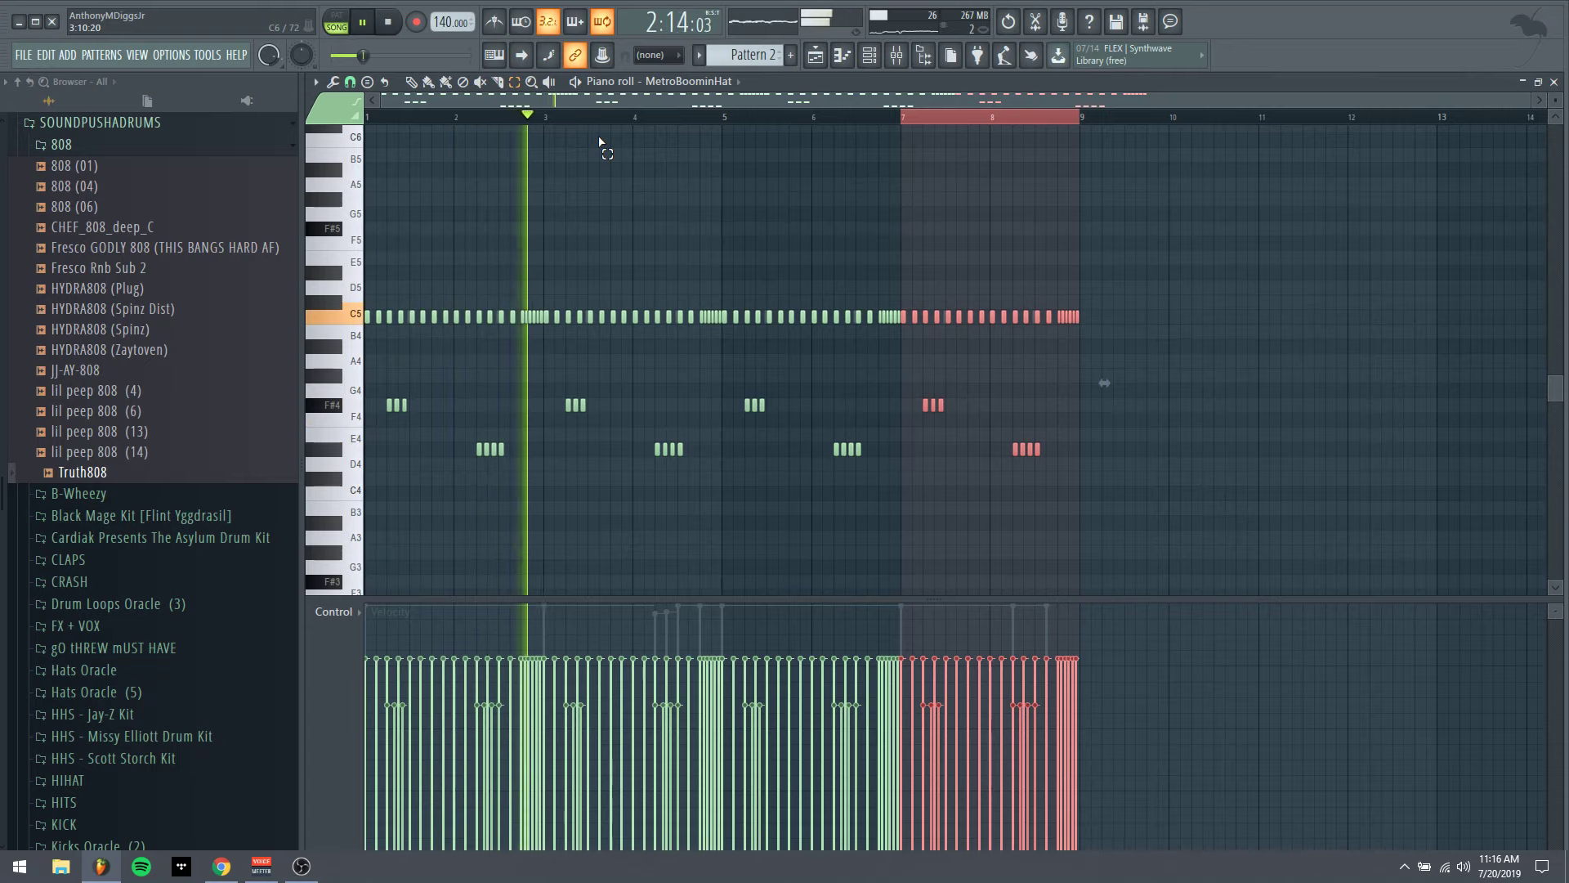
# Select all MetroBoominHat notes and transpose them up two semitones, moving the main row from C5 to D5
pyautogui.press('Up')
pyautogui.press('Down')
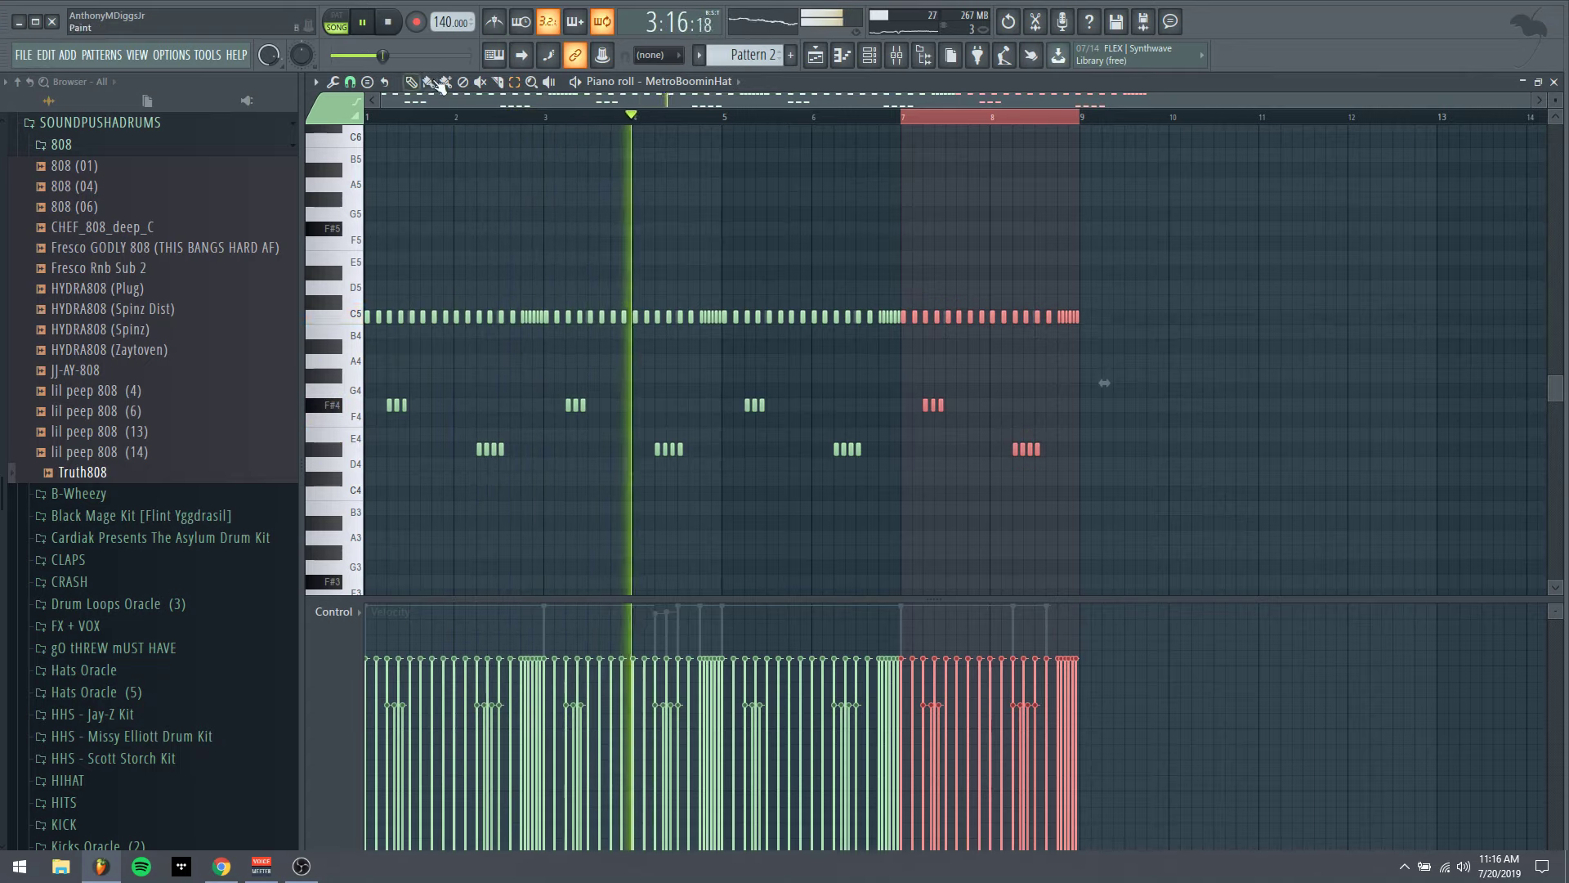
pyautogui.hotkey('ctrl', 'a')
pyautogui.press('Up')
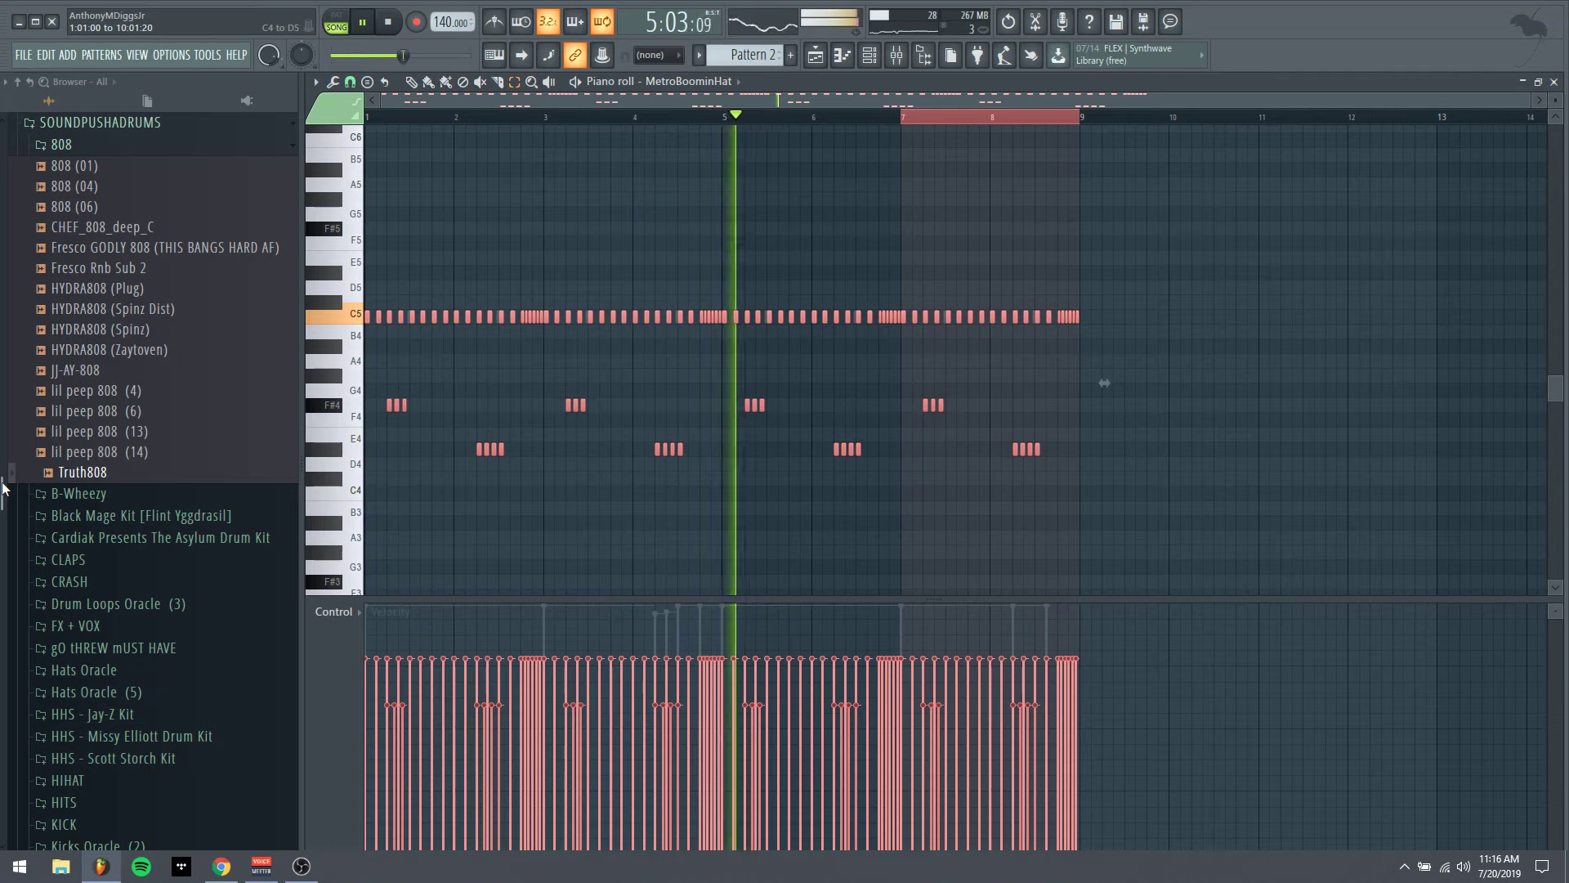
pyautogui.press('Up')
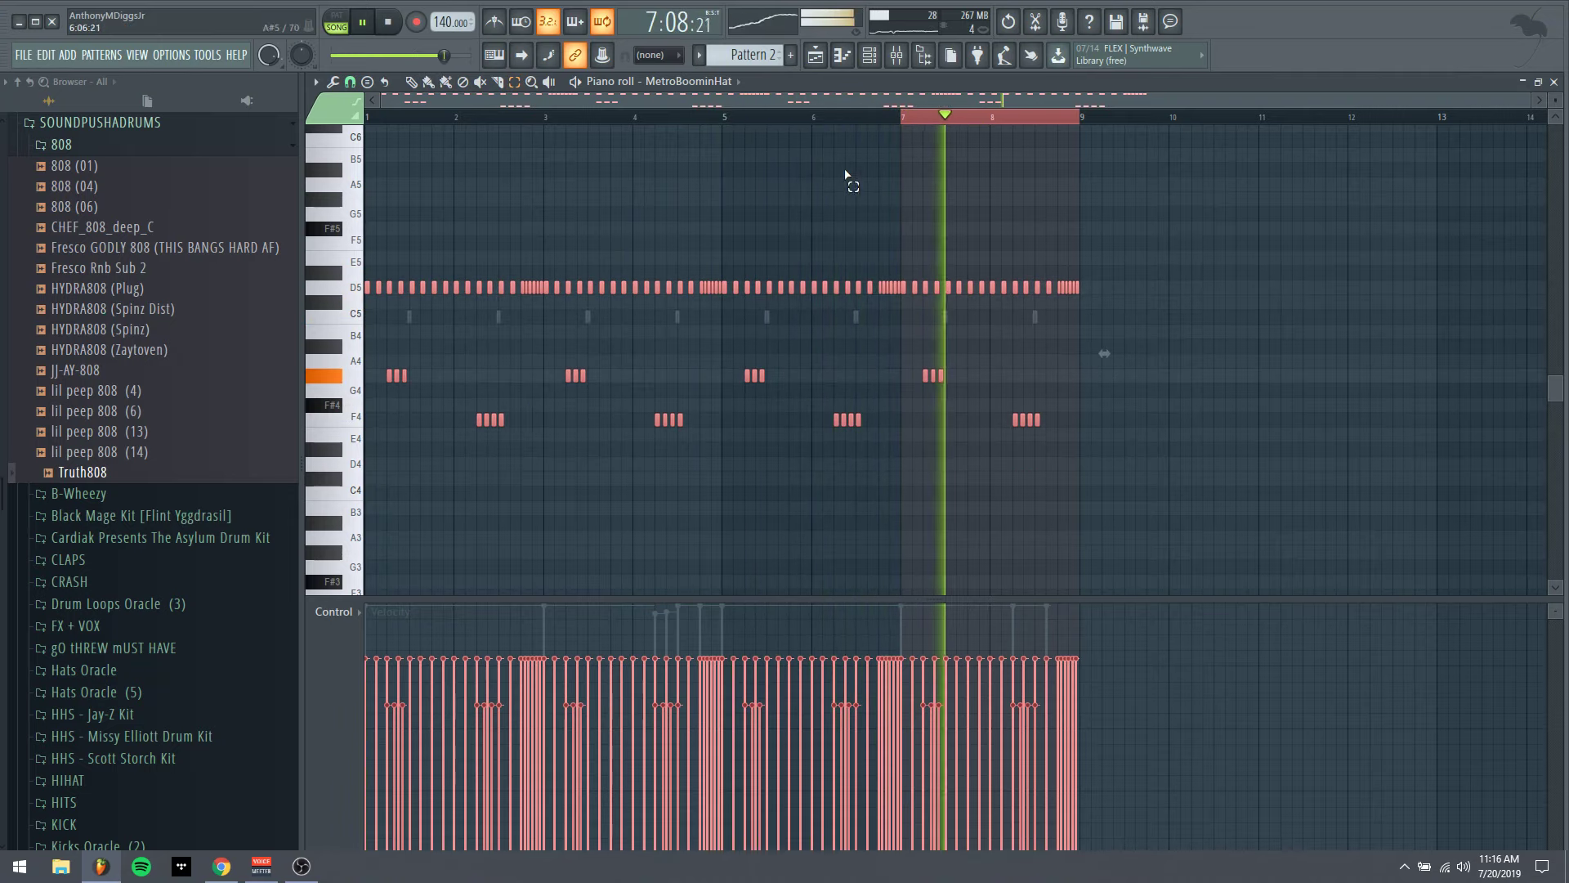
# Balance the mixer by slightly raising the Master, MetroBoominHat and Dripp Clap levels and lowering Truth808
pyautogui.click(897, 54)
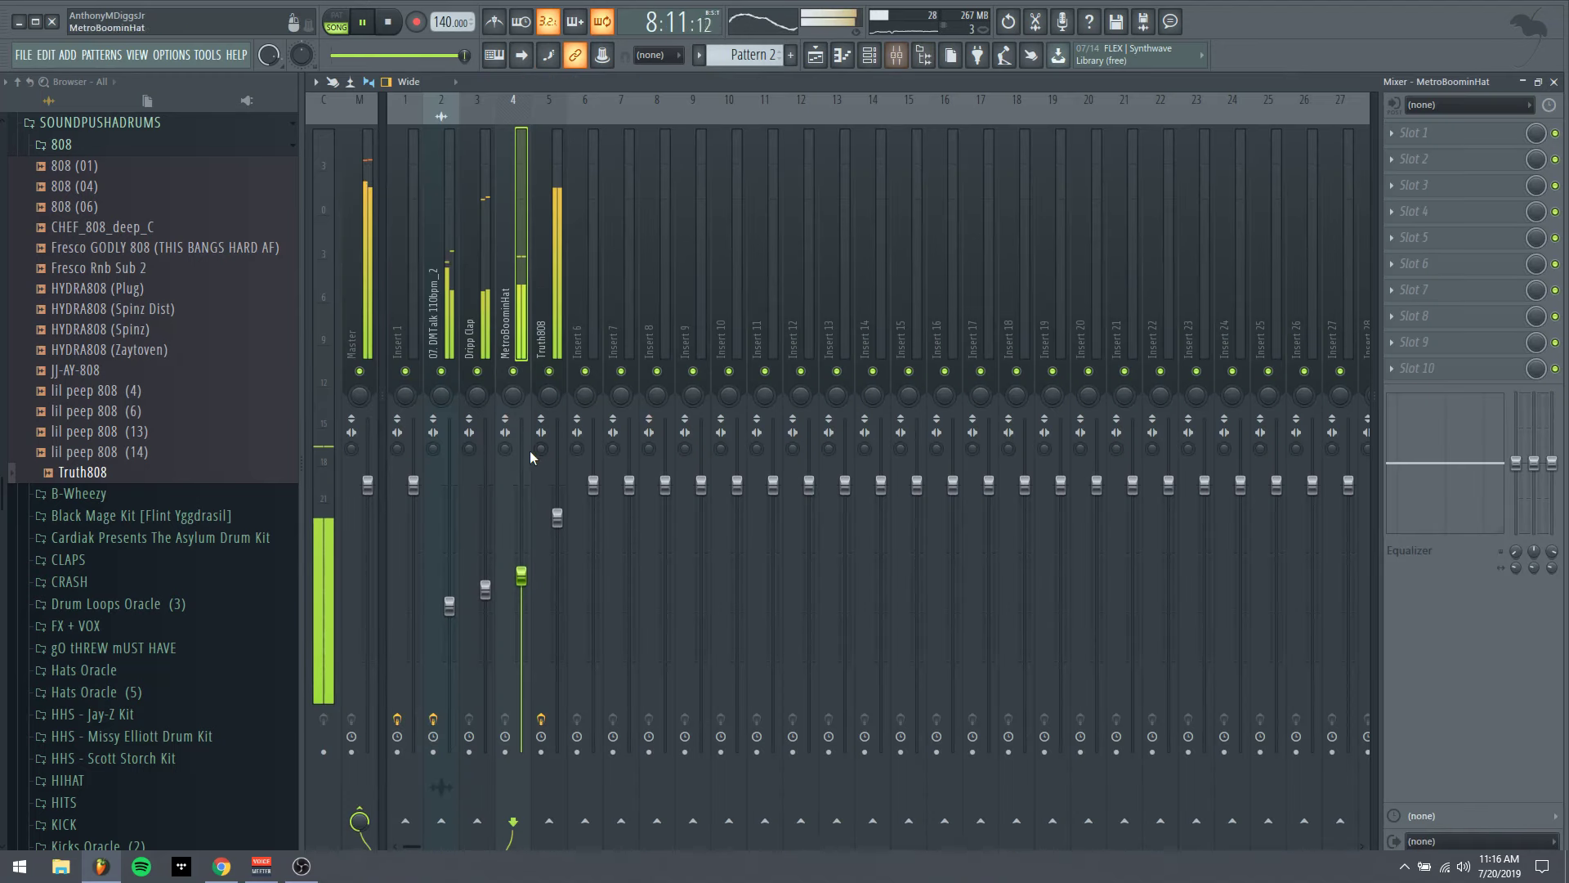
pyautogui.moveTo(368, 484); pyautogui.dragTo(368, 474)
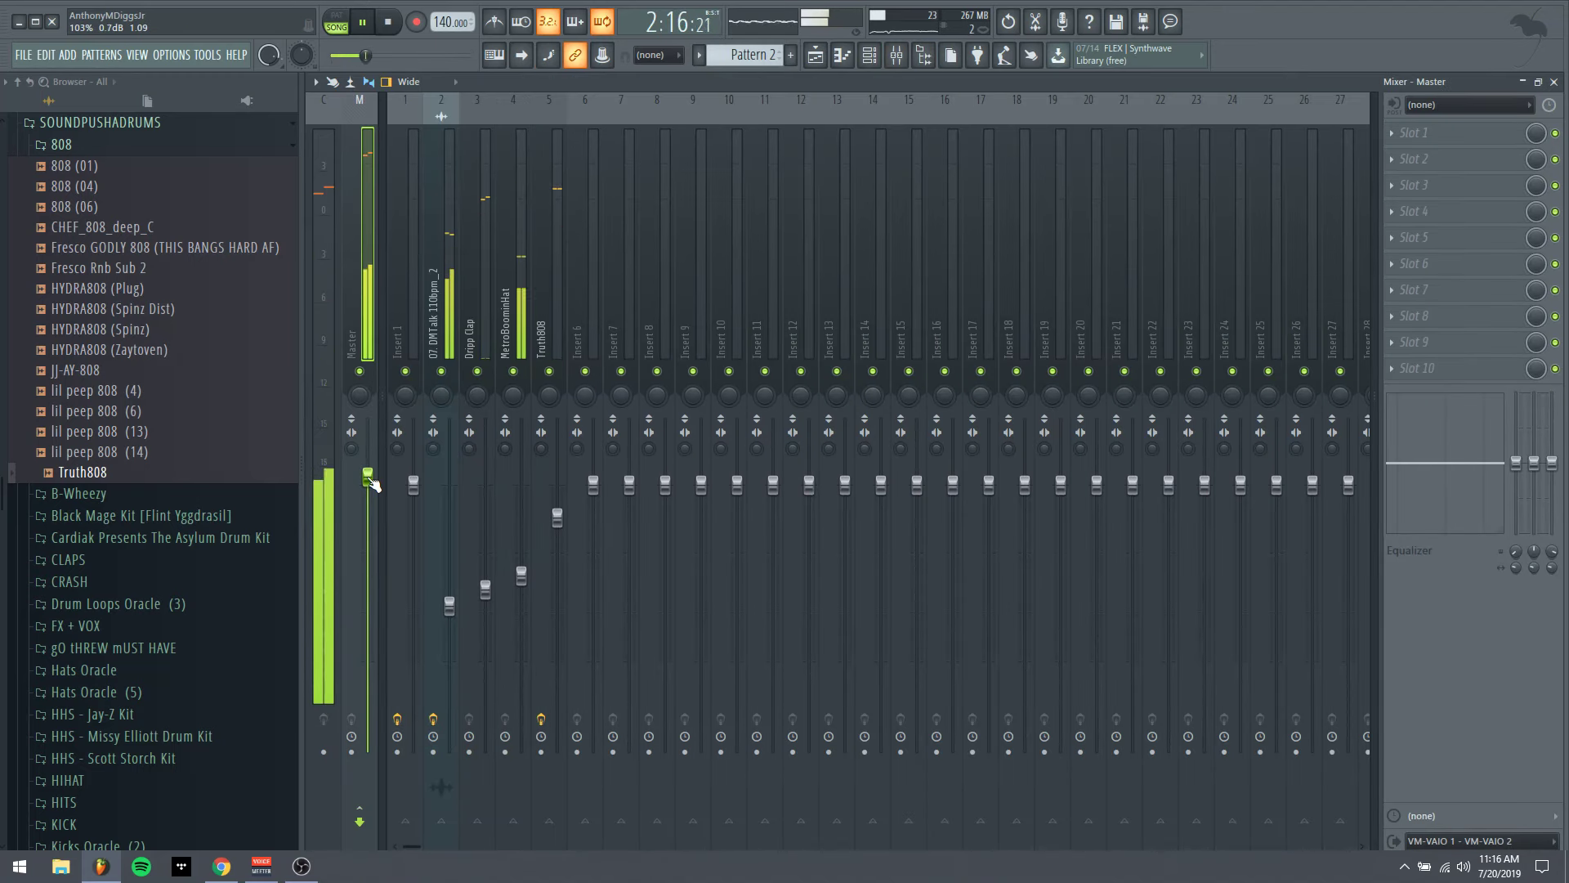
pyautogui.moveTo(560, 520); pyautogui.dragTo(559, 523)
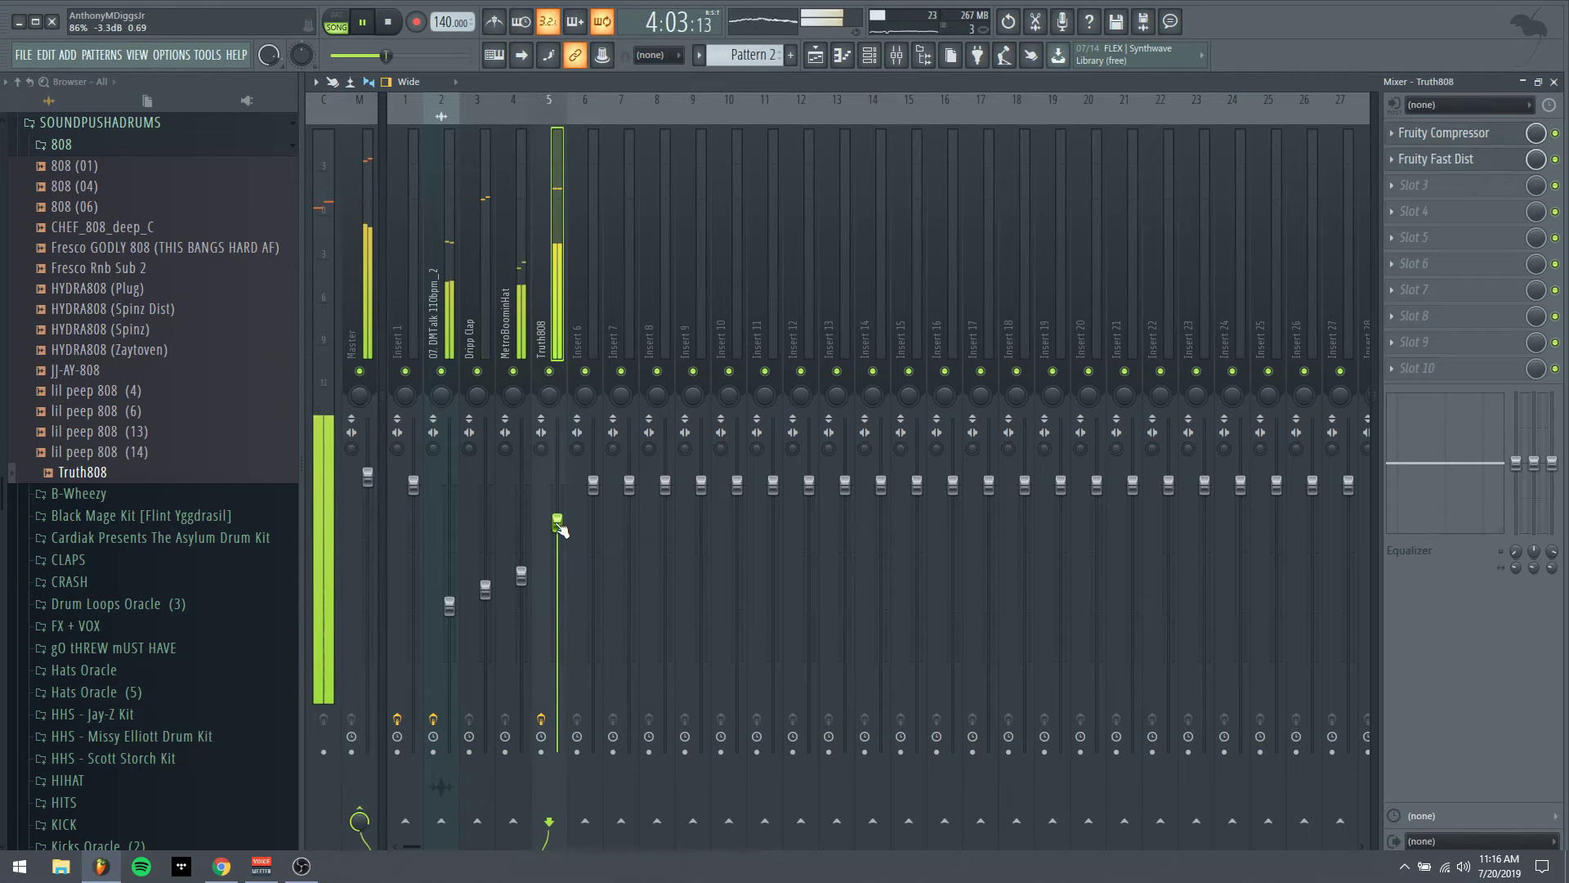
pyautogui.moveTo(523, 587); pyautogui.dragTo(486, 586)
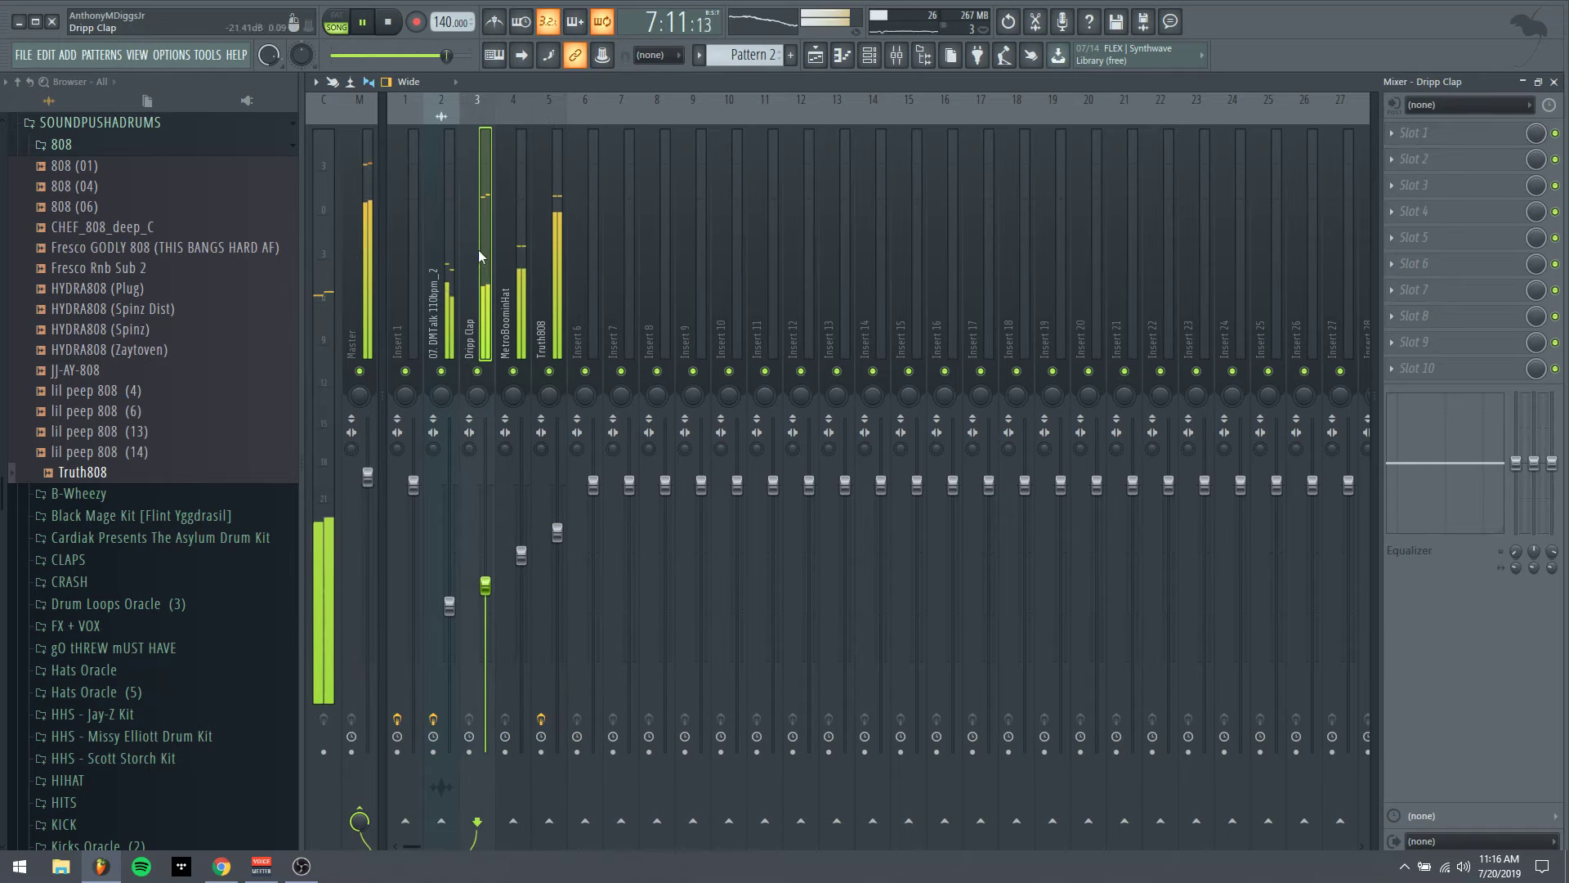
# Try reversing the DMTalk sample in its channel settings and audition it in song playback
pyautogui.press('F5')
pyautogui.doubleClick(653, 151)
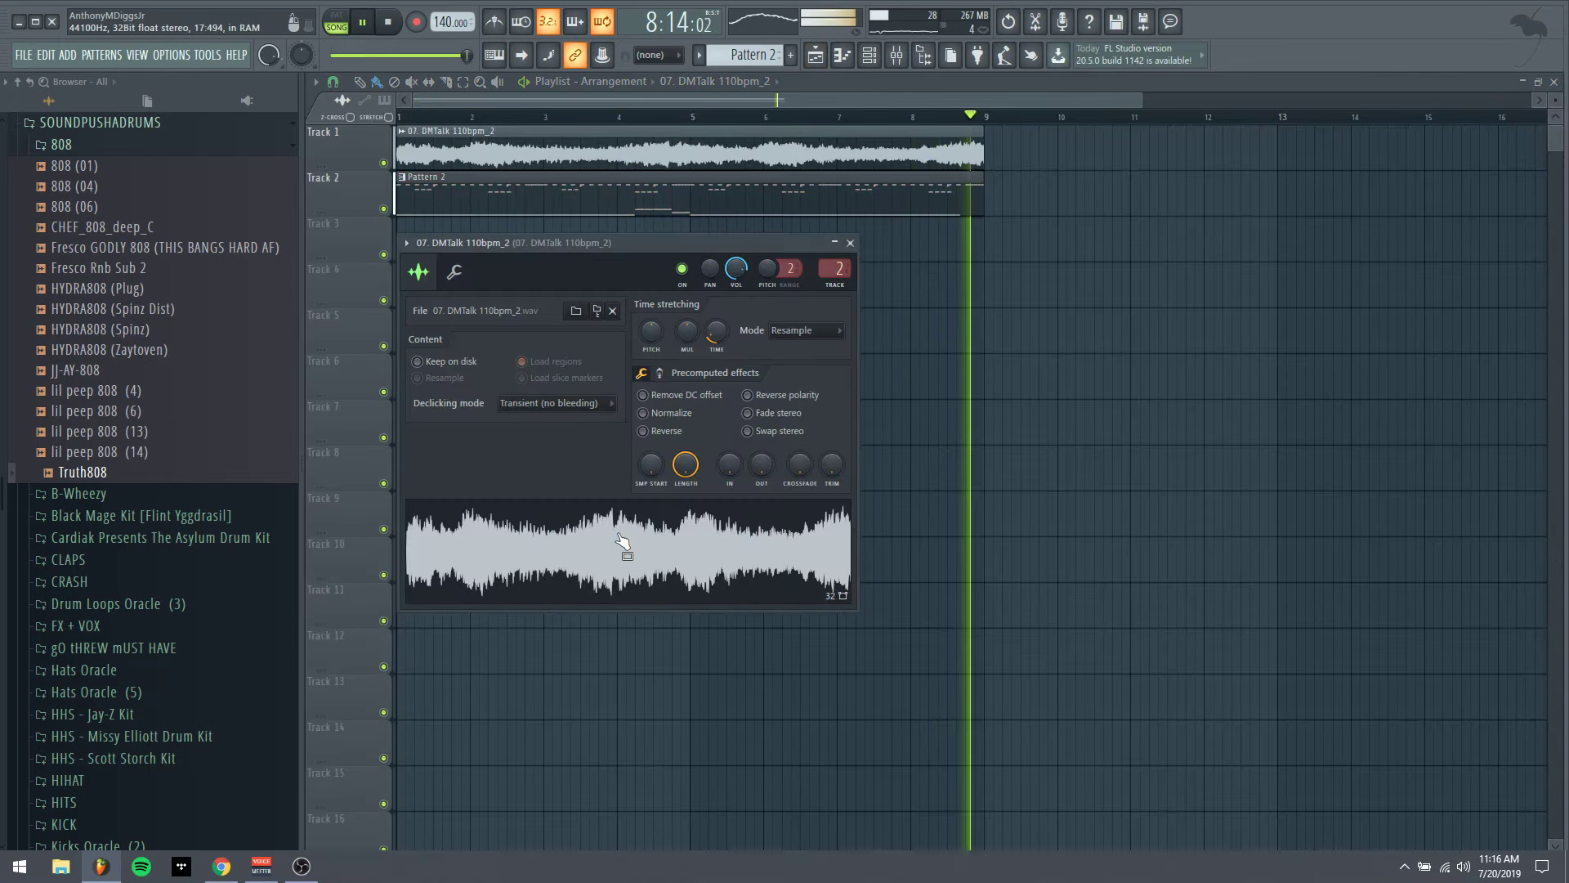
pyautogui.press('space')
pyautogui.press('space')
pyautogui.click(642, 431)
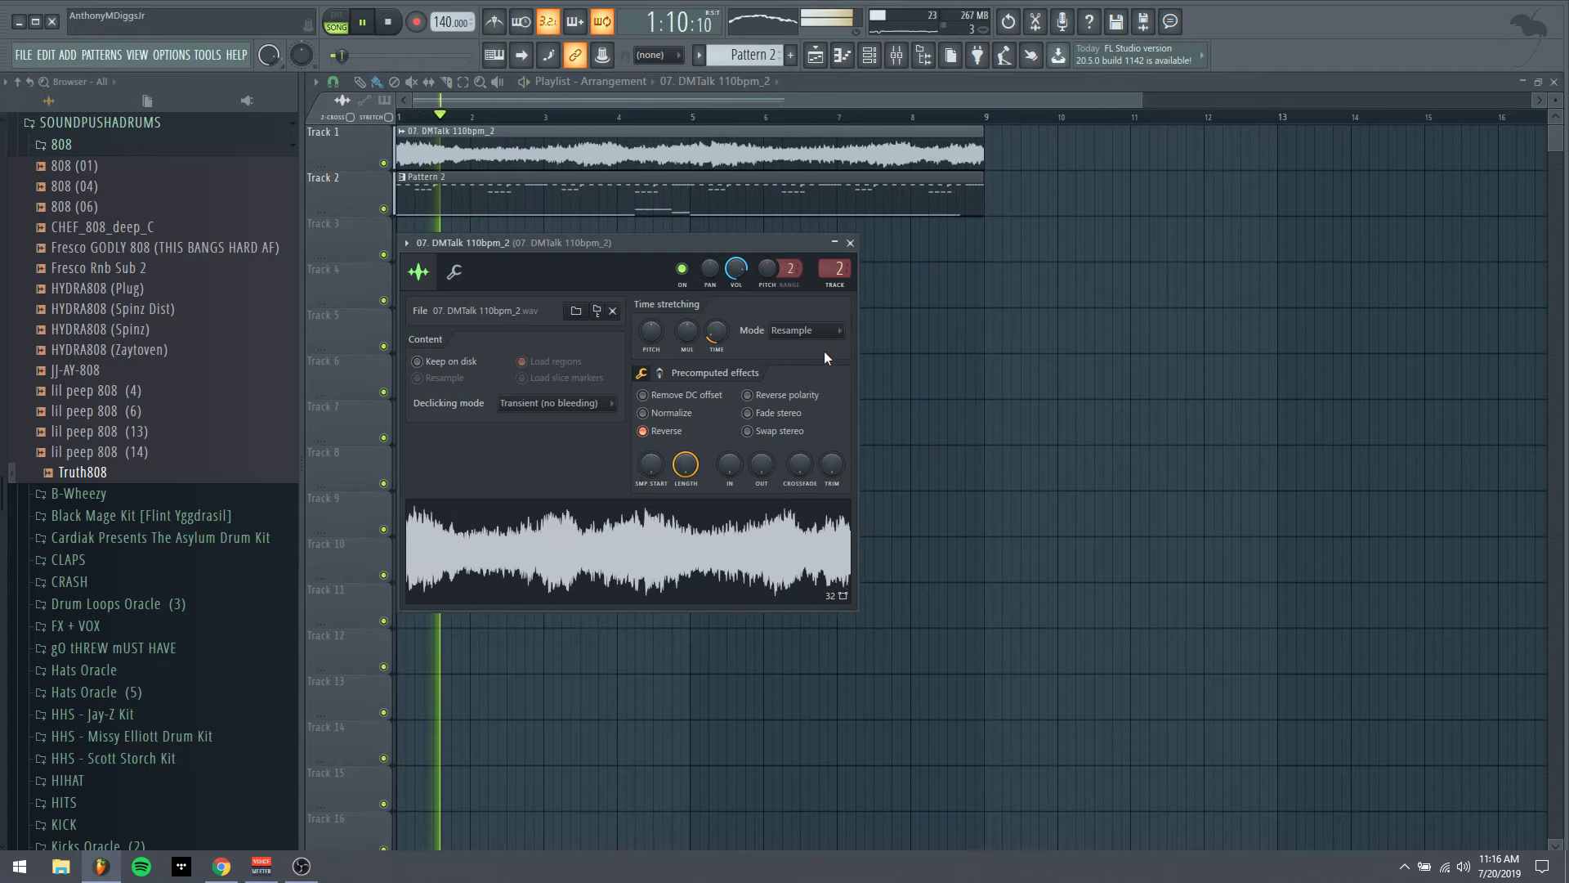
pyautogui.click(643, 430)
pyautogui.press('space')
pyautogui.press('space')
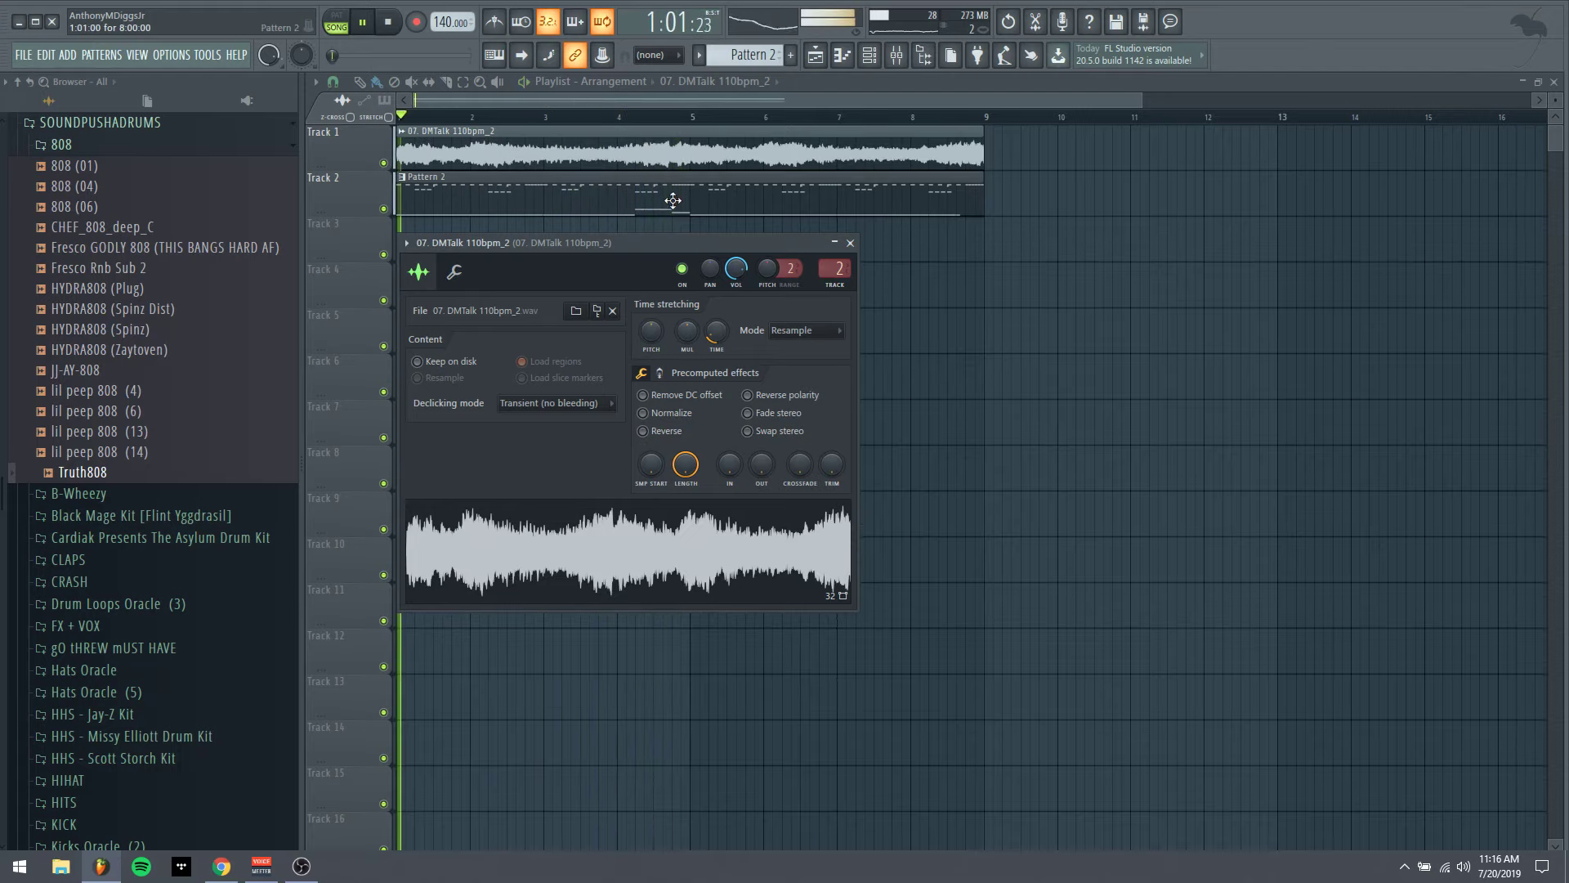
# Mute Track 1 with the DMTalk clip and browse the ALL Sample N Loops folder for another sample
pyautogui.click(385, 164)
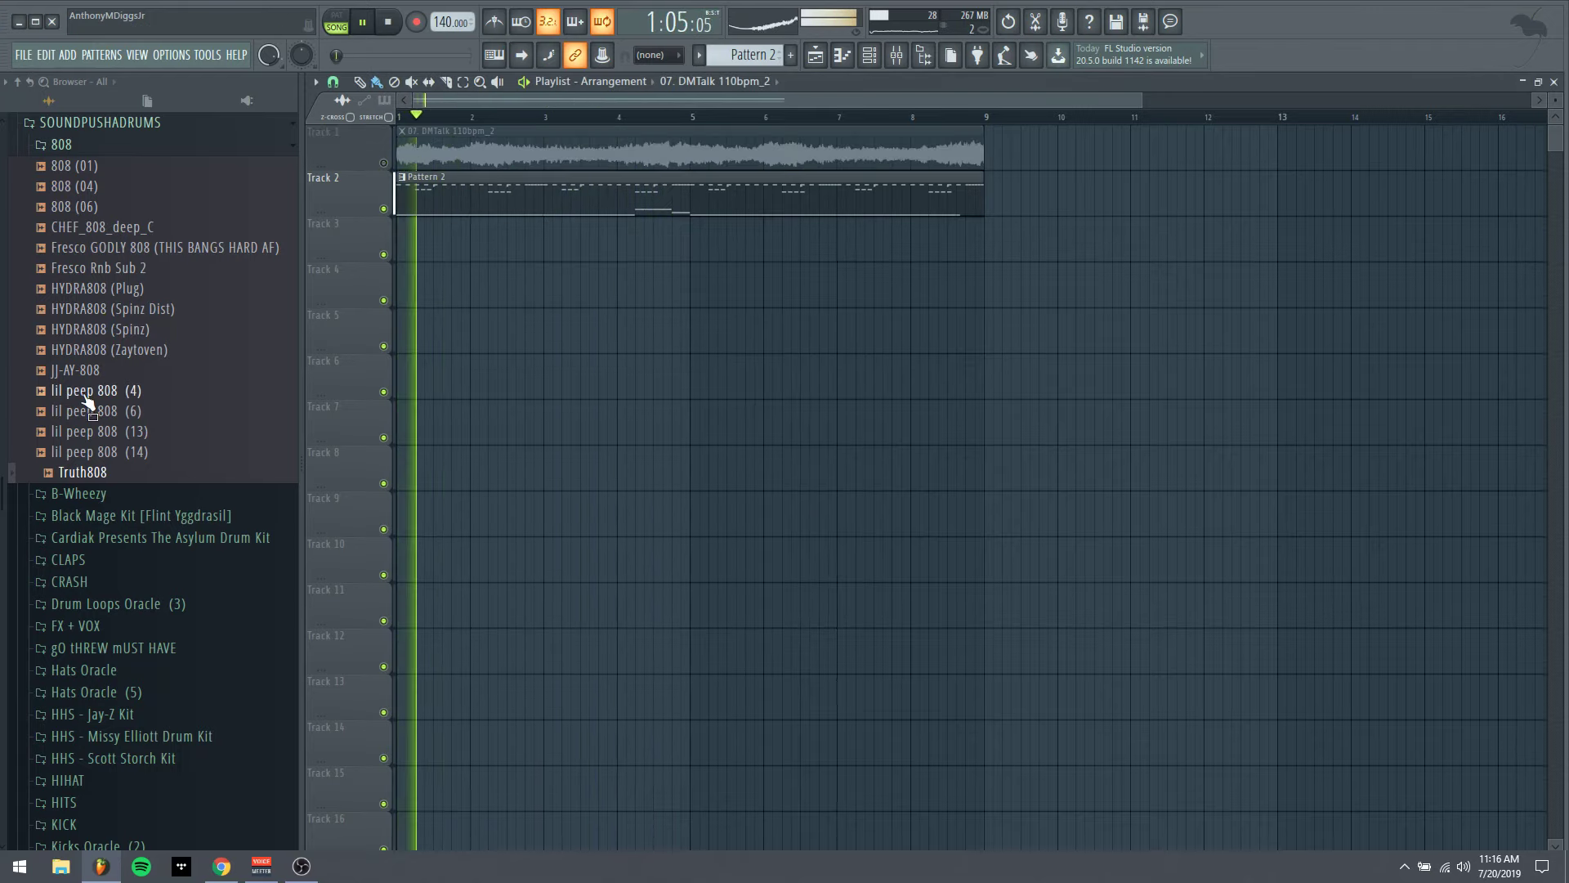
pyautogui.click(17, 81)
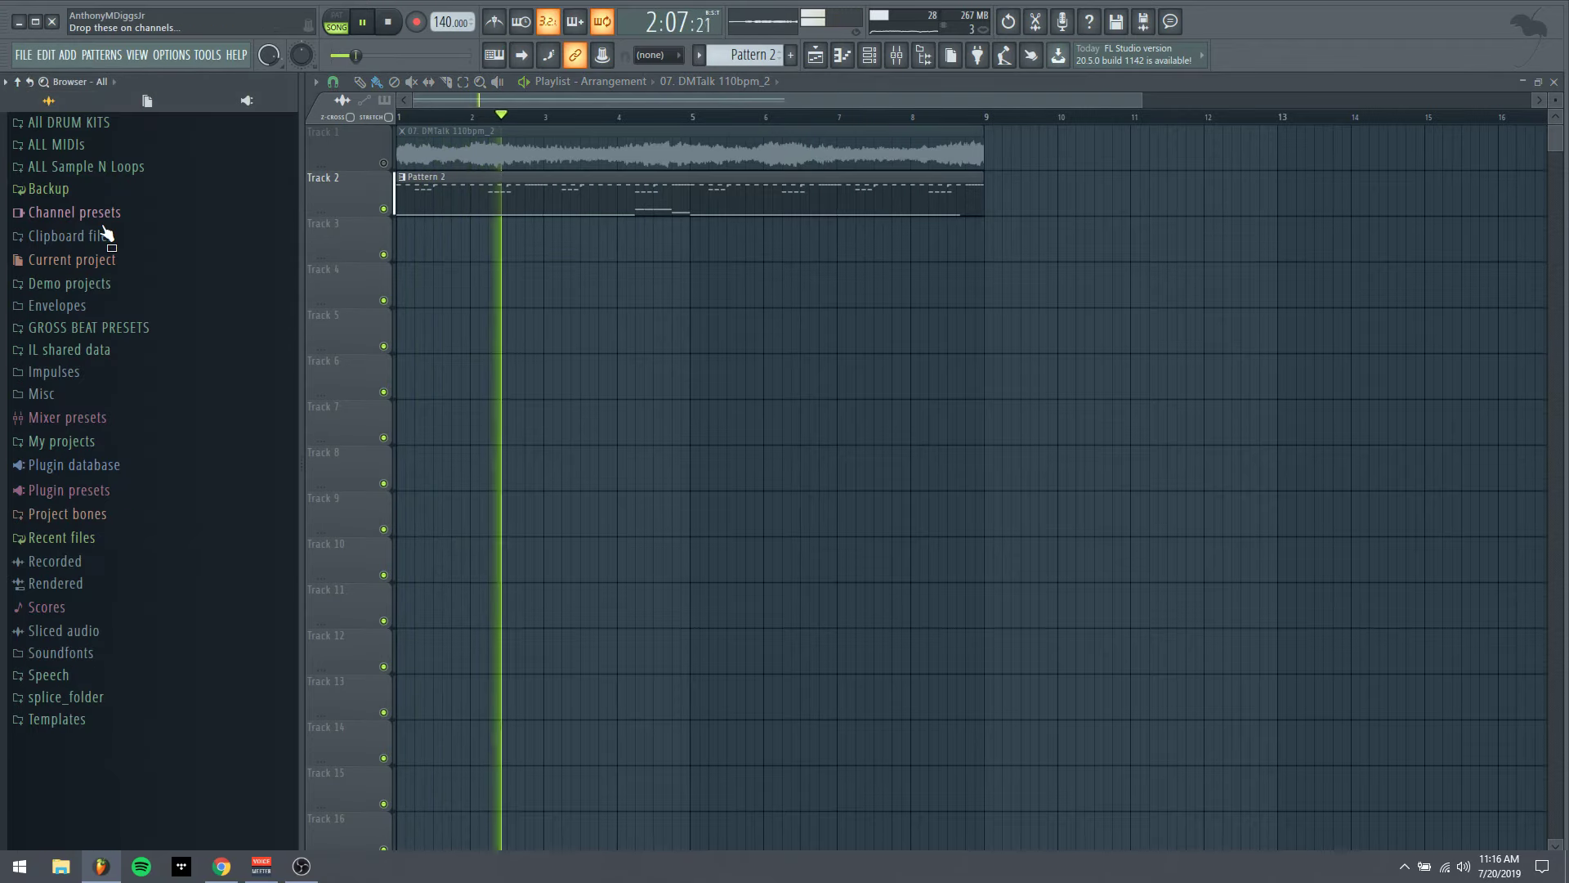
pyautogui.click(86, 166)
pyautogui.scroll(-5, 101, 352)
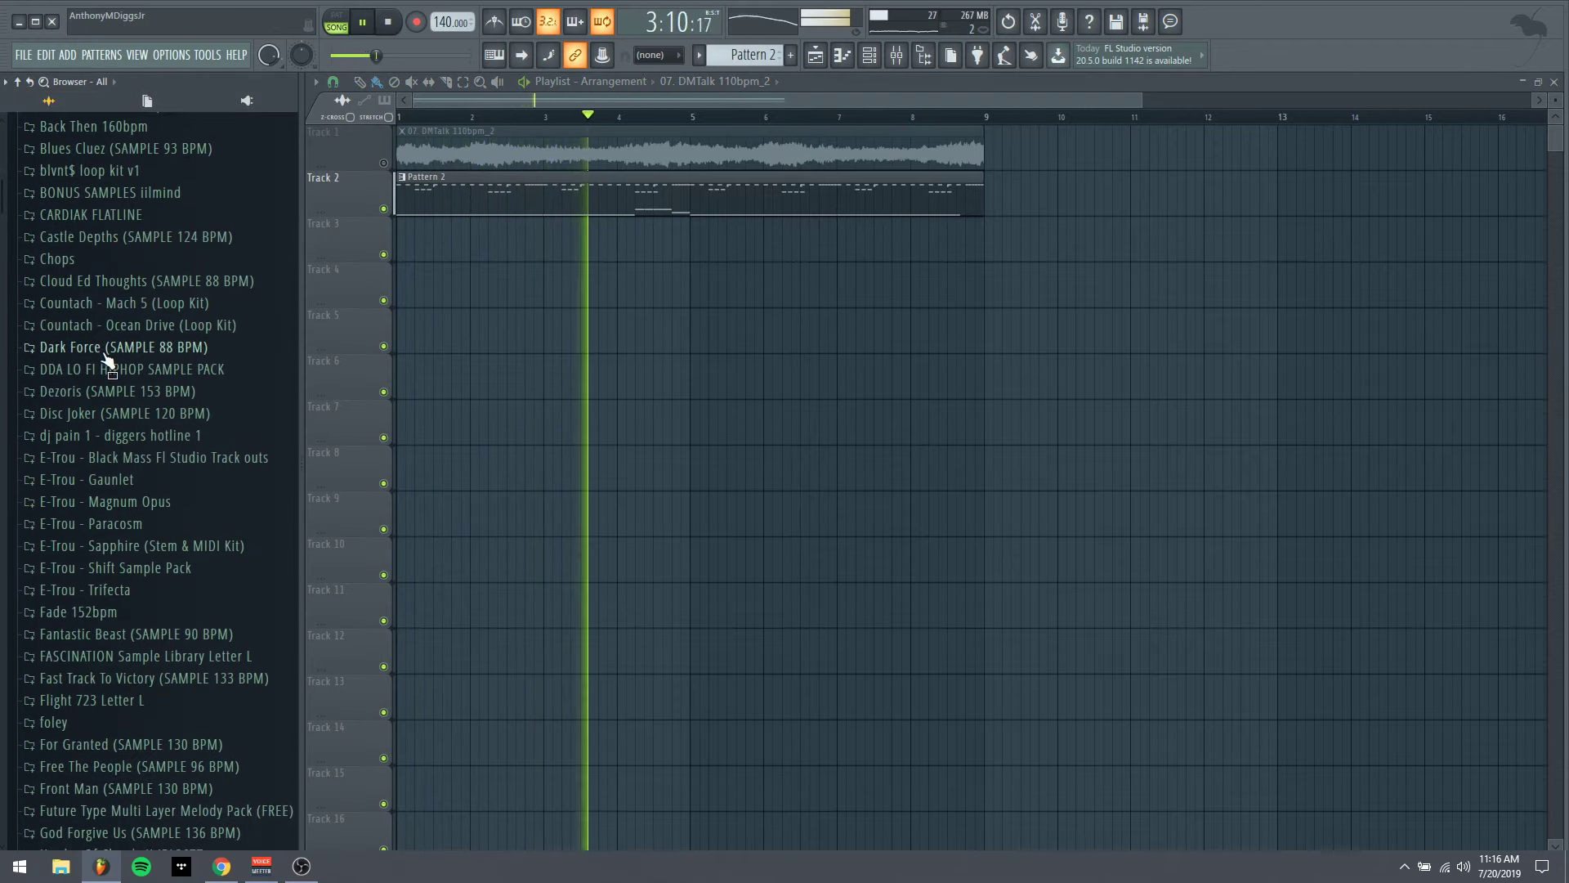
pyautogui.scroll(-10, 111, 358)
pyautogui.scroll(-12, 119, 351)
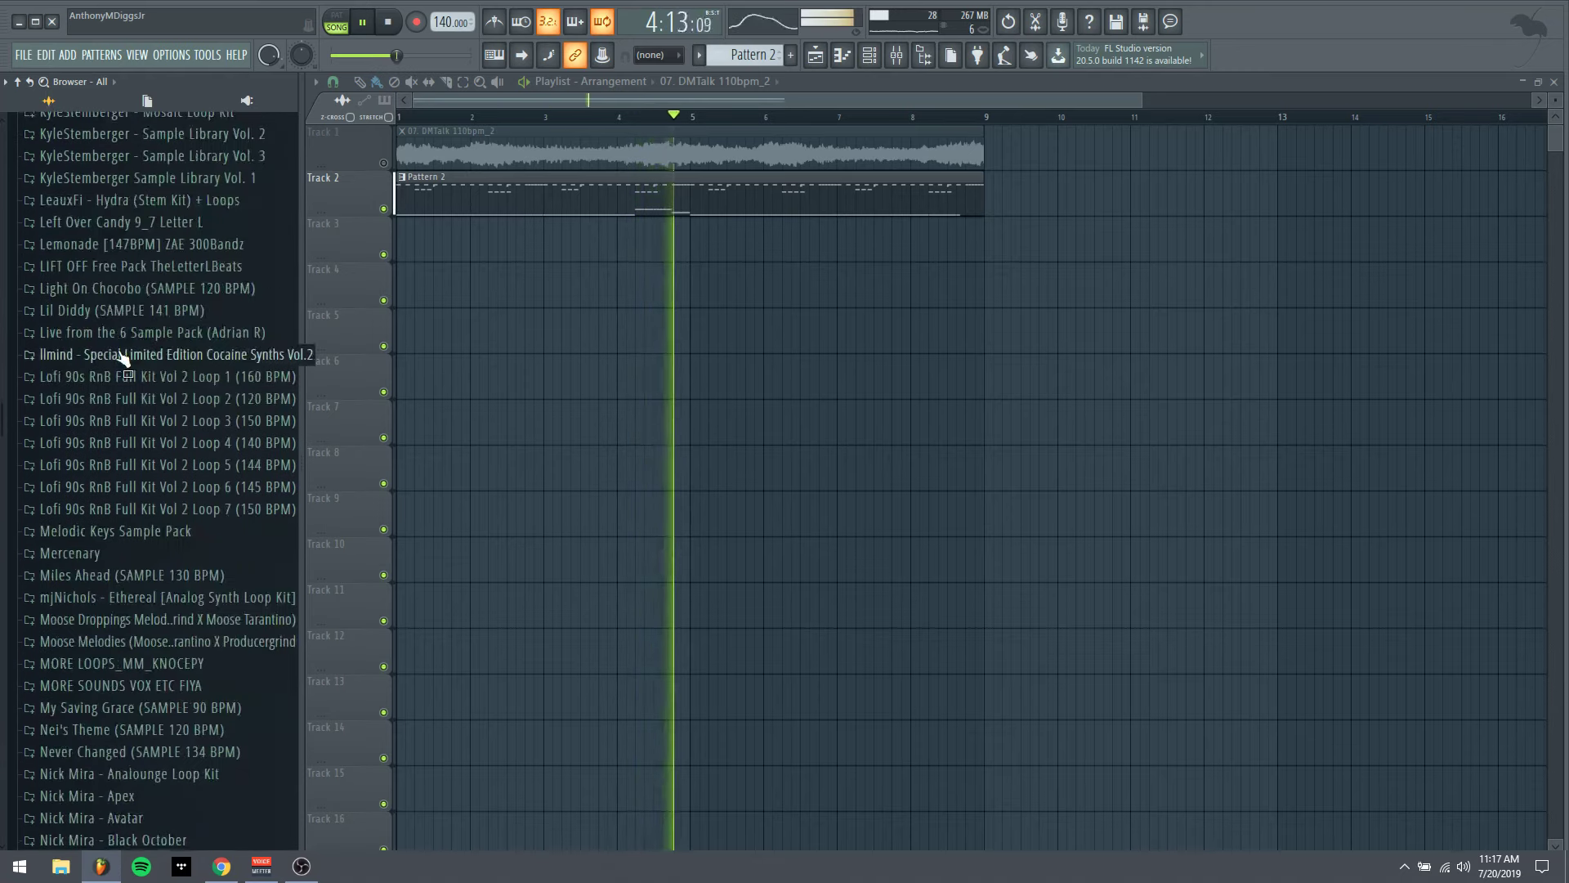
pyautogui.scroll(8, 135, 364)
# Expand the Kit_18_Snake_Wont_Charm and Sample Library Vol. 2 folders, stop playback and preview loops such as headstone 145bpm
pyautogui.click(152, 515)
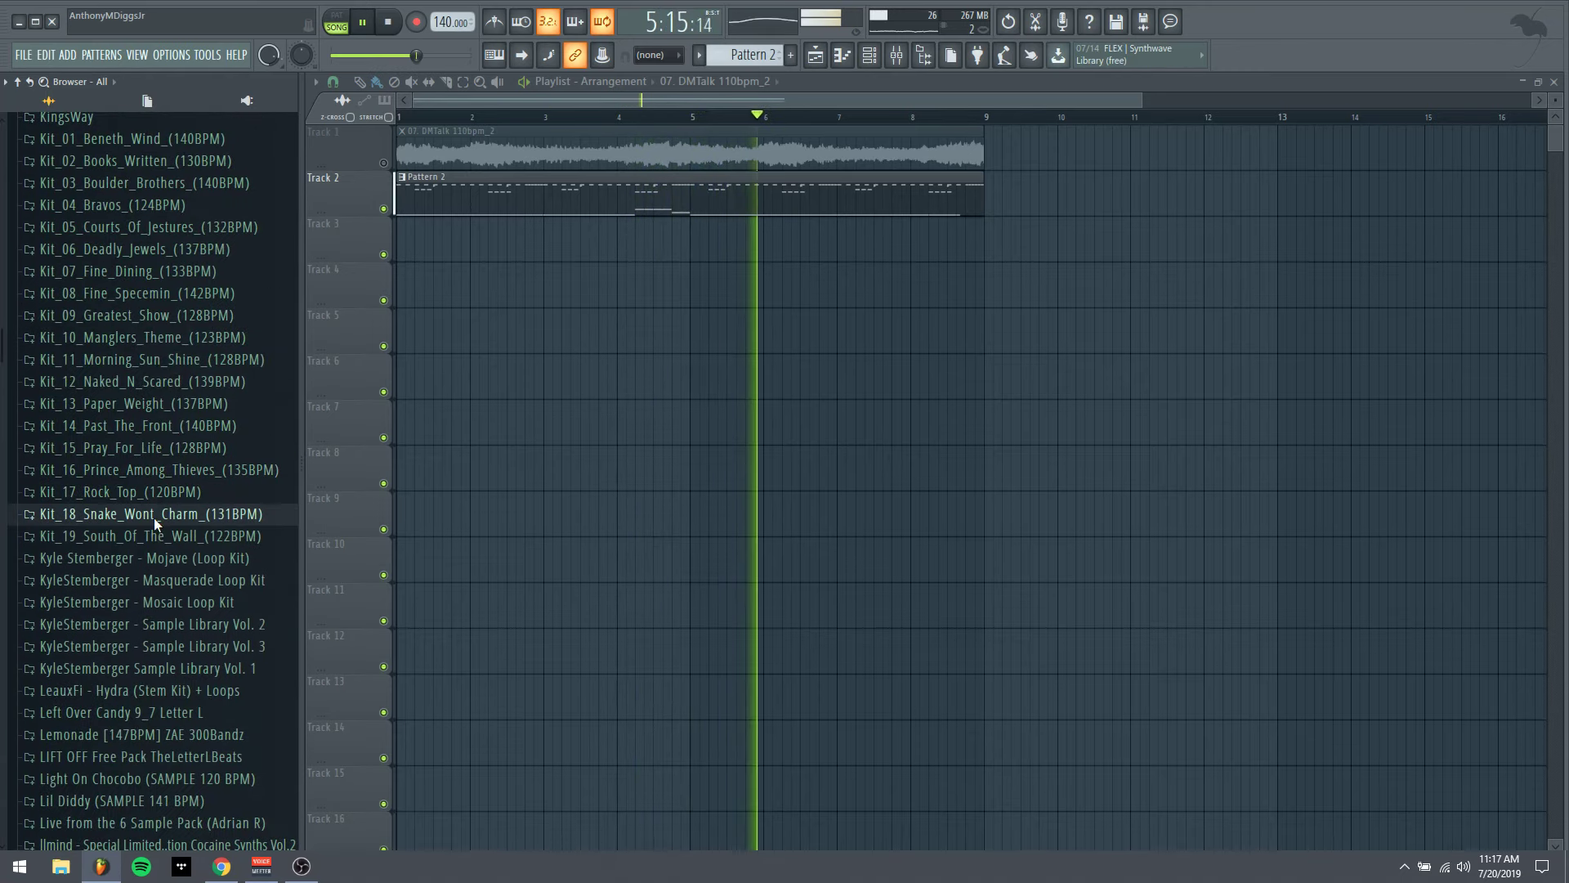
pyautogui.click(157, 420)
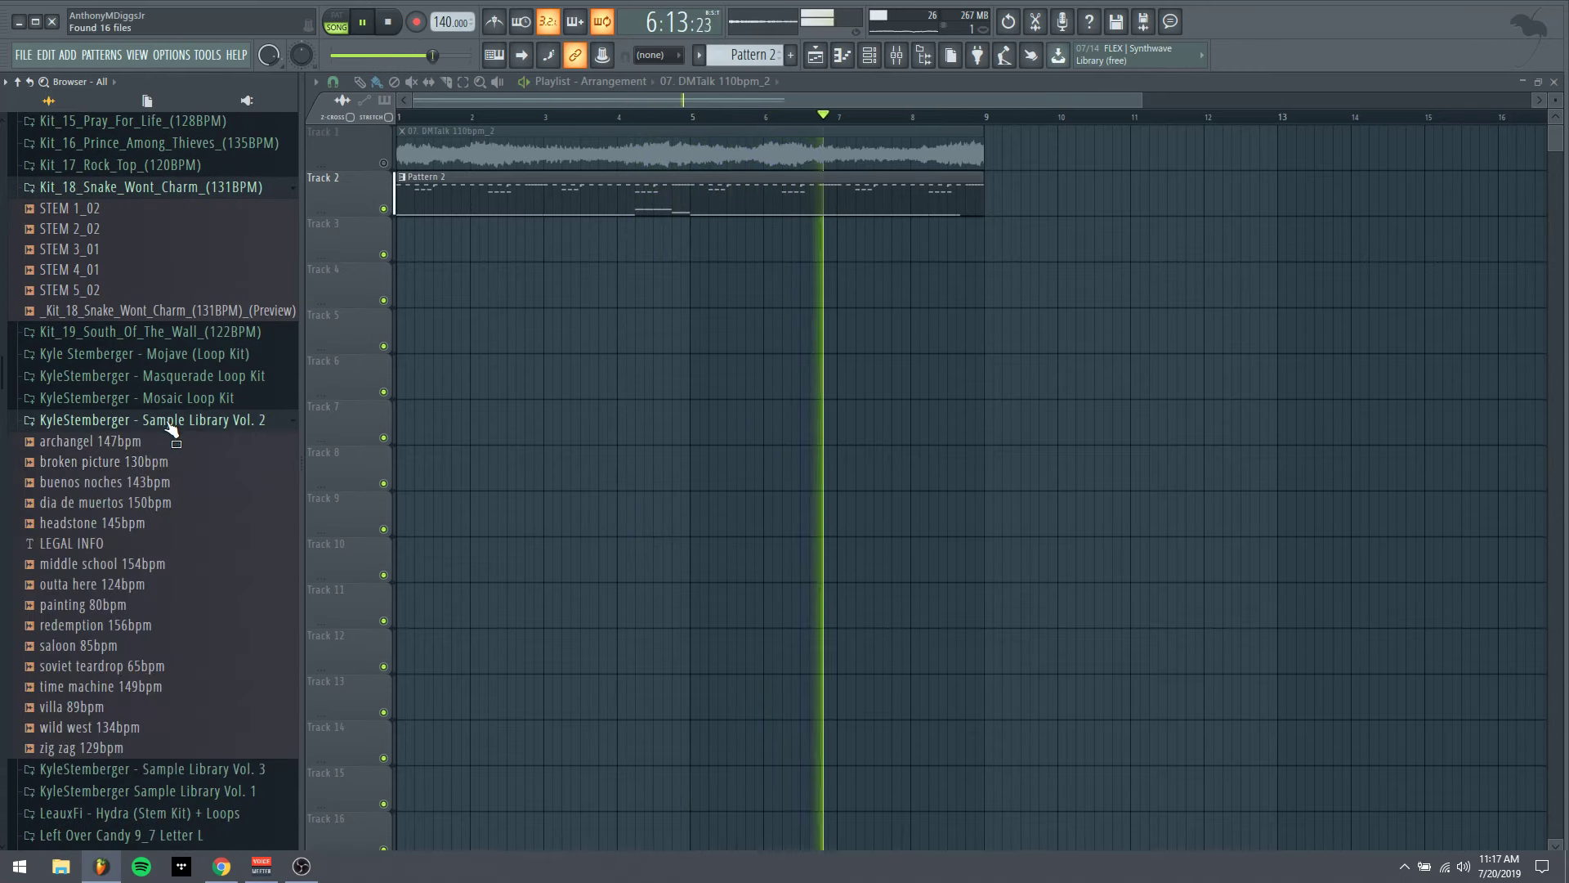
pyautogui.click(144, 528)
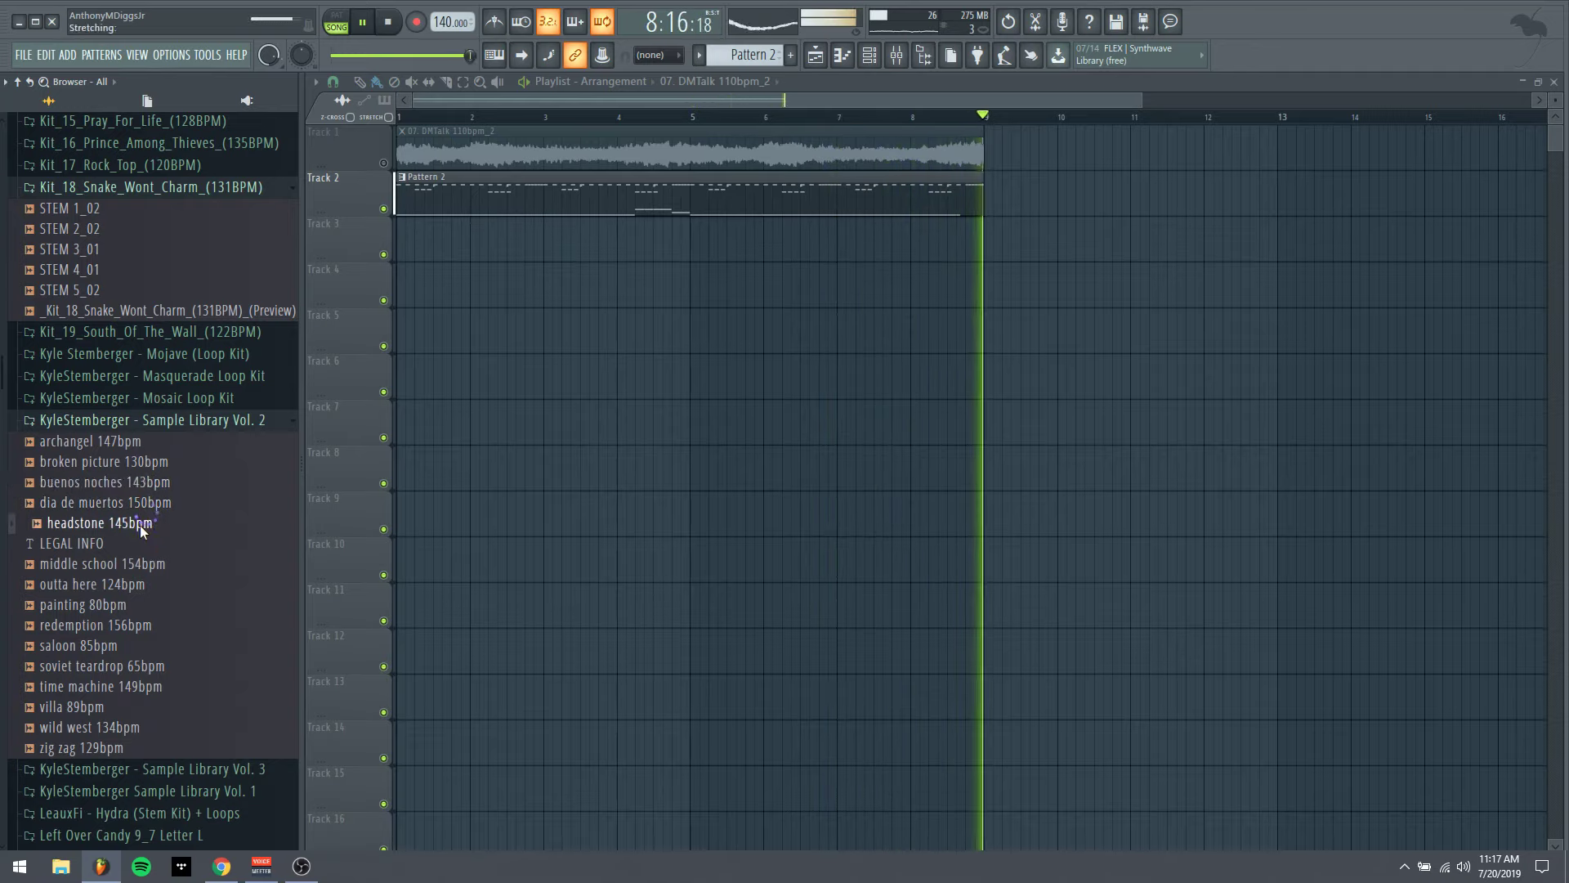
pyautogui.moveTo(144, 529); pyautogui.dragTo(126, 644)
pyautogui.press('space')
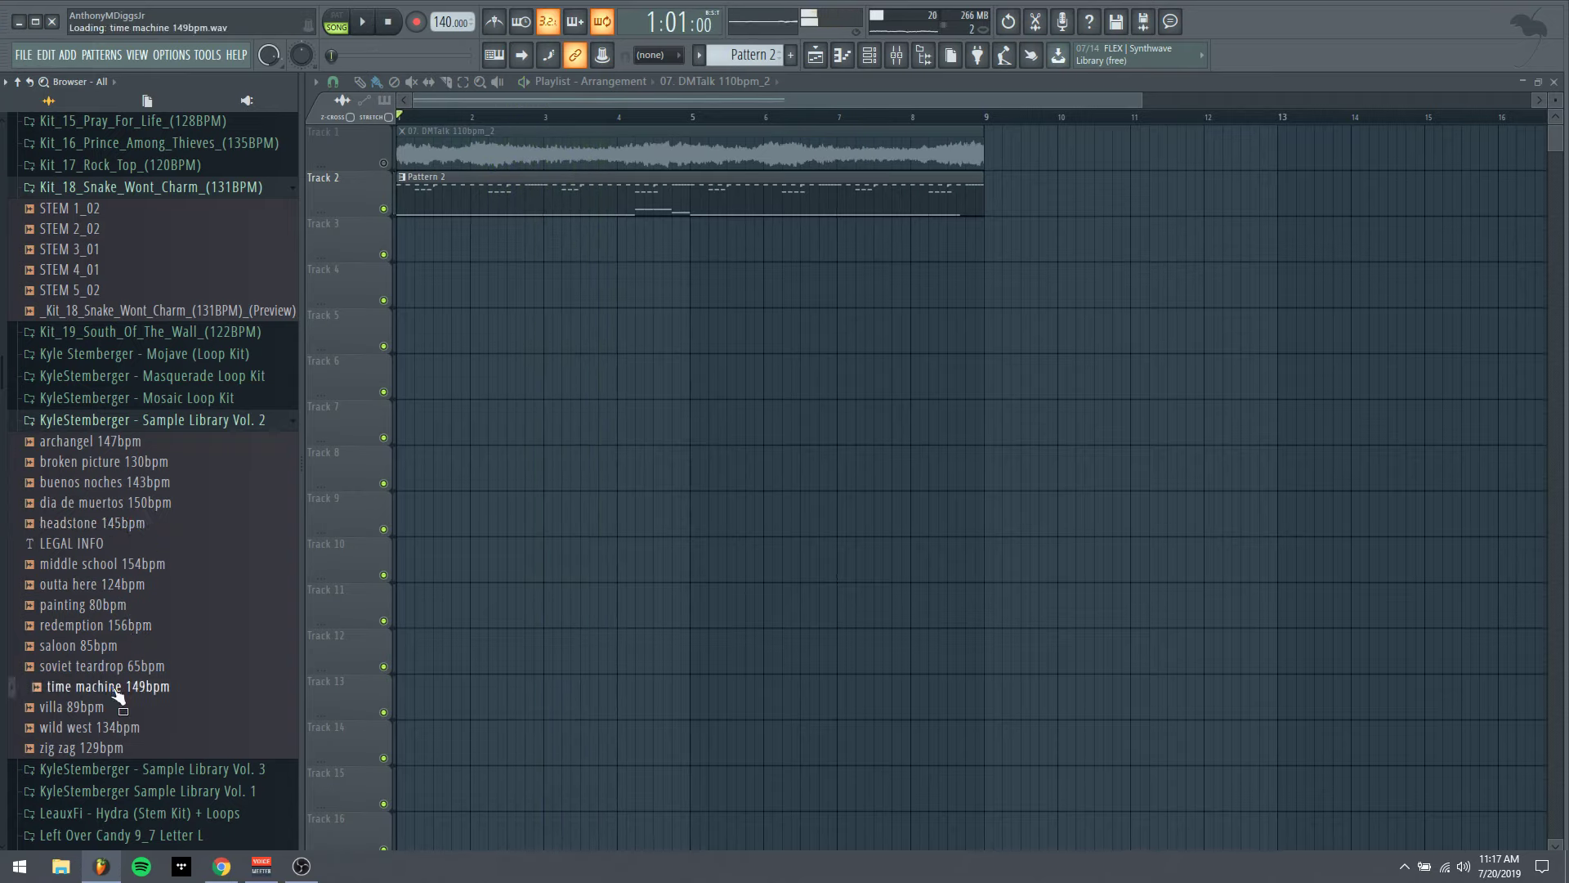
# Preview loops from Sample Library Vol. 3 and place soldiers fallen 128bpm at the start of Track 4
pyautogui.scroll(-3, 123, 654)
pyautogui.click(123, 603)
pyautogui.click(113, 619)
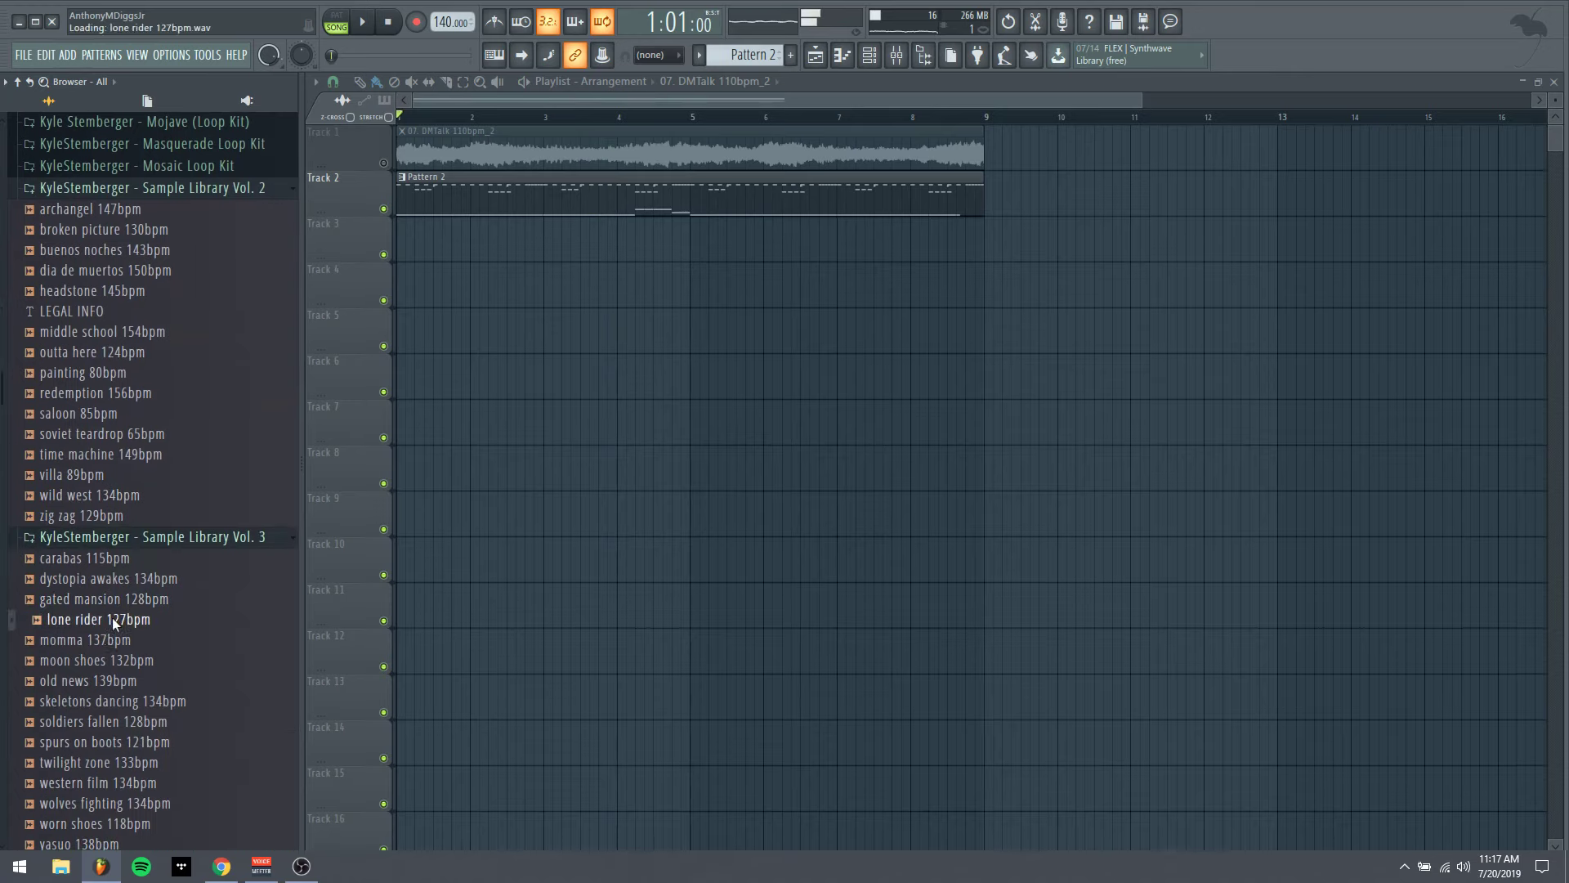
pyautogui.scroll(-3, 123, 617)
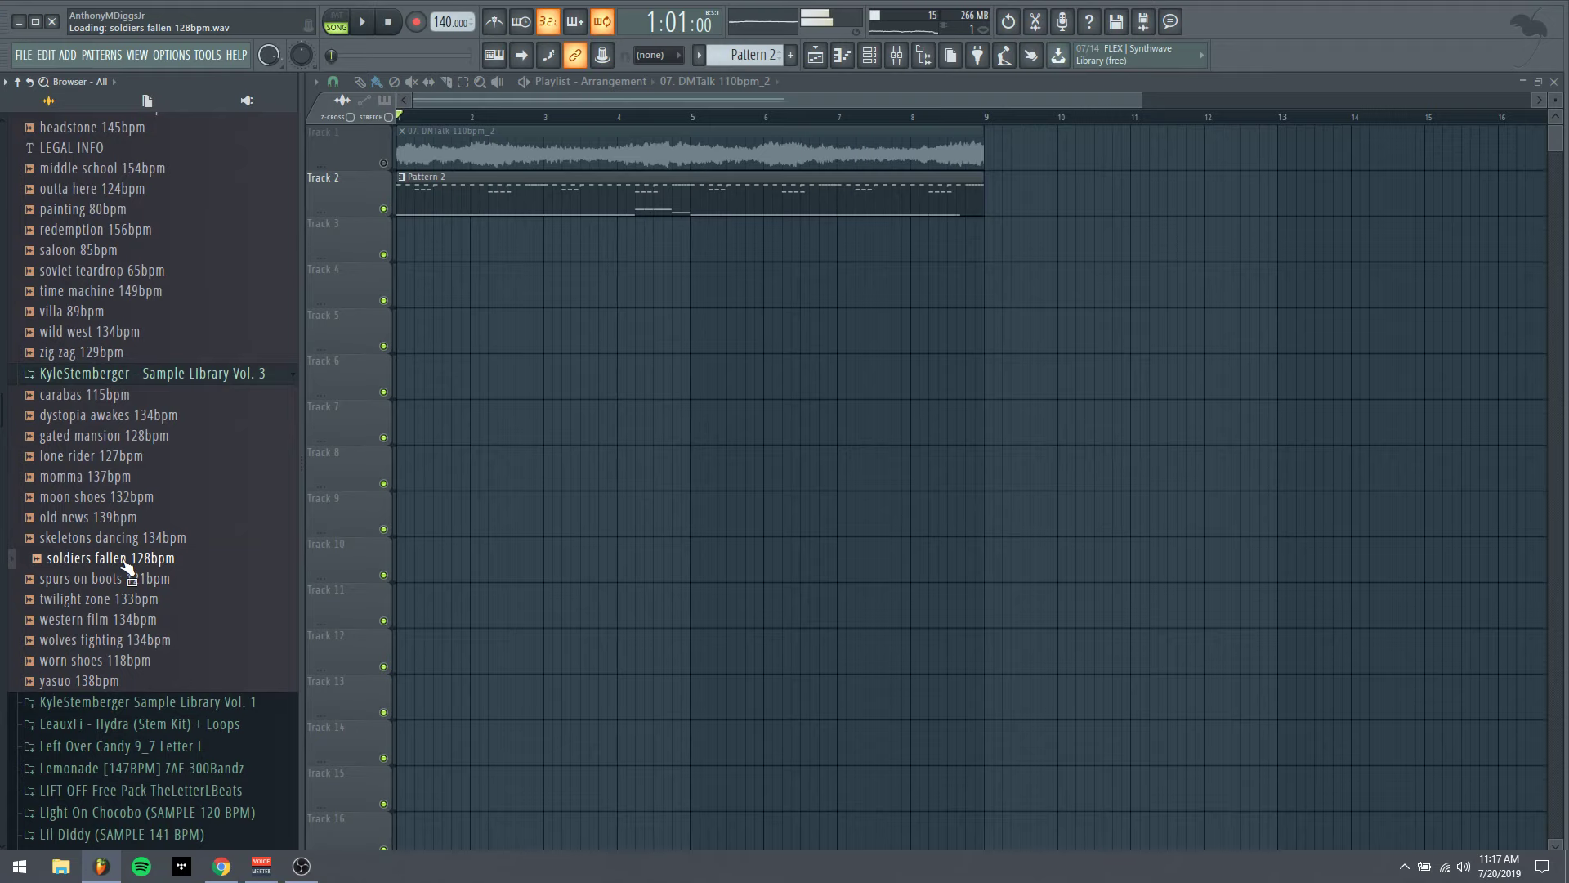
pyautogui.moveTo(600, 284); pyautogui.dragTo(428, 298)
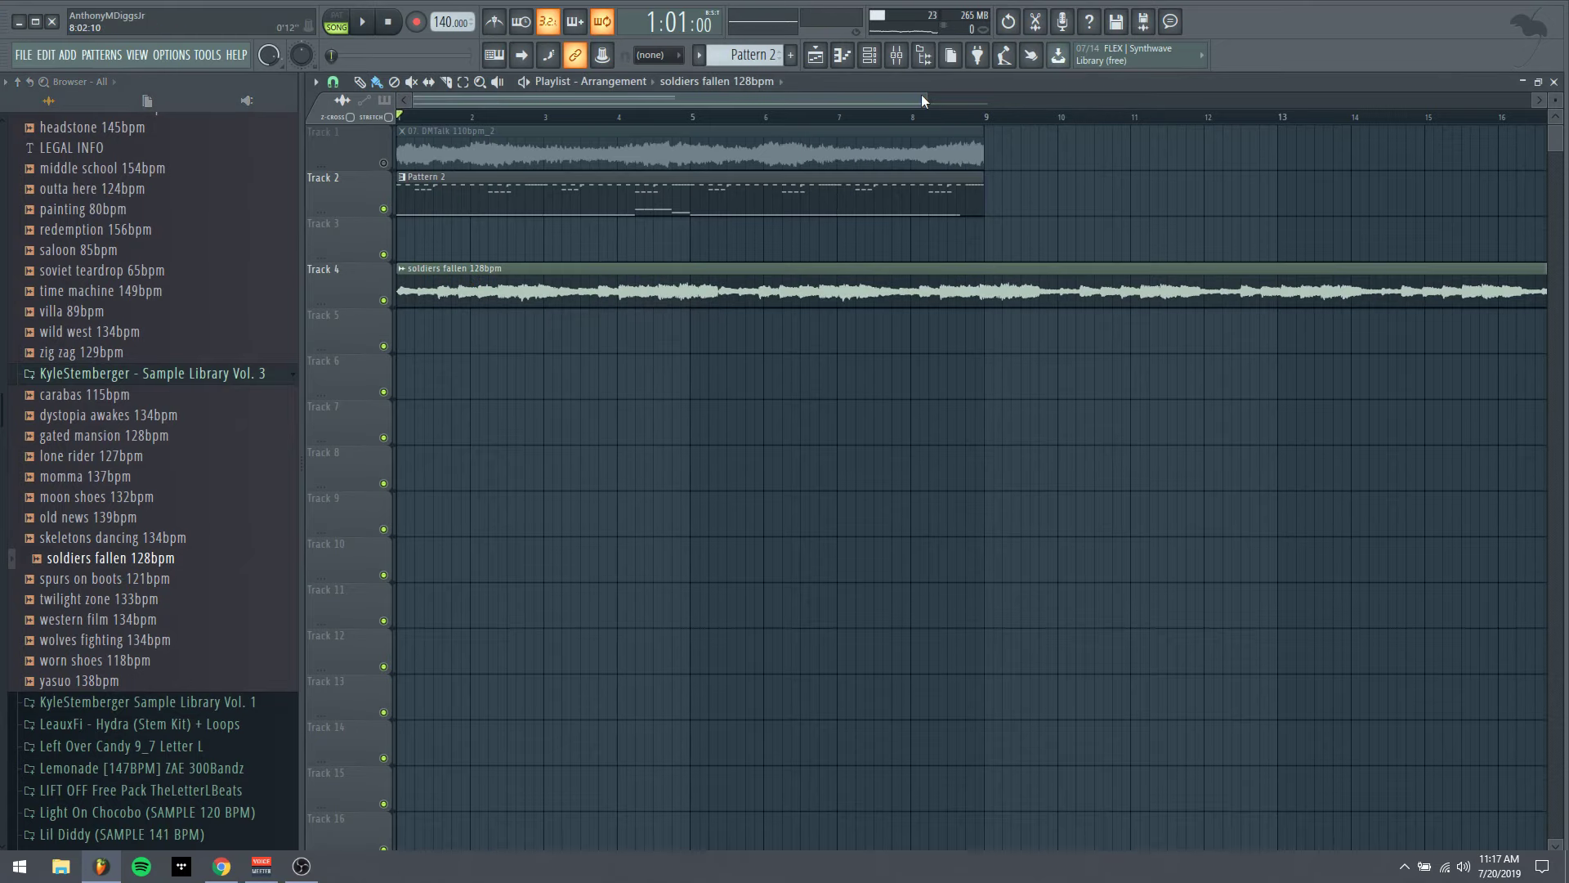
# Time-stretch the soldiers fallen 128bpm clip in Resample mode so that it spans eight bars
pyautogui.moveTo(925, 98); pyautogui.dragTo(1195, 249)
pyautogui.doubleClick(781, 282)
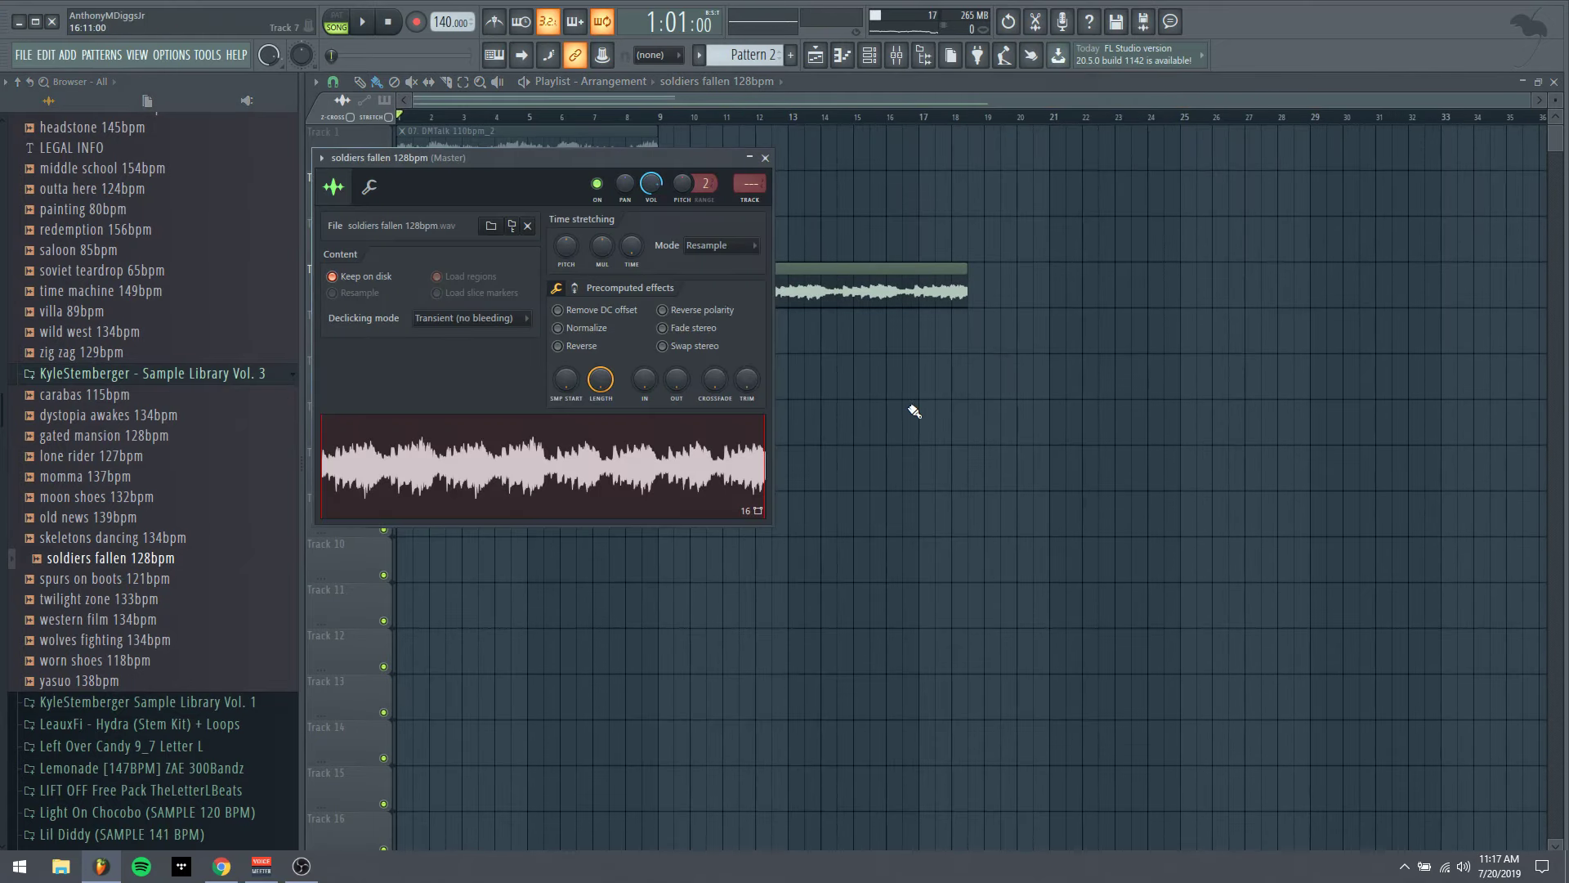
pyautogui.moveTo(638, 150); pyautogui.dragTo(1371, 254)
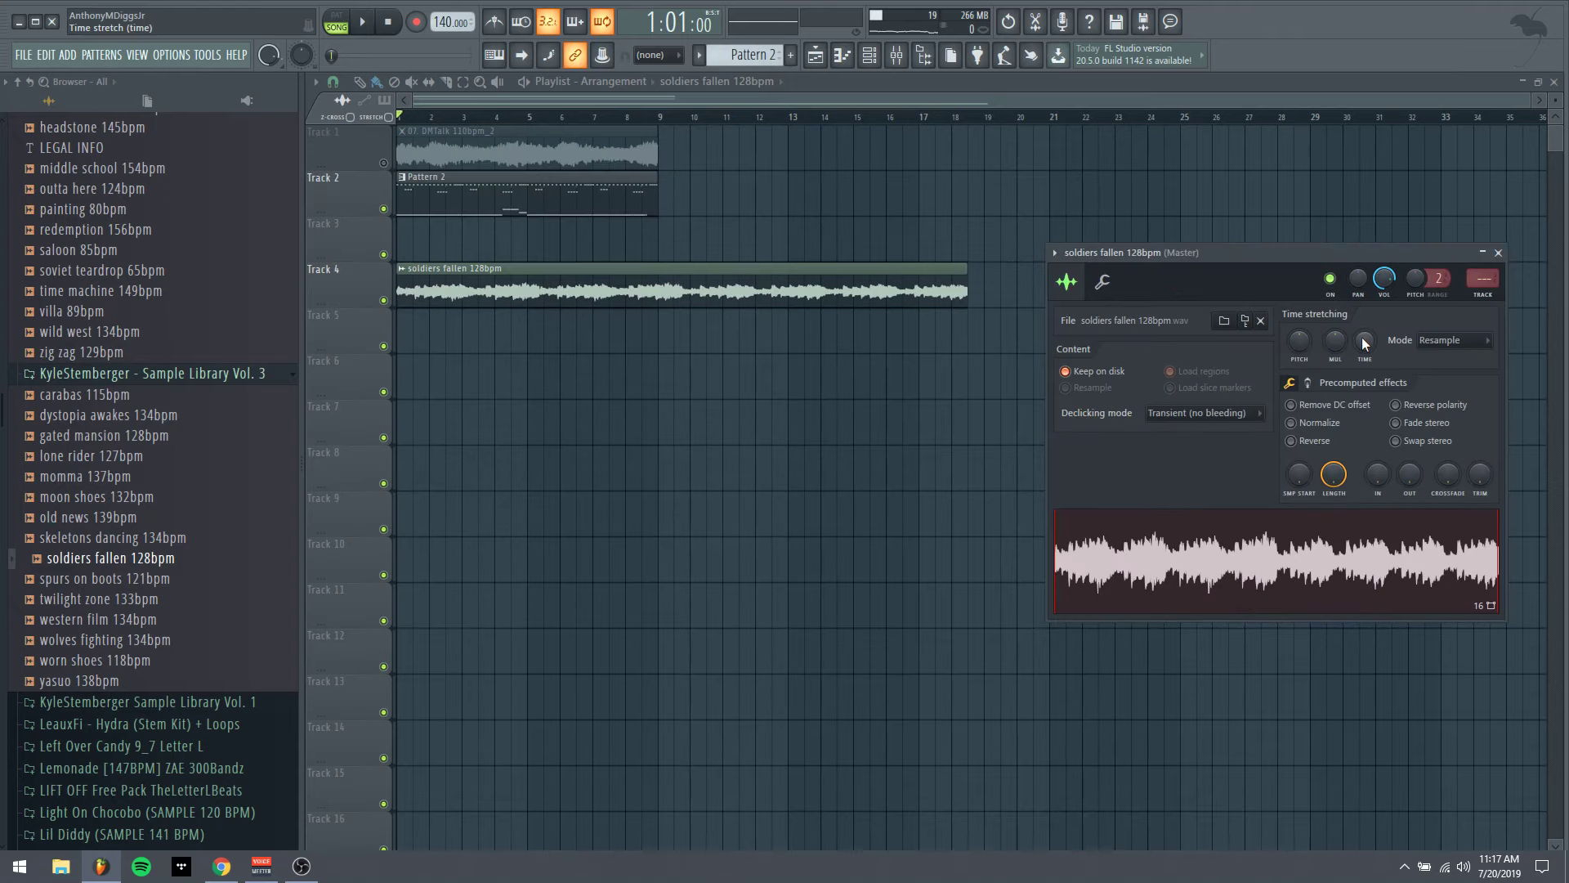
pyautogui.moveTo(1365, 343); pyautogui.dragTo(1365, 331)
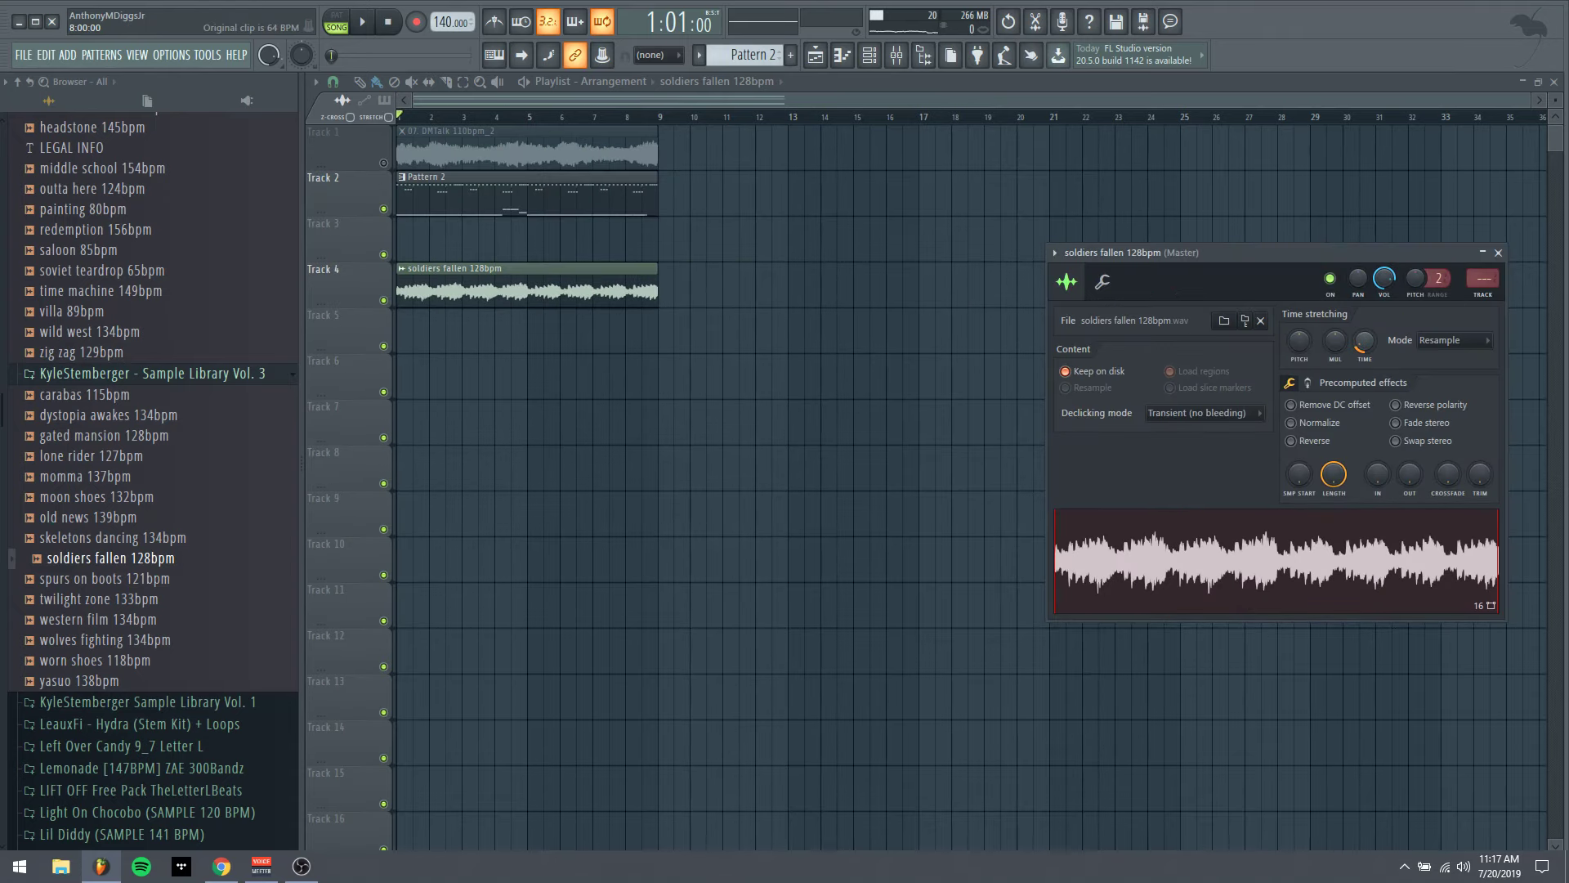
# Route the soldiers fallen 128bpm sample to mixer track 2, the same track as the DMTalk sample
pyautogui.doubleClick(600, 145)
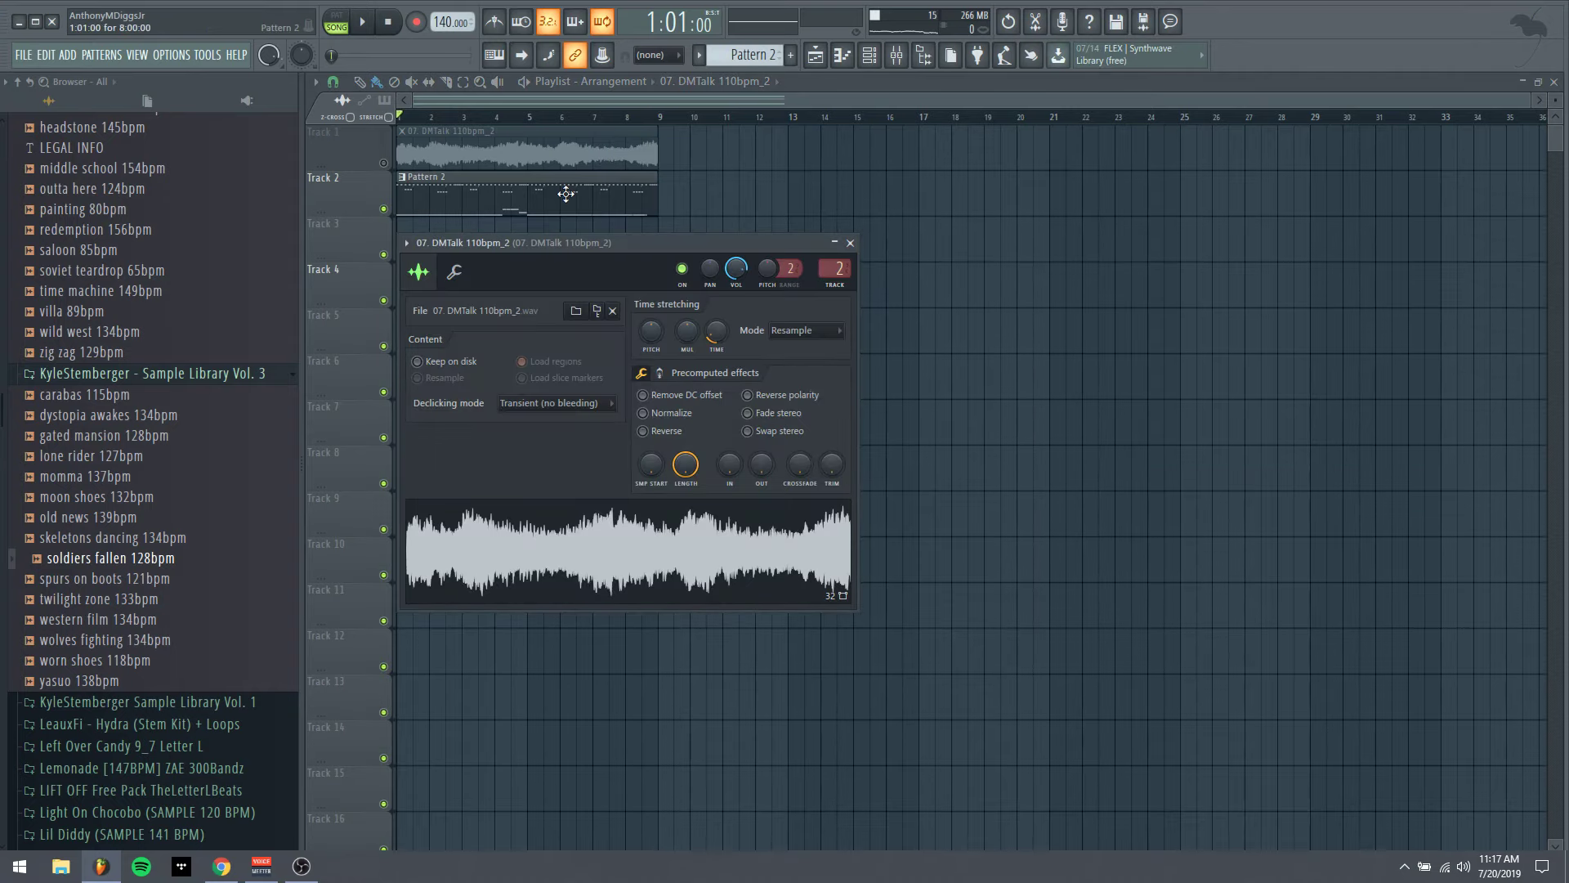
pyautogui.moveTo(581, 242); pyautogui.dragTo(733, 277)
pyautogui.doubleClick(507, 286)
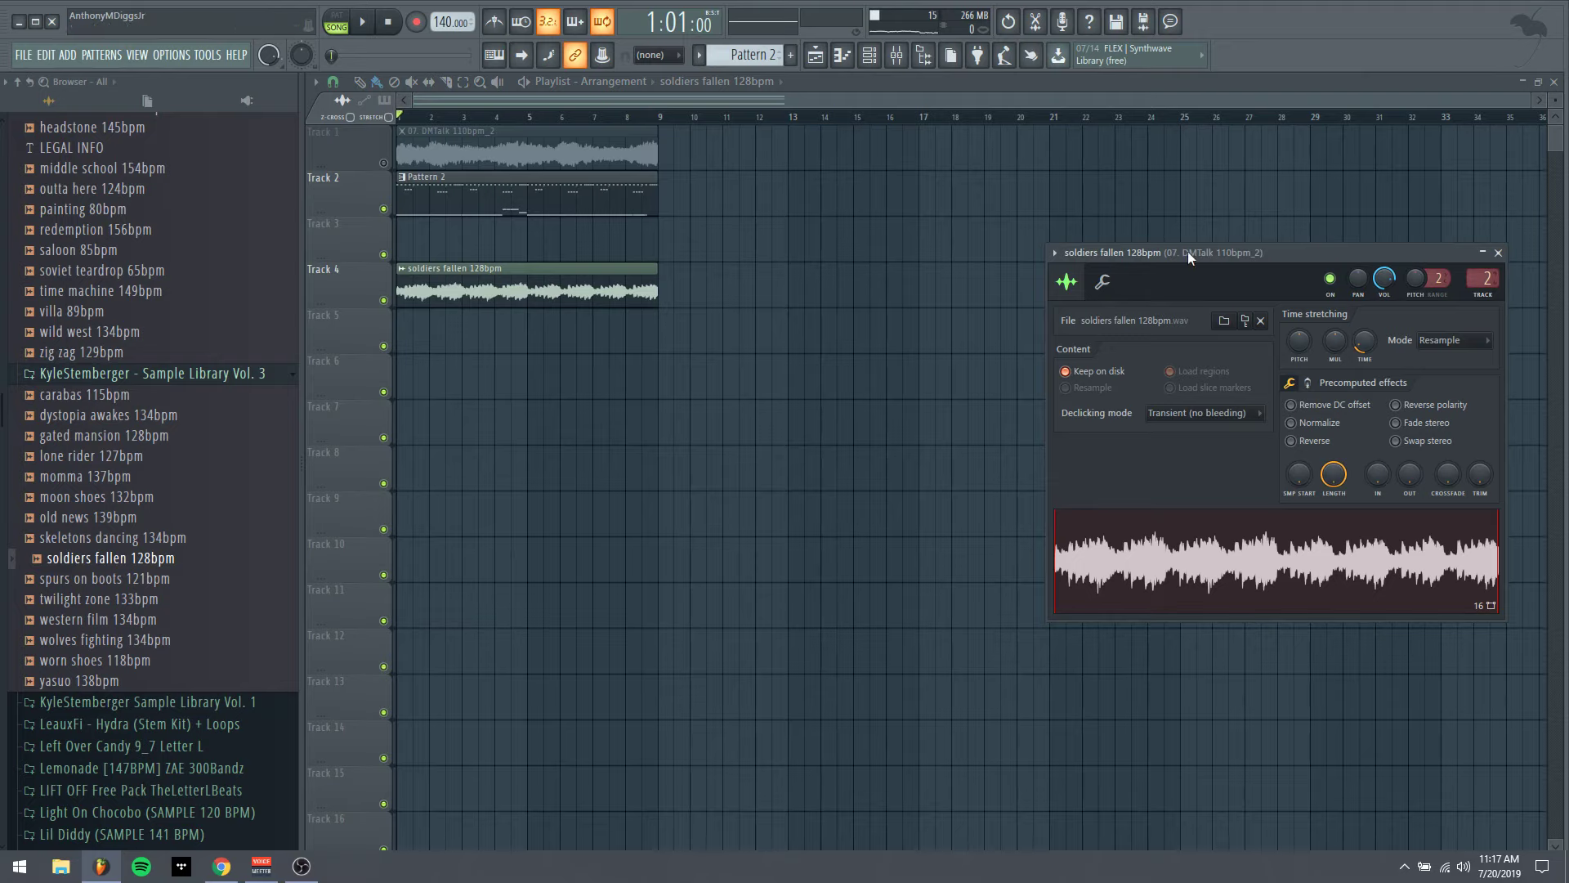
# Delete the DMTalk clip from Track 1, start song playback and show the channel rack
pyautogui.rightClick(454, 151)
pyautogui.press('space')
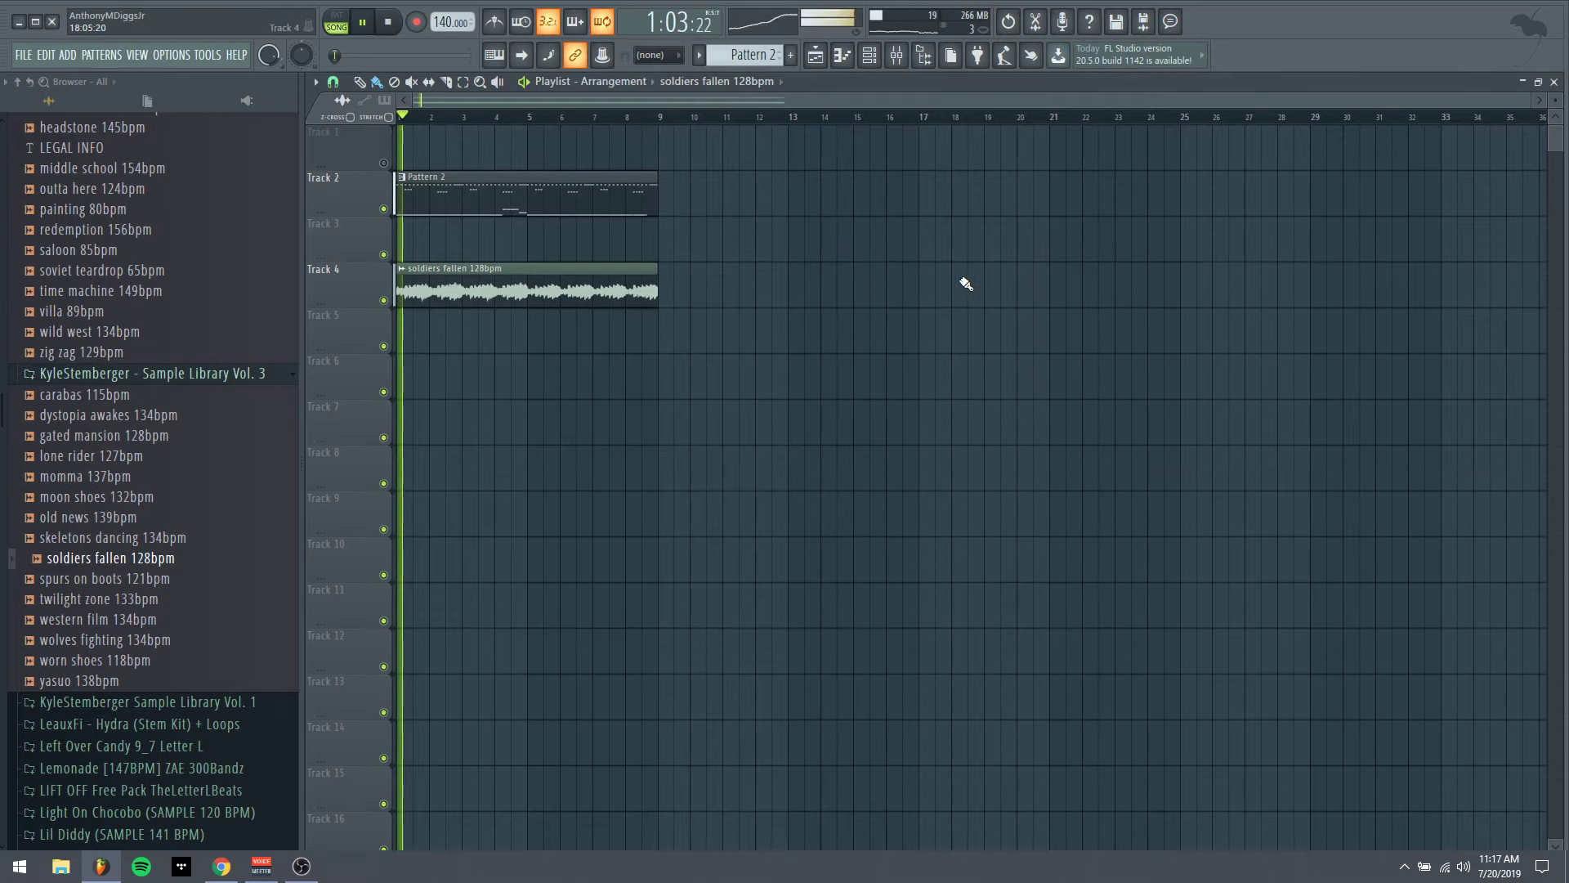
pyautogui.click(872, 58)
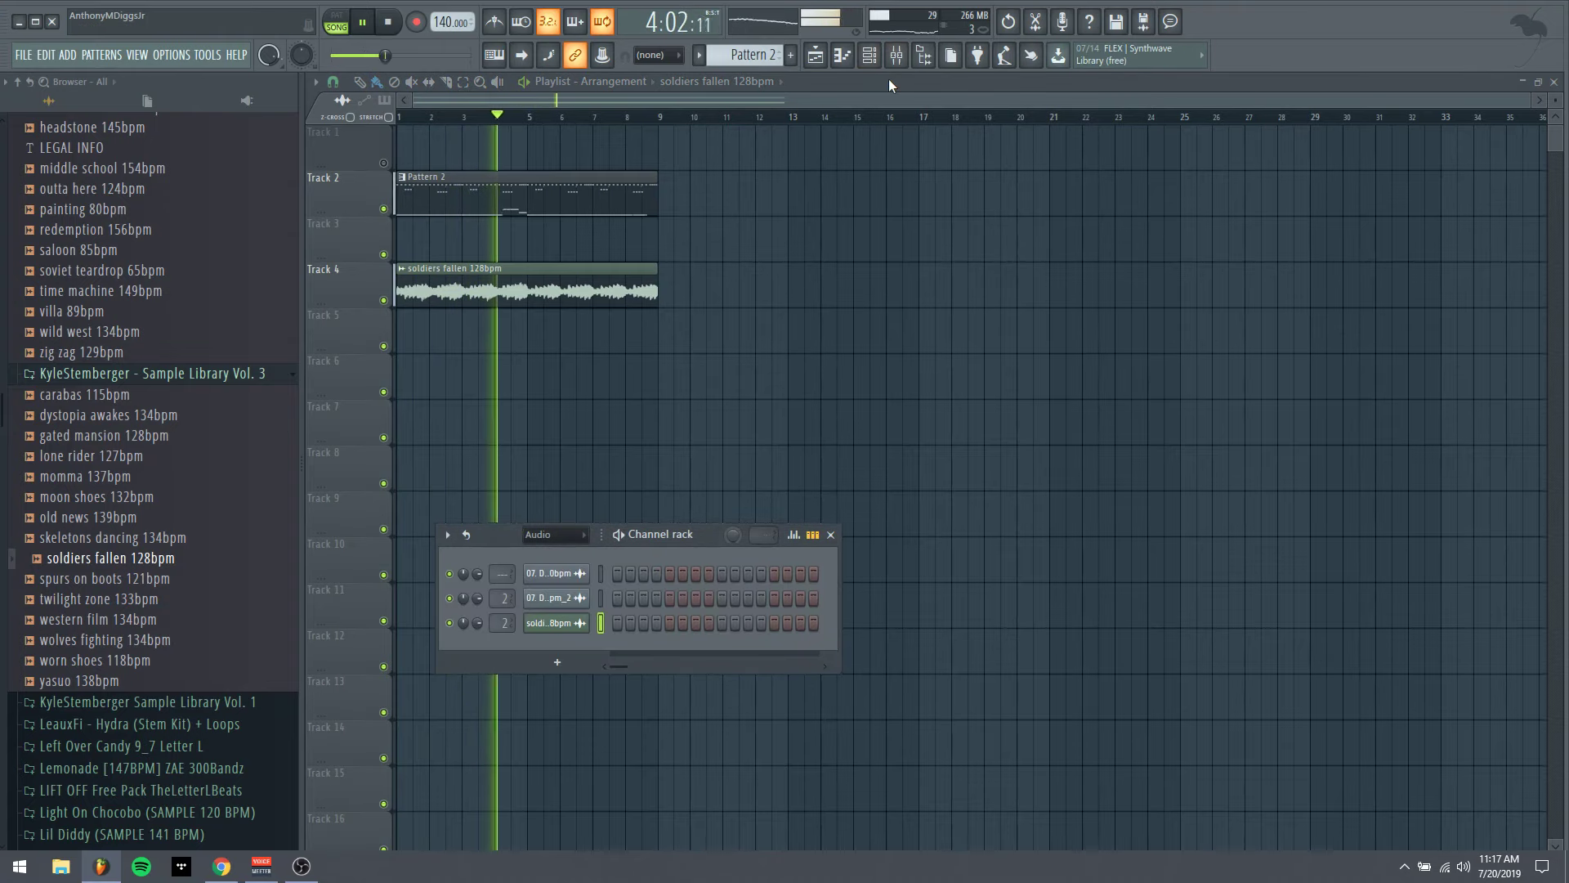
# Review Pattern 2's notes in the piano roll across all eight bars and show the channel rack
pyautogui.doubleClick(594, 193)
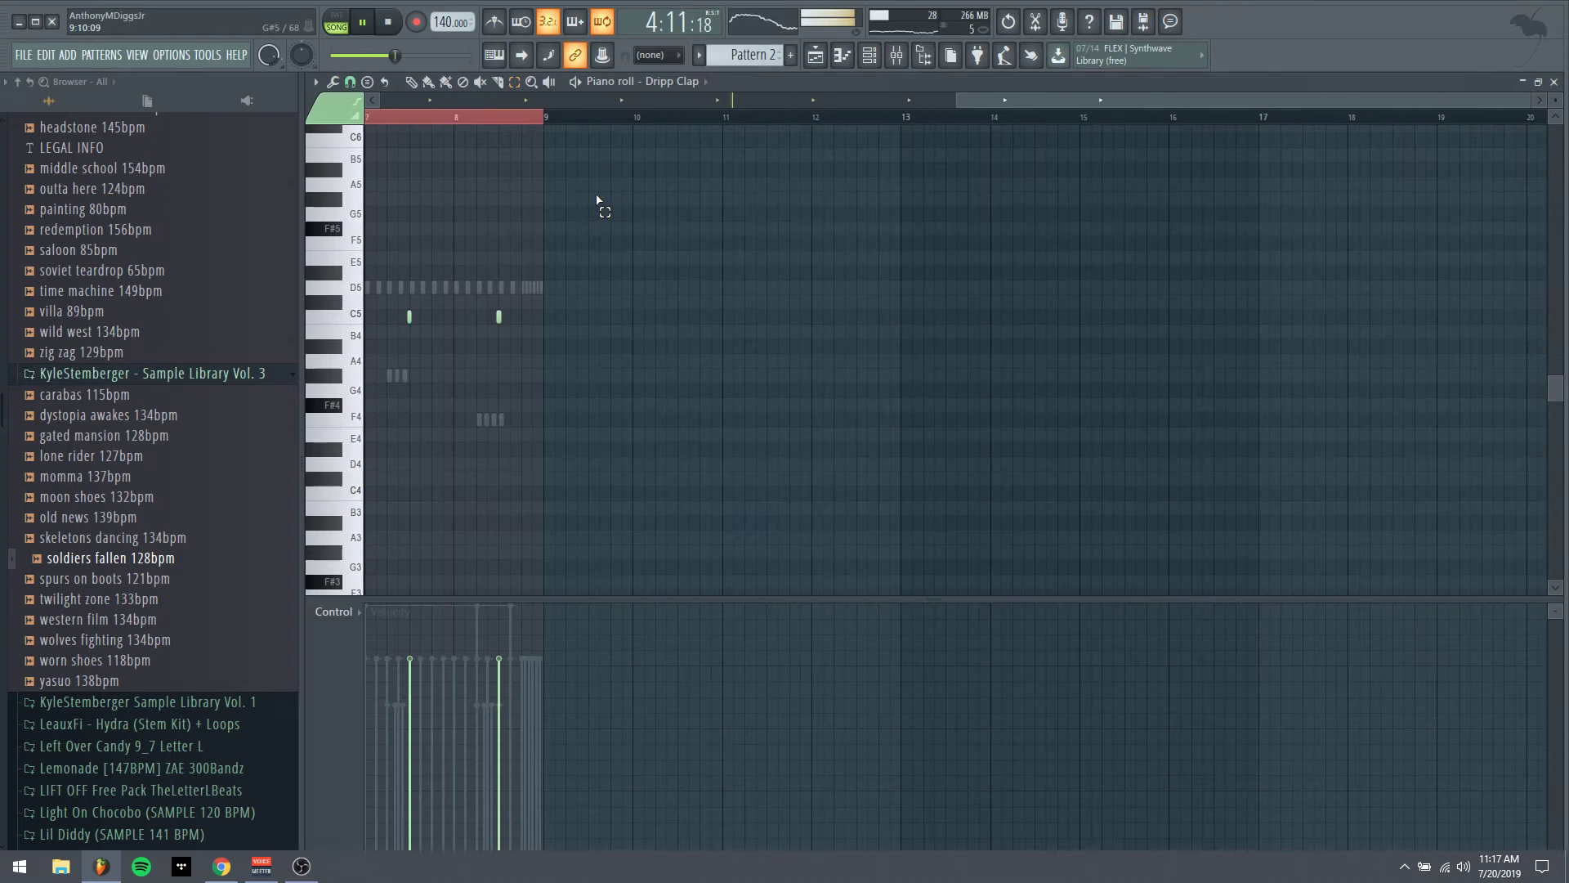
pyautogui.click(882, 59)
pyautogui.moveTo(958, 97); pyautogui.dragTo(818, 97)
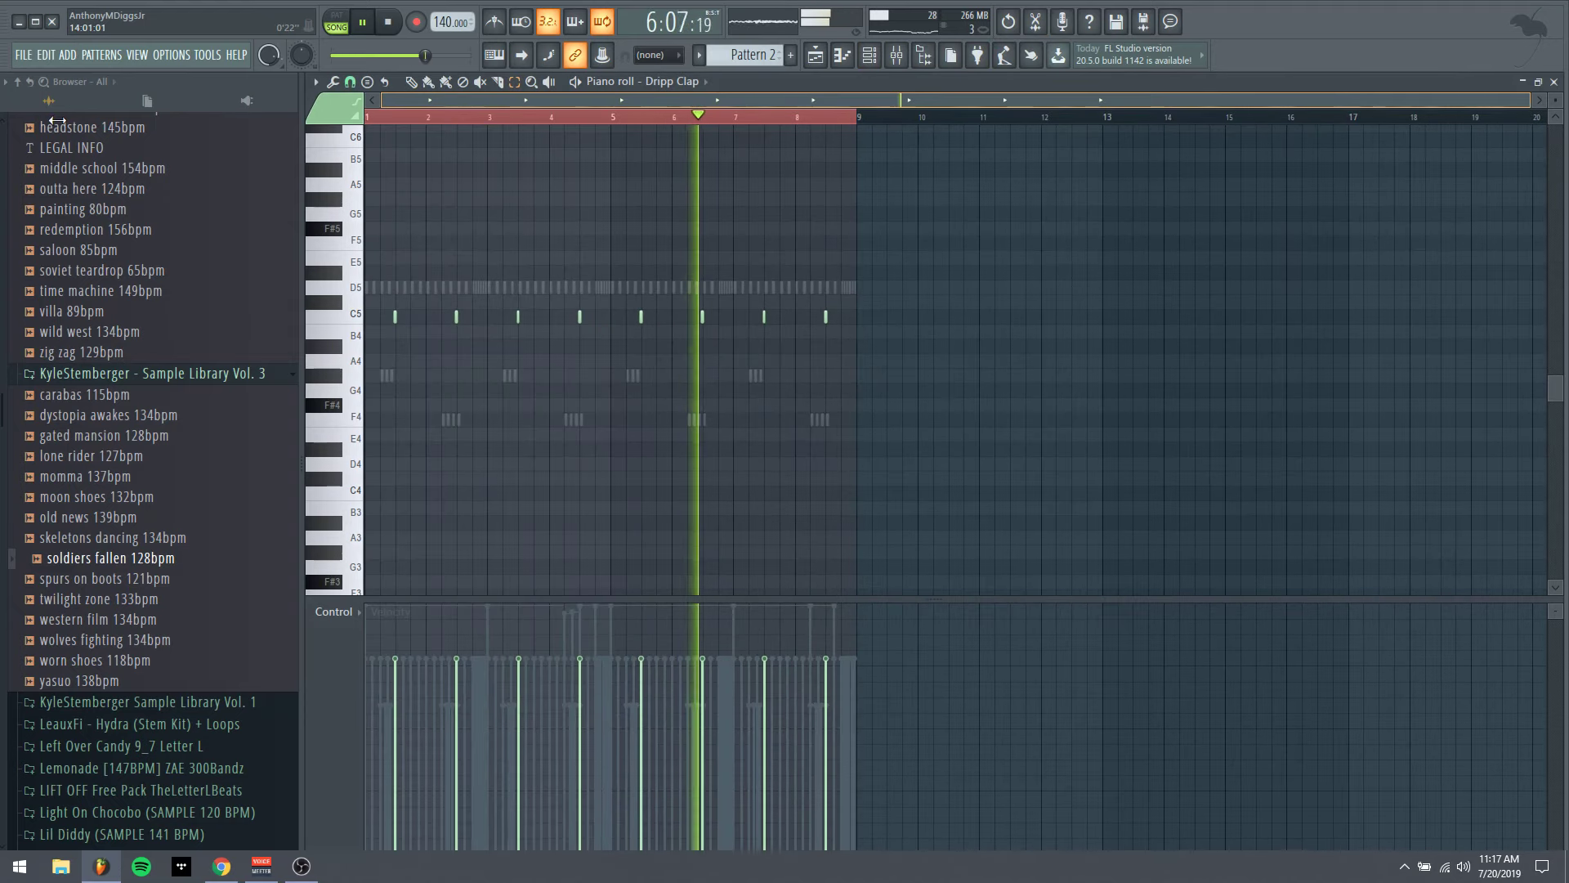
pyautogui.press('F6')
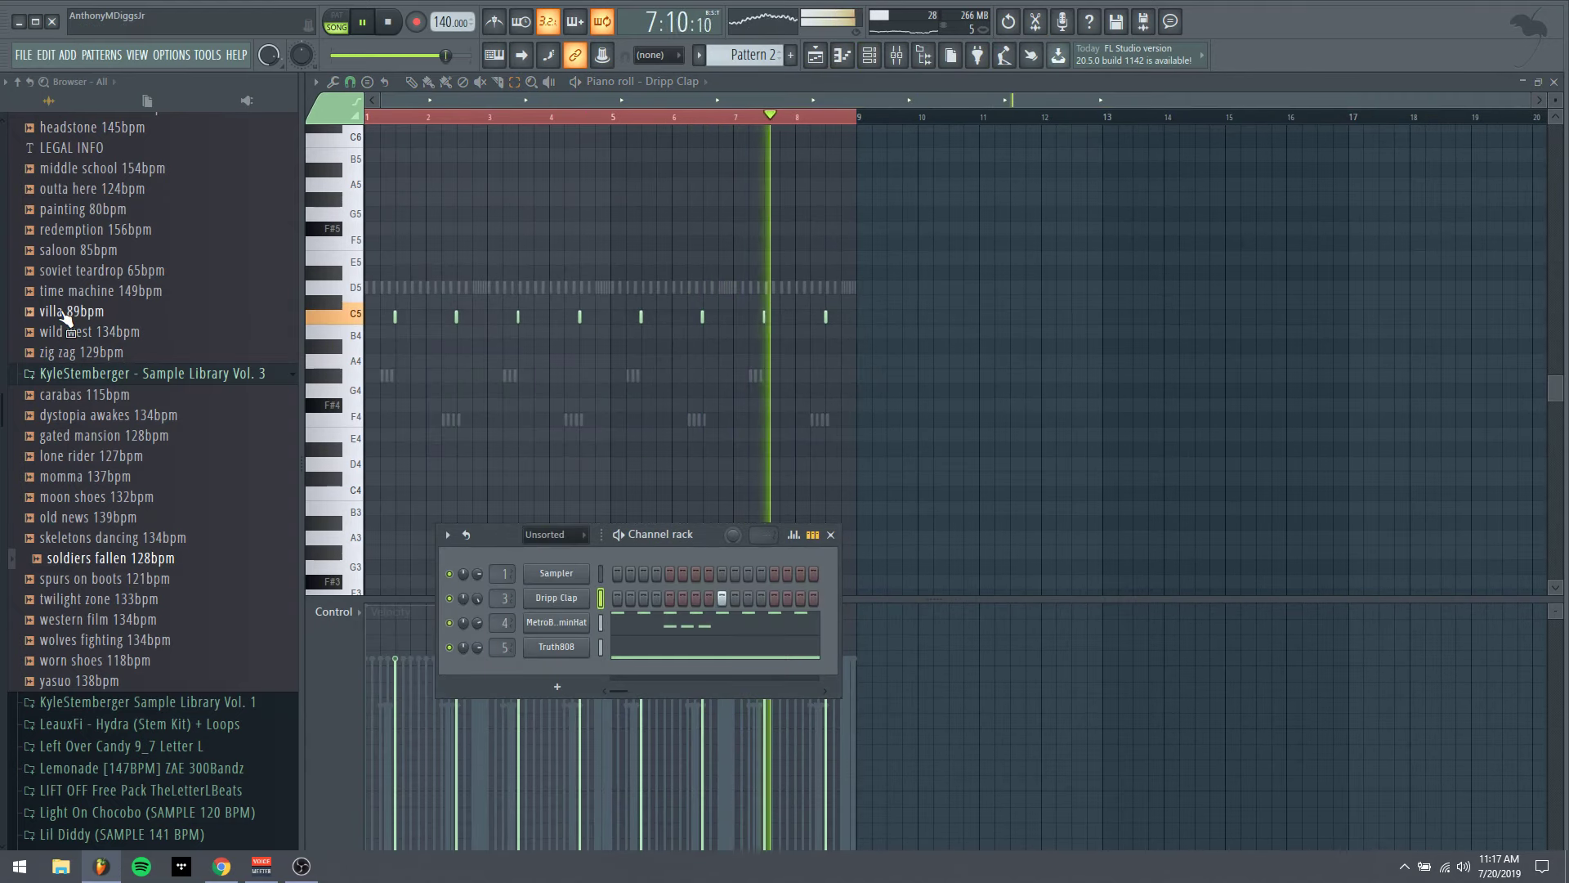
# Load WGL - KICK (7) from the Work GOOD together Dope folder of the SOUNDPUSHADRUMS drum kit into a new channel
pyautogui.click(17, 83)
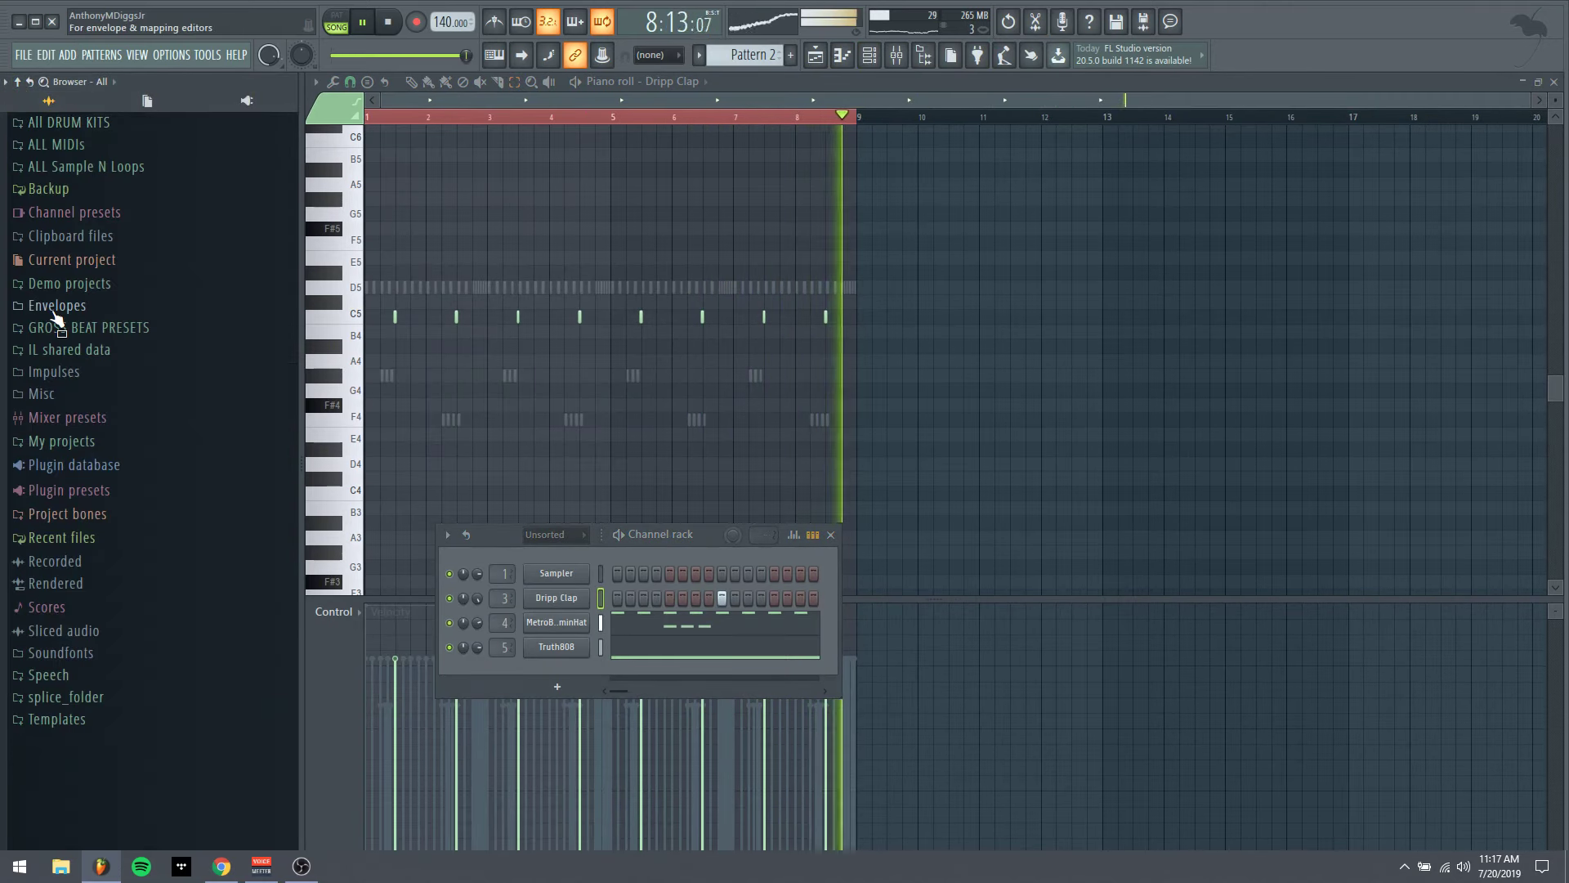
pyautogui.click(69, 122)
pyautogui.scroll(-15, 125, 512)
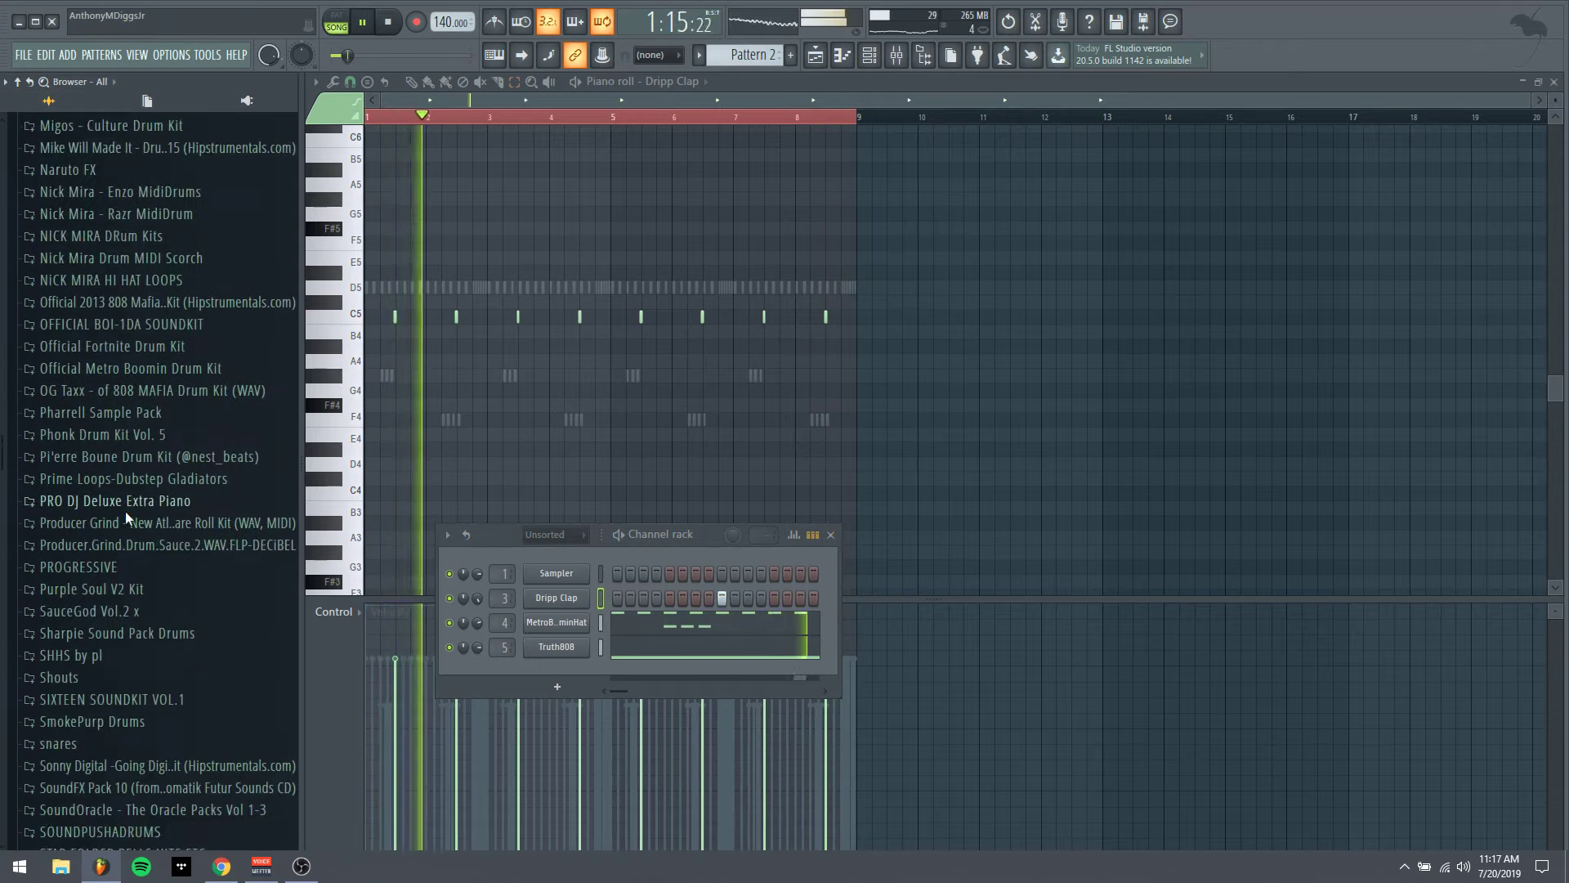
pyautogui.scroll(-3, 125, 512)
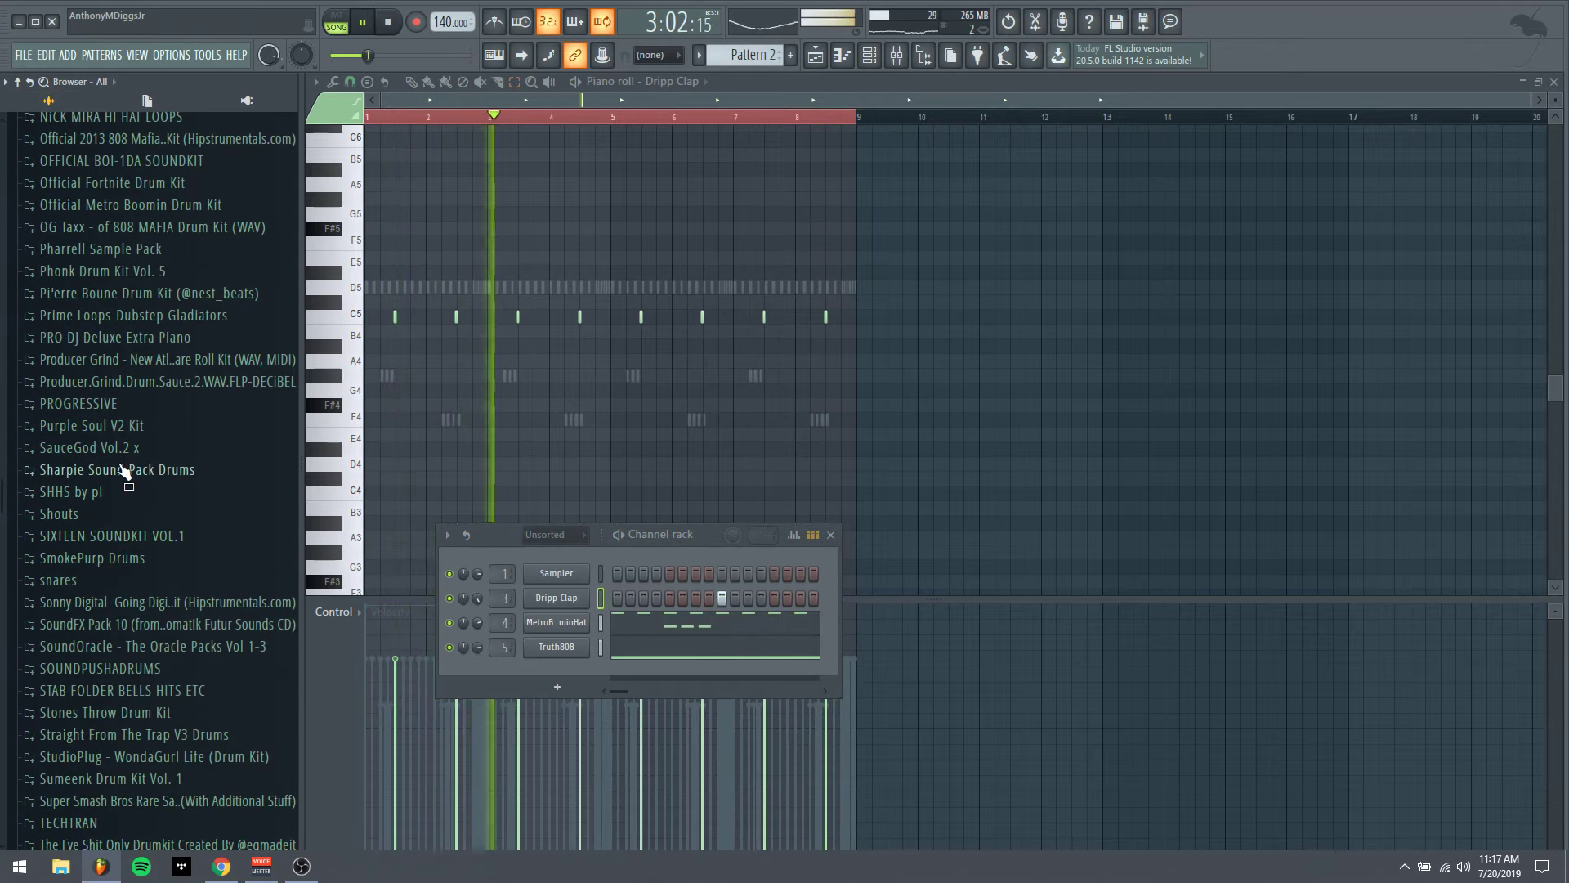
pyautogui.scroll(-5, 130, 496)
pyautogui.click(124, 345)
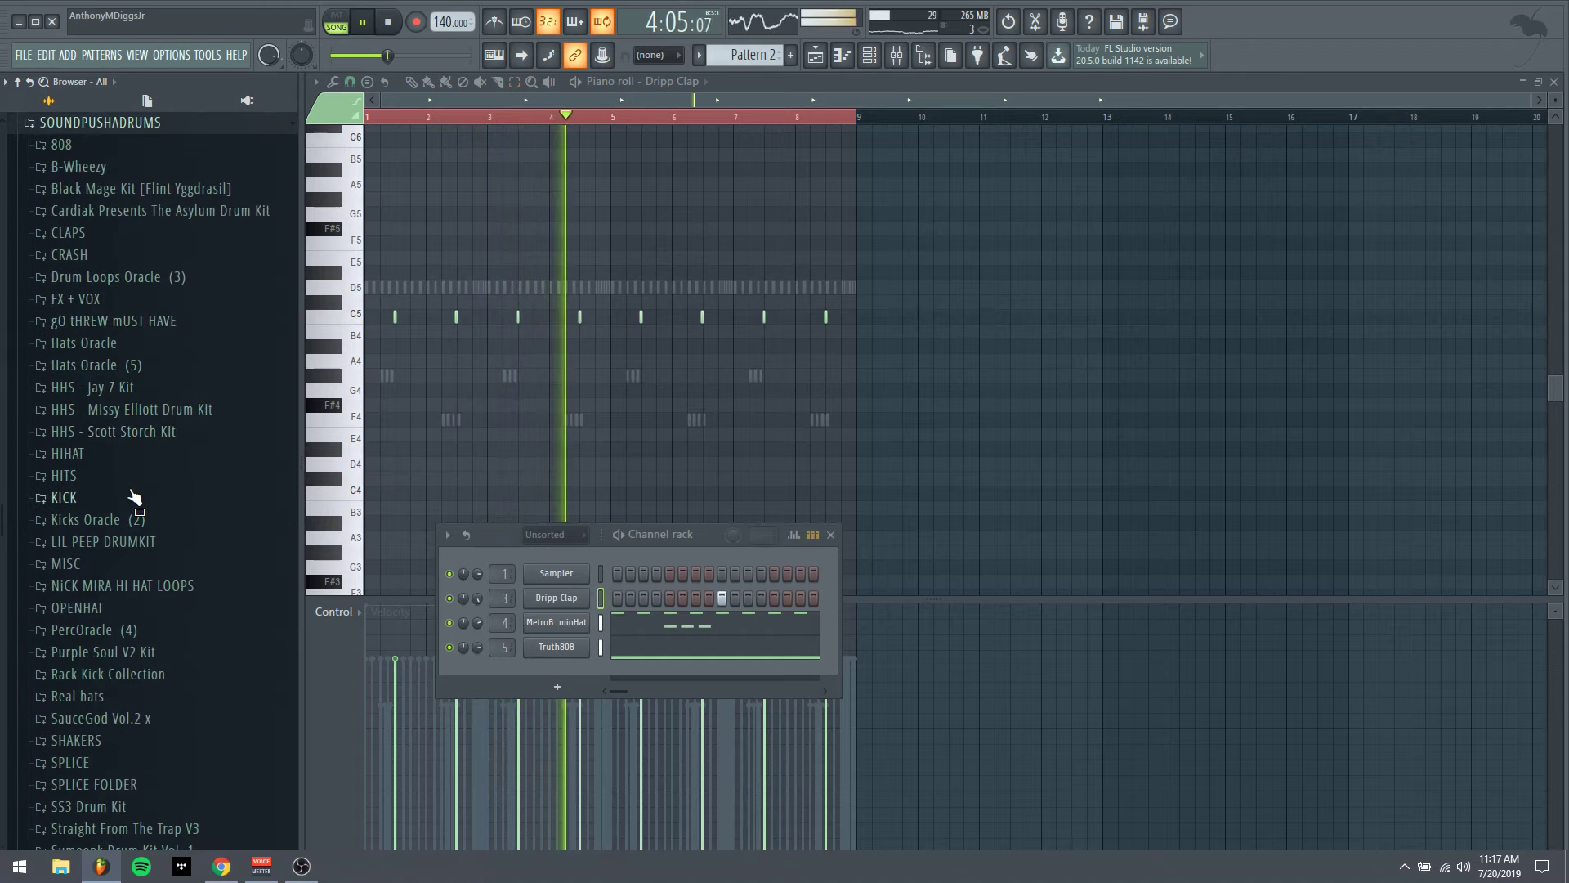
pyautogui.scroll(-5, 133, 509)
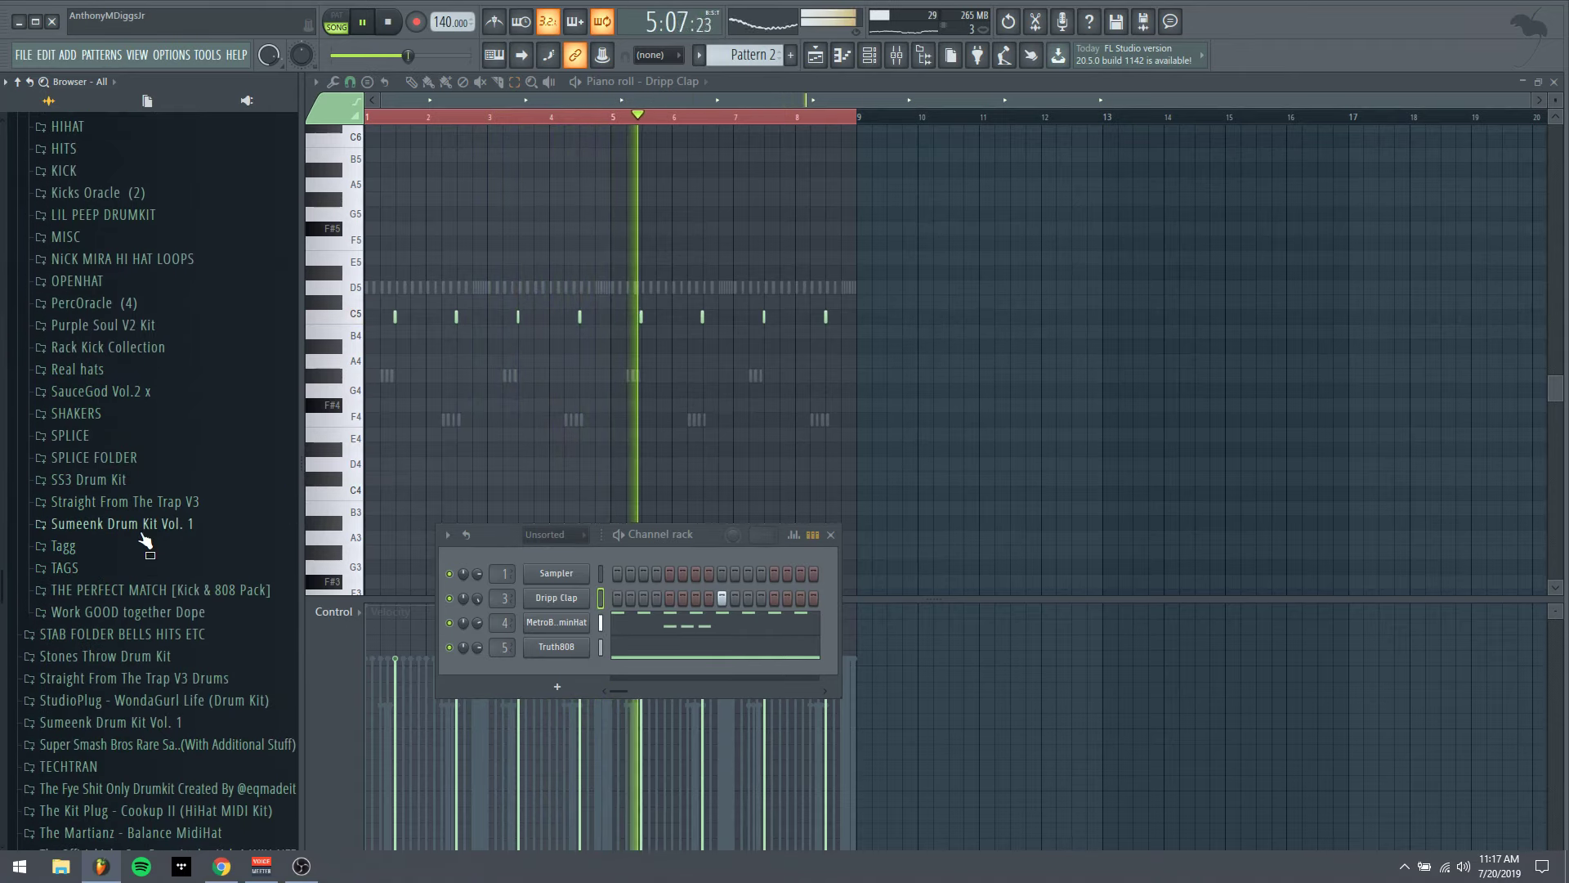
pyautogui.click(131, 611)
pyautogui.rightClick(102, 761)
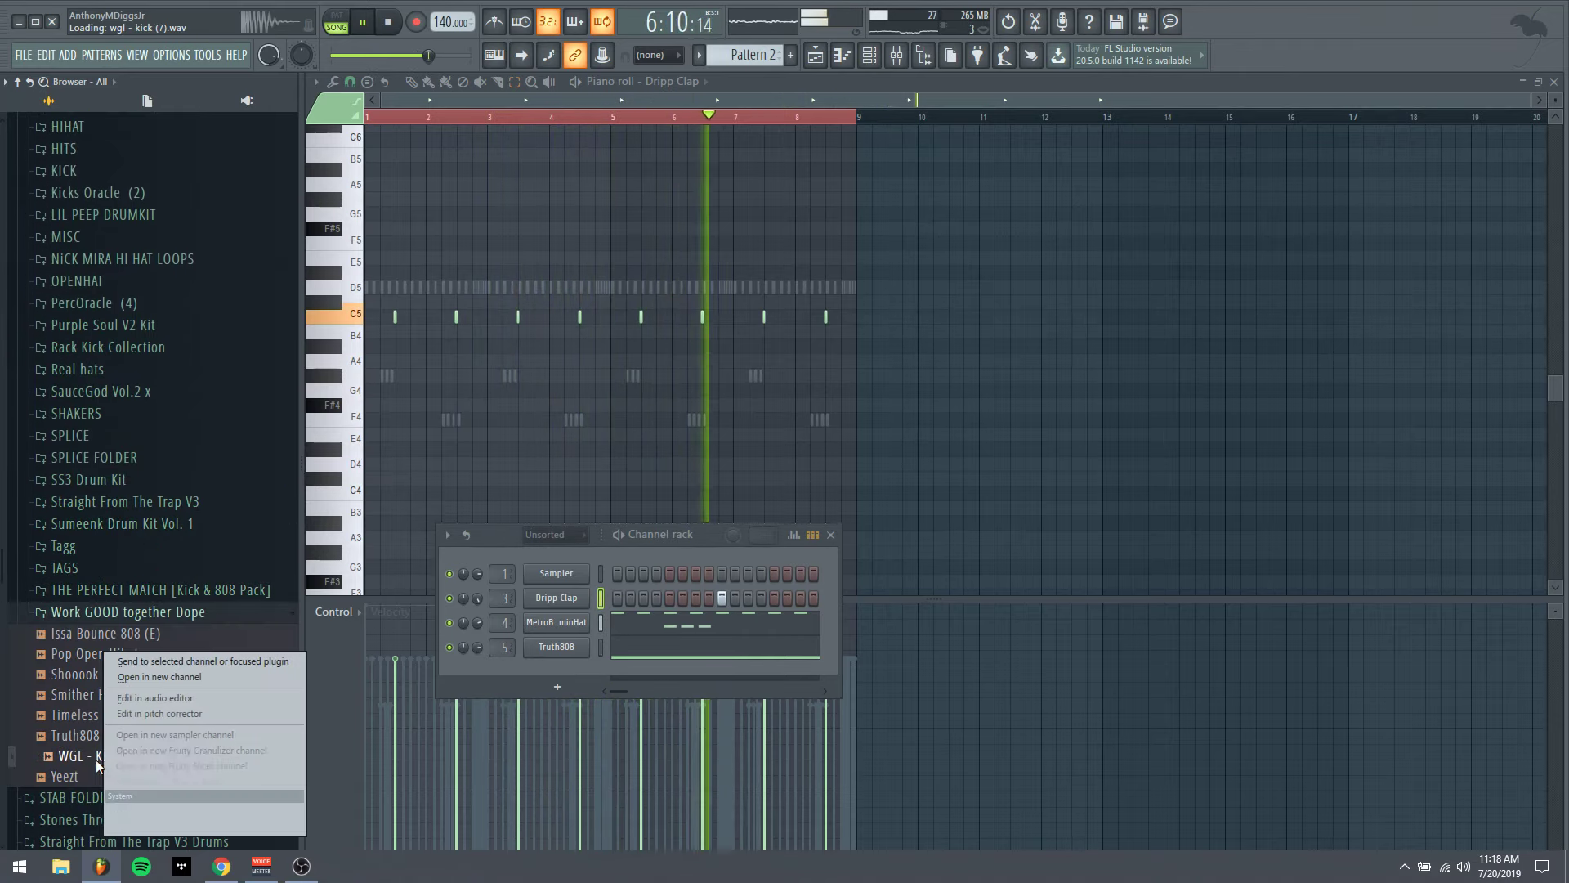
pyautogui.click(139, 676)
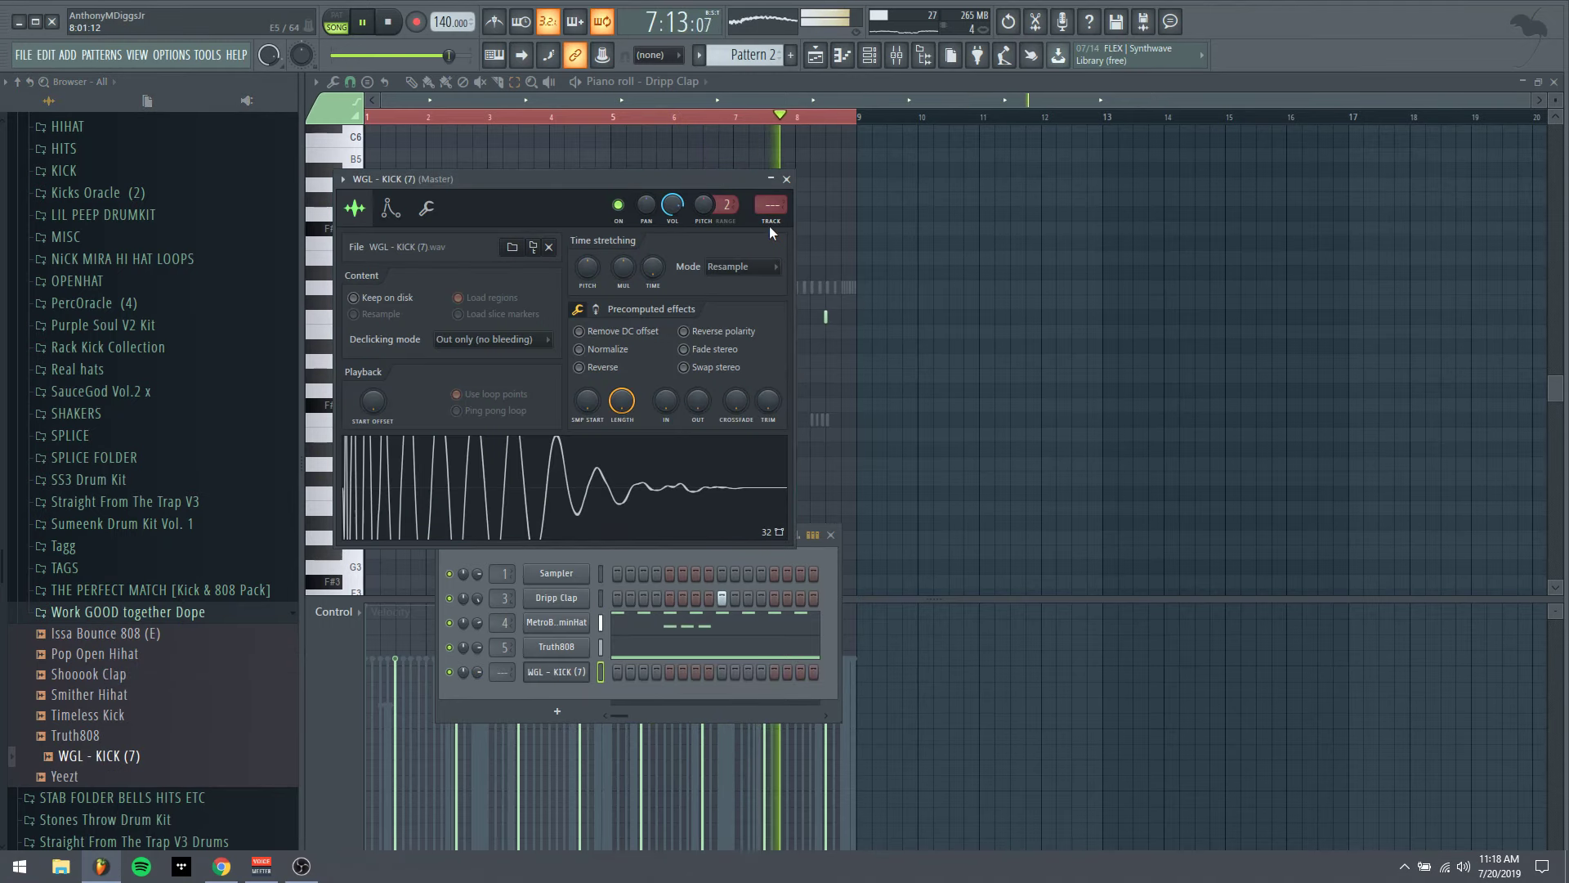
# Route the WGL - KICK (7) channel to mixer track 6 and enable its first step
pyautogui.click(770, 221)
pyautogui.click(897, 56)
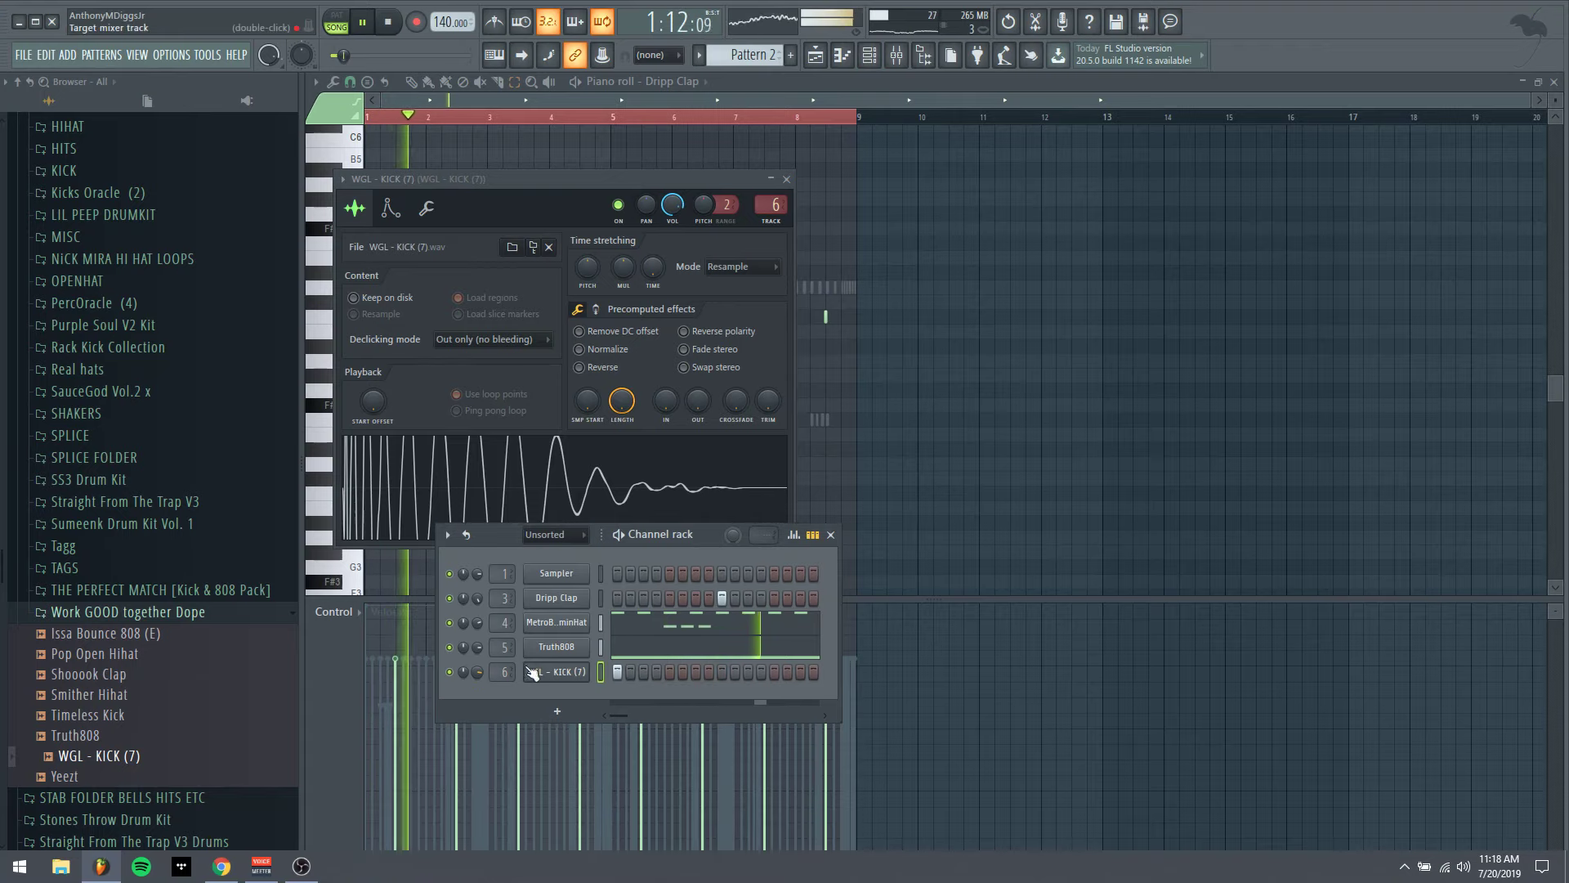
pyautogui.press('space')
# Draw C5 kick notes in the piano roll at the starts of bars 1, 3, 5 and 7, plus bar 2 beat 2 and bar 8 beat 3
pyautogui.rightClick(565, 675)
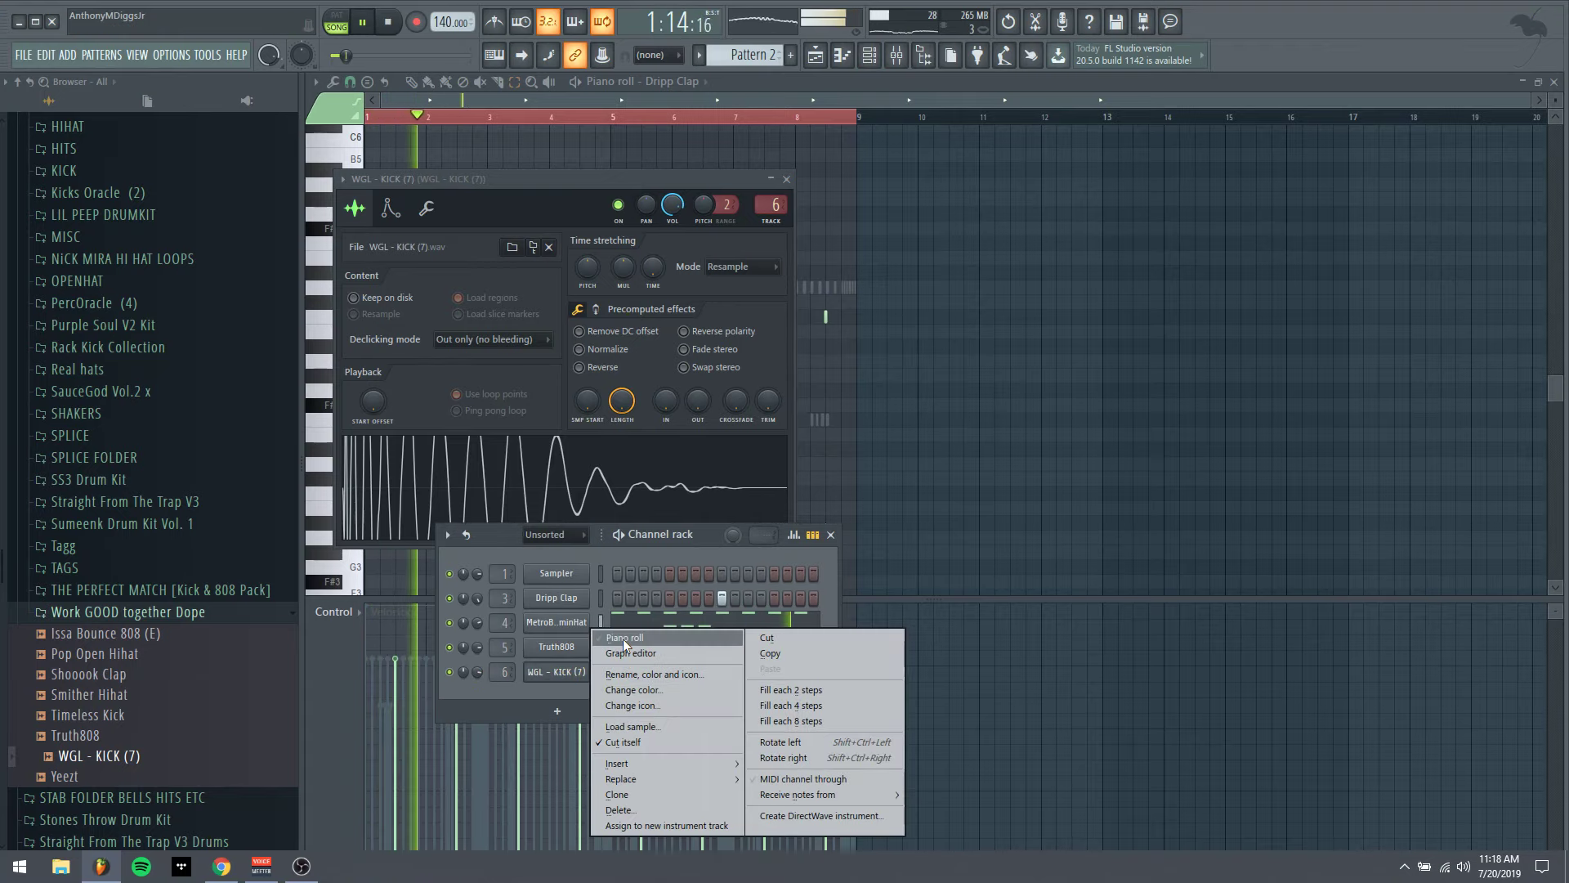
pyautogui.click(623, 639)
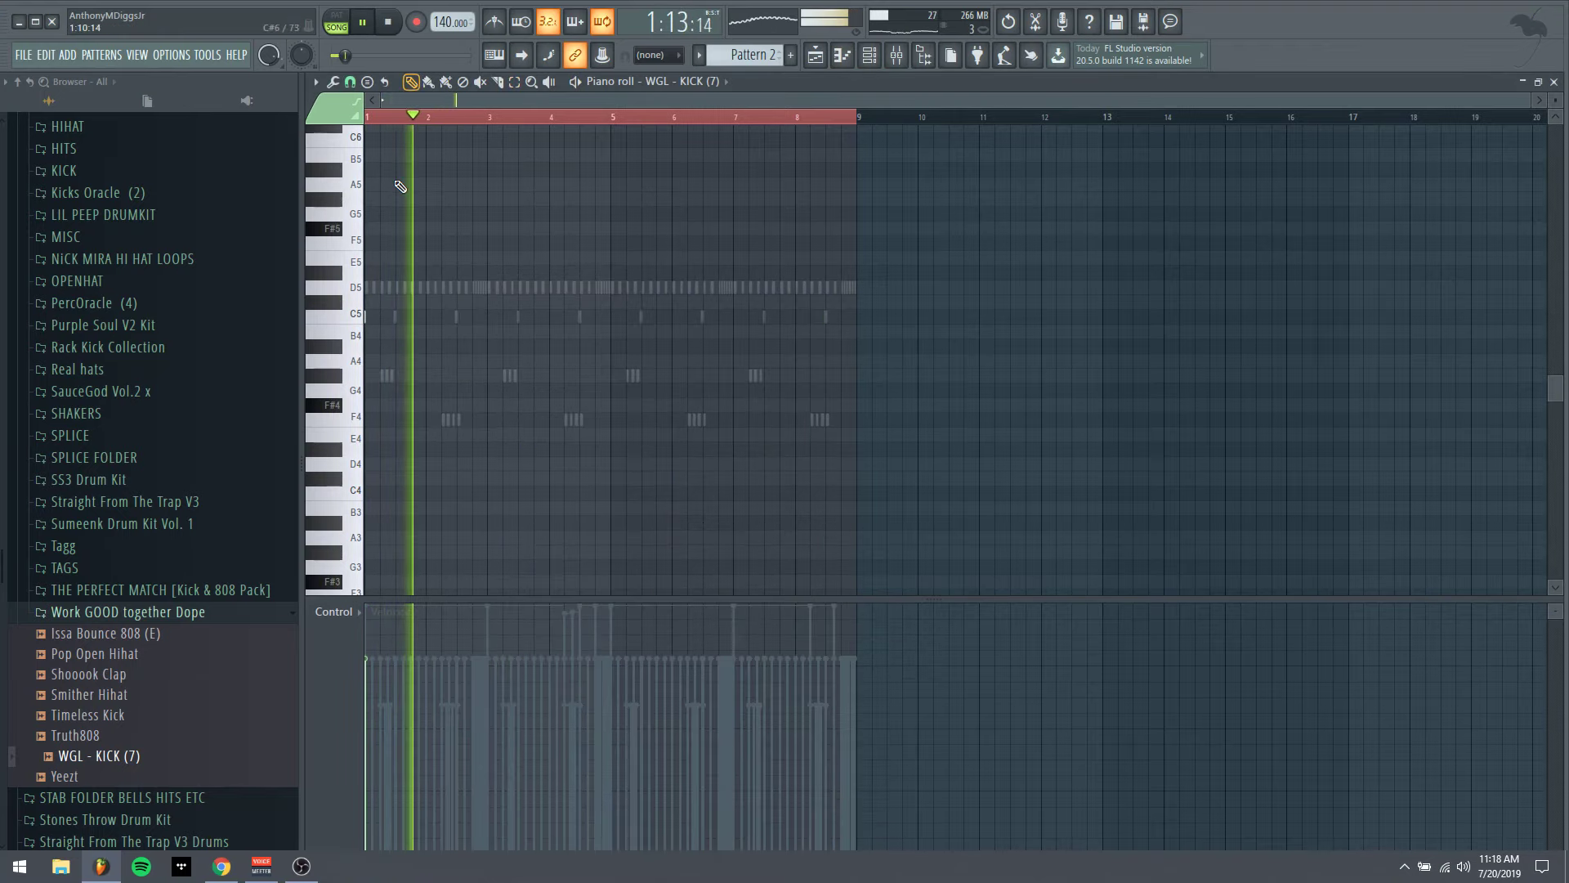
pyautogui.click(372, 316)
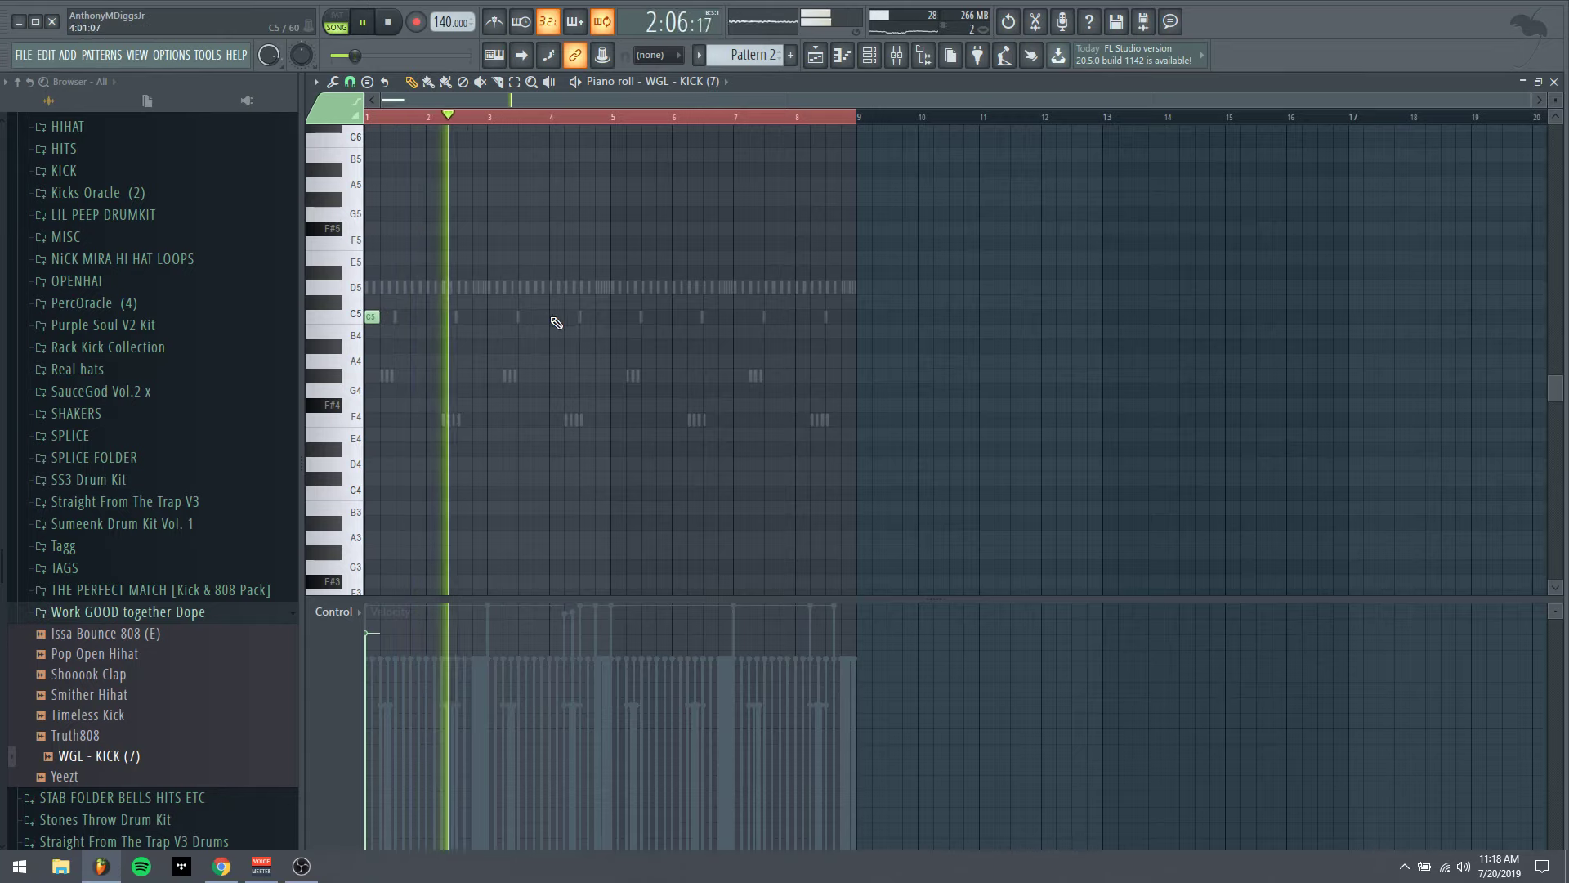
pyautogui.click(494, 317)
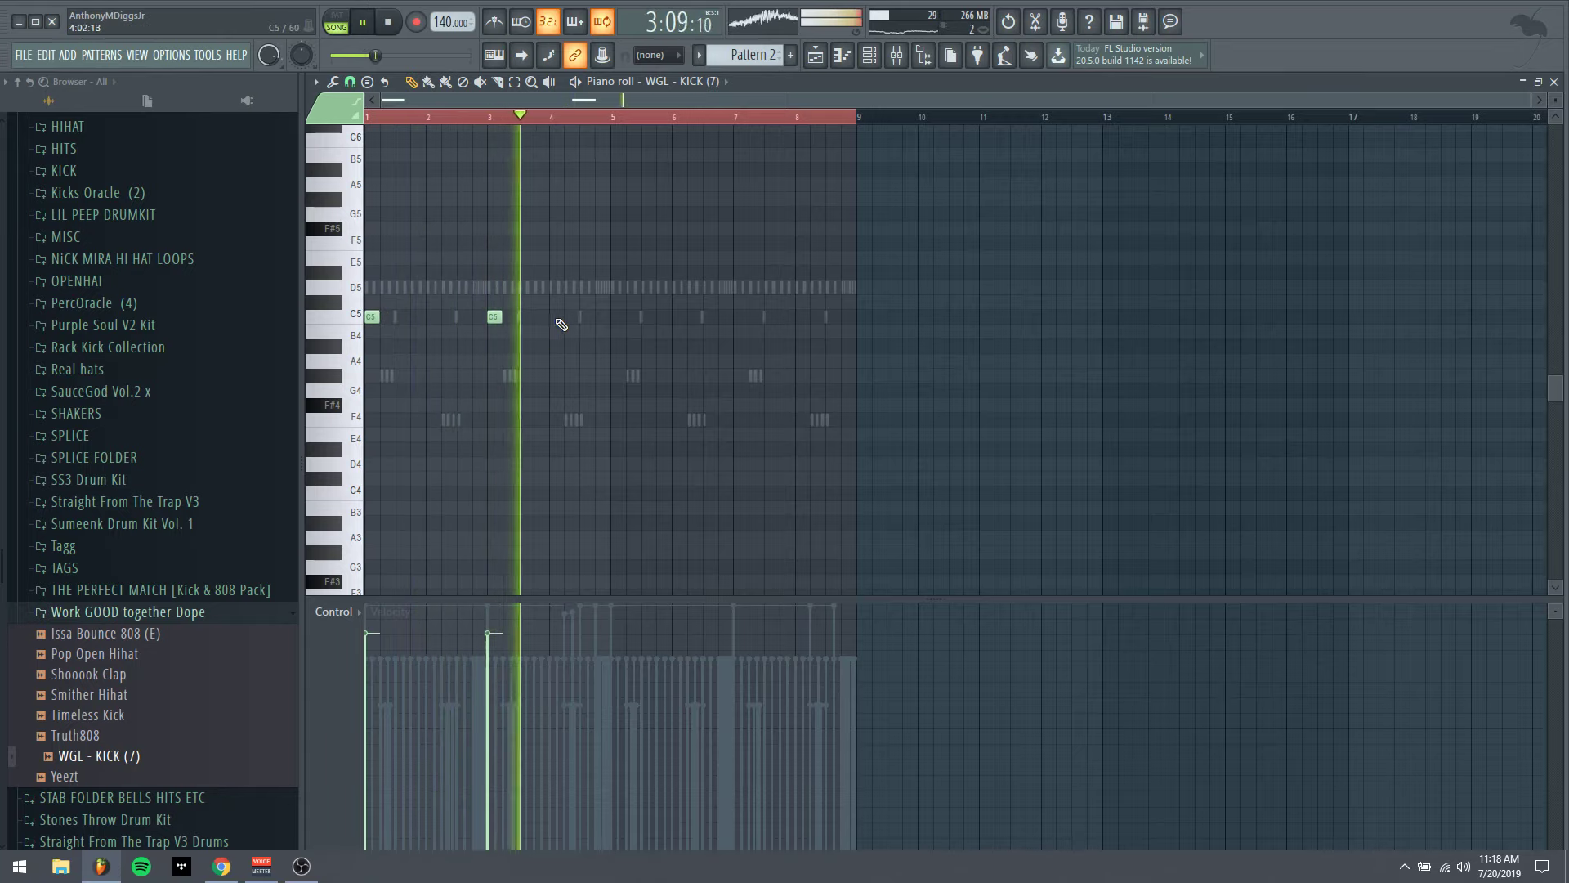
pyautogui.click(556, 317)
pyautogui.click(585, 317)
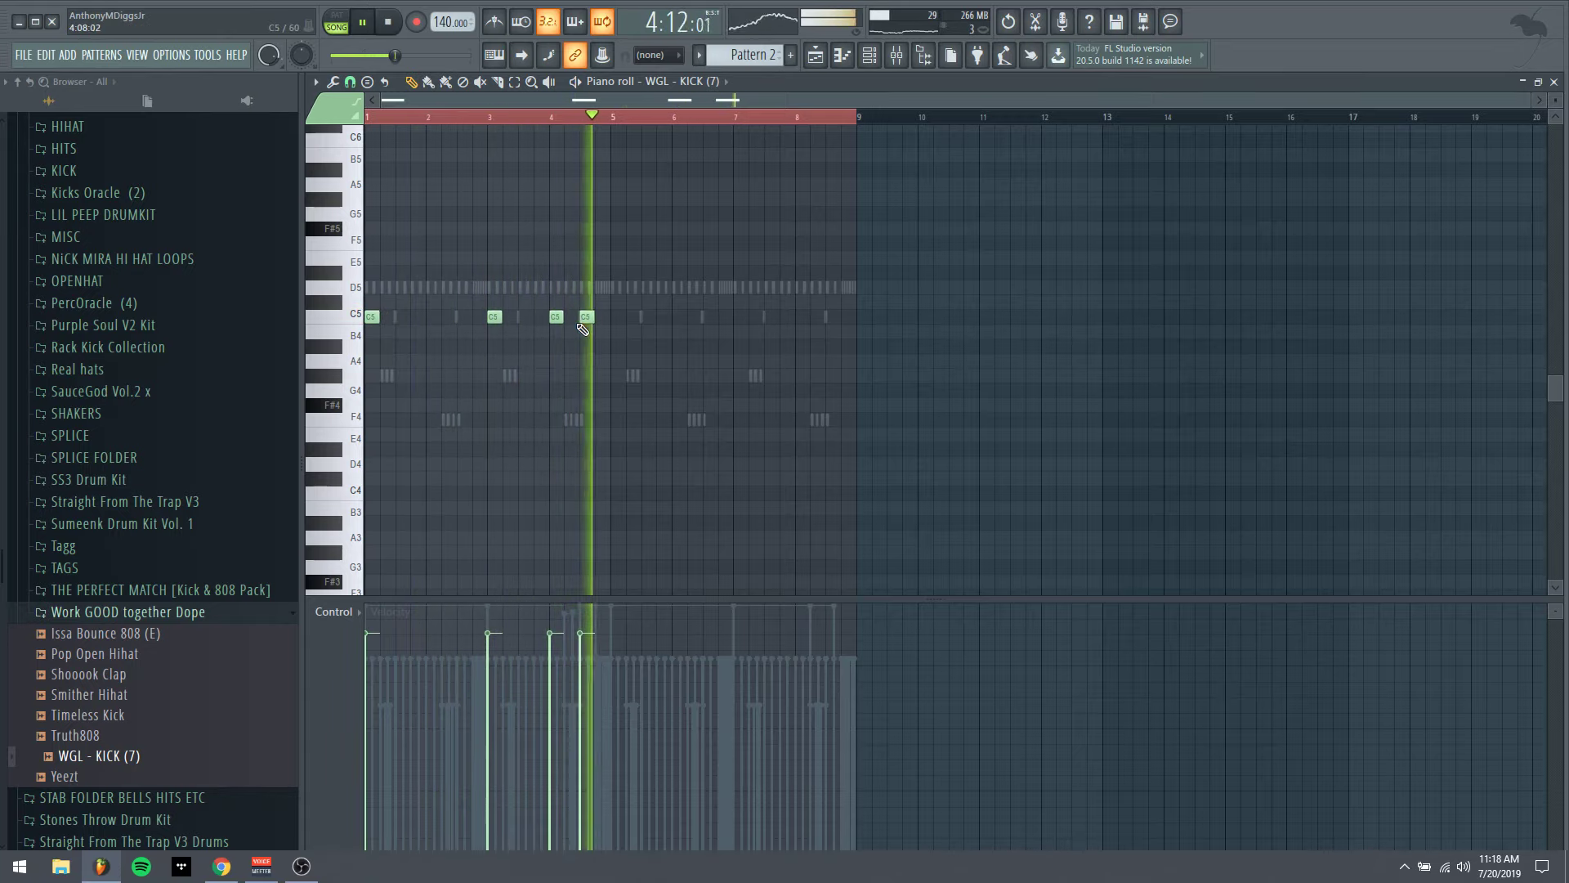
pyautogui.rightClick(556, 317)
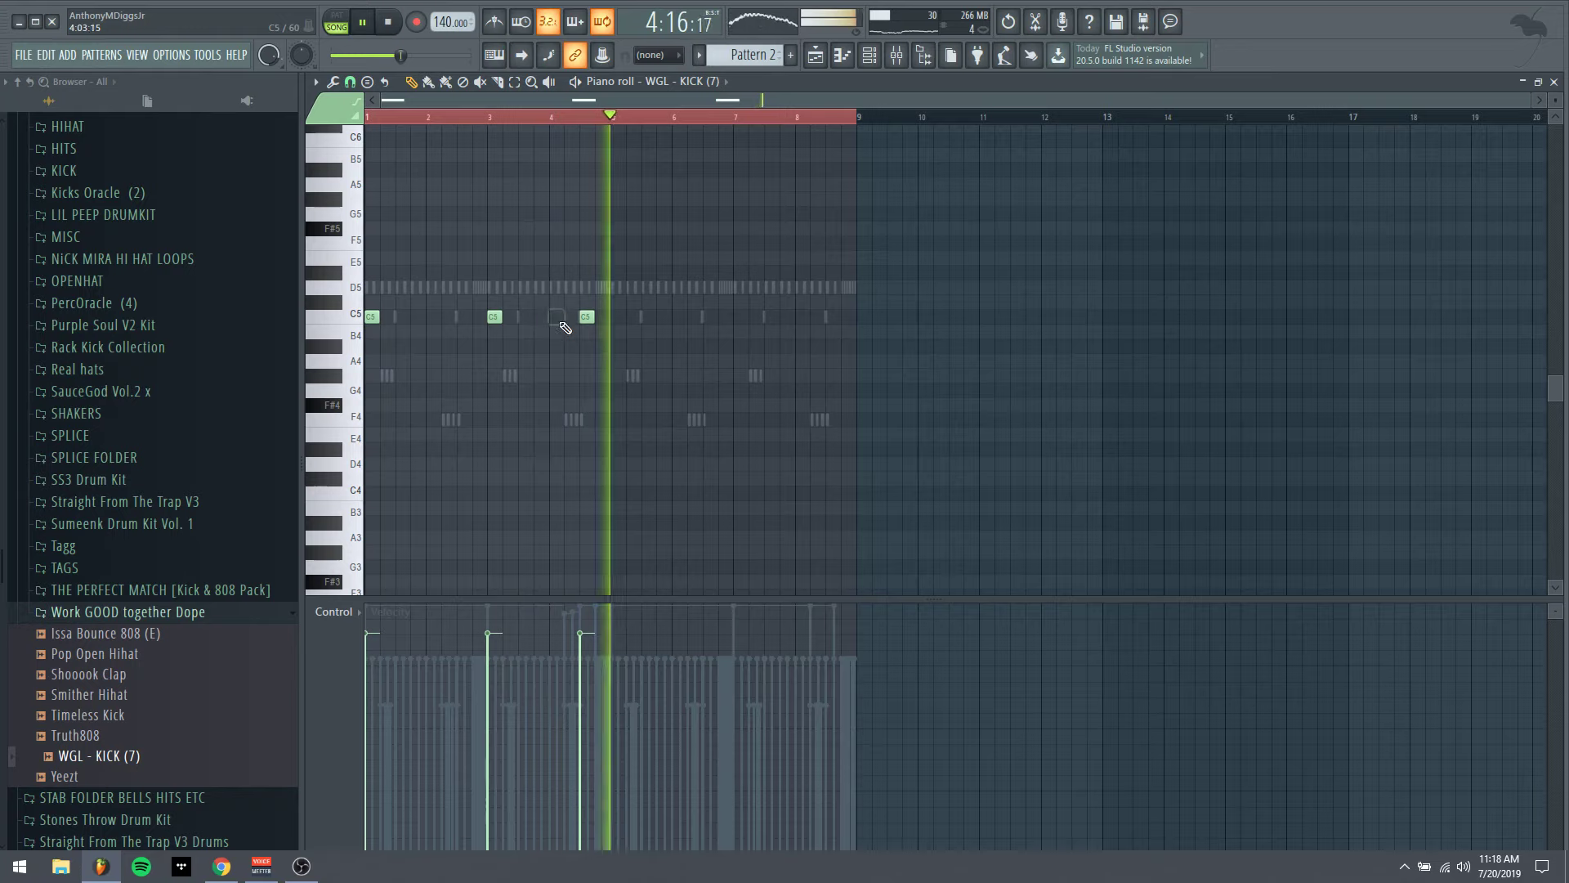
pyautogui.click(448, 318)
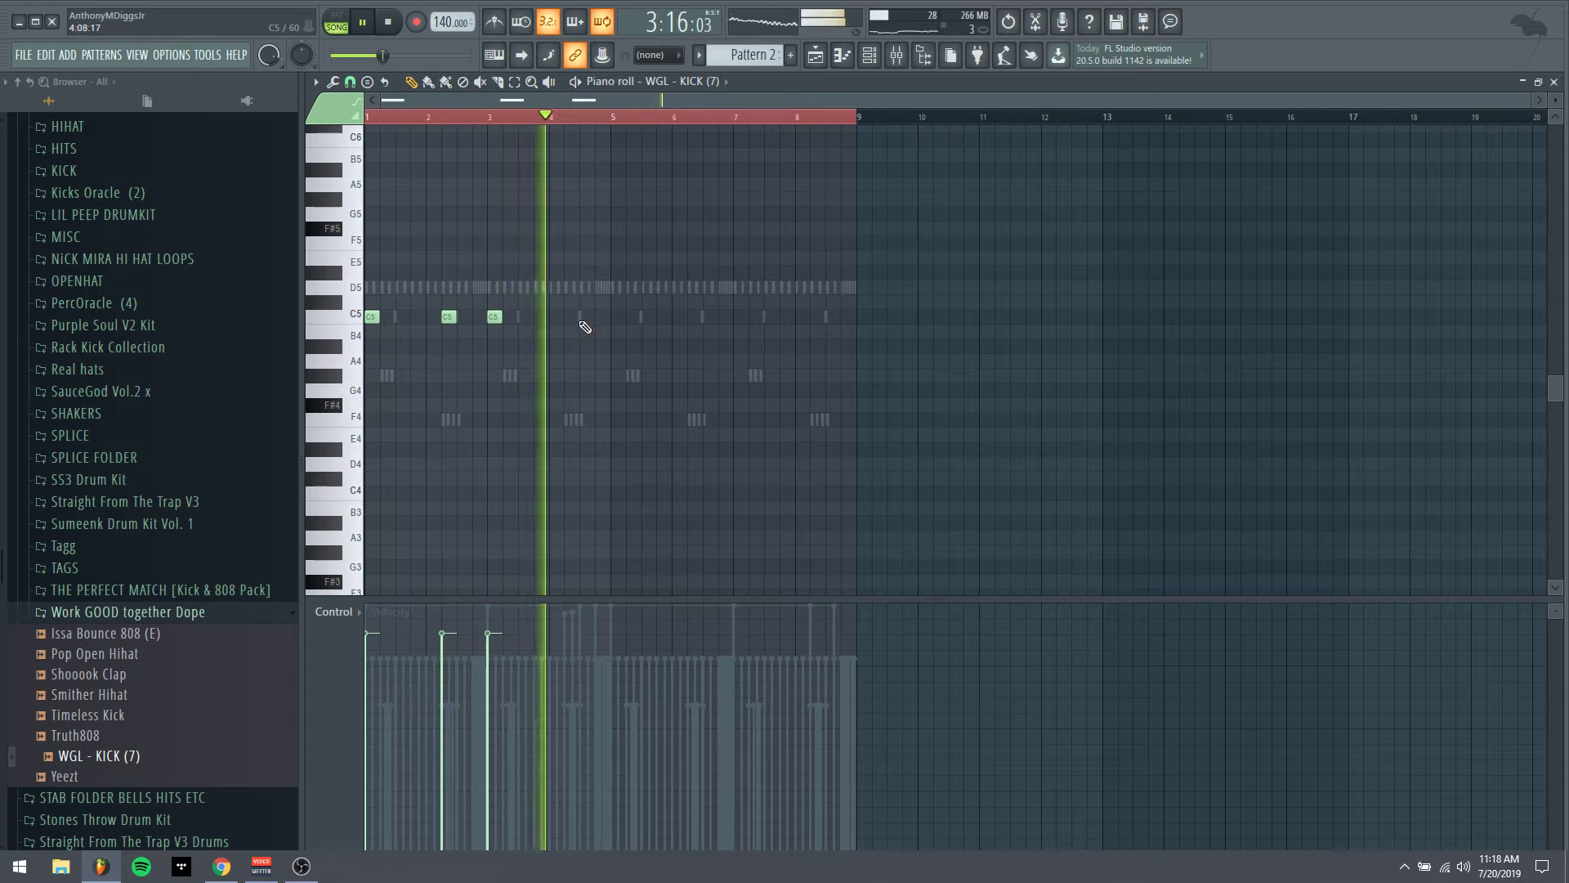
pyautogui.click(613, 318)
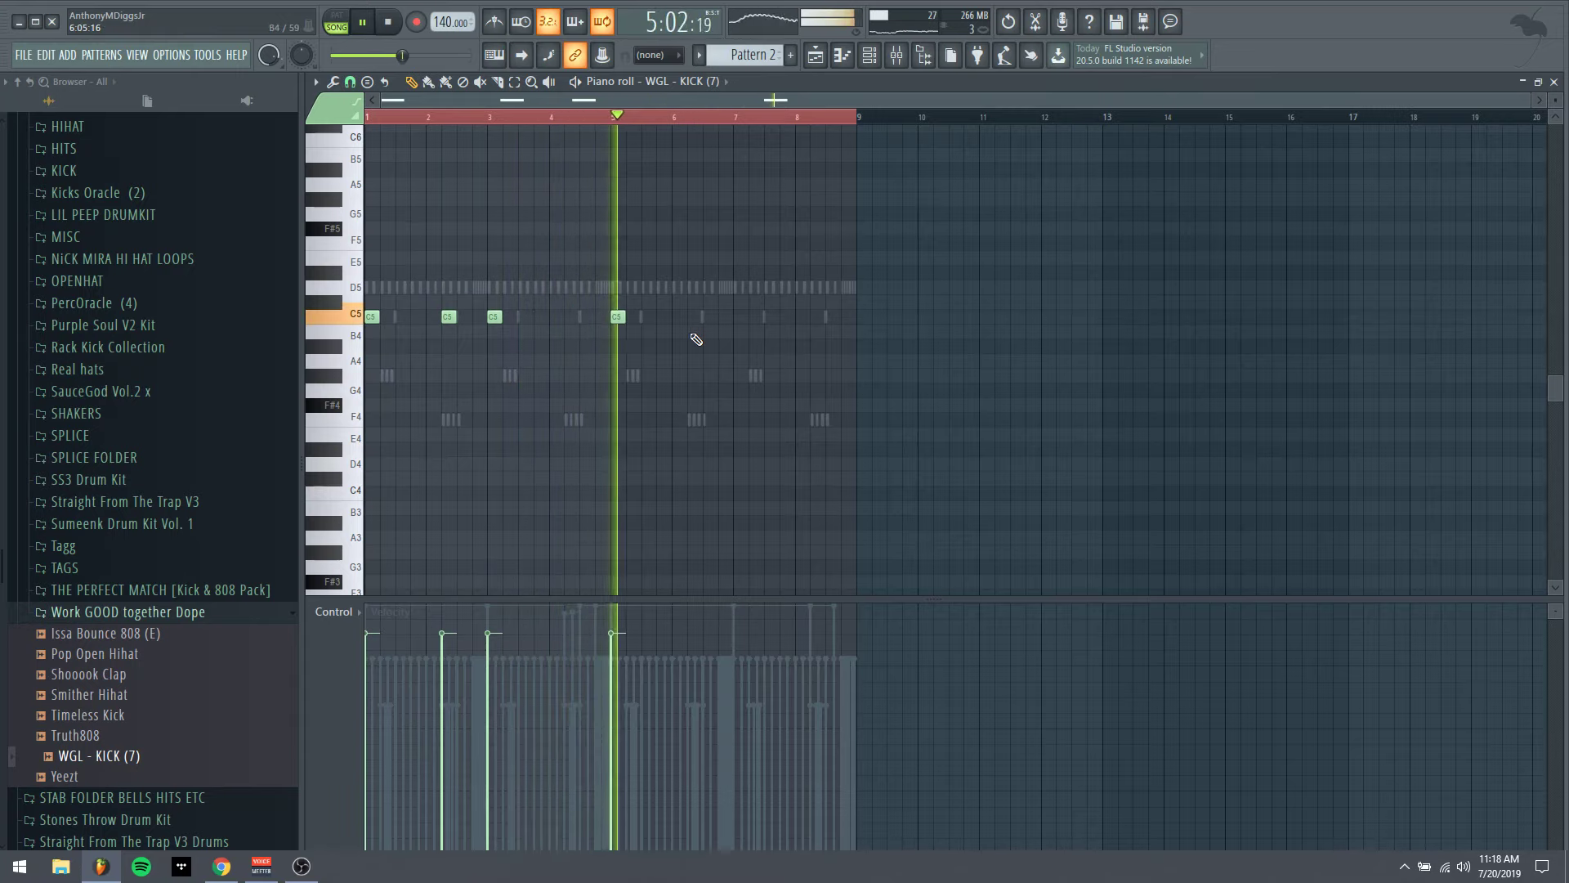
pyautogui.click(740, 317)
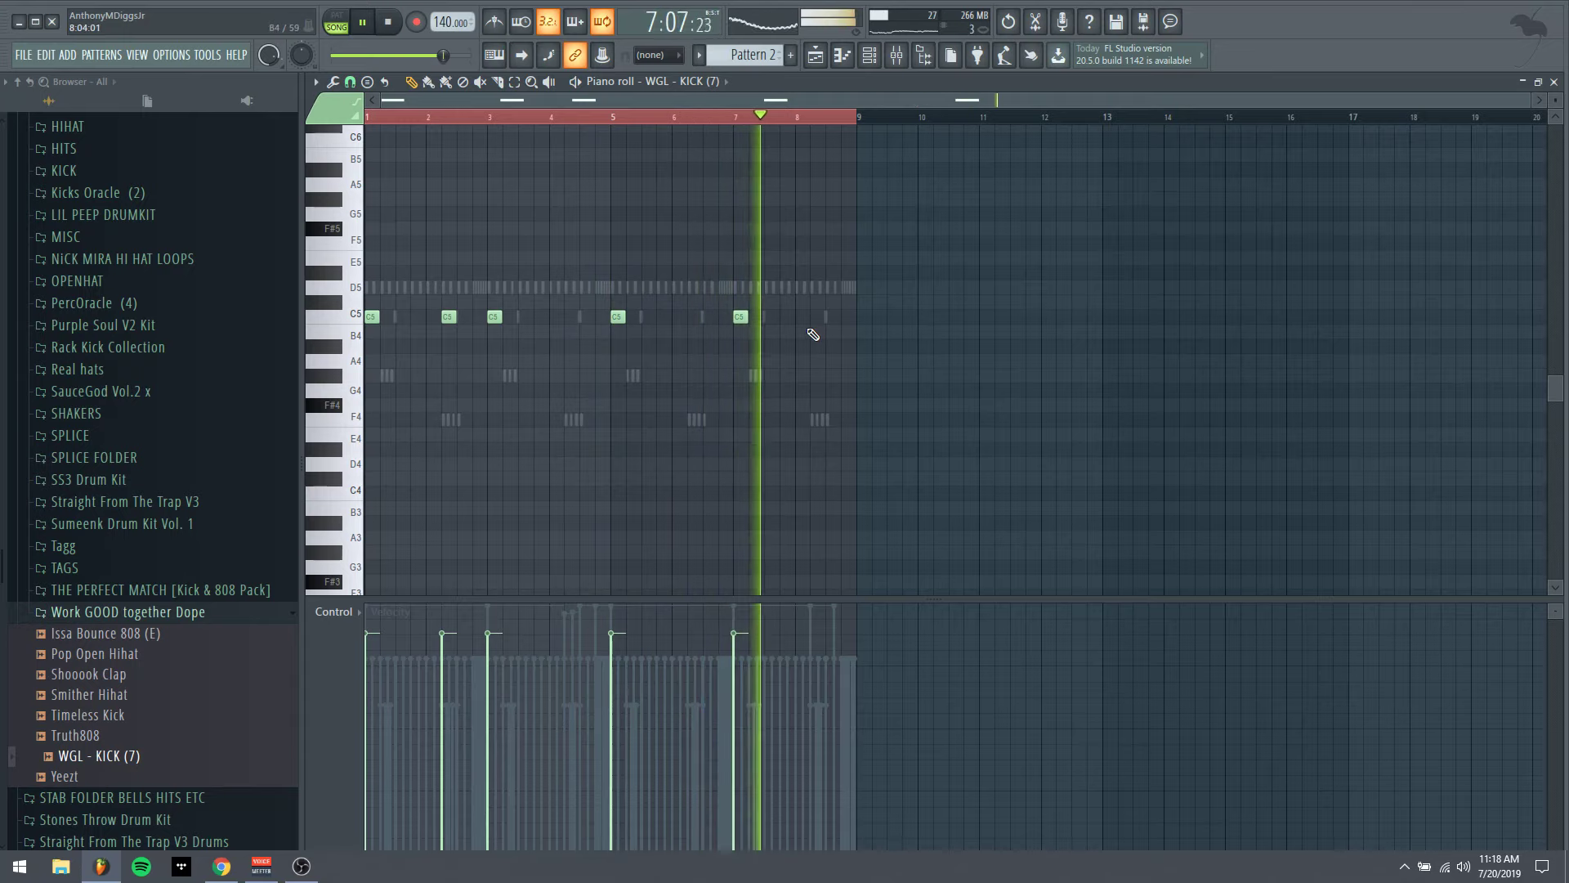
pyautogui.click(828, 317)
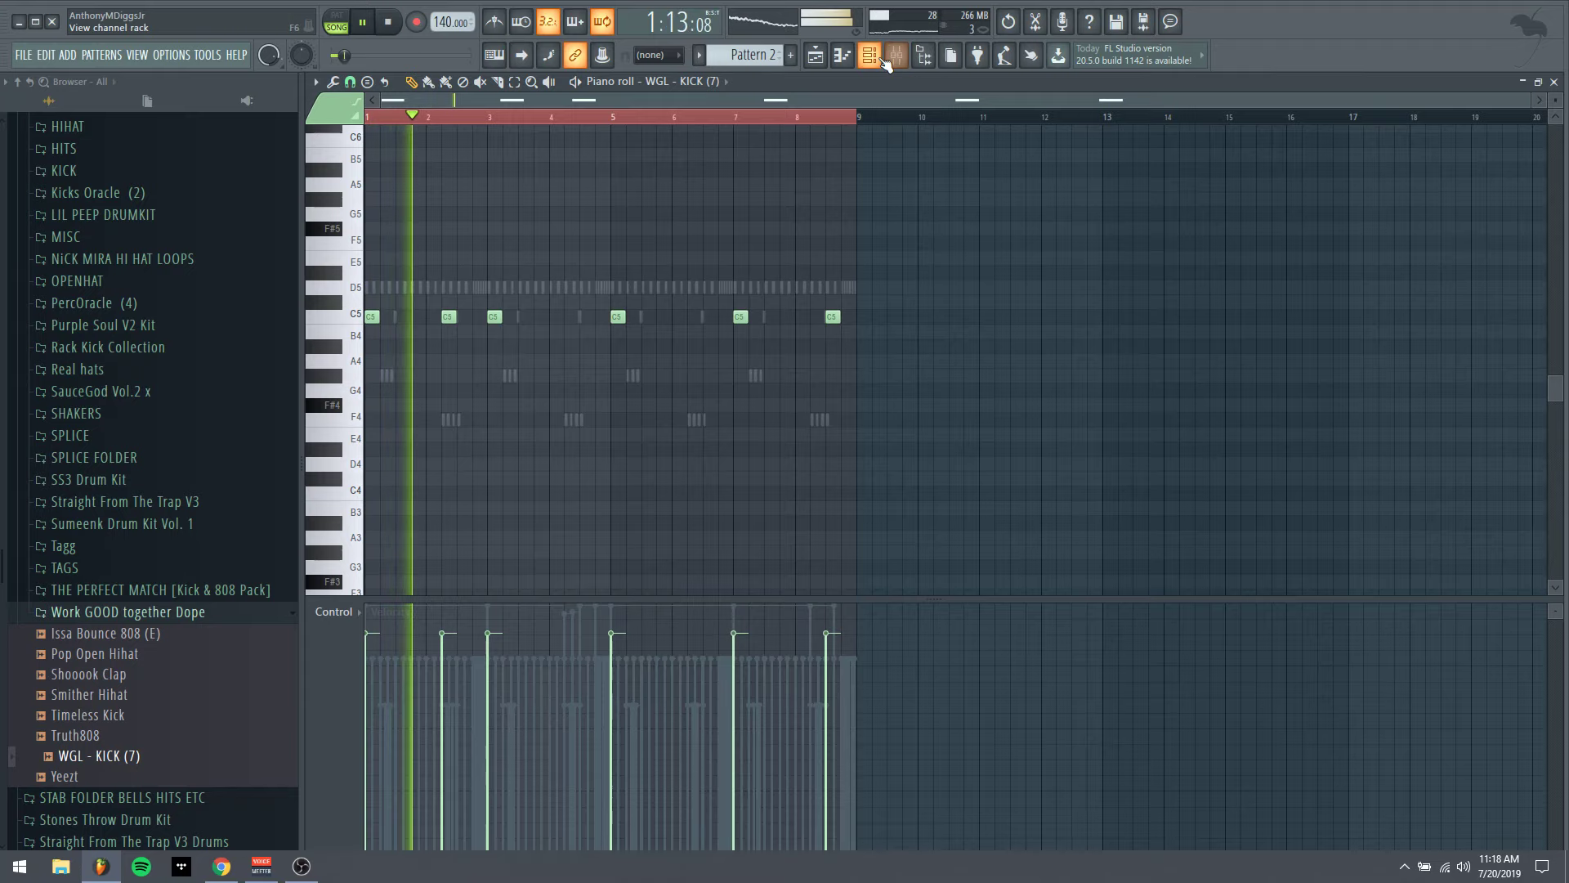
# Return to the playlist and delete the soldiers fallen 128bpm clip from Track 4
pyautogui.press('F6')
pyautogui.click(337, 22)
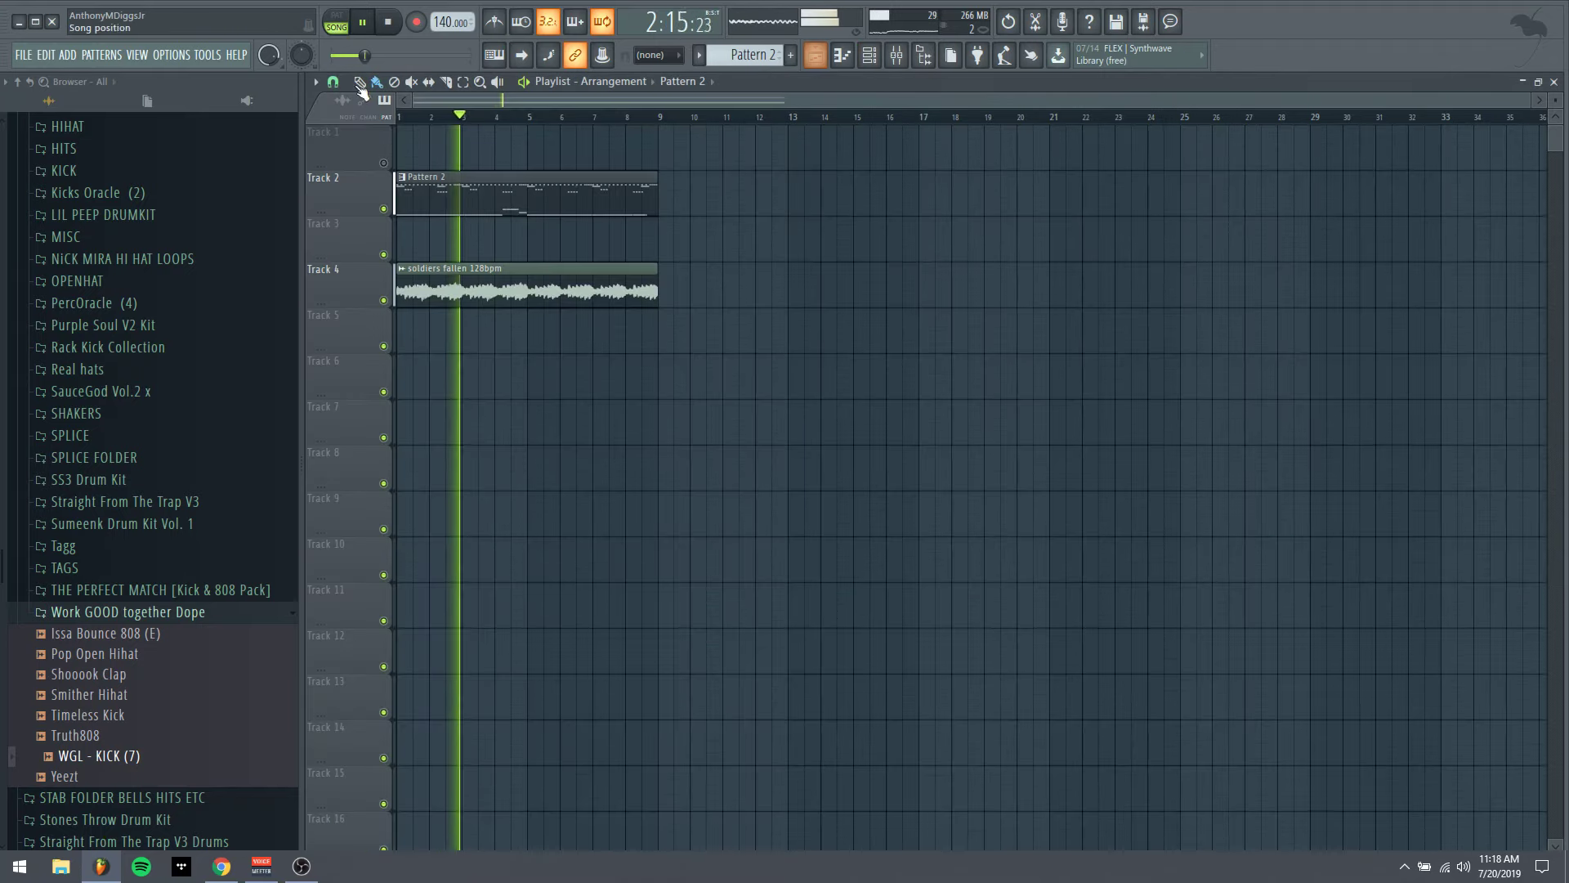
pyautogui.rightClick(457, 283)
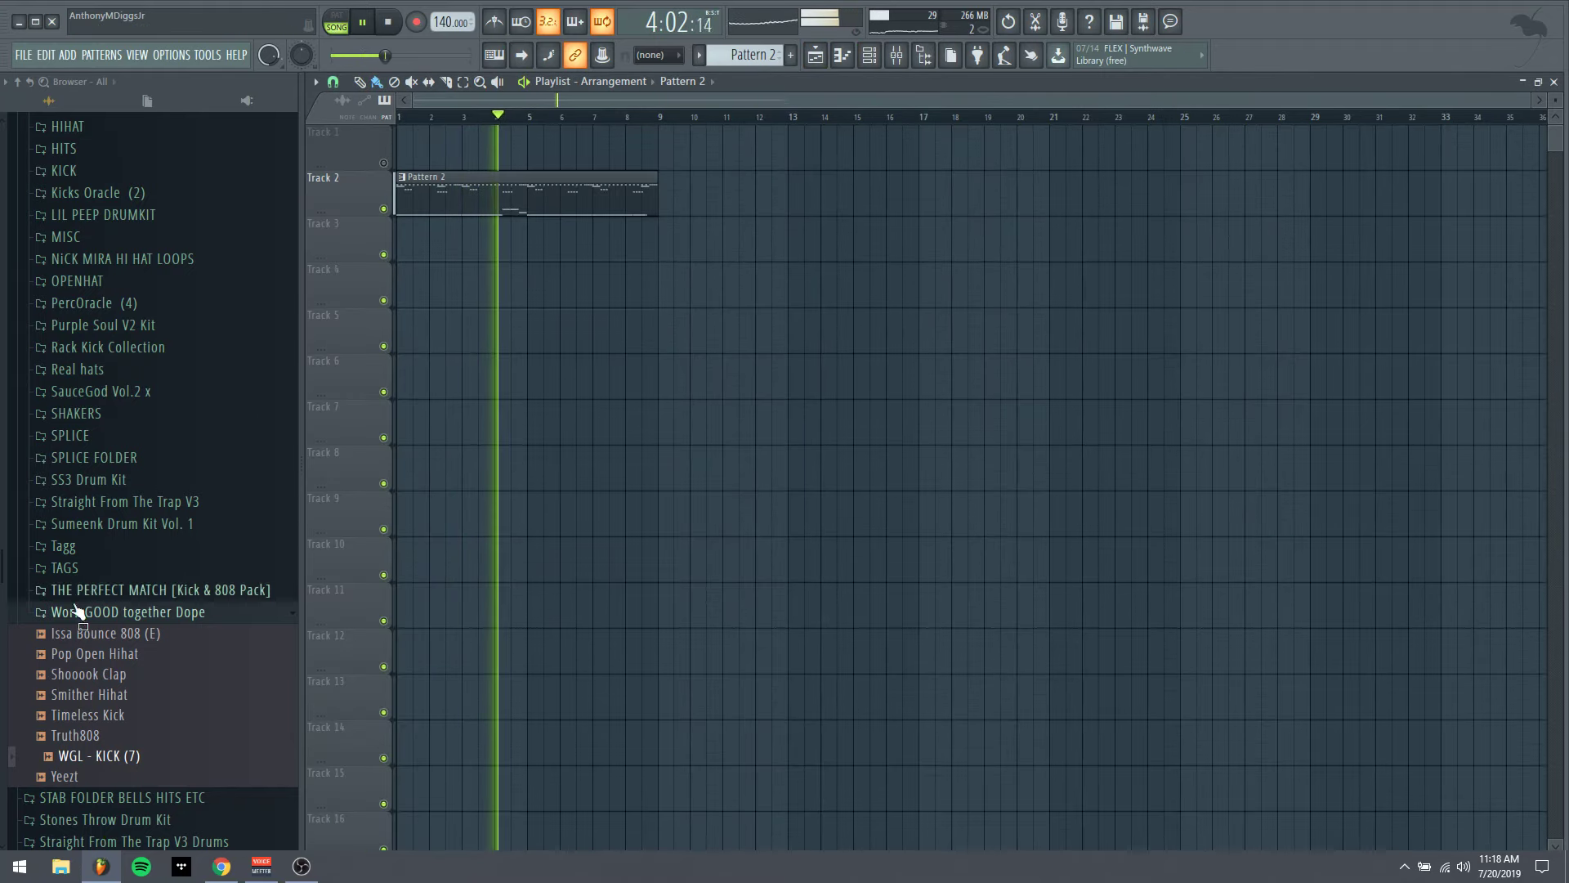
# Preview loops such as cutthroat_140, bowieknife_140 and sunburst_140 from Nick Mira - Majesty (Loop Pack) in the ALL Sample N Loops folder
pyautogui.click(30, 83)
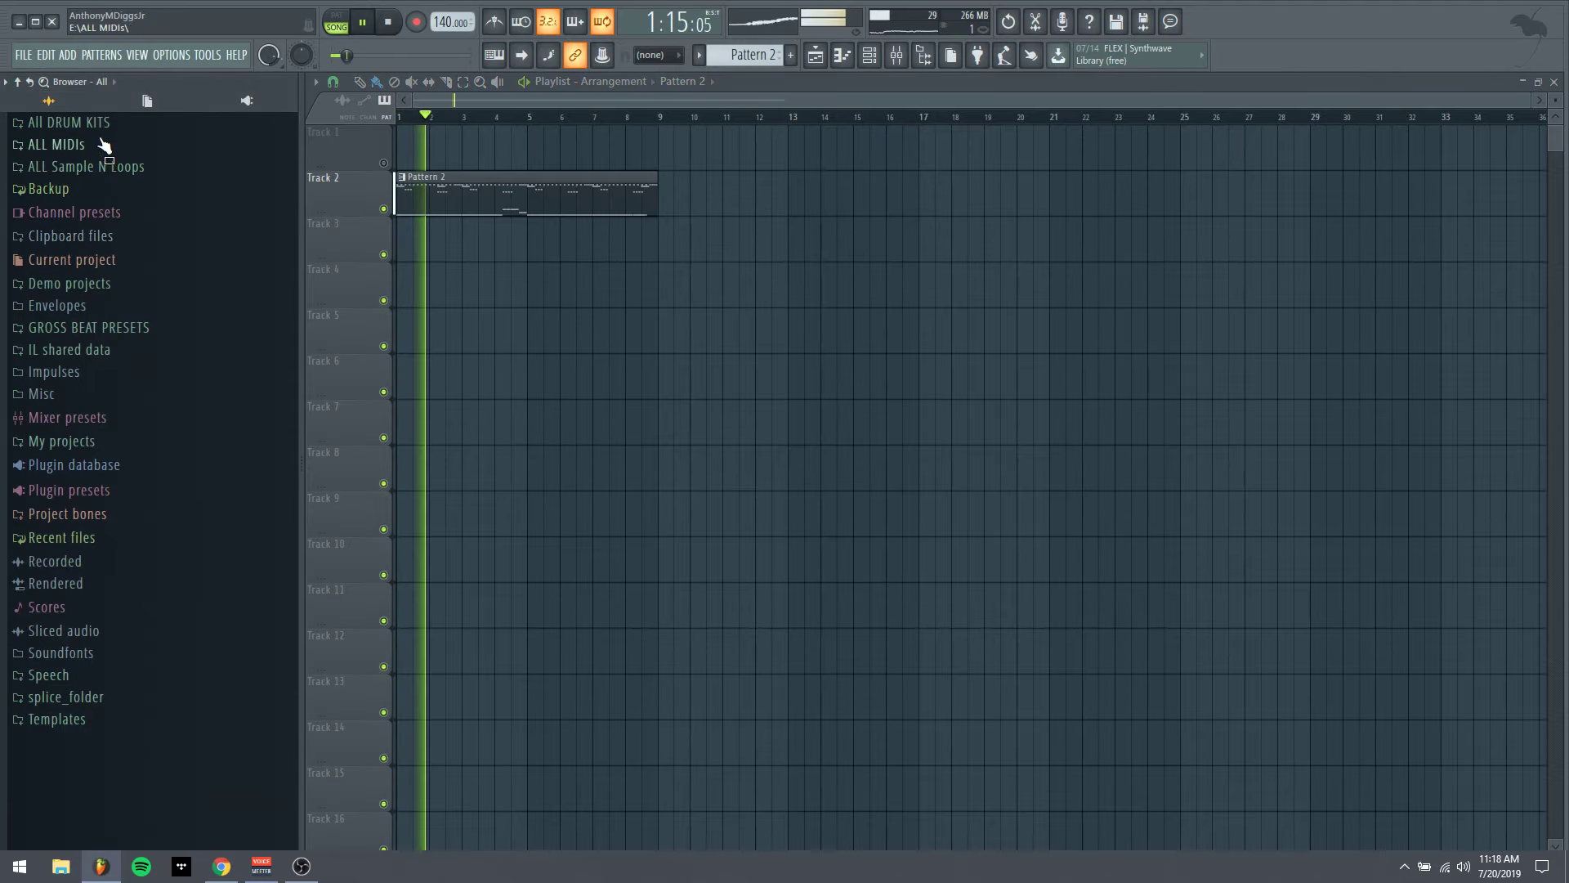
pyautogui.click(102, 166)
pyautogui.scroll(-10, 140, 456)
pyautogui.click(140, 484)
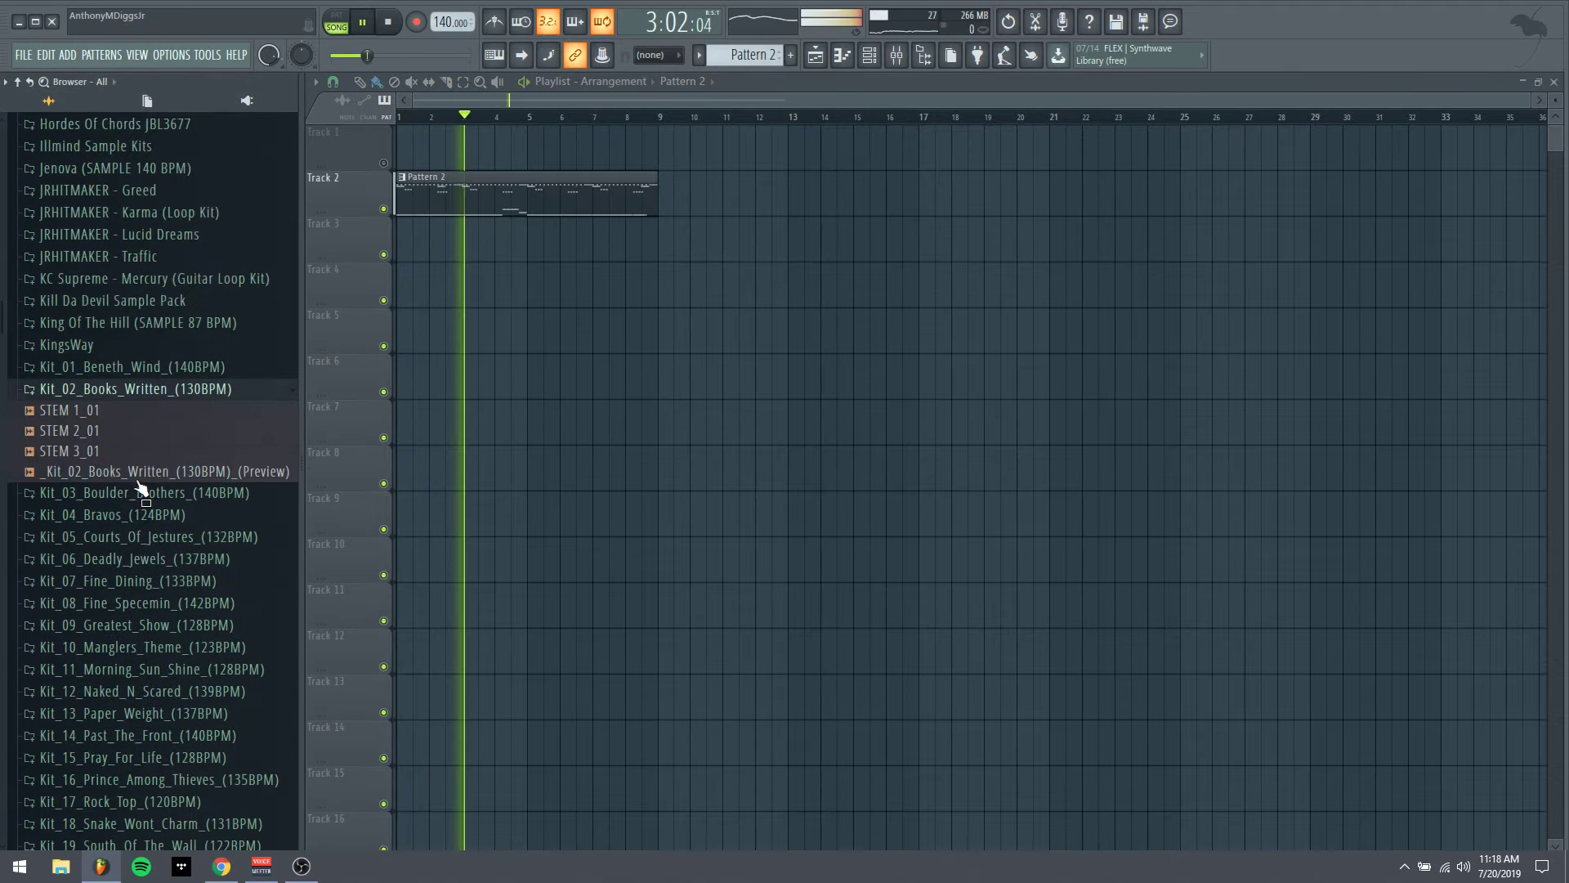
pyautogui.scroll(-20, 155, 433)
pyautogui.click(141, 473)
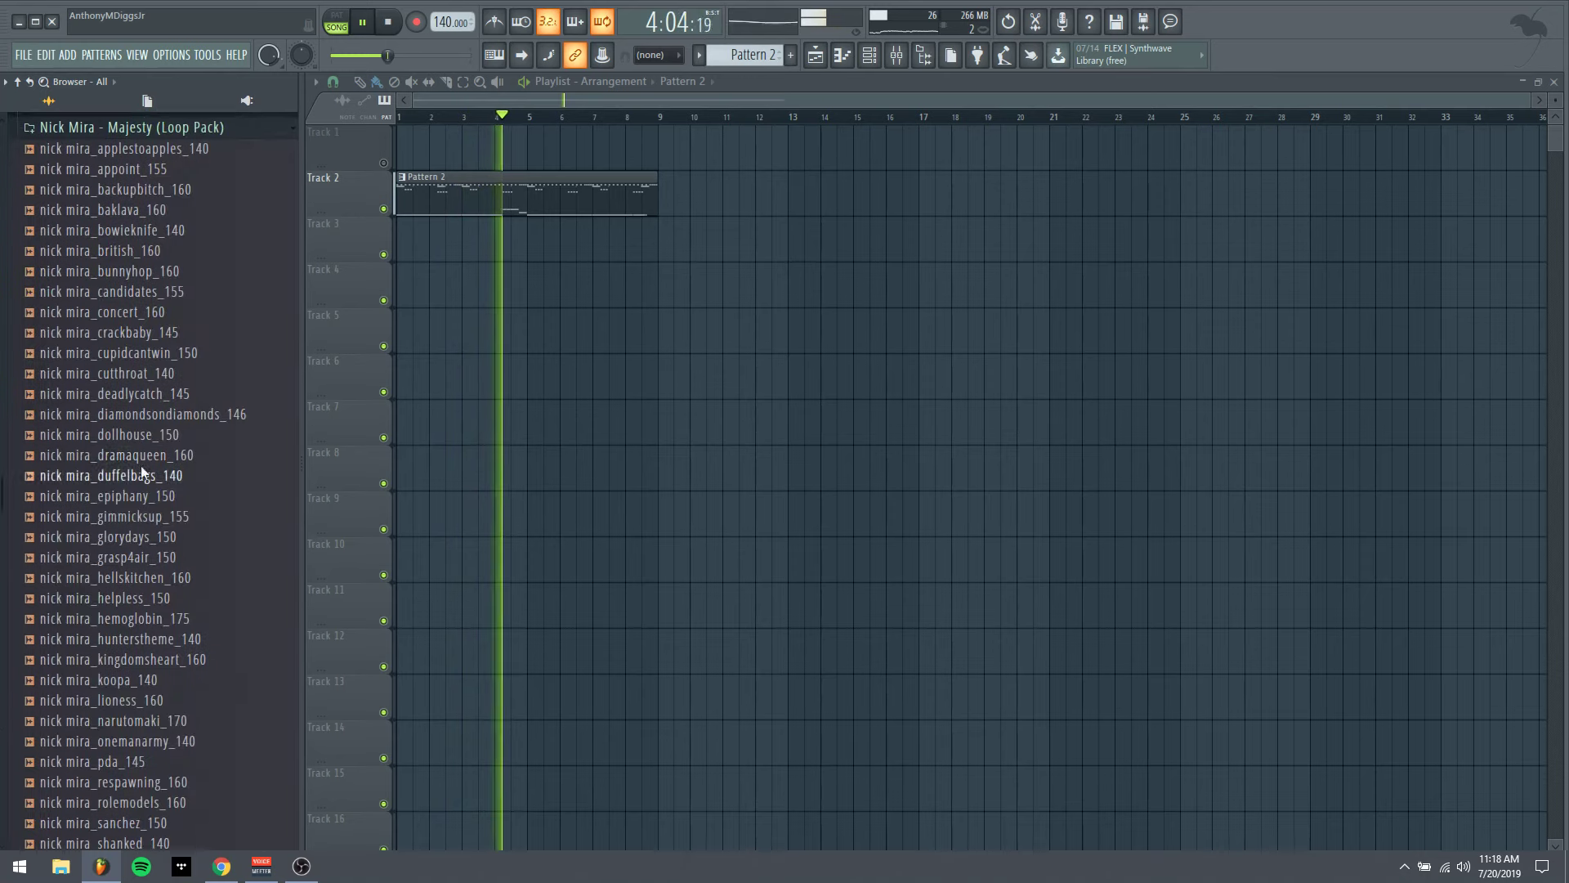
pyautogui.moveTo(131, 456); pyautogui.dragTo(122, 463)
pyautogui.click(151, 370)
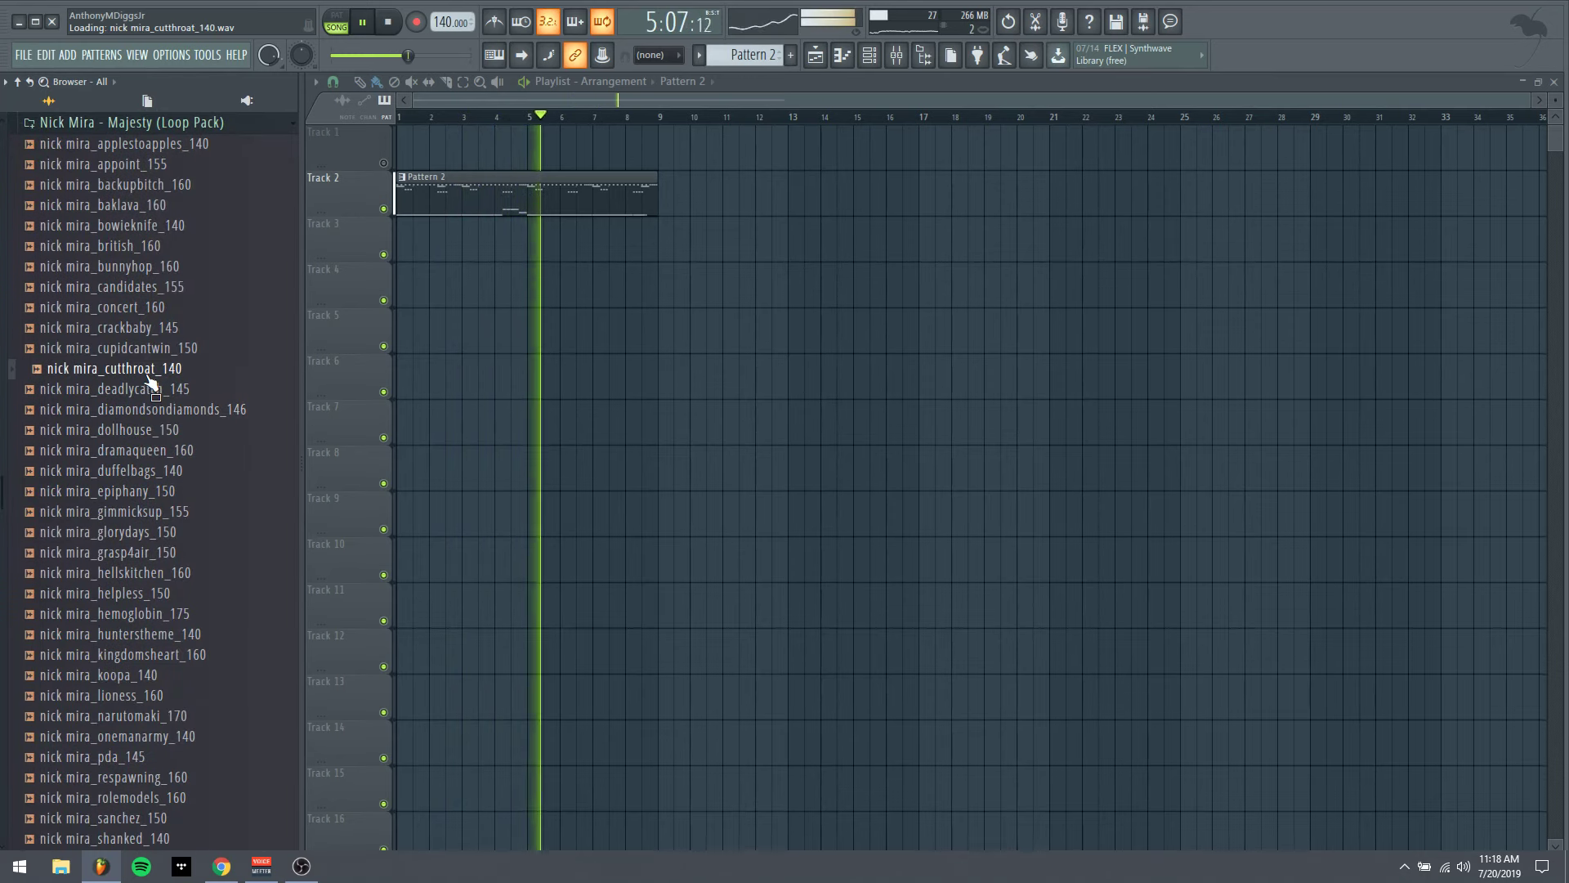
pyautogui.moveTo(145, 372); pyautogui.dragTo(135, 311)
pyautogui.moveTo(136, 258); pyautogui.dragTo(138, 233)
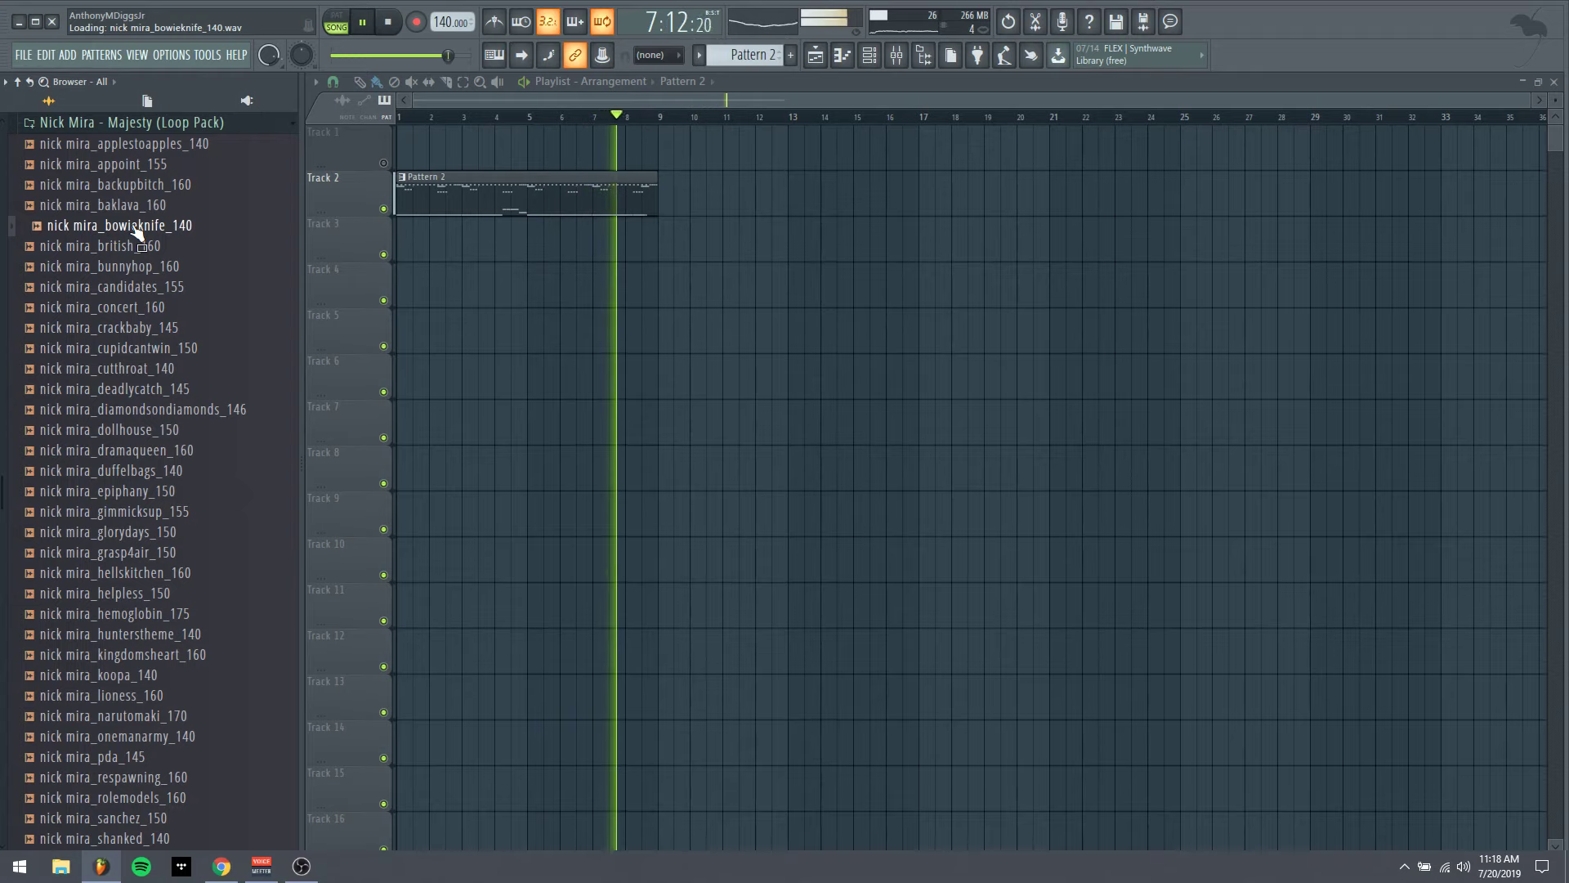
pyautogui.moveTo(152, 737); pyautogui.dragTo(147, 302)
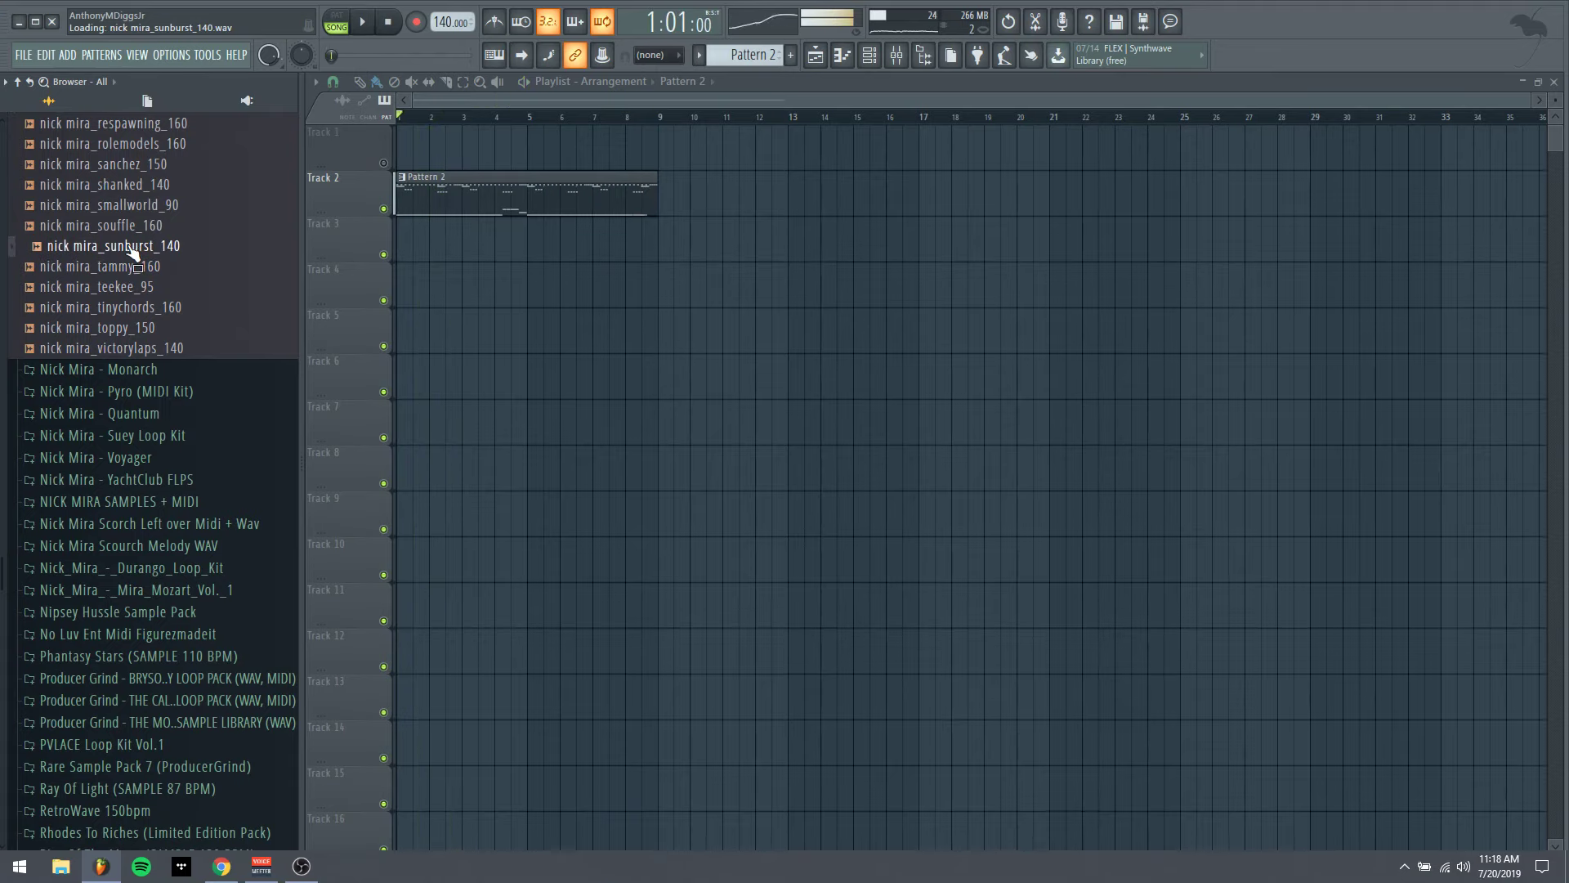
# Preview loops from Nick Mira - Monarch and place Bourne 140 BPM at the start of Track 4
pyautogui.moveTo(132, 378); pyautogui.dragTo(128, 406)
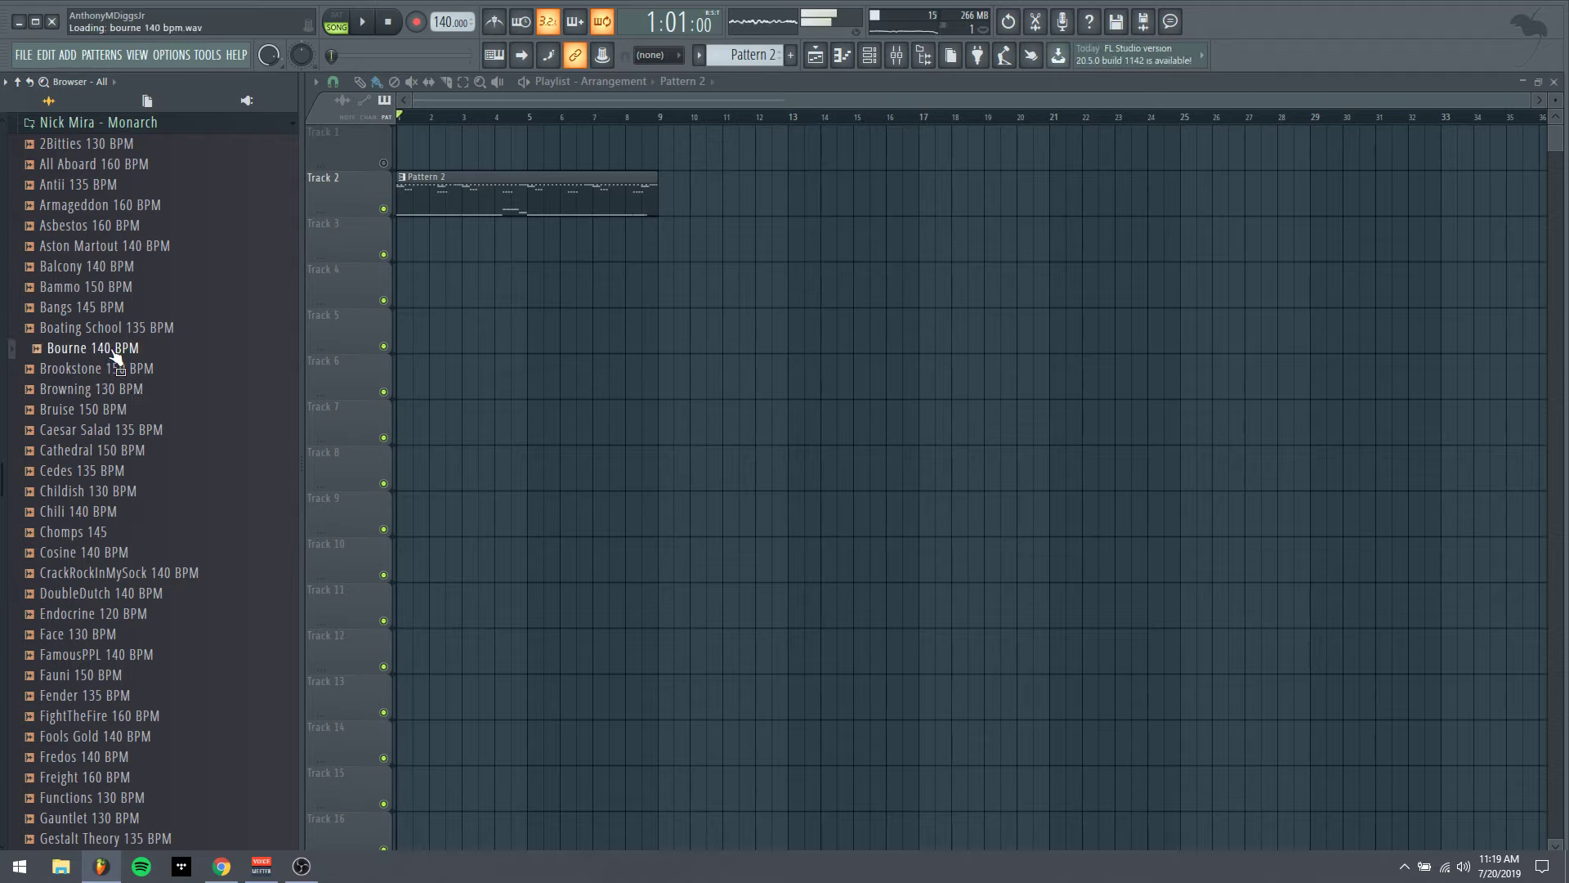
pyautogui.moveTo(542, 261); pyautogui.dragTo(544, 269)
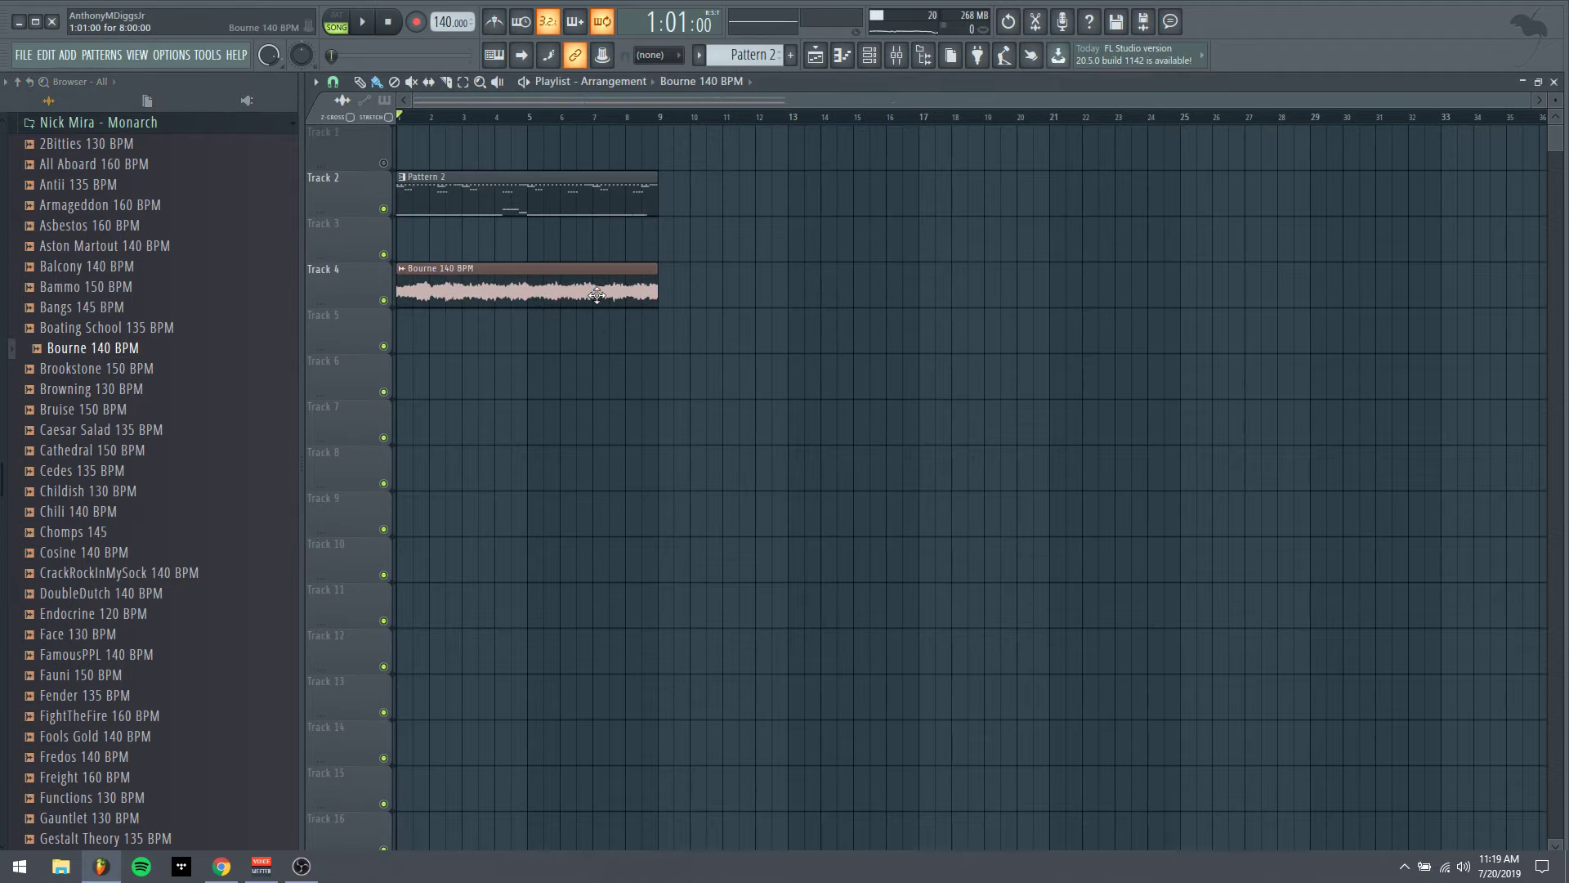
# Route the Bourne 140 BPM sample to mixer track 2 and start song playback
pyautogui.doubleClick(597, 295)
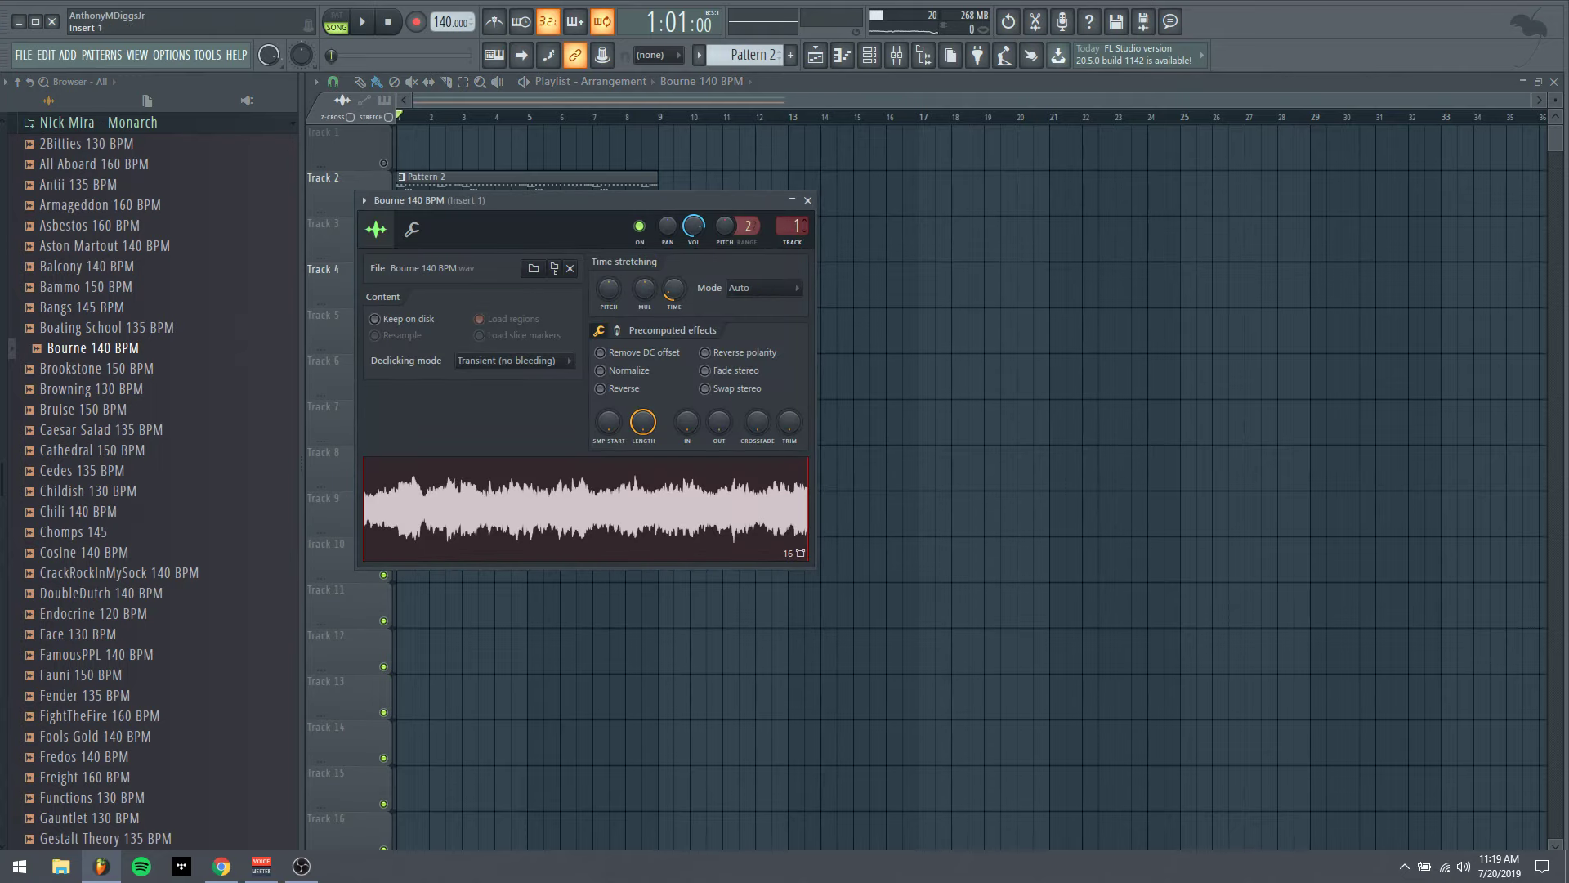
pyautogui.click(807, 201)
pyautogui.press('space')
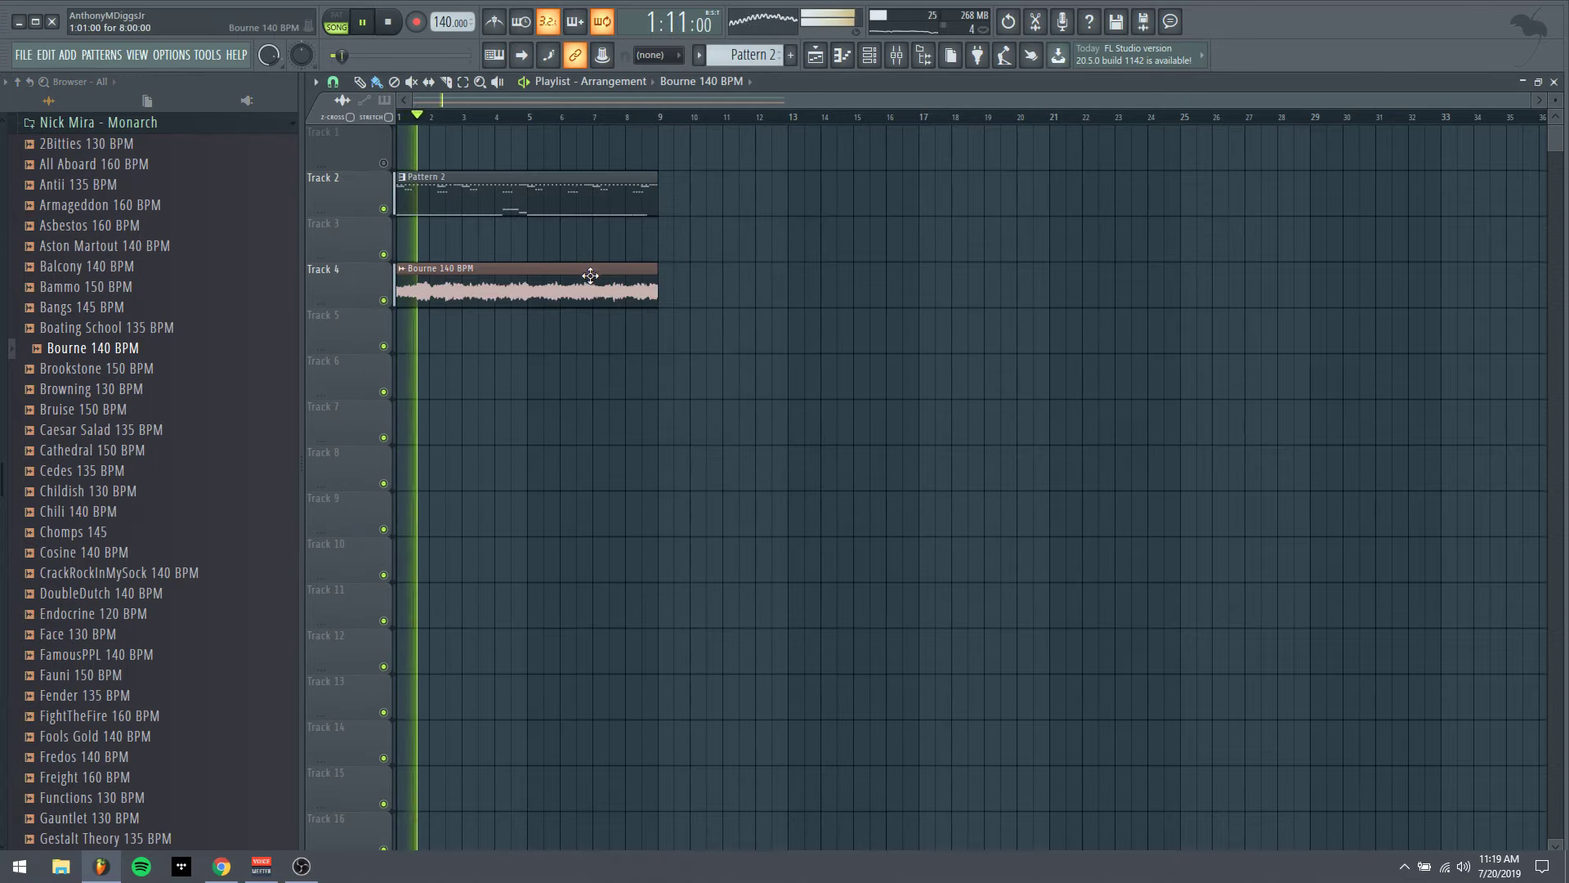
# Balance the mixer levels with the melody on track 2 at 54%, MetroBoominHat slightly louder and WGL - KICK (7) at 94% (-1.5 dB)
pyautogui.click(897, 54)
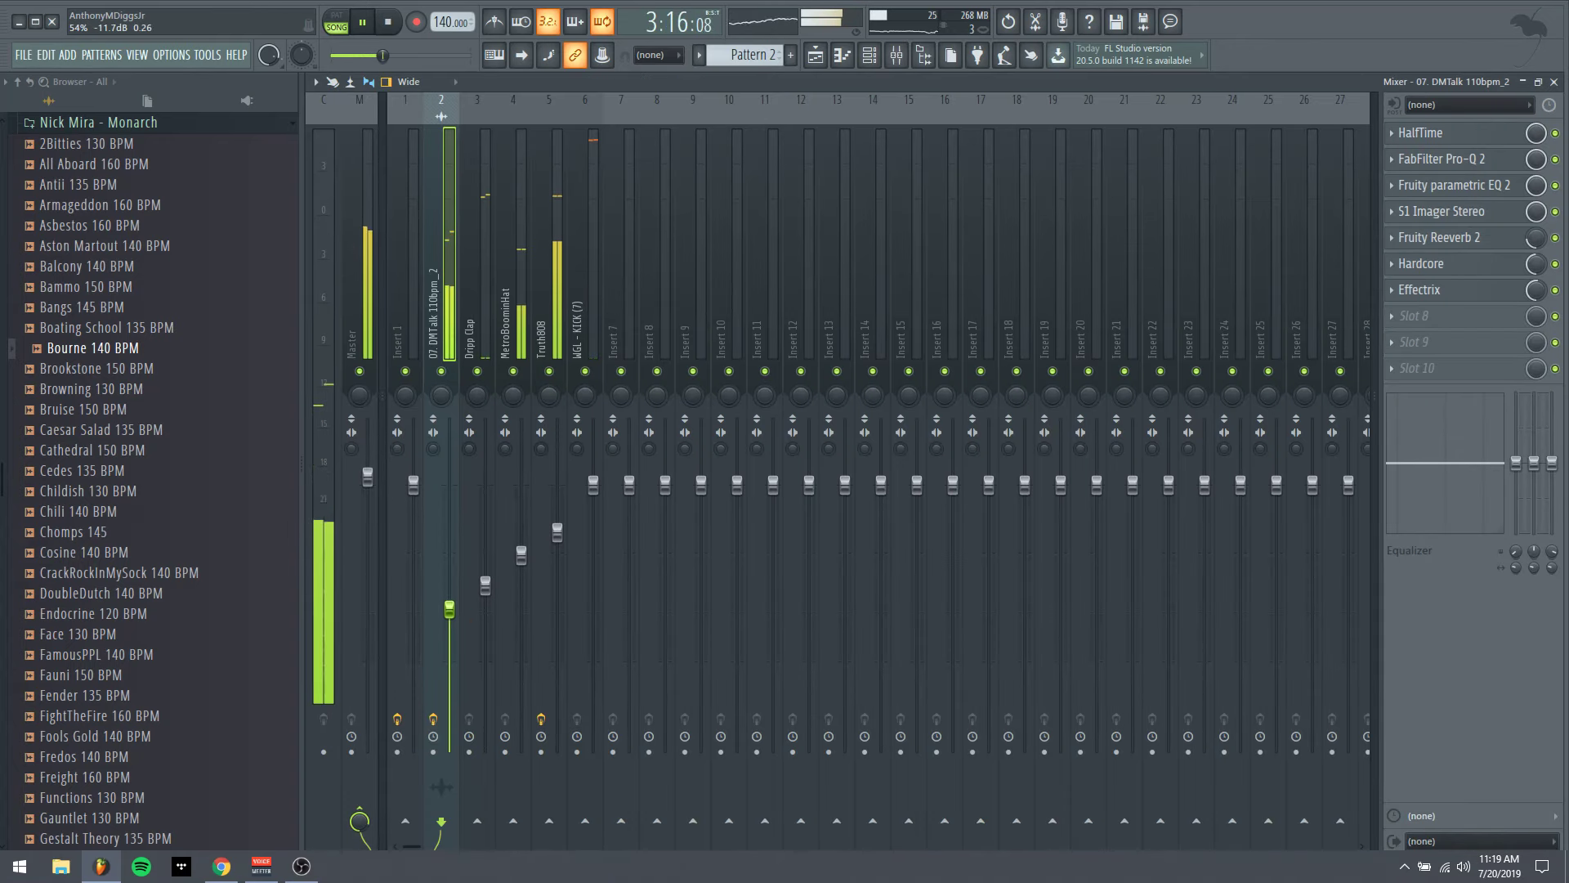
pyautogui.click(522, 555)
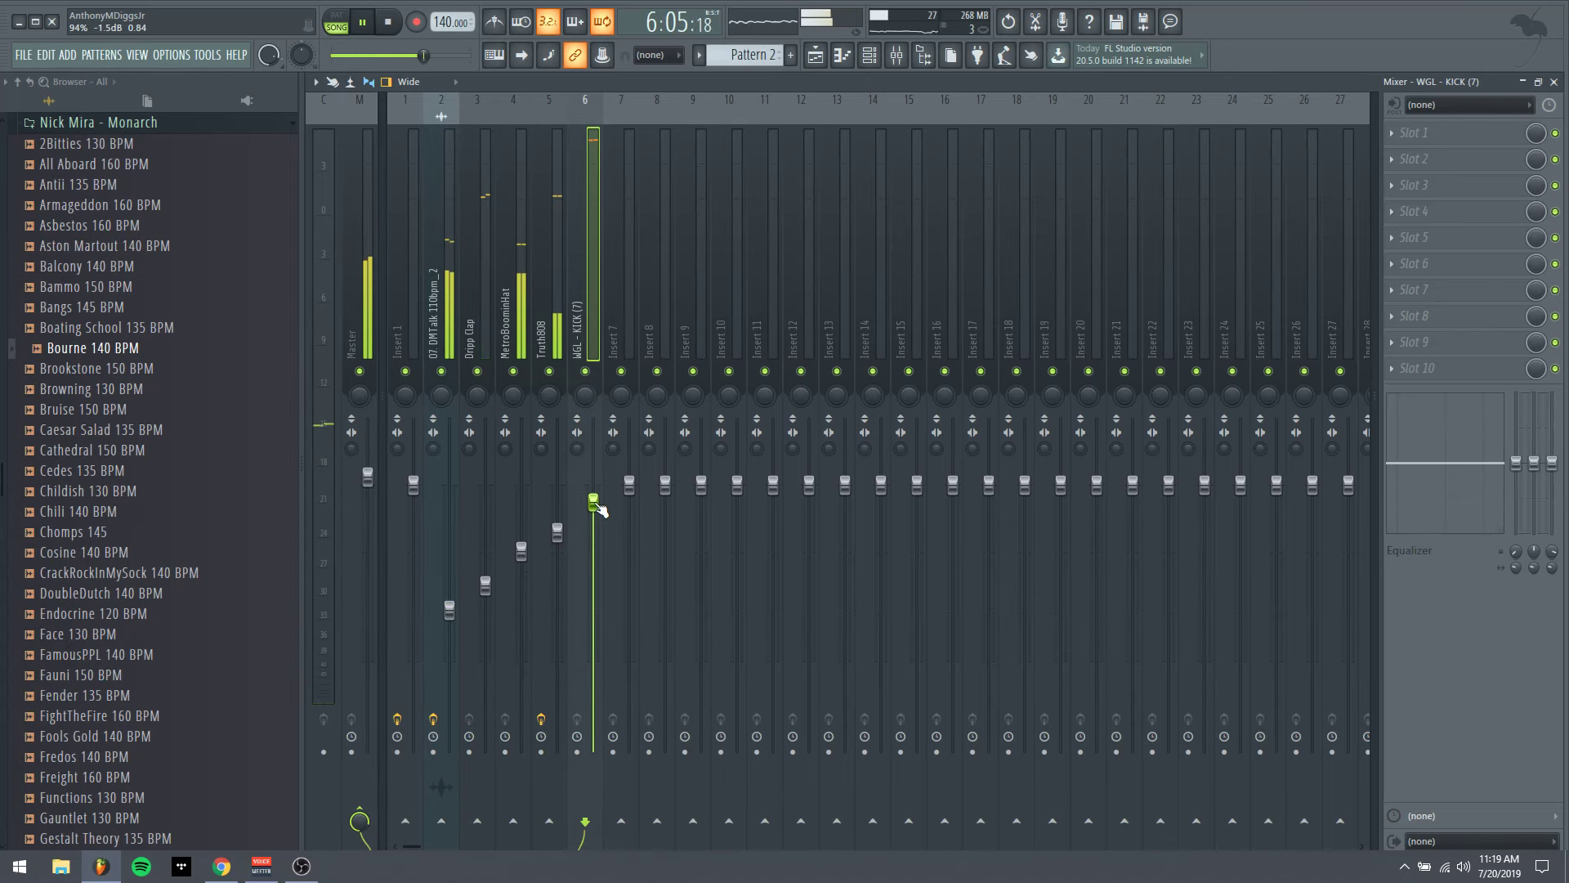
# Add Fruity Soft Clipper to the first effect slot of the WGL - KICK (7) mixer track
pyautogui.click(1419, 135)
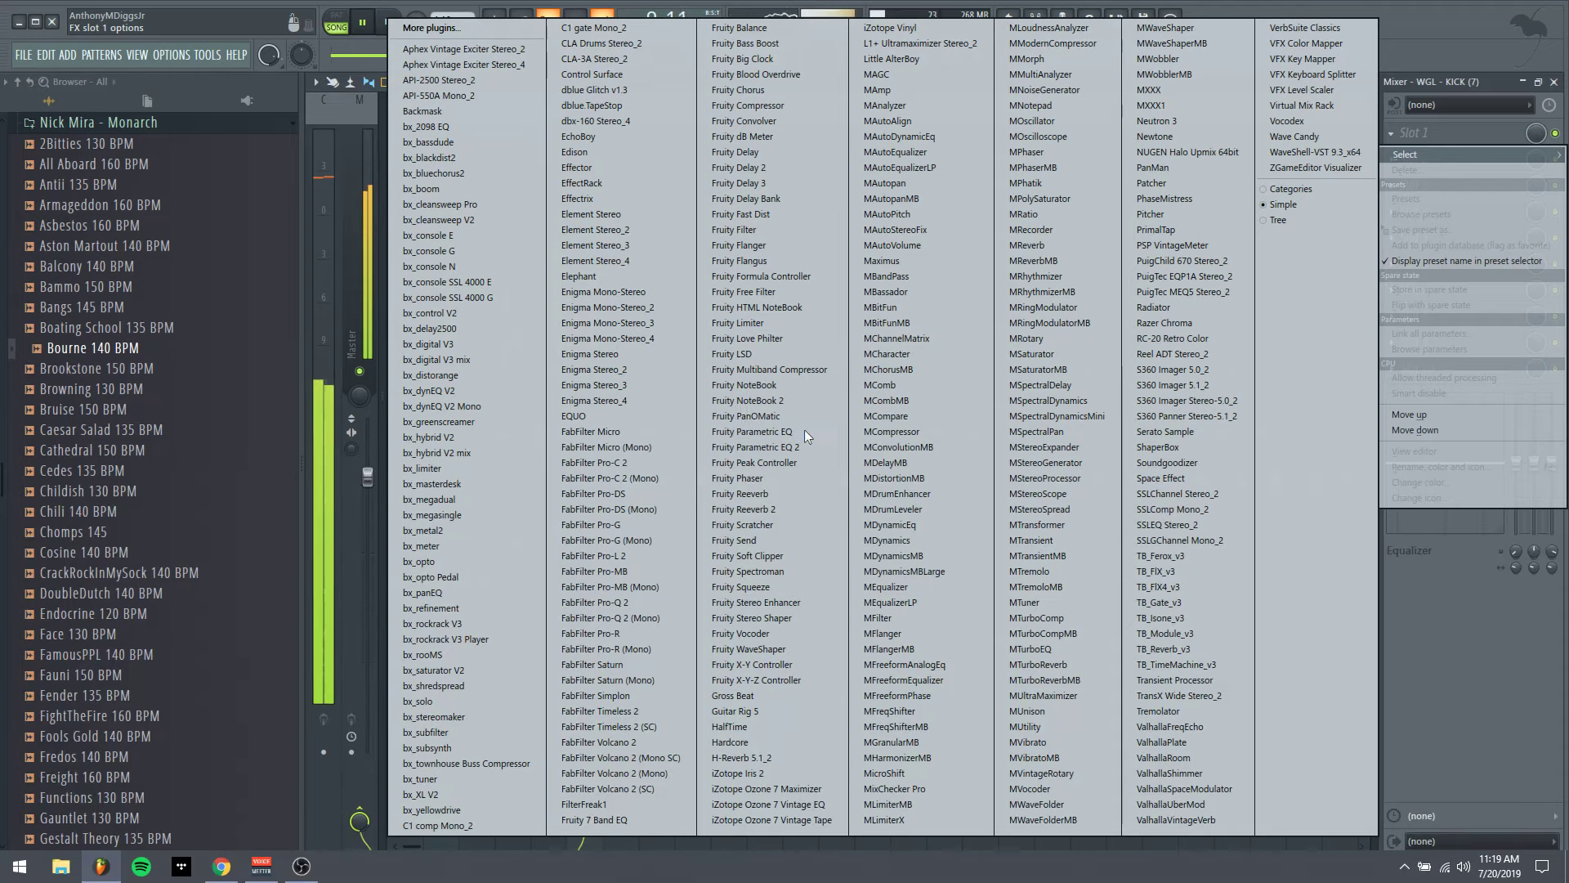
pyautogui.click(775, 555)
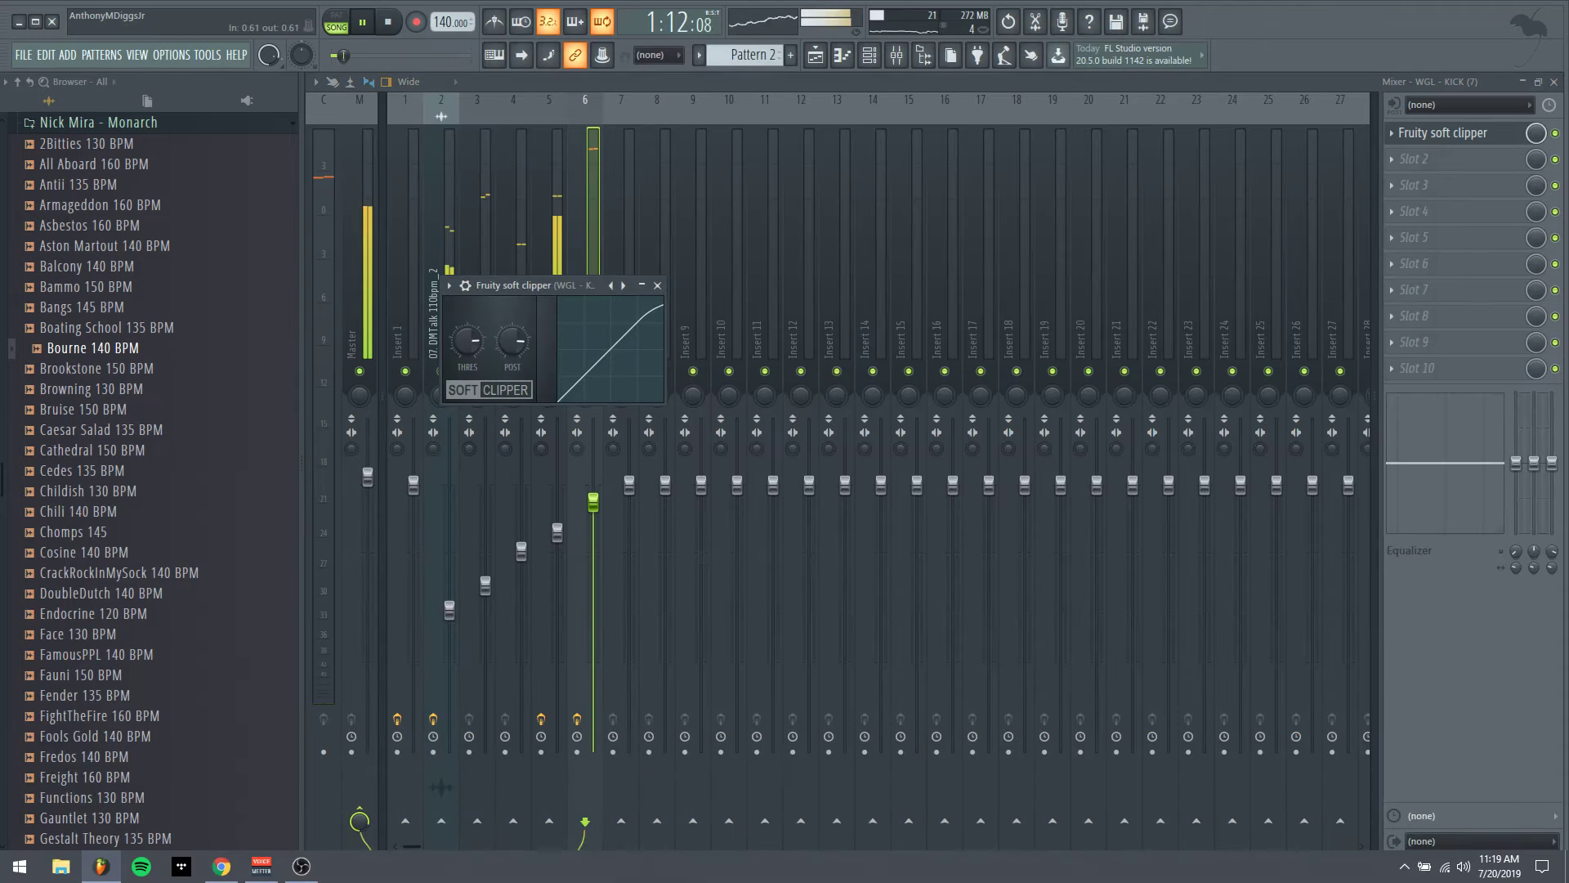
pyautogui.click(657, 285)
# Lower the track 2 melody, Truth808 and MetroBoominHat, set WGL - KICK (7) to about 75% (-6.0 dB), and raise Dripp Clap level with the hat
pyautogui.moveTo(455, 619); pyautogui.dragTo(455, 639)
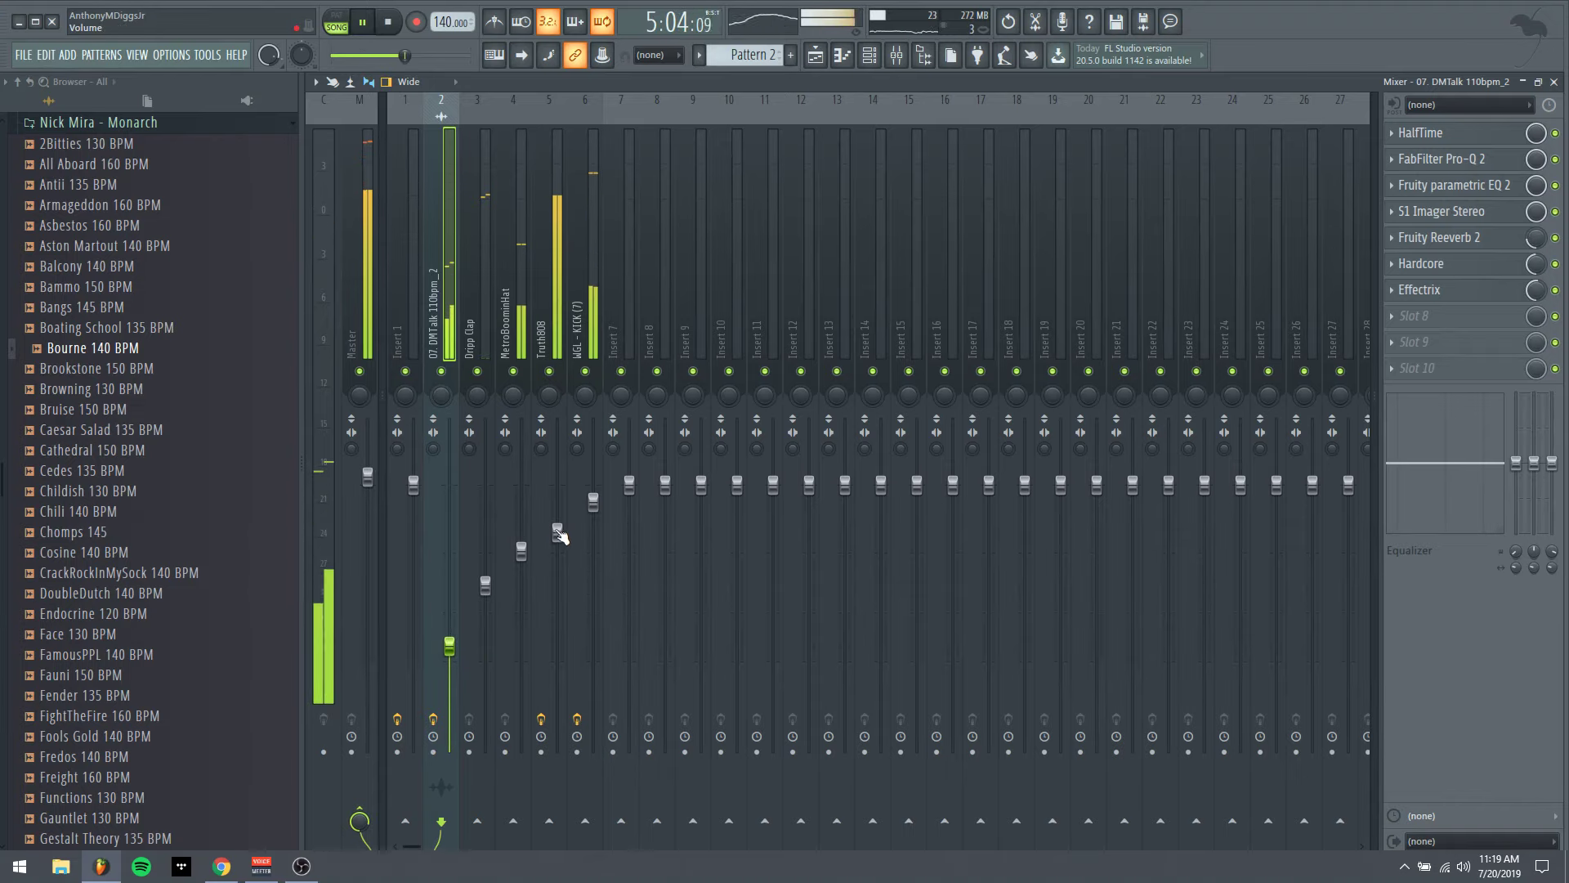
pyautogui.moveTo(560, 533); pyautogui.dragTo(559, 569)
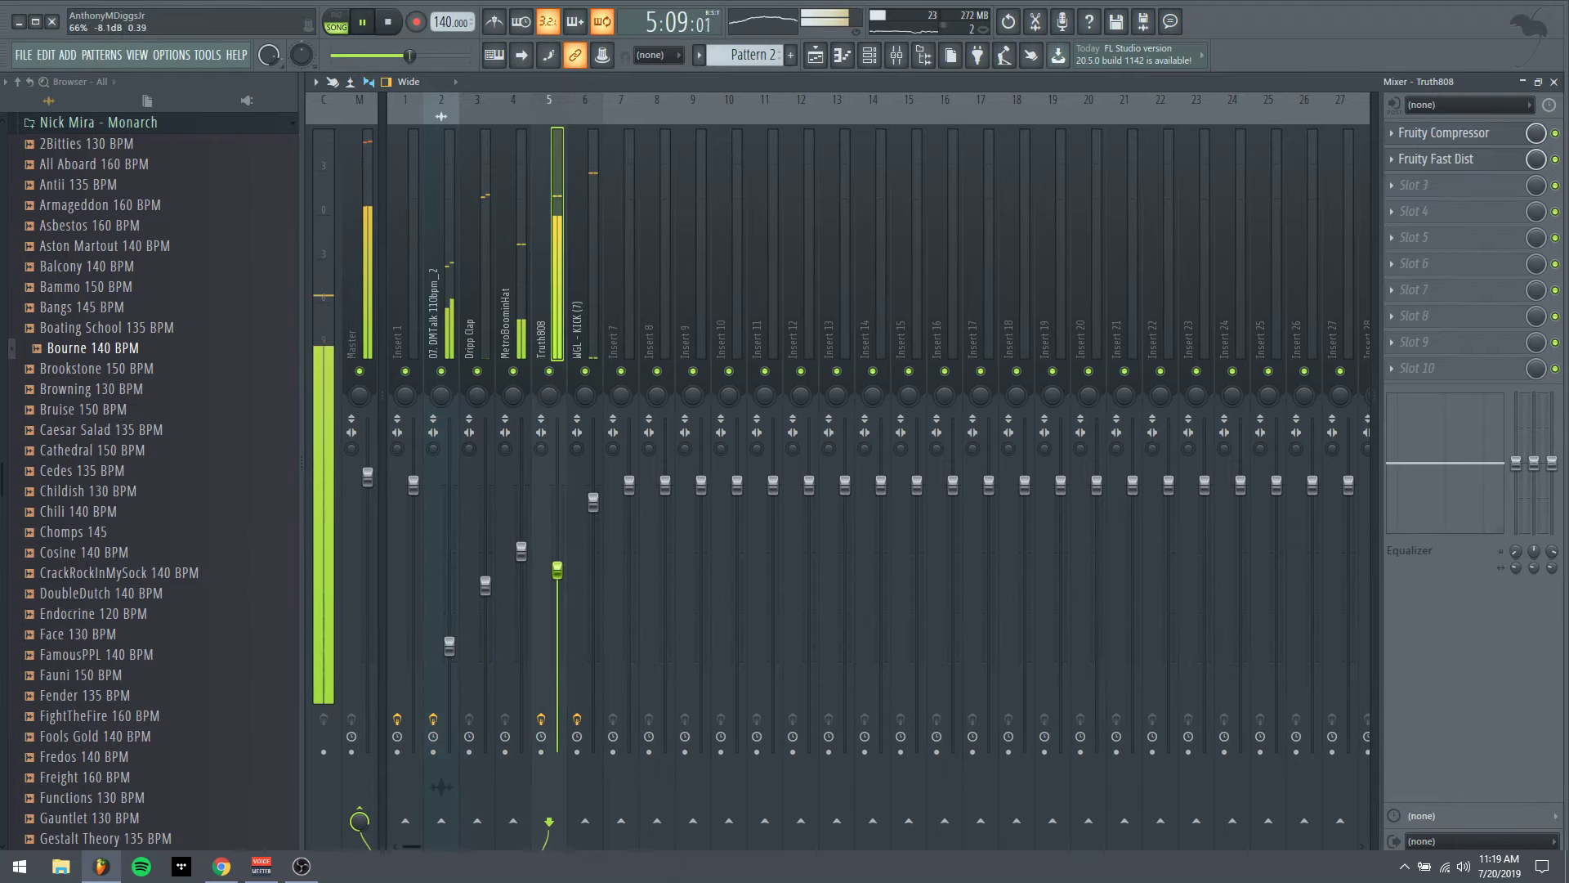
pyautogui.click(594, 501)
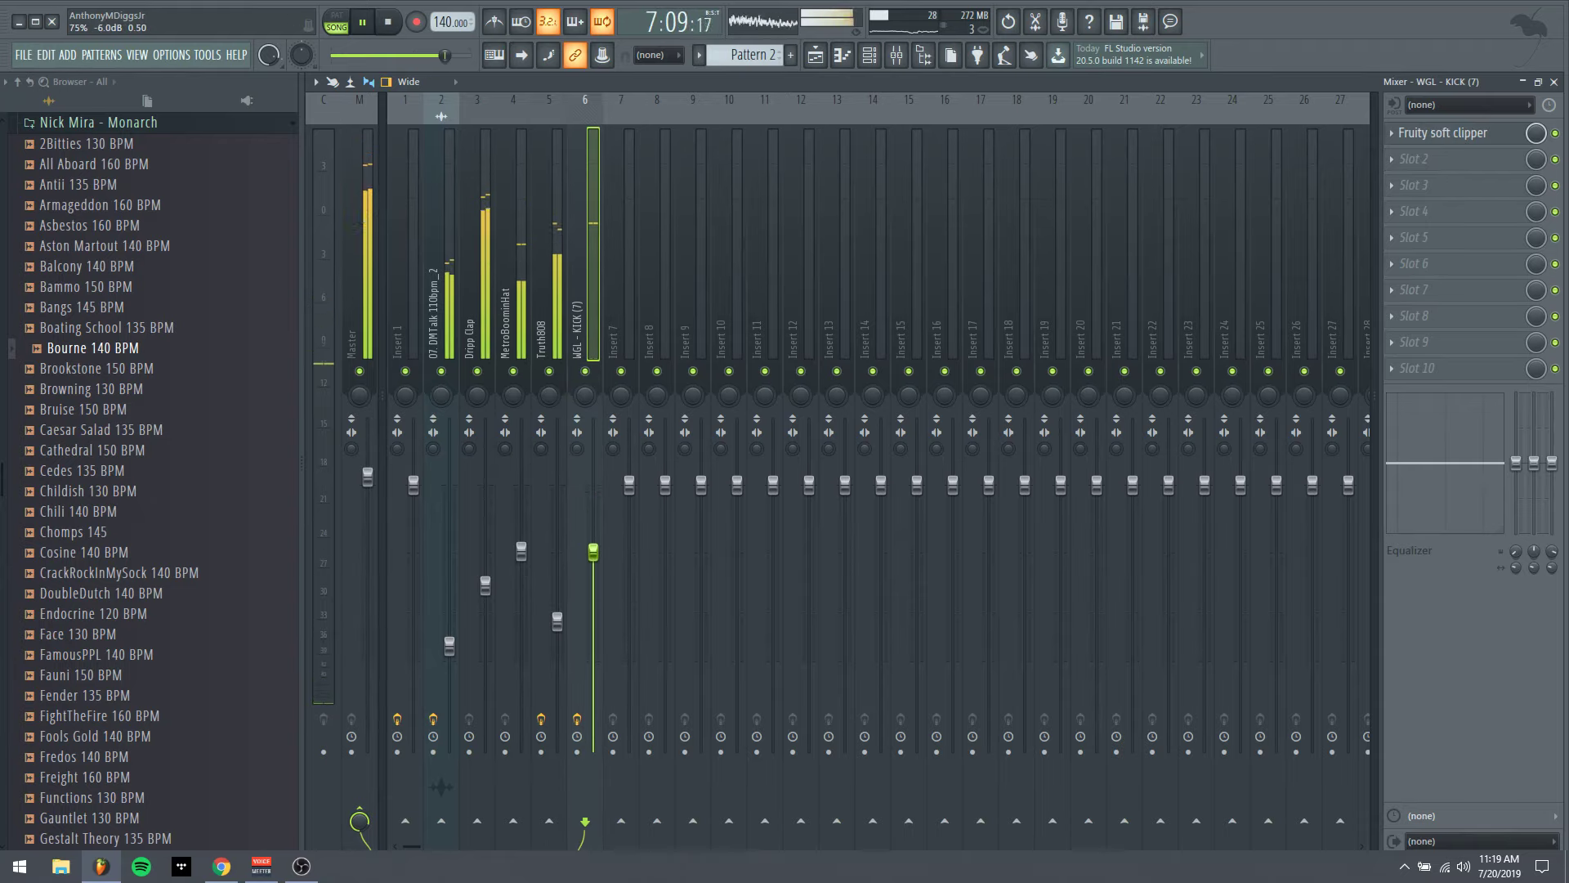
pyautogui.moveTo(523, 552); pyautogui.dragTo(487, 568)
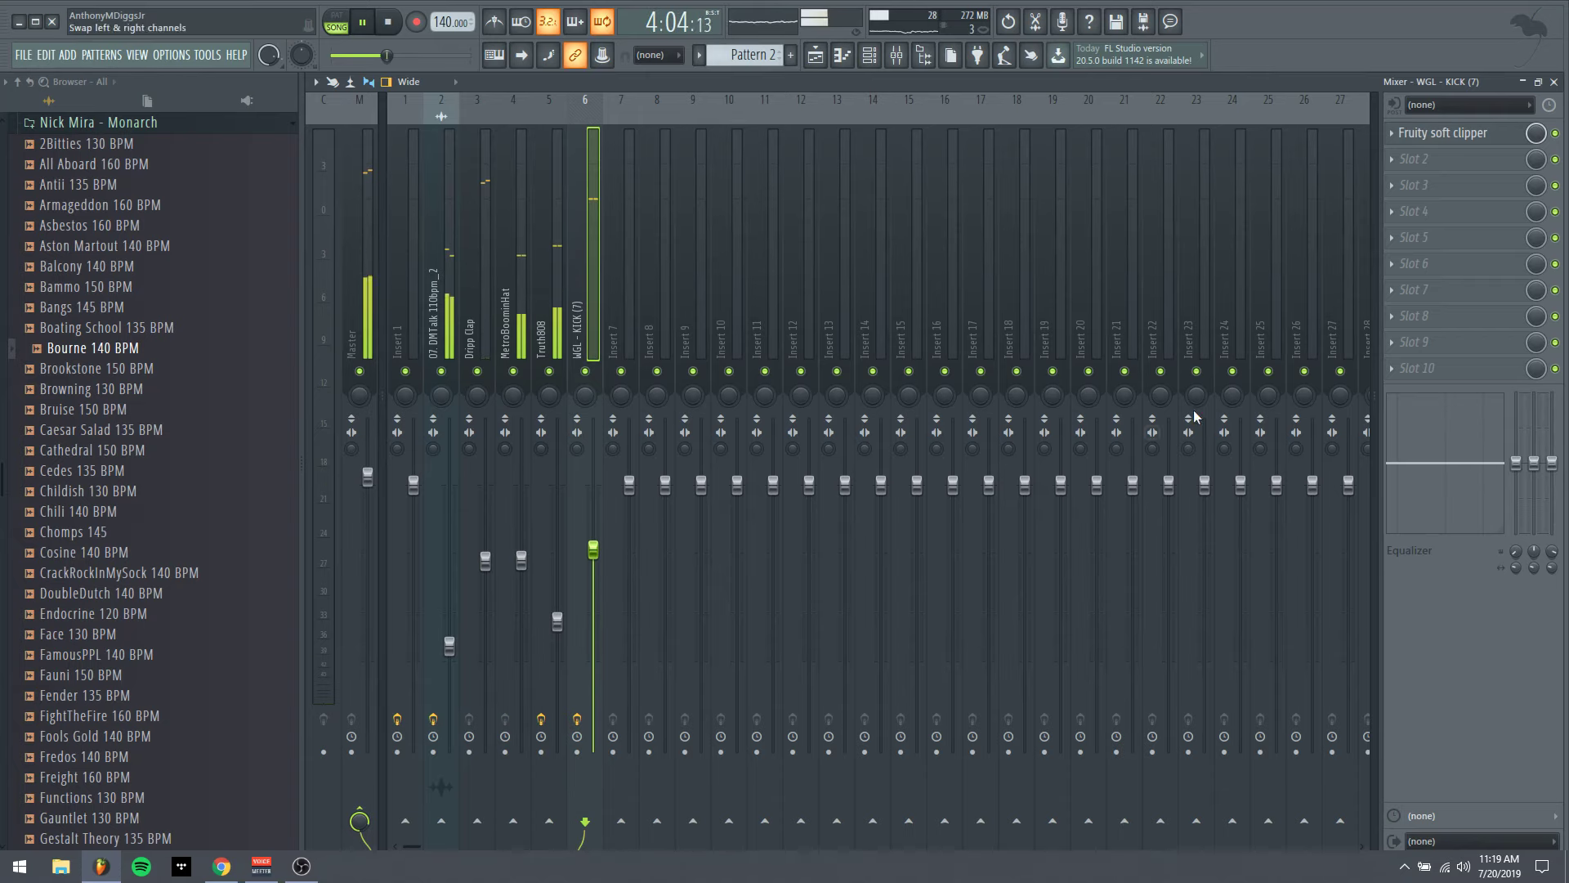
# Add Fruity Parametric EQ 2 to the kick's second effect slot and load its Kick 1 preset
pyautogui.click(1417, 164)
pyautogui.click(742, 449)
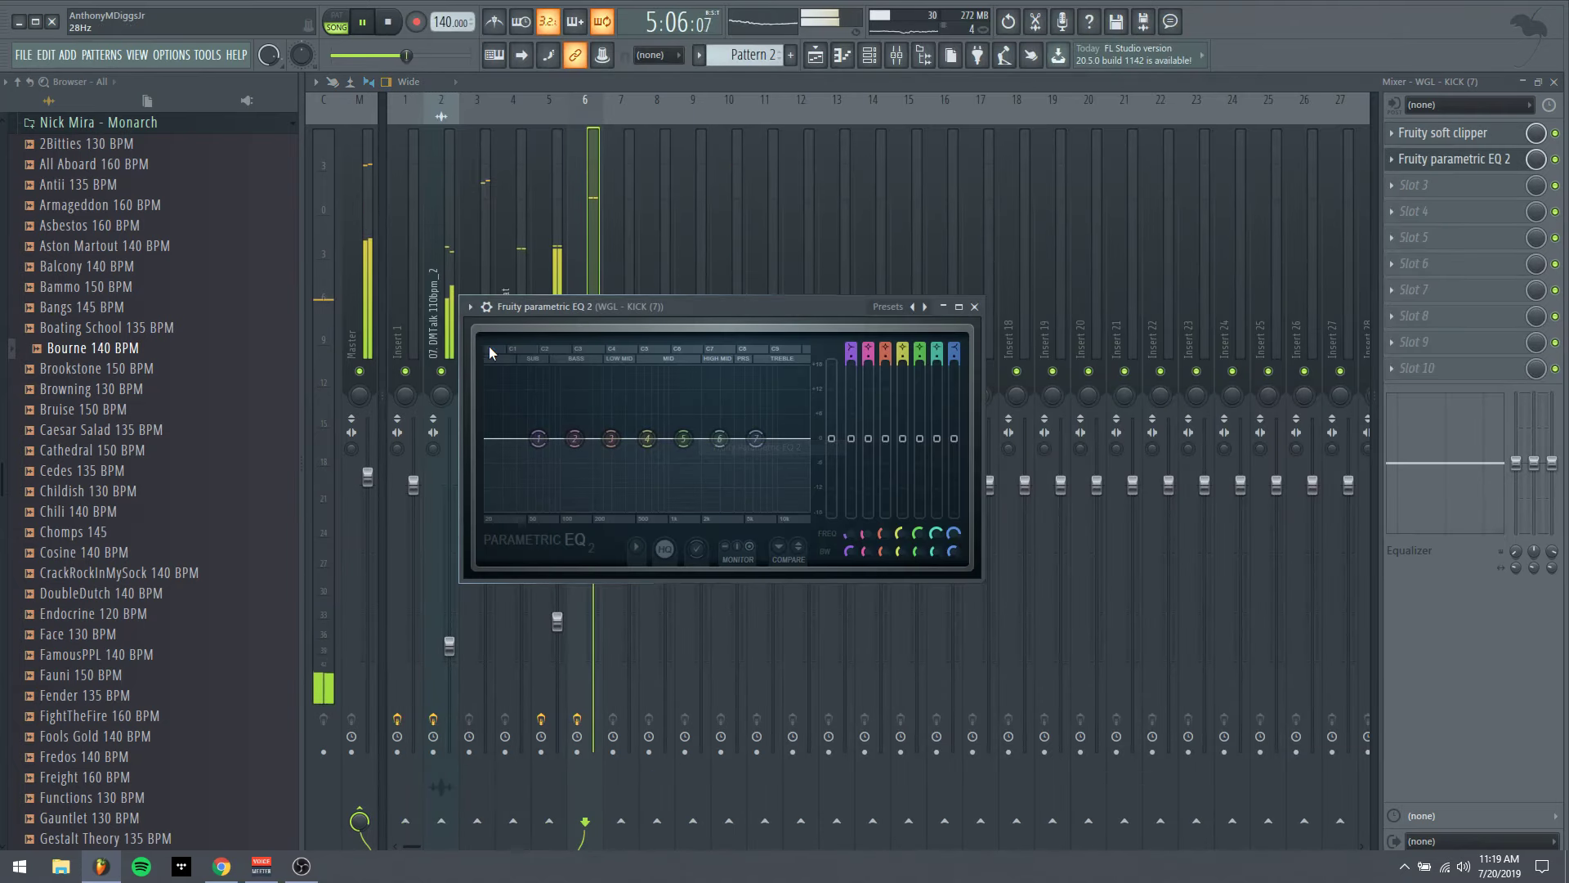
pyautogui.click(471, 306)
pyautogui.moveTo(489, 371)
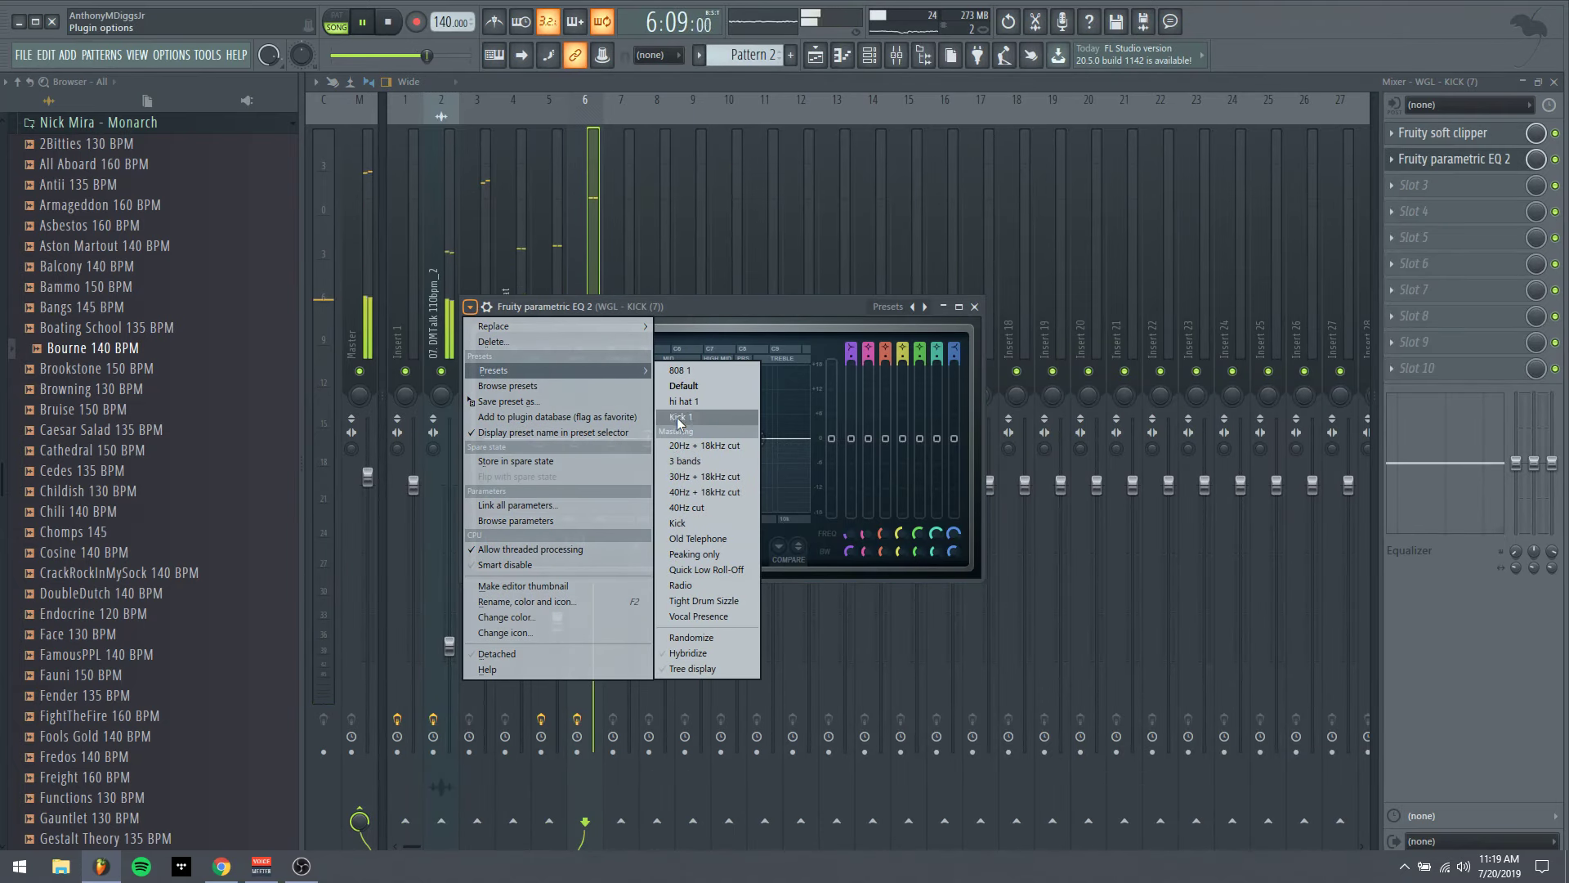
pyautogui.click(700, 410)
pyautogui.click(974, 306)
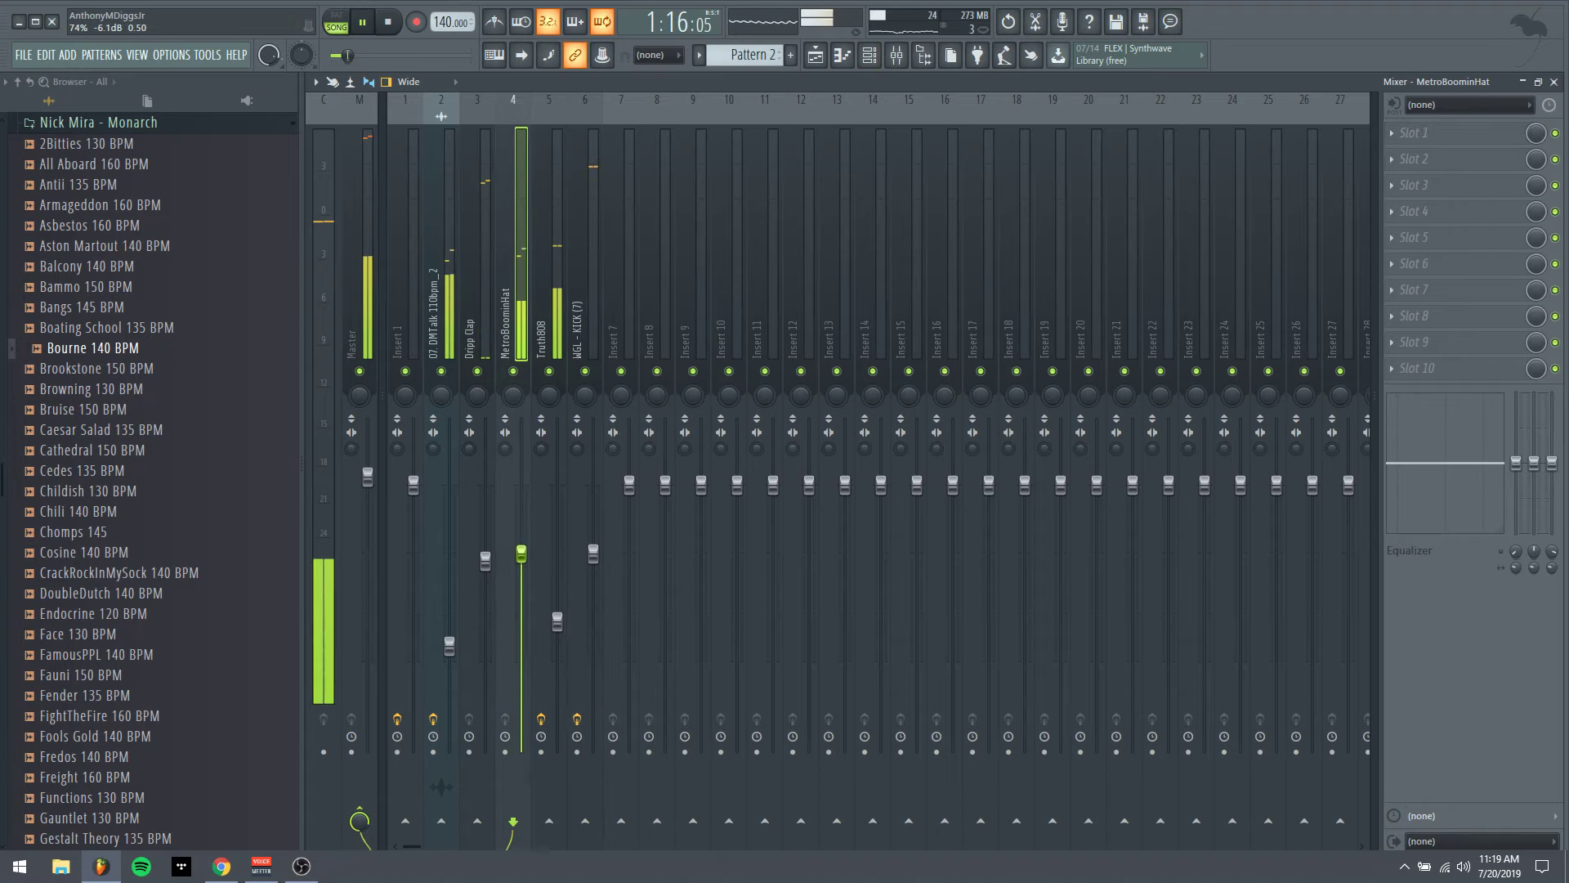
# Raise the velocity of most D5 notes of MetroBoominHat in Pattern 2 to about 100%
pyautogui.click(906, 62)
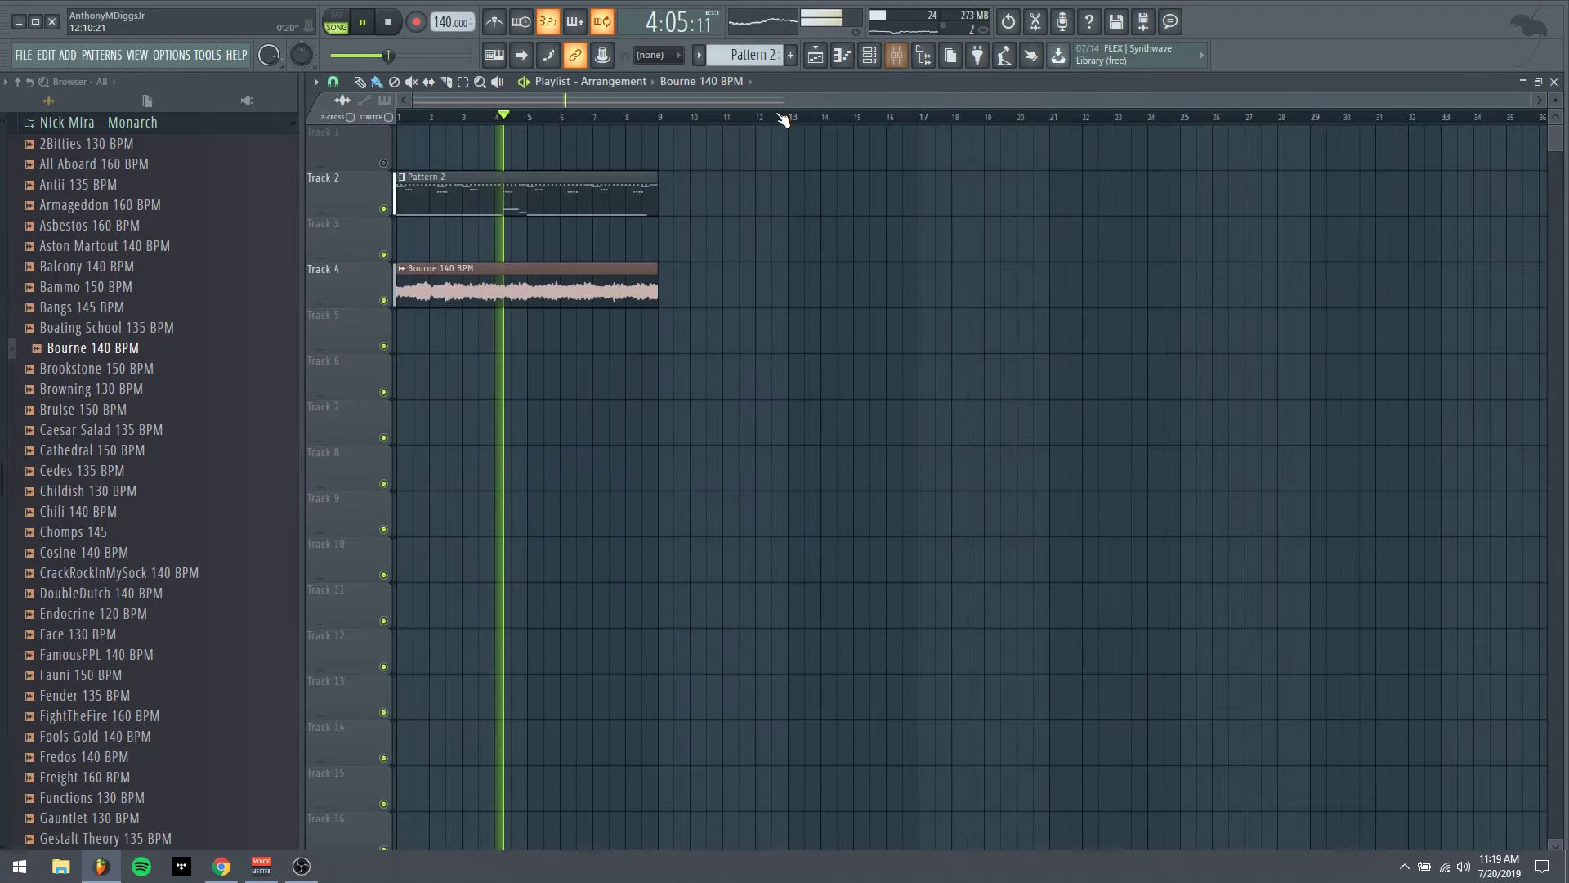
pyautogui.click(875, 65)
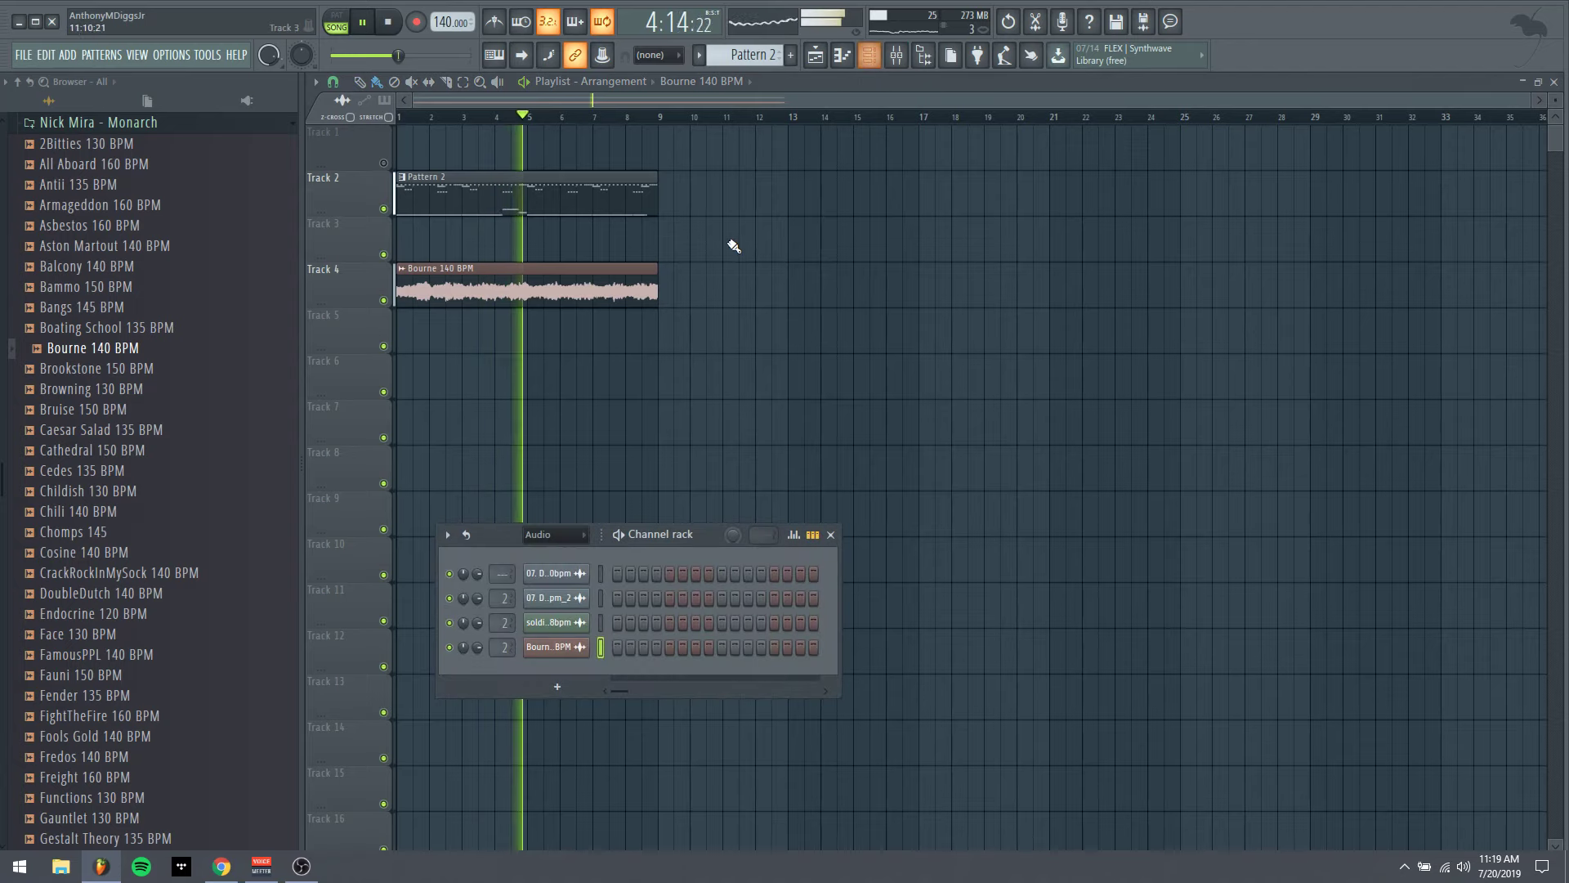
pyautogui.doubleClick(583, 180)
pyautogui.press('F6')
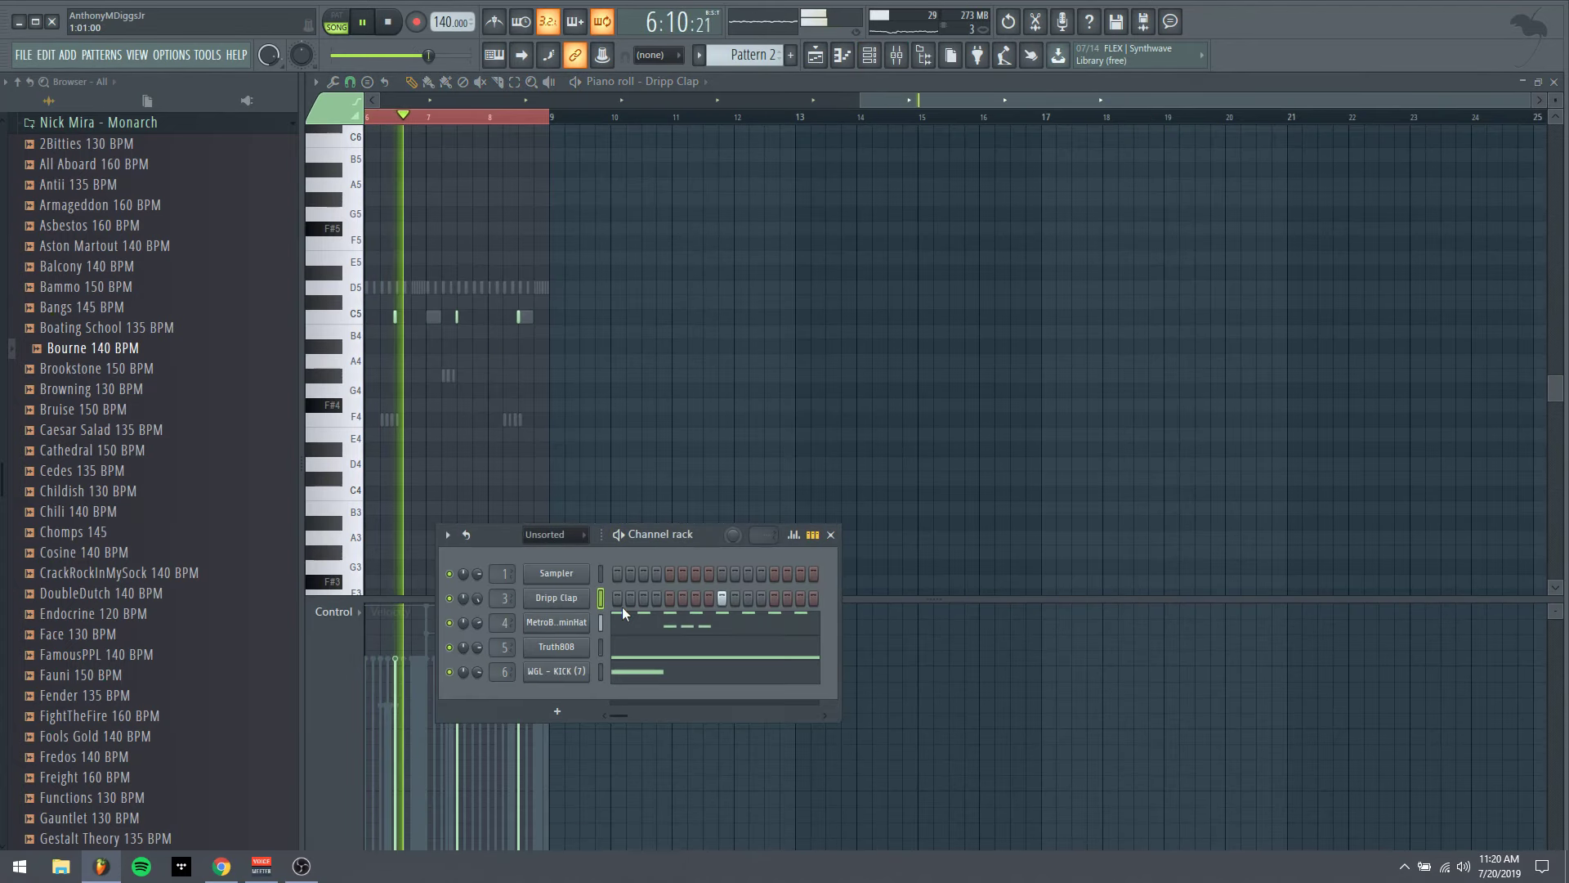
pyautogui.click(636, 626)
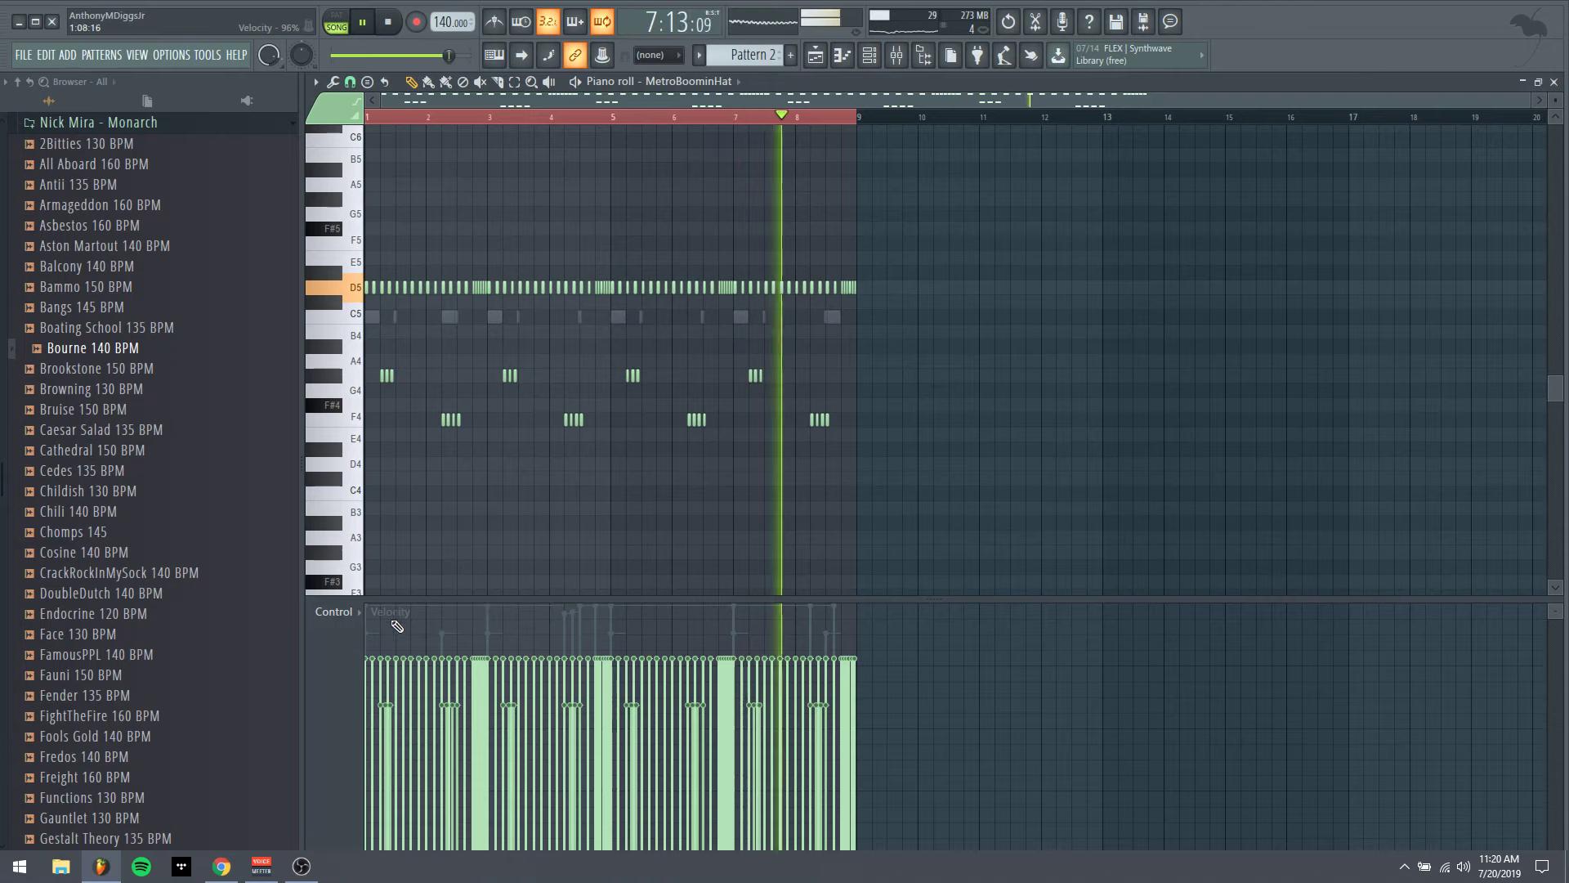
pyautogui.moveTo(900, 208); pyautogui.dragTo(363, 315)
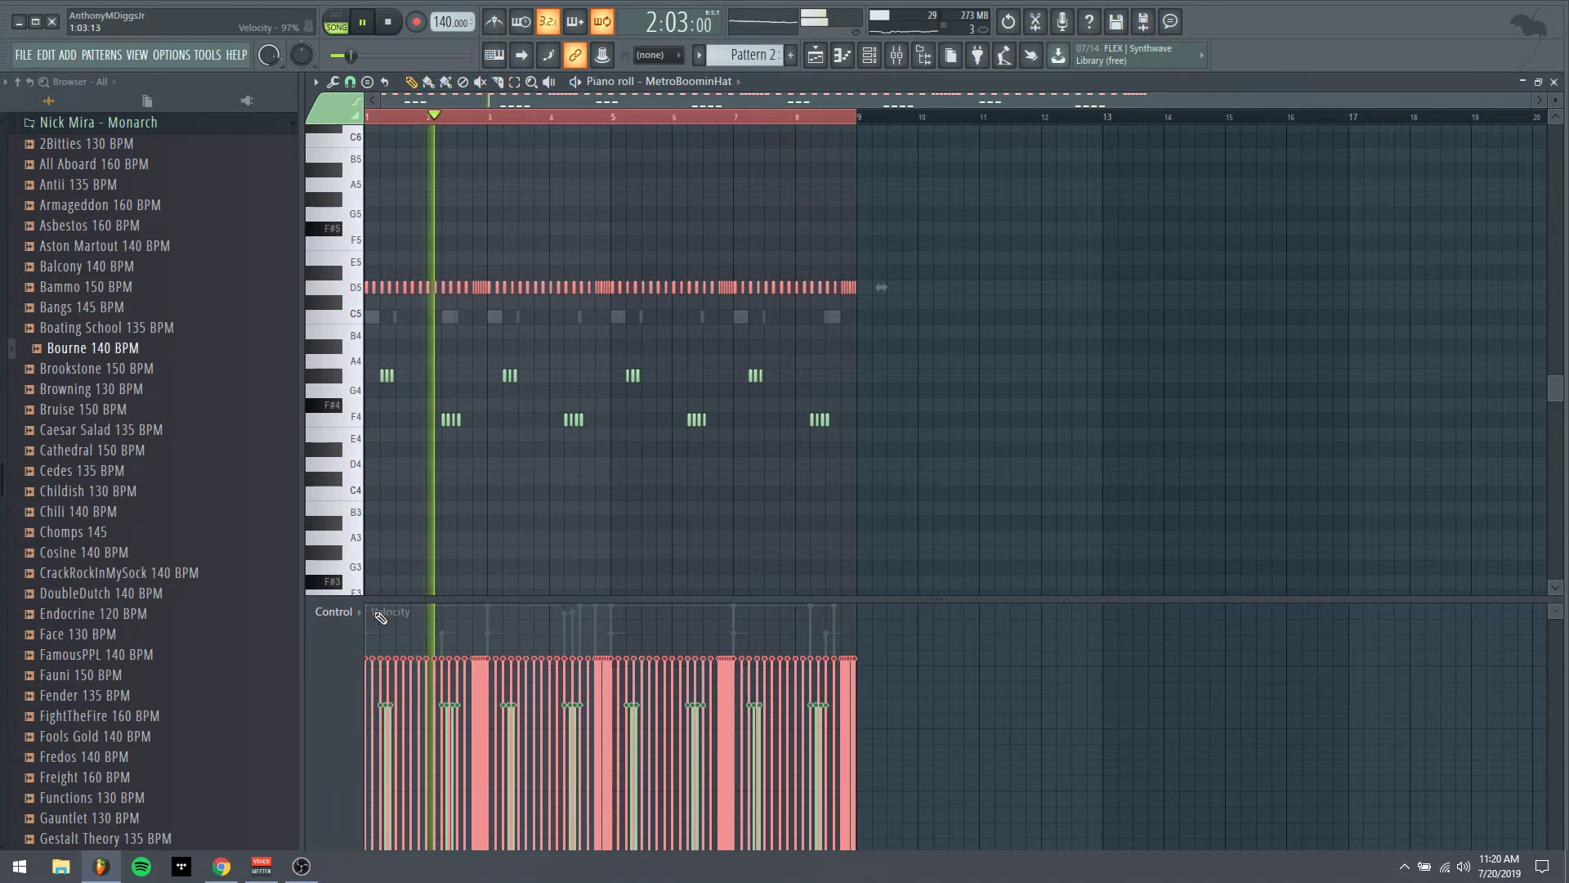
pyautogui.moveTo(379, 609); pyautogui.dragTo(858, 606)
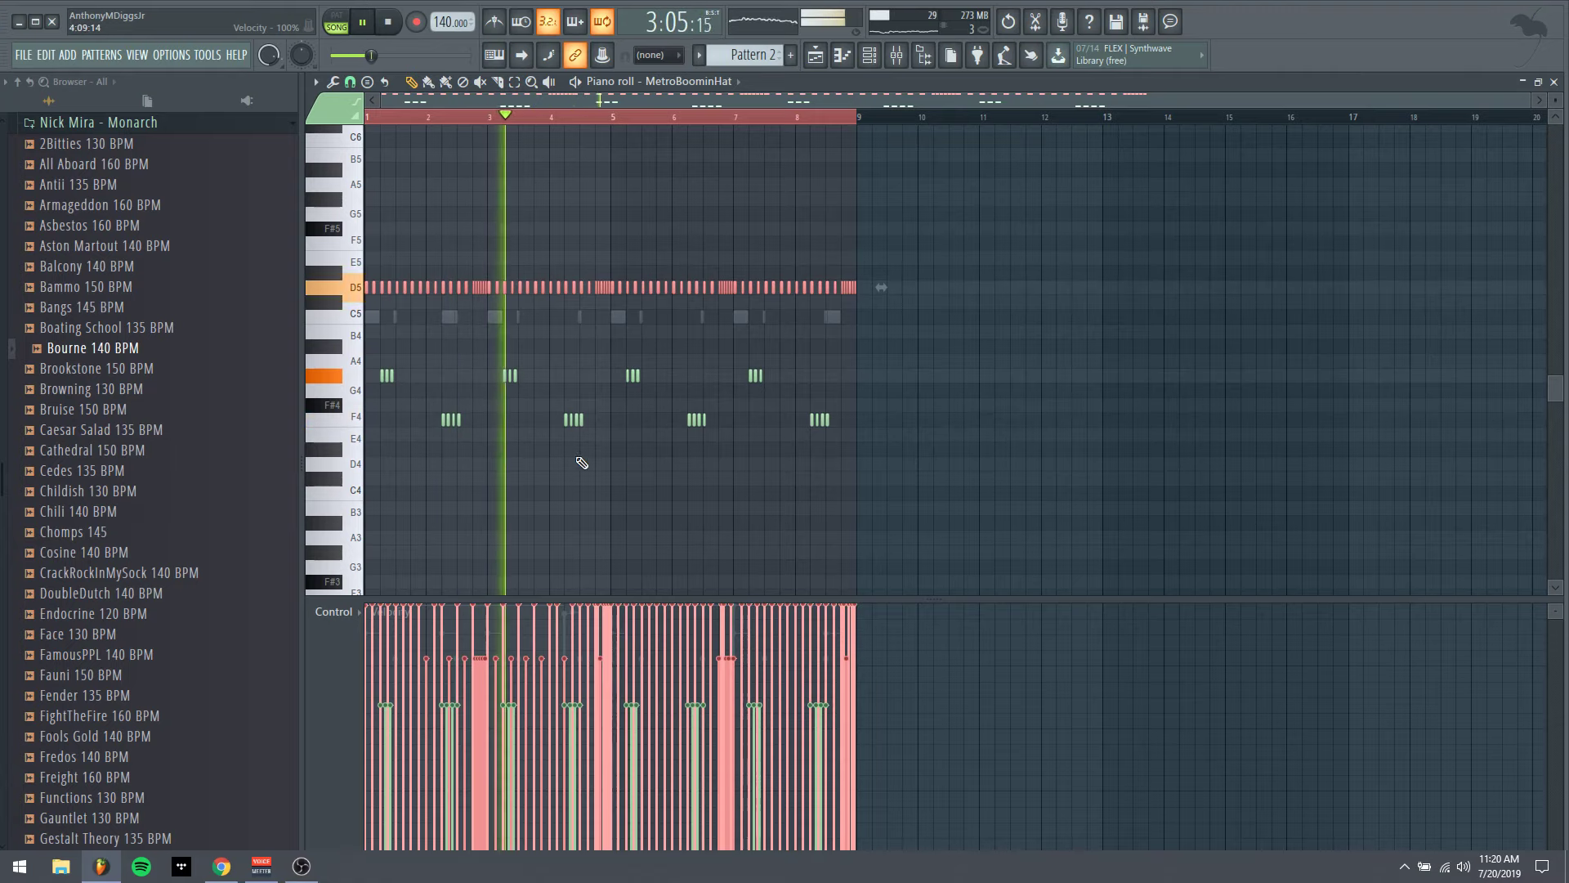
# Lower the MetroBoominHat mixer level and bring WGL - KICK (7) down slightly
pyautogui.click(902, 59)
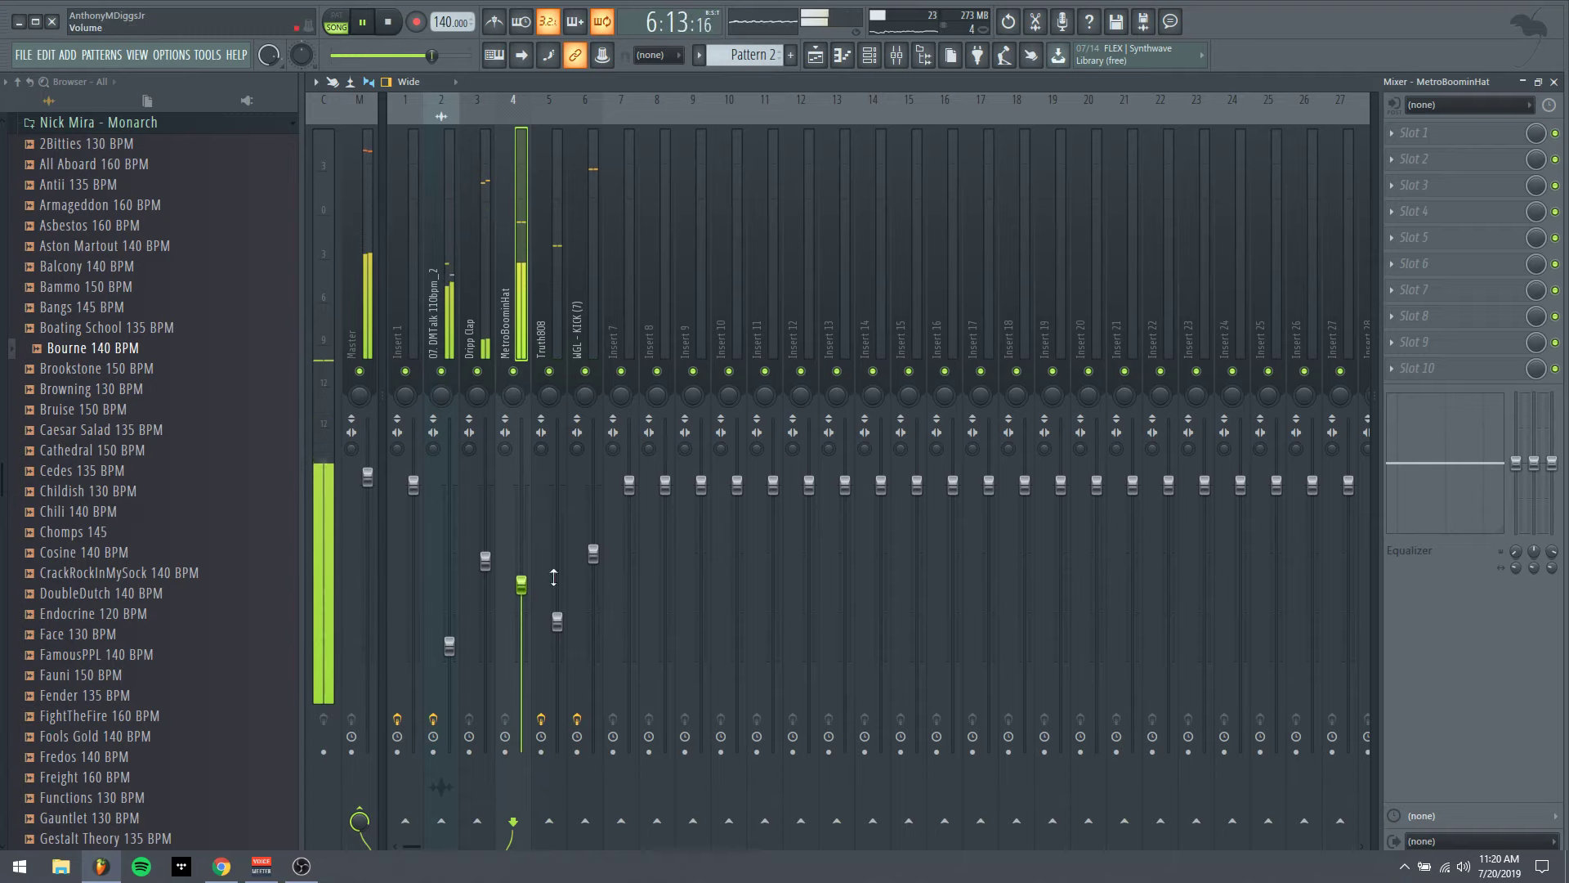
pyautogui.click(600, 564)
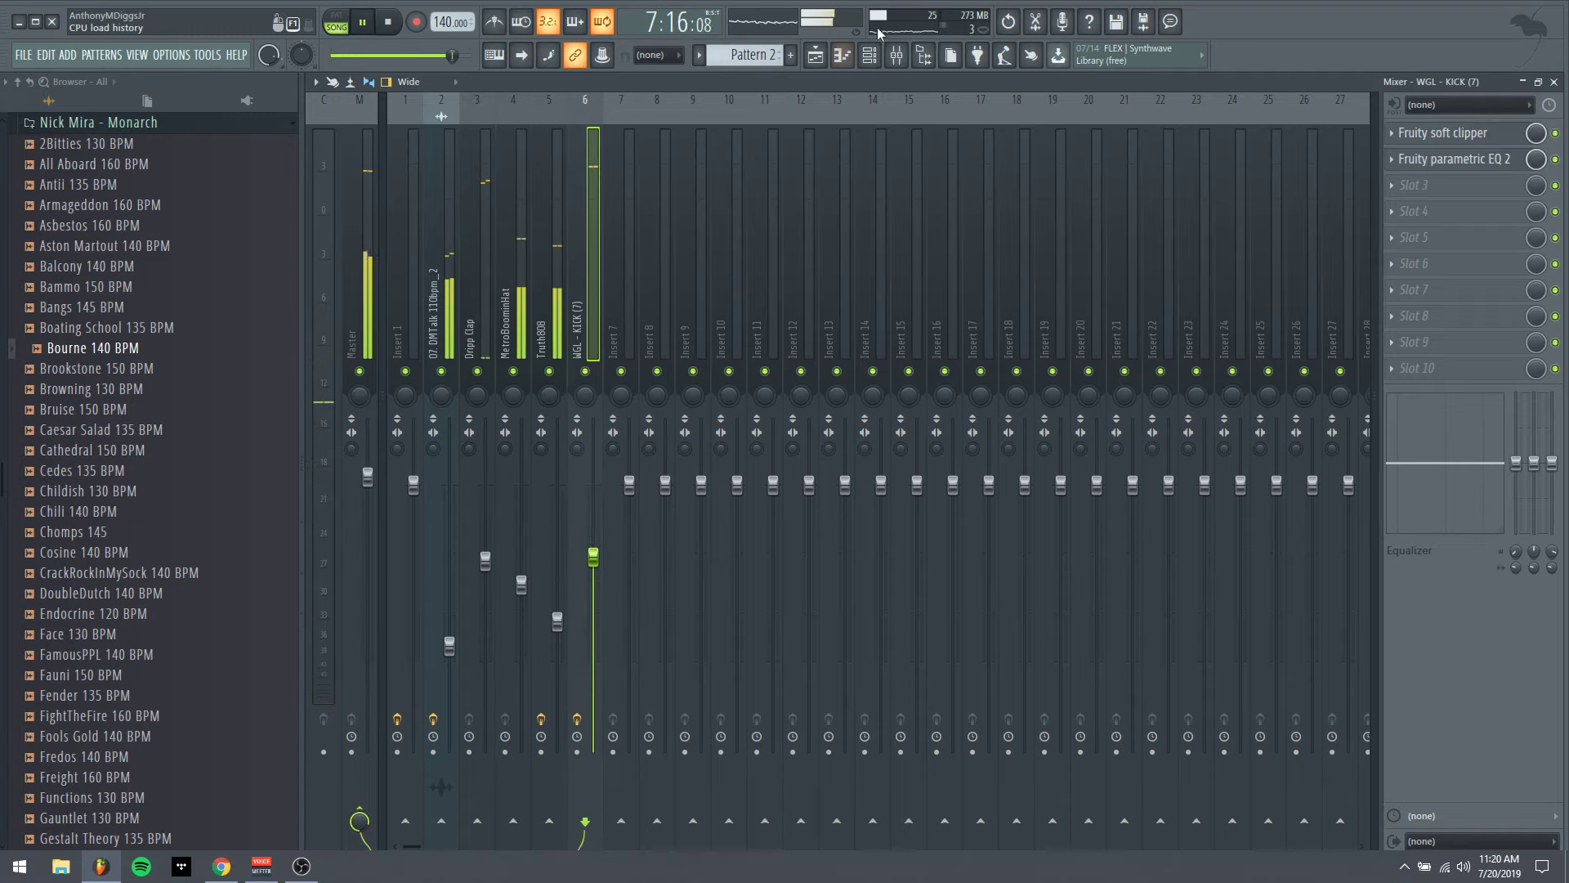
# Open the WGL - KICK (7) notes of Pattern 2 in the piano roll
pyautogui.click(868, 55)
pyautogui.click(636, 666)
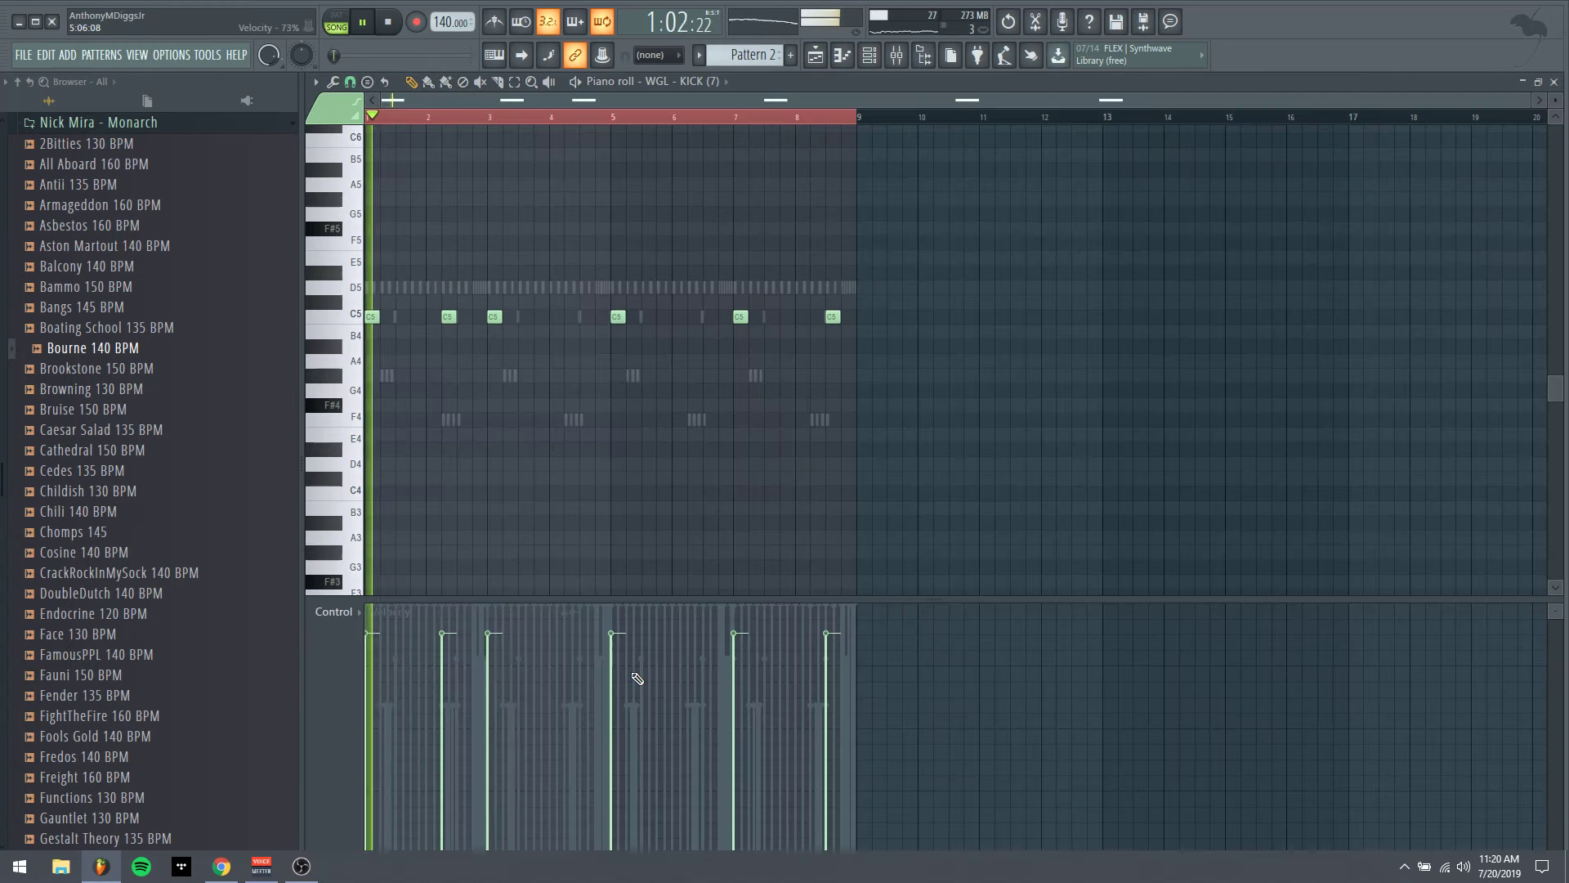
# Shorten the kick notes in bars 1 and 2 of Pattern 2 to one step each
pyautogui.press('space')
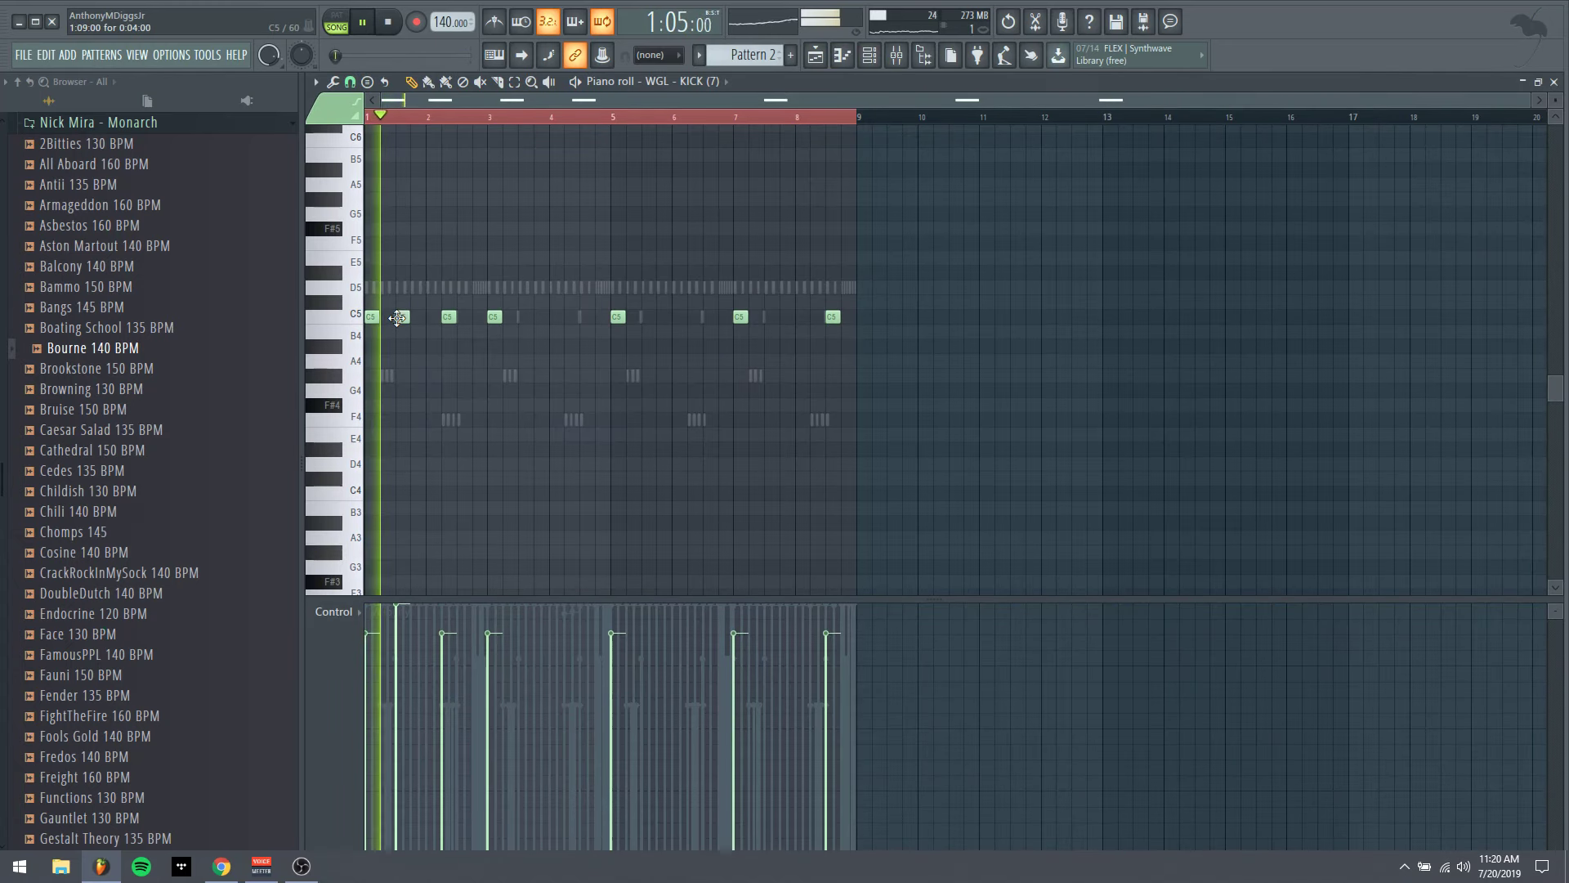
pyautogui.click(400, 319)
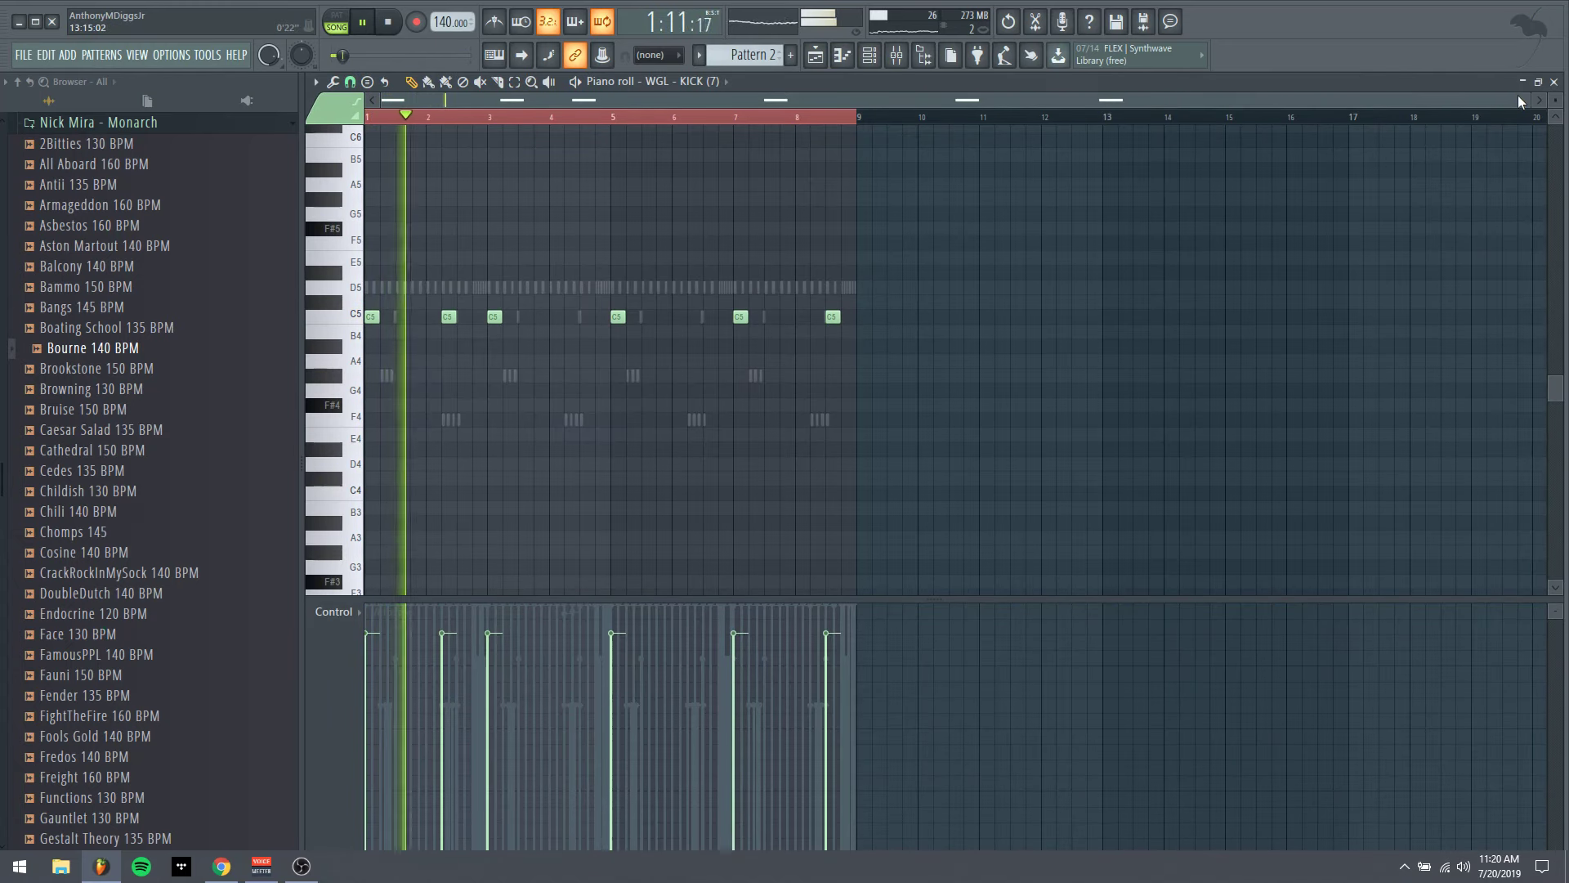
pyautogui.moveTo(1520, 102); pyautogui.dragTo(861, 100)
pyautogui.press('space')
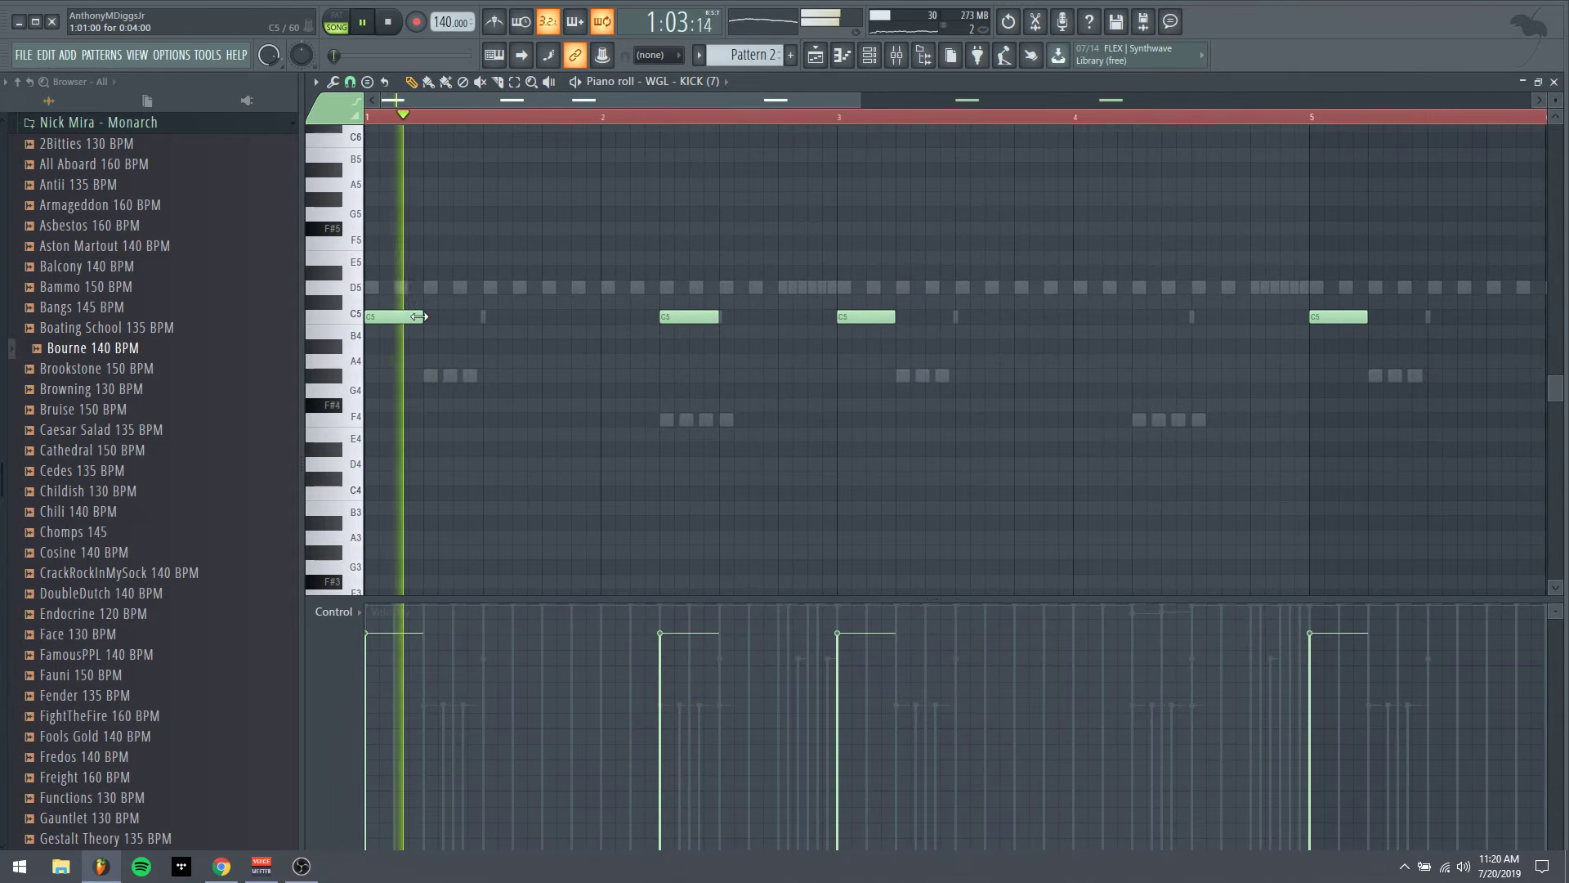
pyautogui.moveTo(419, 316); pyautogui.dragTo(378, 316)
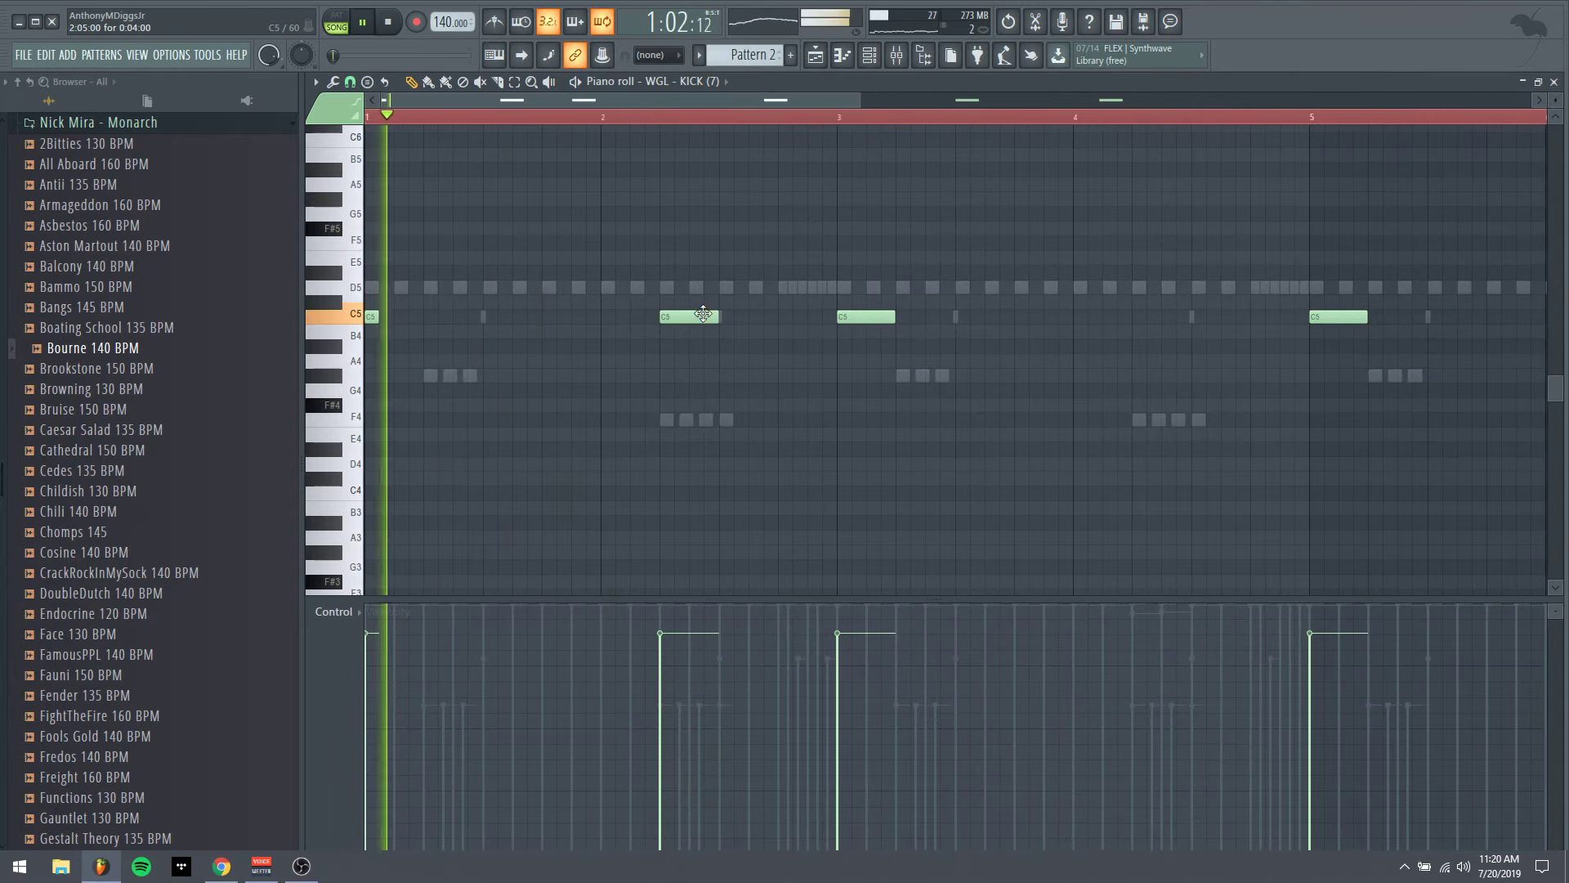
pyautogui.moveTo(718, 316); pyautogui.dragTo(662, 323)
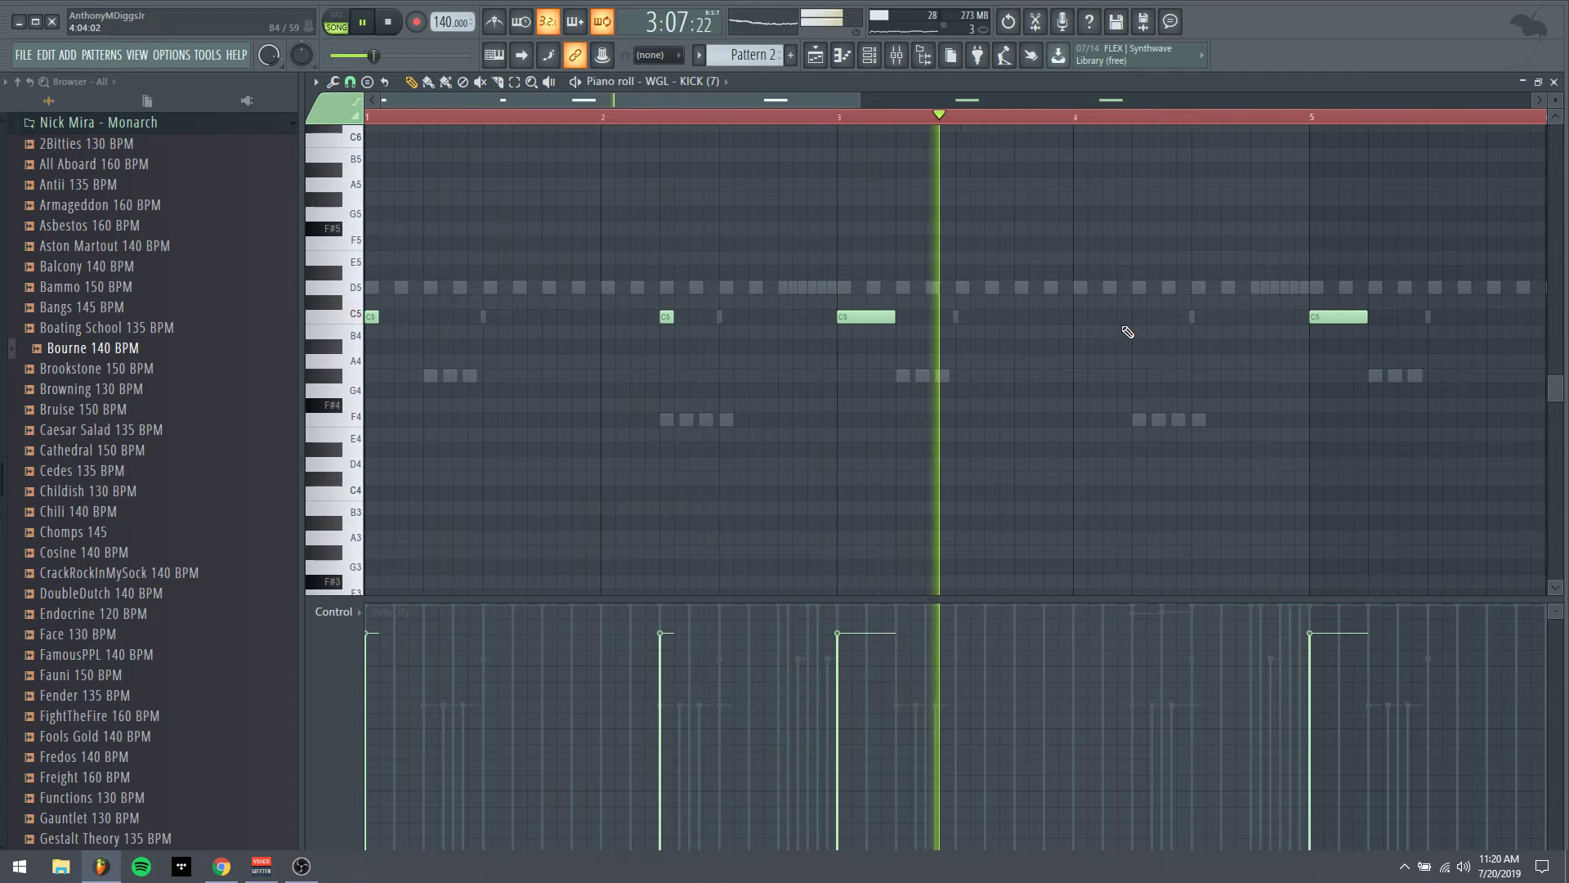
# Add a one-step kick in bar 4, and replace the long bar 3 kick with two one-step hits starting two steps apart
pyautogui.click(1196, 318)
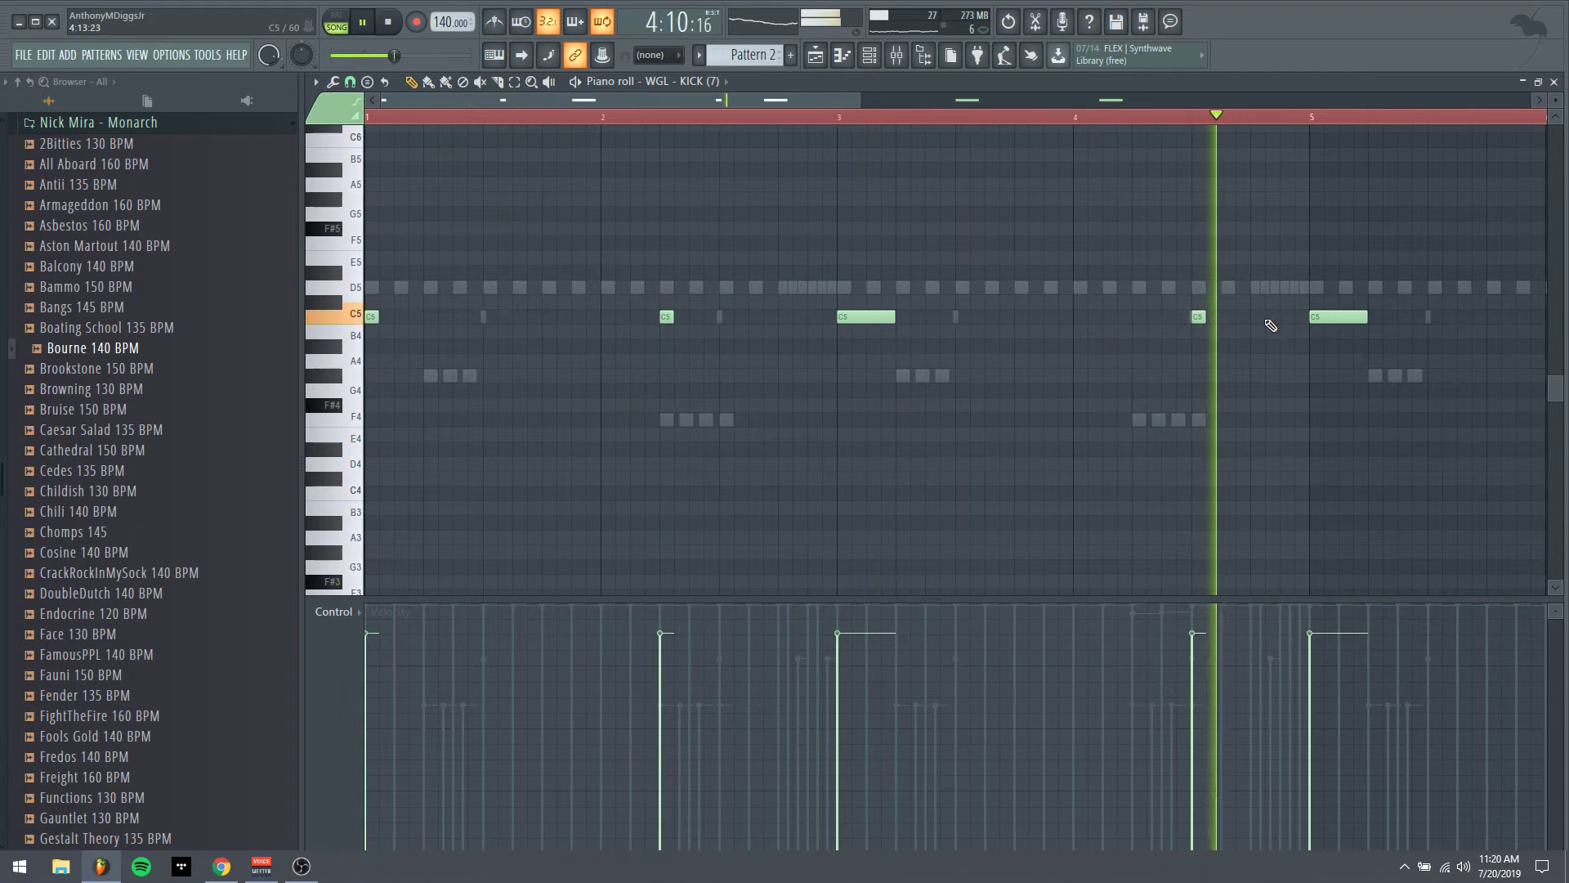
pyautogui.rightClick(873, 322)
pyautogui.click(842, 318)
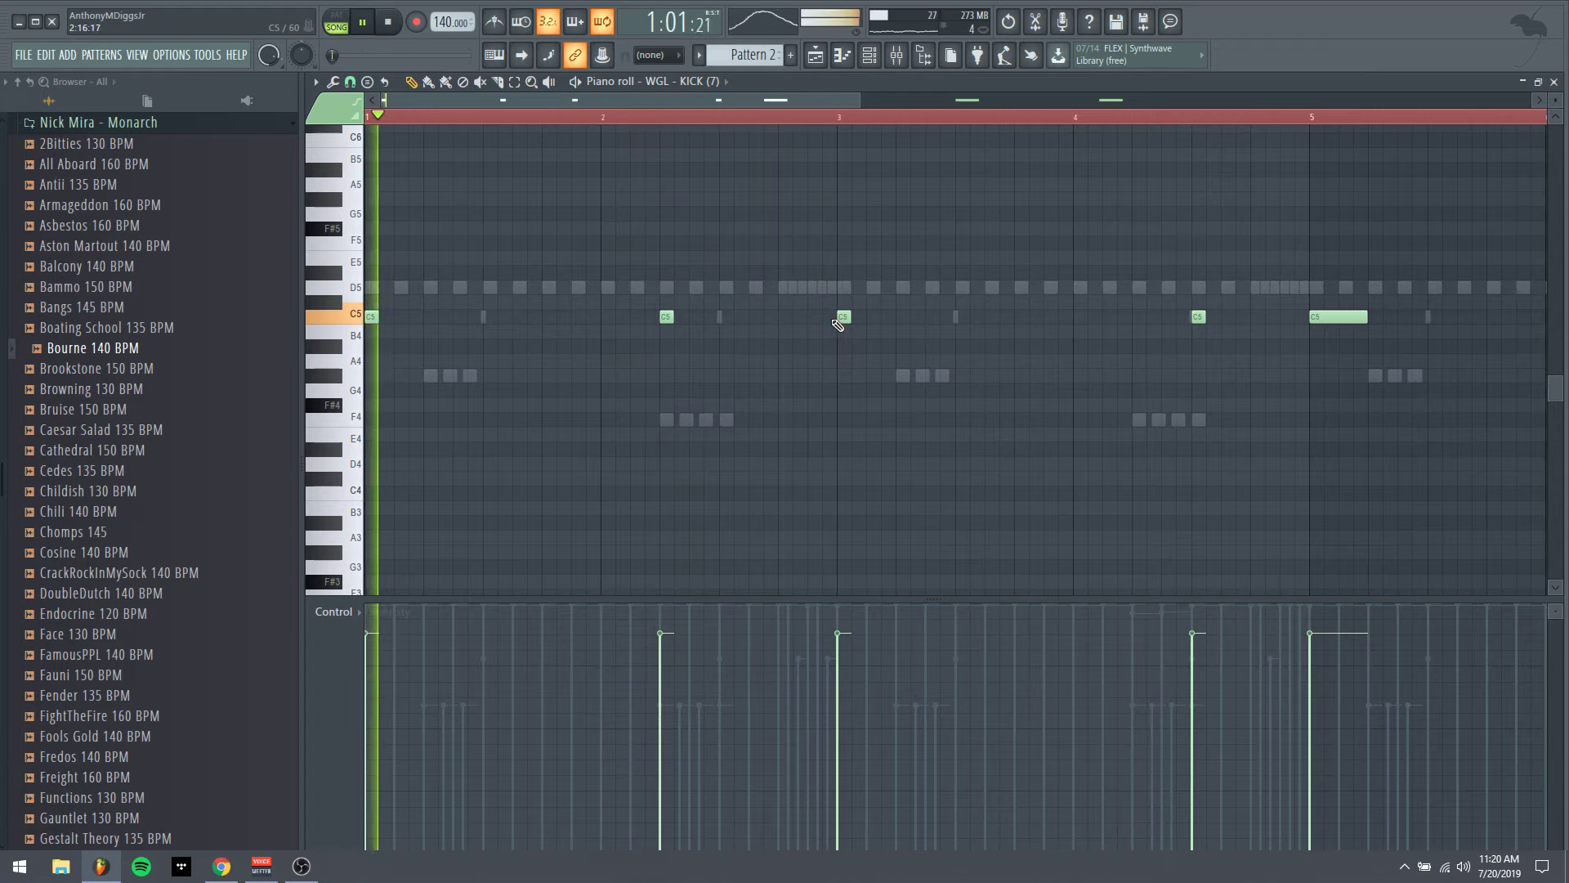
pyautogui.click(812, 318)
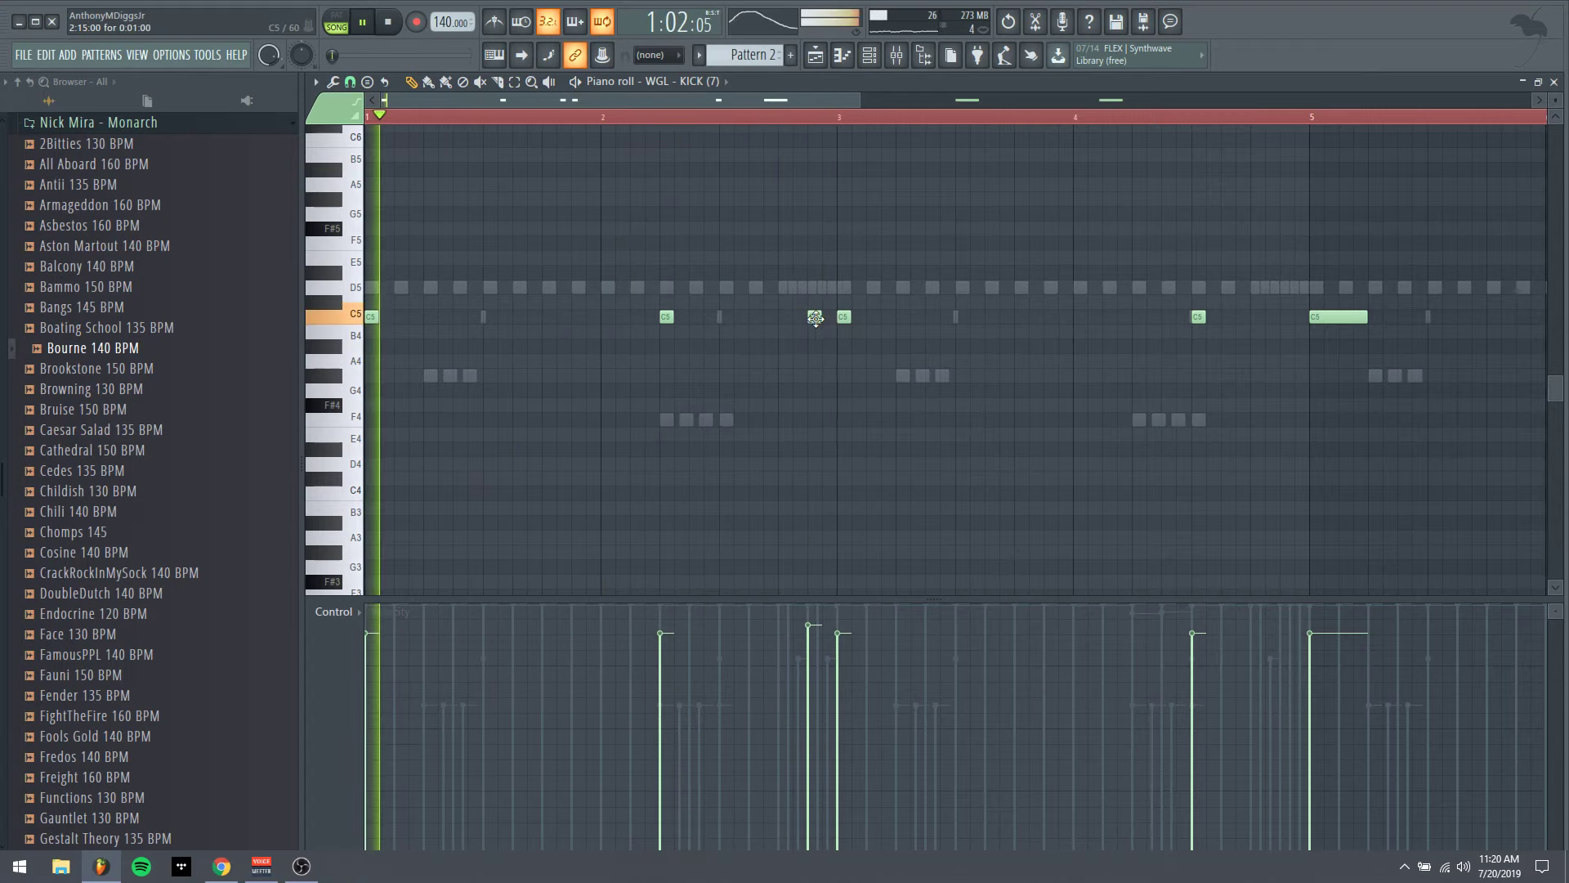
pyautogui.moveTo(815, 318); pyautogui.dragTo(866, 321)
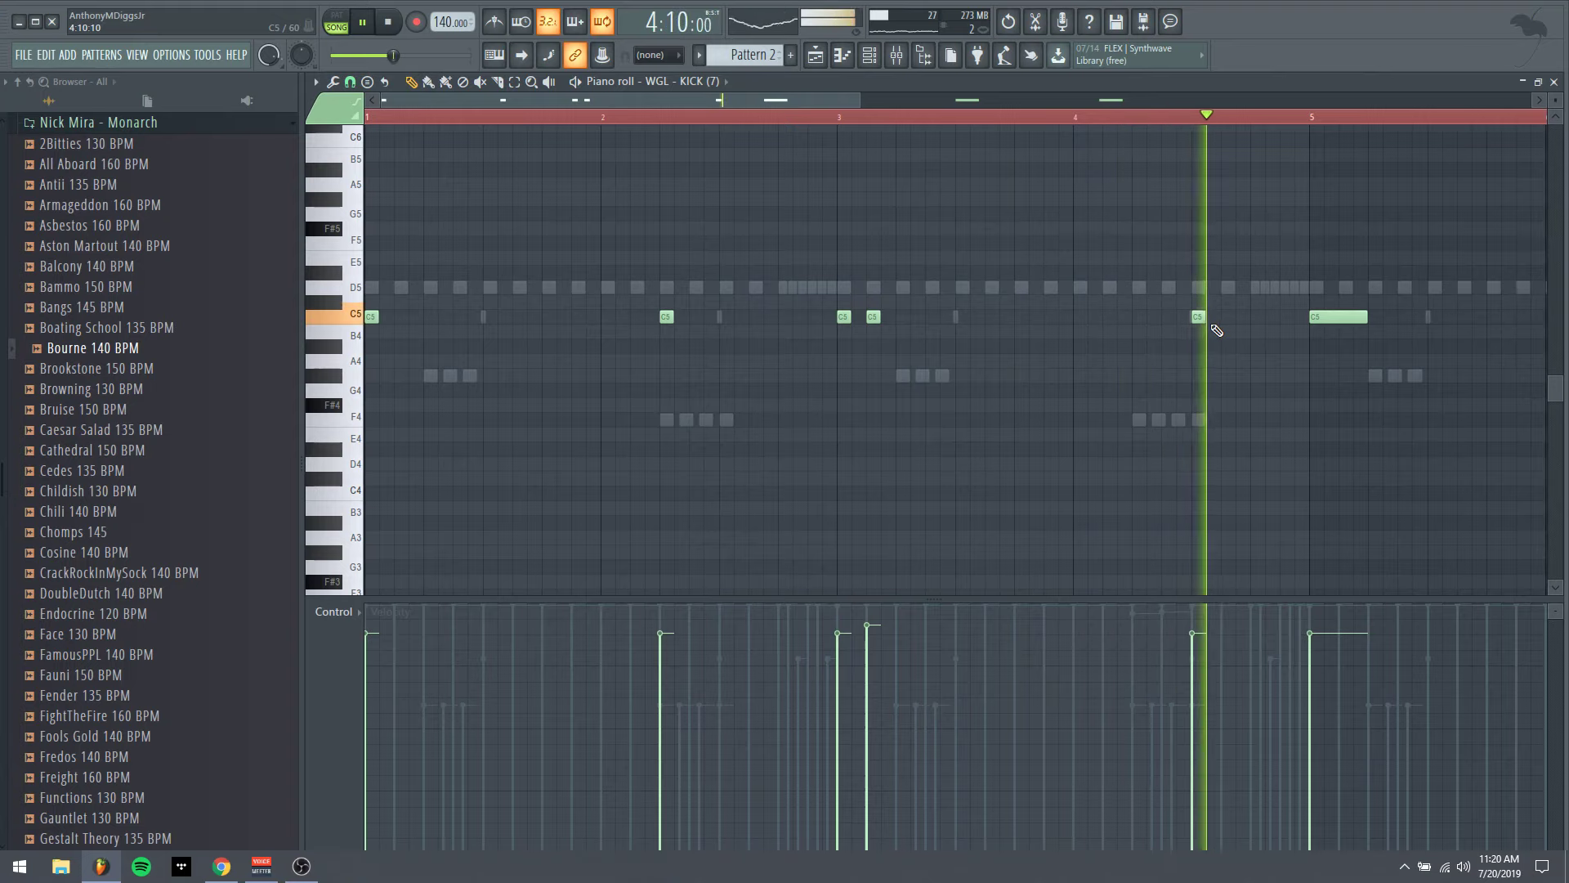
# Replace the short kick in bar 4 with two one-step hits, at steps 5 and 11 of the bar
pyautogui.click(1138, 317)
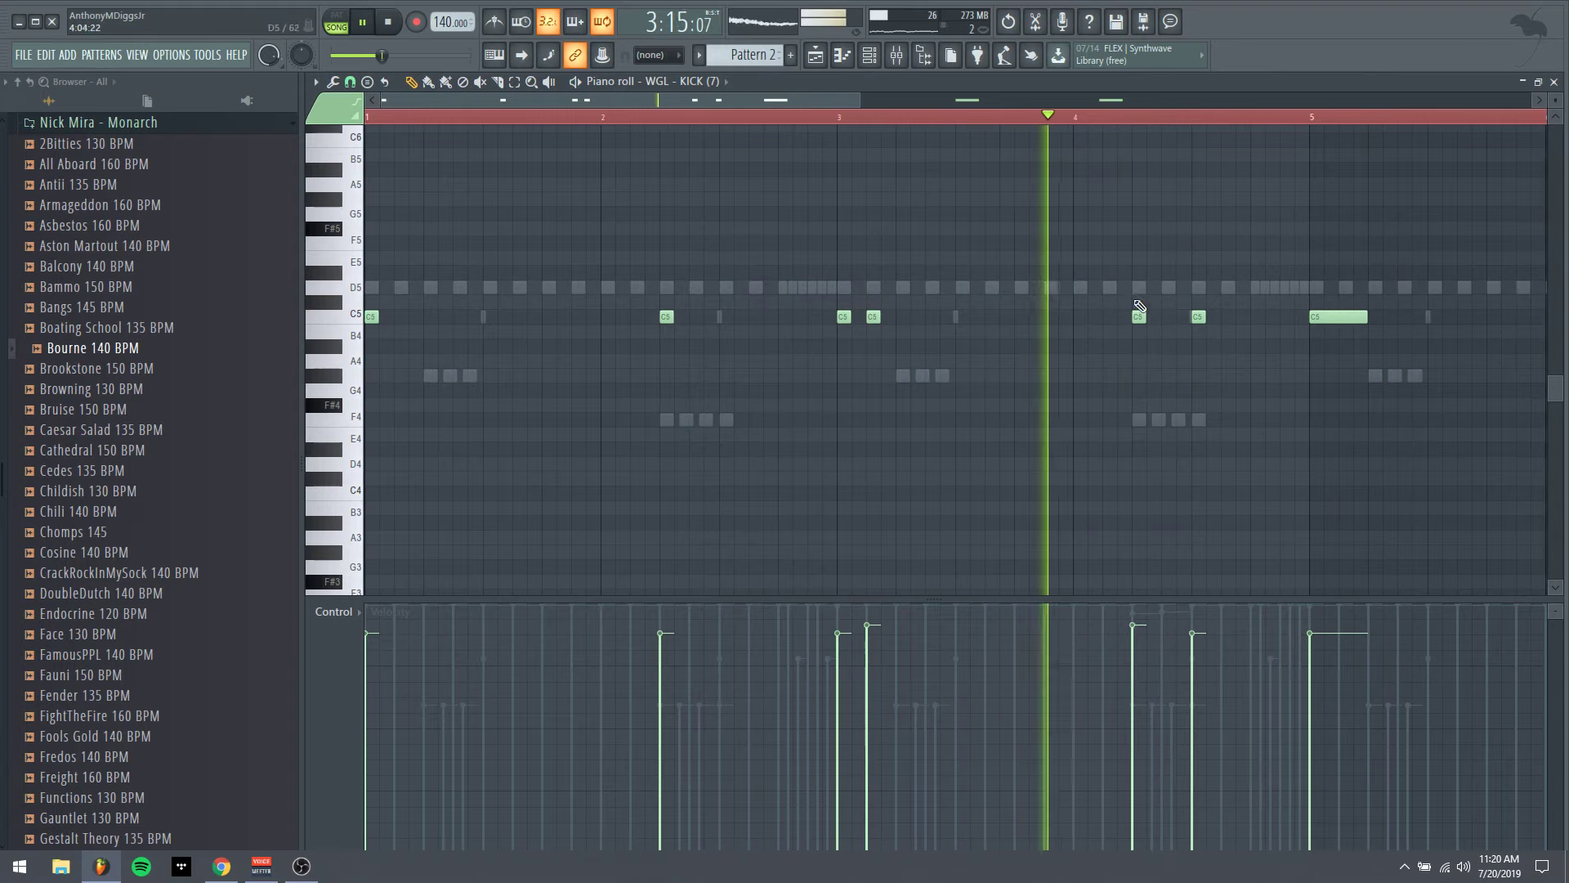
pyautogui.rightClick(1199, 317)
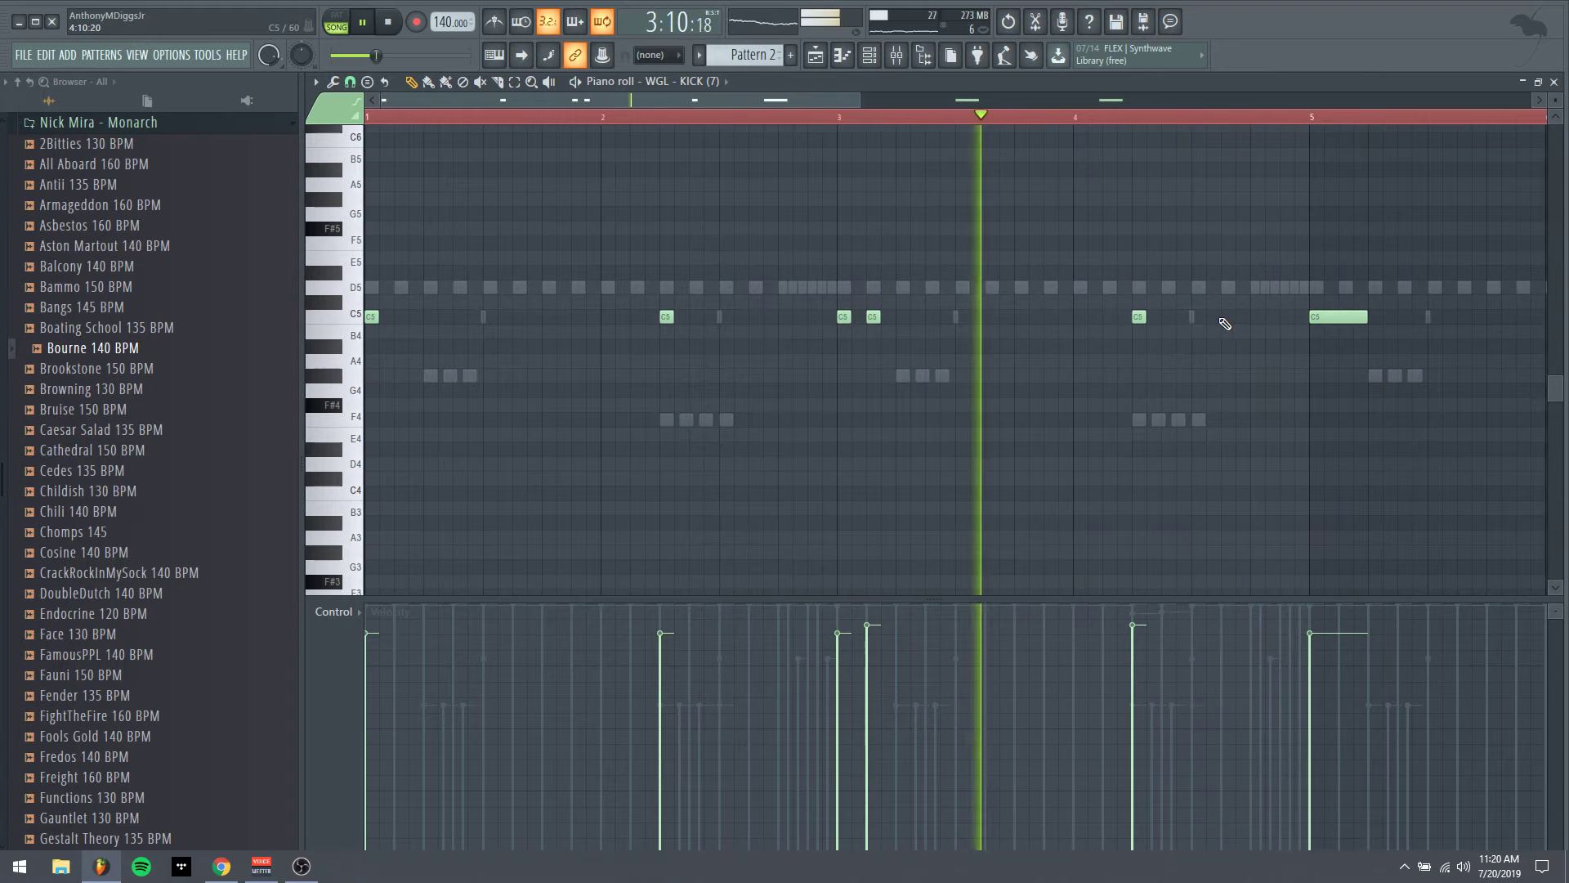
pyautogui.click(1223, 317)
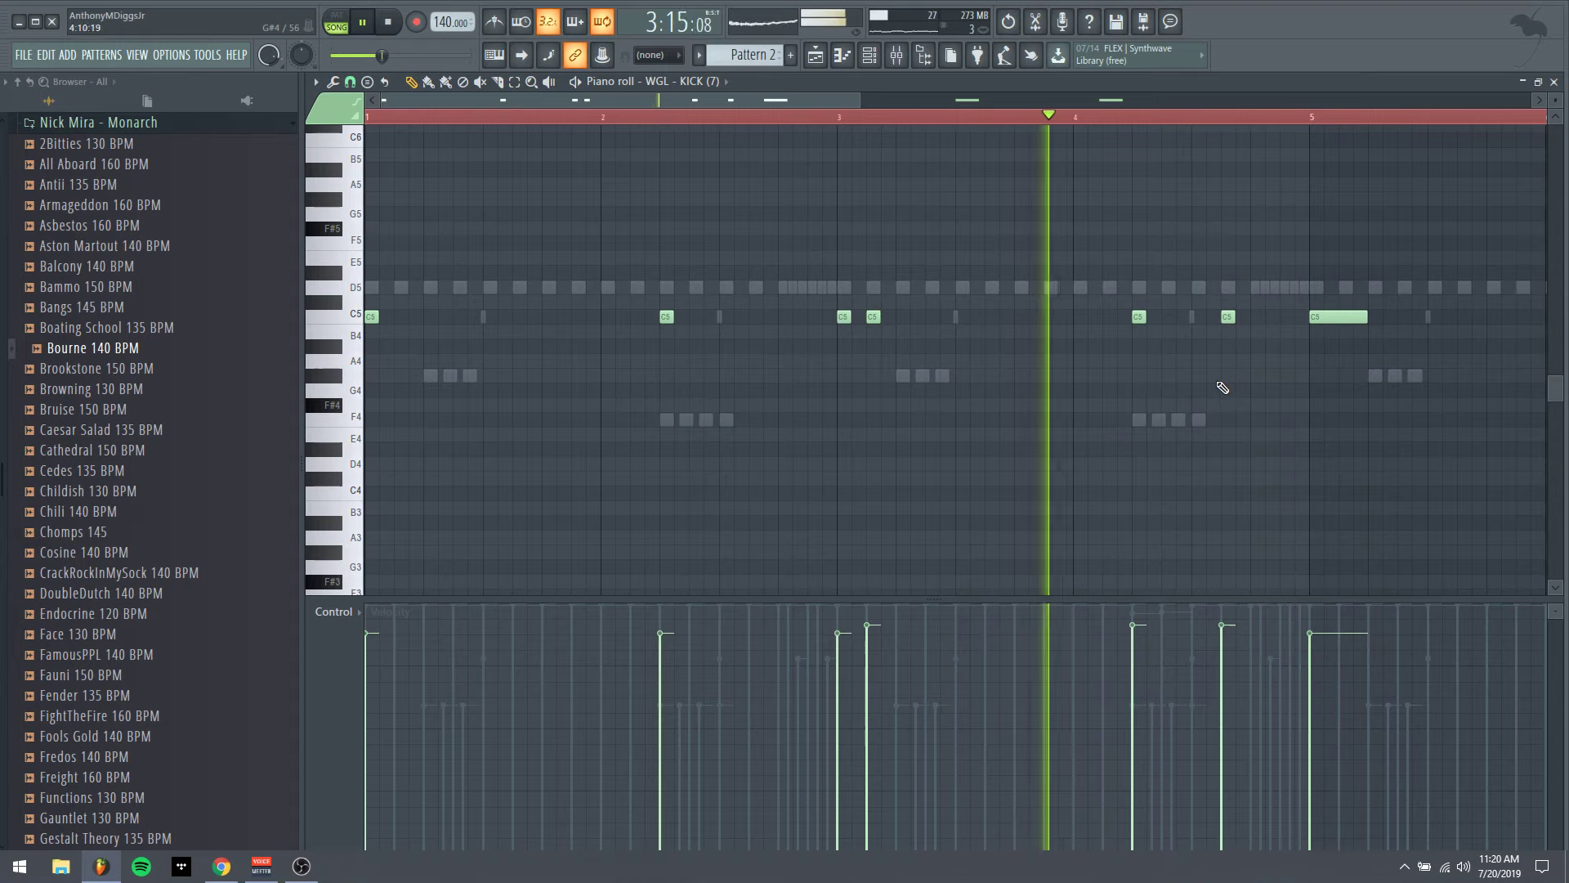
# Delete the remaining long kicks from bar 5 onward and duplicate the kick pattern of bars 1–4 into bars 5–8
pyautogui.rightClick(1321, 320)
pyautogui.scroll(-3, 869, 107)
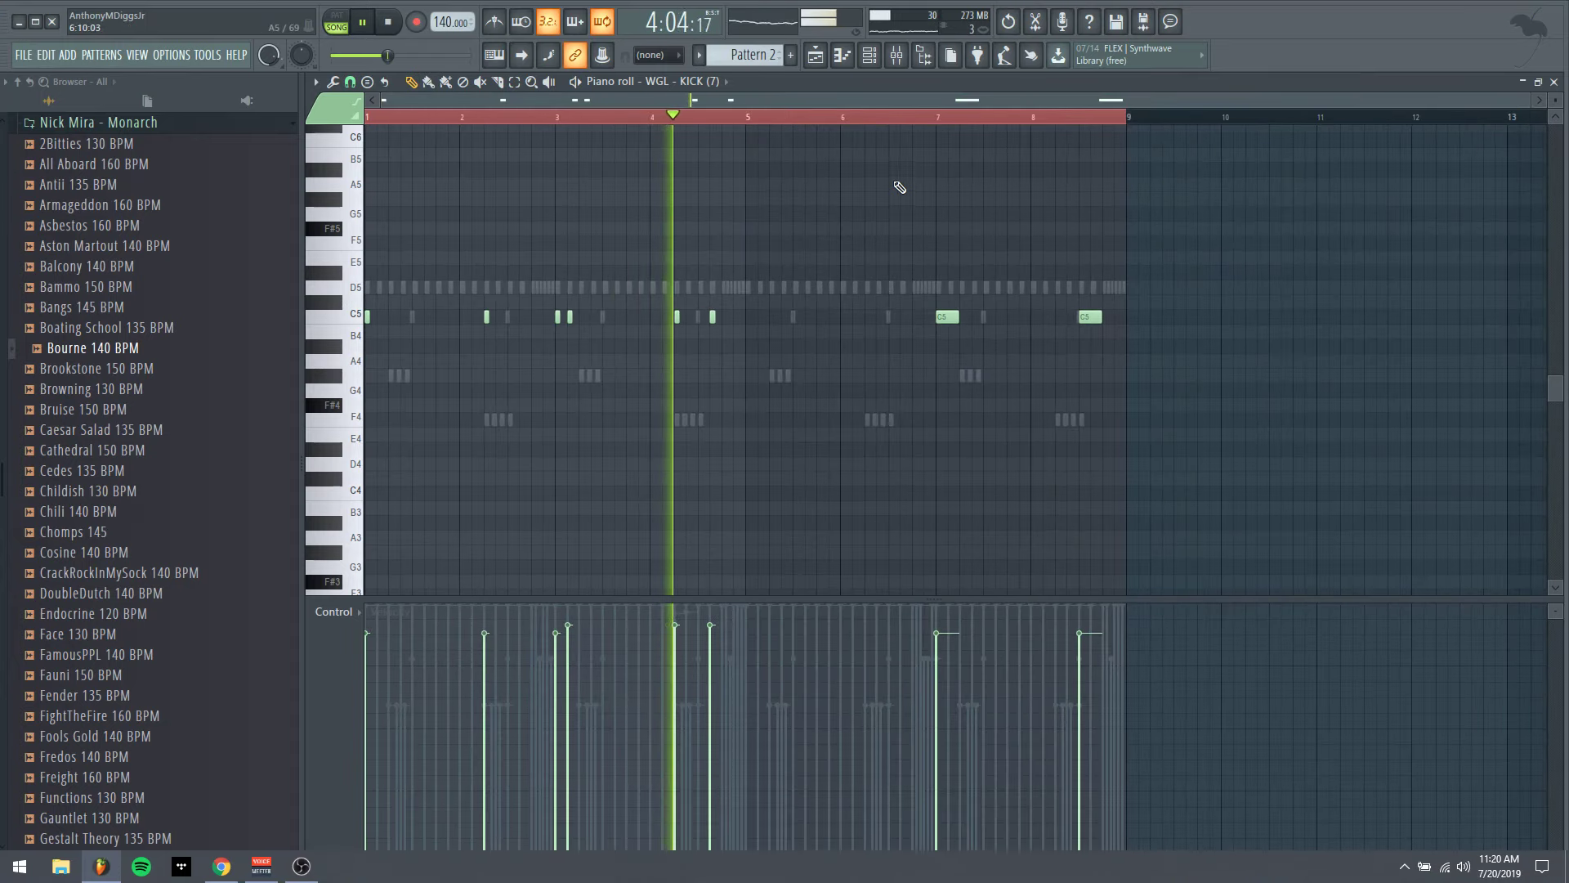
pyautogui.press('space')
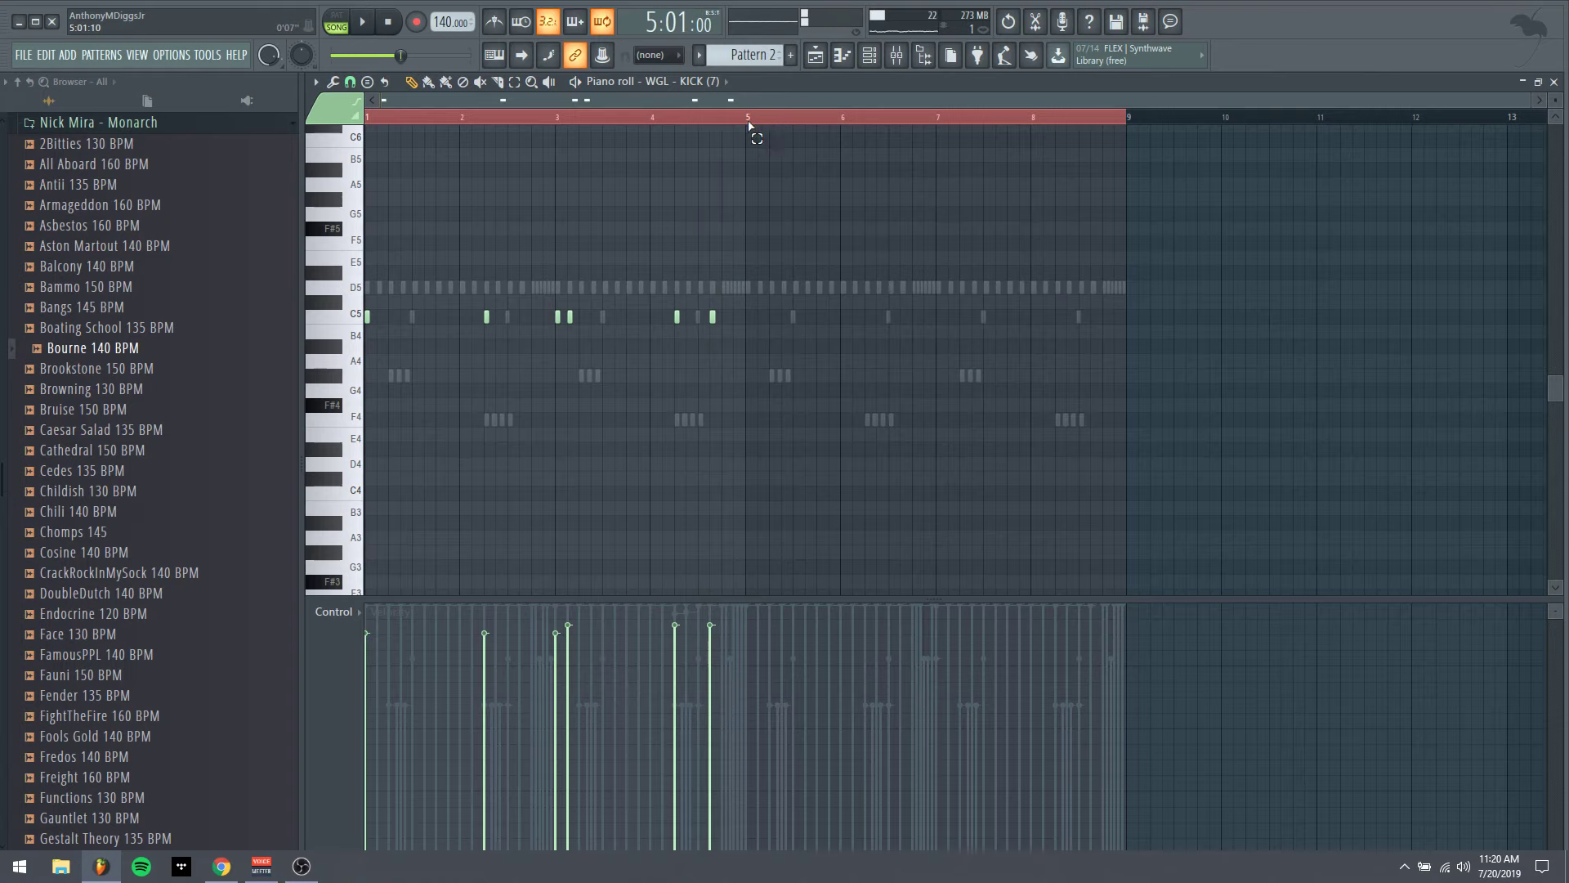
pyautogui.moveTo(749, 125); pyautogui.dragTo(365, 123)
pyautogui.hotkey('ctrl', 'b')
pyautogui.press('space')
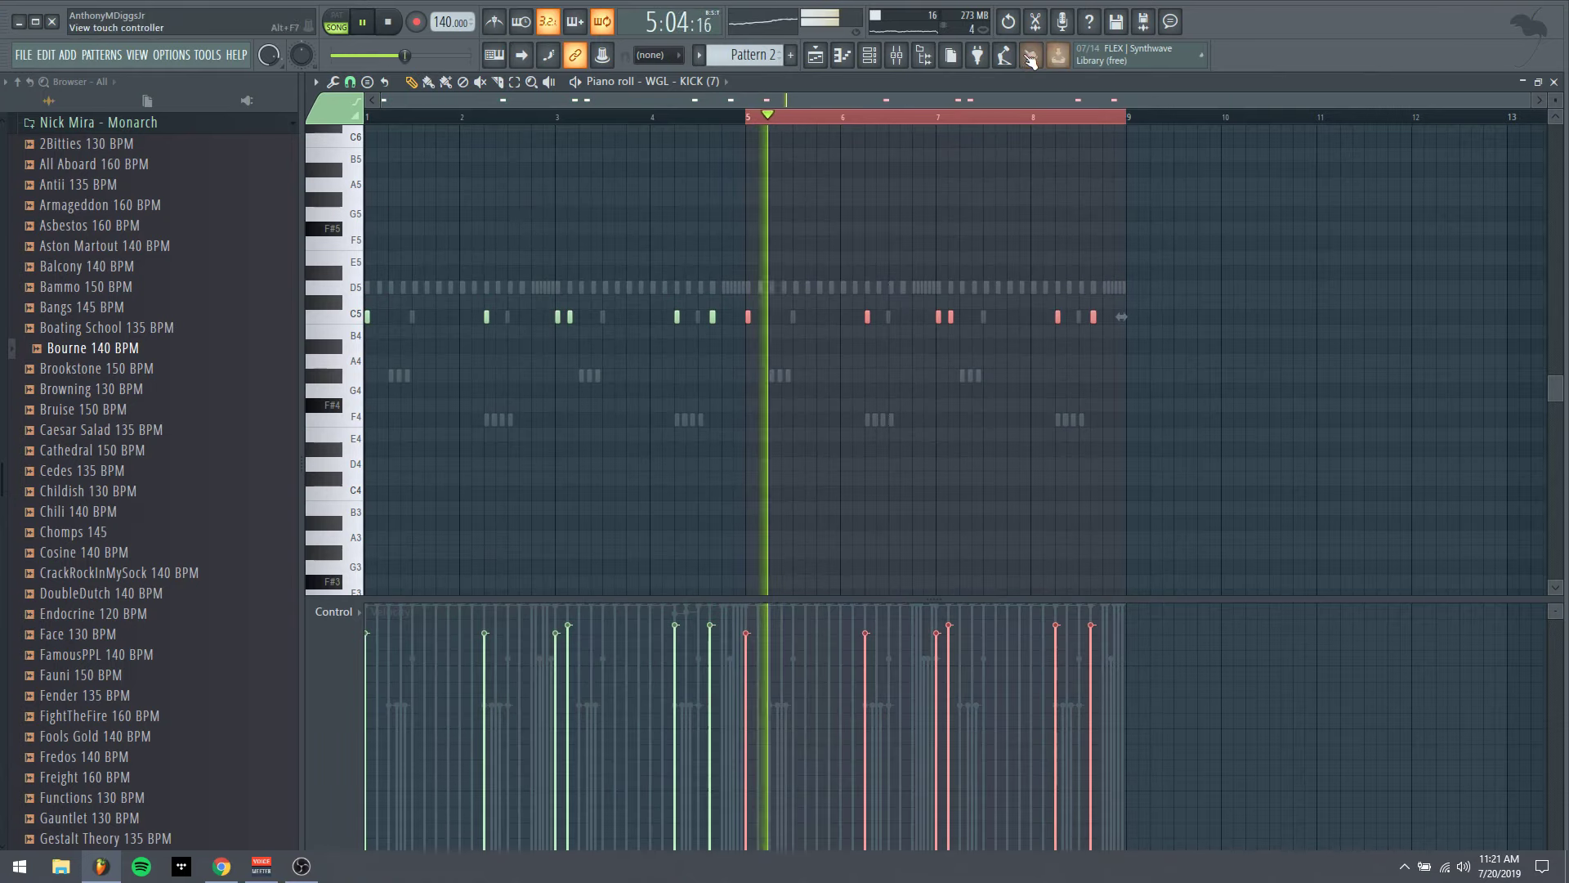
# Open the Truth808 channel's piano roll and delete the three G2 notes in bar 4
pyautogui.press('F6')
pyautogui.click(640, 650)
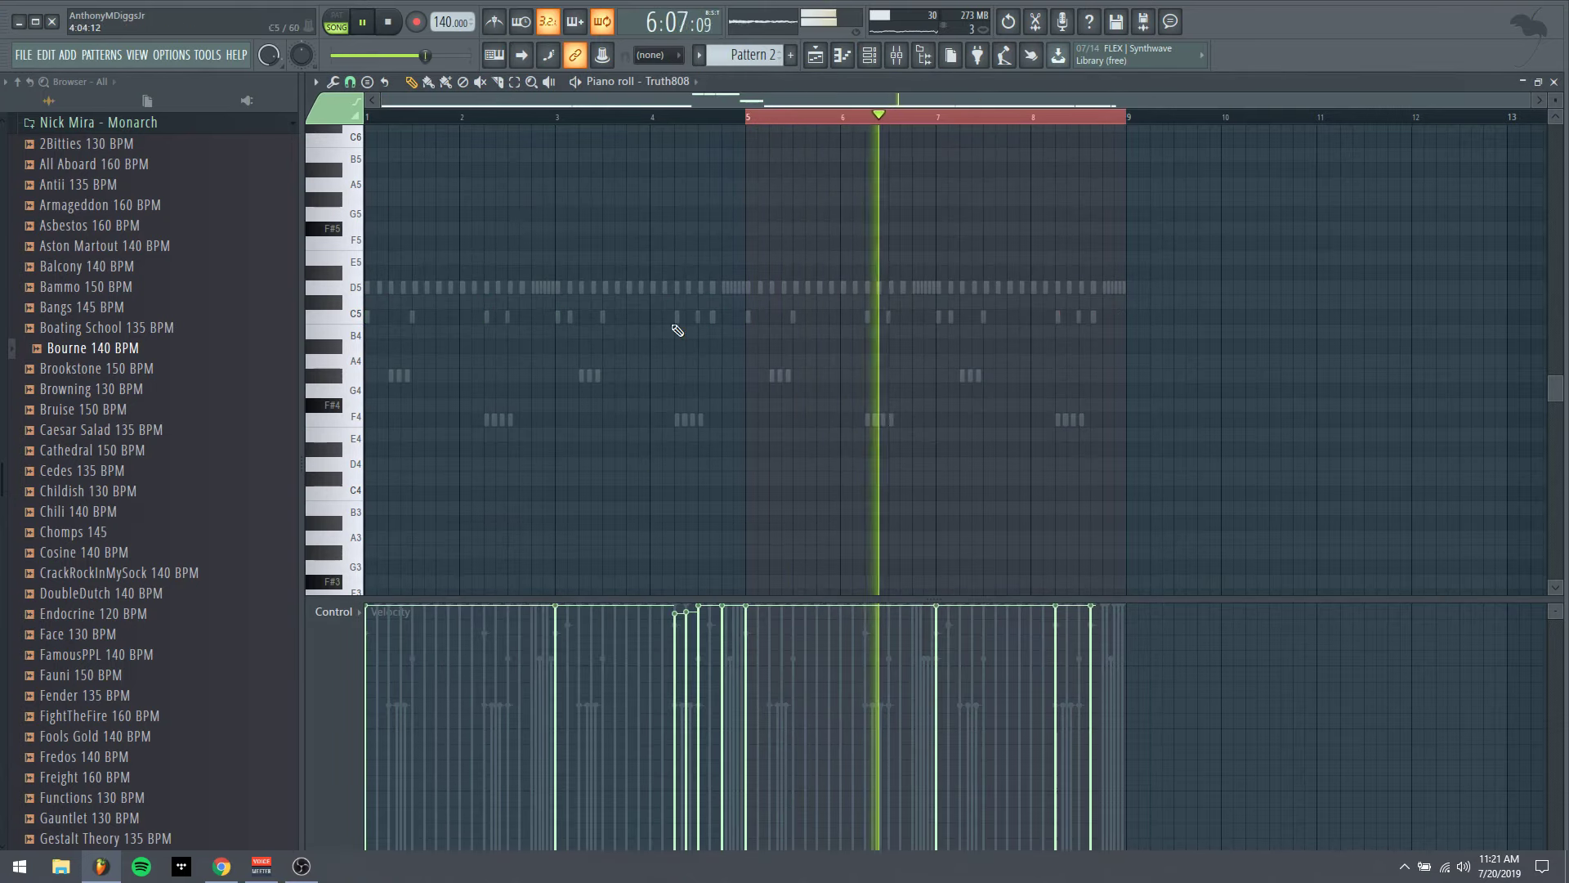
pyautogui.scroll(10, 788, 343)
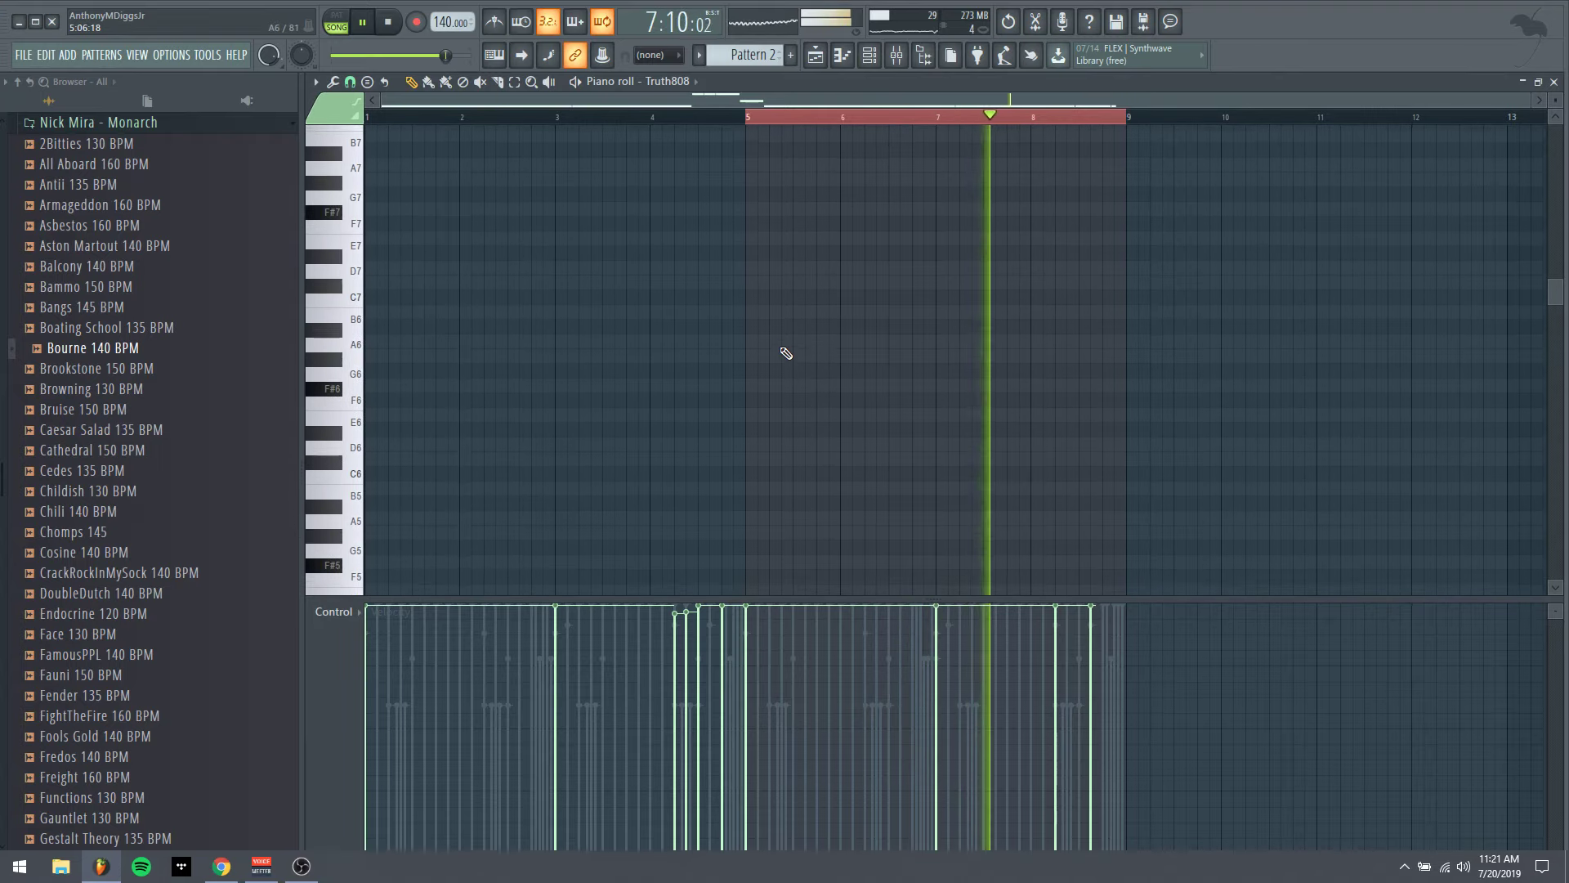
pyautogui.scroll(-10, 785, 360)
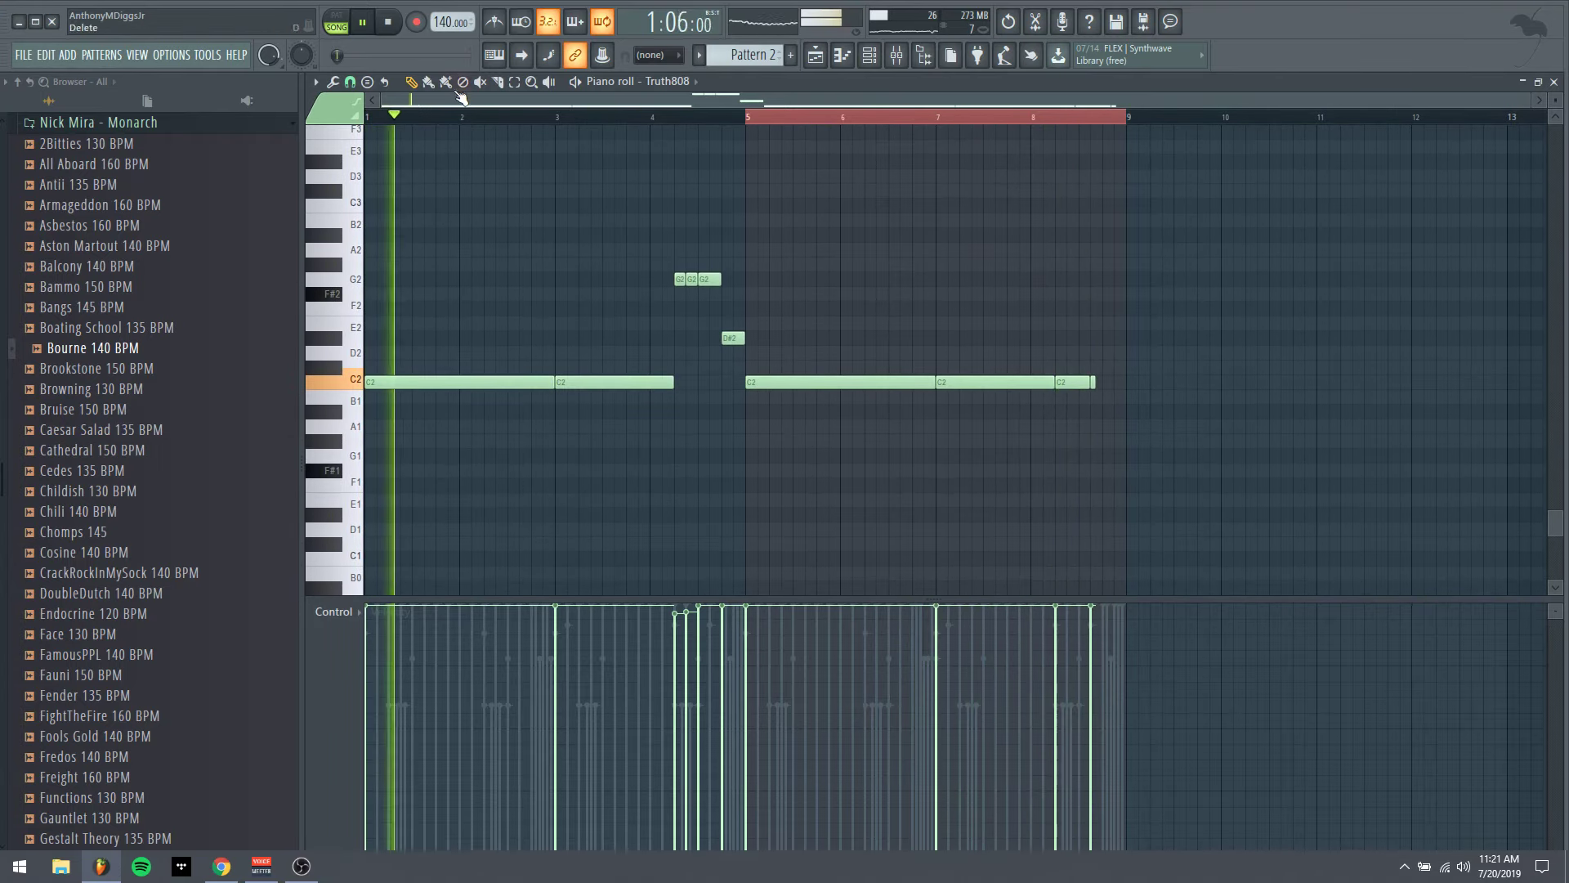
pyautogui.rightClick(692, 279)
pyautogui.rightClick(679, 279)
pyautogui.rightClick(710, 279)
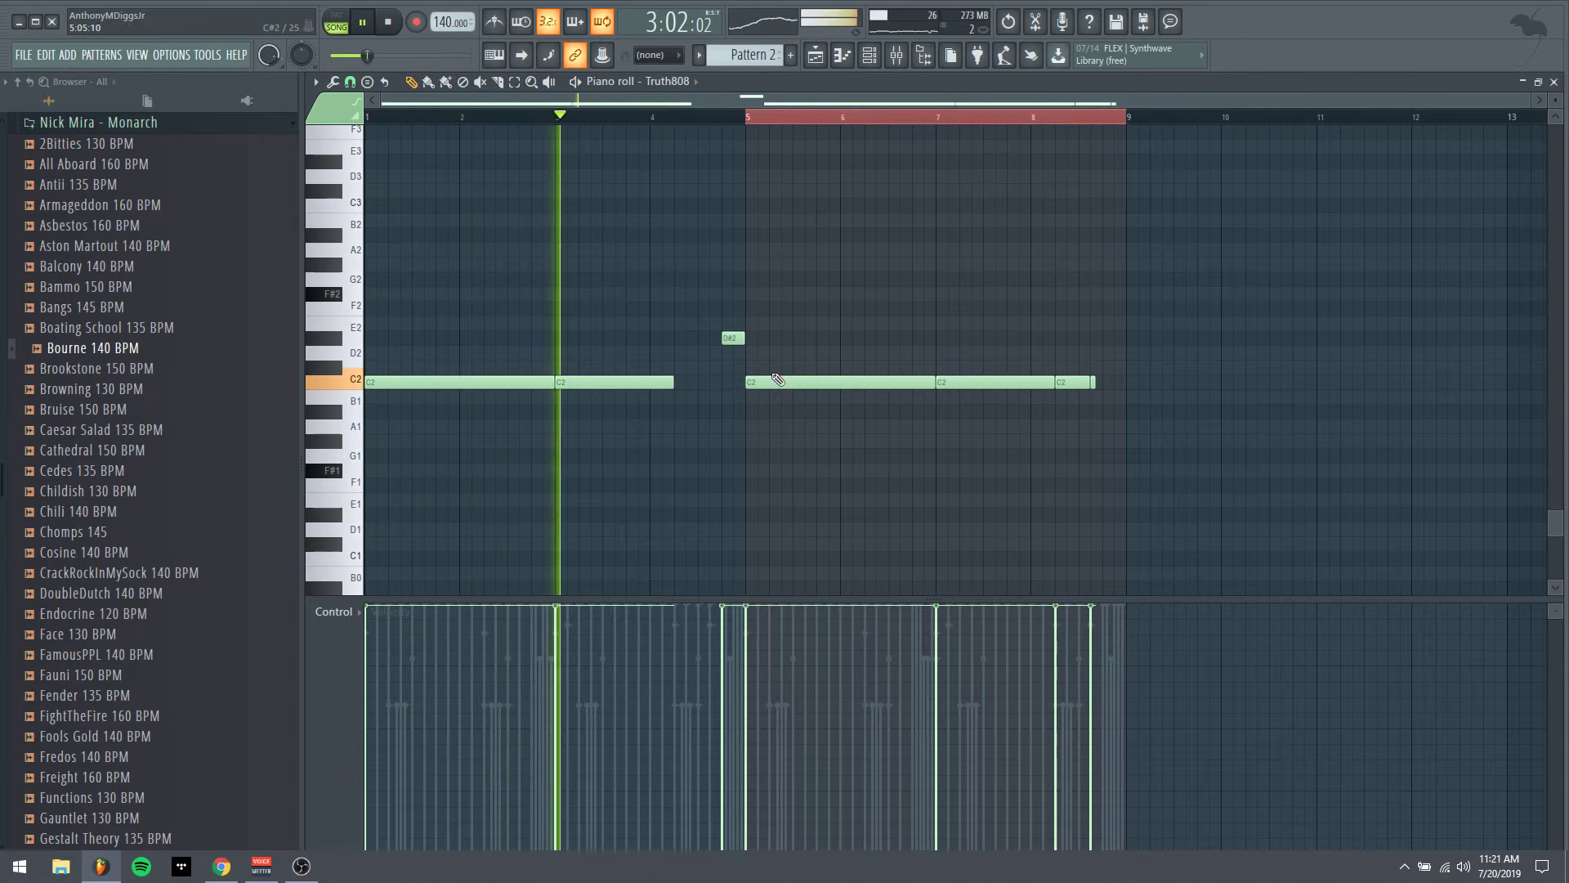
# Delete the 808 notes from bar 5 onward and duplicate the bars 1–4 bassline into bars 5–8
pyautogui.rightClick(818, 381)
pyautogui.rightClick(989, 381)
pyautogui.rightClick(1075, 382)
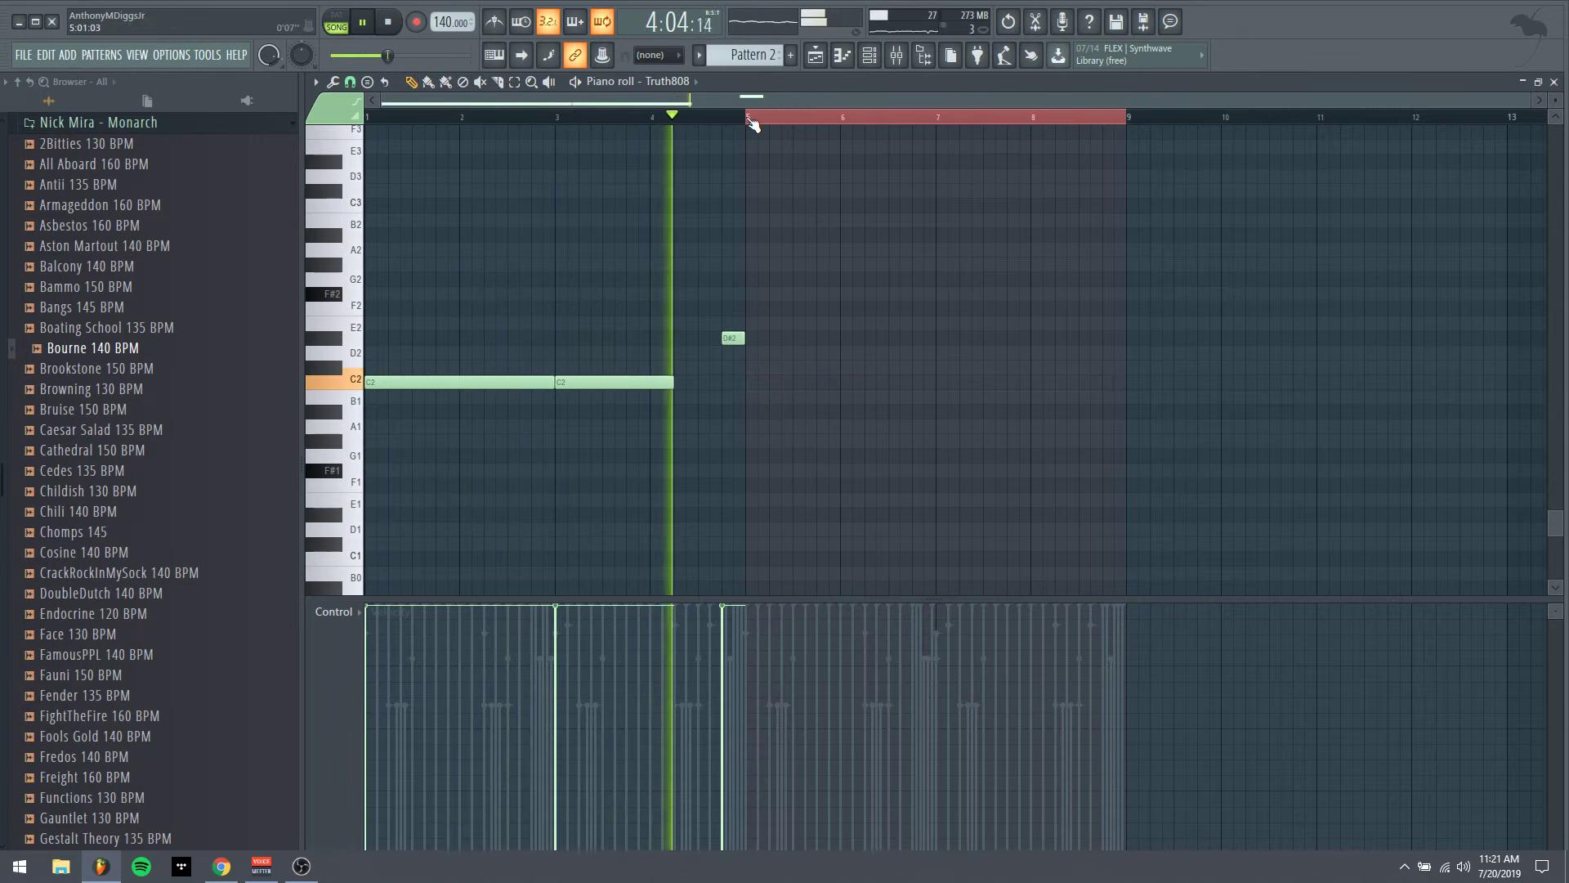
pyautogui.moveTo(753, 121); pyautogui.dragTo(69, 269)
pyautogui.hotkey('ctrl', 'b')
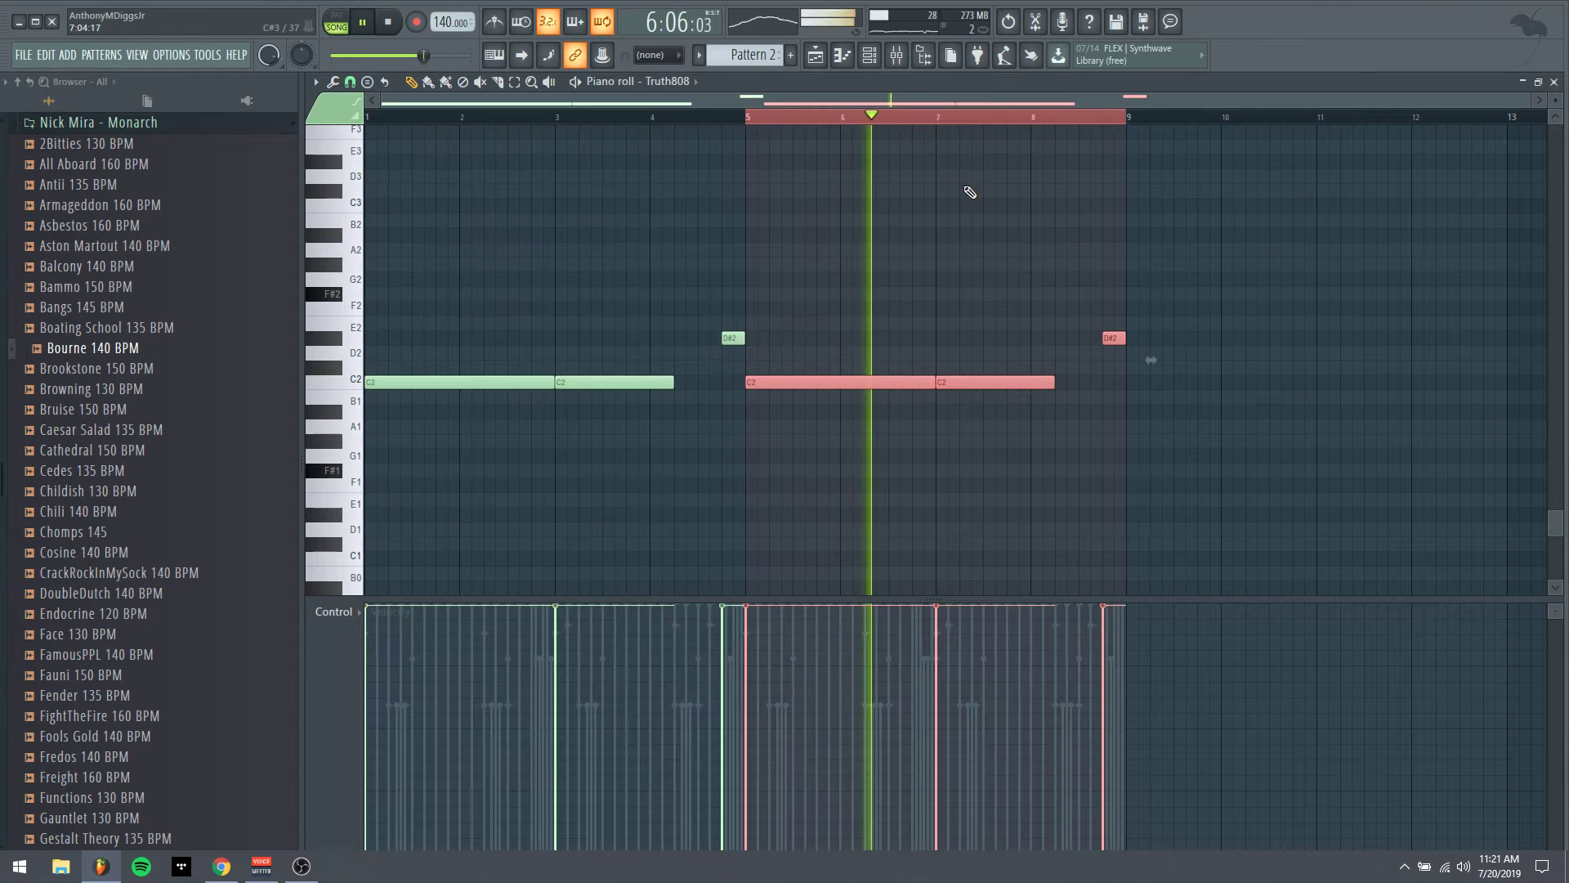
# Transpose all the Truth808 notes up two octaves
pyautogui.hotkey('ctrl', 'a')
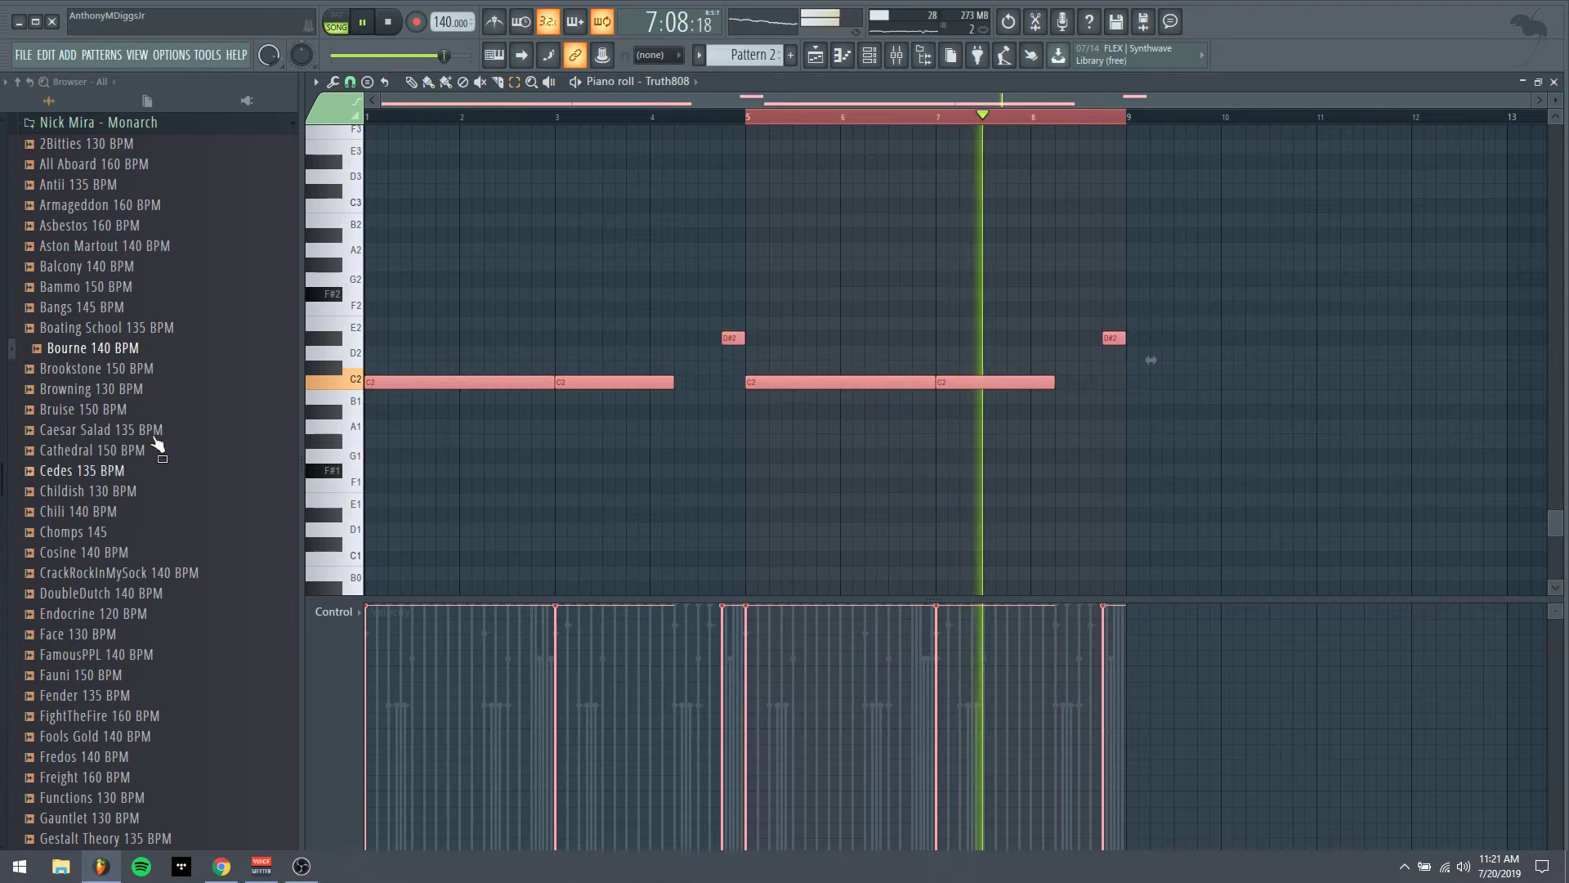
pyautogui.press('space')
pyautogui.hotkey('ctrl', 'Up')
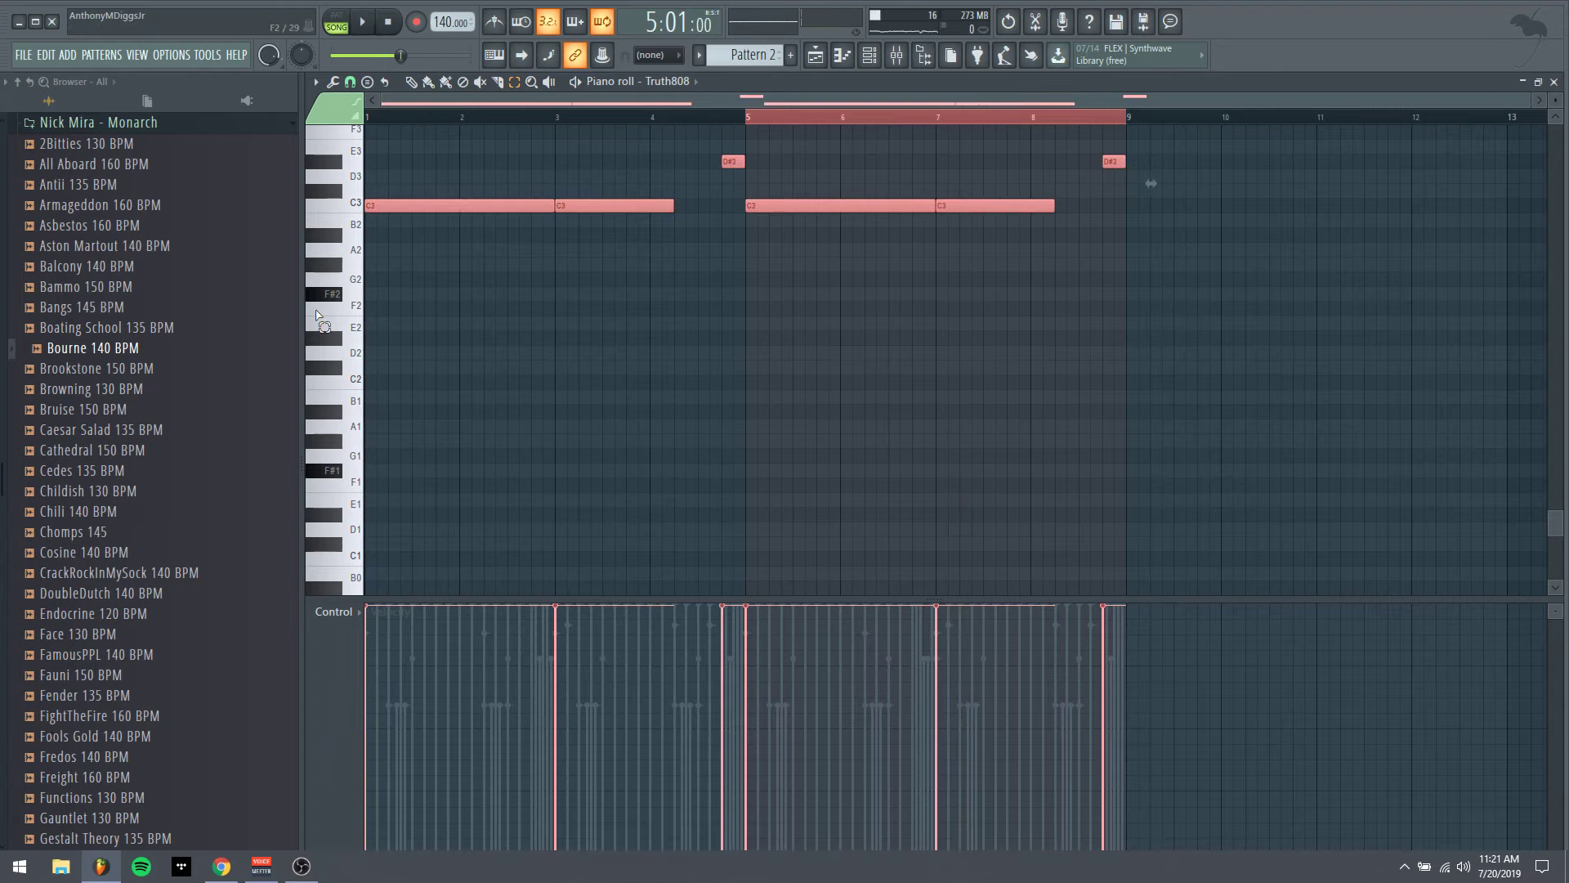
pyautogui.hotkey('ctrl', 'Up')
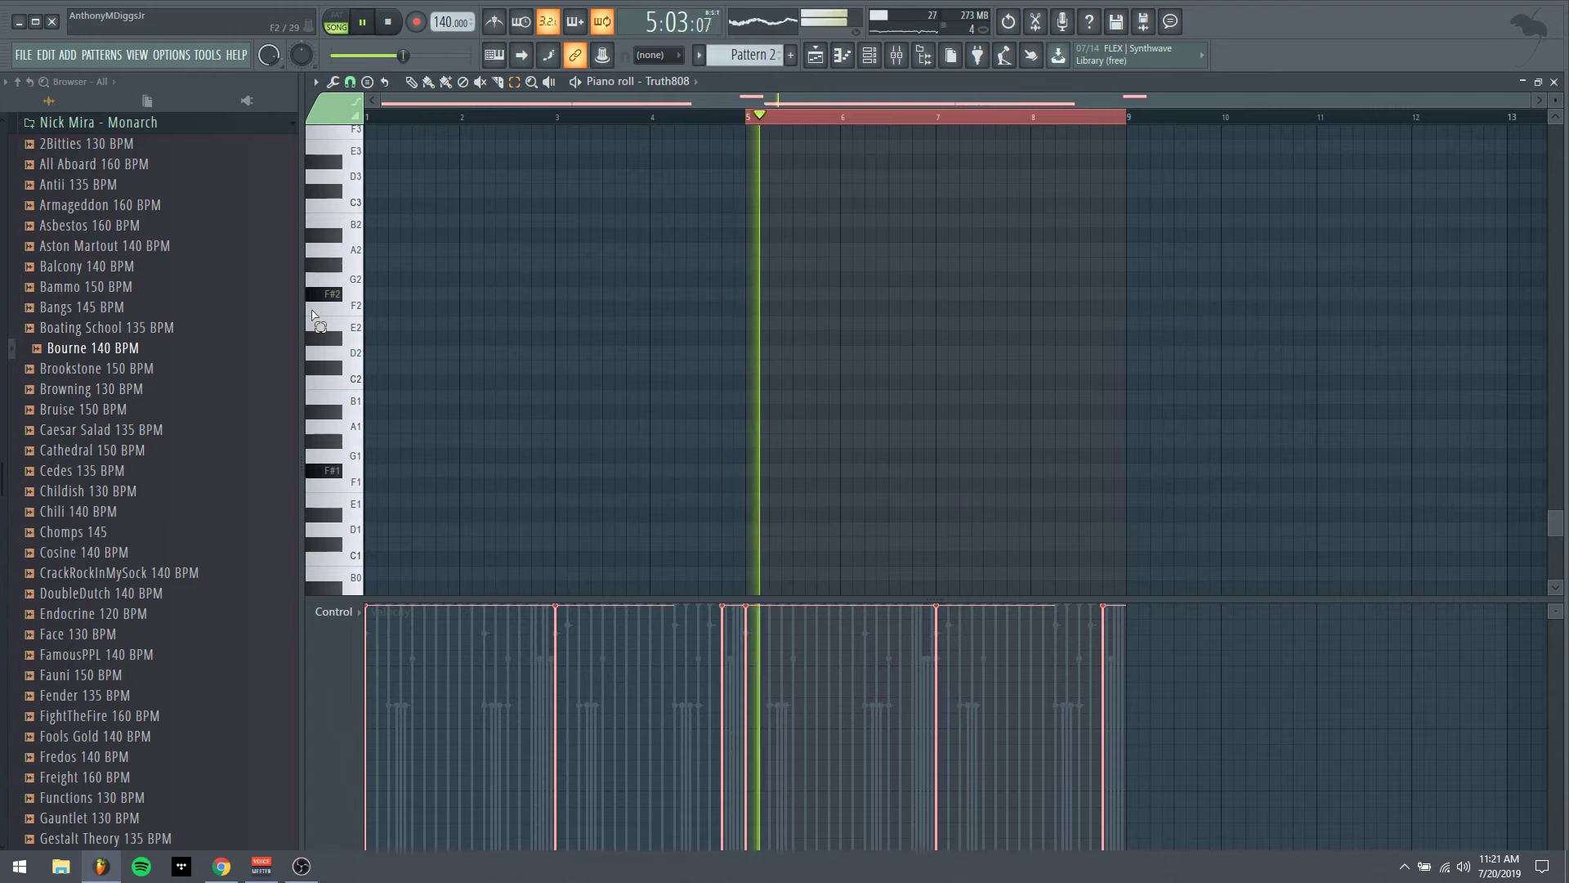
pyautogui.scroll(10, 280, 270)
pyautogui.scroll(6, 578, 308)
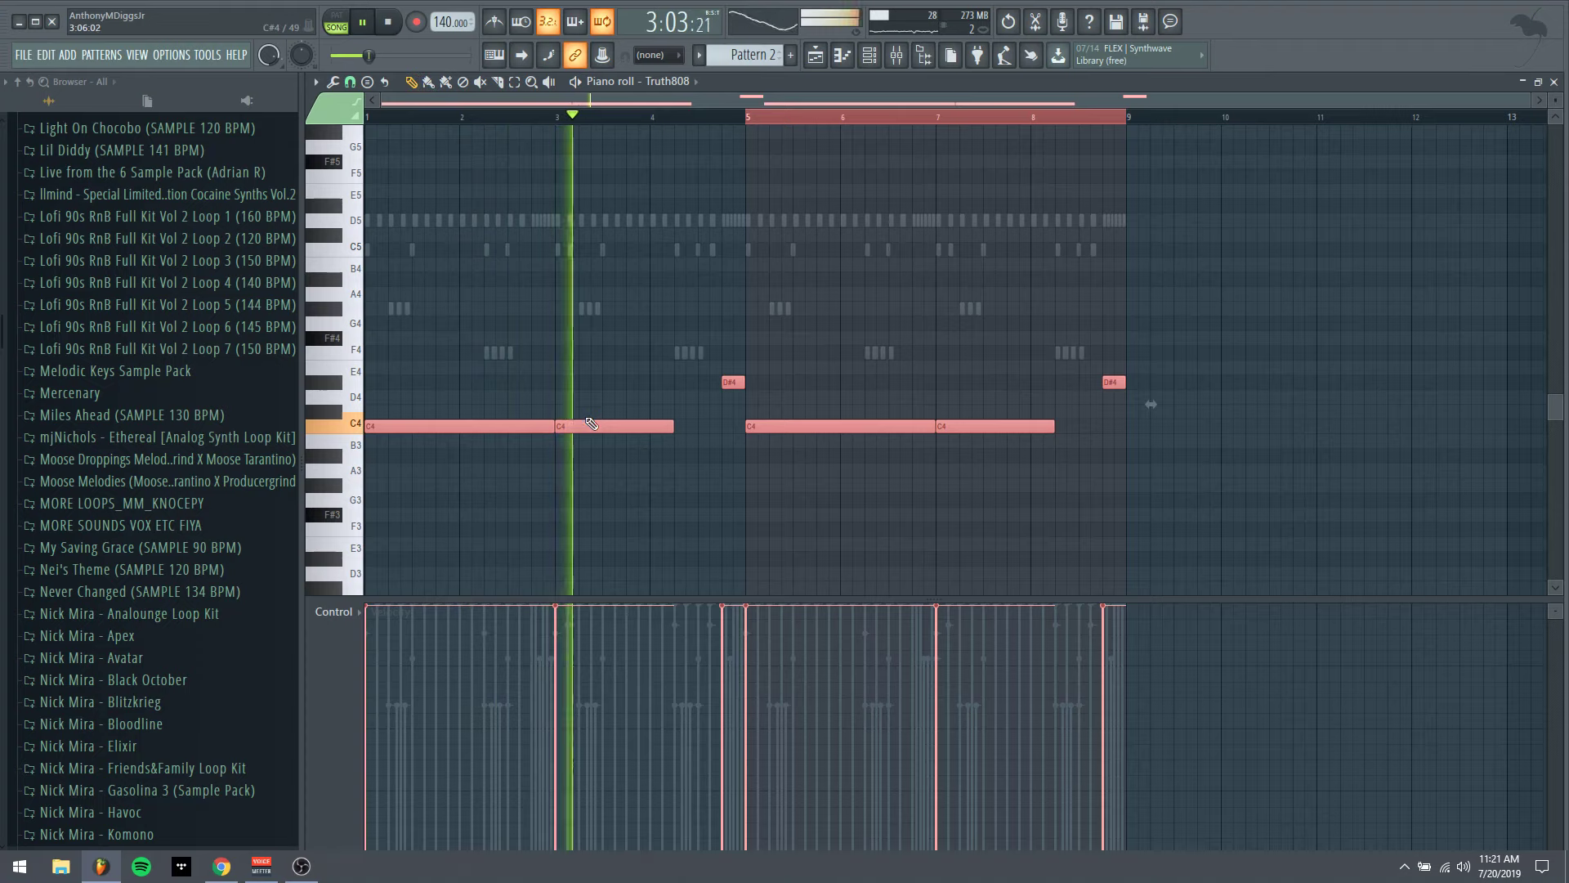
# Add an E4 note on step 5 of bar 4 and lower the D#4 note ending that bar to D4
pyautogui.click(709, 401)
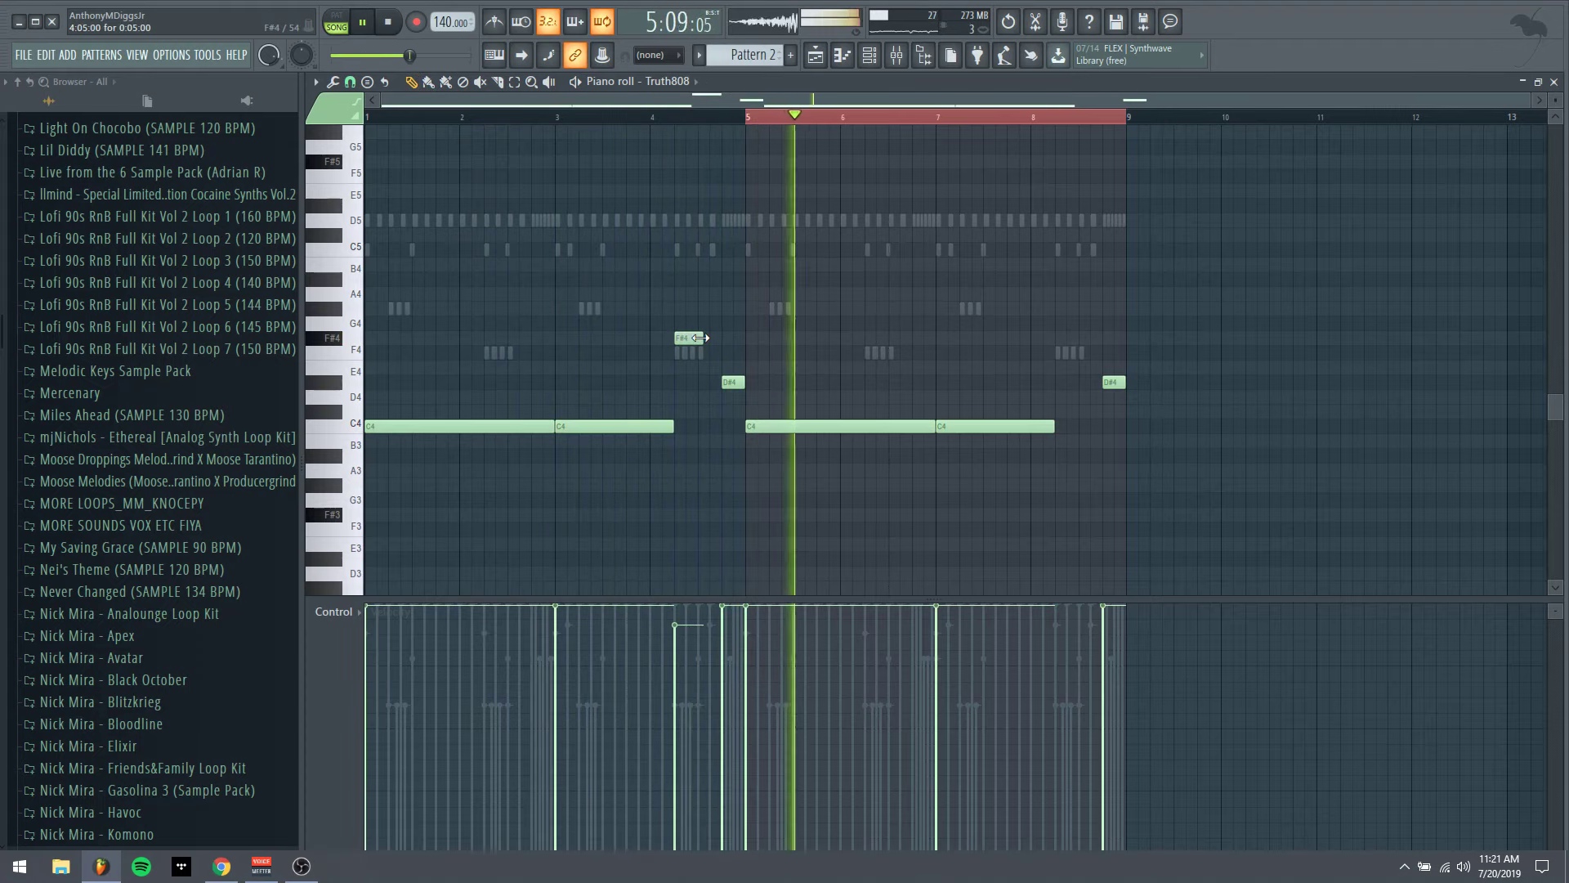
pyautogui.click(689, 340)
pyautogui.moveTo(690, 347); pyautogui.dragTo(690, 375)
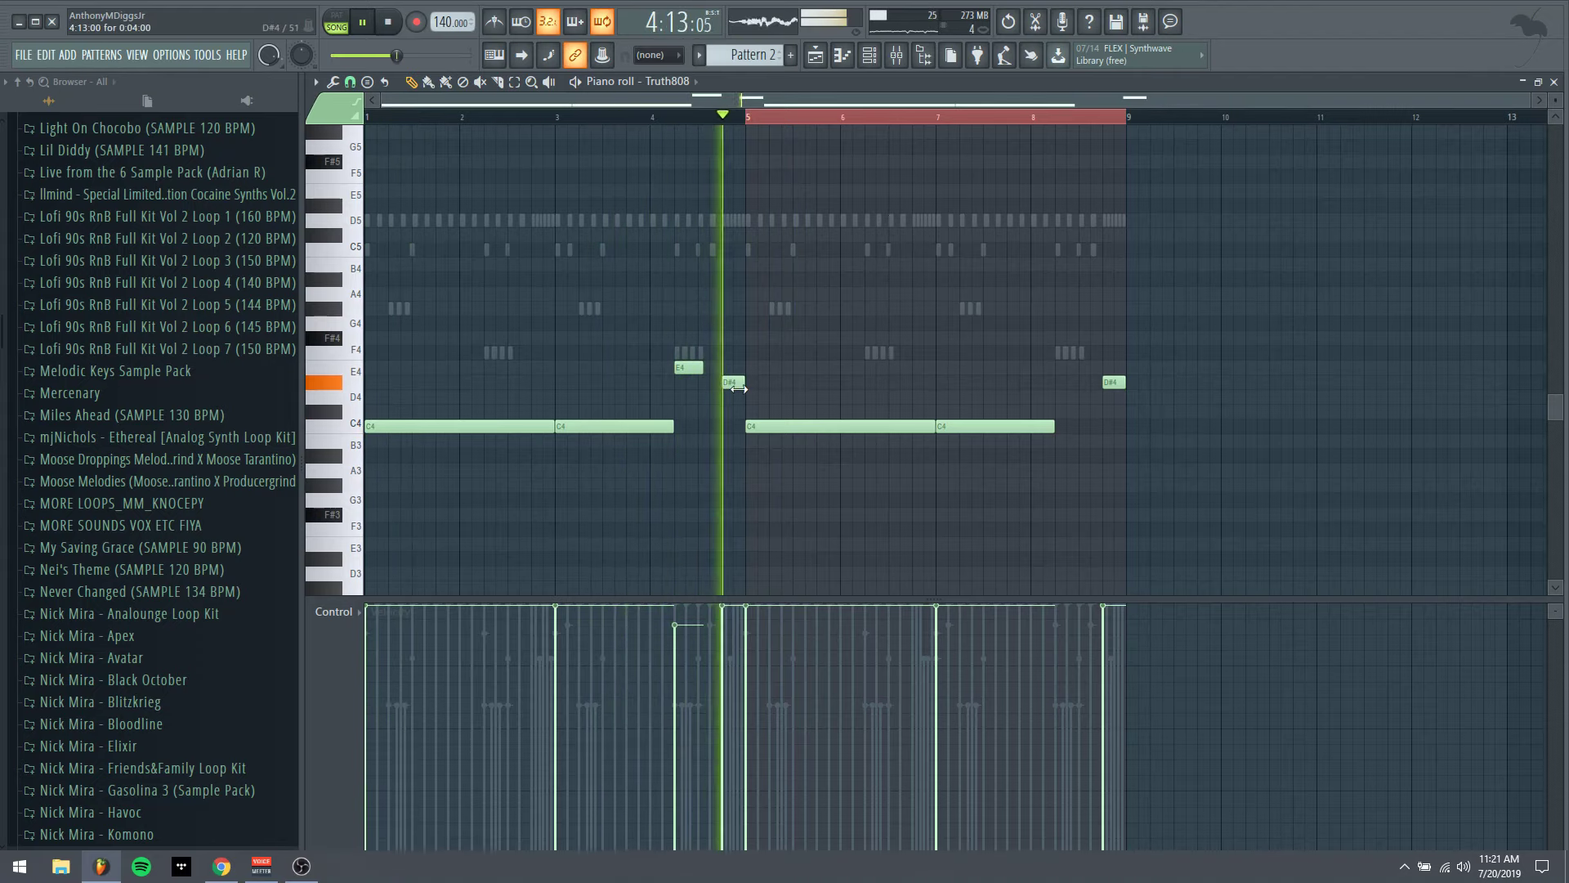
pyautogui.moveTo(734, 383); pyautogui.dragTo(731, 413)
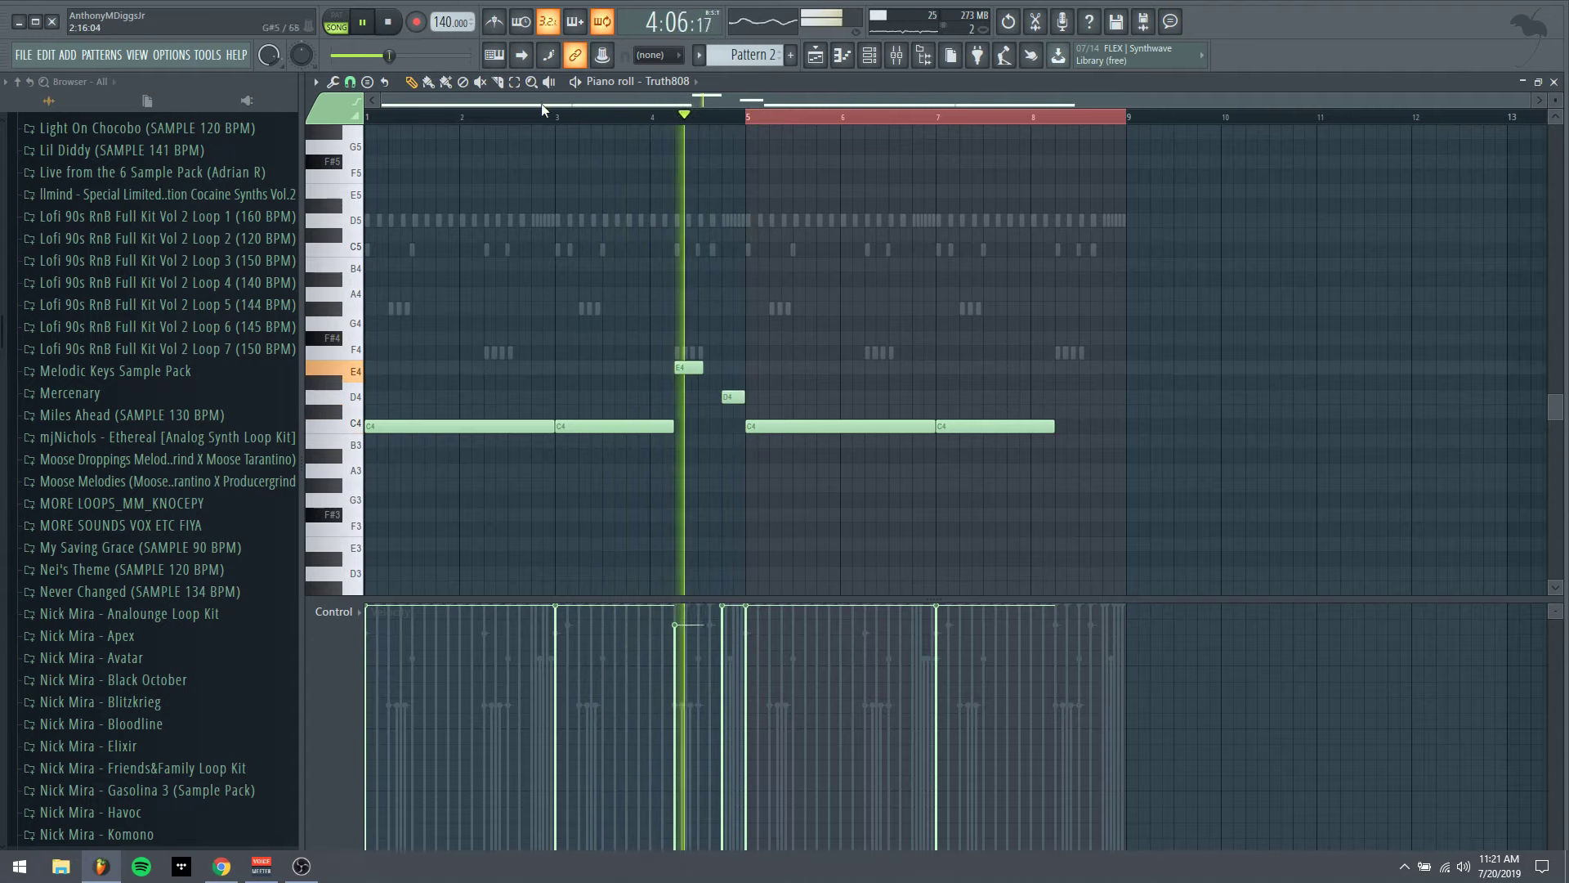
# Replace the D#4 note in bar 8 with a copy of bar 4's E4 and D4 notes at the same beats
pyautogui.moveTo(662, 331); pyautogui.dragTo(753, 420)
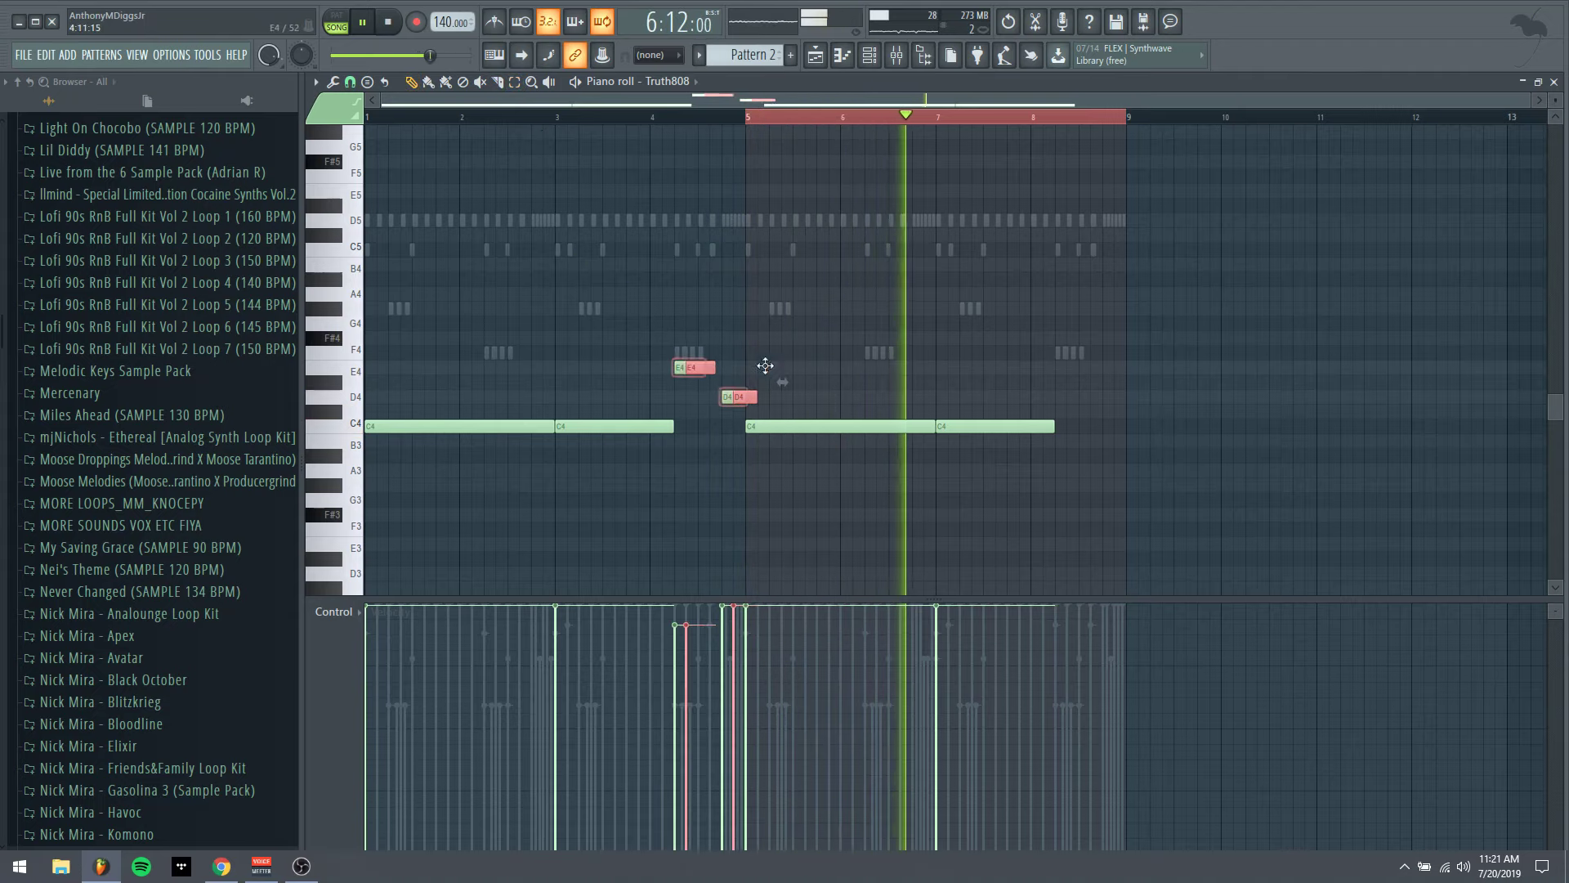
pyautogui.hotkey('ctrl', 'b')
pyautogui.moveTo(1103, 365); pyautogui.dragTo(1074, 370)
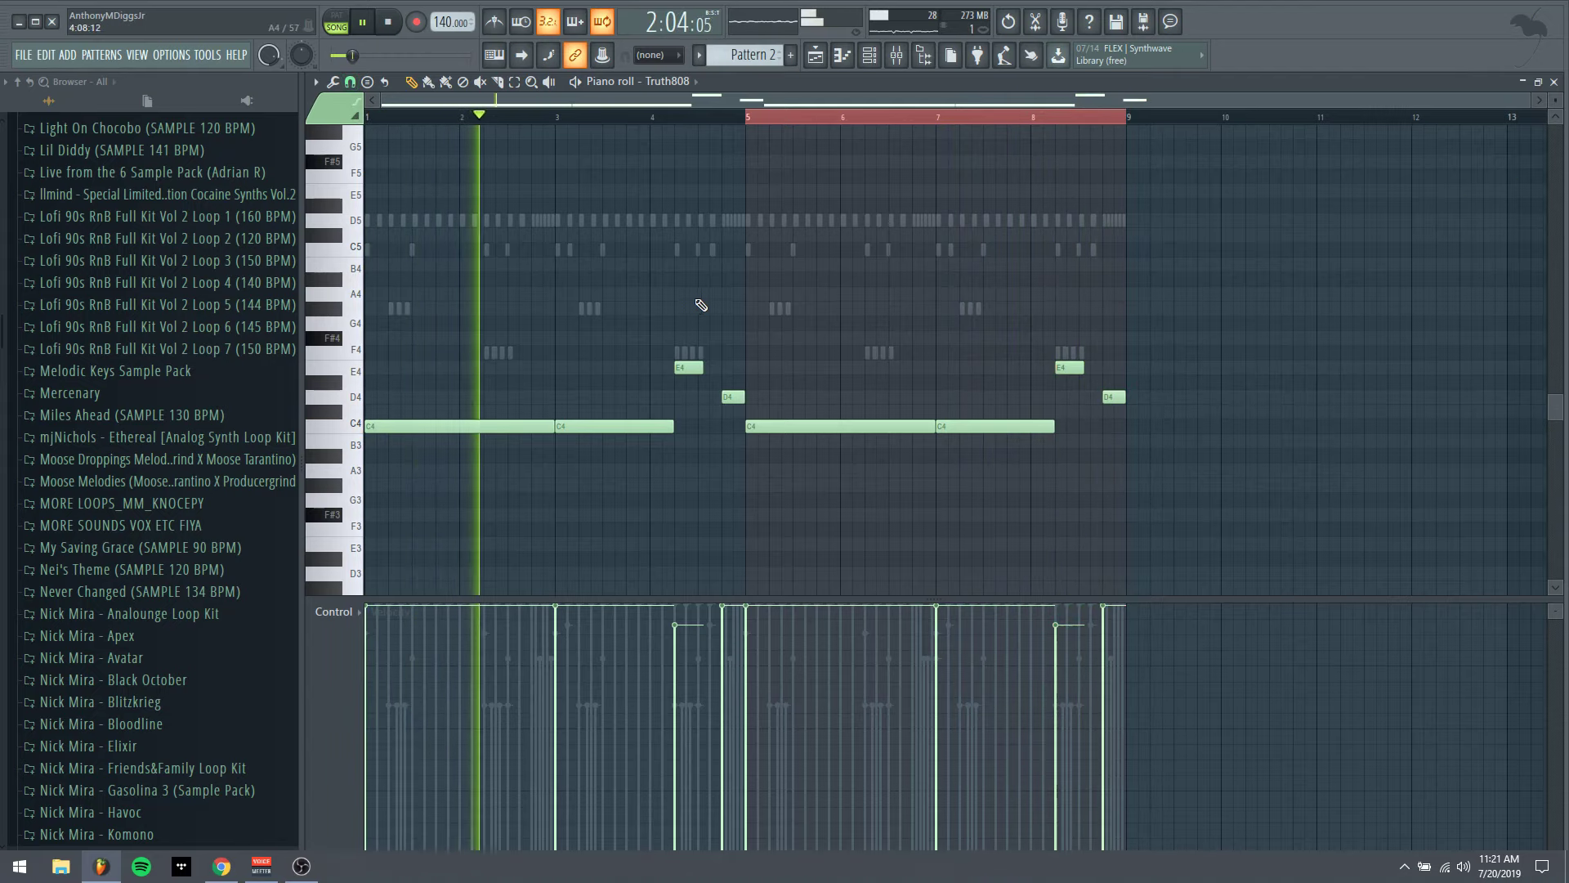
# Add A3 slide notes beneath the D4 notes at the ends of bars 4 and 8
pyautogui.hotkey('ctrl', 'd')
pyautogui.click(733, 471)
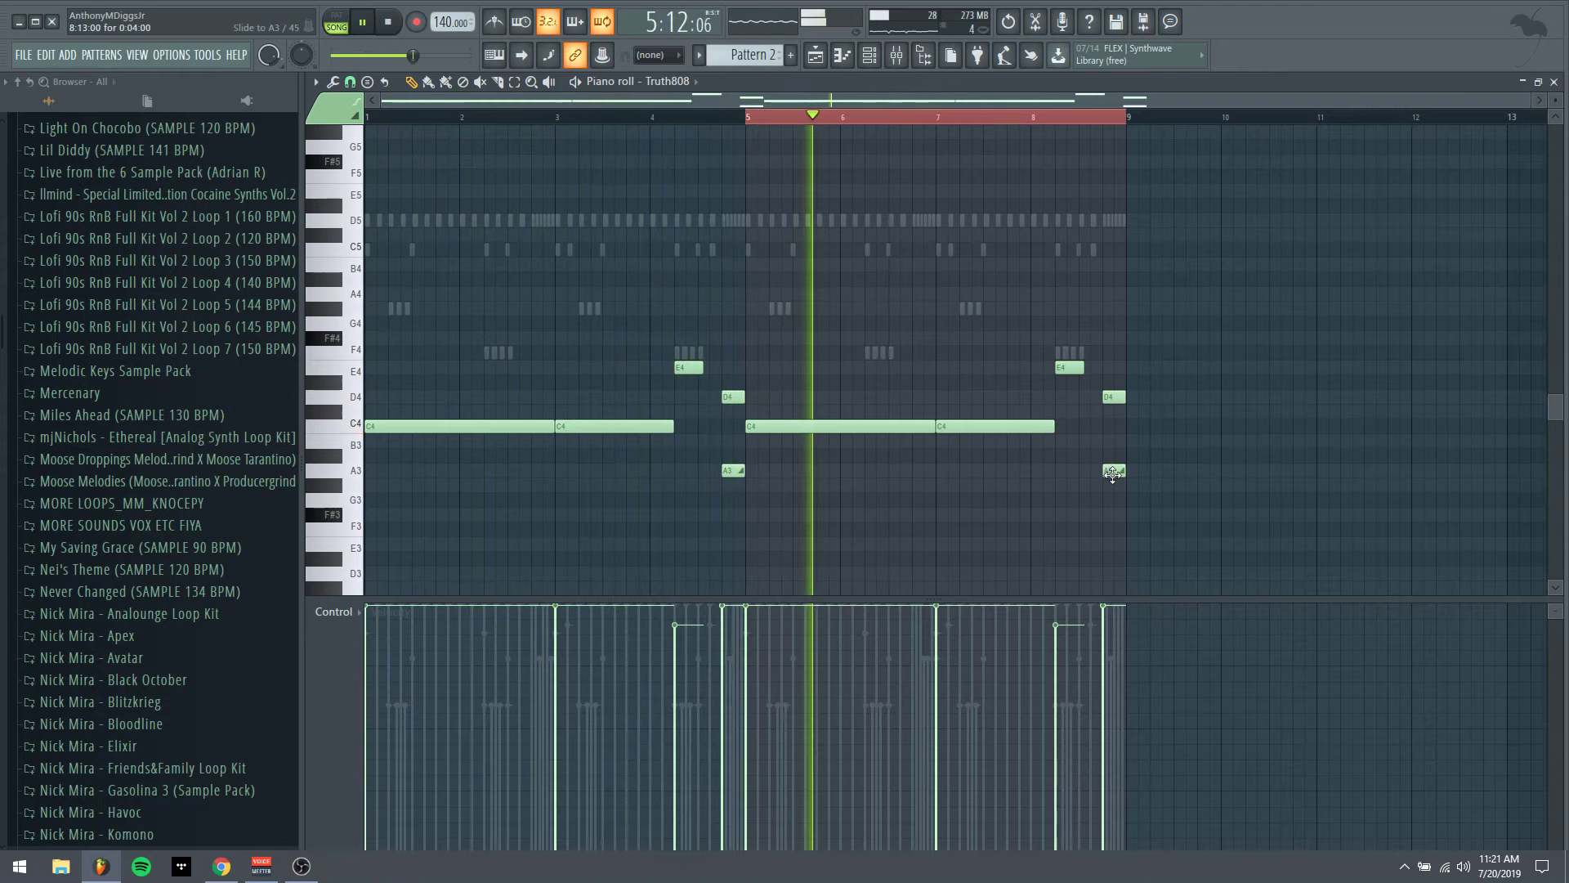
pyautogui.moveTo(1113, 472); pyautogui.dragTo(1114, 456)
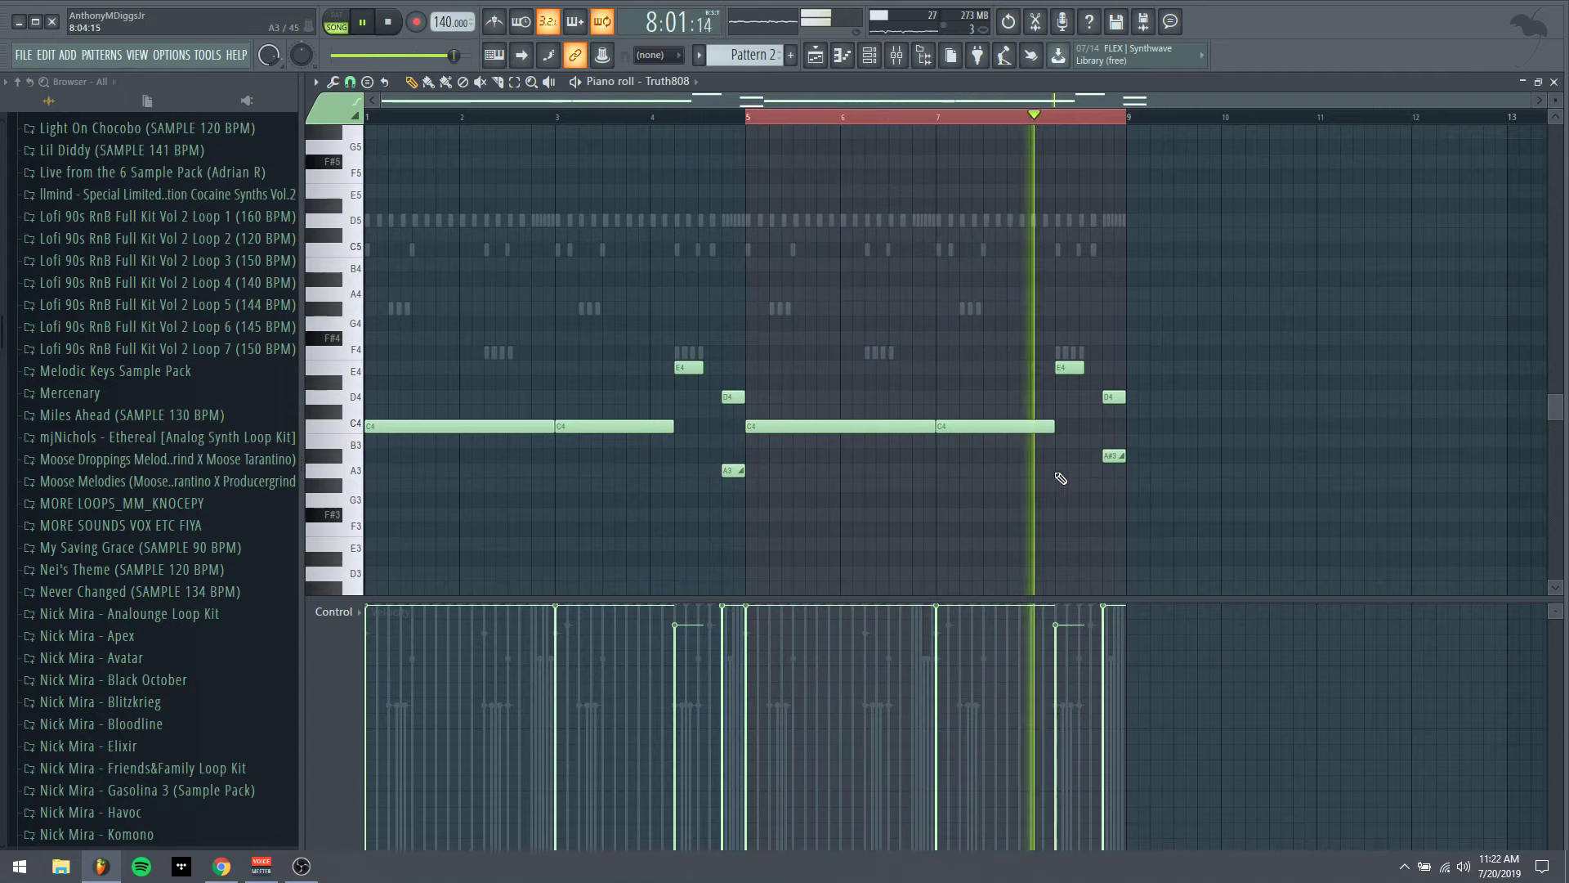
pyautogui.moveTo(1109, 456); pyautogui.dragTo(1114, 471)
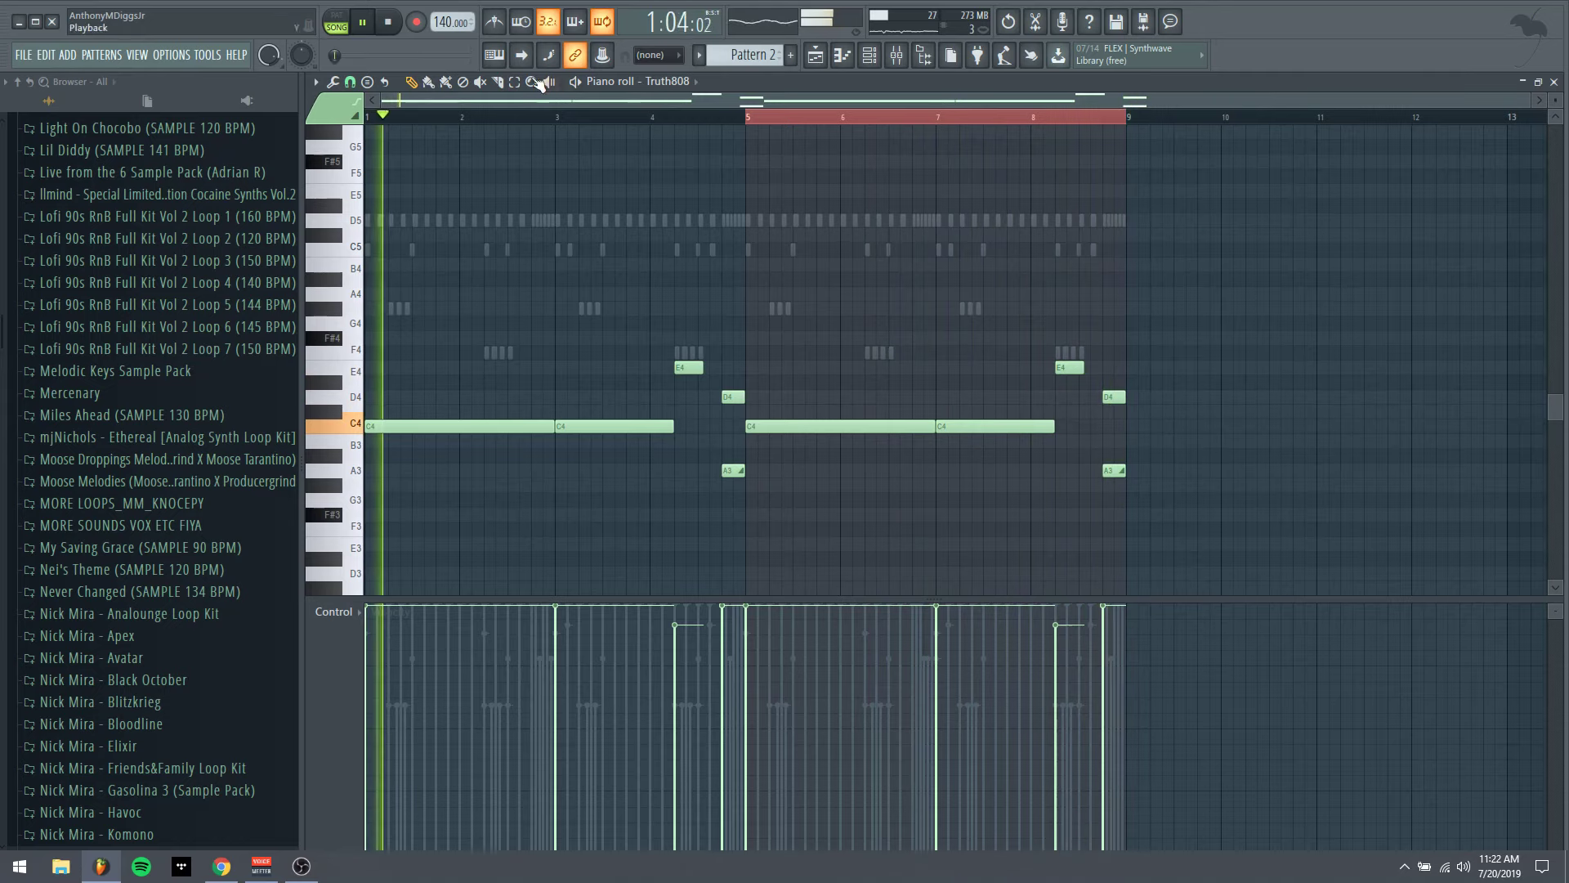
# Transpose all the Truth808 notes, including the slides, down one octave
pyautogui.hotkey('ctrl', 'a')
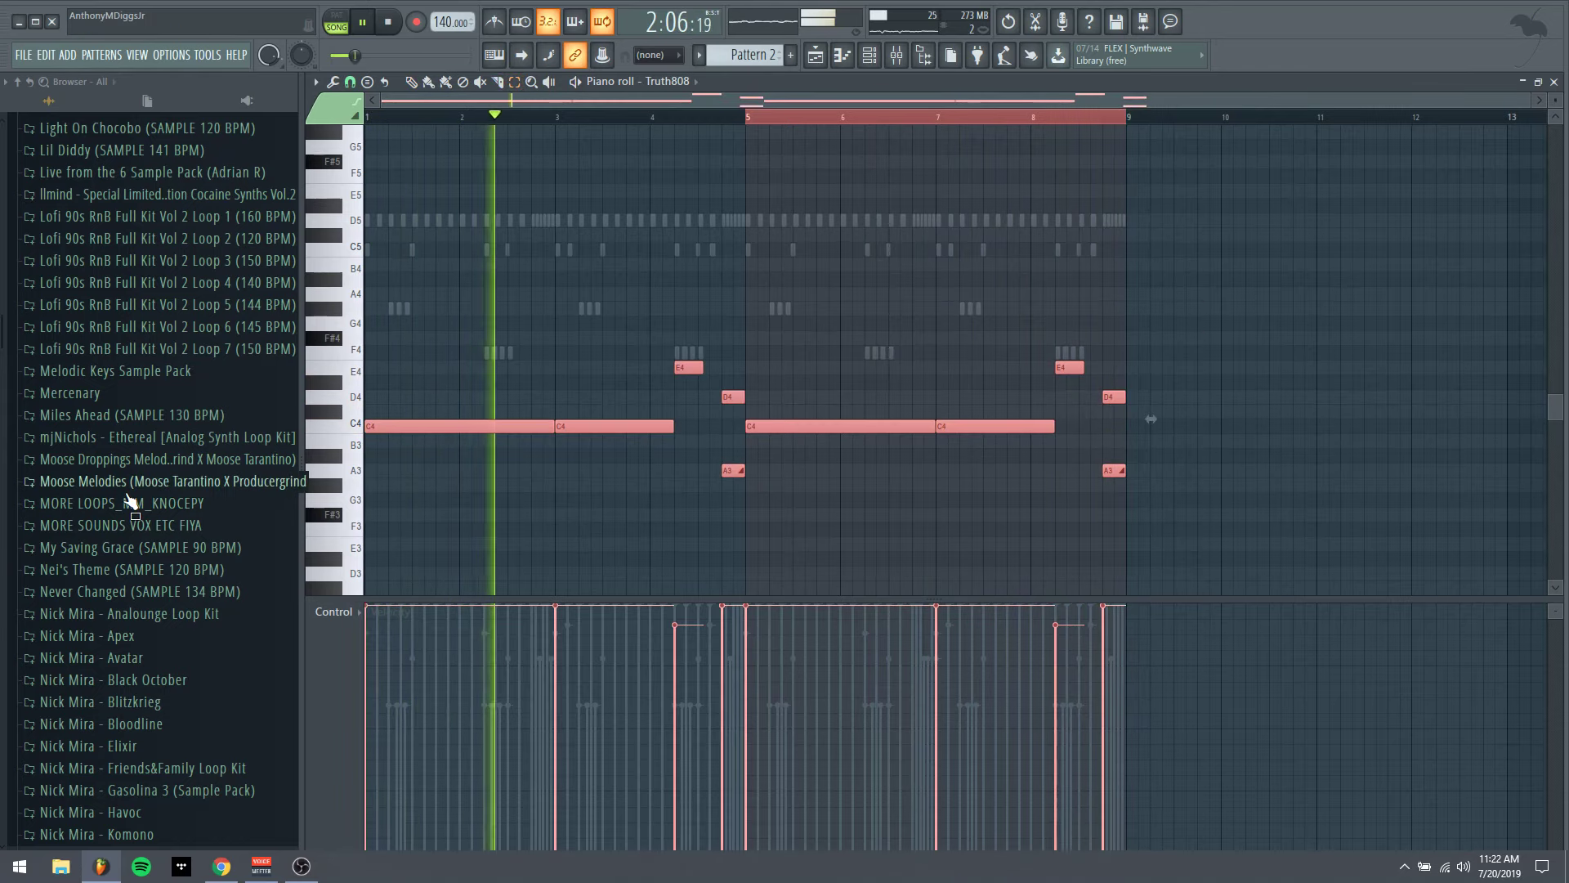
pyautogui.hotkey('ctrl', 'Down')
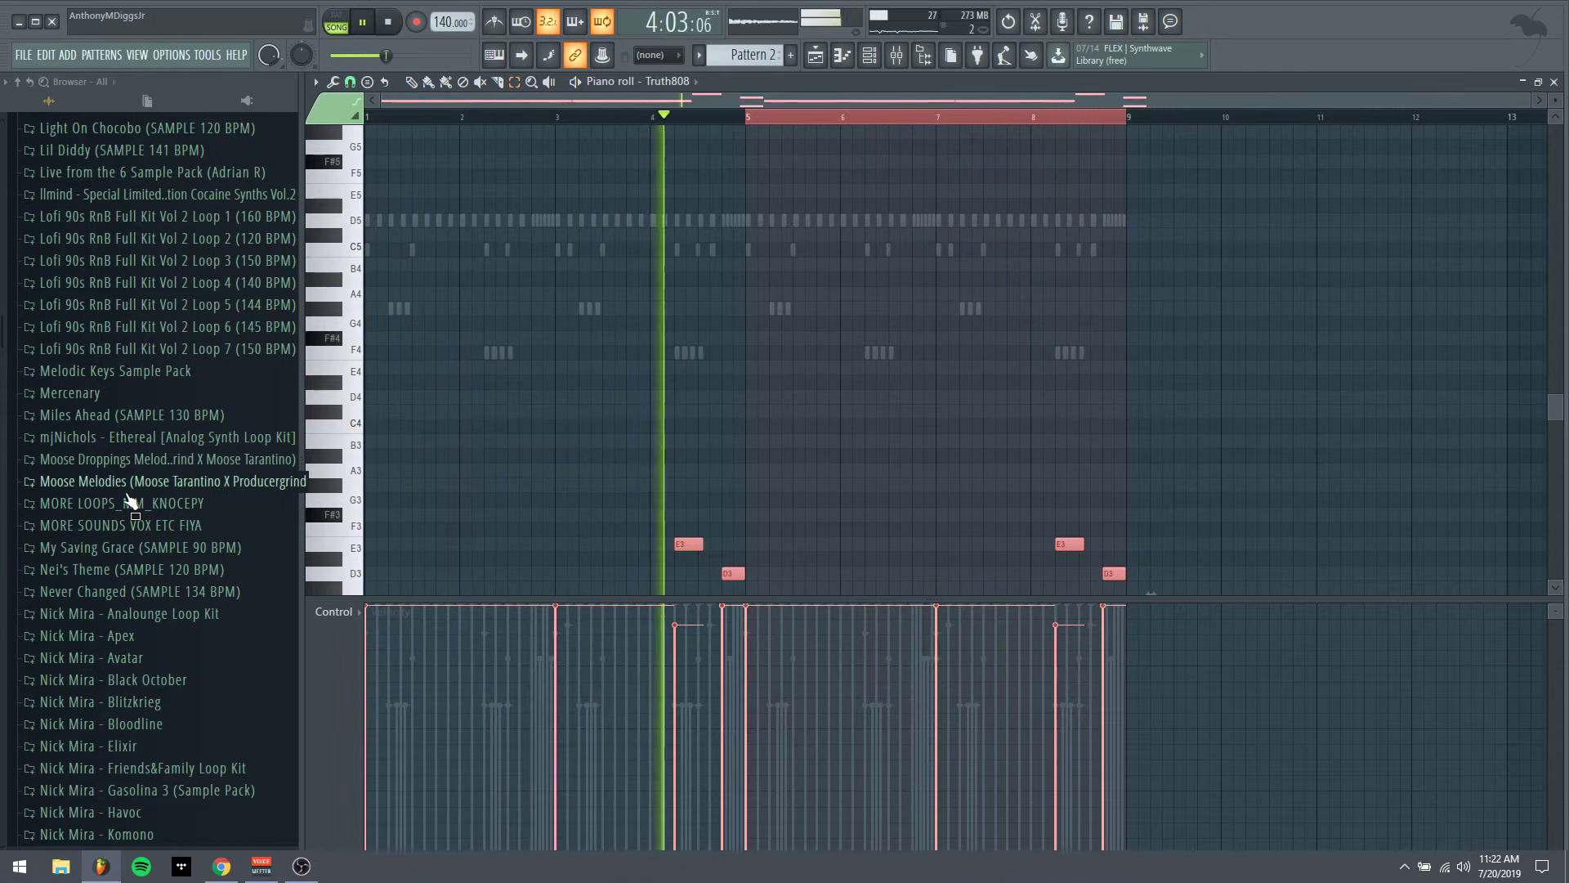
# Transpose the selected Truth808 notes down another octave and adjust the Truth808 track's mixer level
pyautogui.hotkey('ctrl', 'Down')
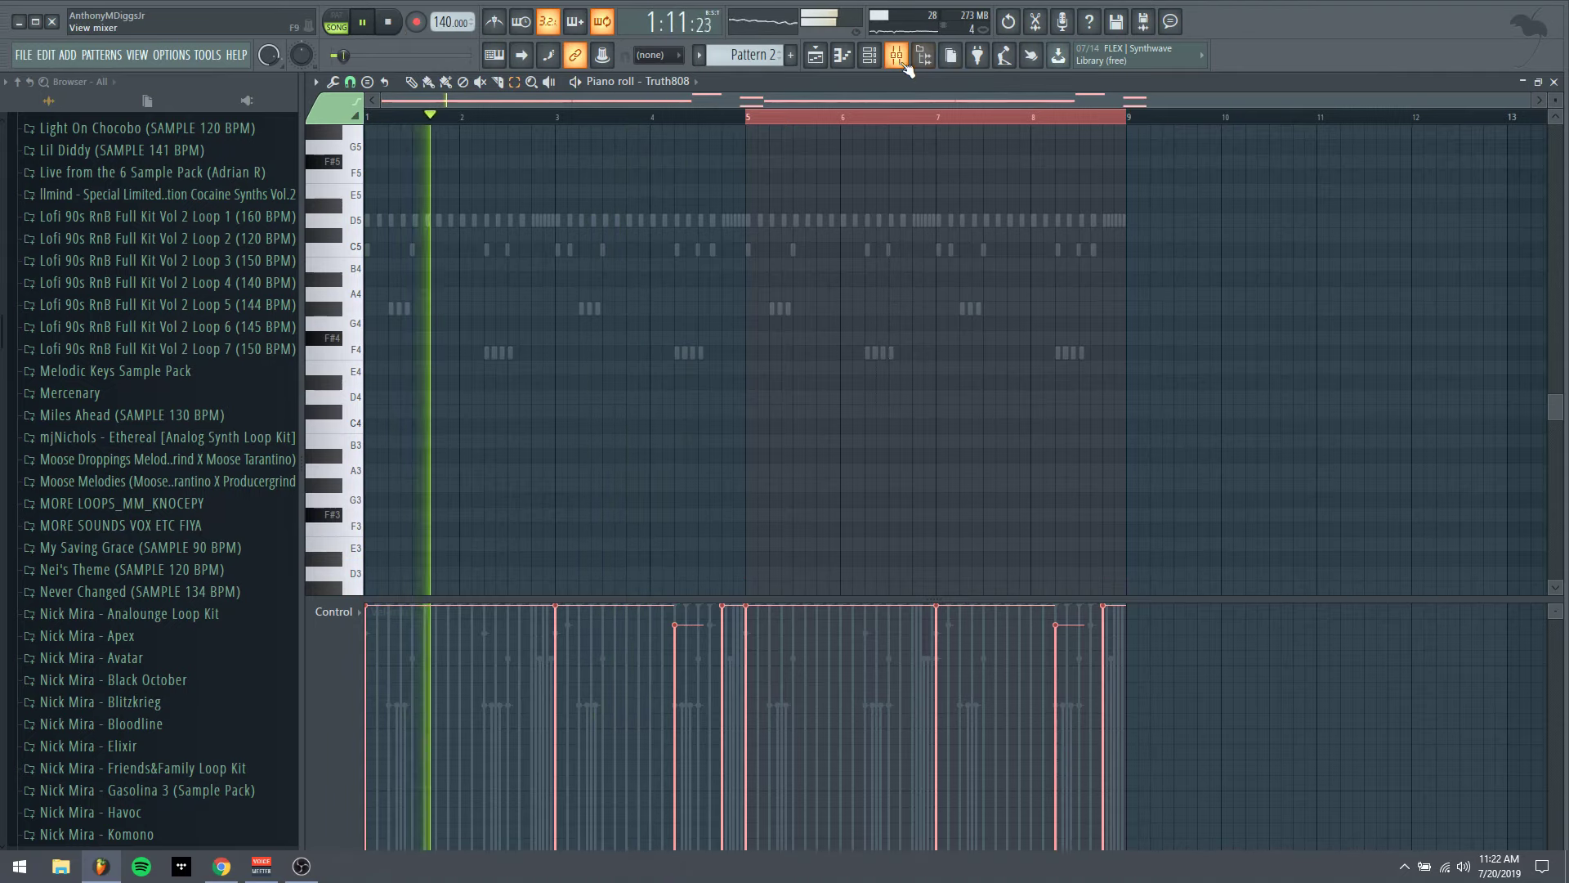
pyautogui.press('F9')
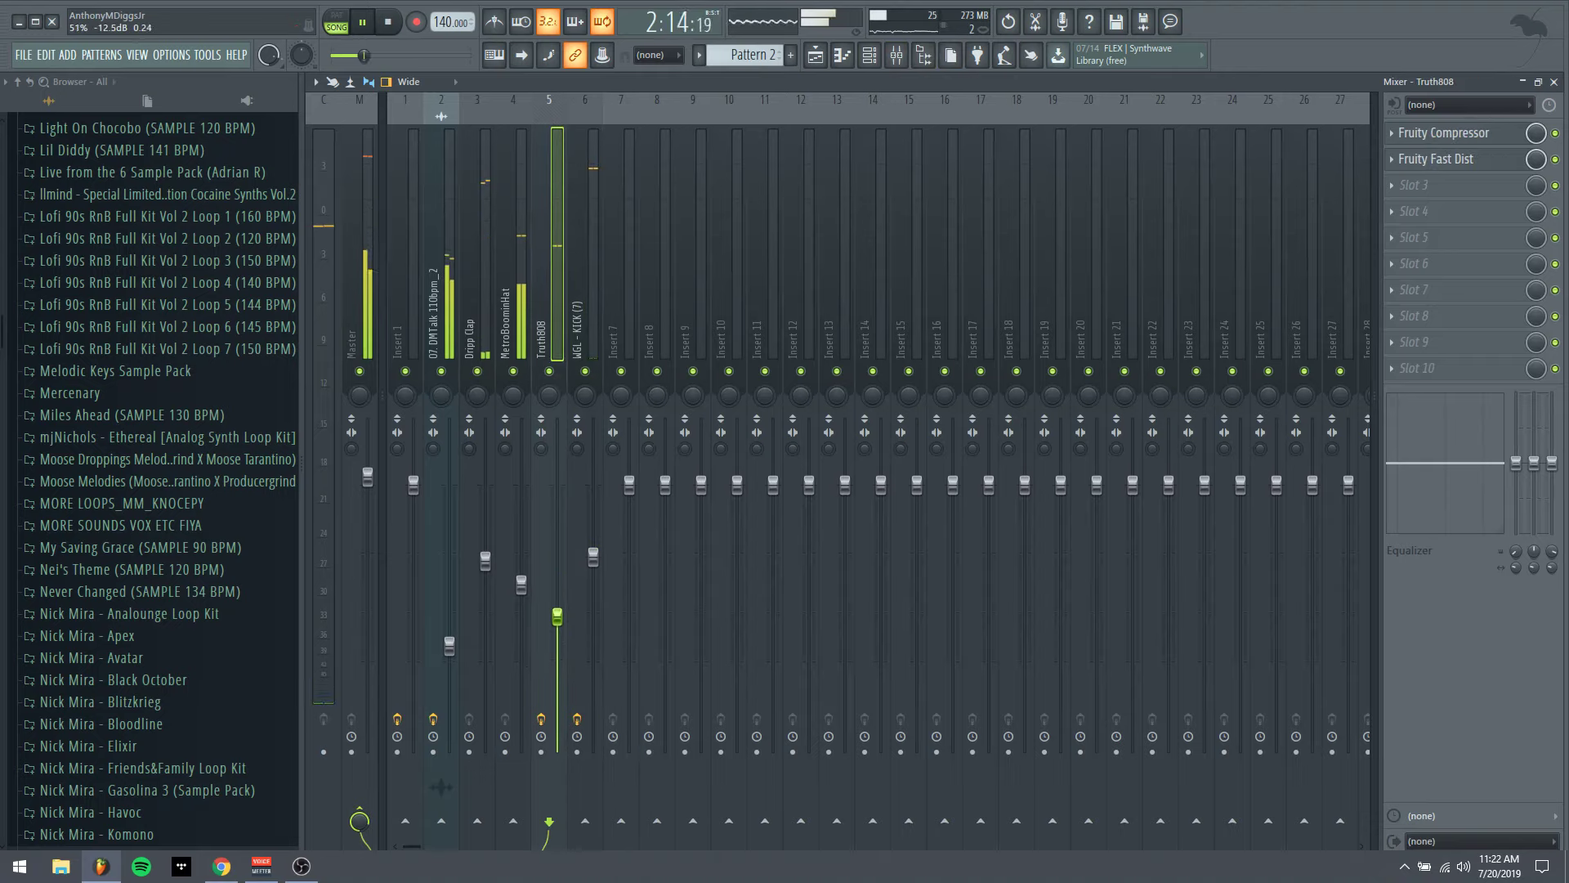
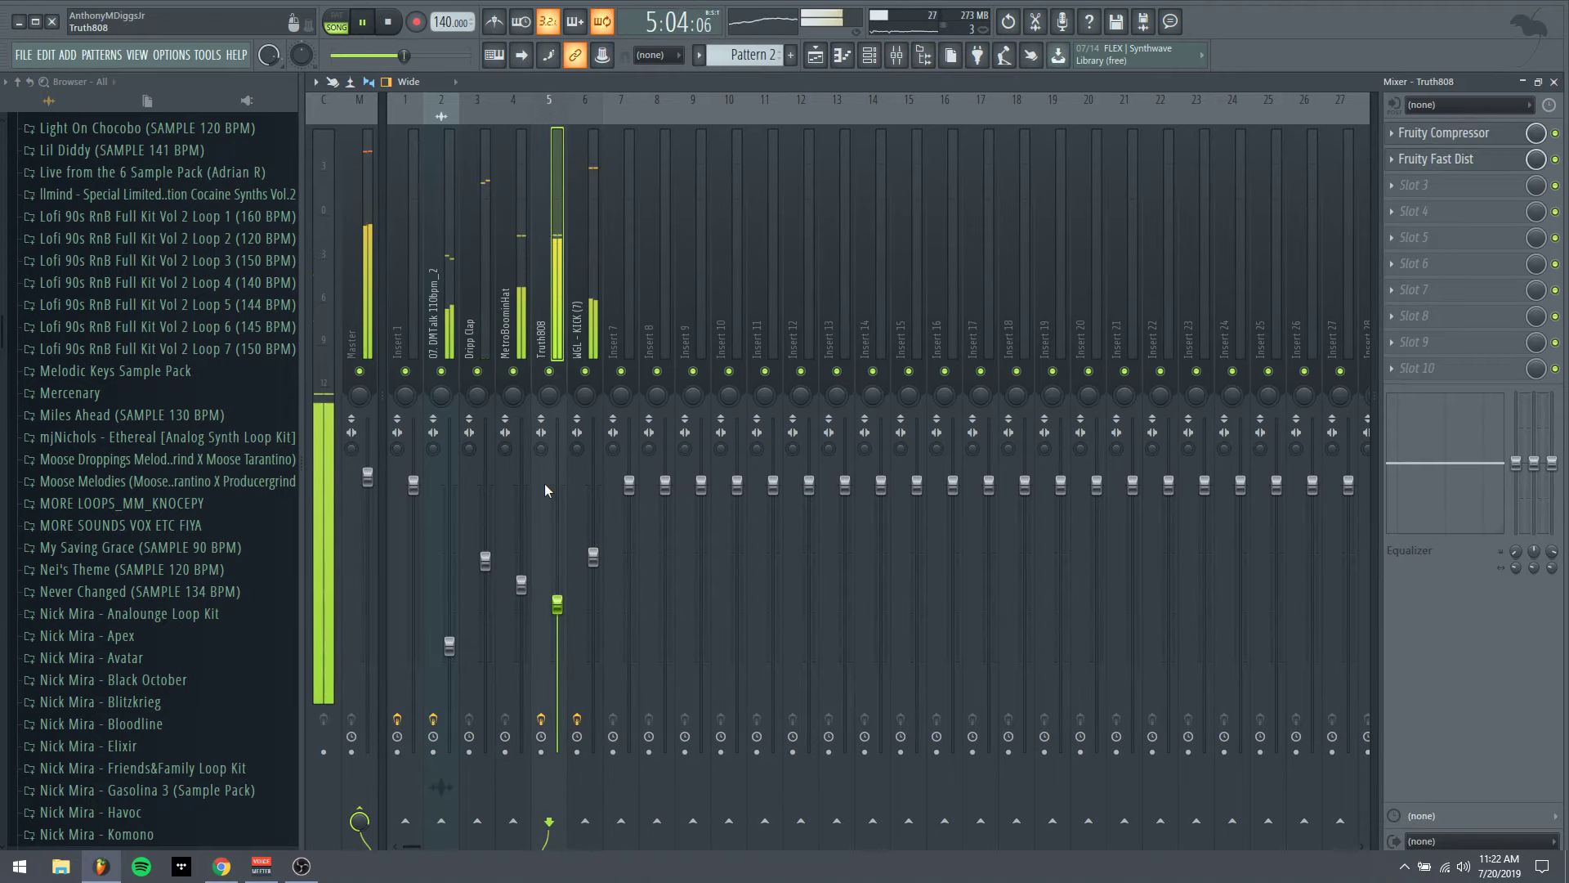
# Delete the low F4 hi-hat notes in bars 2 and 6 of the MetroBoominHat pattern and return to the mixer
pyautogui.click(878, 57)
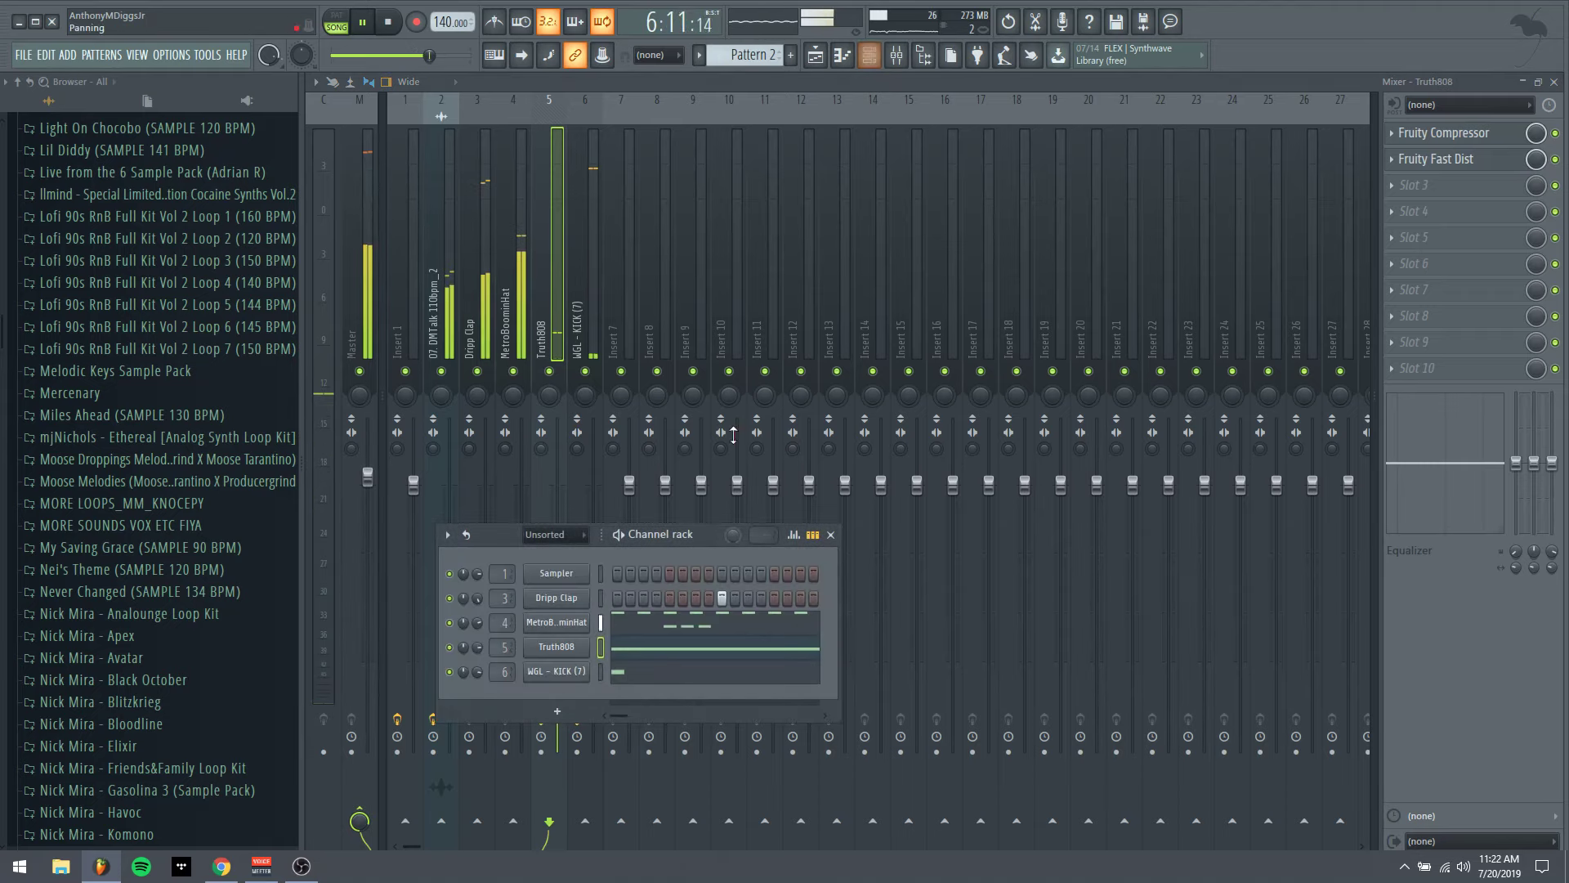
pyautogui.click(669, 632)
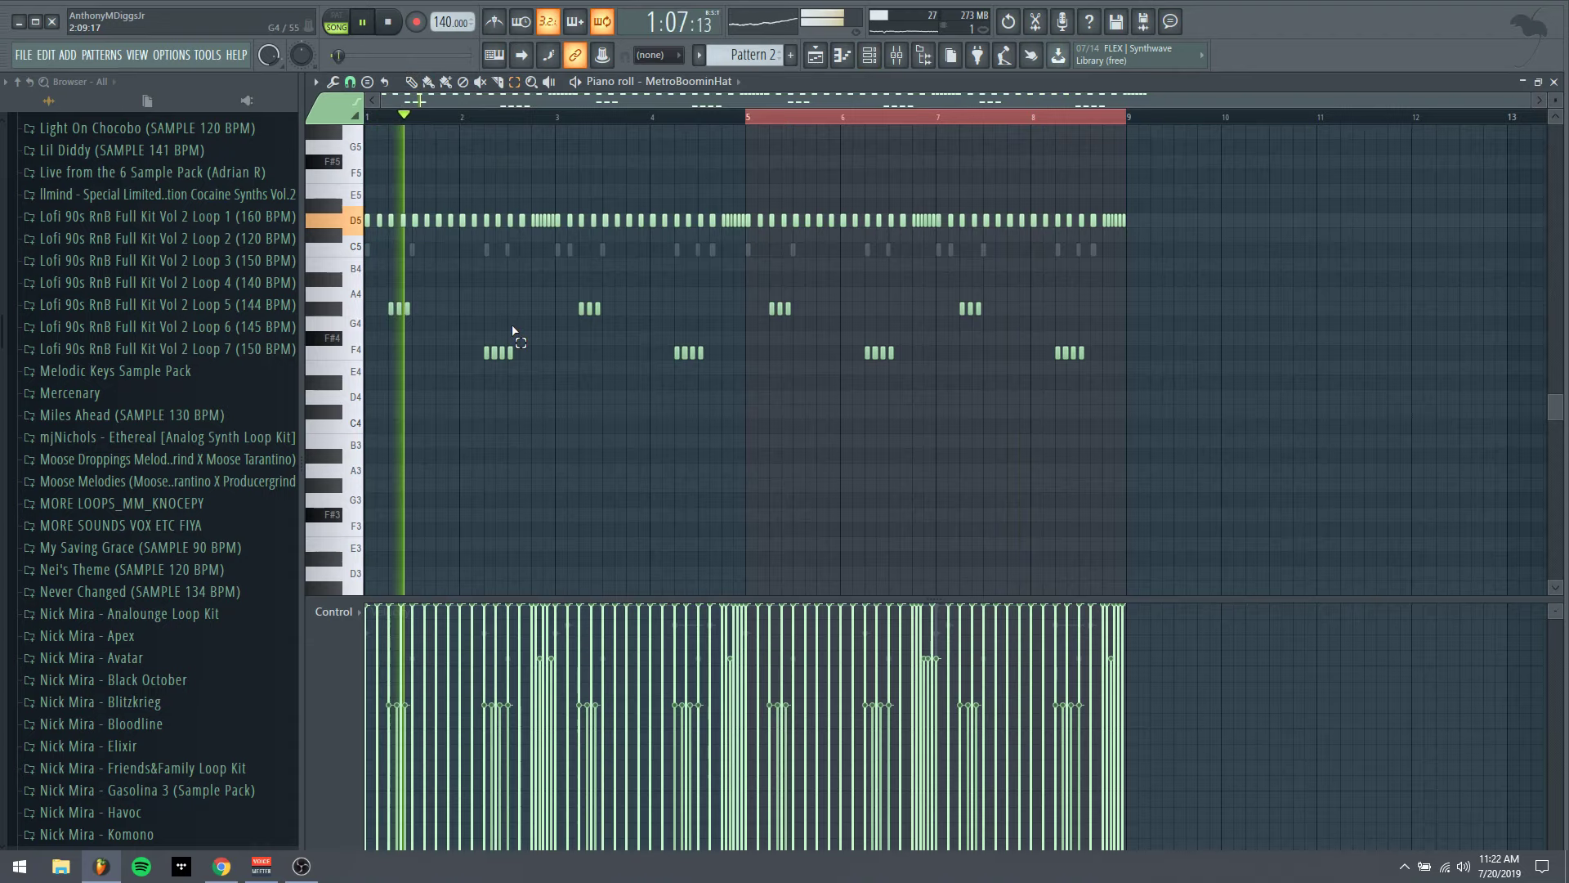
pyautogui.moveTo(515, 354); pyautogui.dragTo(478, 364)
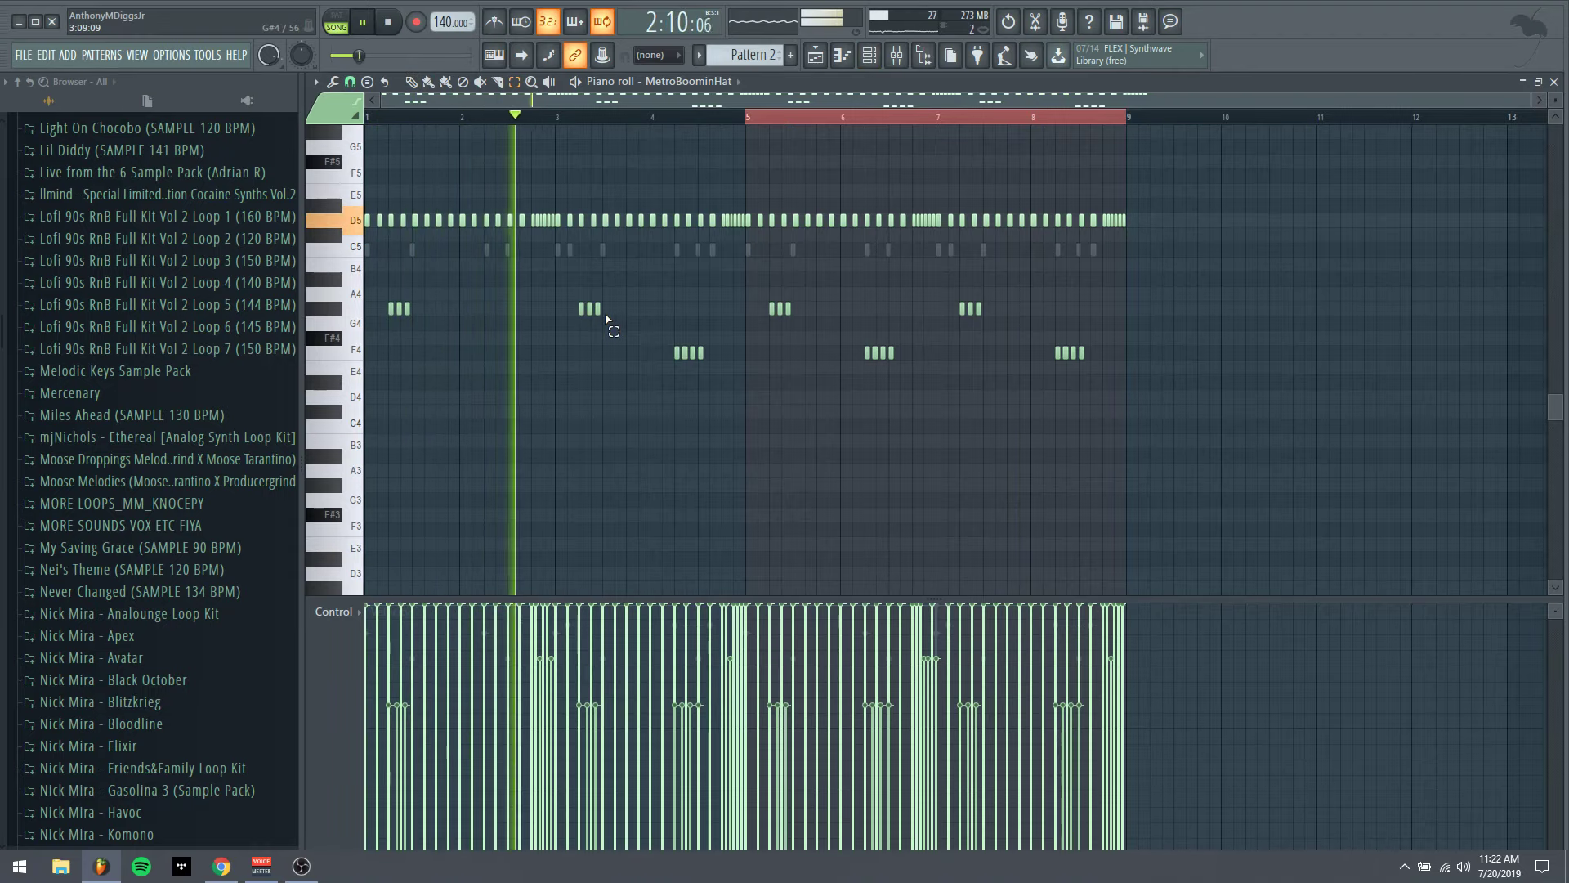
pyautogui.moveTo(711, 348); pyautogui.dragTo(649, 409)
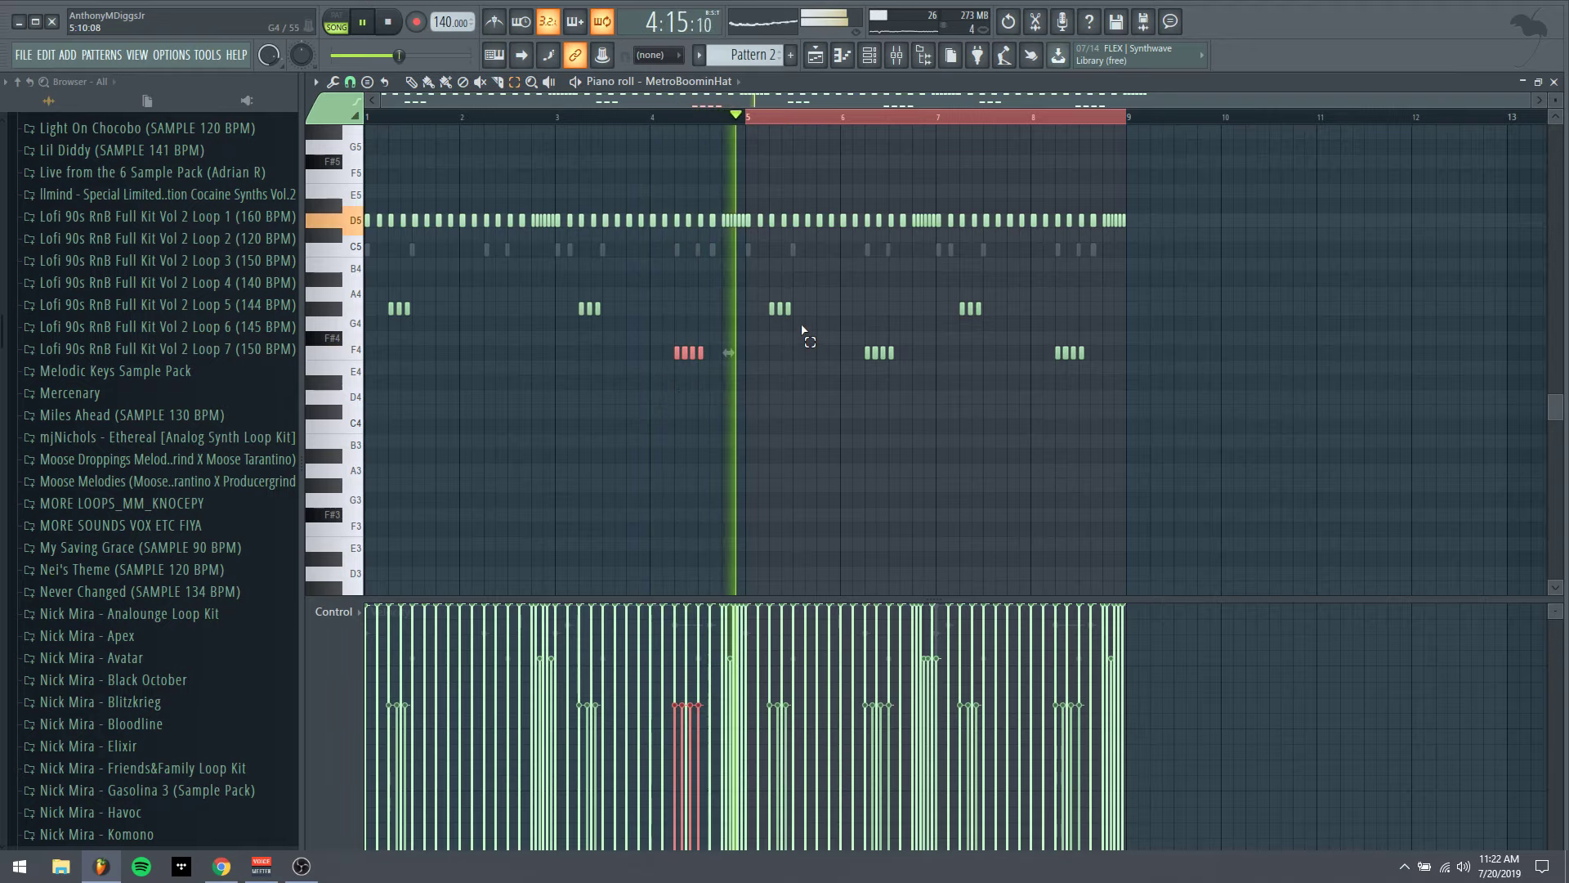
pyautogui.moveTo(911, 344); pyautogui.dragTo(799, 442)
pyautogui.press('Delete')
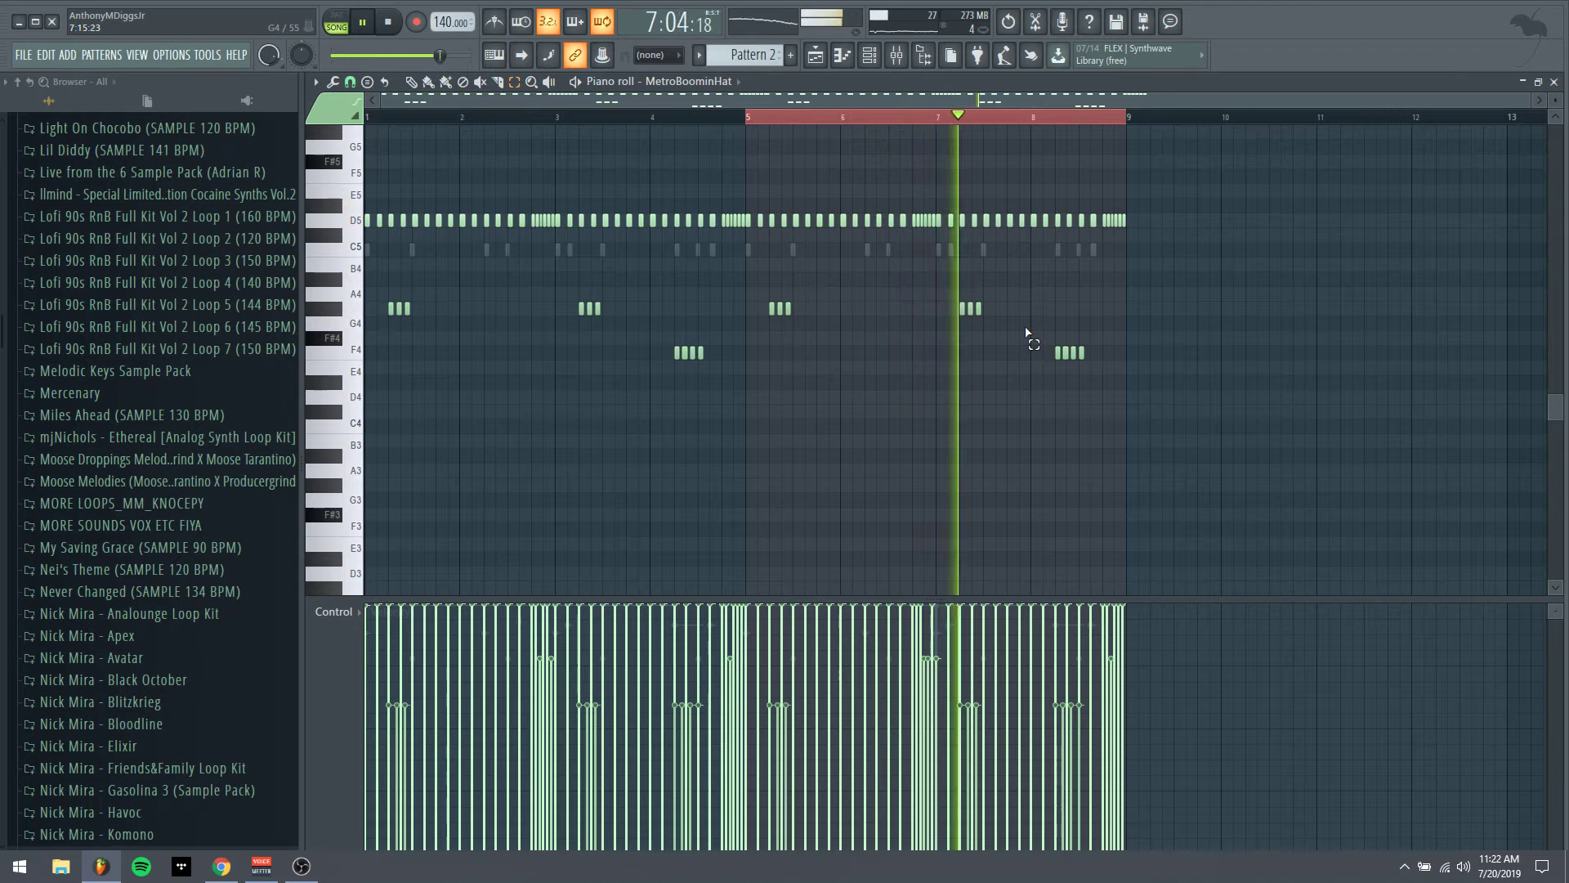
pyautogui.moveTo(1086, 326); pyautogui.dragTo(1036, 402)
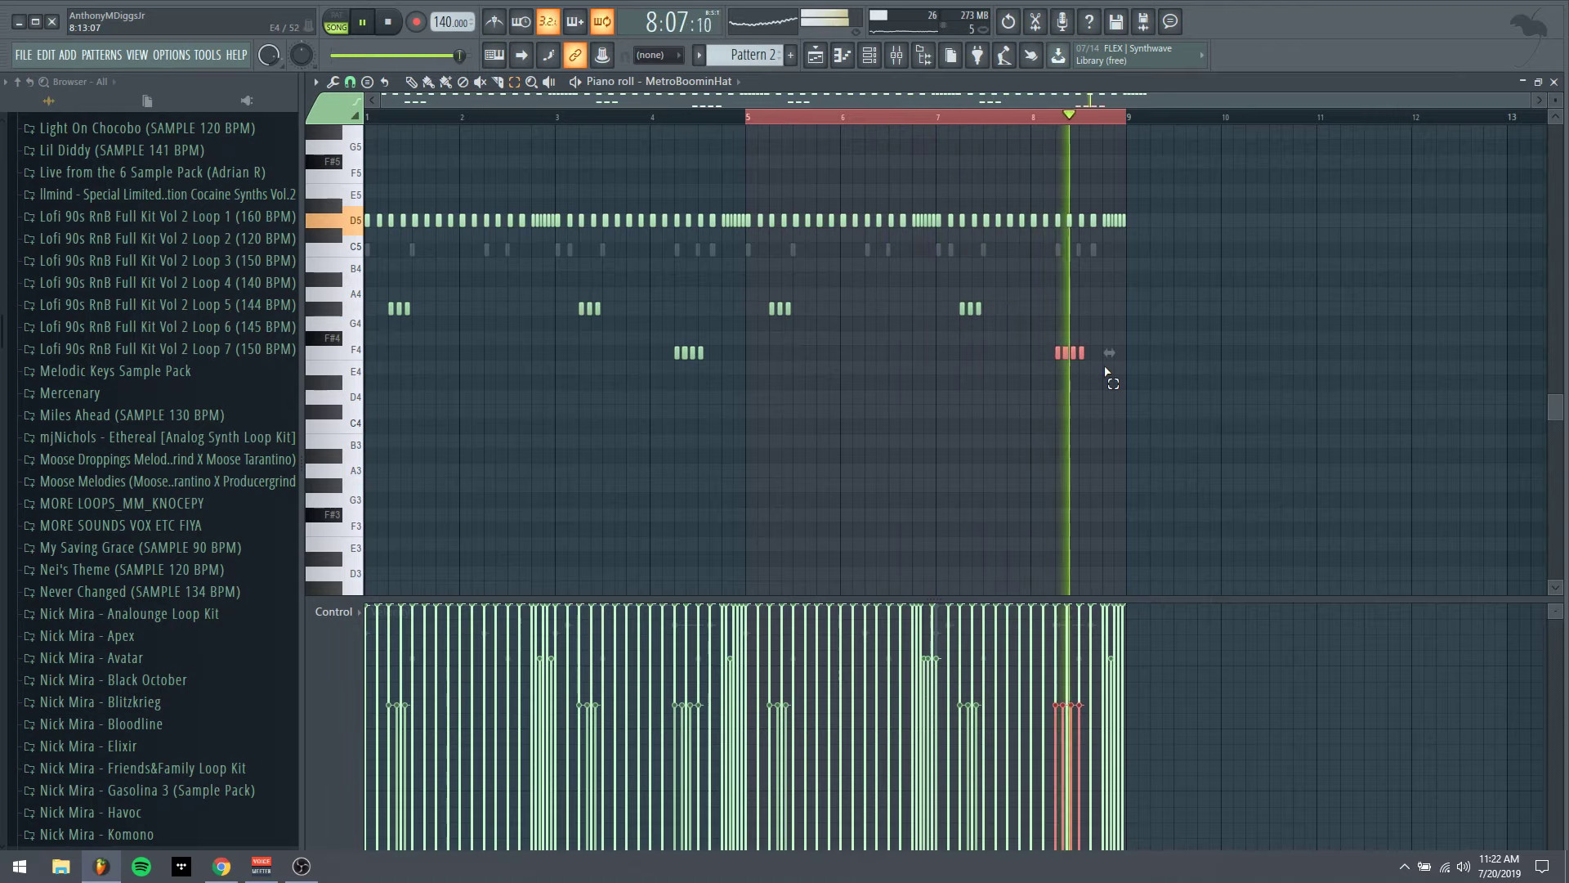
pyautogui.click(1556, 83)
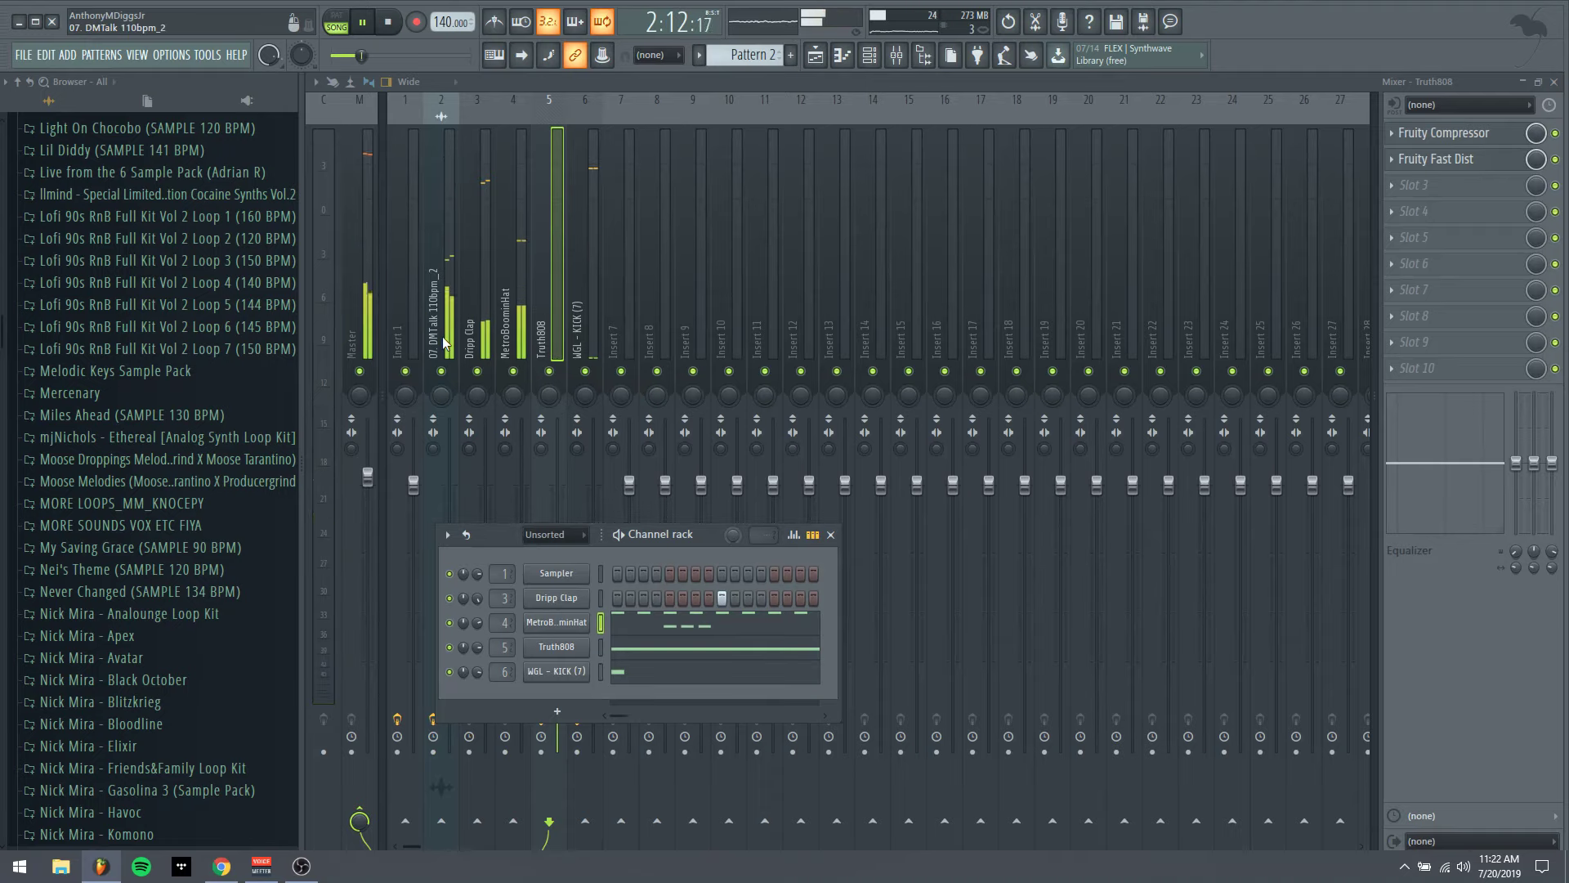
pyautogui.press('F6')
# Lower the MetroBoominHat and Dripp Clap mixer levels slightly and bring down the Master volume
pyautogui.click(527, 407)
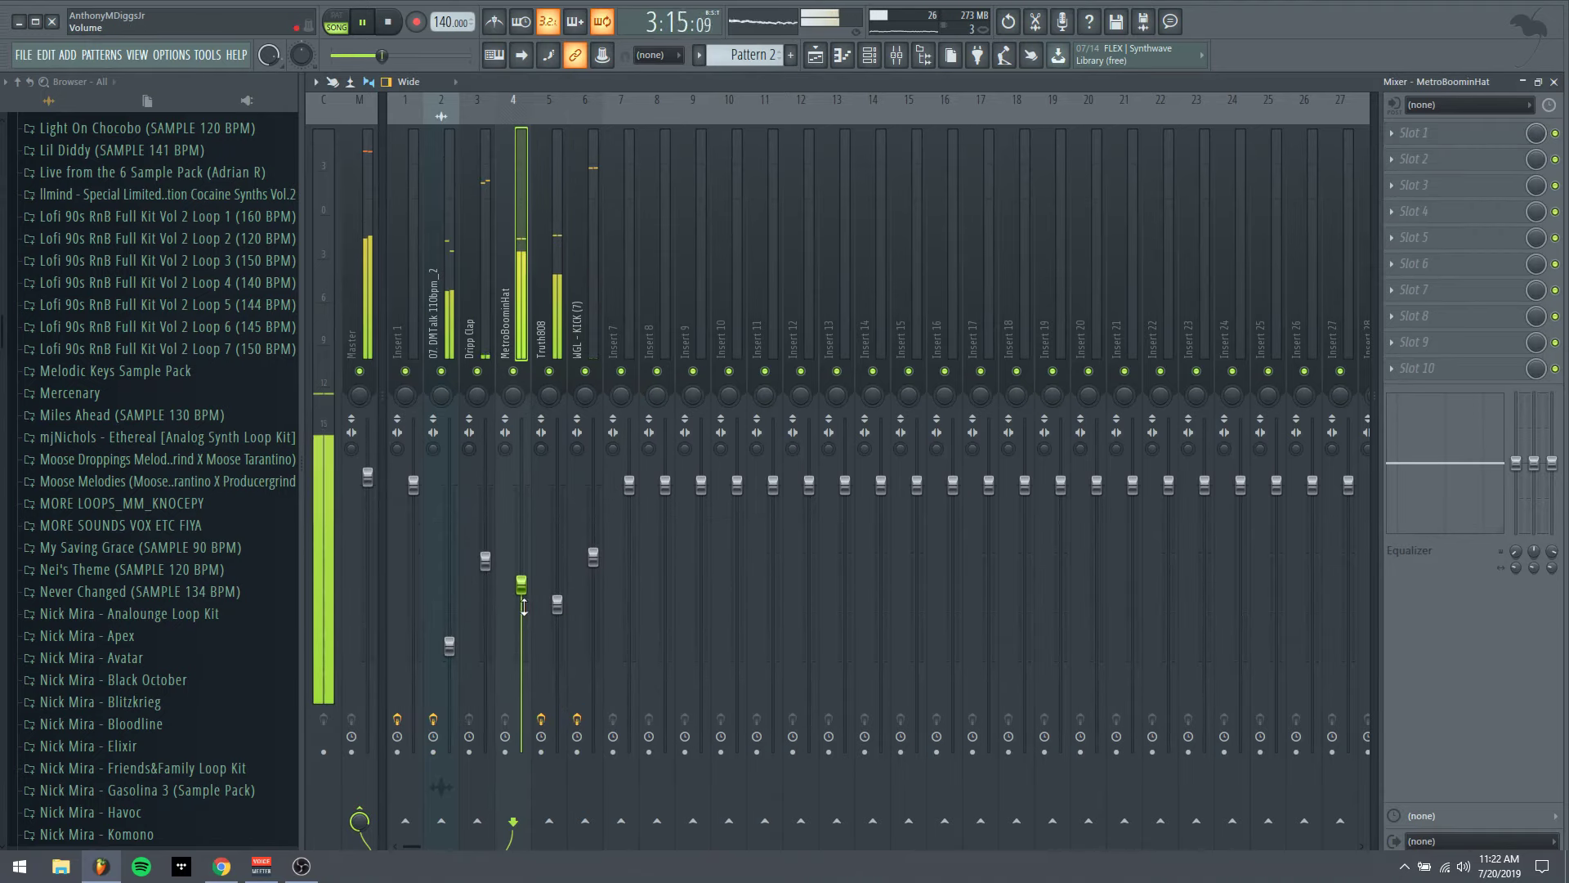
pyautogui.moveTo(486, 561); pyautogui.dragTo(486, 565)
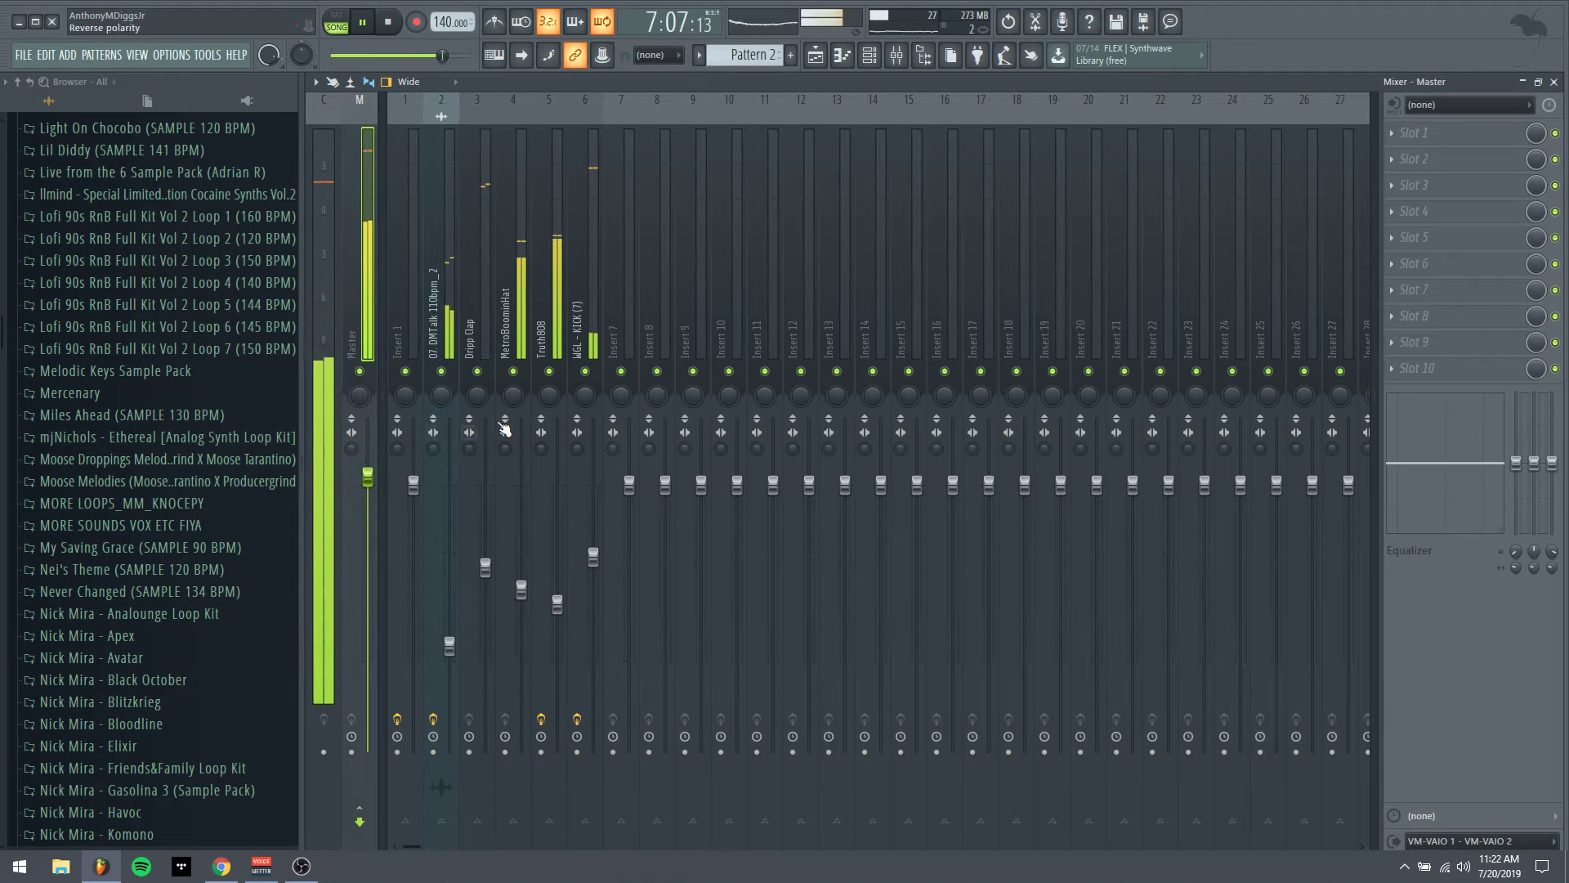
pyautogui.click(1404, 139)
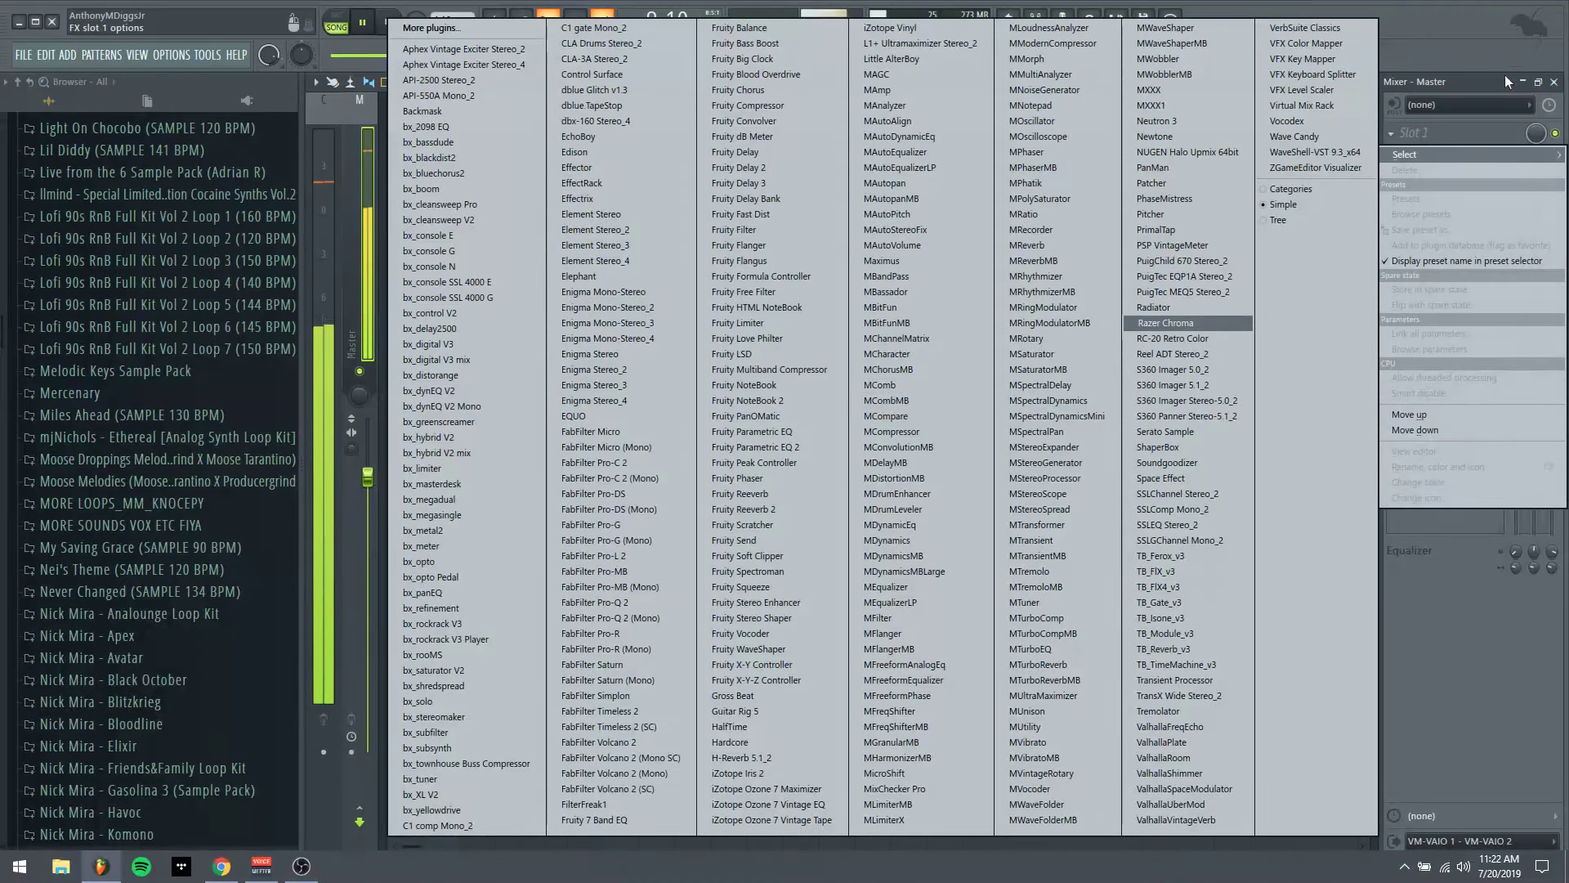
pyautogui.click(340, 372)
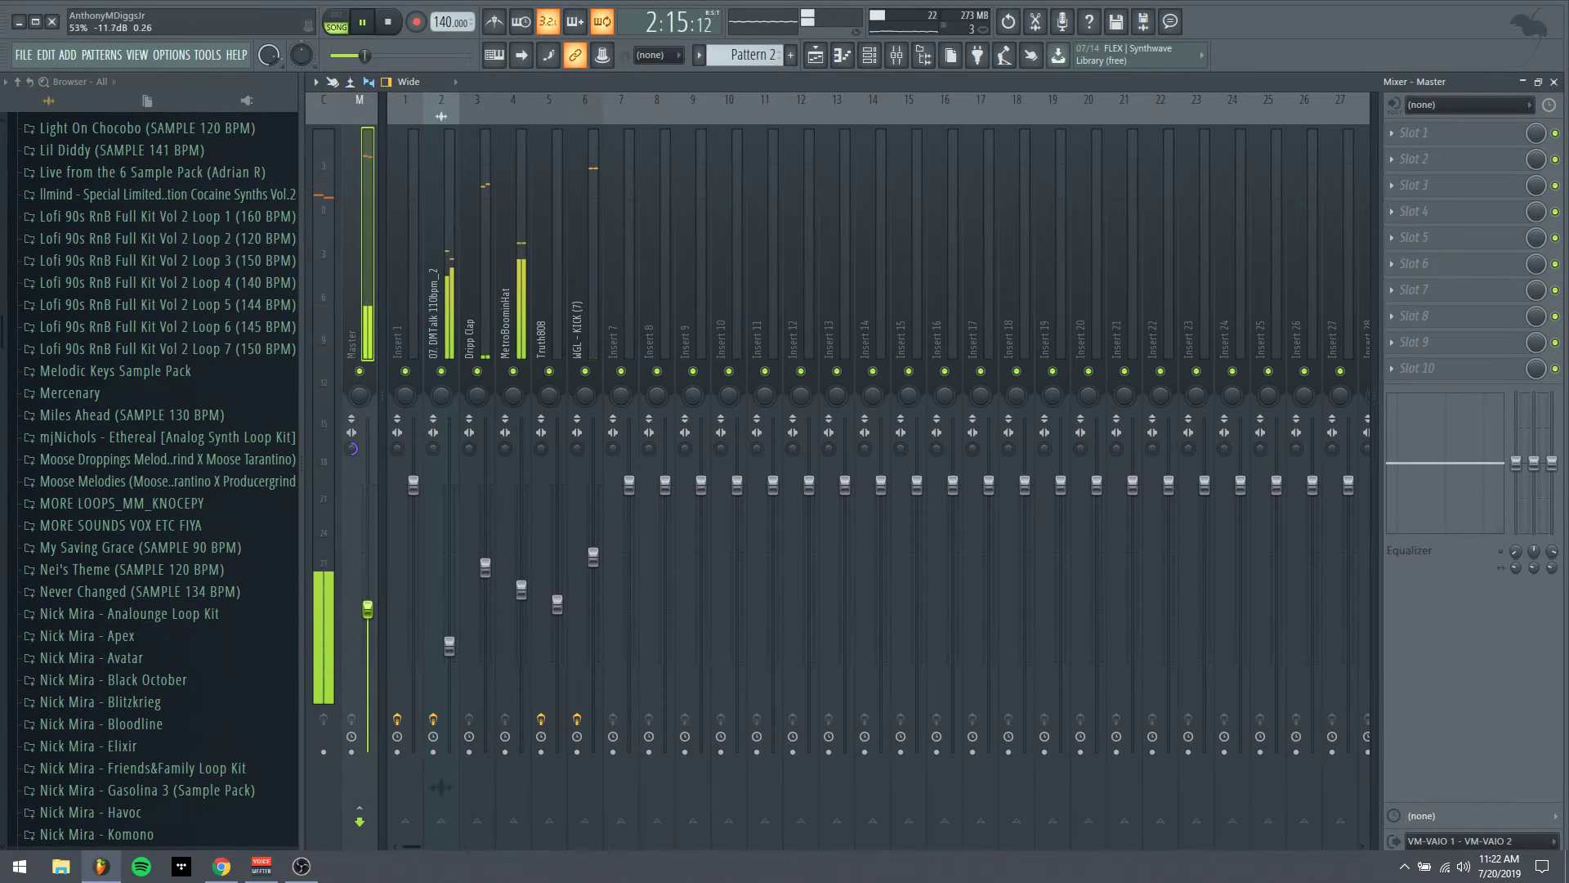
pyautogui.moveTo(367, 609); pyautogui.dragTo(368, 535)
# Lower Dripp Clap to about -12.5 dB, reduce the MetroBoominHat and WGL - KICK (7) levels, and slightly raise the 07. DMTalk 110bpm_2 track
pyautogui.moveTo(487, 579); pyautogui.dragTo(485, 619)
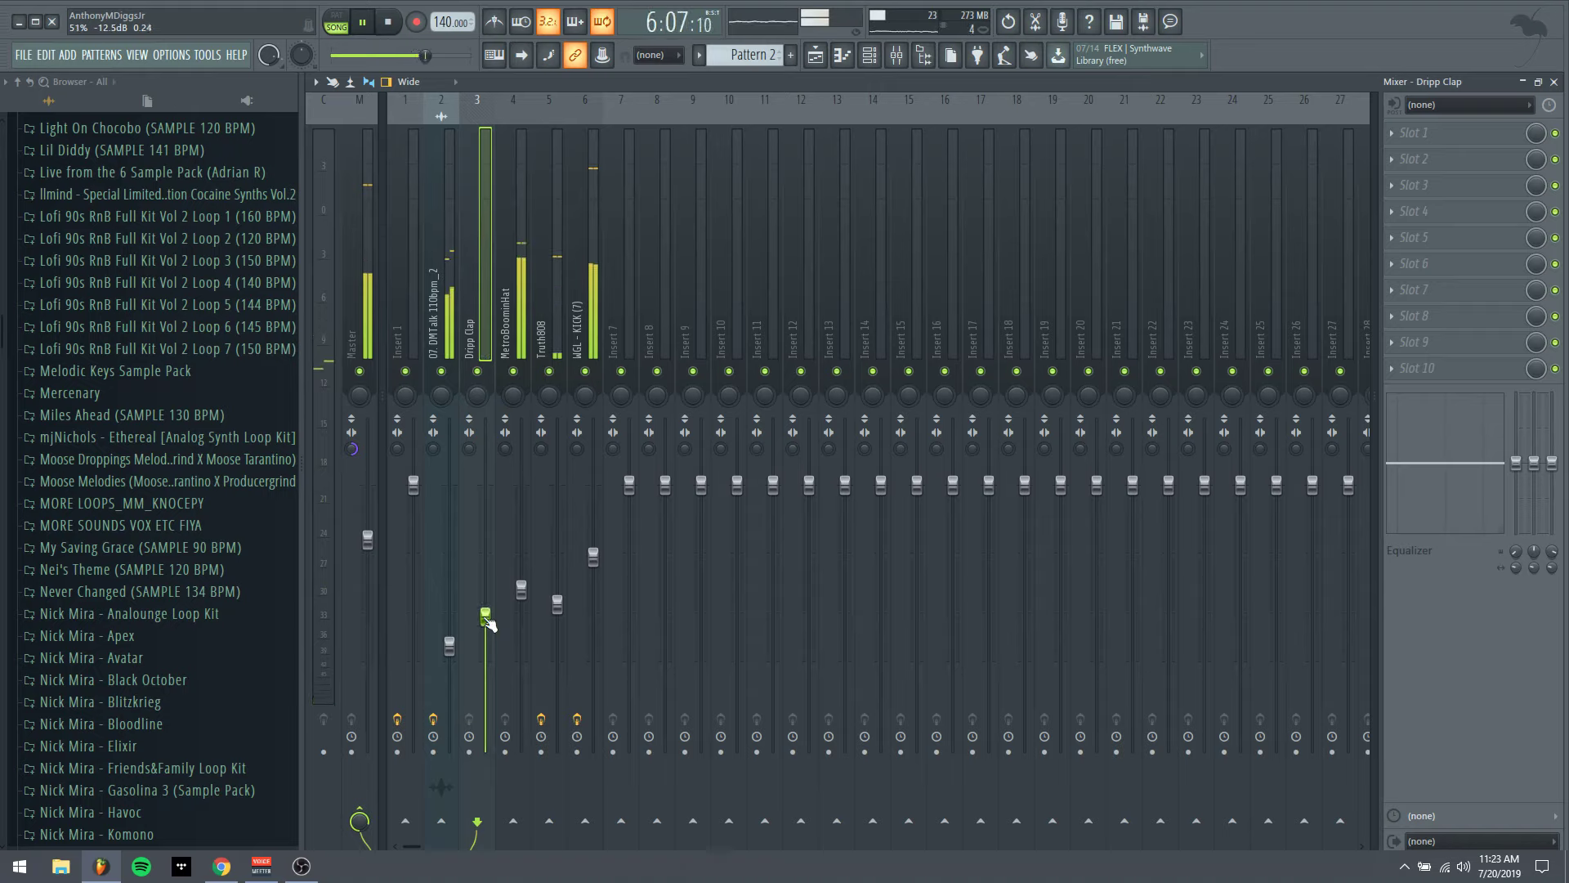
pyautogui.moveTo(594, 556); pyautogui.dragTo(593, 597)
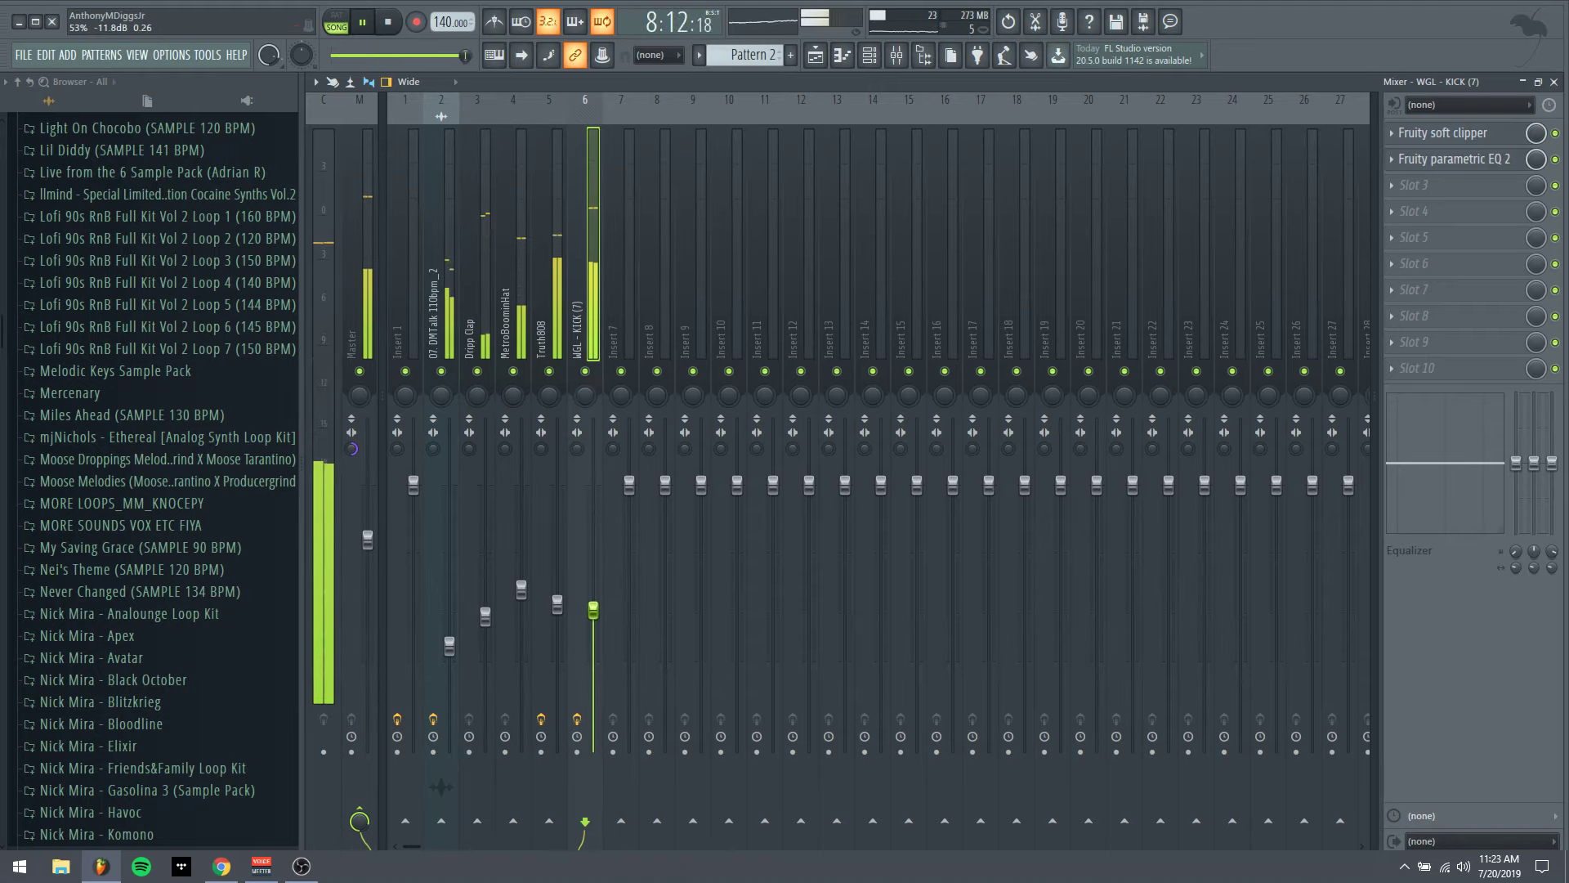
pyautogui.moveTo(593, 609); pyautogui.dragTo(448, 643)
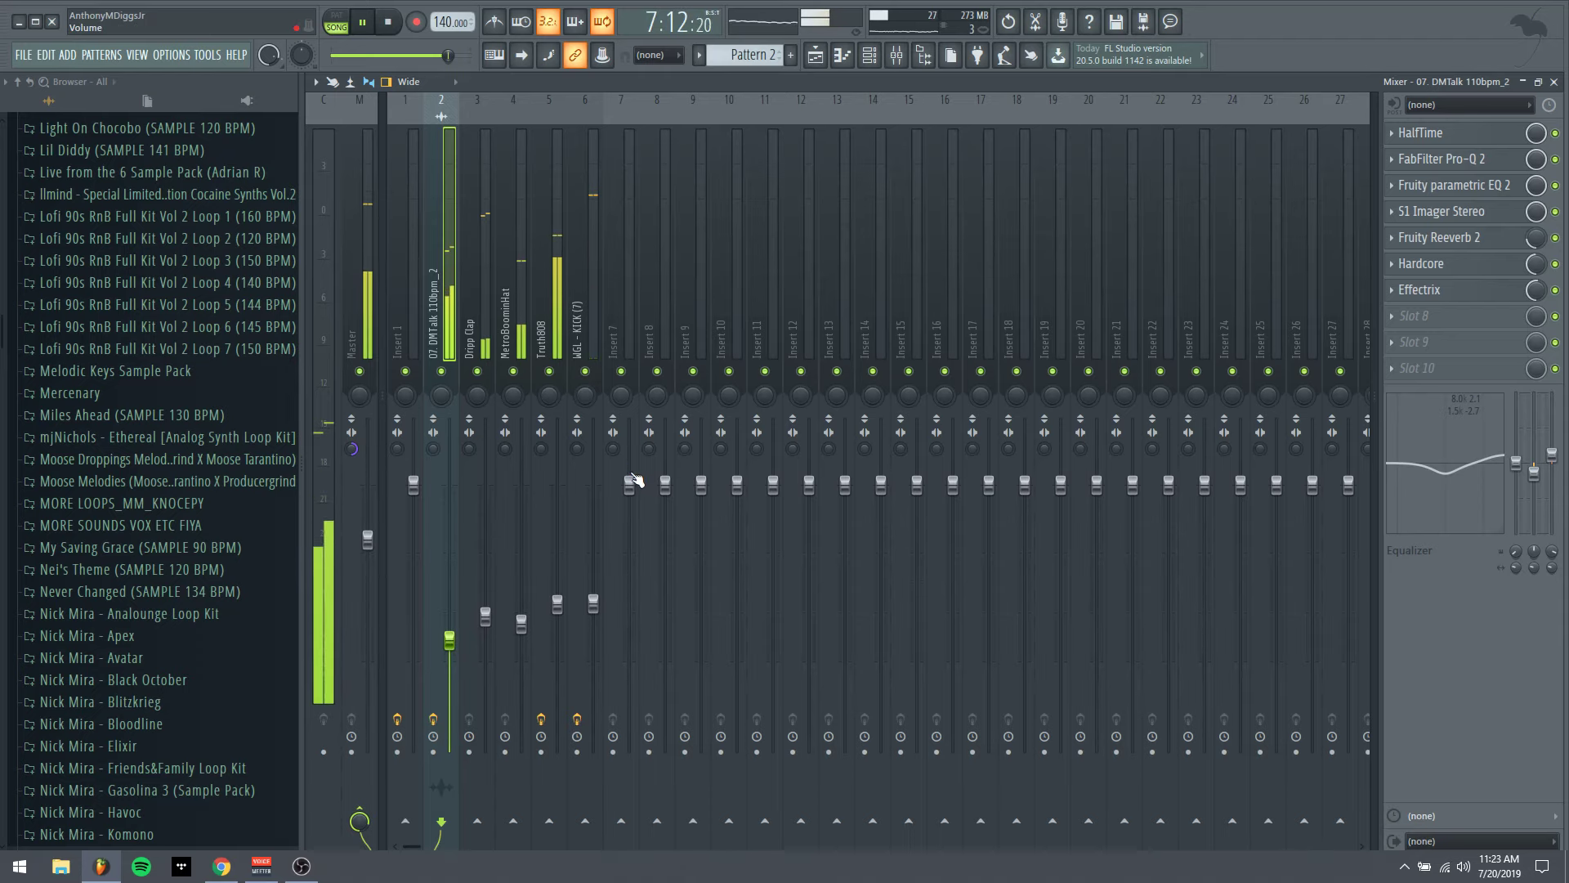
# Load FabFilter Pro-Q 2 into the Master track's first effect slot and check its presets
pyautogui.click(386, 356)
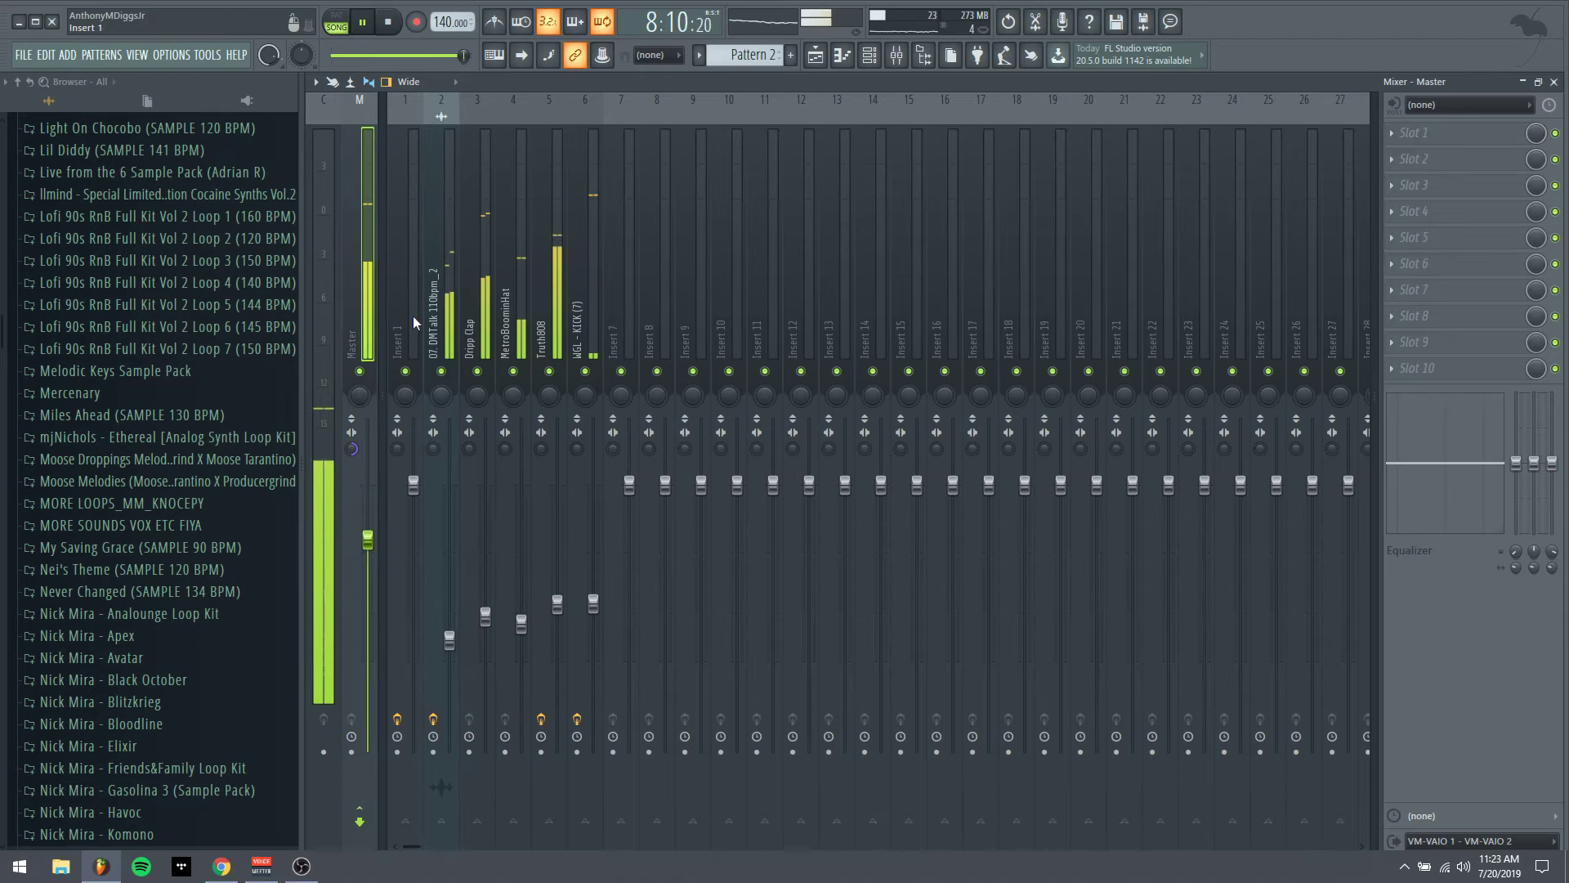
pyautogui.click(1389, 135)
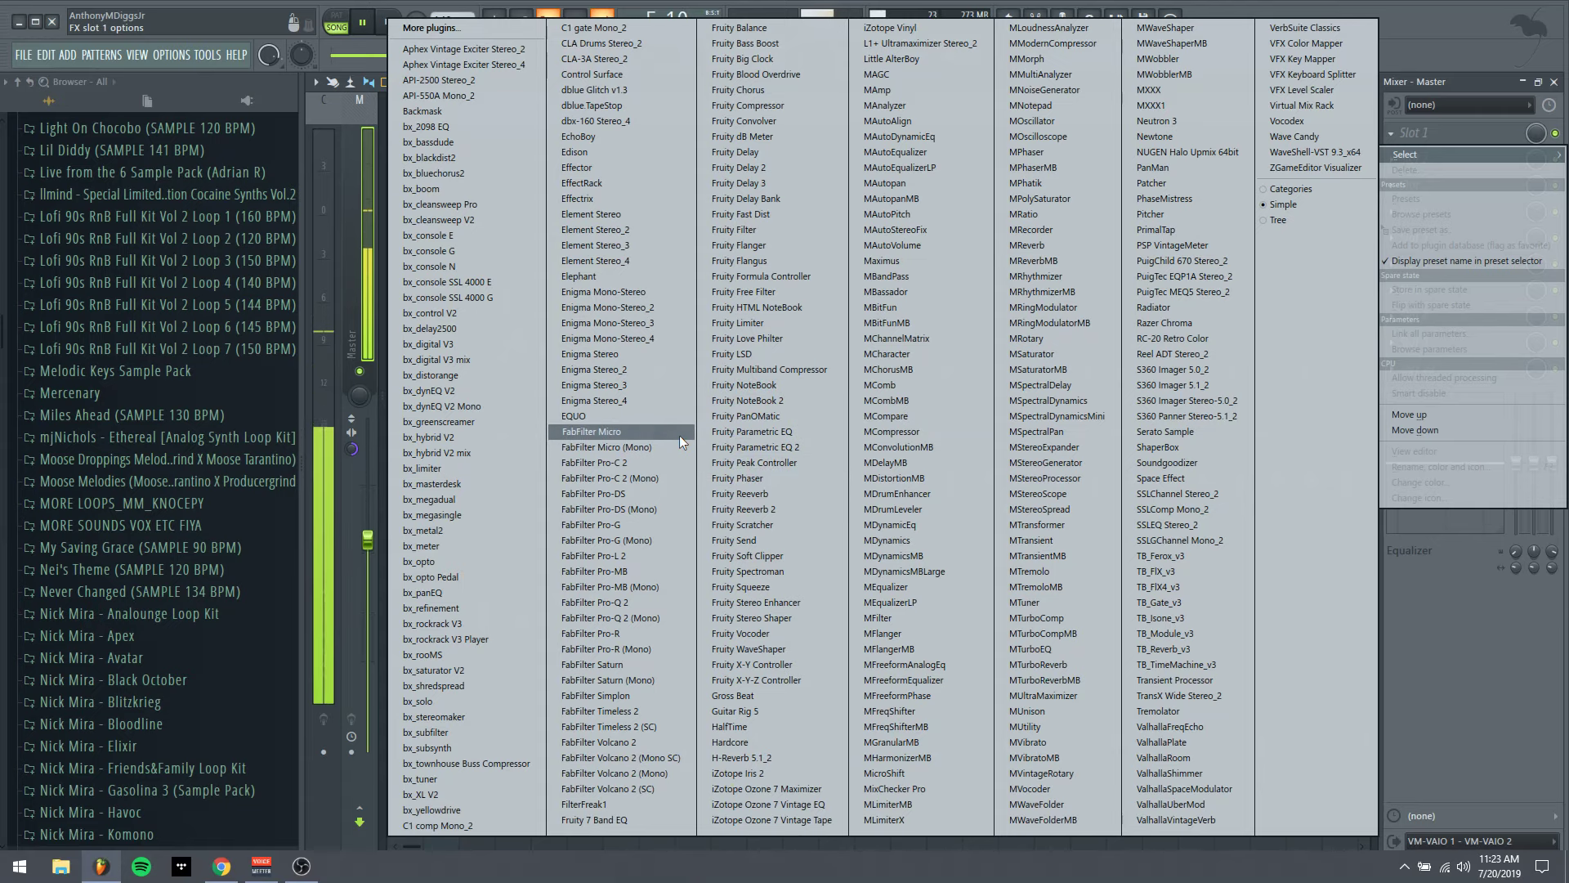
pyautogui.click(628, 603)
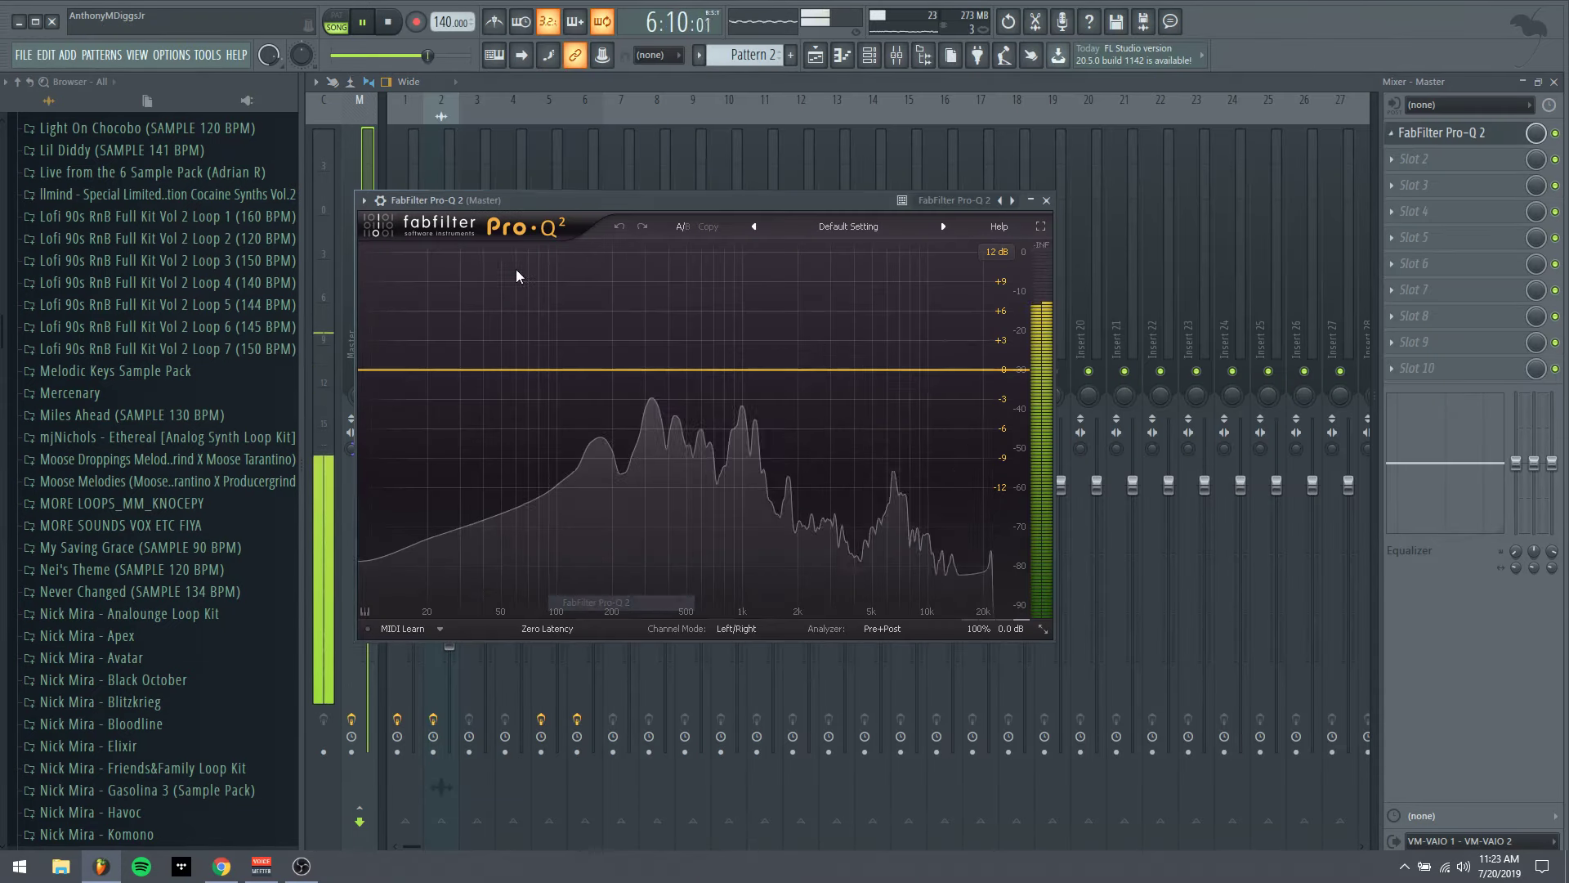
pyautogui.click(364, 201)
pyautogui.moveTo(379, 263)
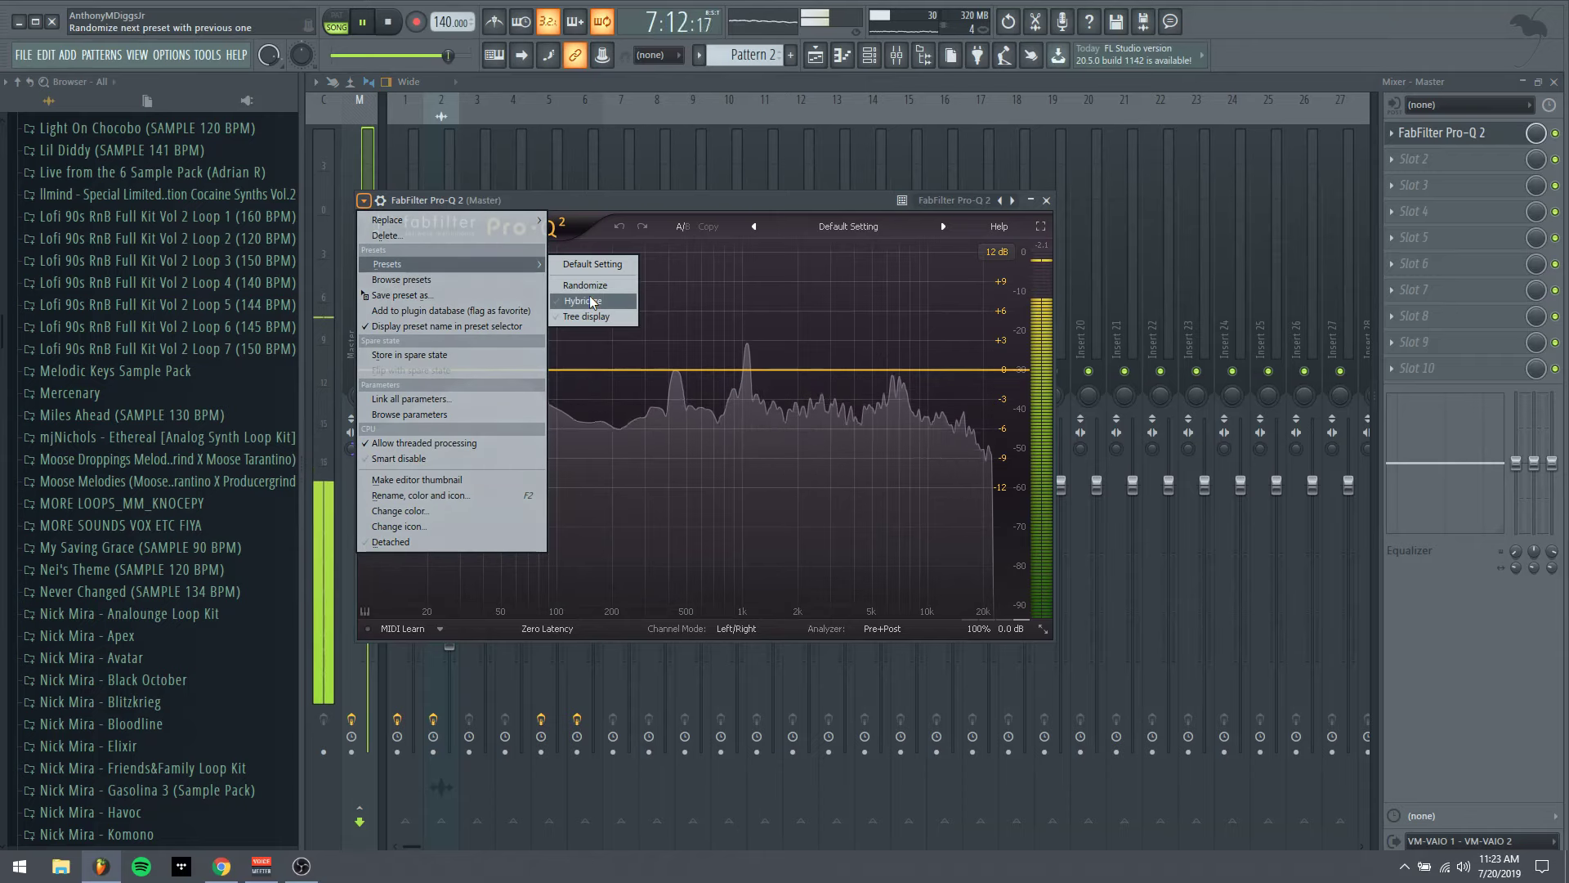
pyautogui.click(682, 194)
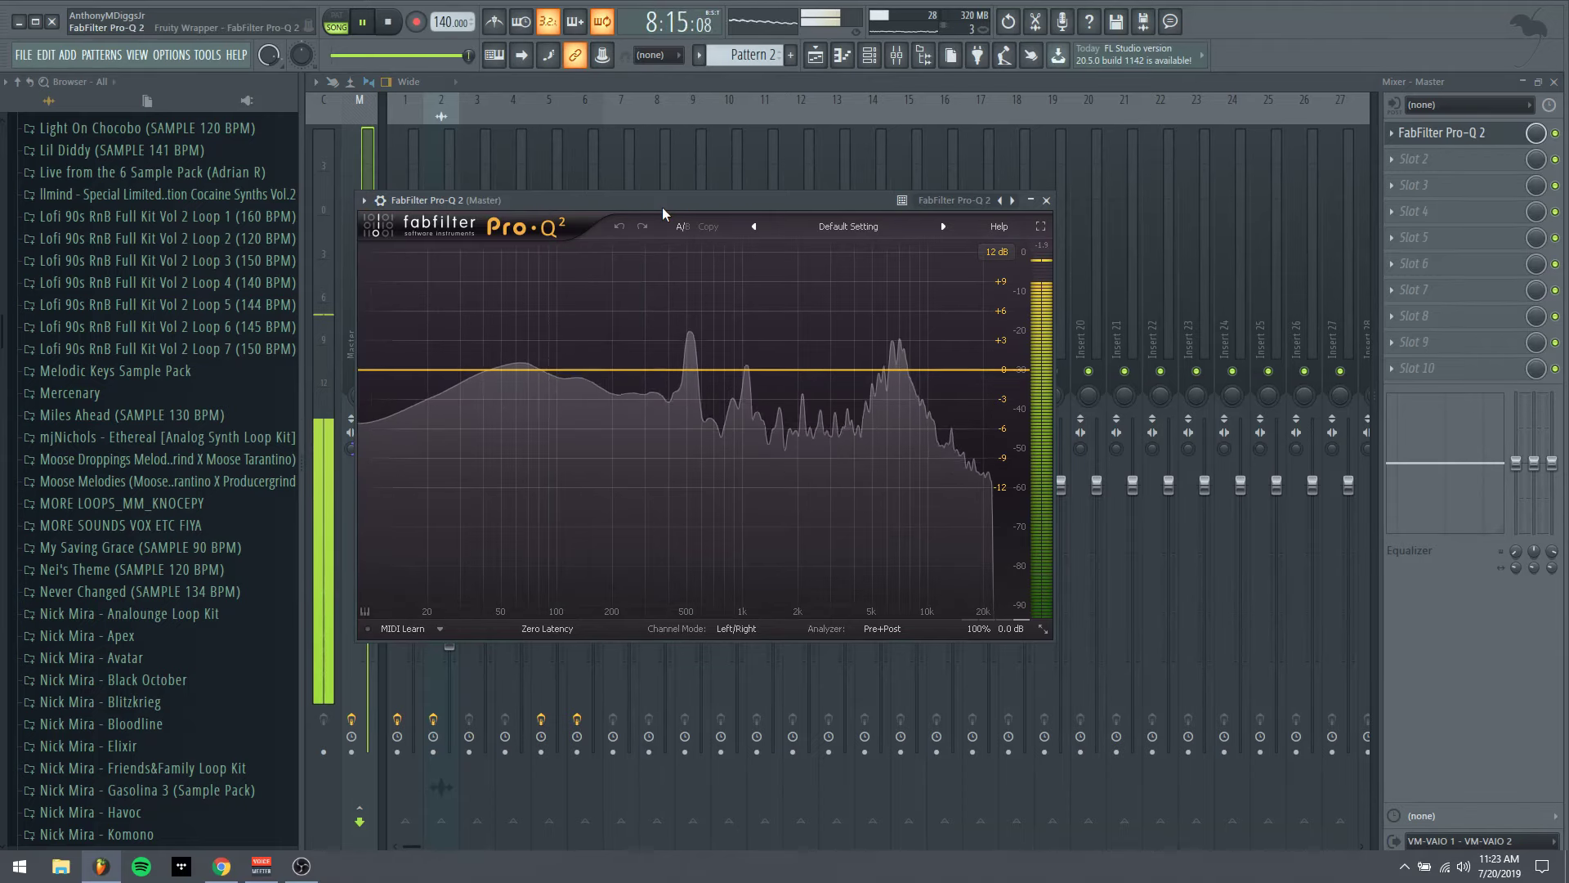
pyautogui.click(1046, 200)
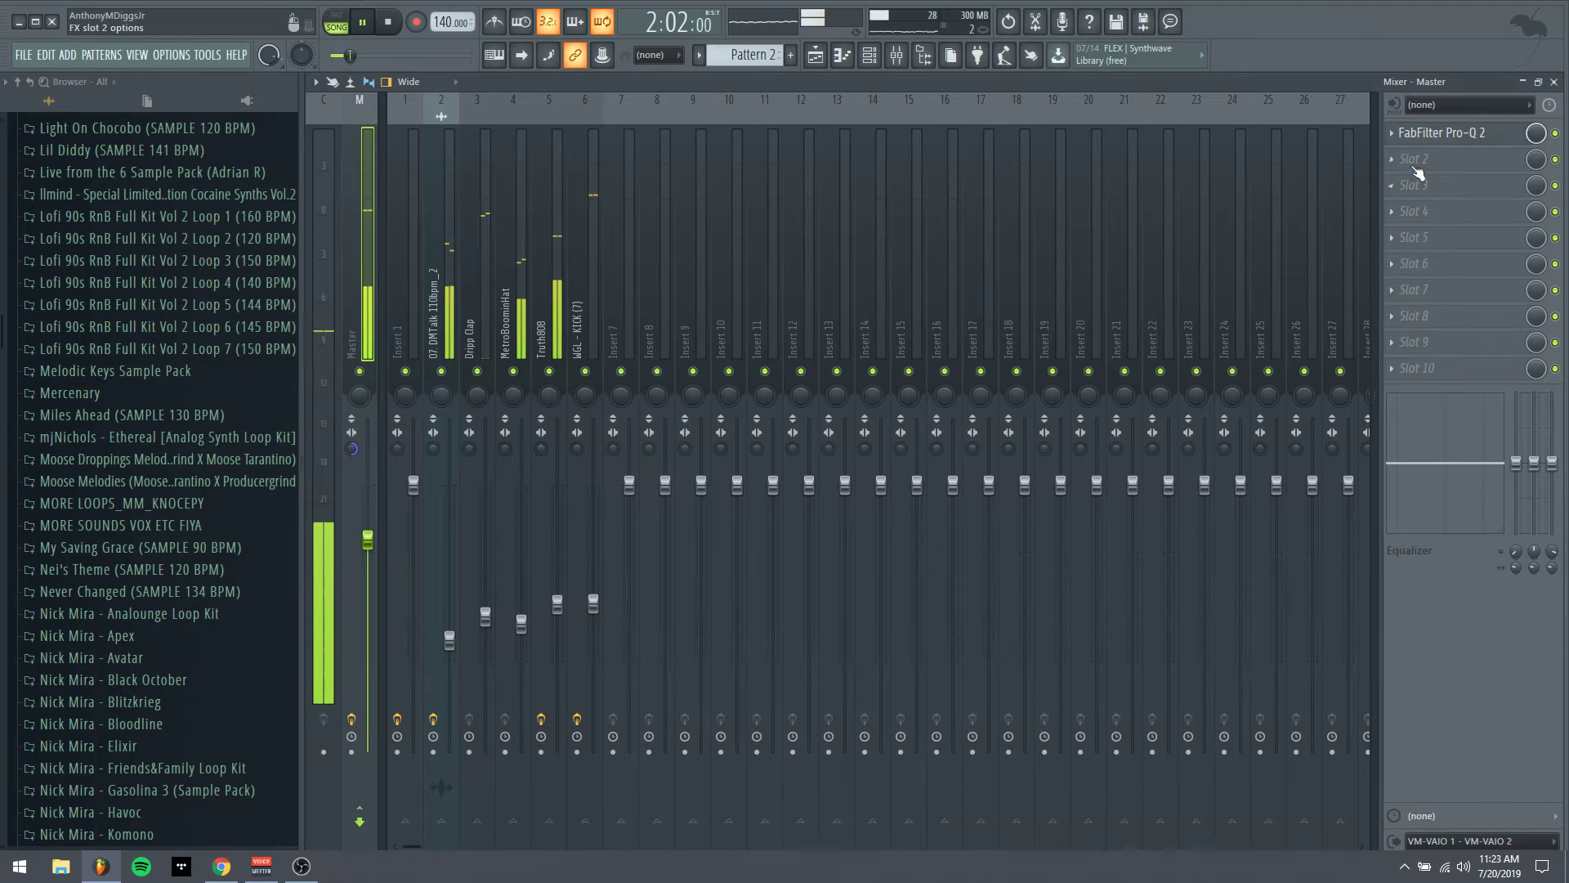
# Replace FabFilter Pro-Q 2 on the Master track with FabFilter Pro-L 2 and load its Master Start preset
pyautogui.click(1401, 137)
pyautogui.moveTo(1422, 154)
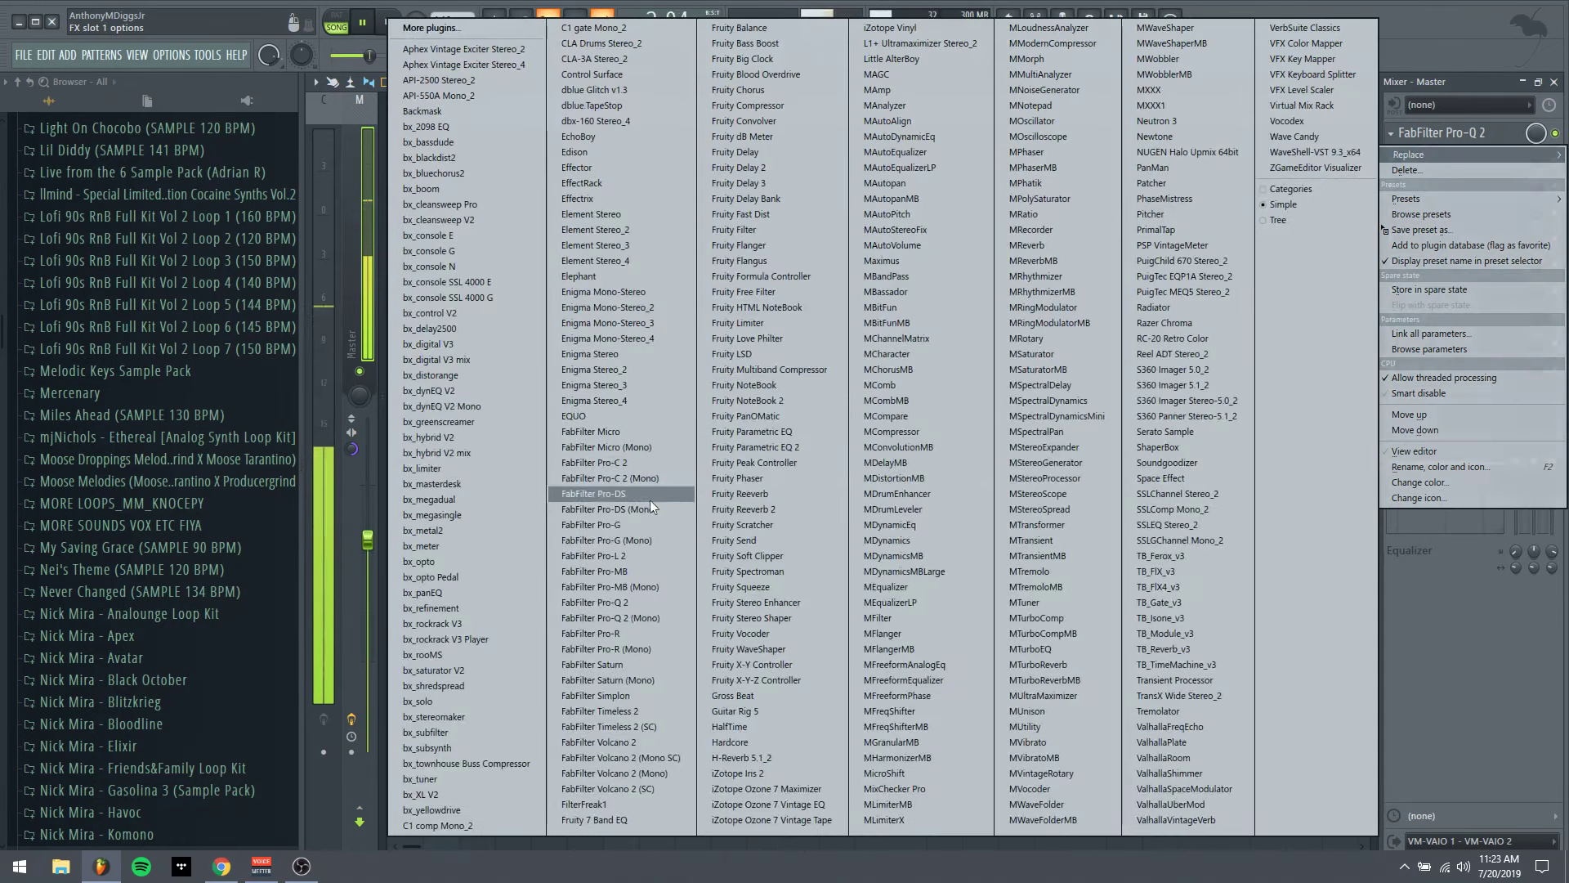
pyautogui.click(622, 557)
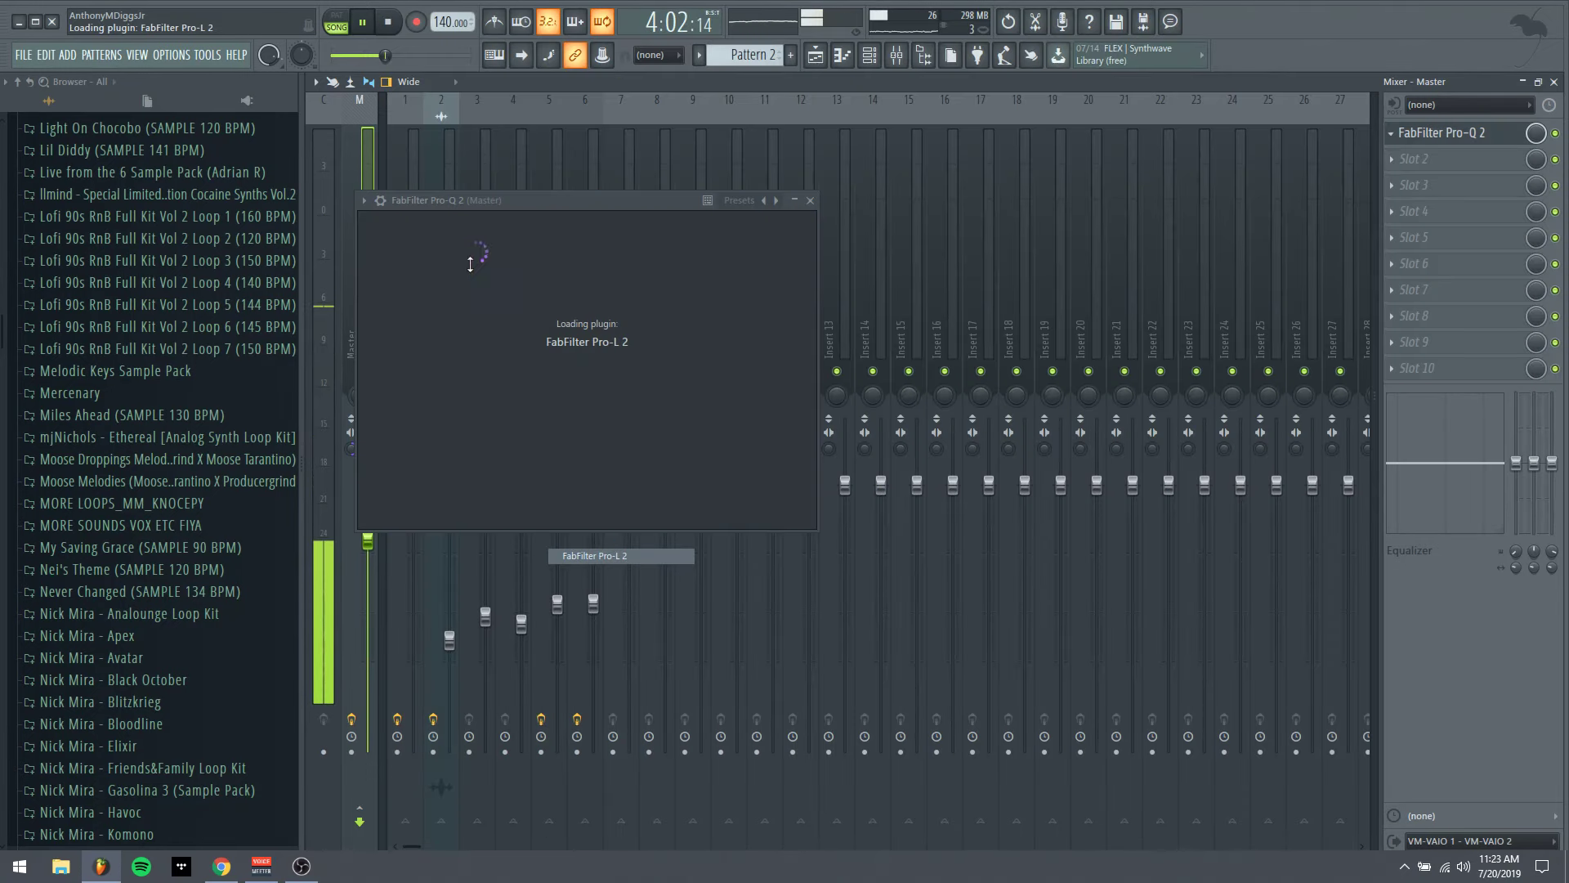
pyautogui.click(362, 200)
pyautogui.moveTo(458, 264)
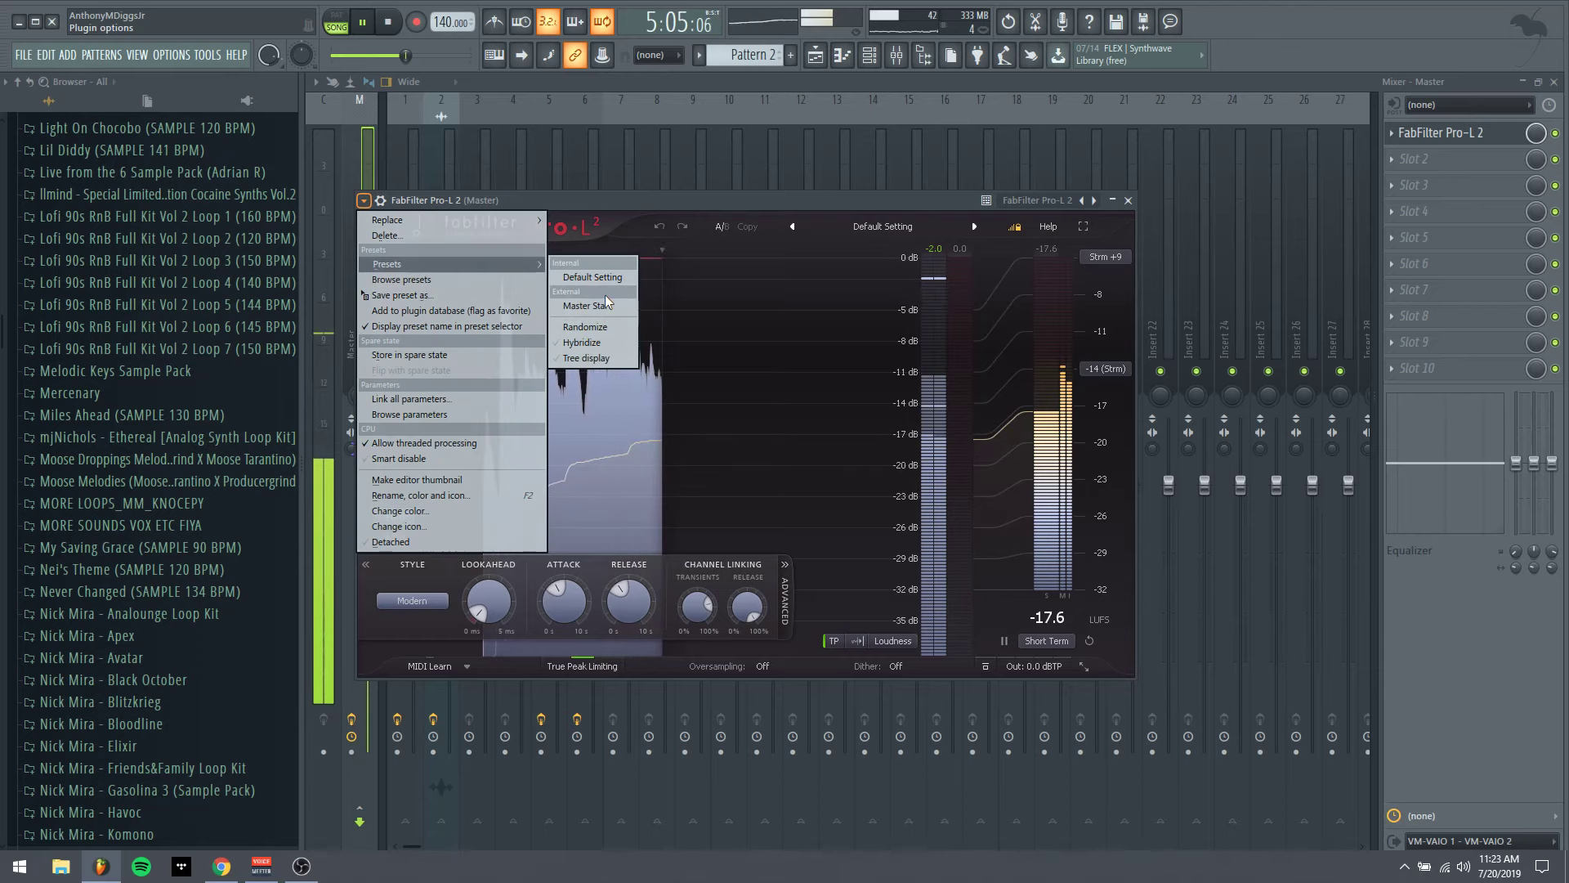
pyautogui.click(593, 306)
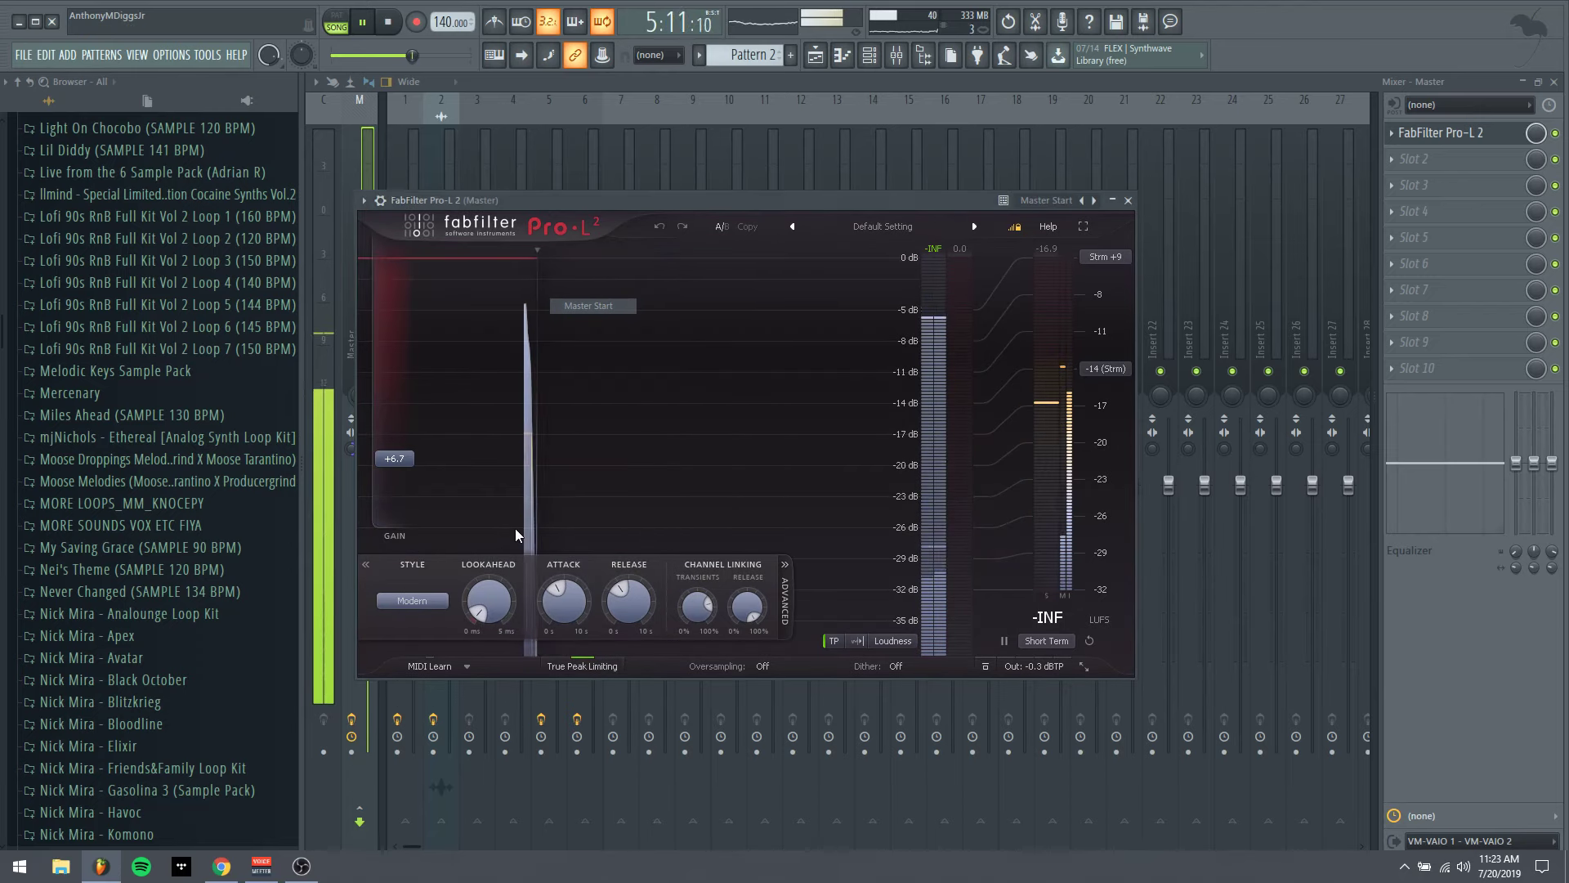
pyautogui.click(406, 463)
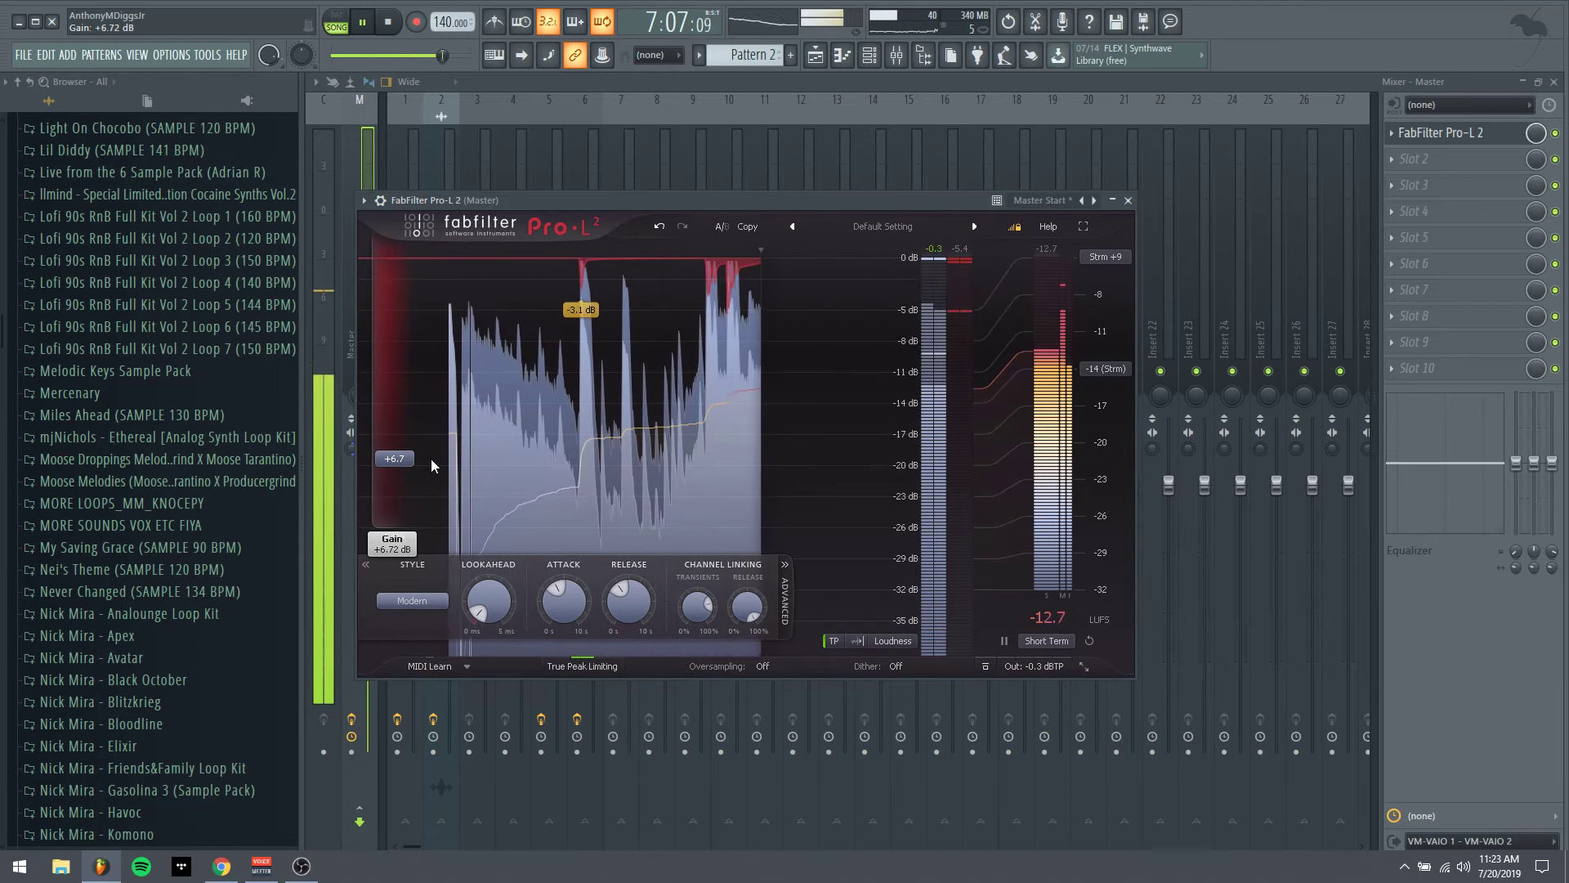
pyautogui.click(1128, 201)
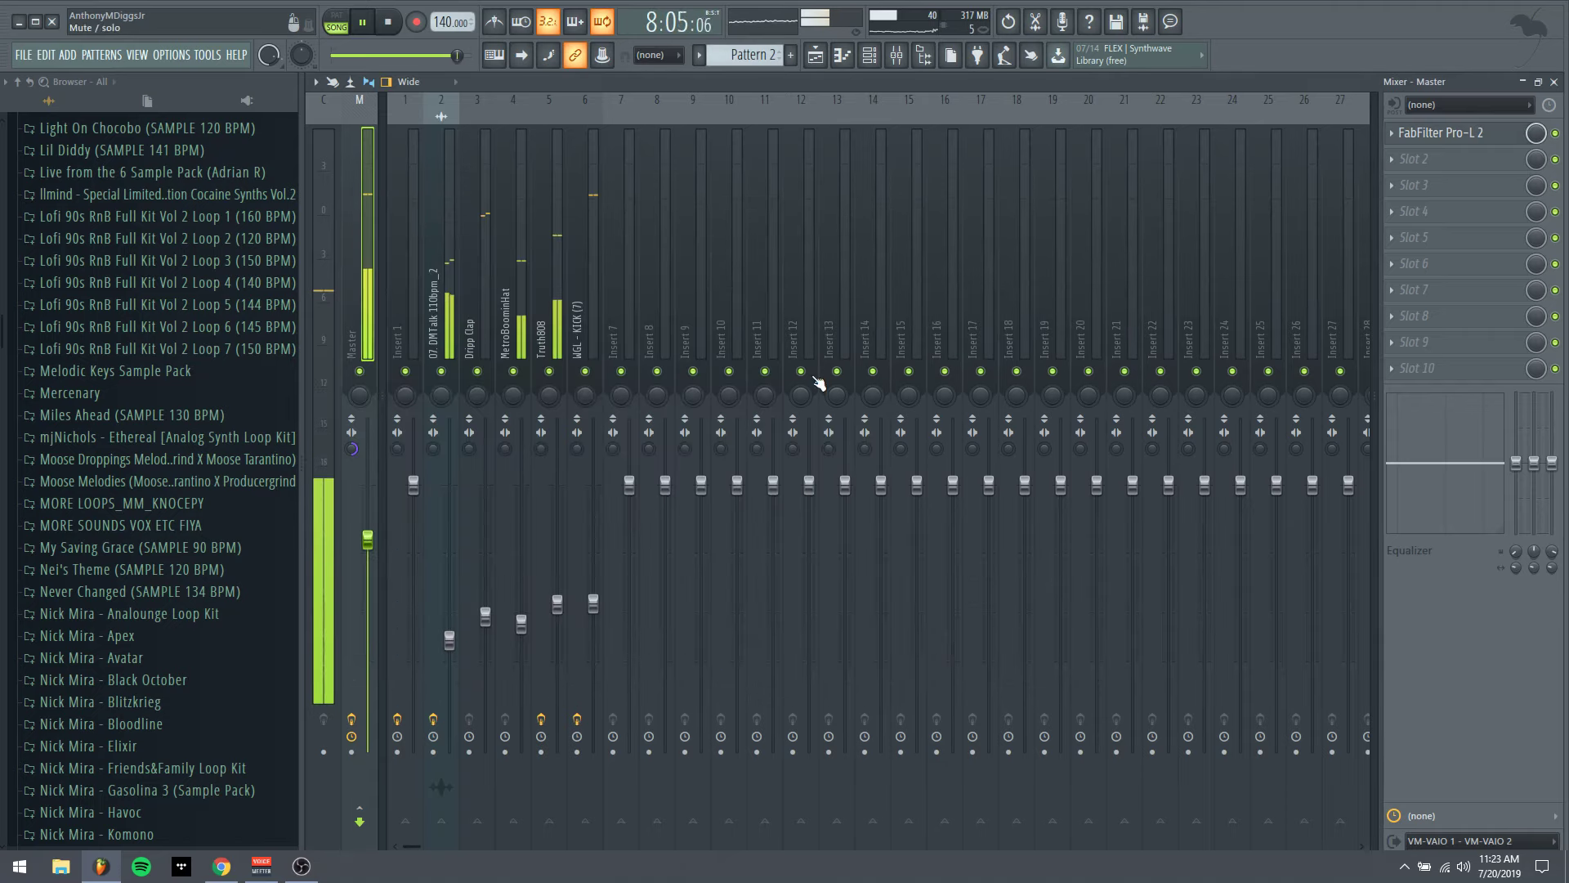
# Reset the Master track's stereo separation and volume to their default values
pyautogui.rightClick(360, 456)
pyautogui.rightClick(363, 455)
pyautogui.click(376, 458)
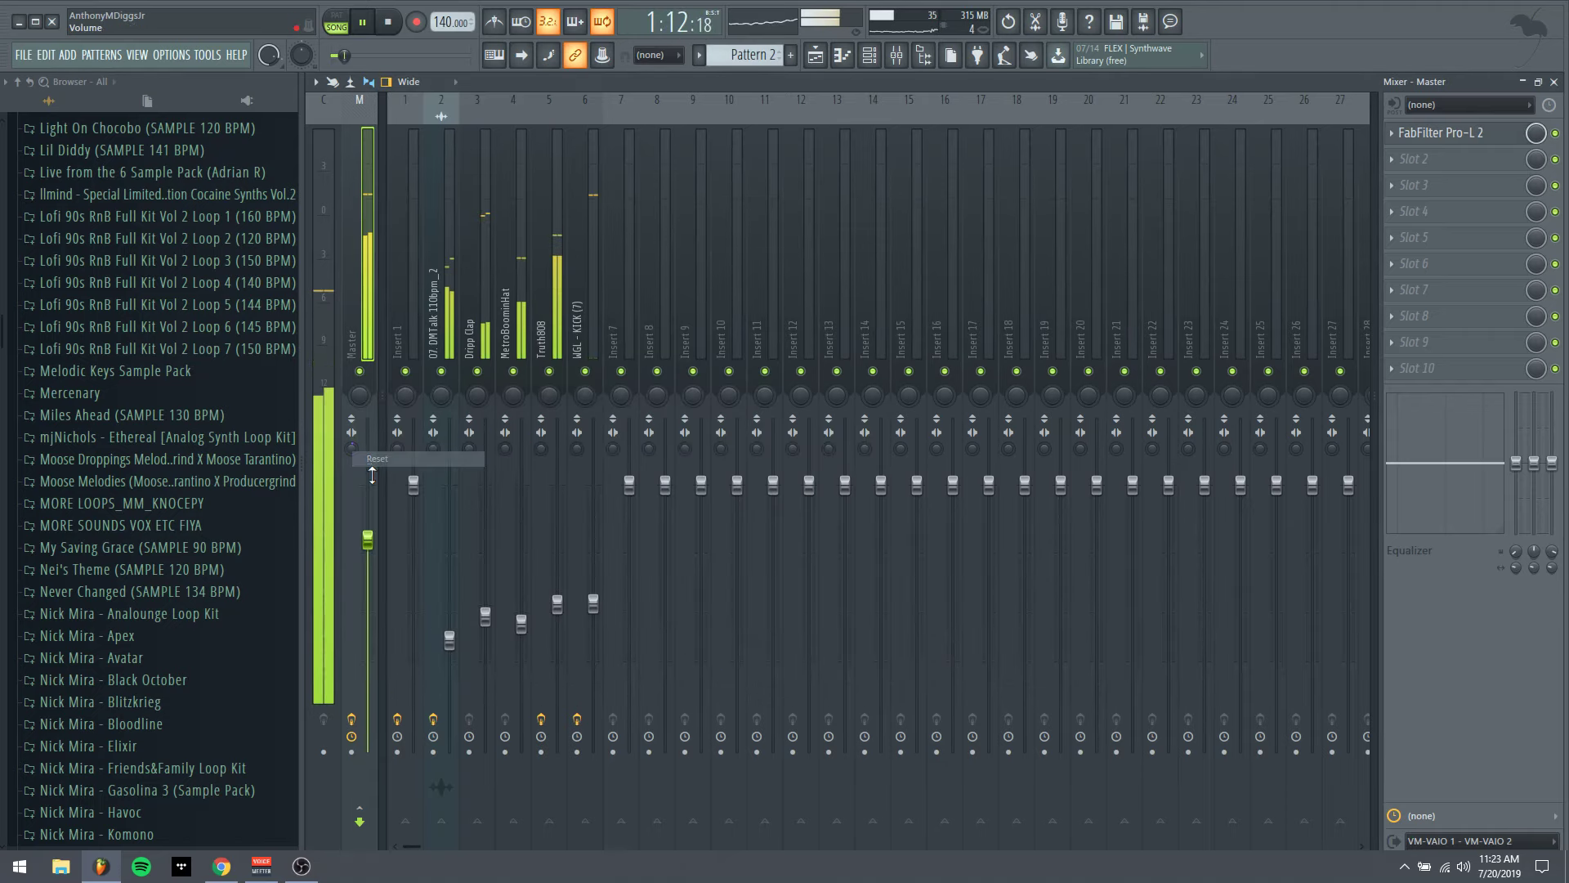
pyautogui.rightClick(374, 547)
pyautogui.click(393, 556)
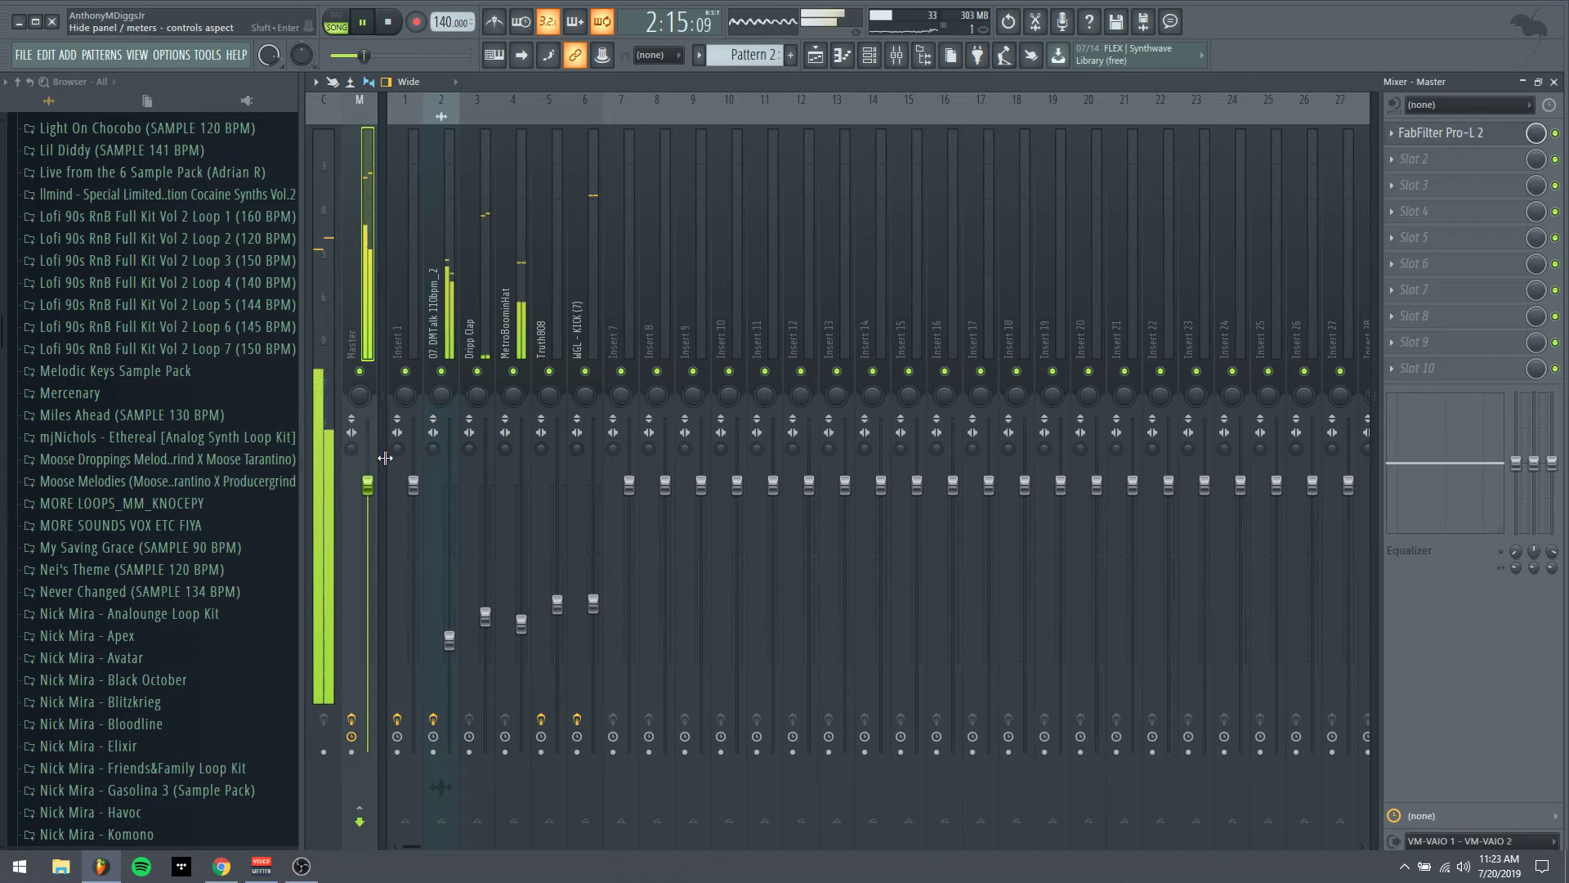
# Set 07. DMTalk 110bpm_2 to -15.5 dB, Dripp Clap to -14.6 dB and MetroBoominHat to -13.8 dB, and lower Truth808 slightly
pyautogui.click(455, 640)
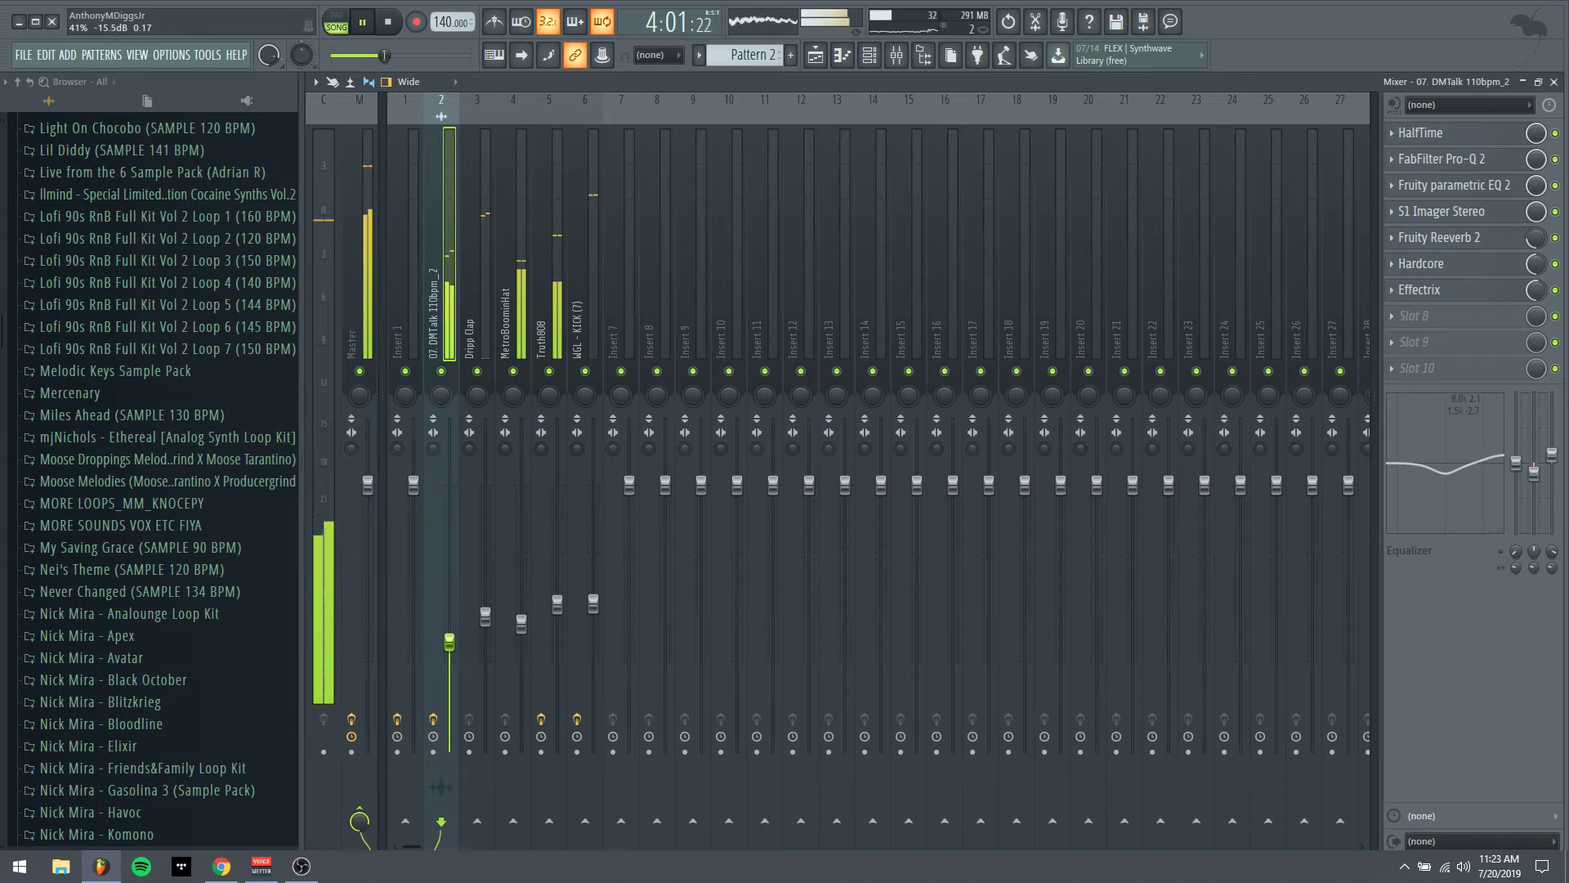
pyautogui.click(486, 618)
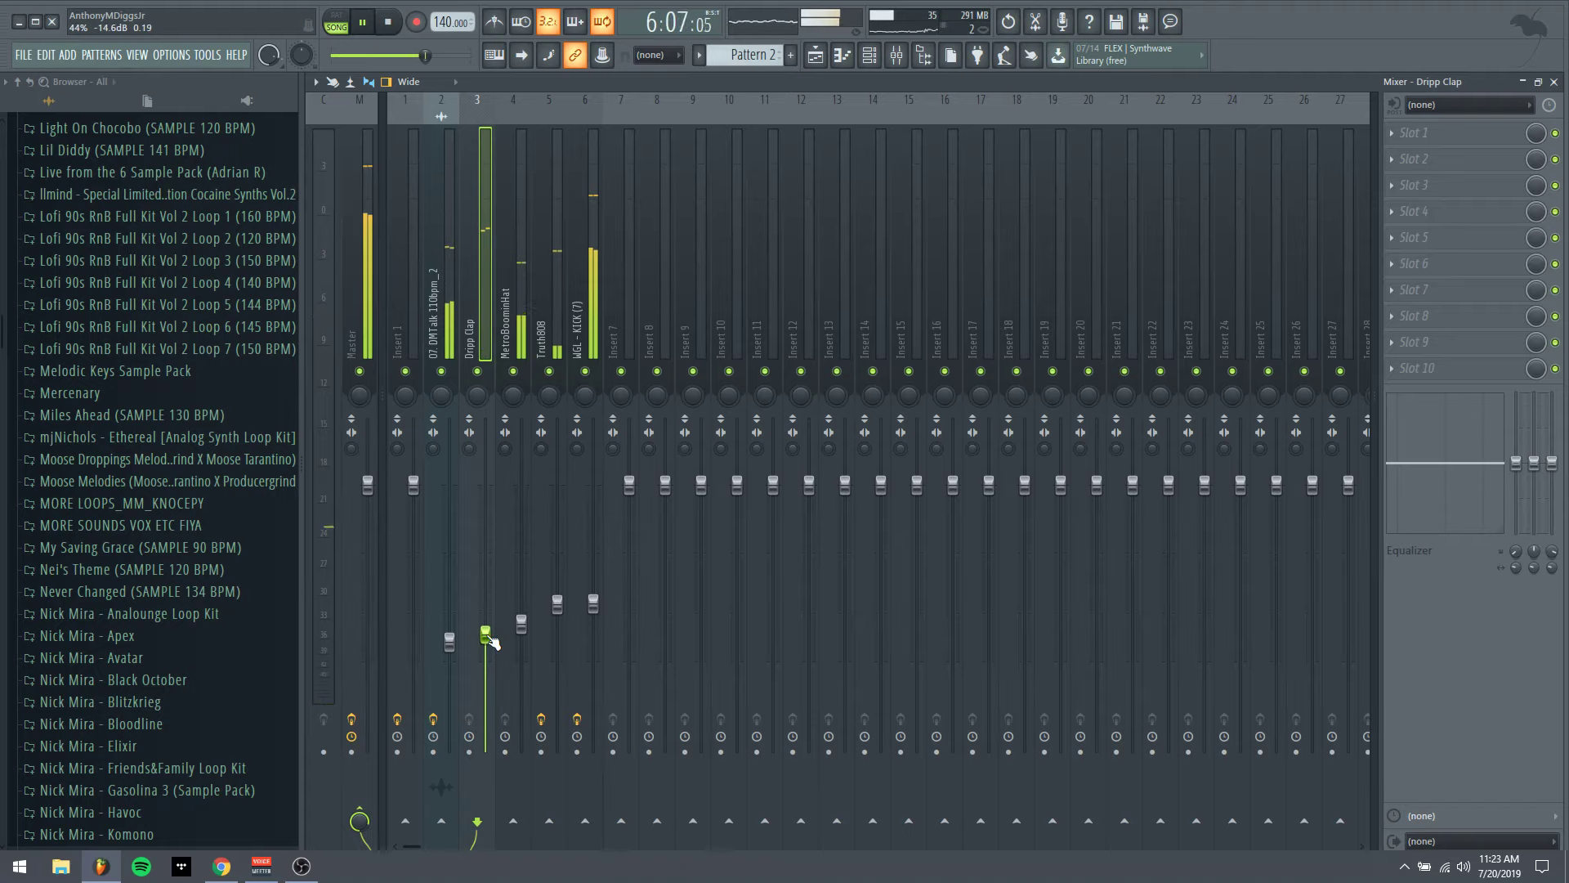
pyautogui.click(521, 628)
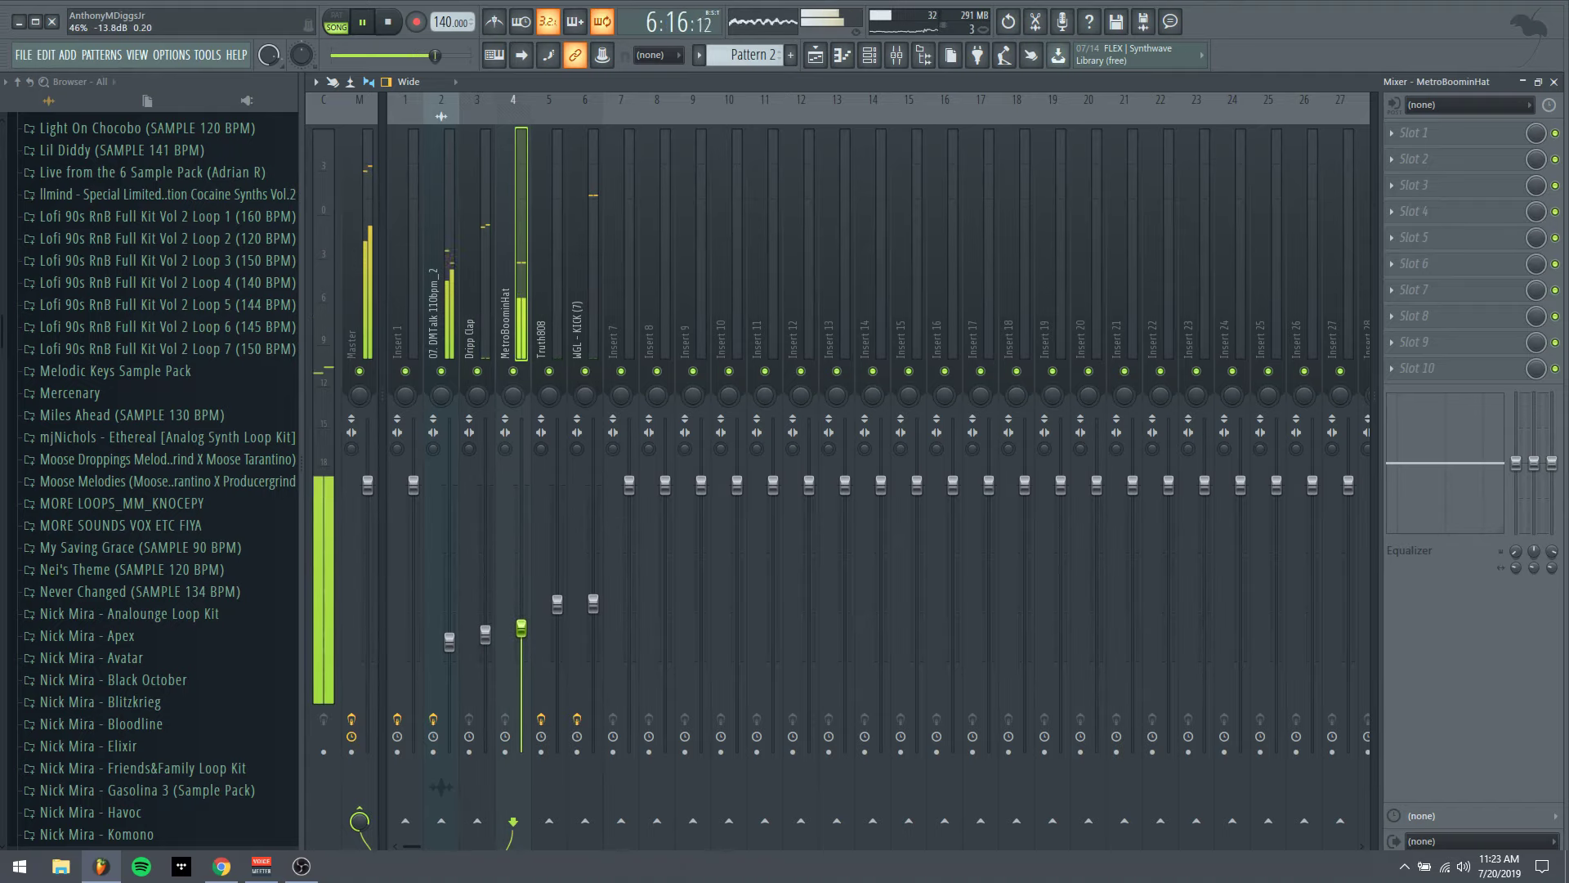
pyautogui.click(563, 609)
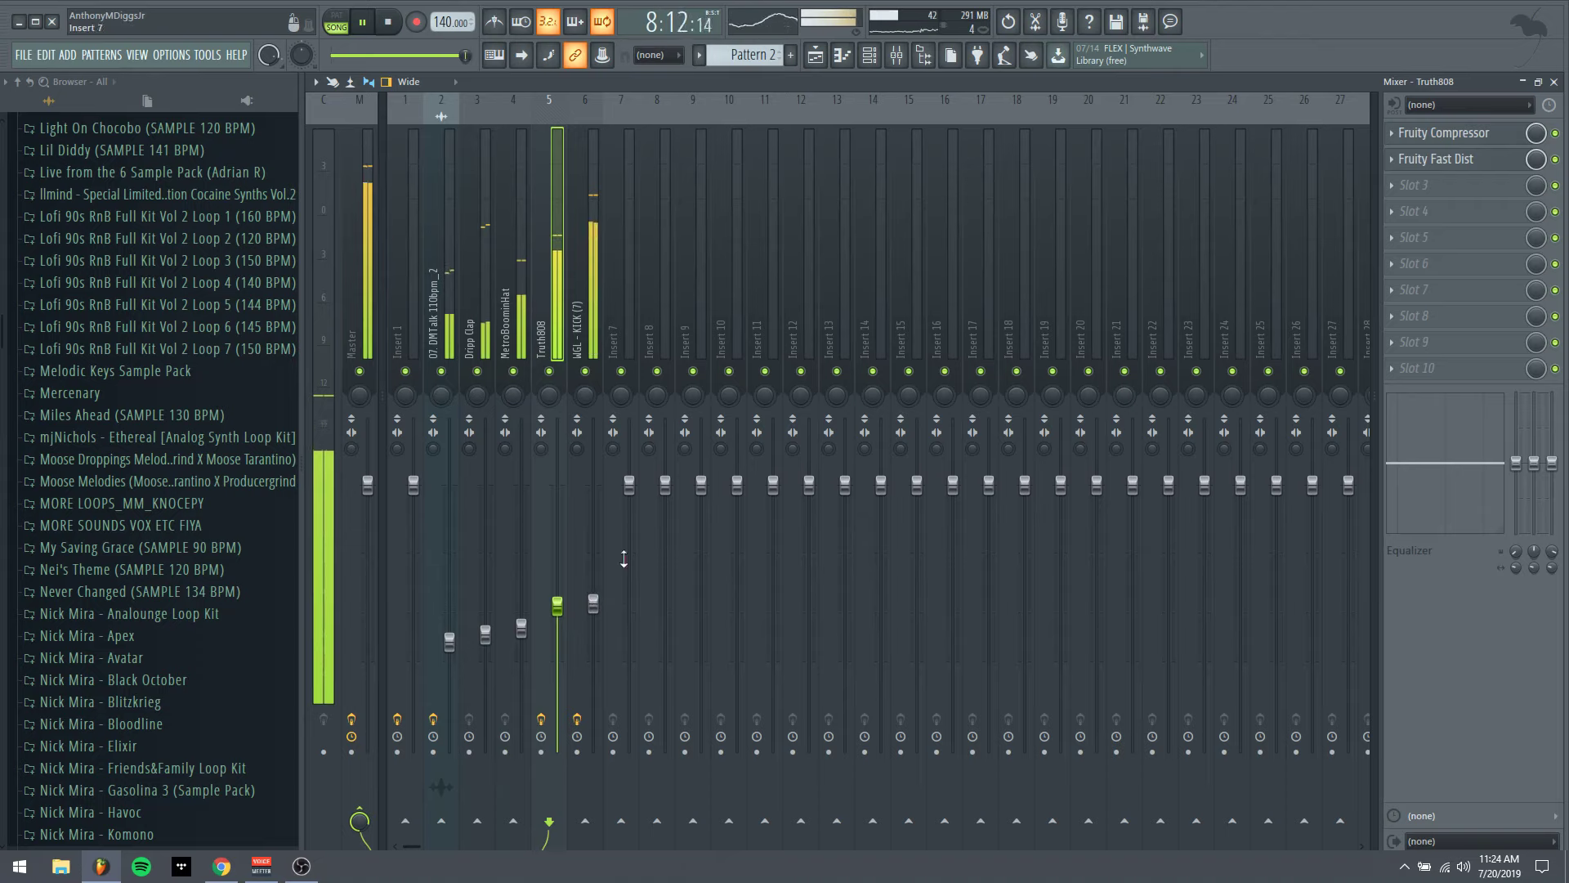
# Lower the 07. DMTalk 110bpm_2 mixer track to -16.5 dB
pyautogui.click(370, 291)
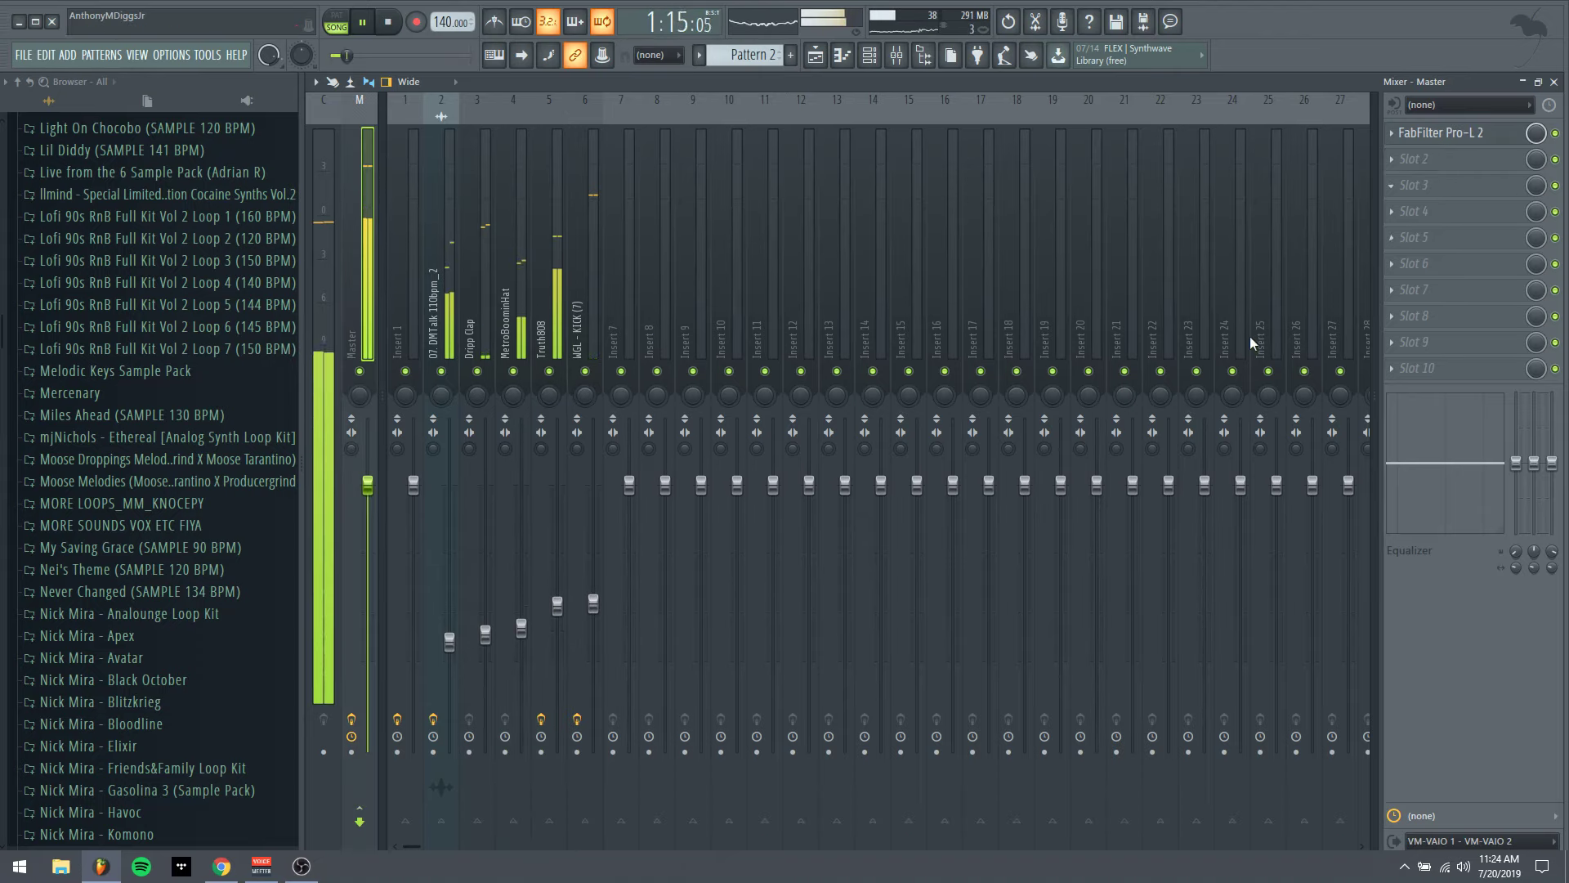
pyautogui.moveTo(449, 643); pyautogui.dragTo(449, 649)
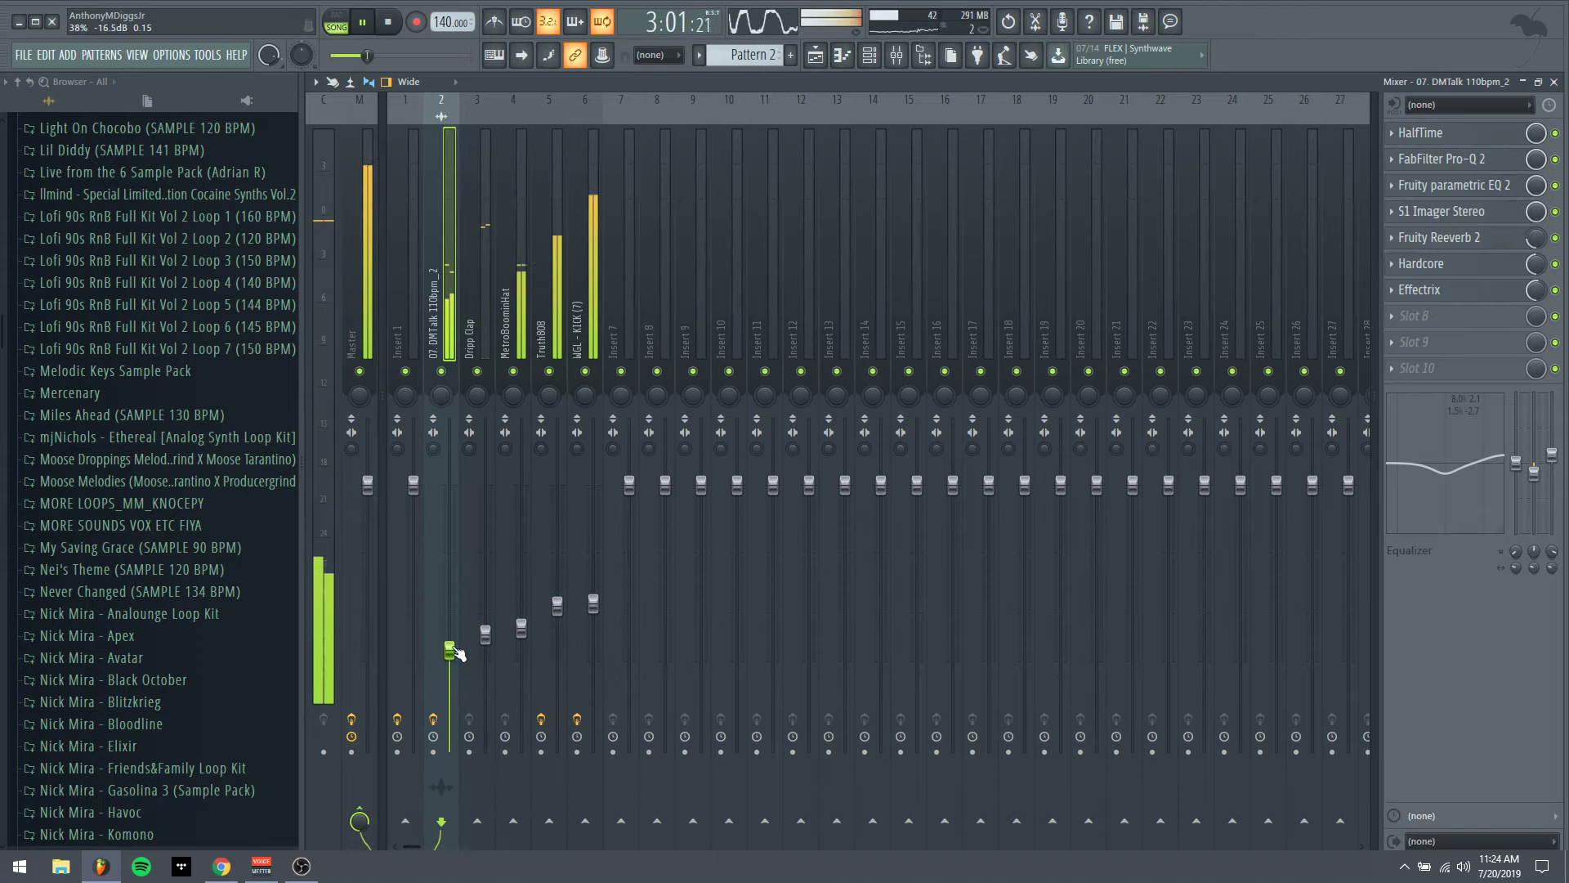
# Load the Waves SSLComp Stereo compressor into the Master track's fifth effect slot with the Chycki Subtle Glue preset
pyautogui.click(374, 255)
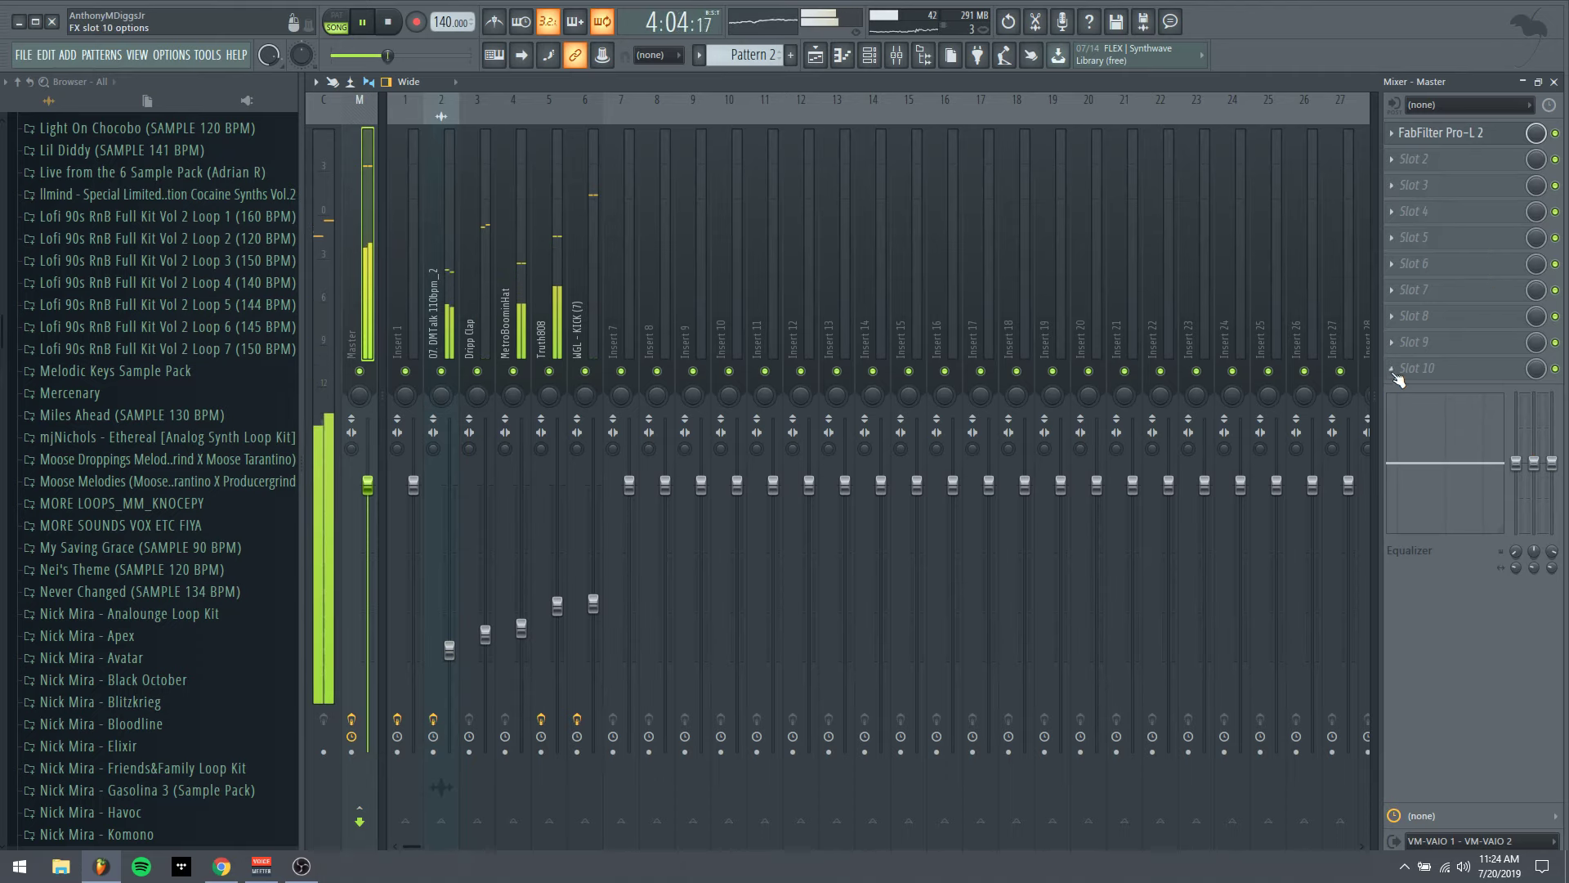
pyautogui.click(1403, 249)
pyautogui.click(1316, 152)
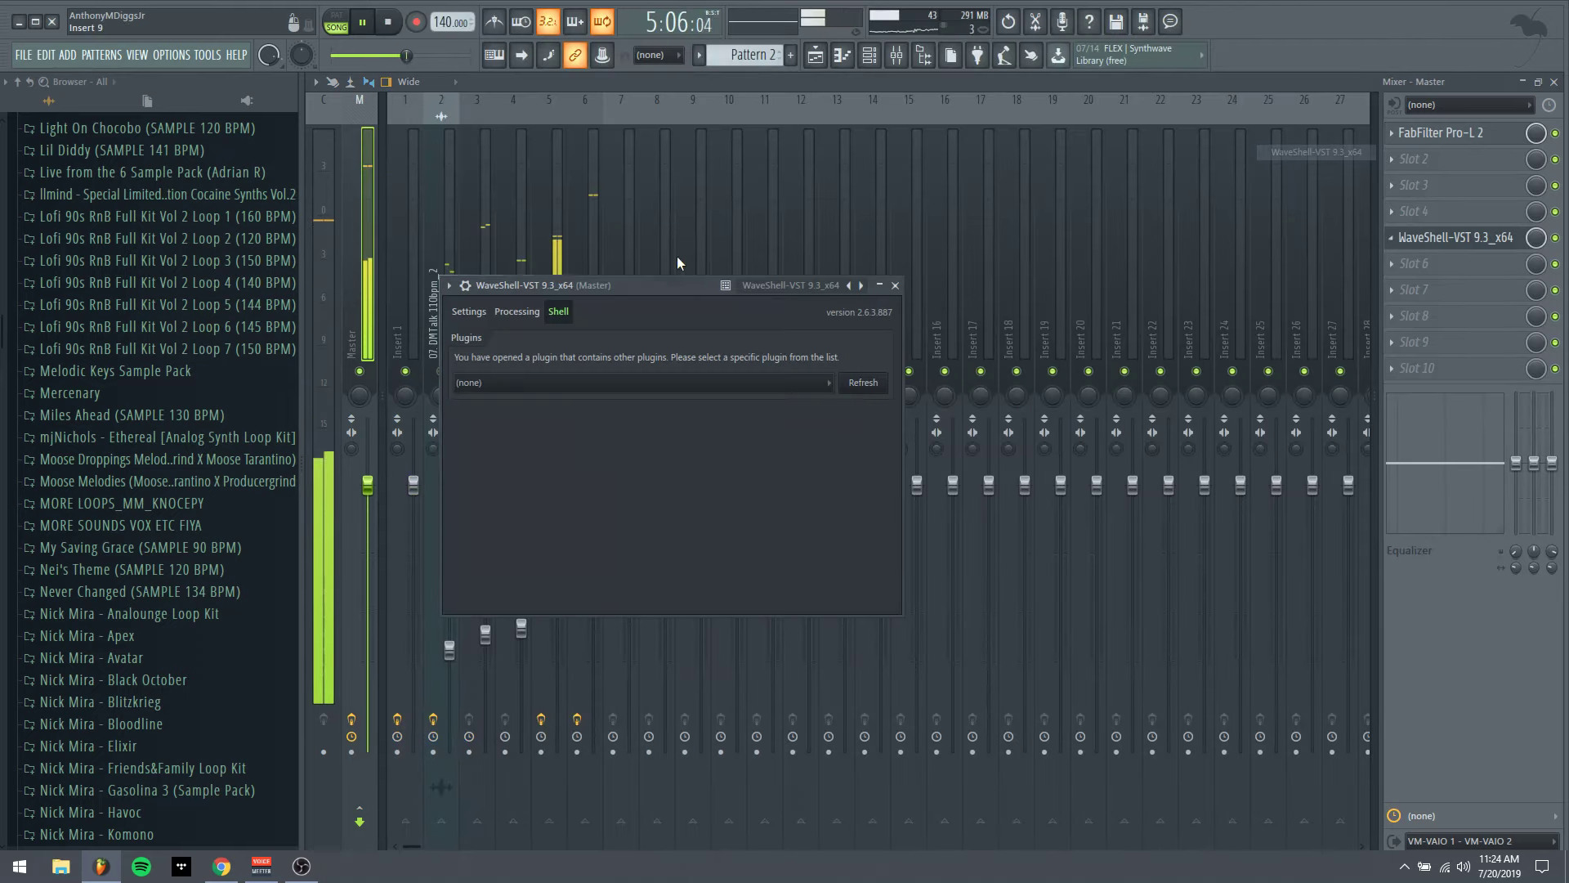
pyautogui.click(627, 382)
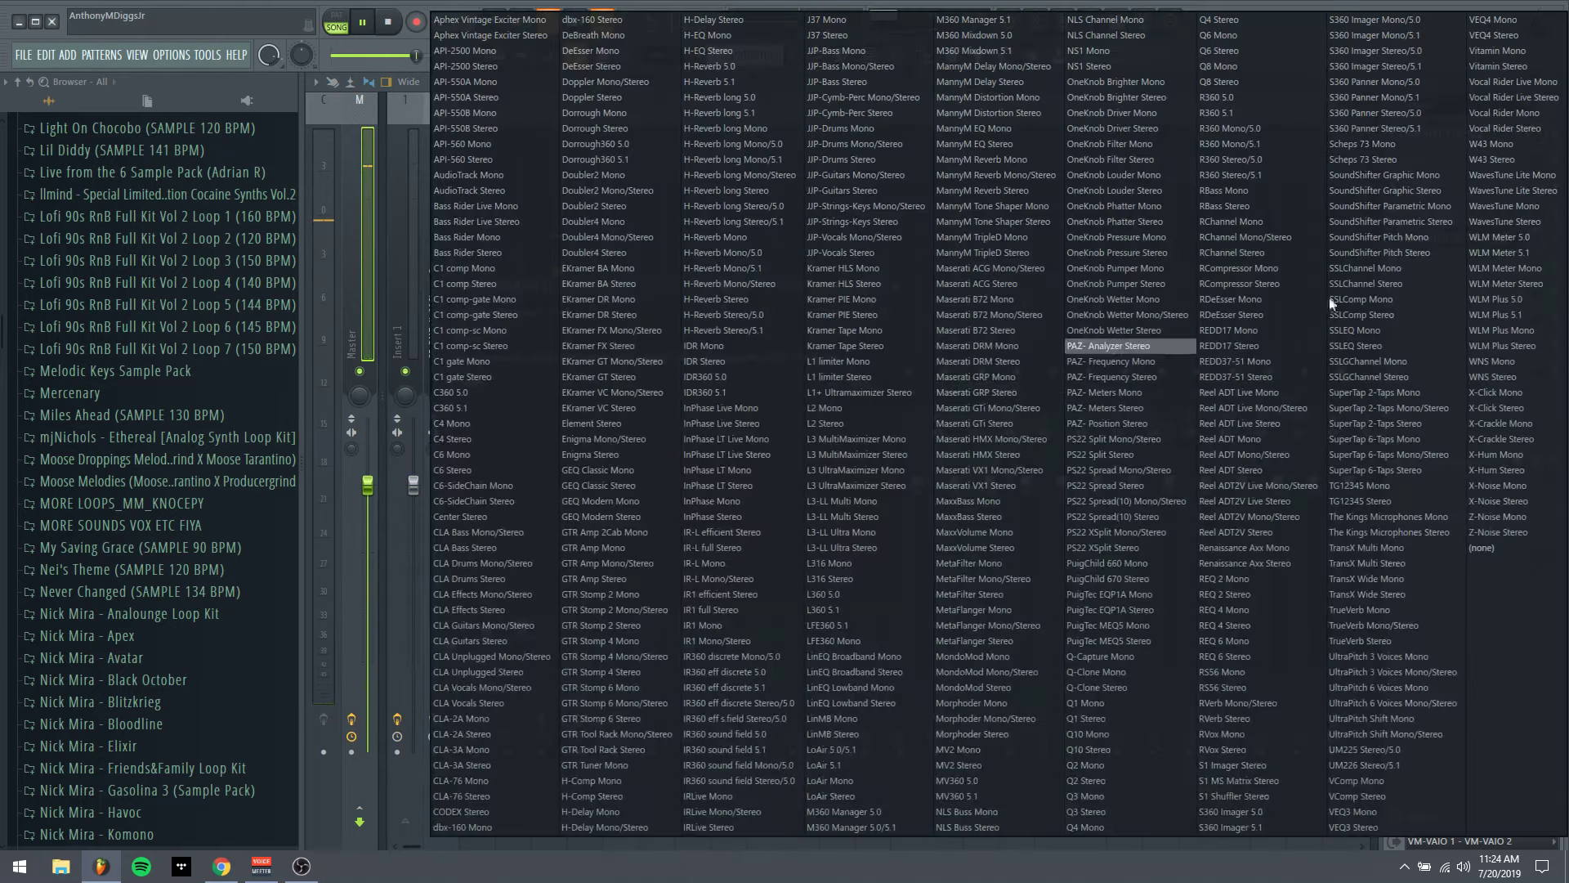
pyautogui.click(1378, 322)
pyautogui.click(449, 286)
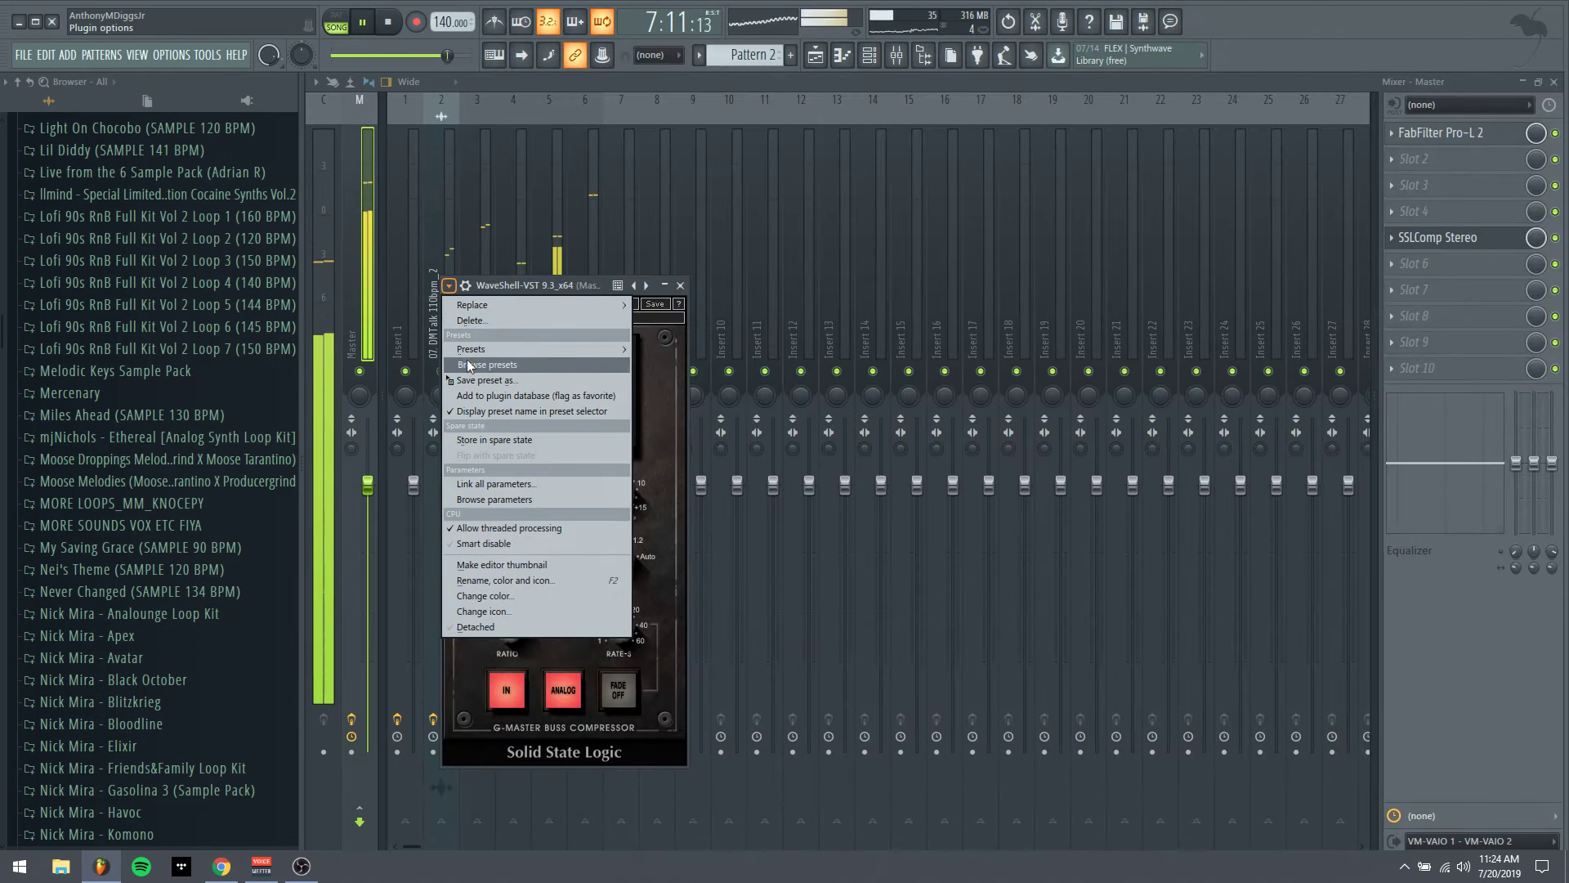
pyautogui.moveTo(605, 361)
pyautogui.click(668, 396)
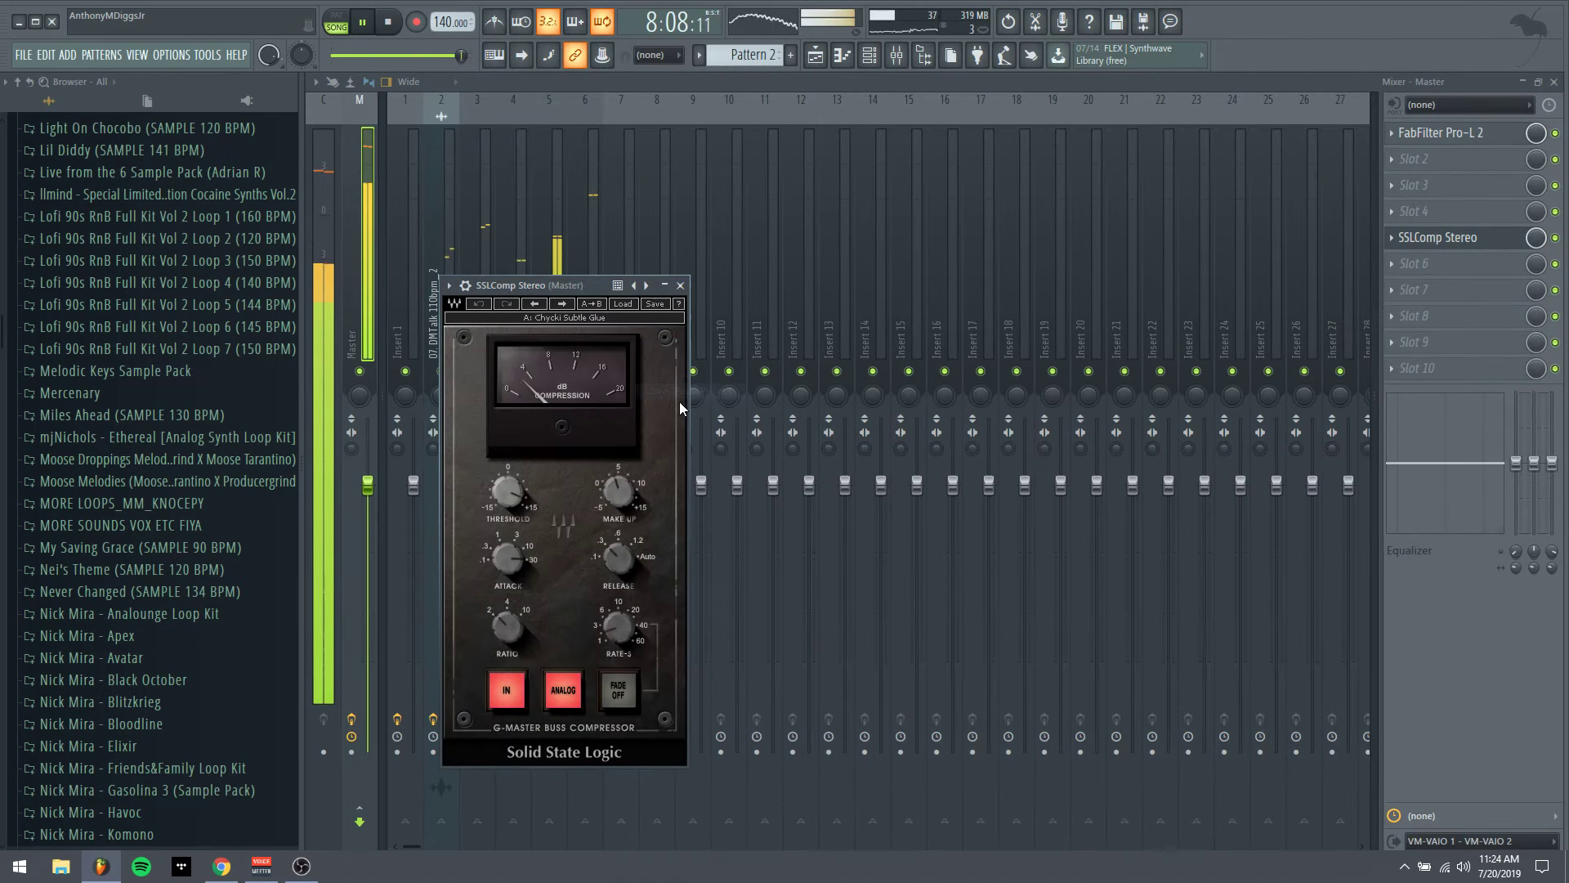
pyautogui.click(680, 285)
# Set the MetroBoominHat mixer track to -14.3 dB and select the Dripp Clap track
pyautogui.moveTo(528, 631); pyautogui.dragTo(528, 635)
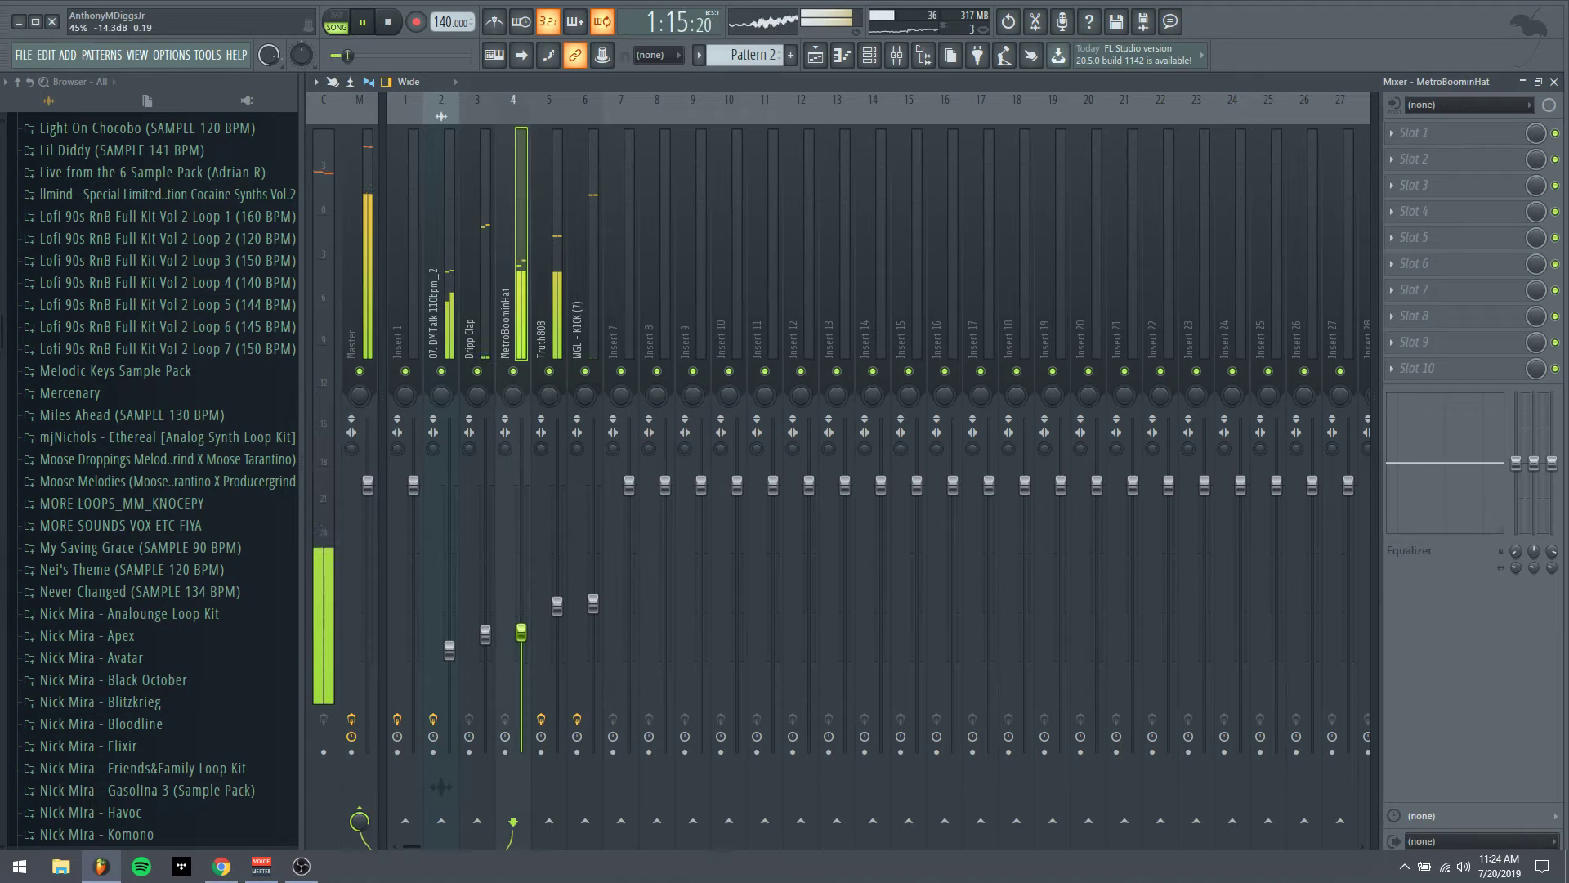
pyautogui.click(485, 635)
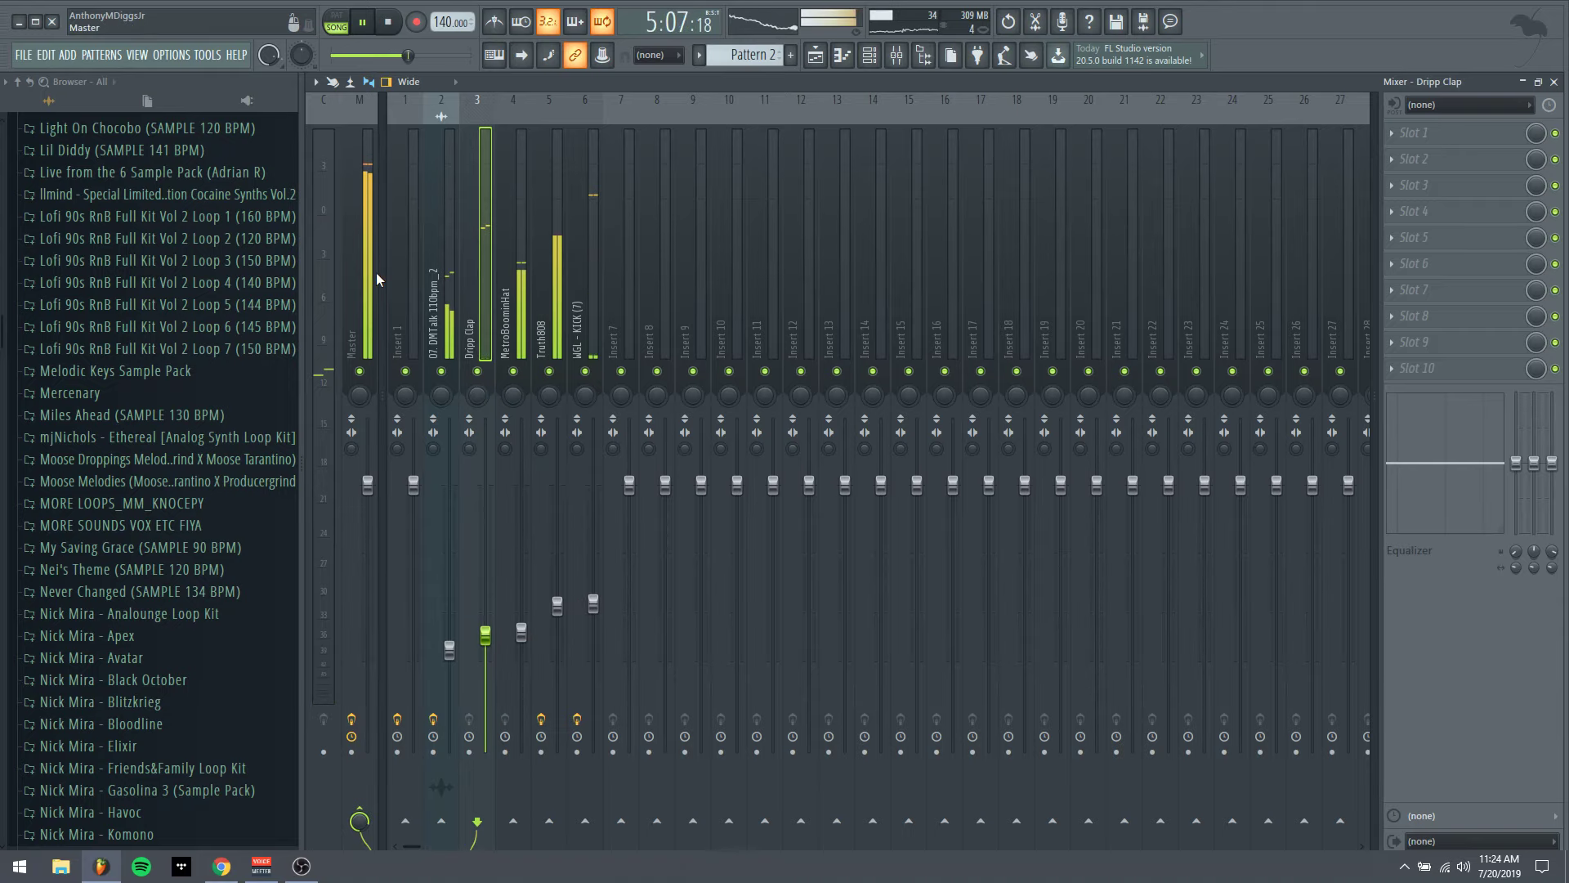
# Load bx_console SSL 4000 E into the third effect slot of the WGL - KICK (7) track and apply the Beats Big preset
pyautogui.click(596, 315)
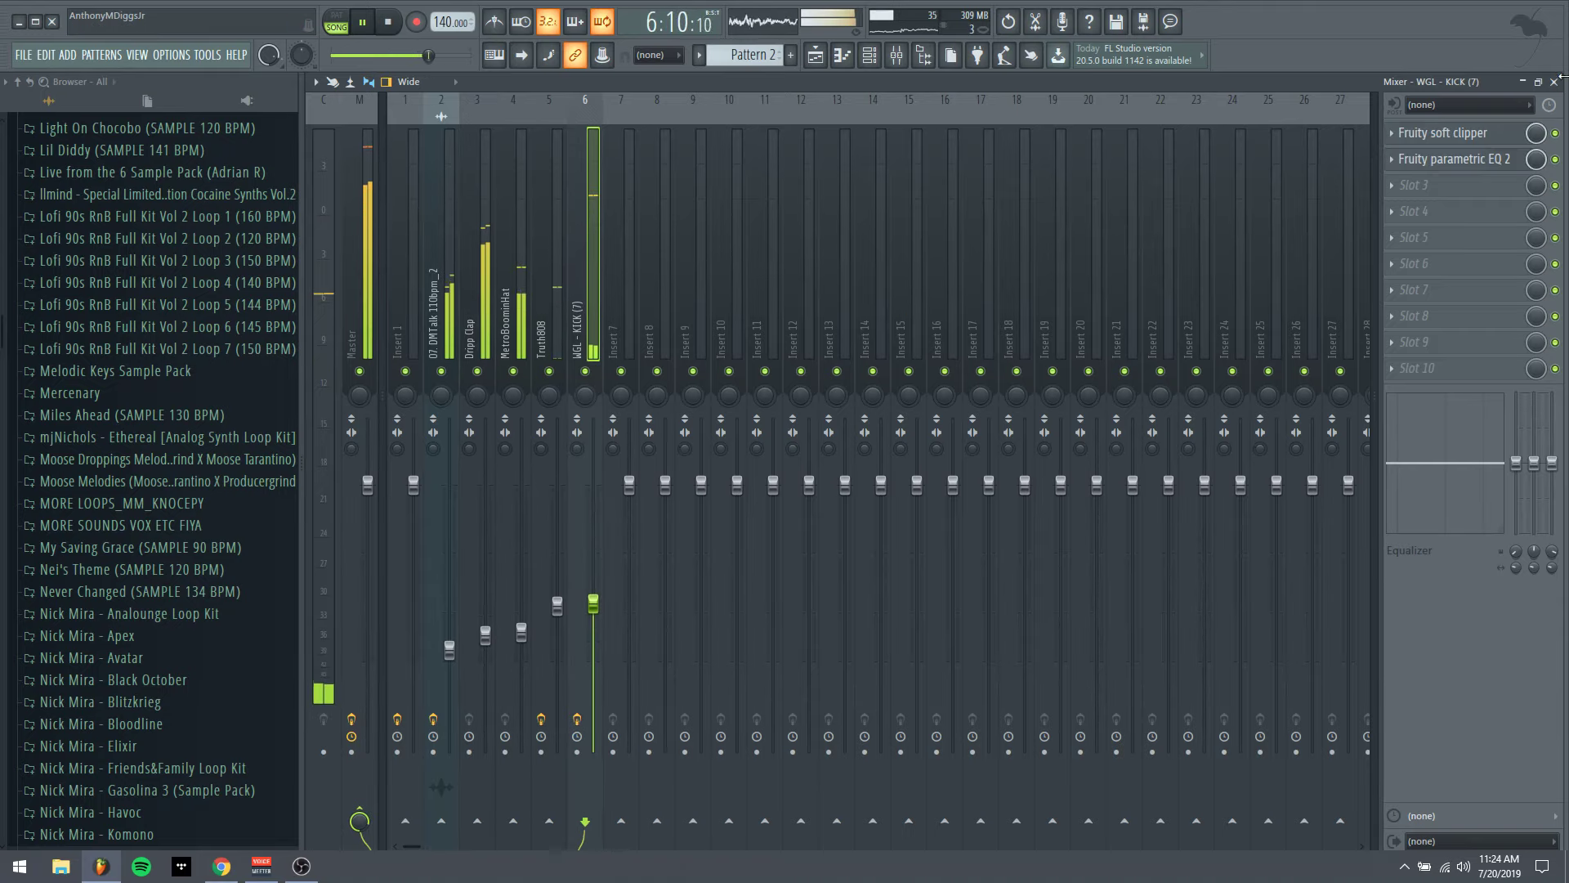
pyautogui.click(1398, 186)
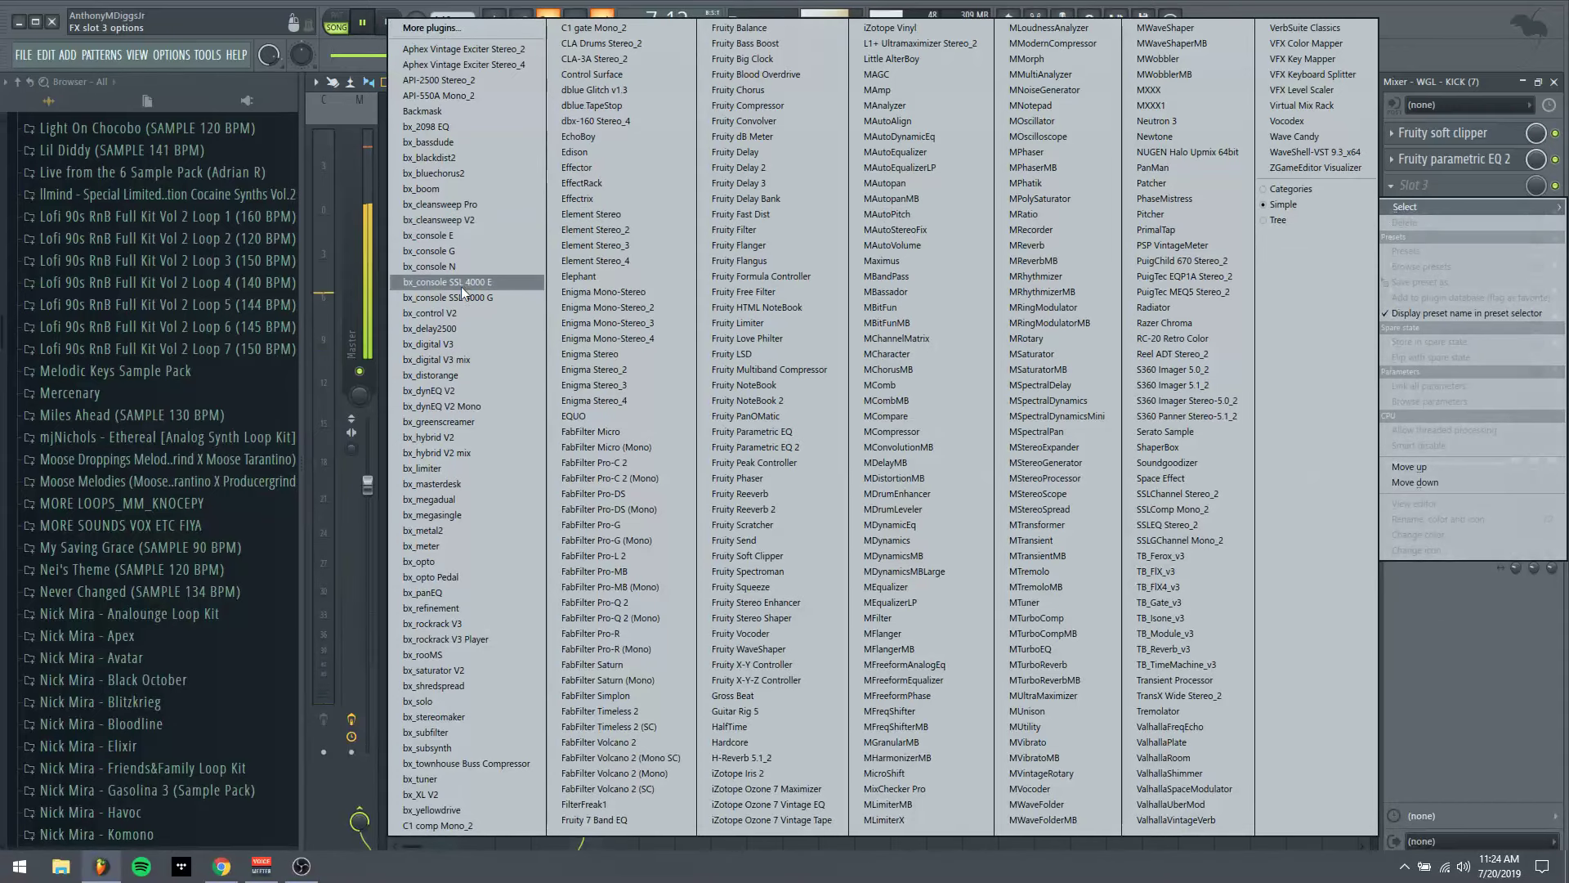
pyautogui.click(462, 286)
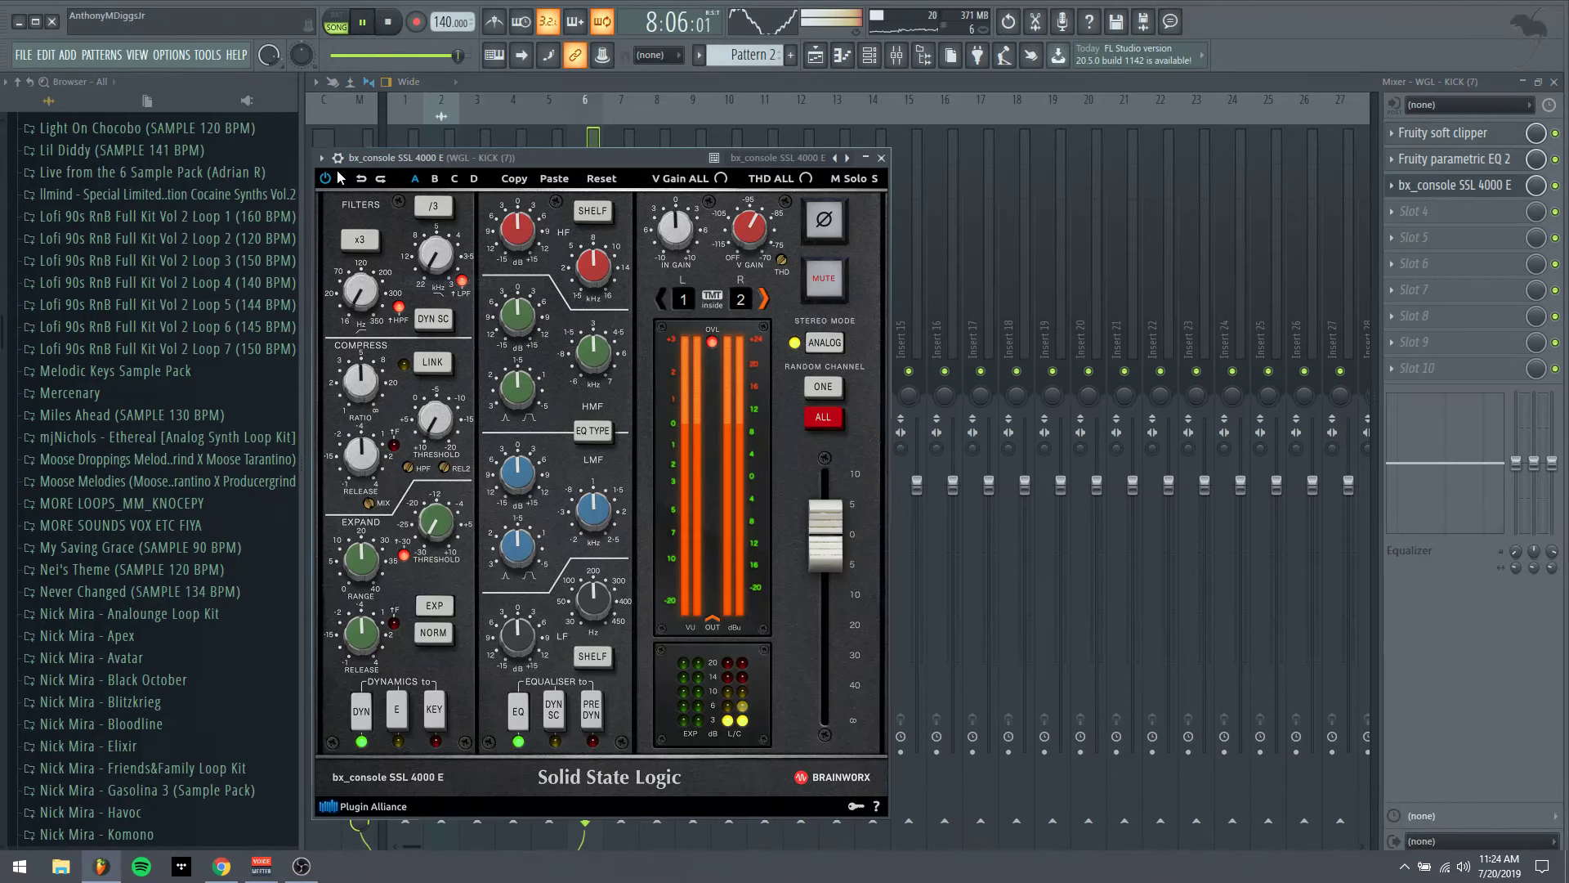
pyautogui.click(322, 158)
pyautogui.moveTo(490, 221)
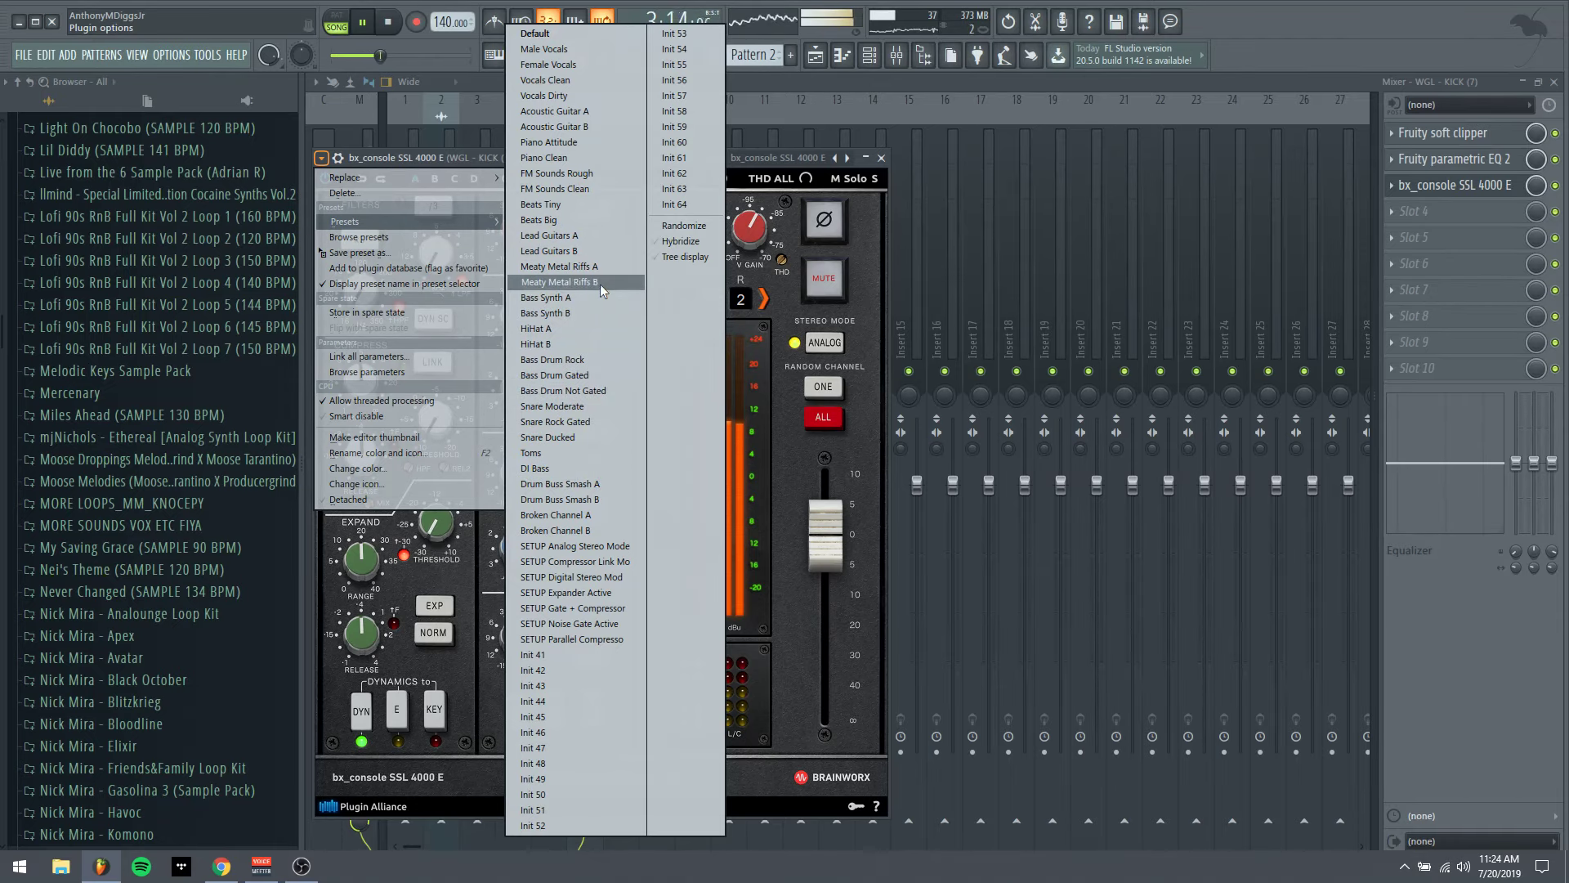
pyautogui.click(564, 219)
pyautogui.click(881, 158)
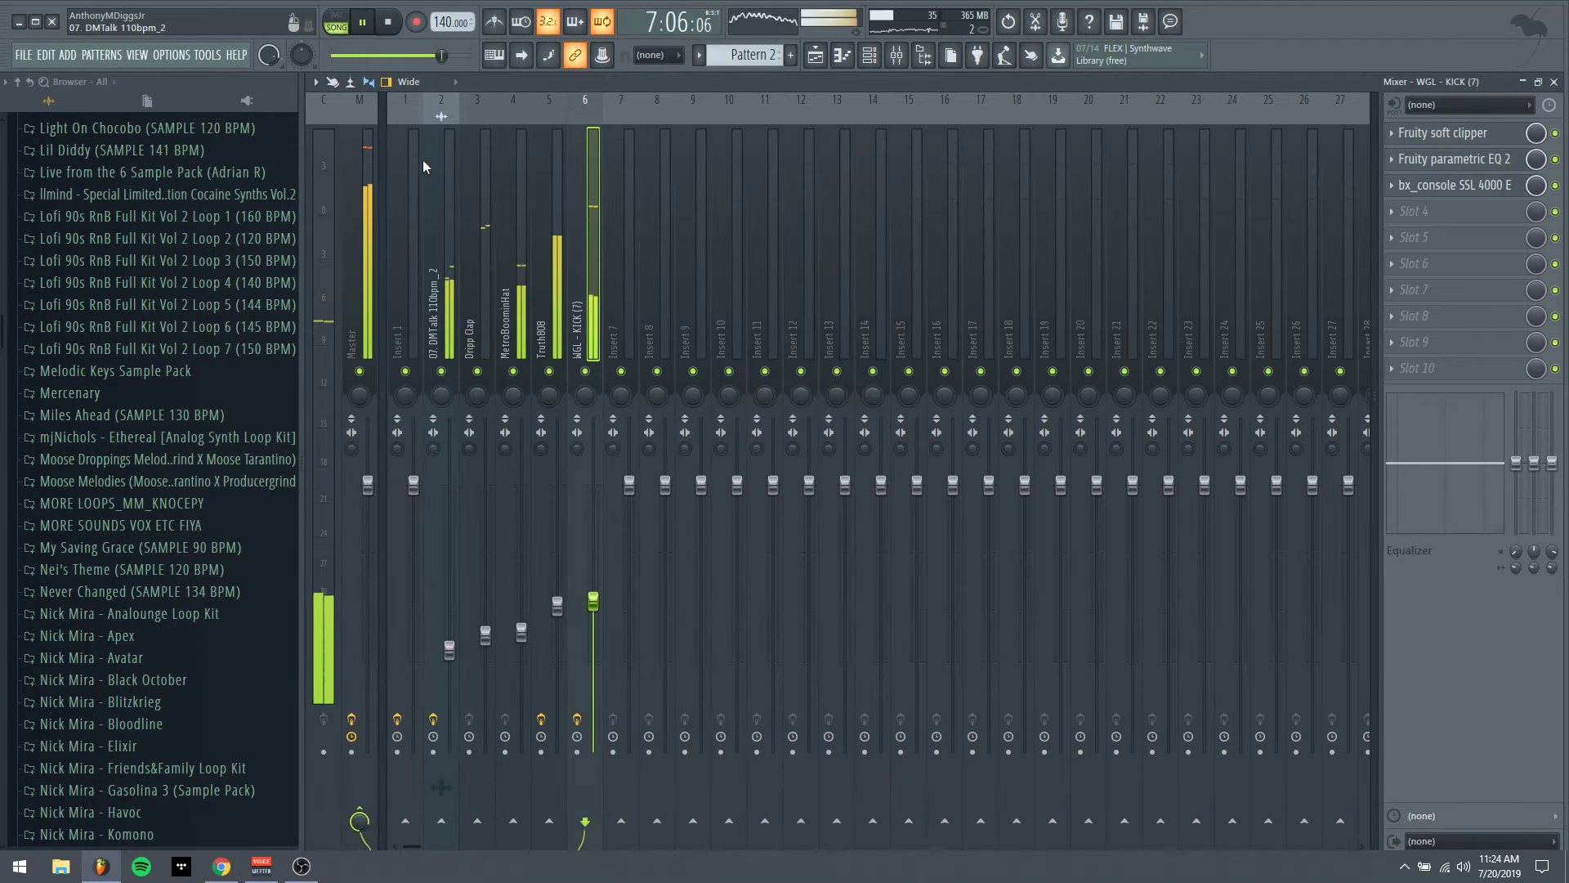
# Split Pattern 2 by channel into separate pattern clips in the playlist
pyautogui.press('F5')
pyautogui.moveTo(447, 55); pyautogui.dragTo(466, 54)
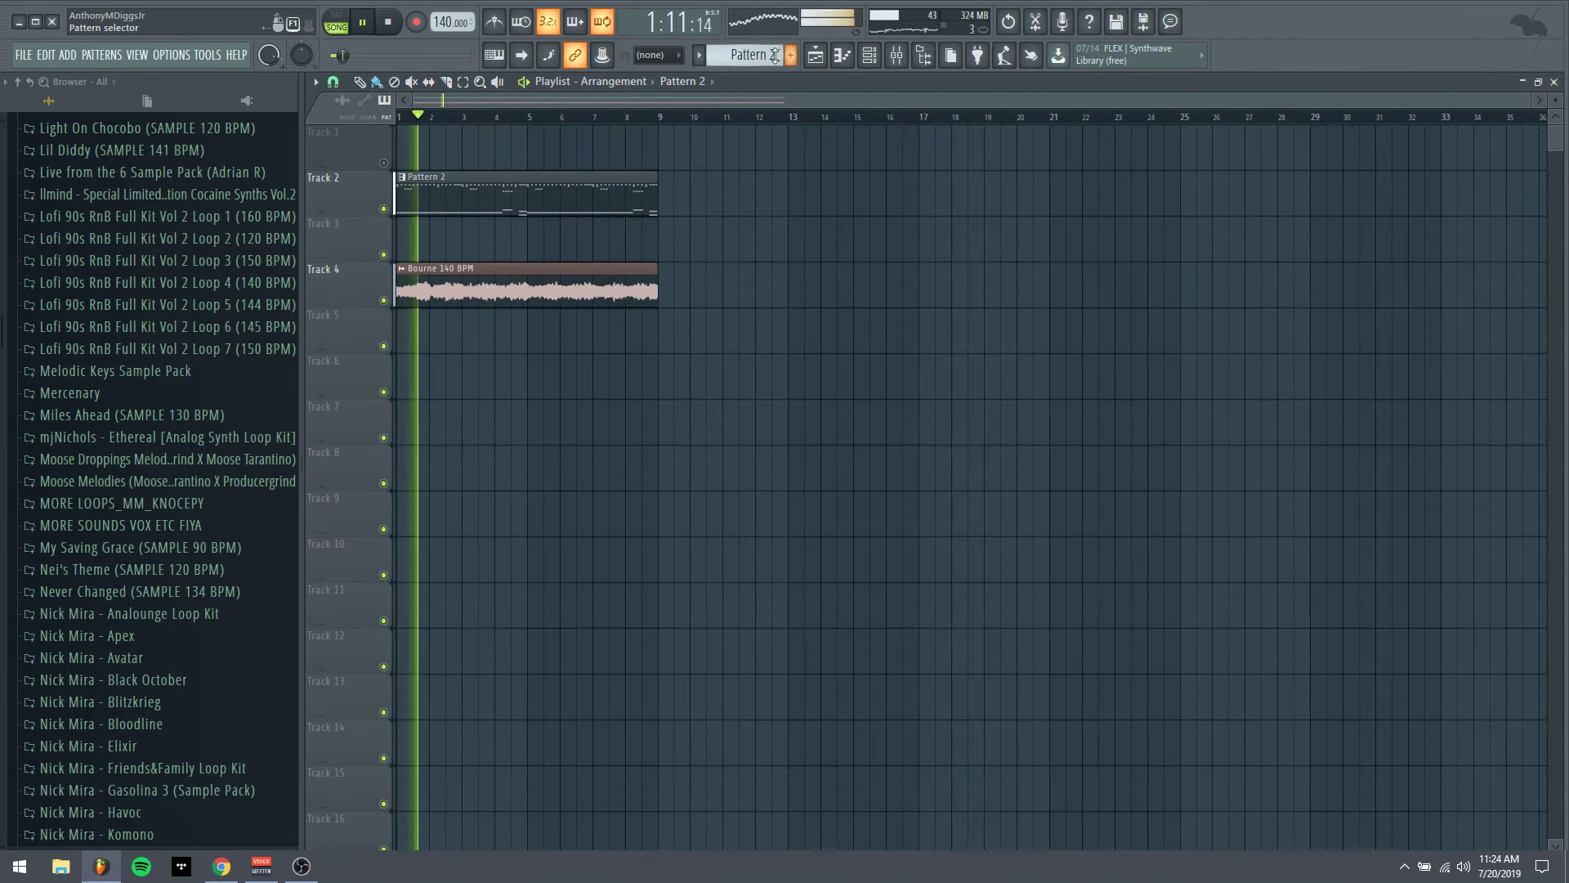
pyautogui.click(748, 55)
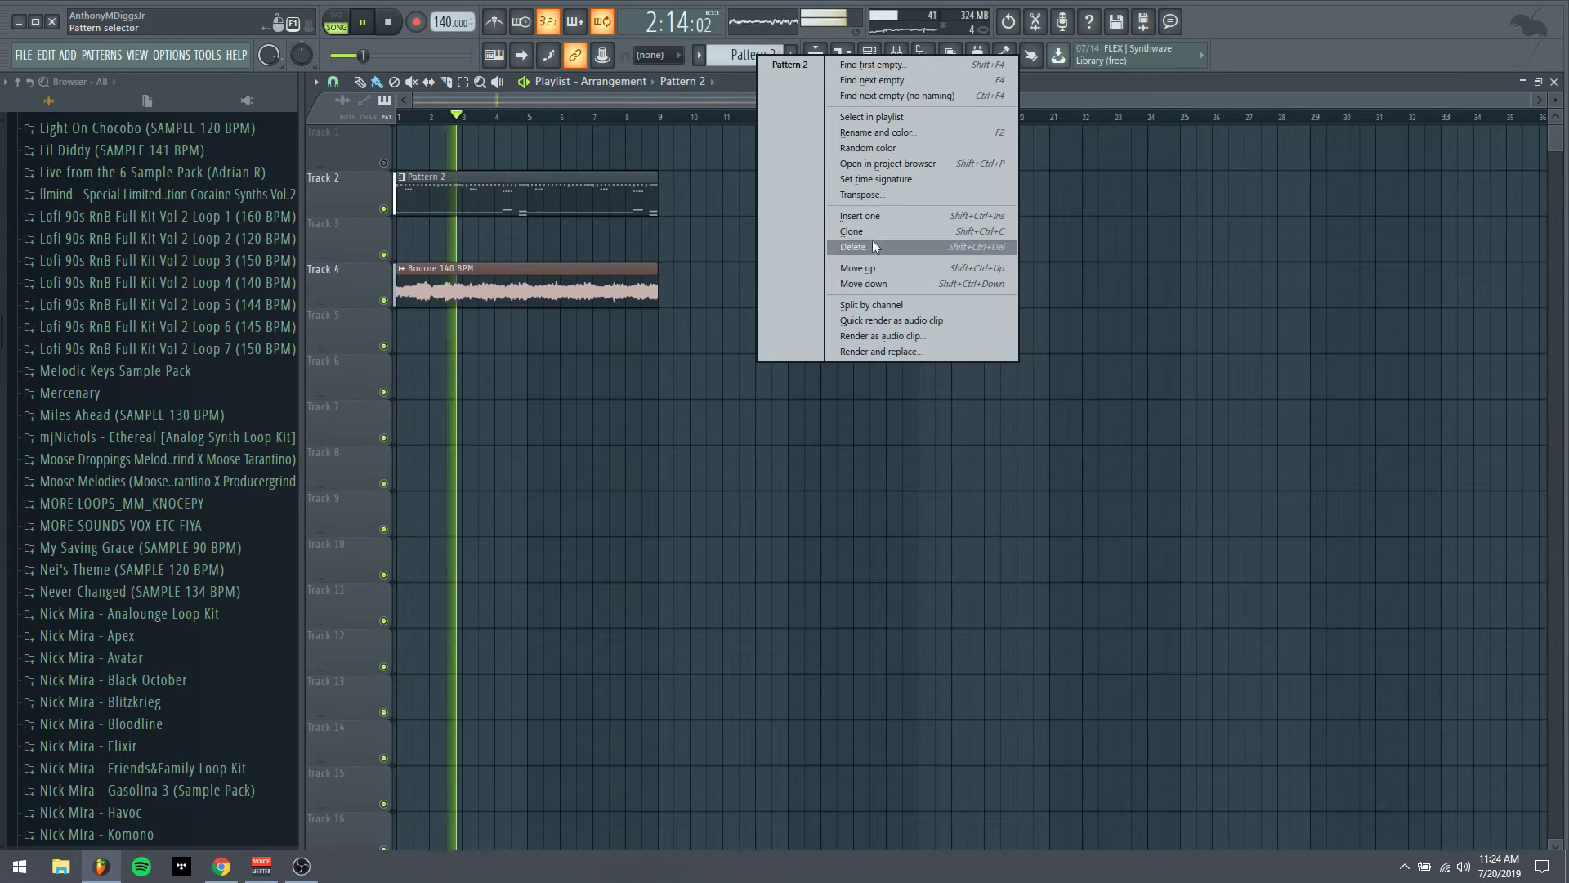
pyautogui.click(865, 305)
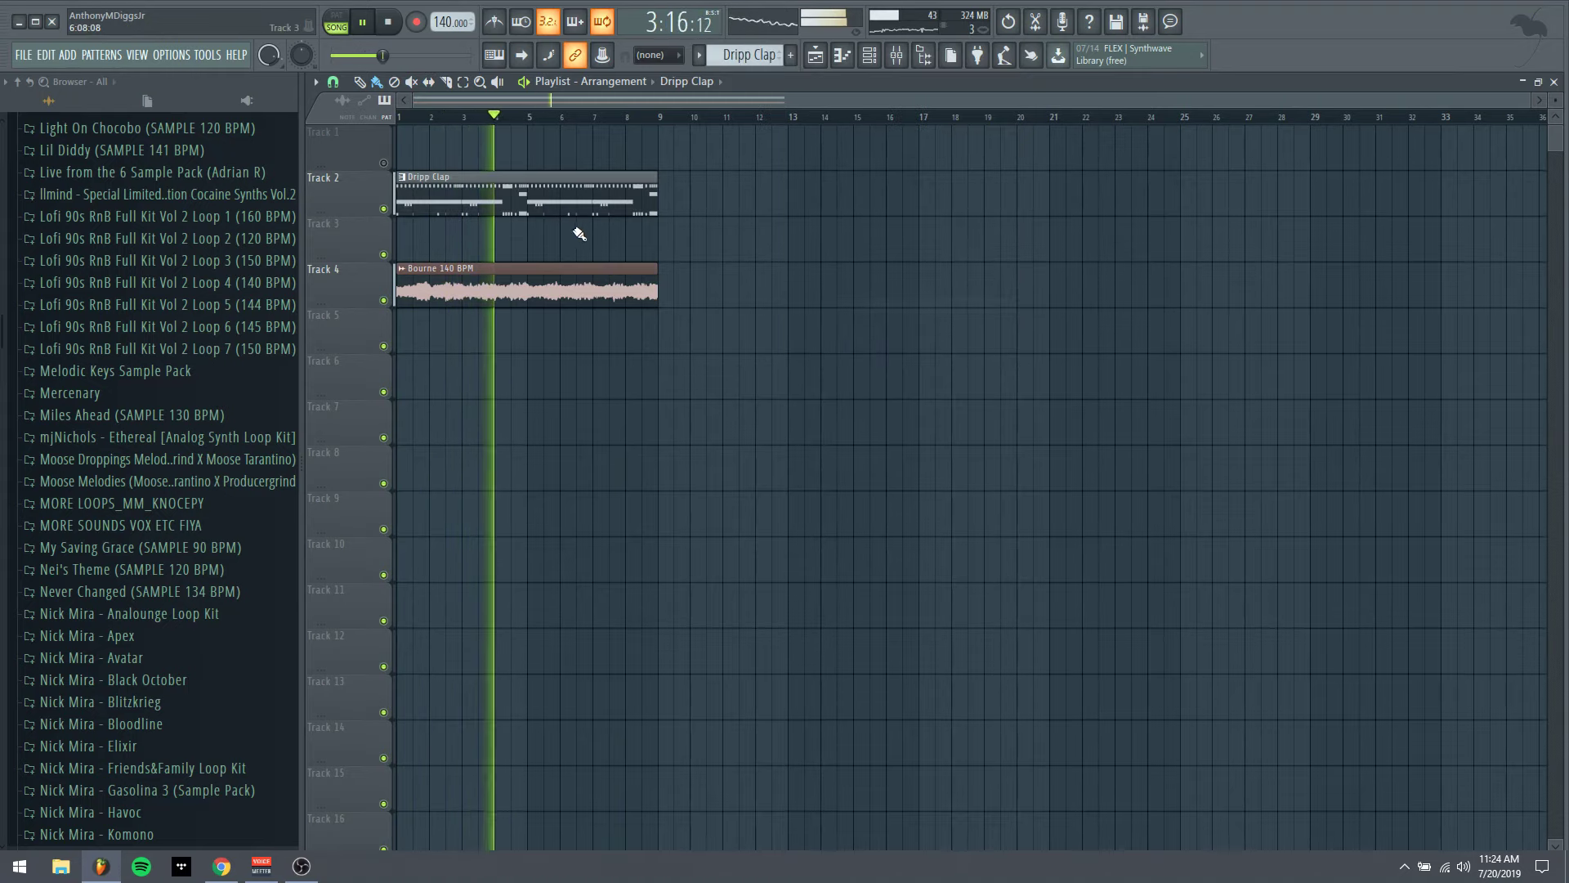
# Arrange the clips on Tracks 1 to 5 in the order Bourne 140 BPM, MetroBoominHat, Truth808, WGL - KICK (7) and Dripp Clap
pyautogui.moveTo(531, 196); pyautogui.dragTo(522, 433)
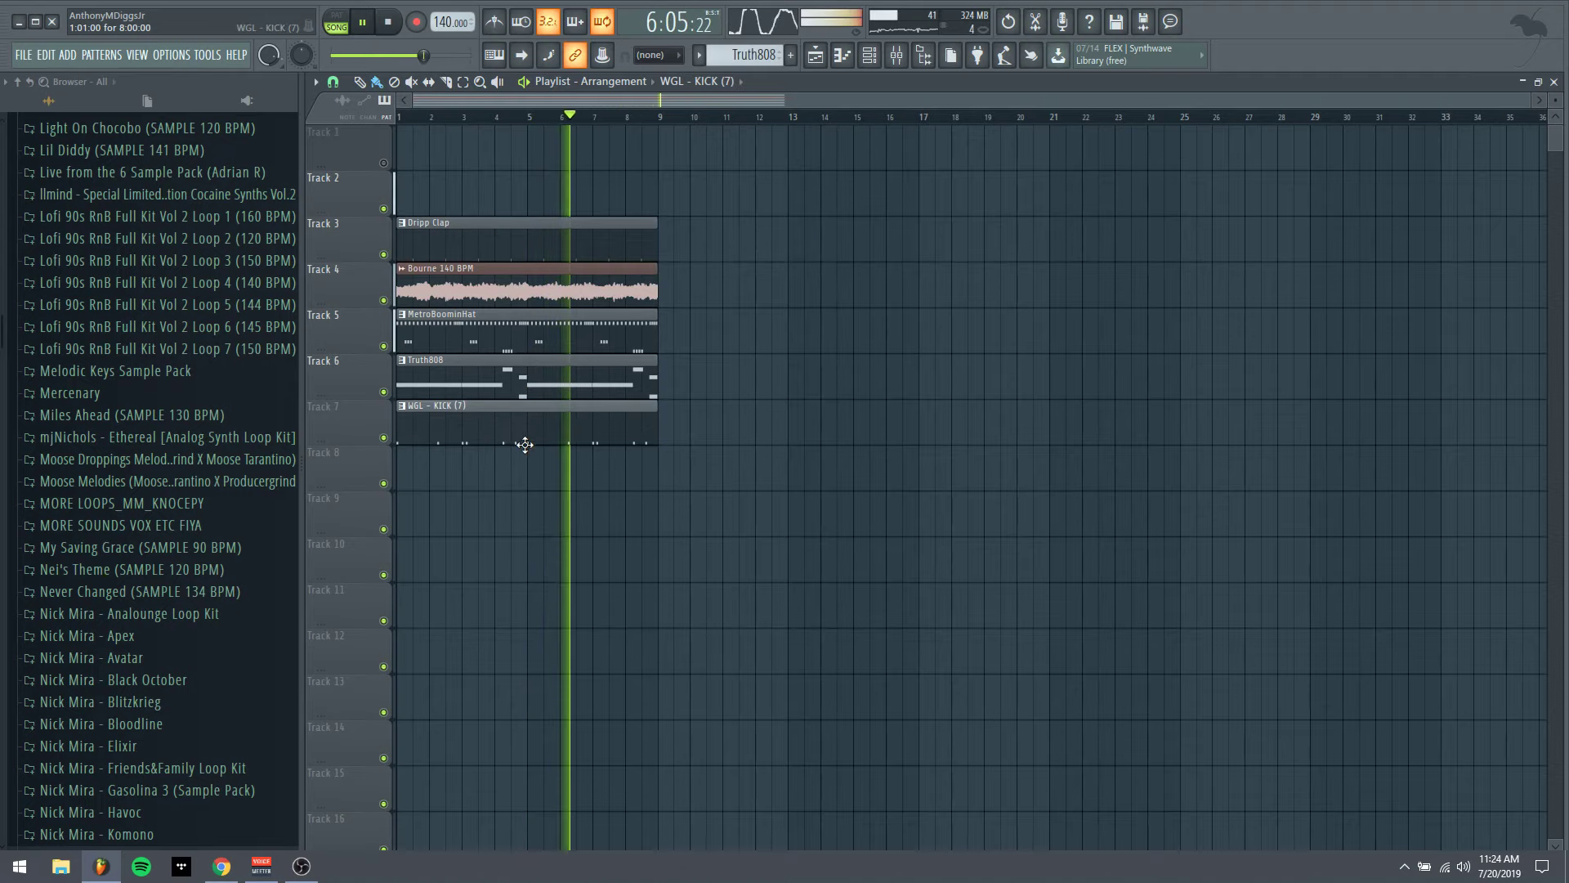
pyautogui.moveTo(528, 251); pyautogui.dragTo(508, 484)
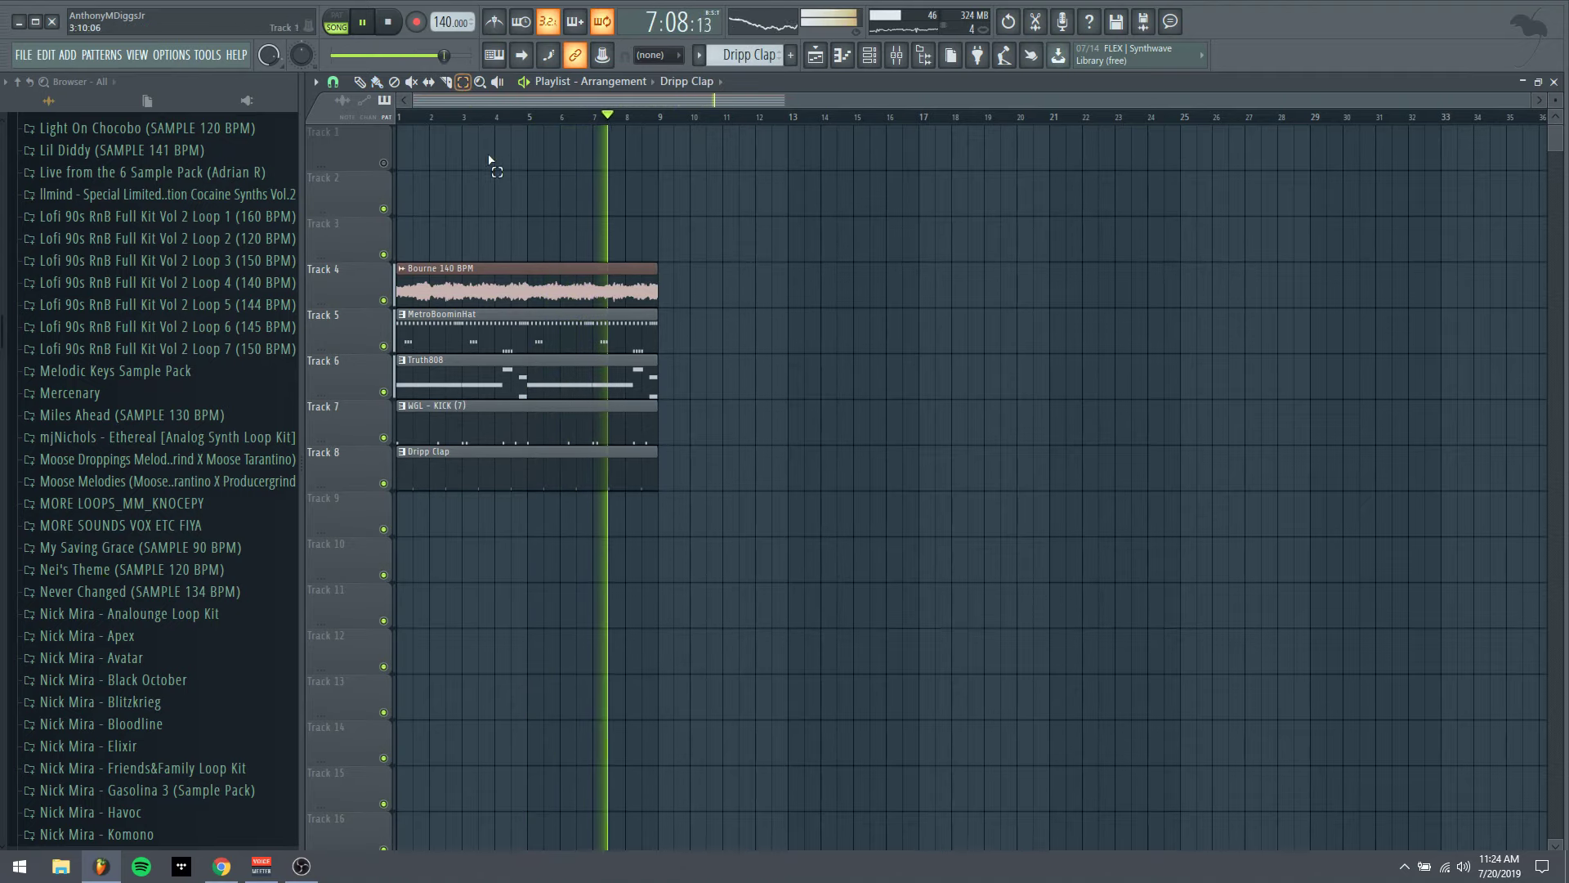
pyautogui.hotkey('ctrl', 'a')
pyautogui.moveTo(448, 264); pyautogui.dragTo(448, 127)
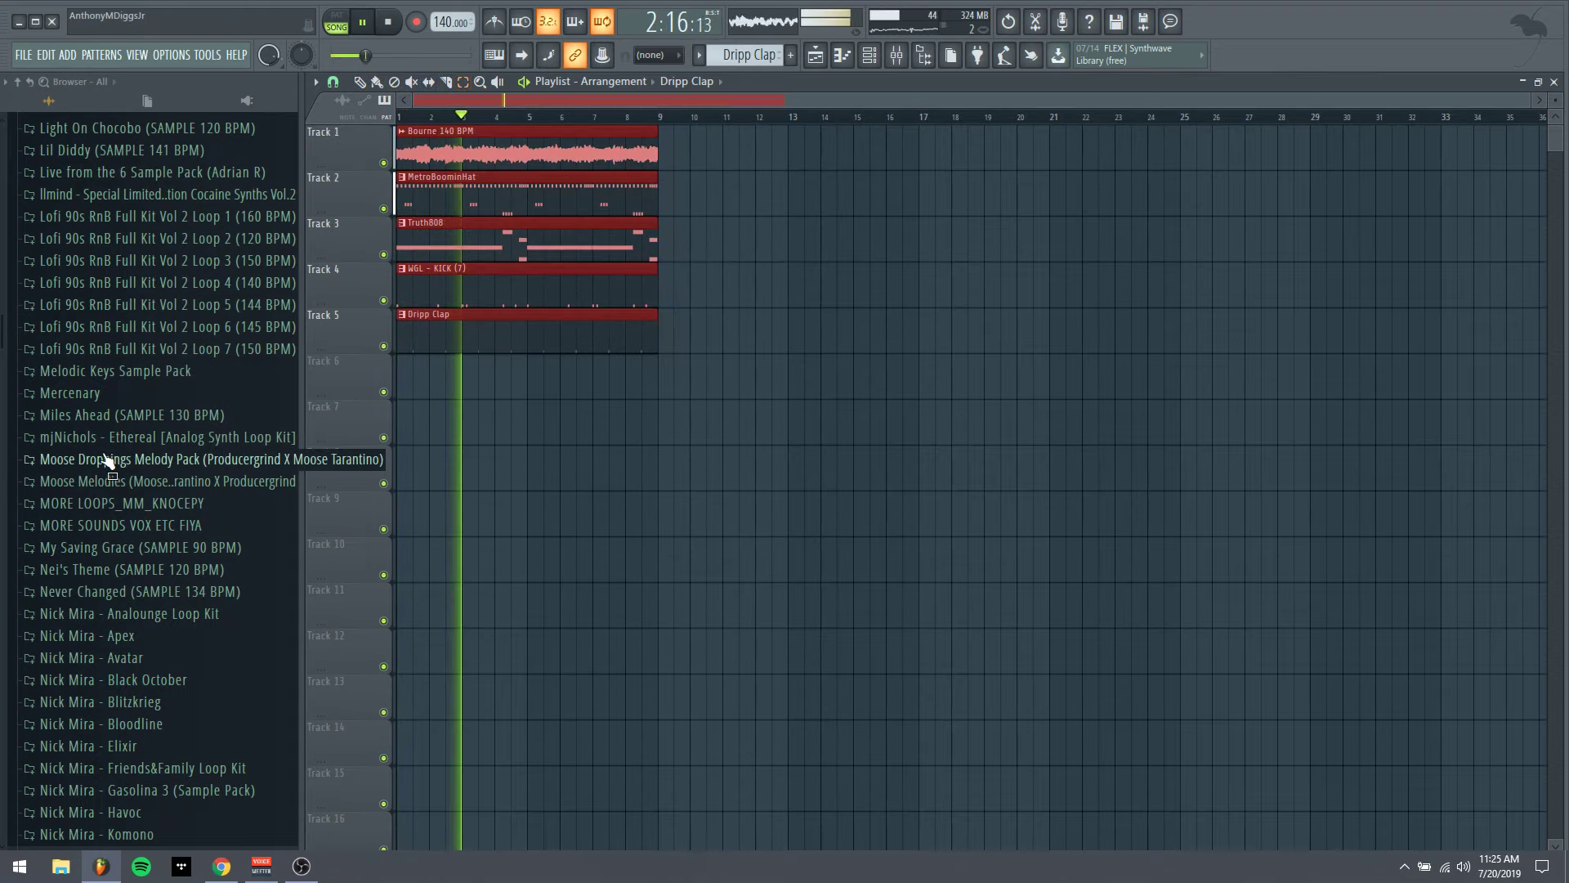
# Duplicate the whole eight-bar arrangement four times so the clips extend to bar 41
pyautogui.hotkey('ctrl', 'b')
pyautogui.hotkey('ctrl', 'b')
pyautogui.hotkey('ctrl', 'b')
pyautogui.hotkey('ctrl', 'b')
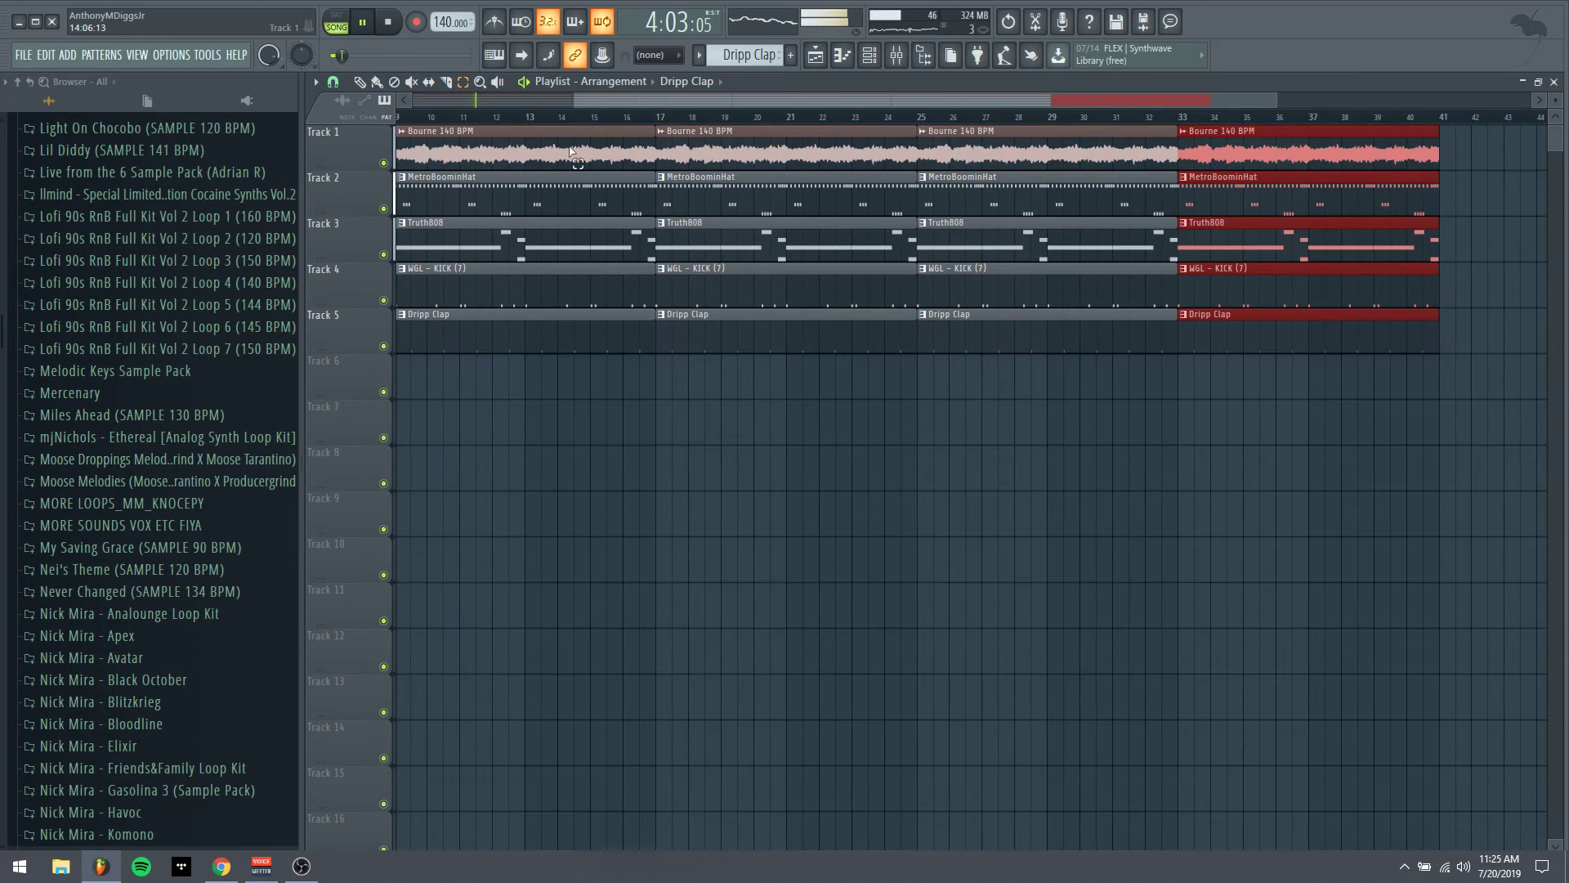
pyautogui.moveTo(570, 97); pyautogui.dragTo(414, 98)
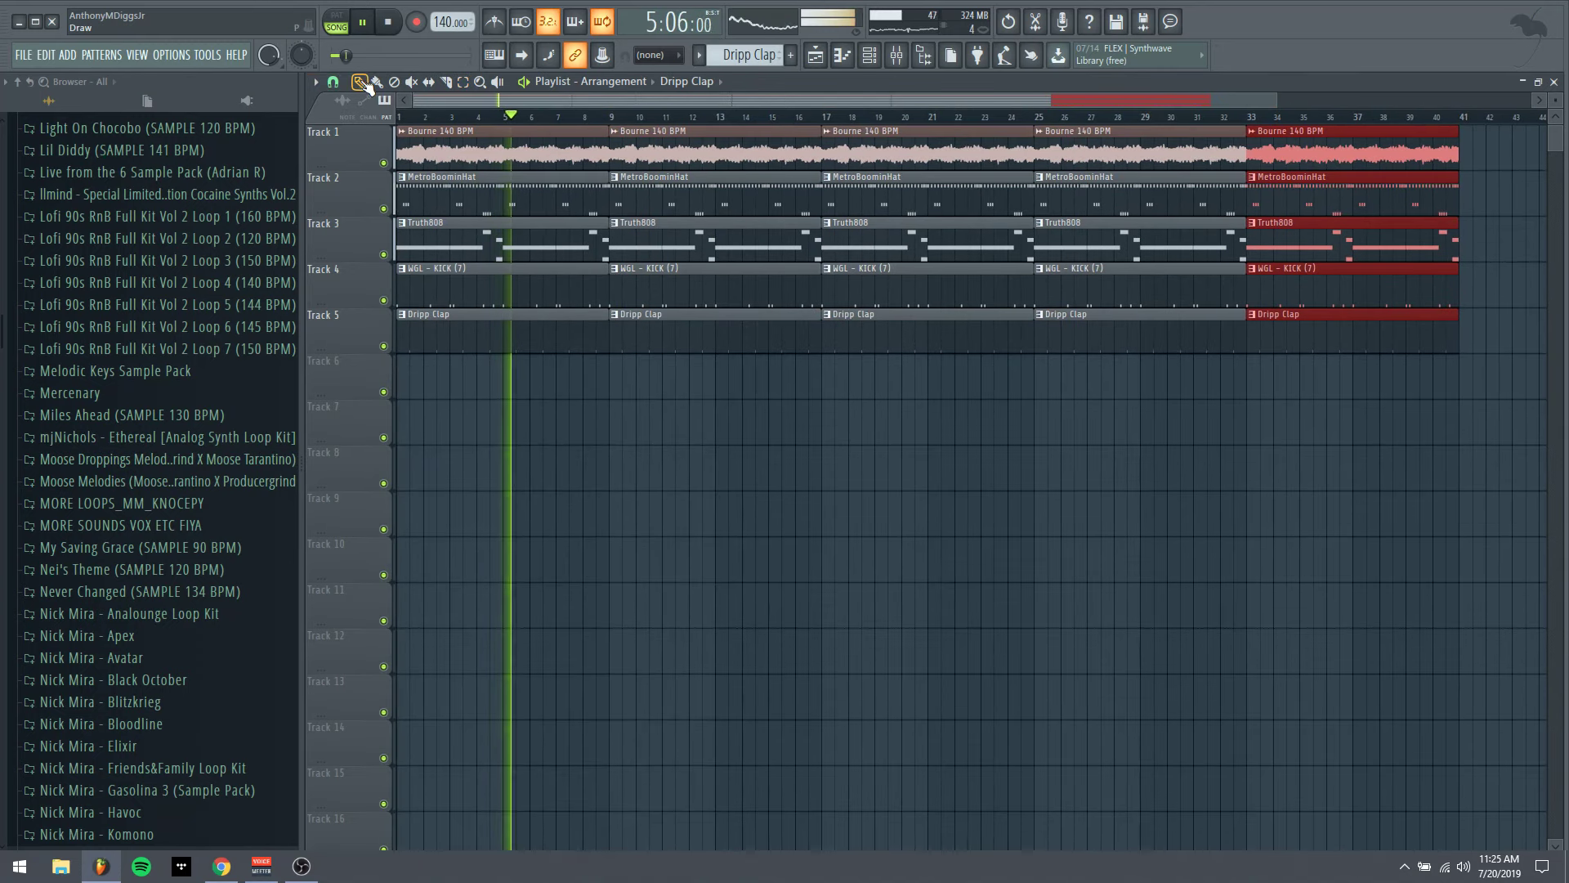
# Stop playback and delete the hat, 808, kick and clap clips from the first eight bars
pyautogui.press('space')
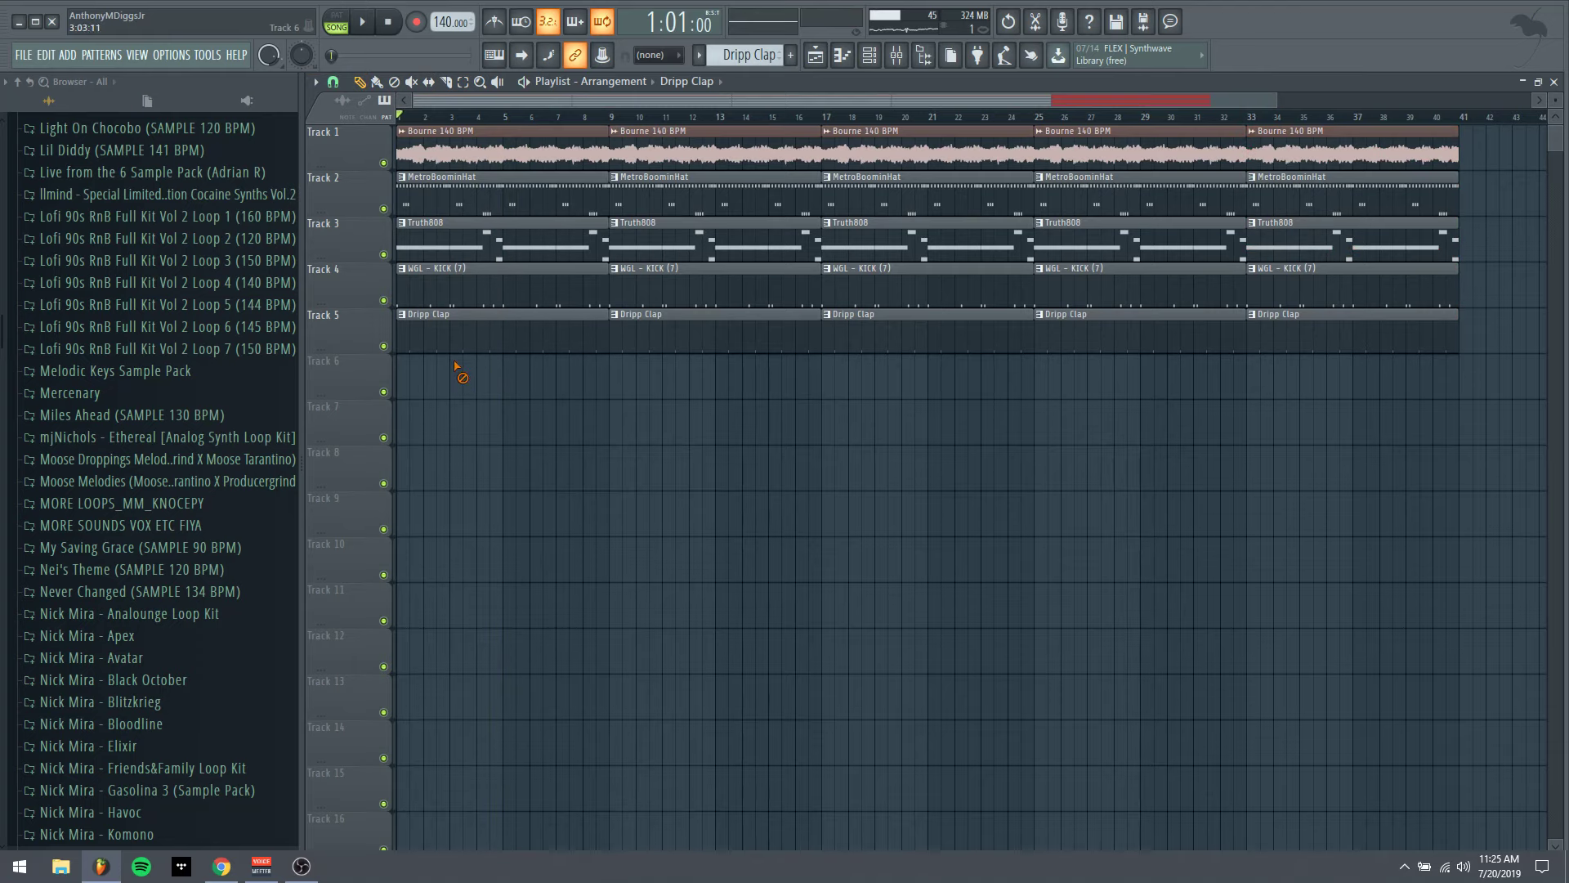
pyautogui.rightClick(456, 333)
pyautogui.rightClick(452, 282)
pyautogui.rightClick(450, 237)
pyautogui.rightClick(448, 188)
# Load FabFilter Pro-Q 2 (Mono) into the Master track's second effect slot
pyautogui.click(899, 59)
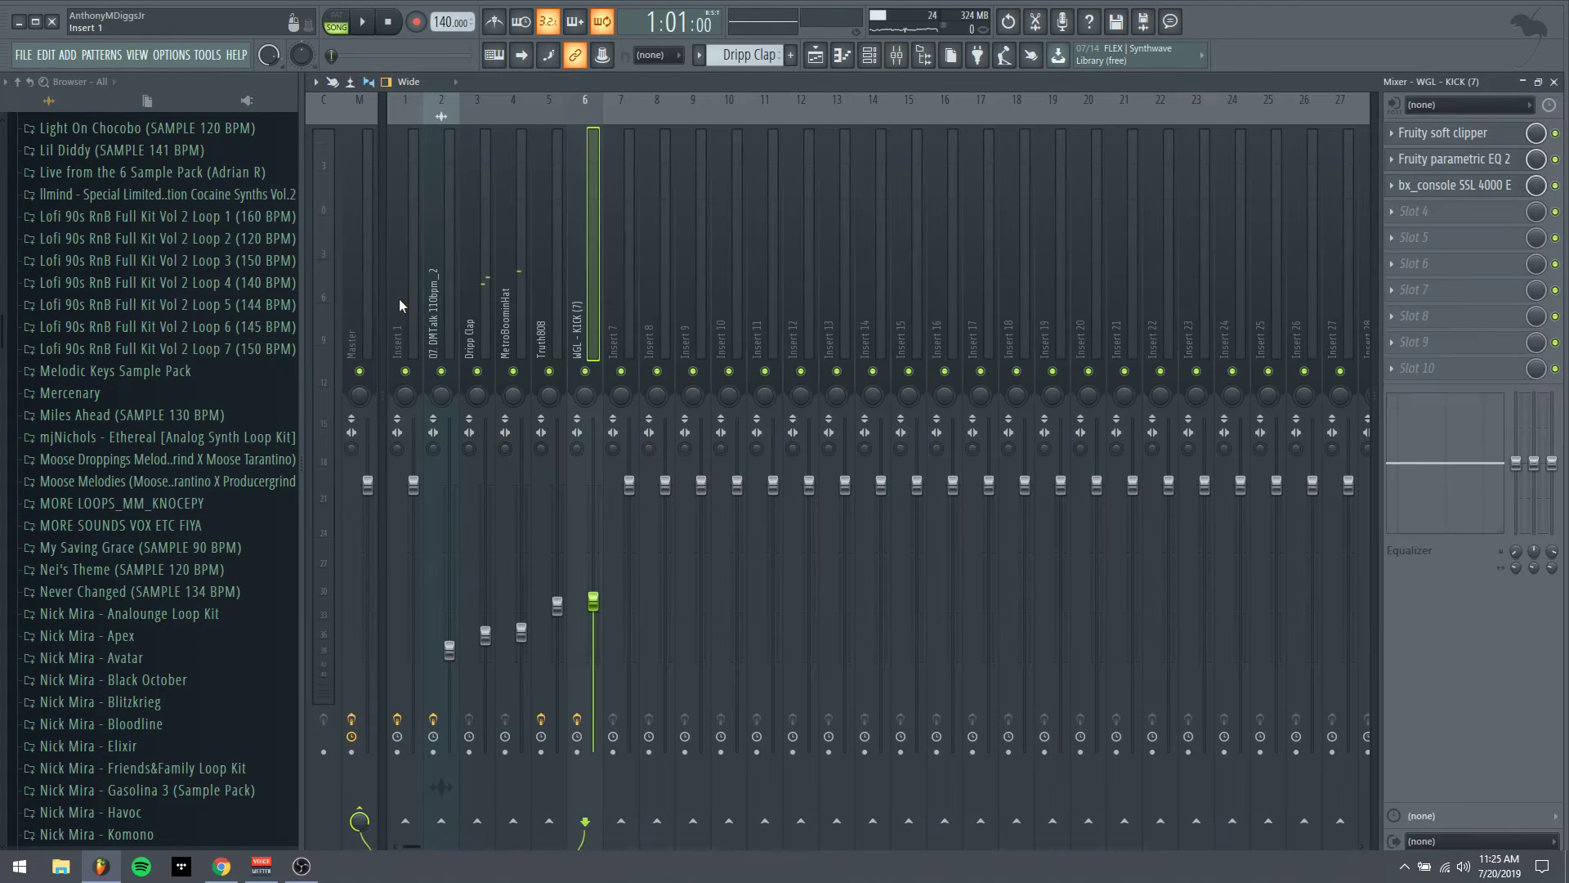
pyautogui.click(1395, 166)
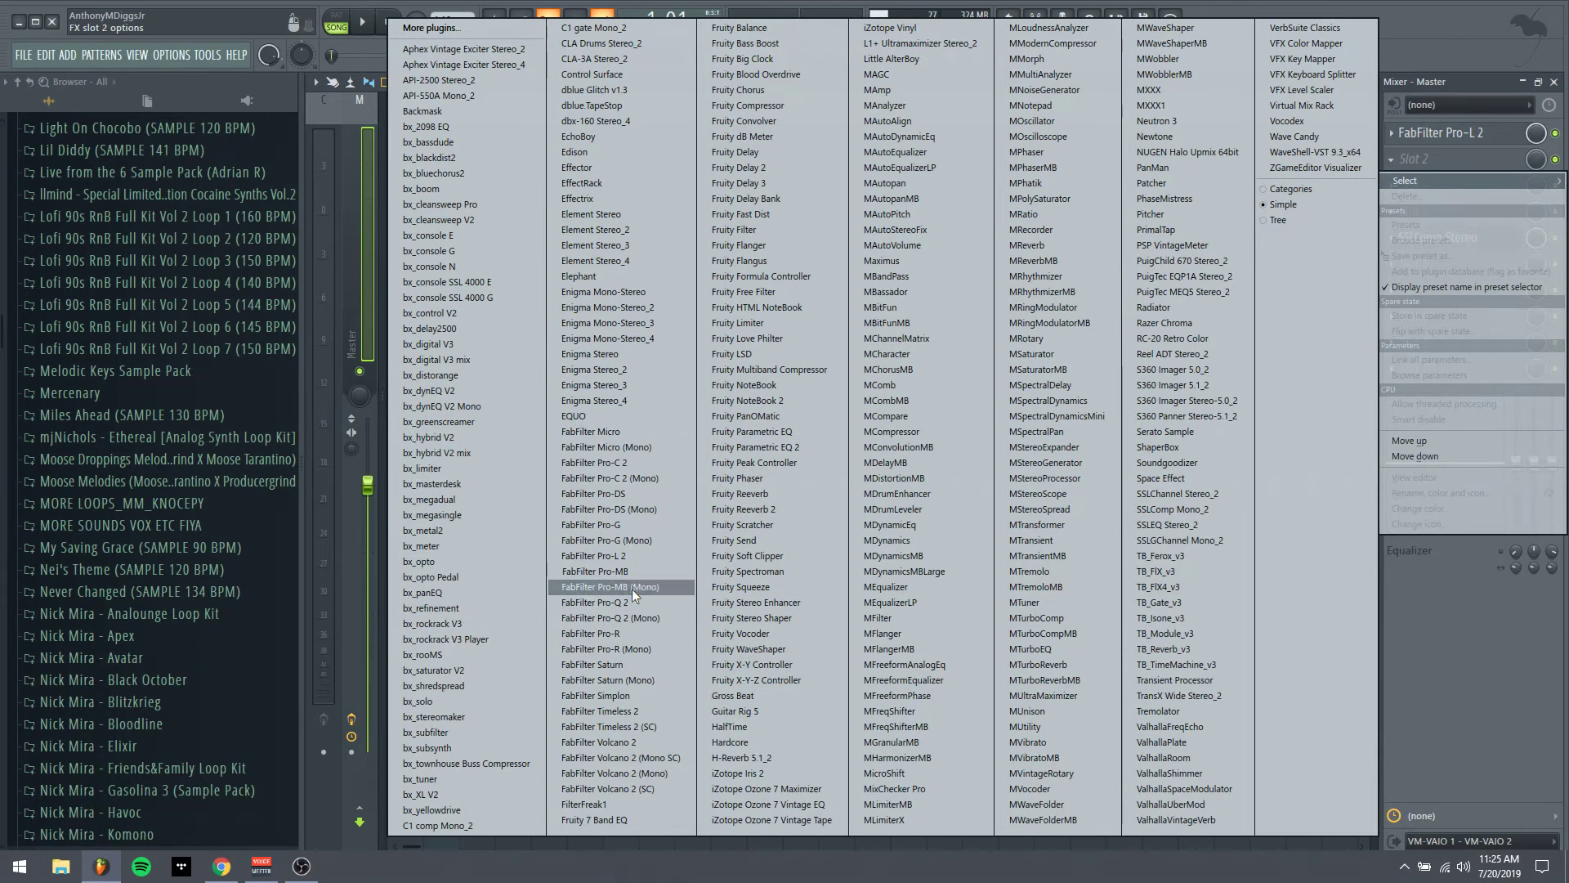
pyautogui.click(631, 618)
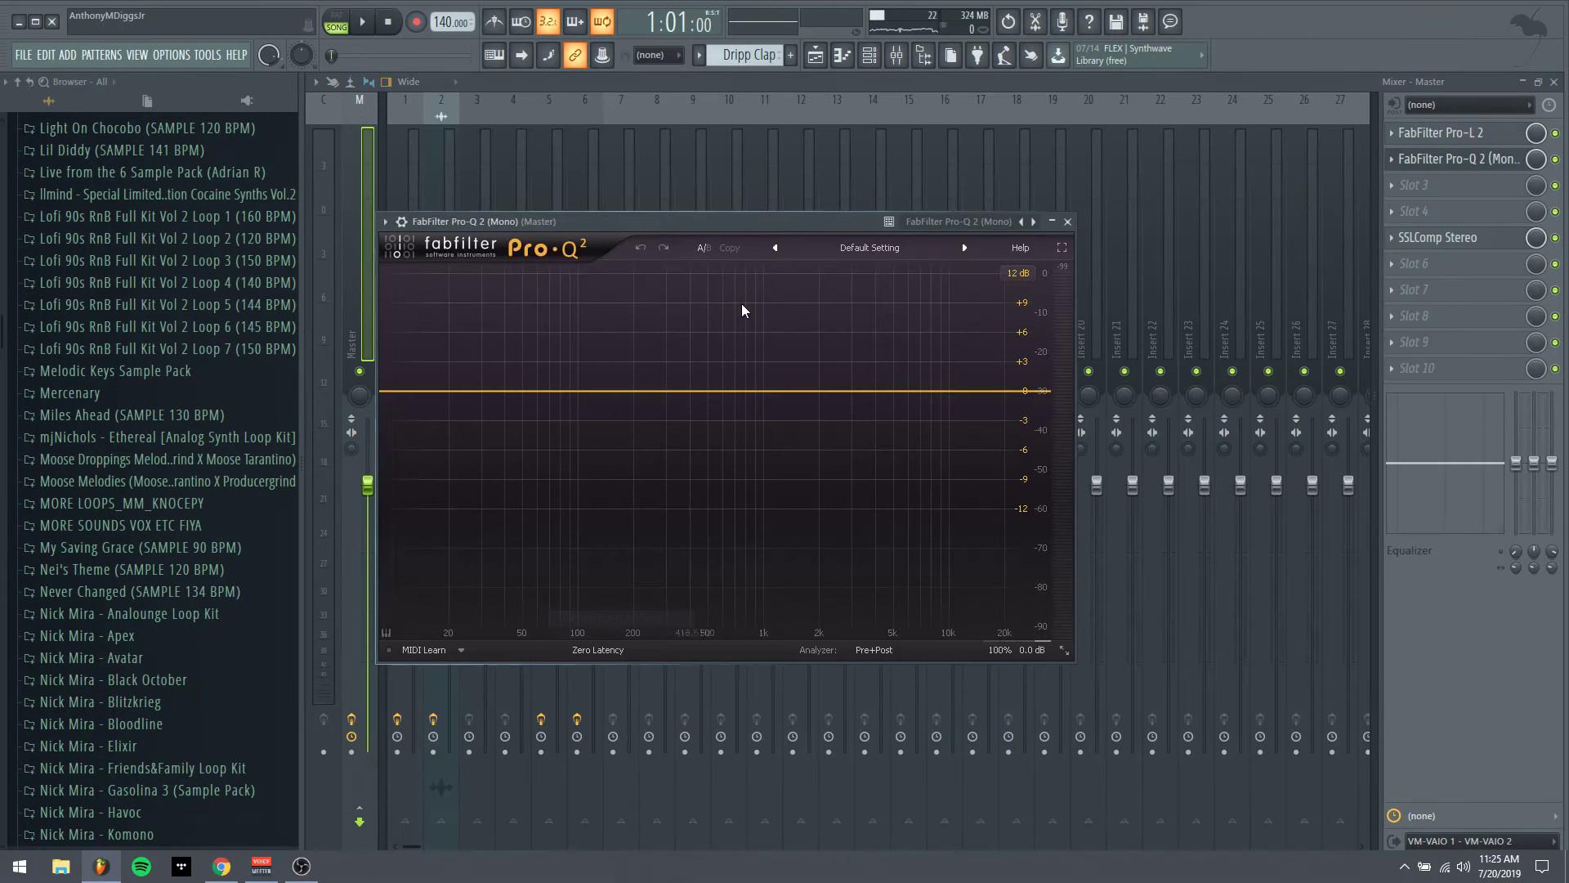
pyautogui.click(1068, 222)
# Create an automation clip for the mix level of FabFilter Pro-Q 2 (Mono), dropping it from full to minimum at bar 9
pyautogui.rightClick(1536, 158)
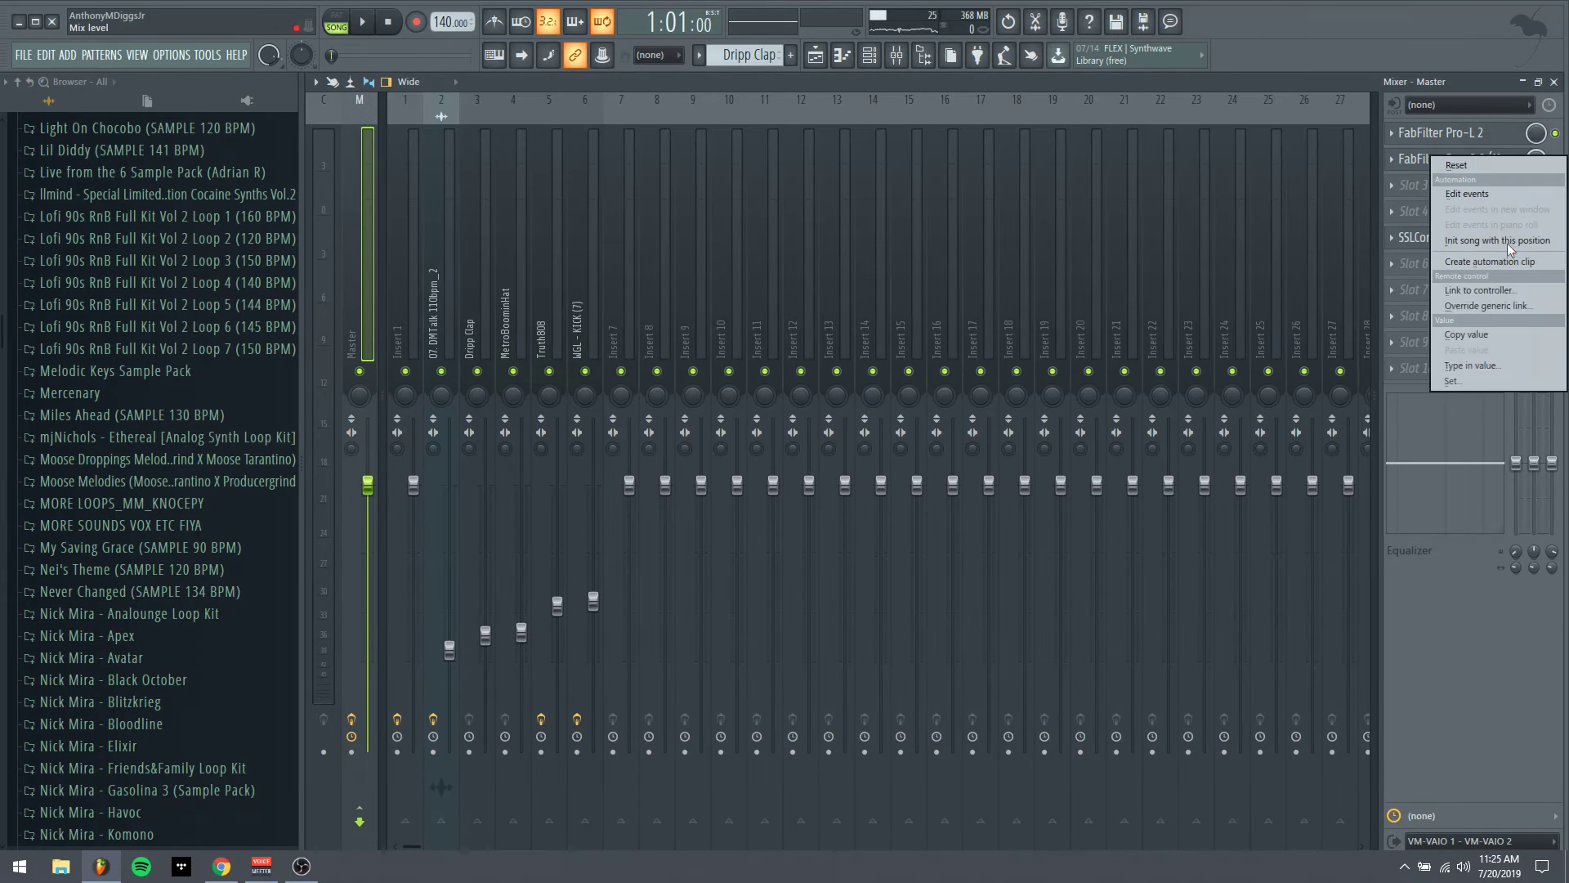
pyautogui.click(1470, 263)
pyautogui.press('space')
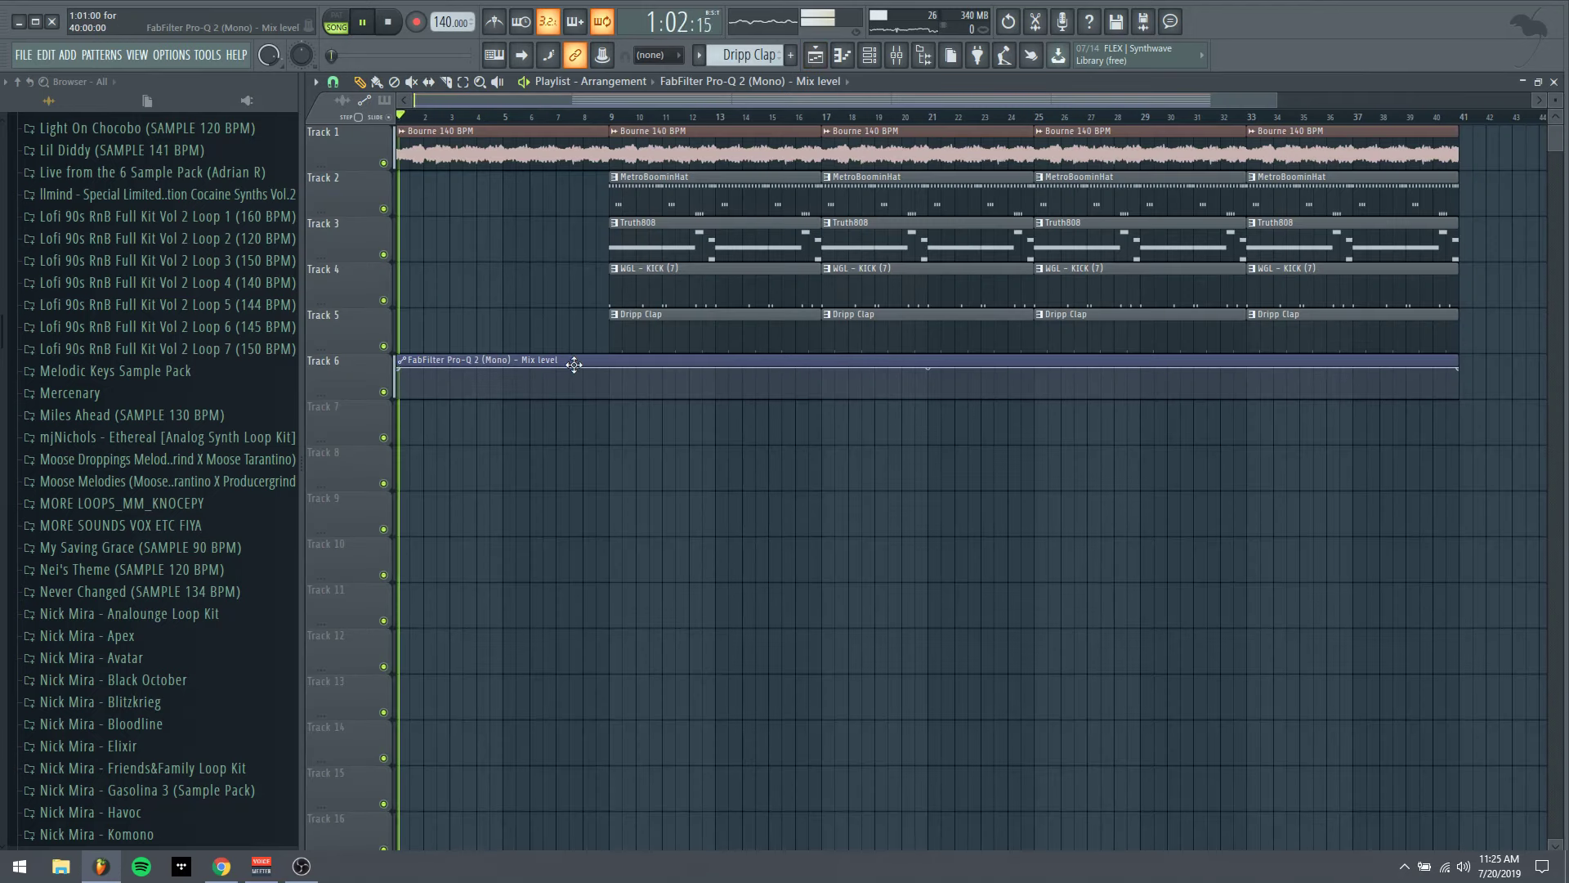
pyautogui.moveTo(613, 371); pyautogui.dragTo(609, 397)
pyautogui.rightClick(1455, 374)
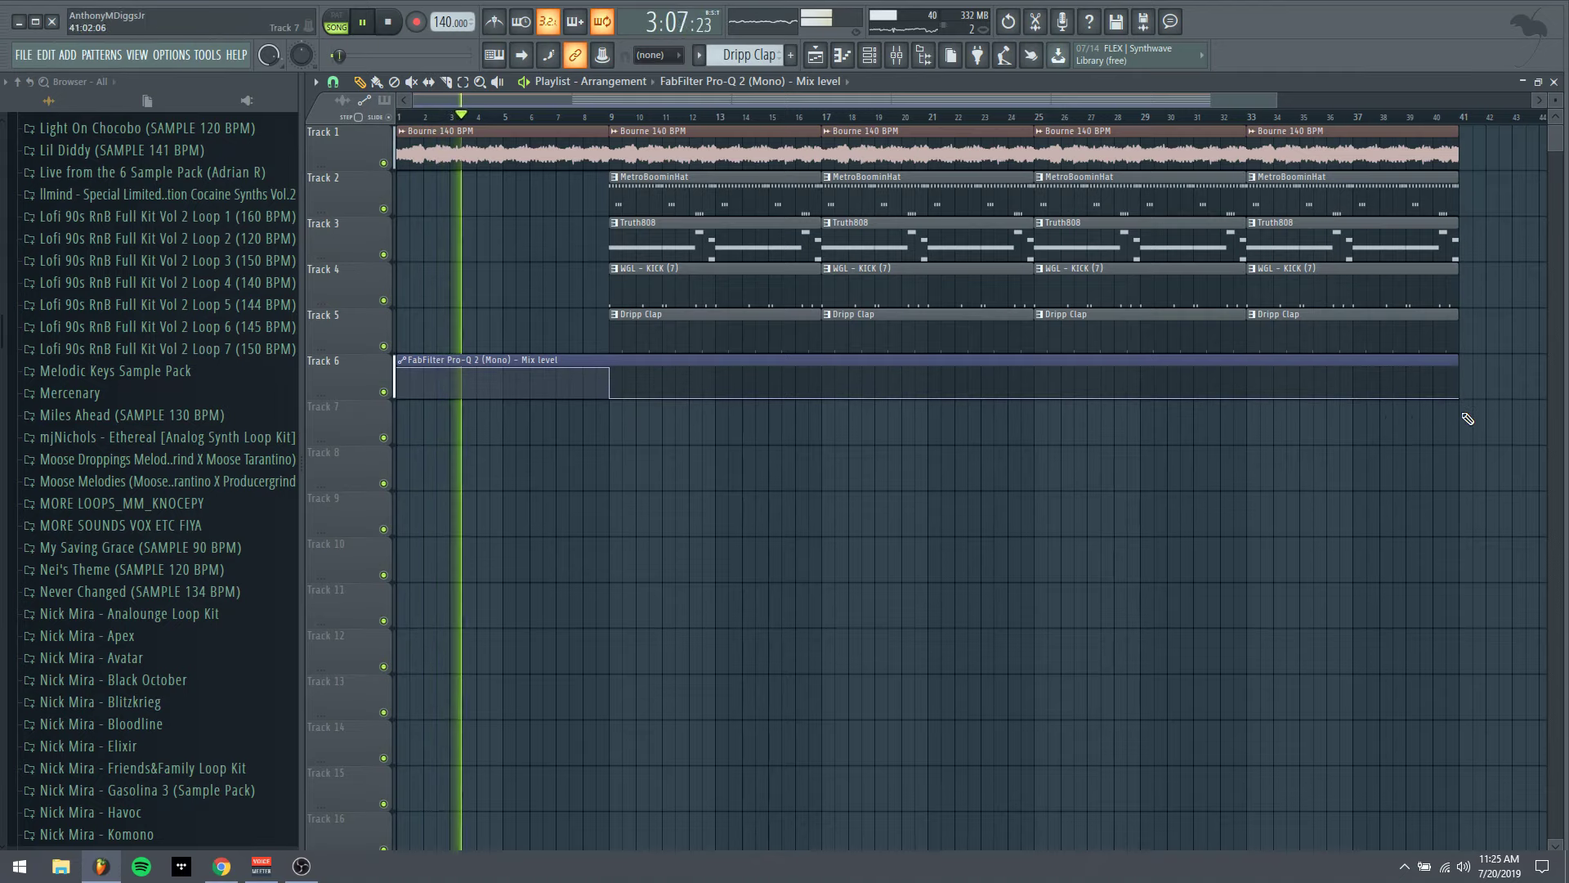
# Delete the WGL - KICK (7) and Truth808 clips from bars 9 to 16
pyautogui.rightClick(652, 304)
pyautogui.rightClick(671, 245)
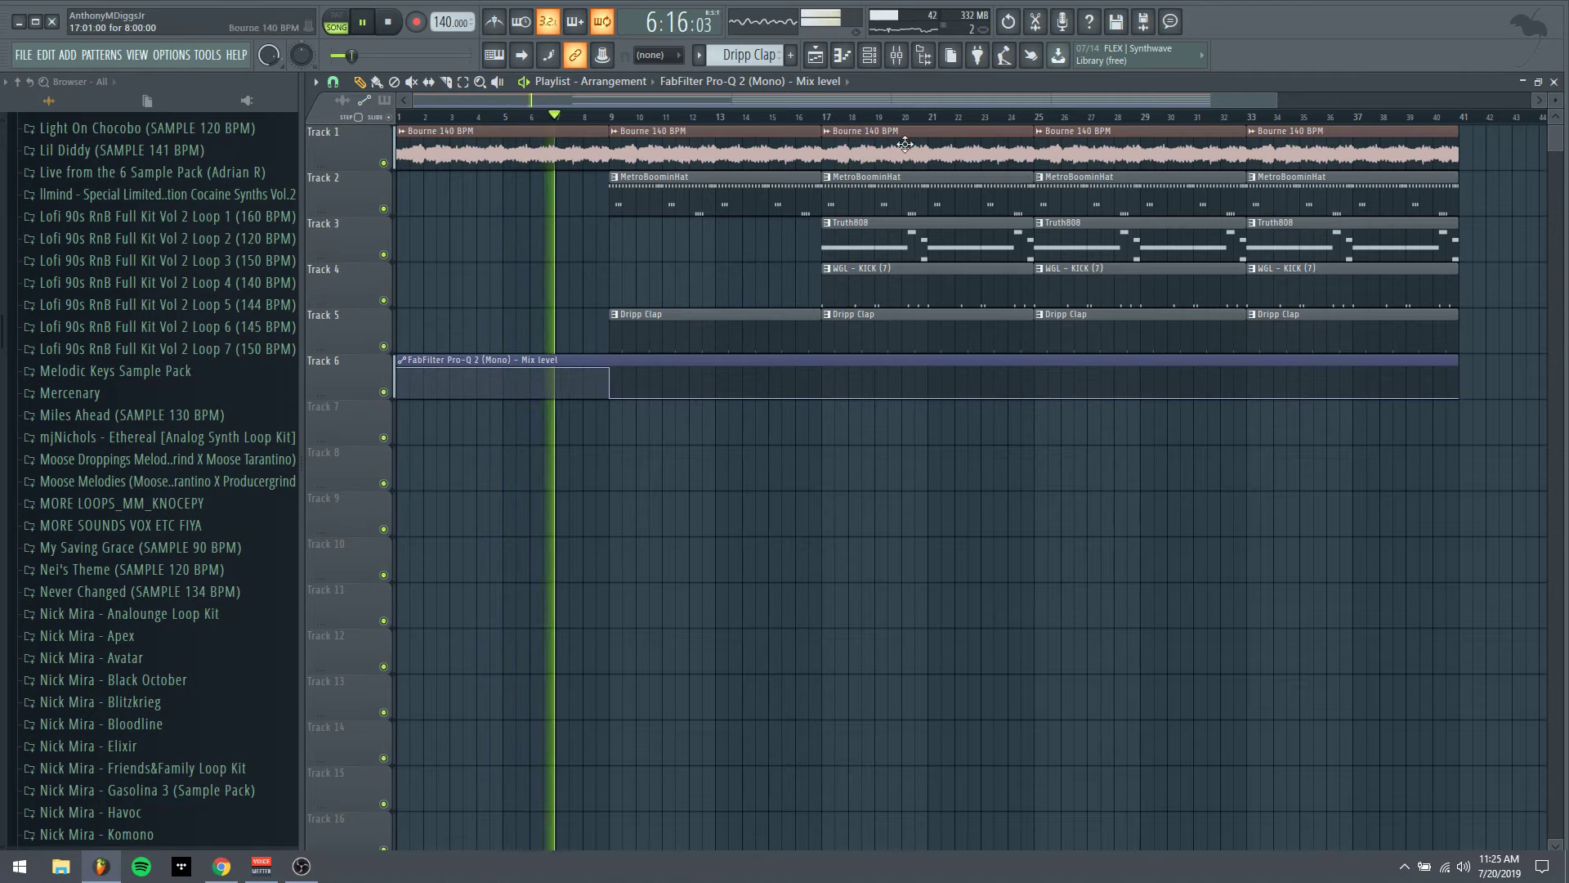
# Open the snares folder of the LIL PEEP DRUMKIT in the All DRUM KITS sample collection
pyautogui.press('F6')
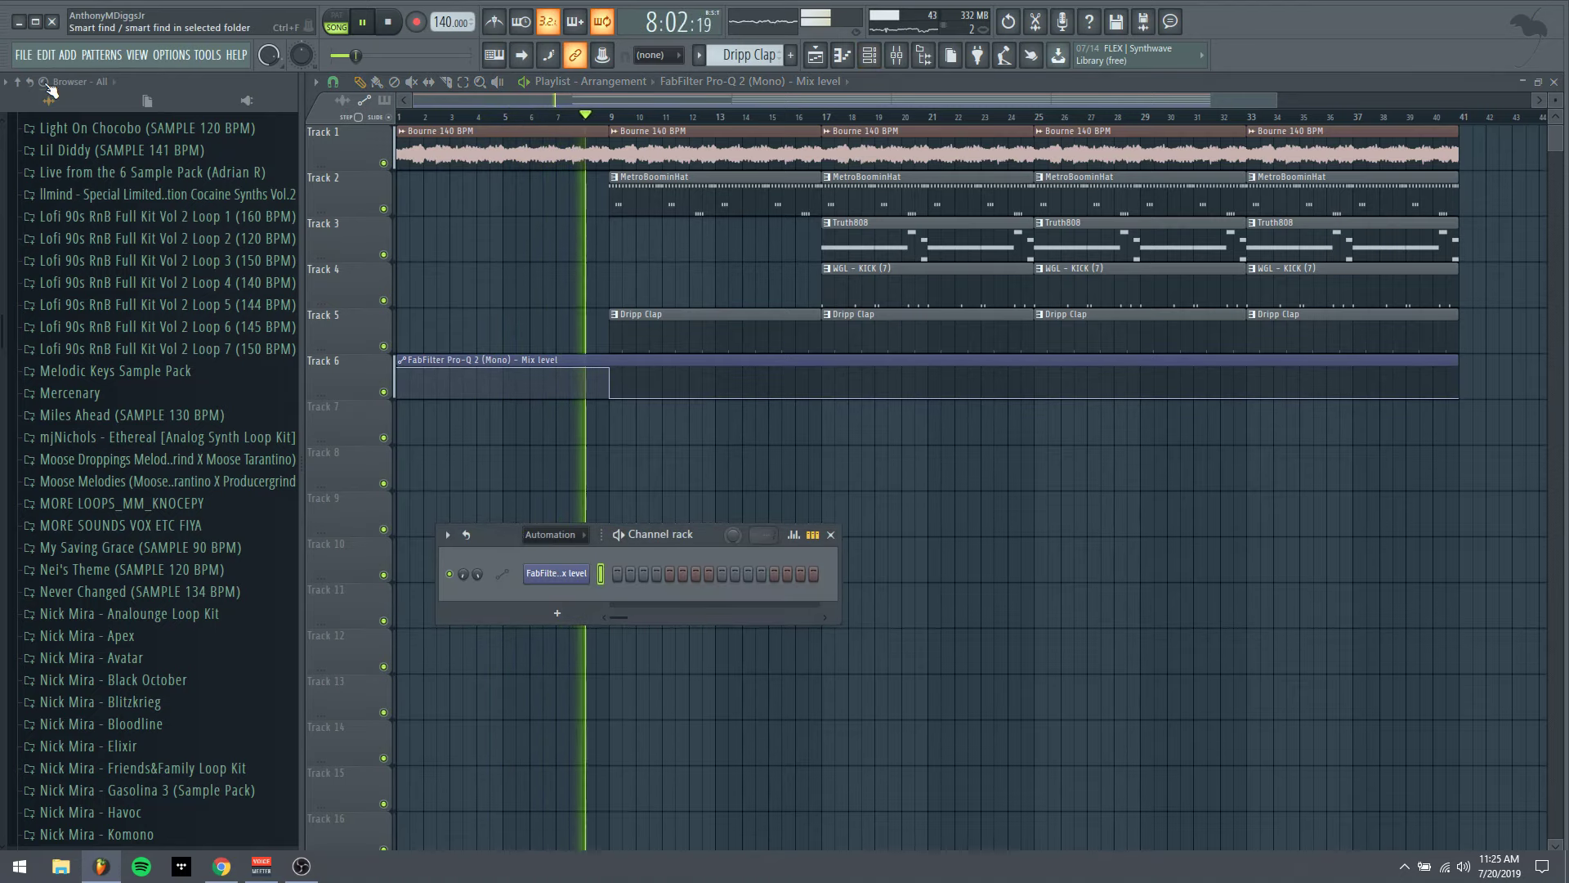
pyautogui.click(49, 145)
pyautogui.click(69, 123)
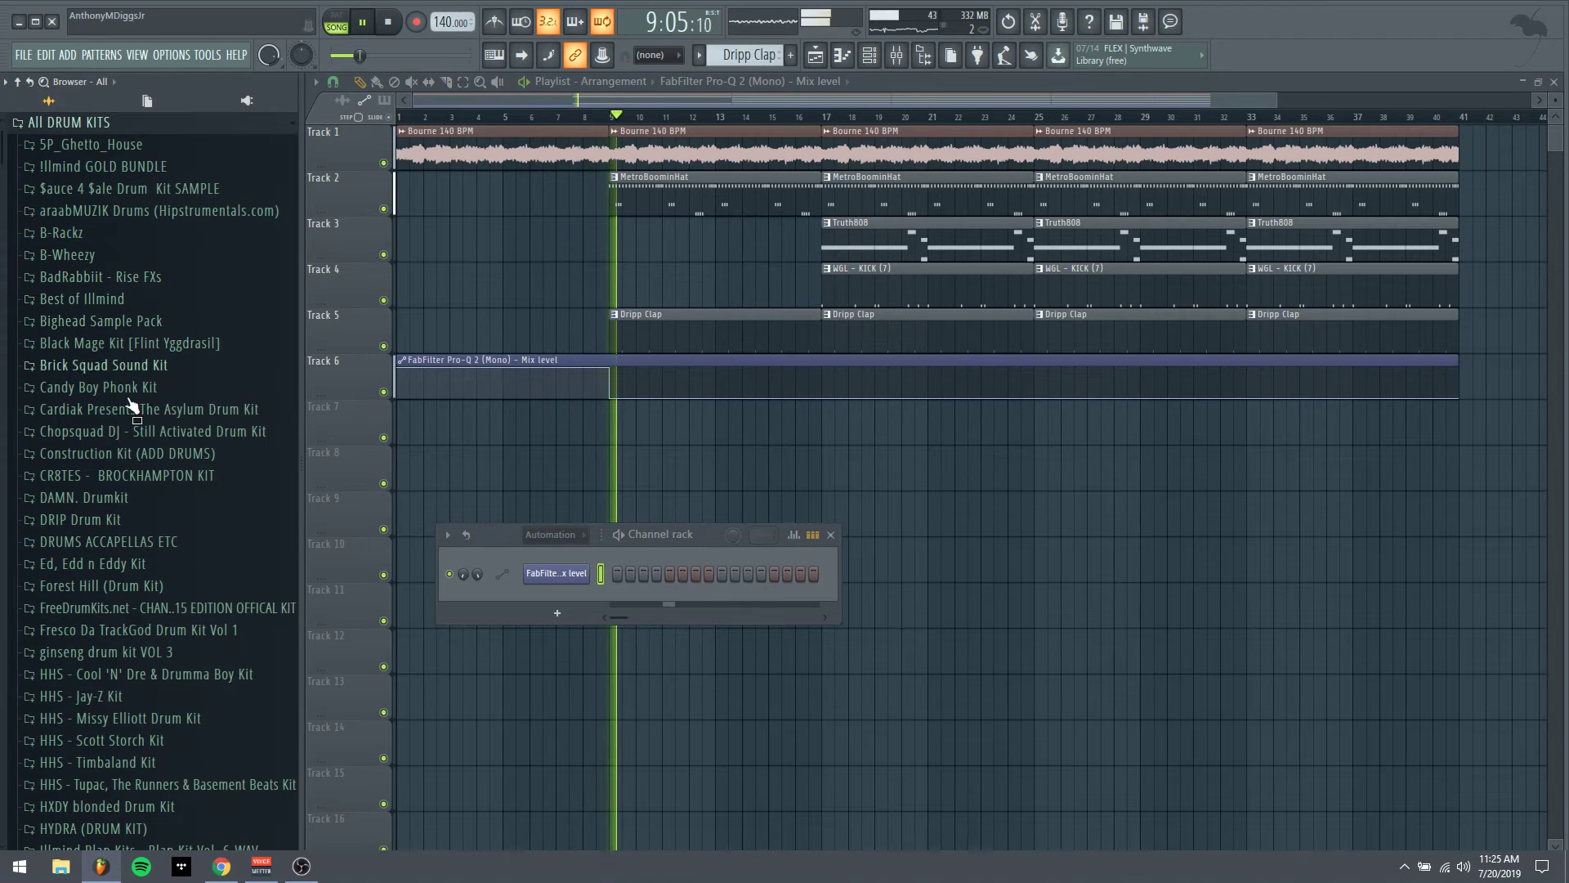
pyautogui.scroll(-2, 122, 483)
pyautogui.scroll(-8, 126, 495)
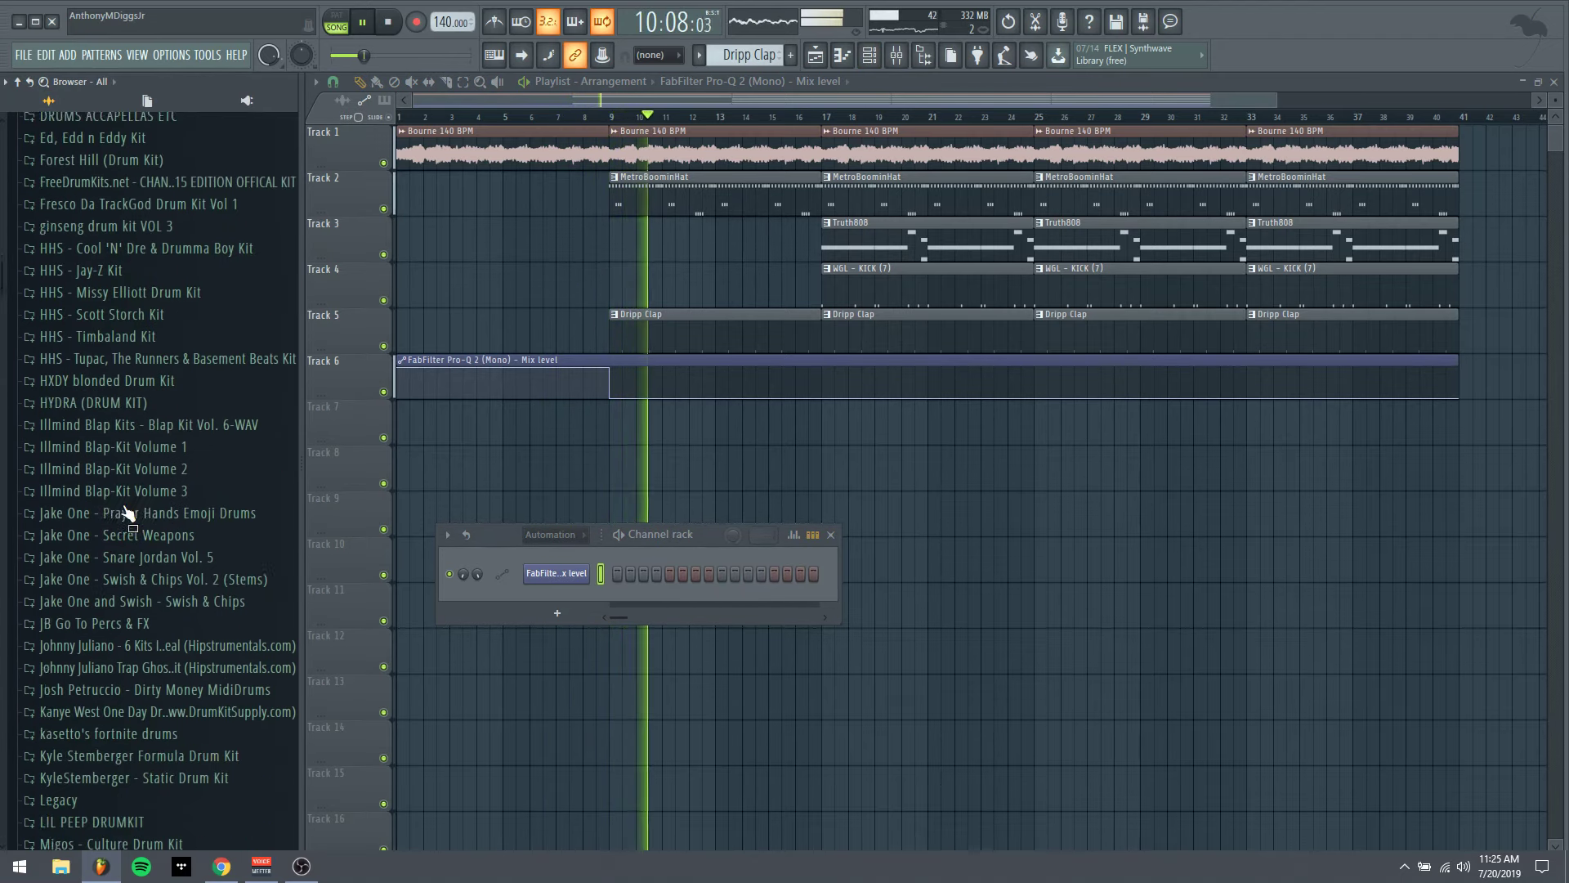
pyautogui.scroll(-1, 120, 512)
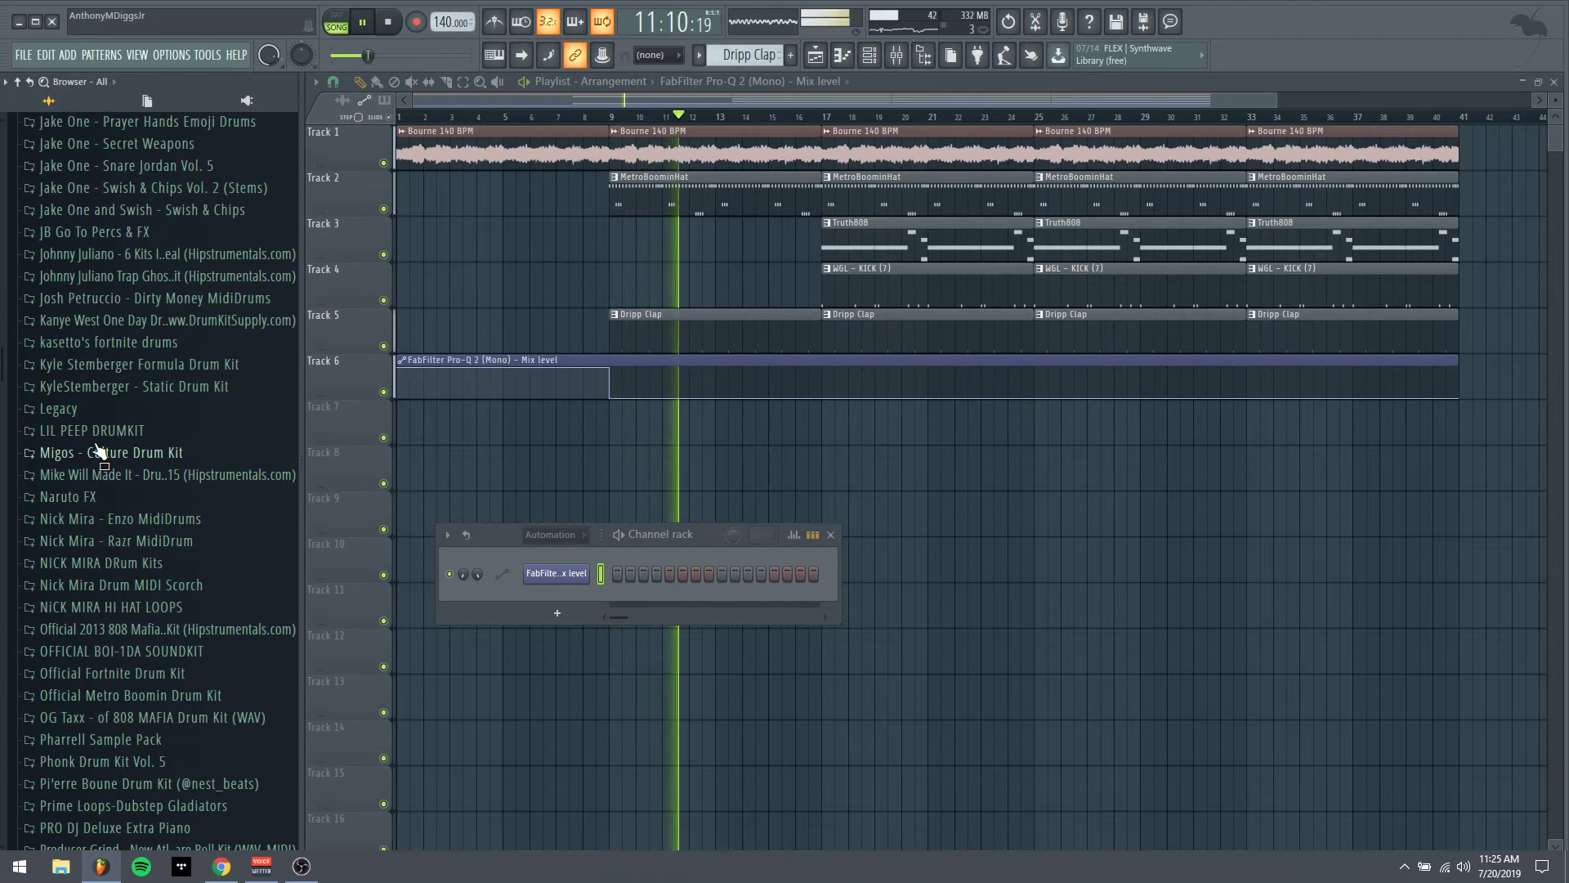
pyautogui.click(98, 432)
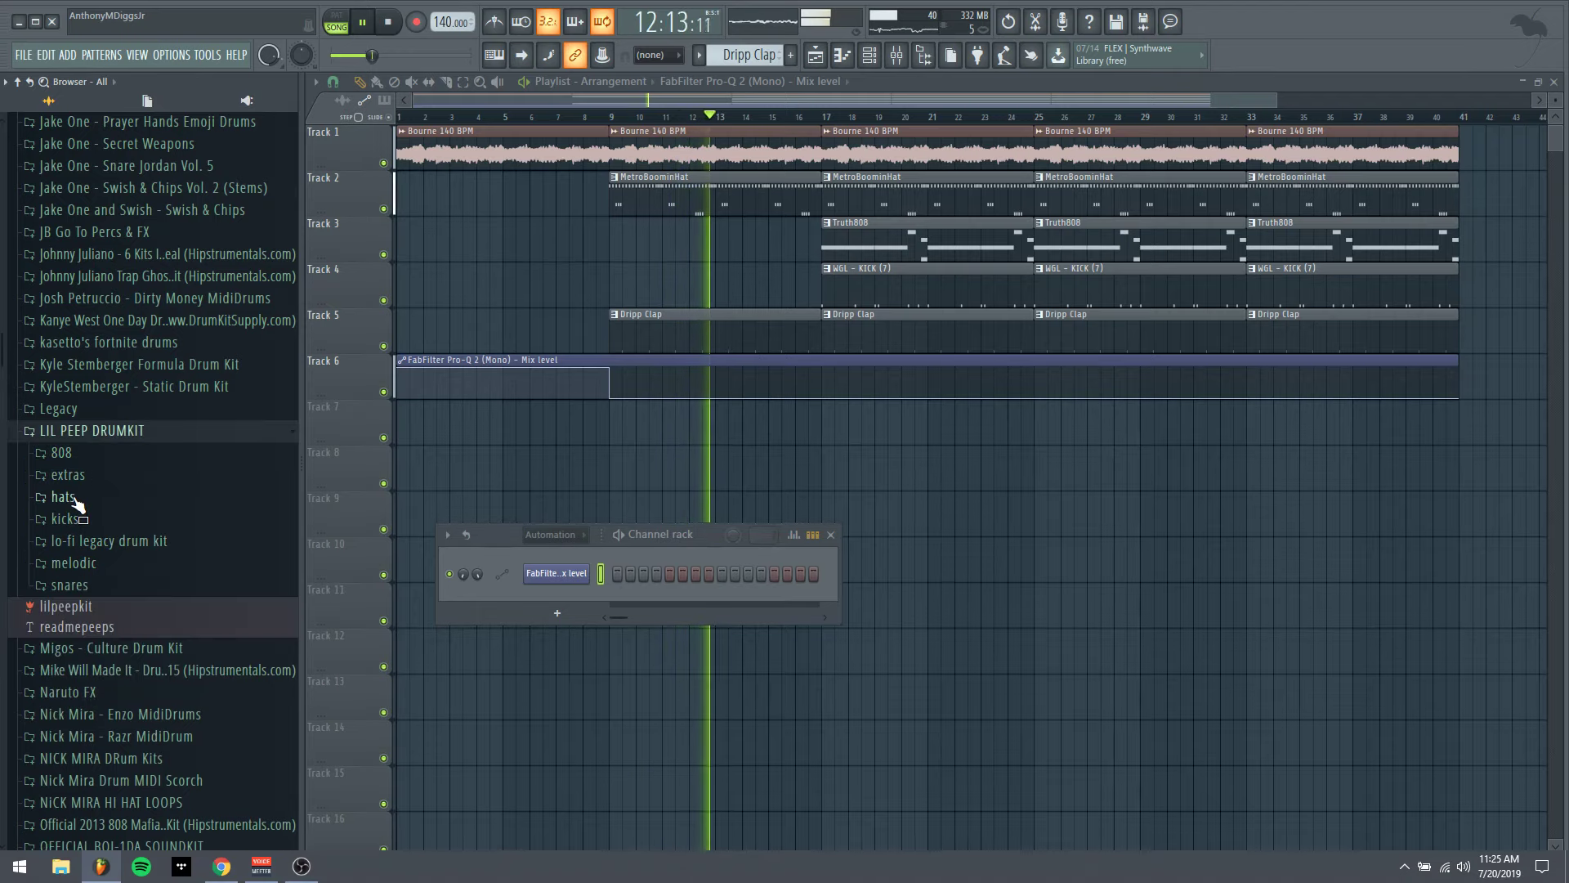
pyautogui.click(73, 587)
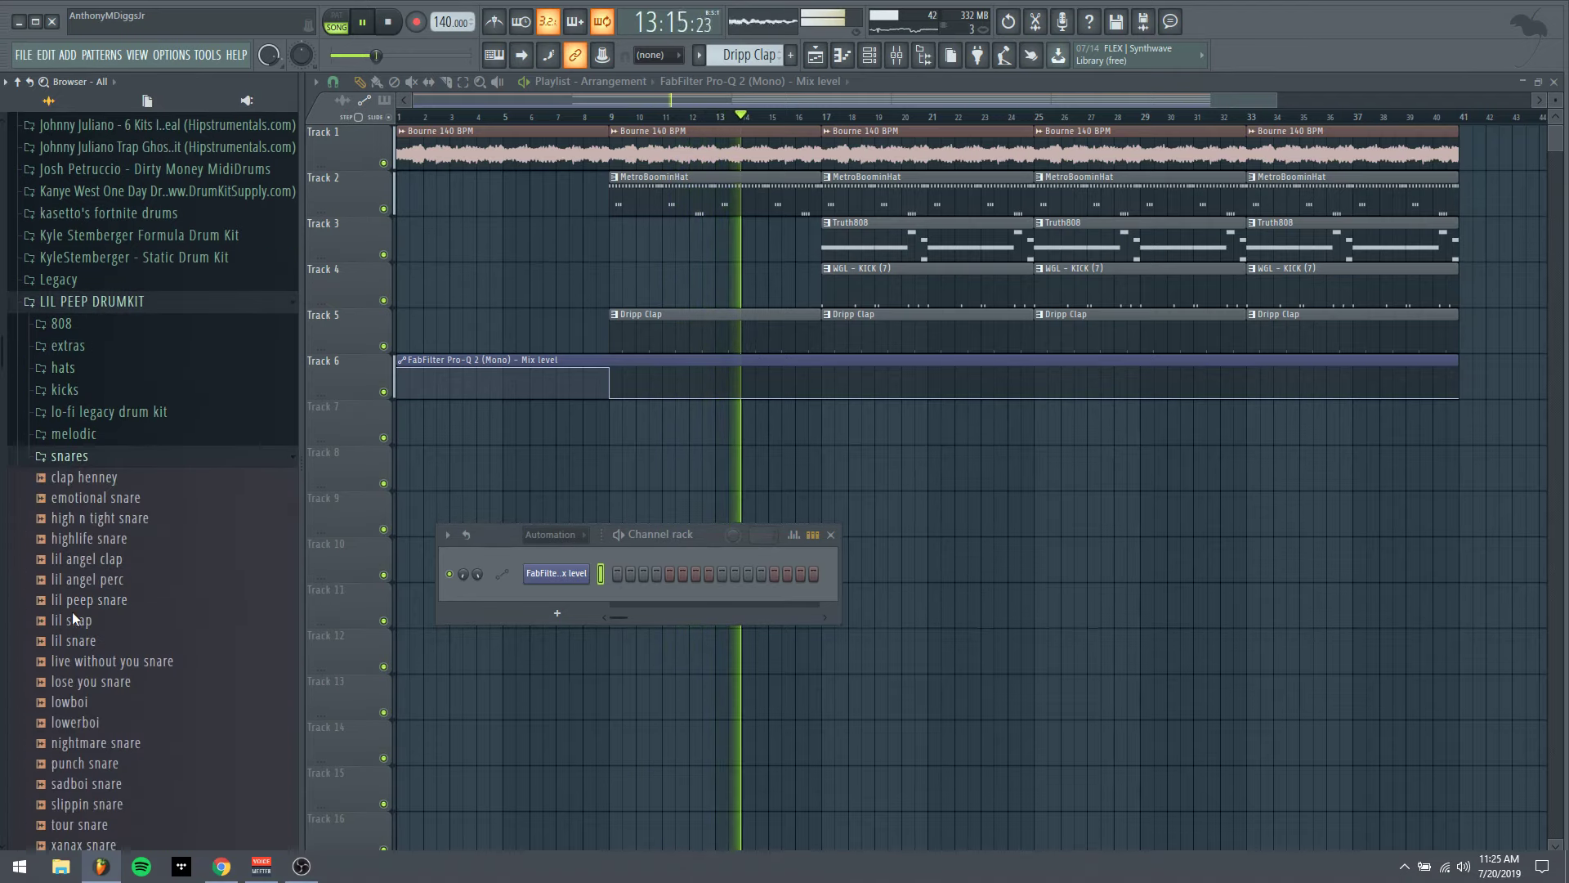
# Audition the nightmare, punch, sadboi and slippin snare samples against the beat
pyautogui.scroll(-4, 82, 590)
pyautogui.click(83, 580)
pyautogui.click(84, 600)
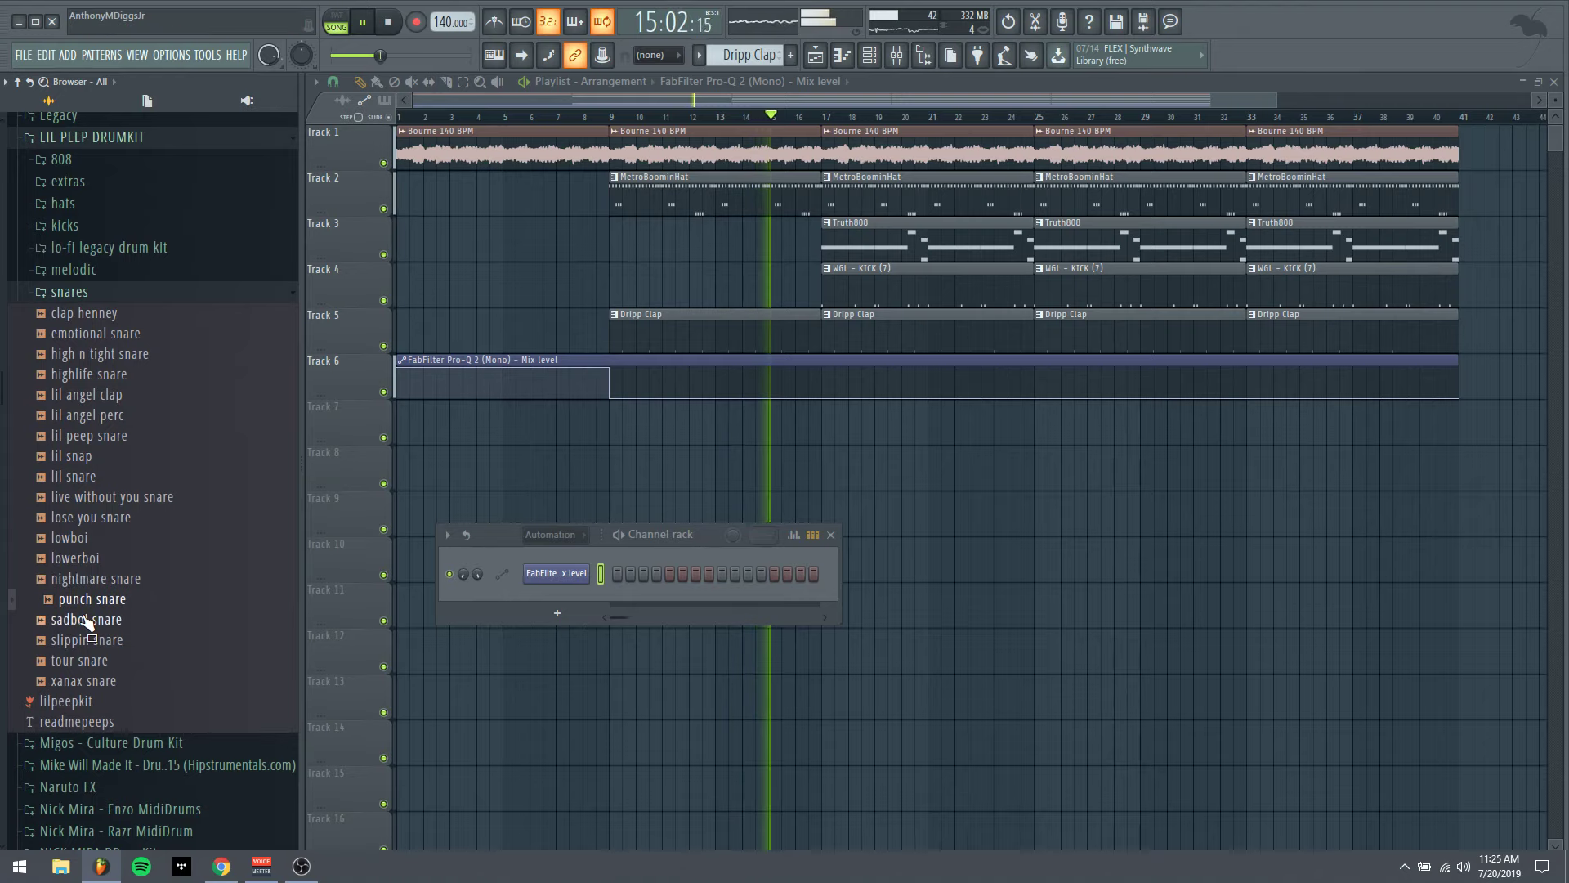
pyautogui.click(85, 619)
pyautogui.click(87, 639)
pyautogui.click(85, 602)
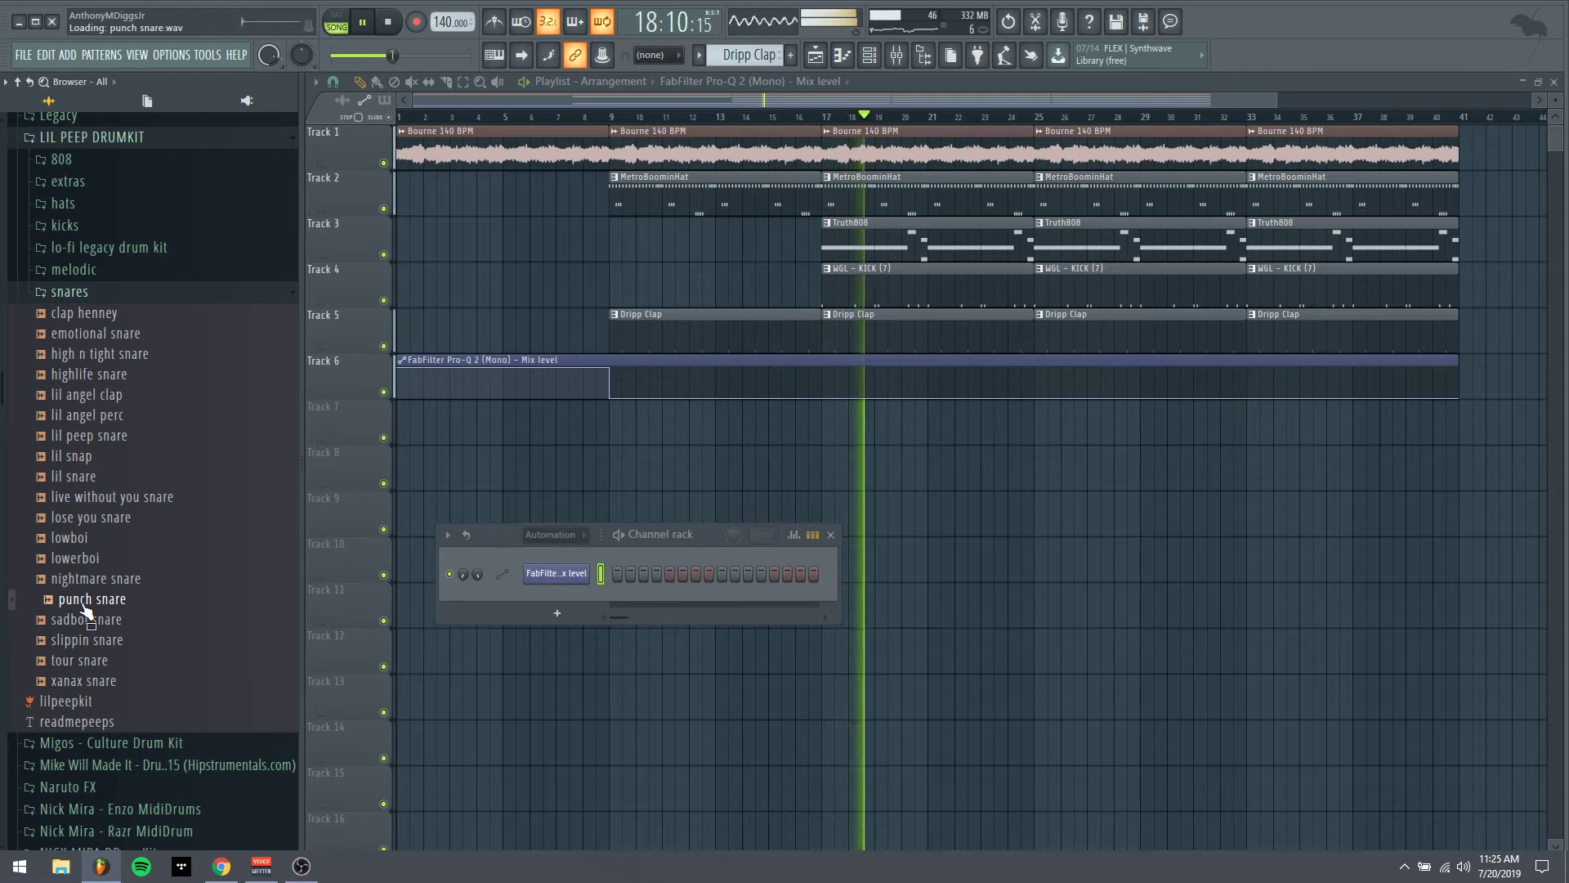
# Audition lil snap and lil peep snare, then load lil angel perc into a new channel routed to mixer track 7
pyautogui.click(79, 458)
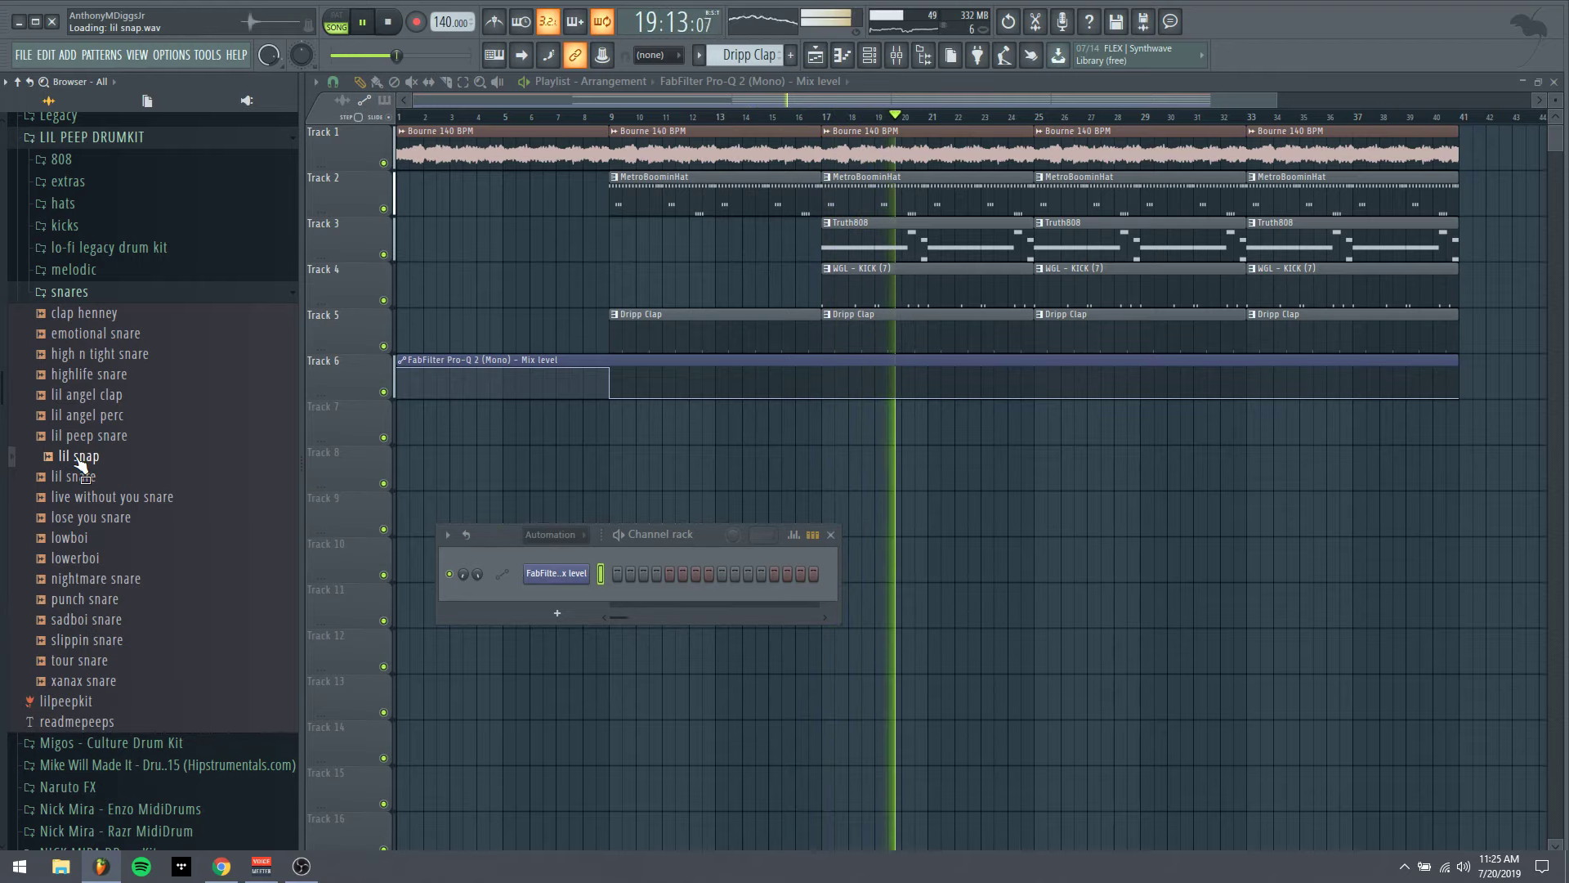
pyautogui.click(83, 436)
pyautogui.click(90, 415)
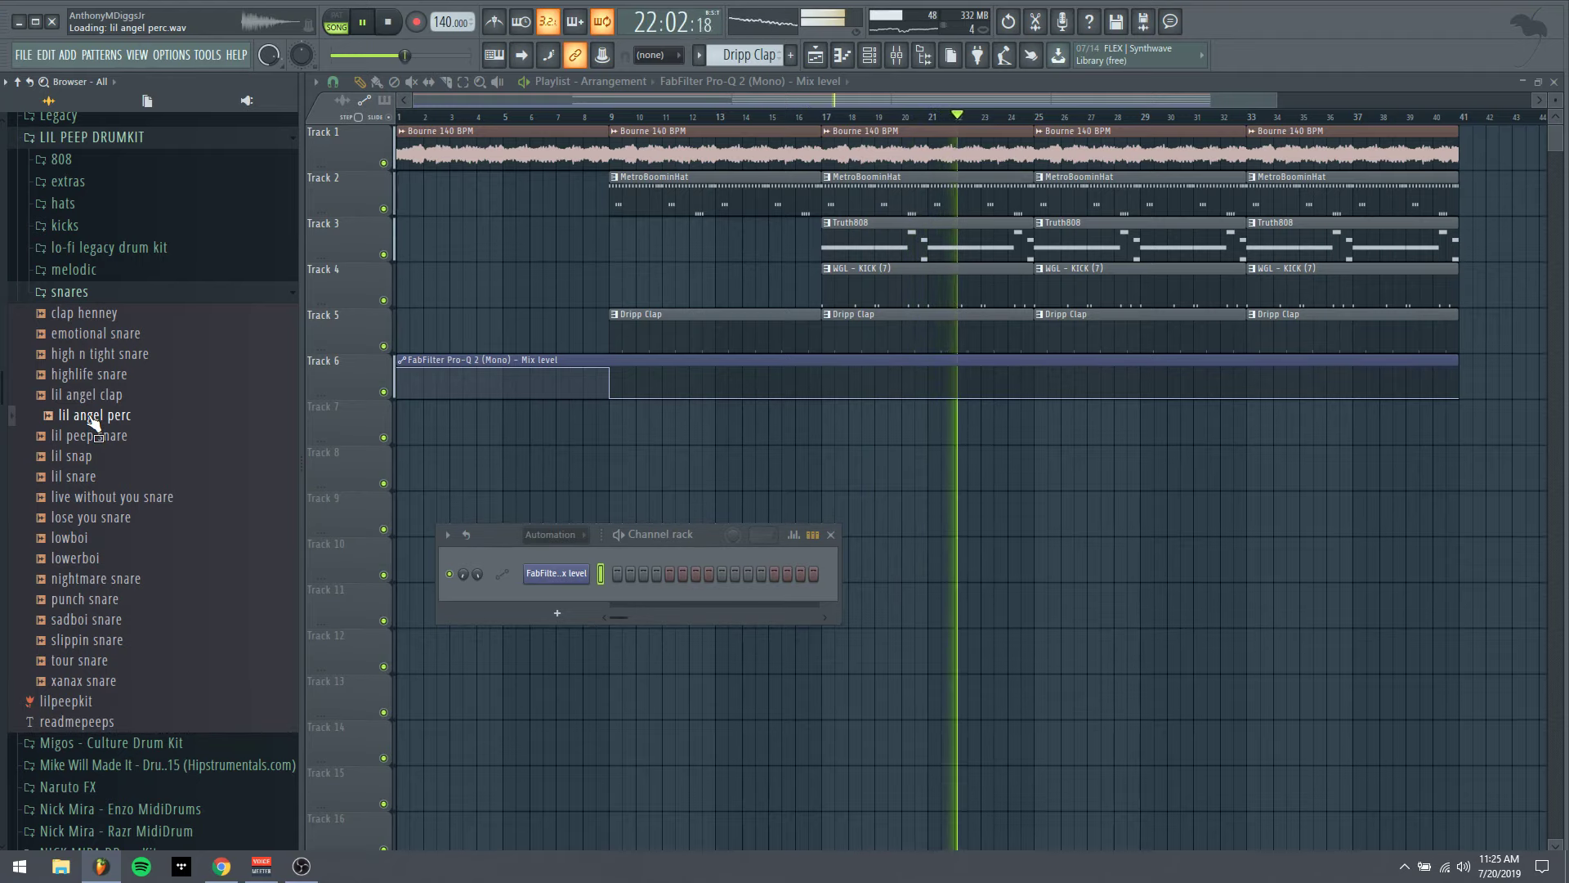
pyautogui.rightClick(96, 416)
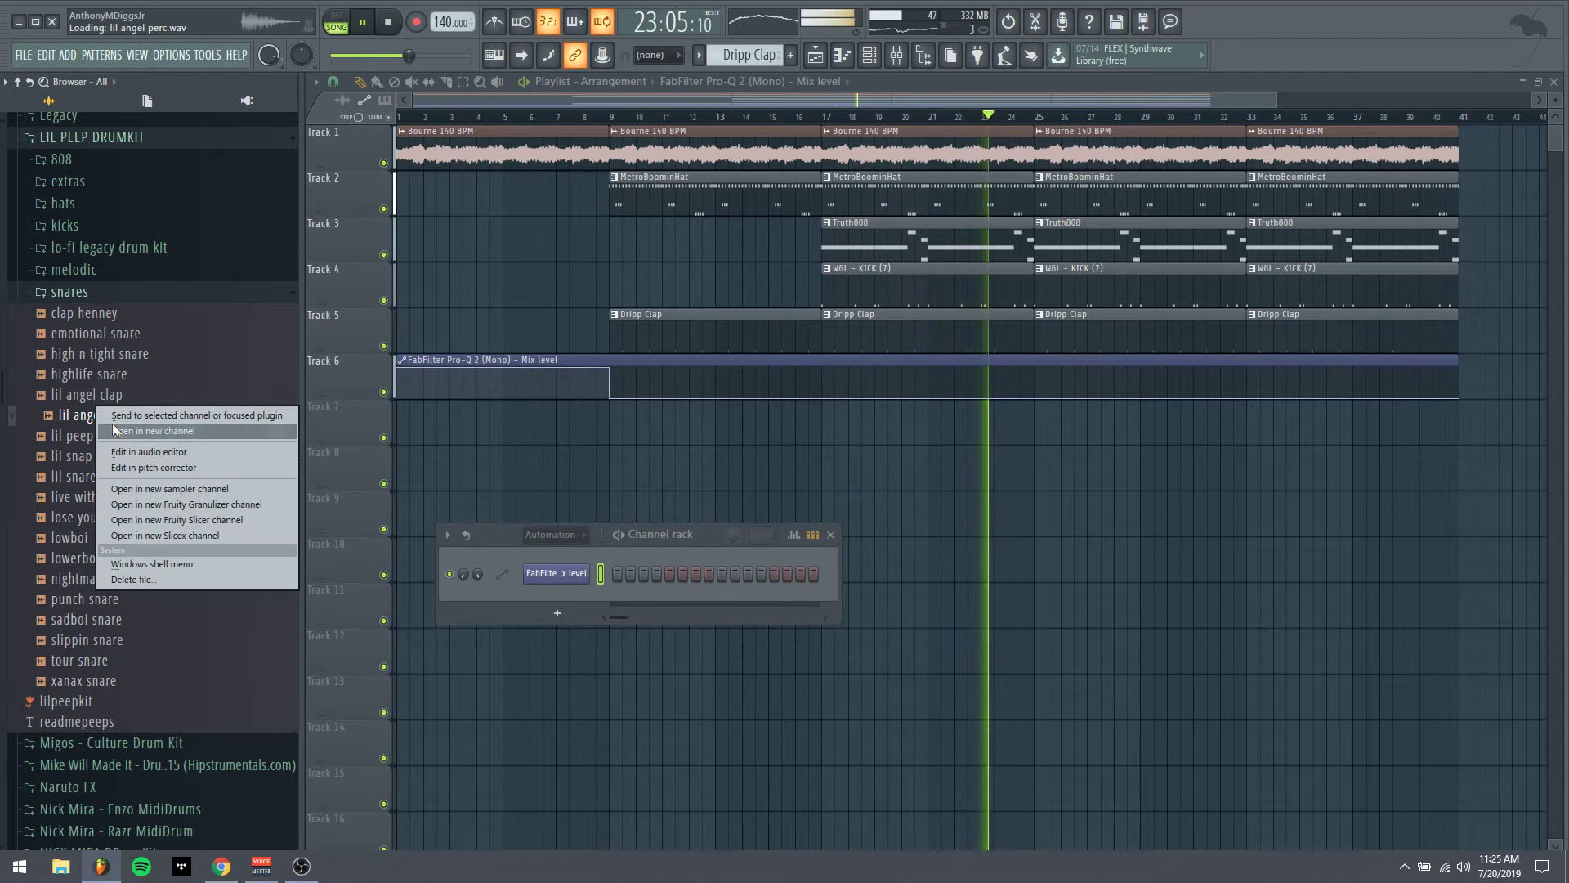
pyautogui.click(115, 430)
pyautogui.press('F9')
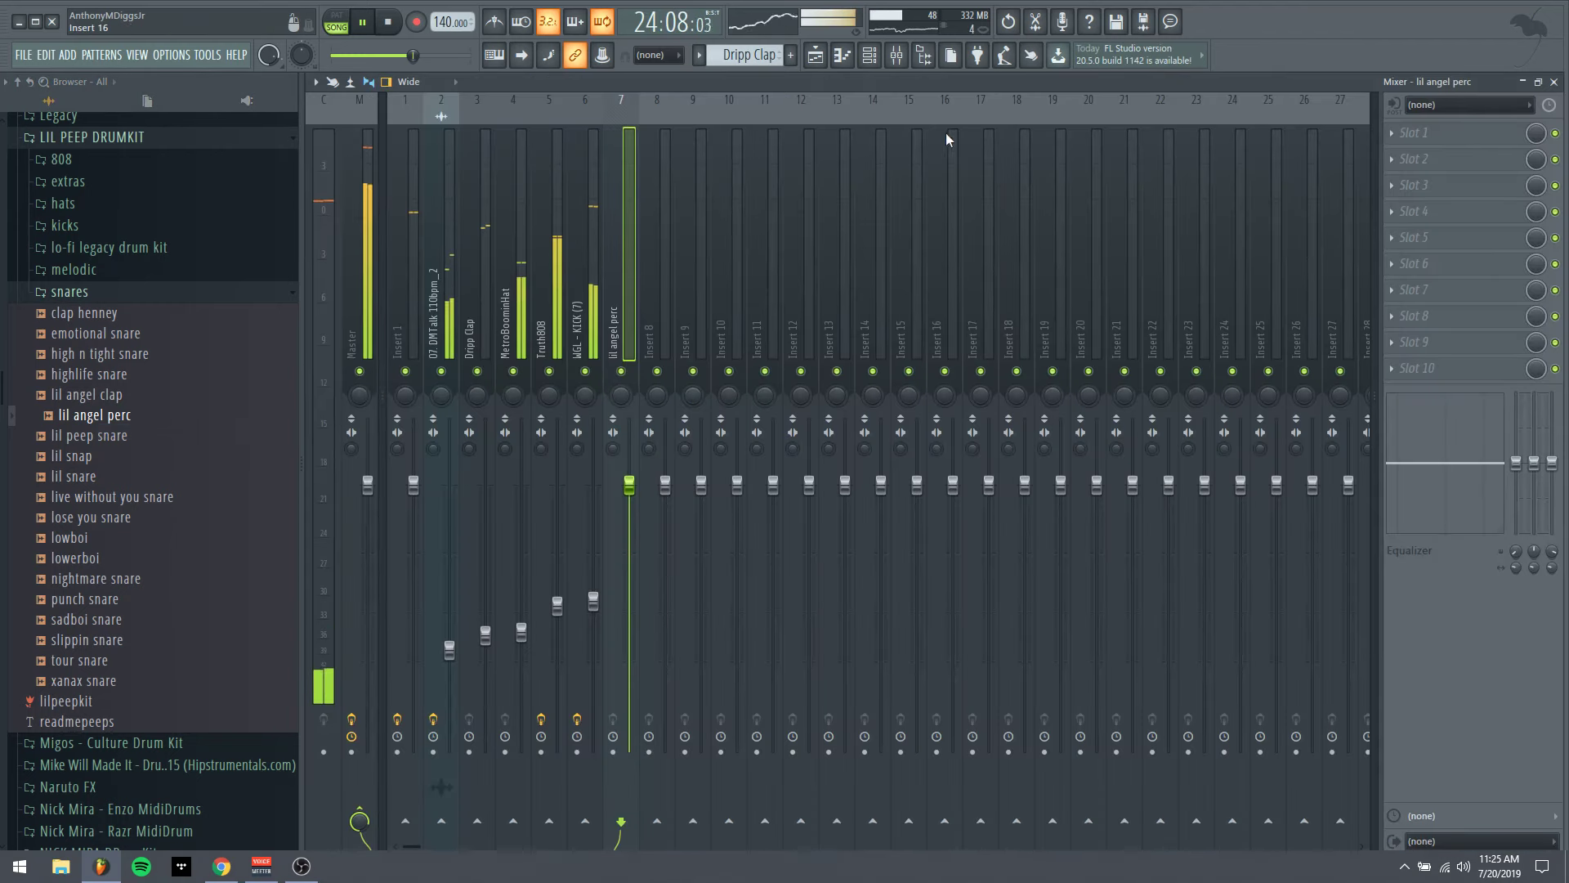
pyautogui.click(868, 55)
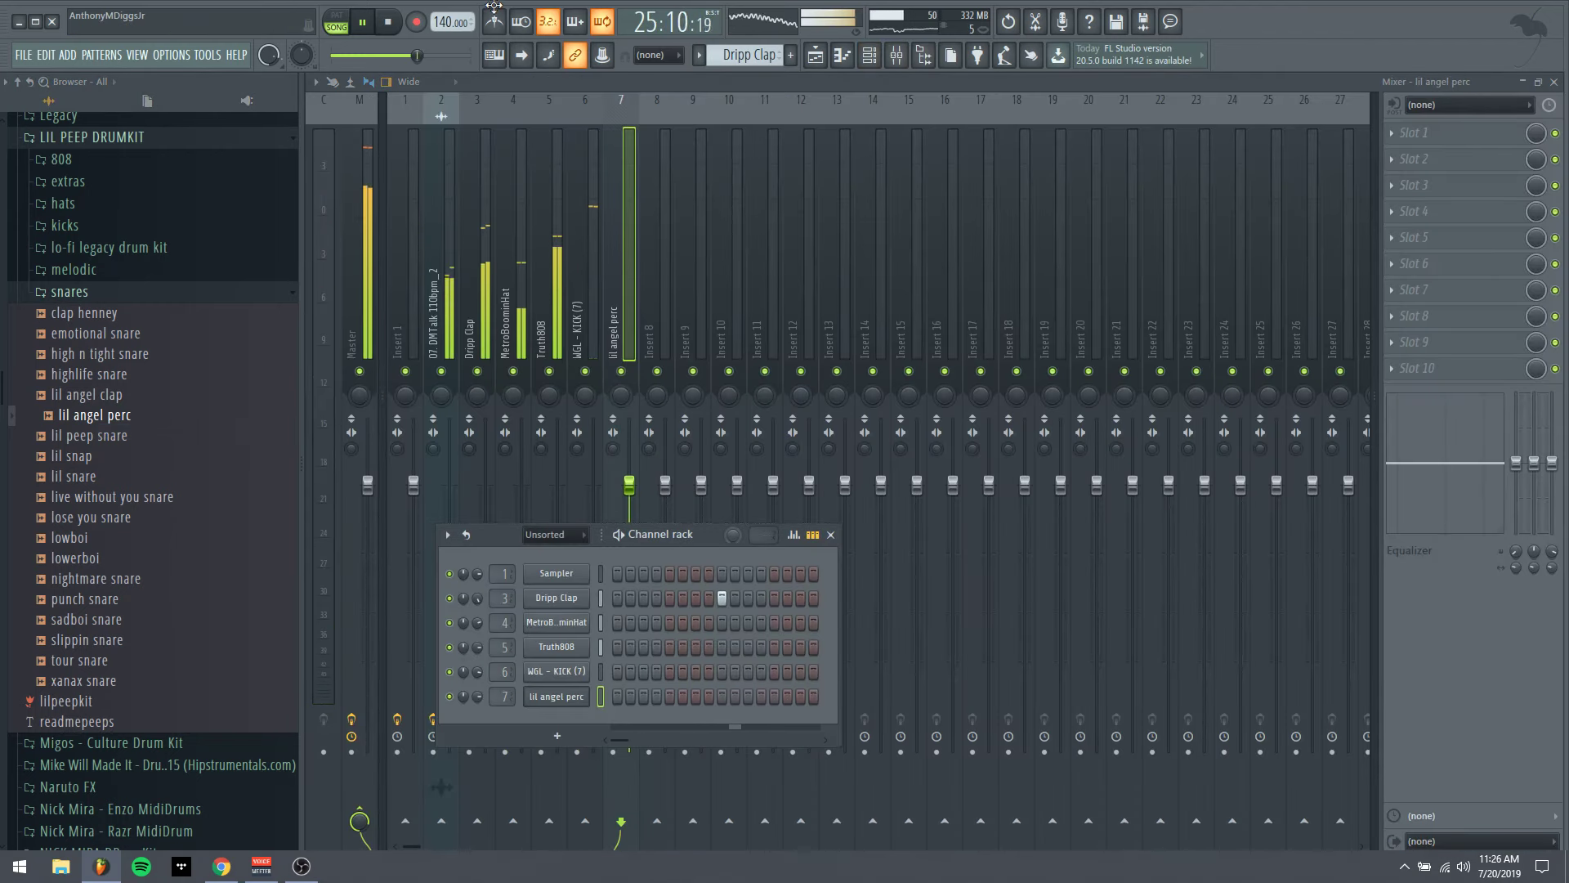
# Duplicate the sample, hat, 808, kick and clap clips of bars 33 to 40 so the copies start at bar 41
pyautogui.press('F5')
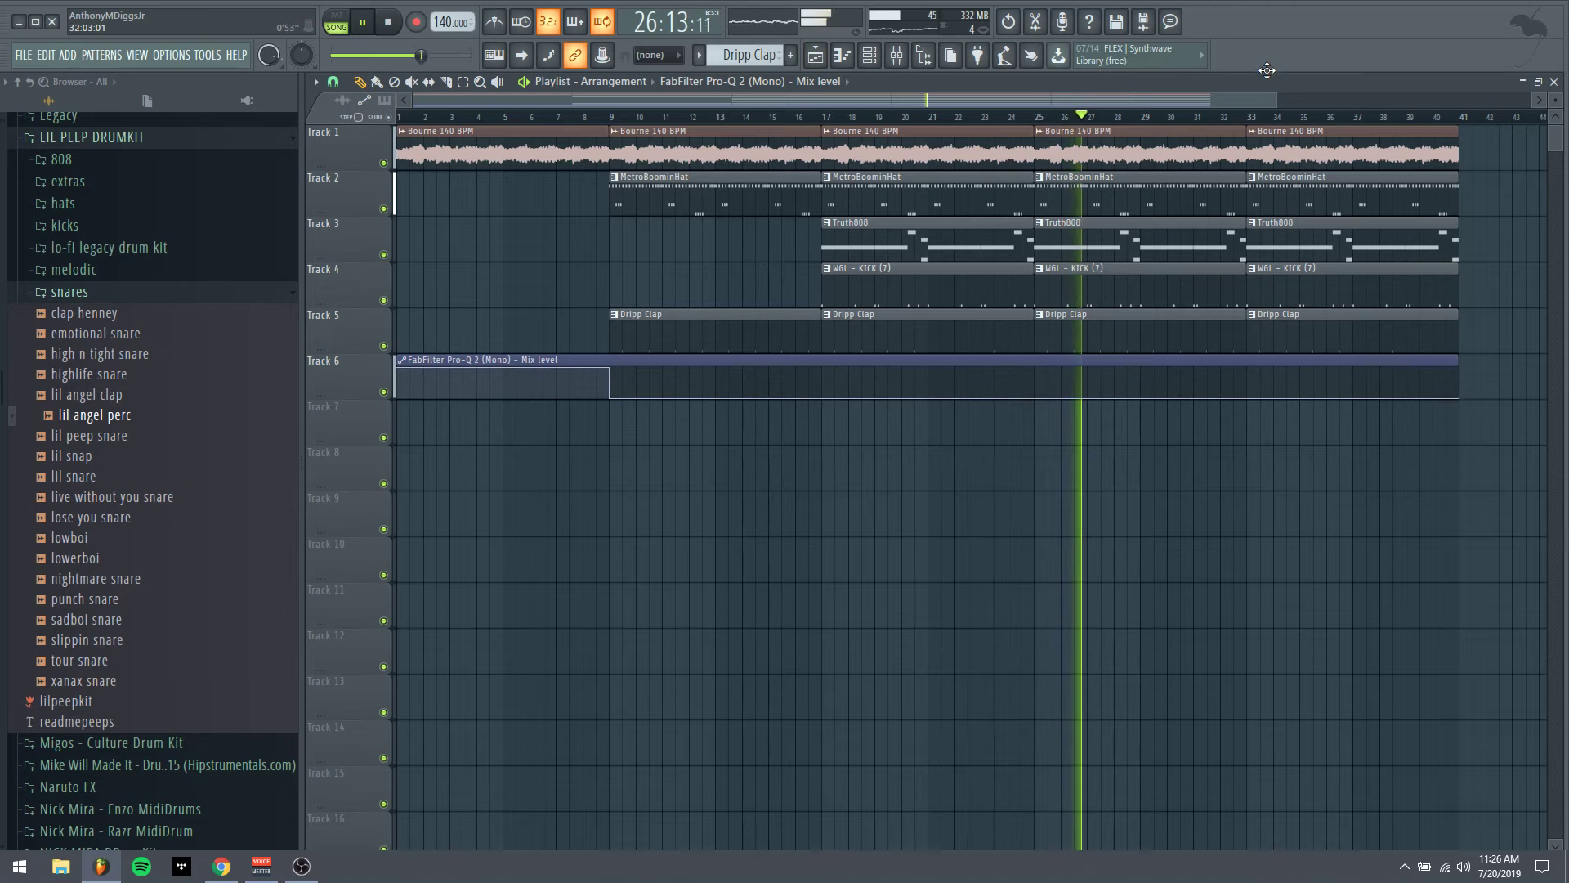
pyautogui.moveTo(1275, 96); pyautogui.dragTo(1406, 96)
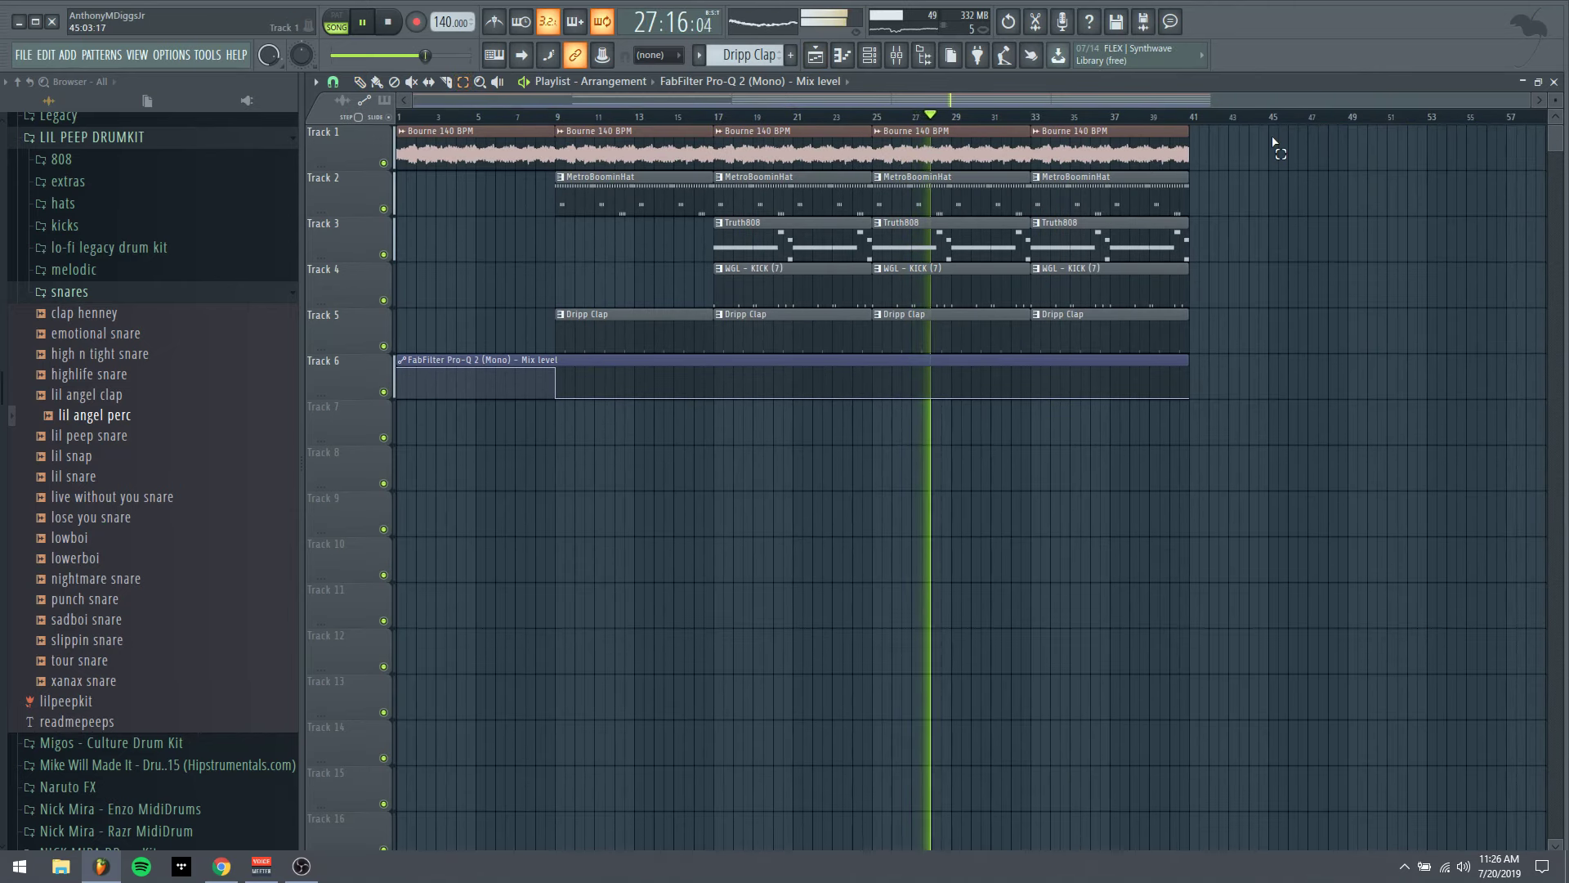
pyautogui.moveTo(1255, 128); pyautogui.dragTo(1049, 327)
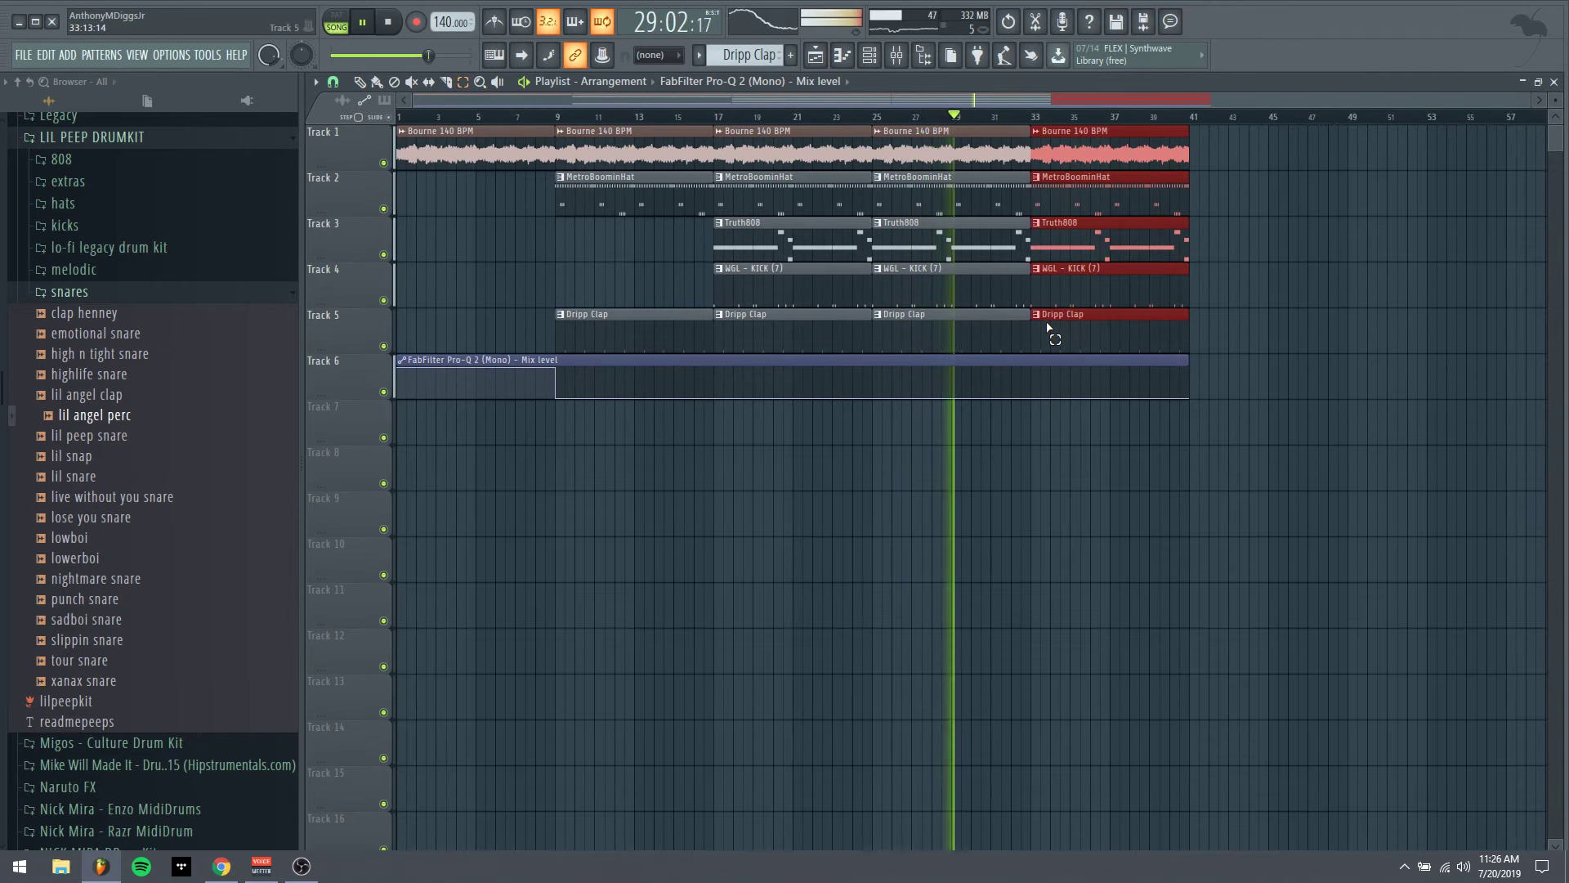
pyautogui.hotkey('ctrl', 'b')
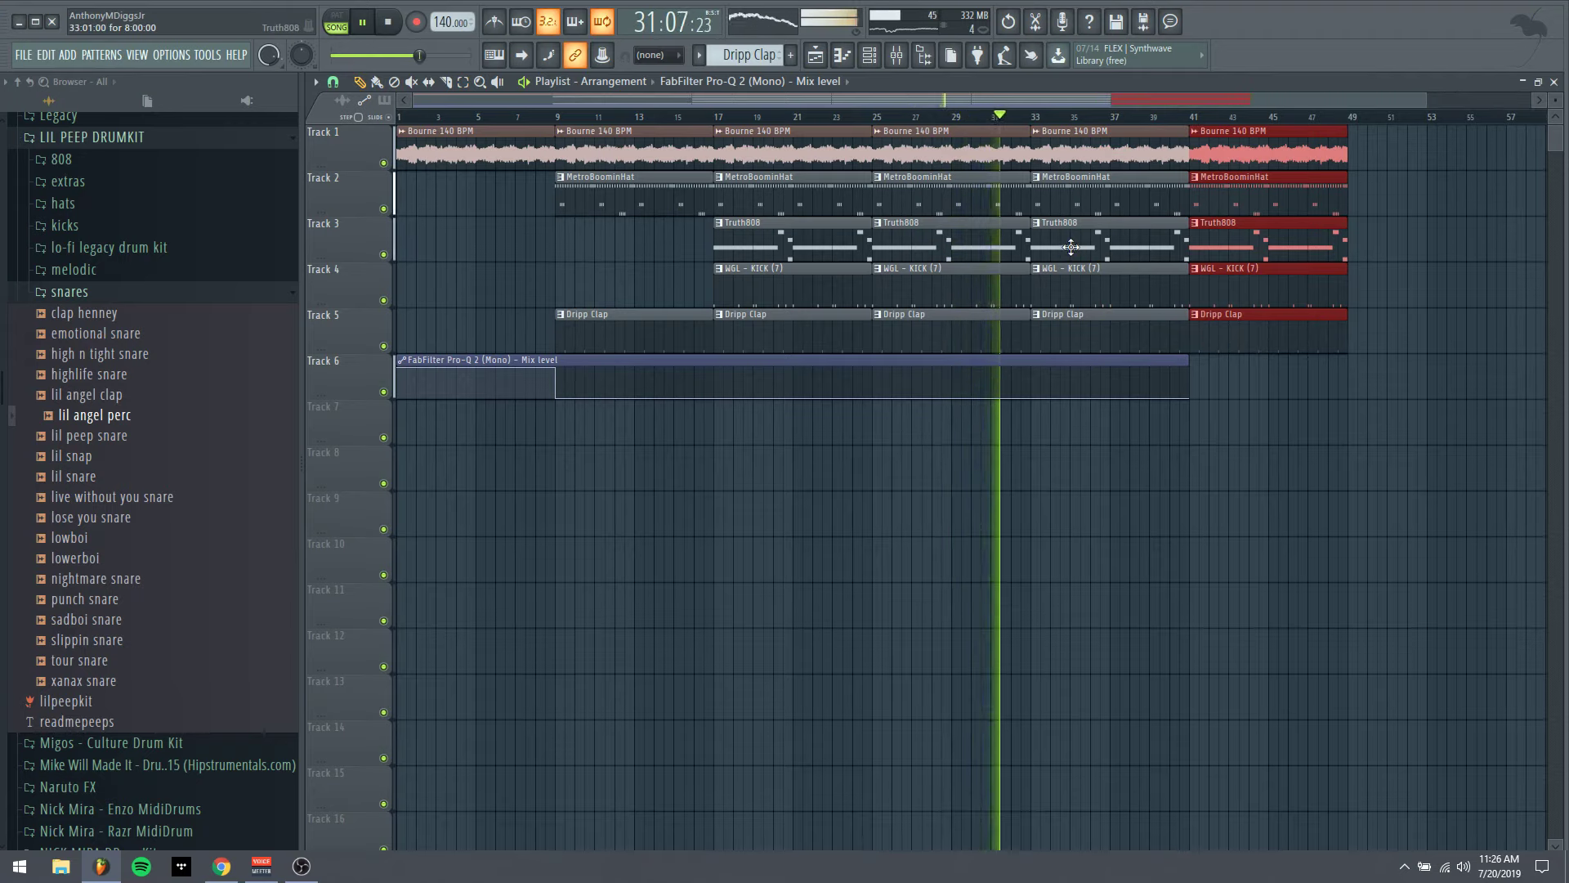
# Delete the kick and 808 clips from bars 33 to 40 and trim that section's hat and clap clips just short of bar 41
pyautogui.rightClick(1064, 282)
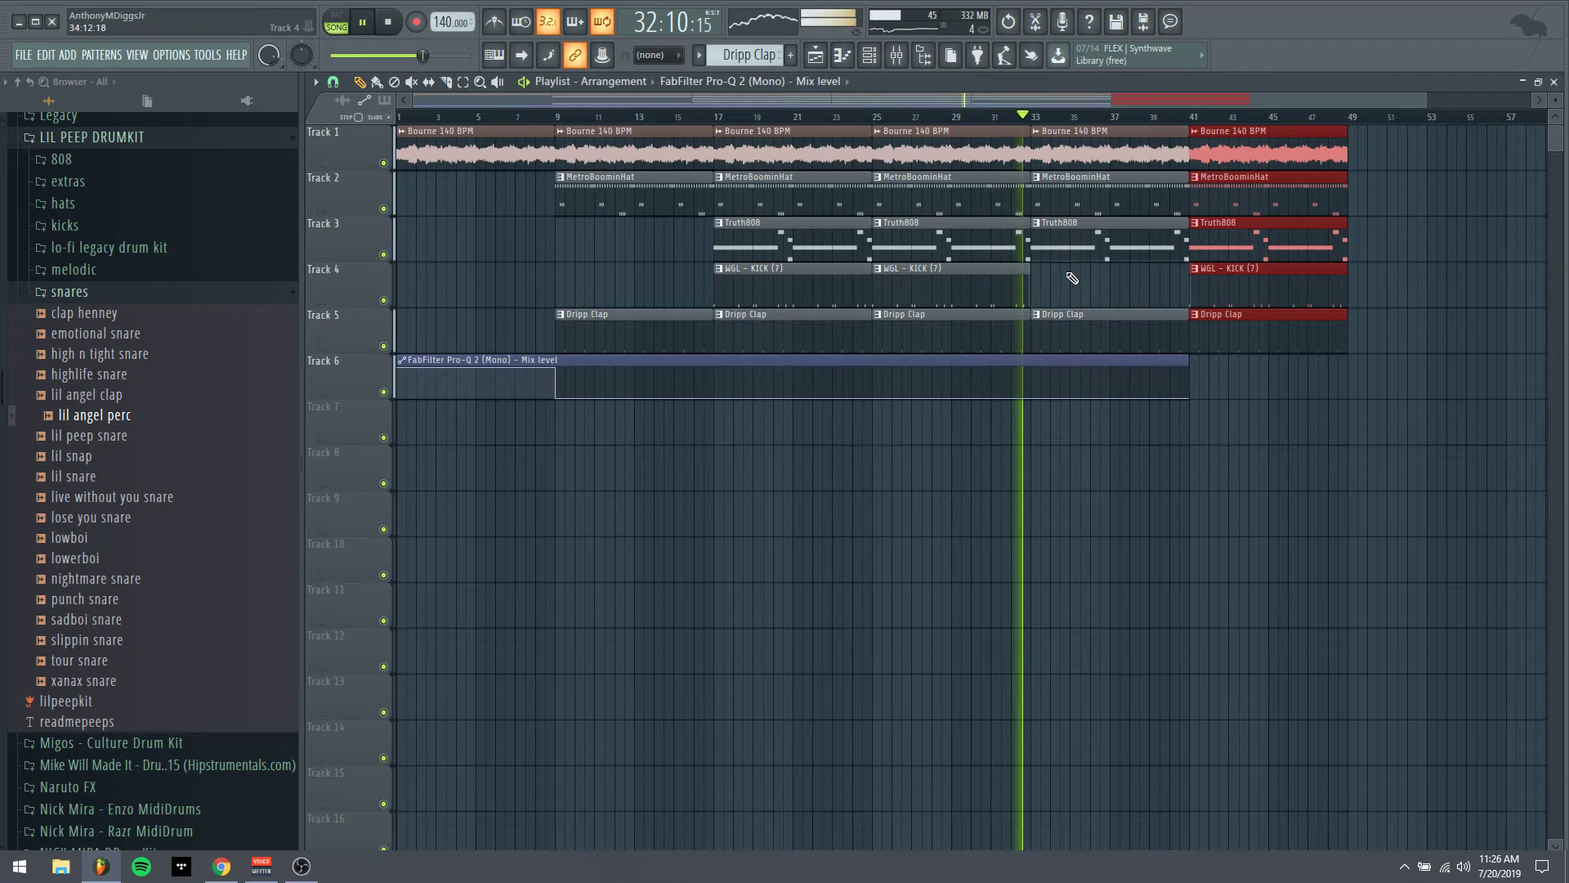
pyautogui.rightClick(1063, 241)
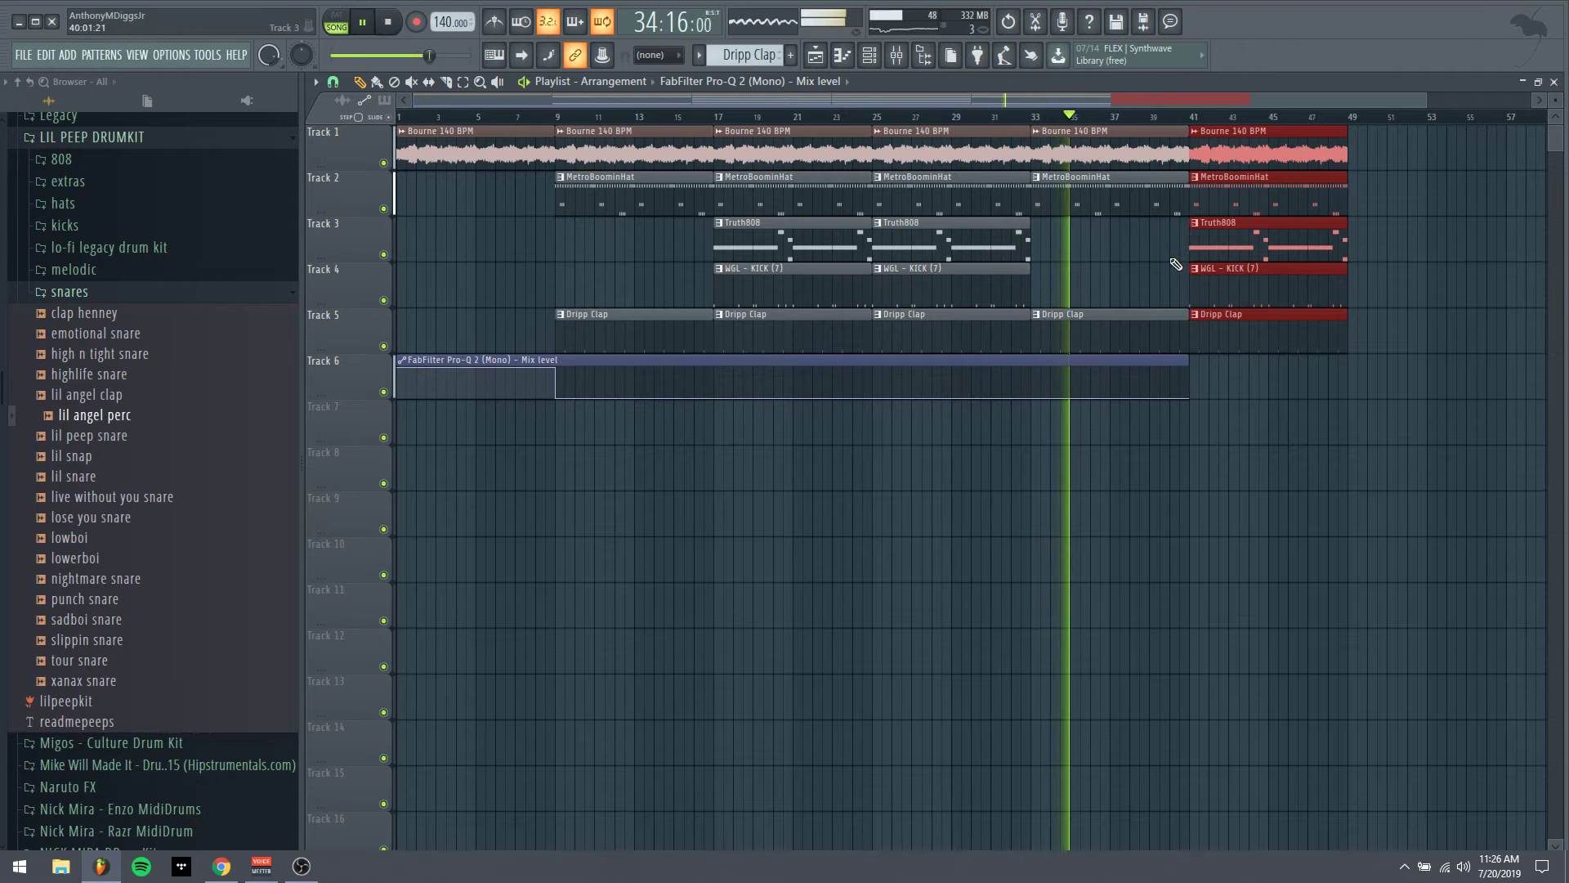
pyautogui.click(1397, 231)
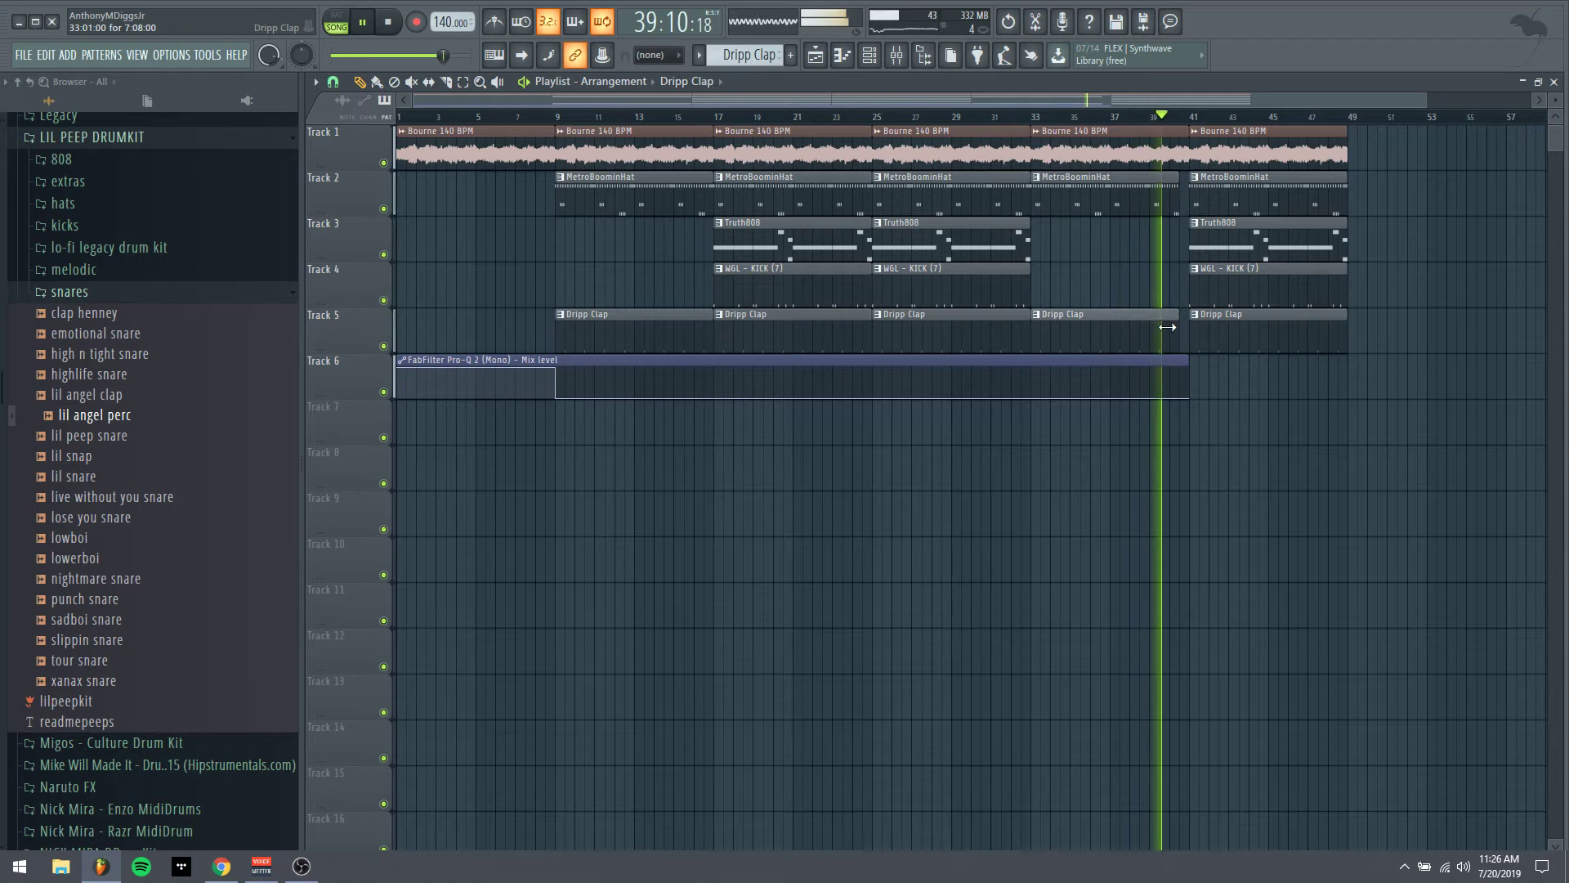
pyautogui.moveTo(1167, 327); pyautogui.dragTo(1158, 327)
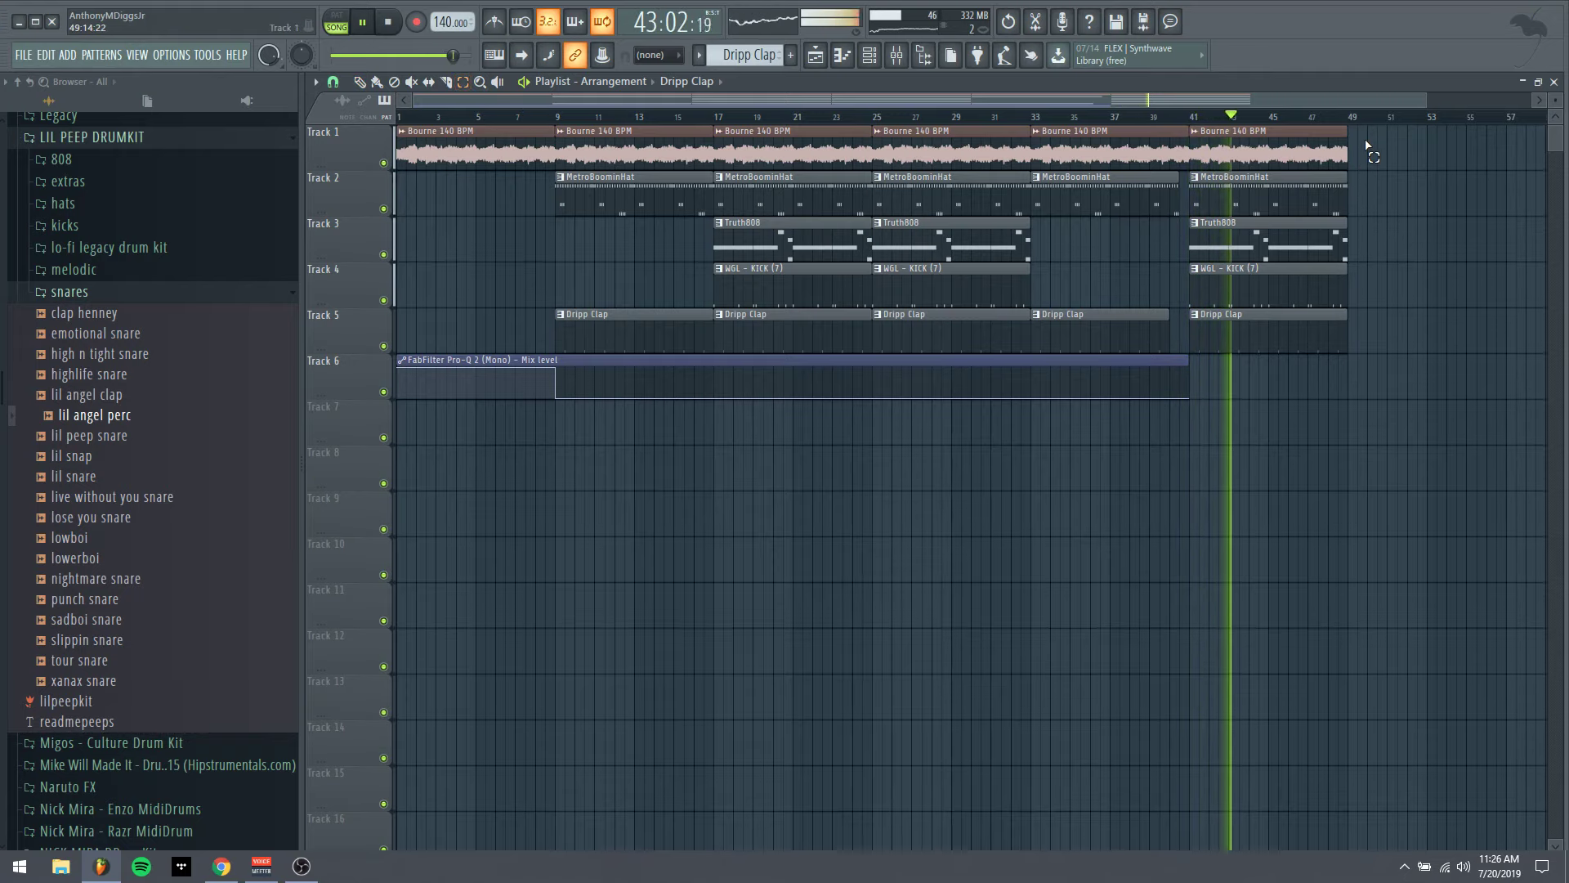
# Duplicate the whole 48-bar arrangement, including the FabFilter automation clip, so the copy starts at bar 49
pyautogui.moveTo(1367, 145); pyautogui.dragTo(456, 460)
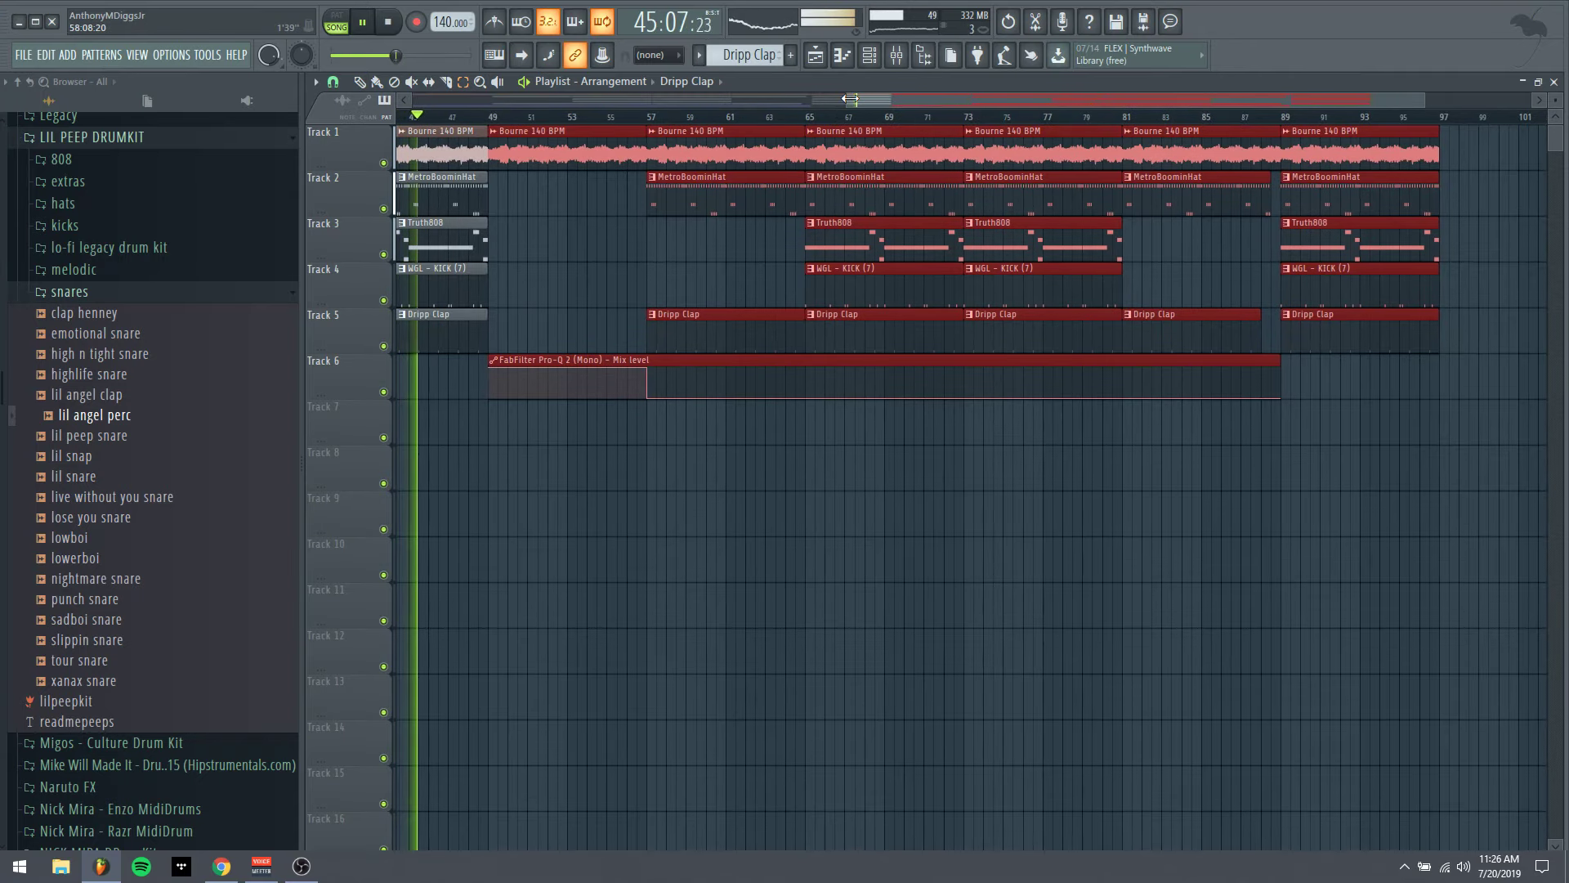
pyautogui.scroll(-5, 866, 96)
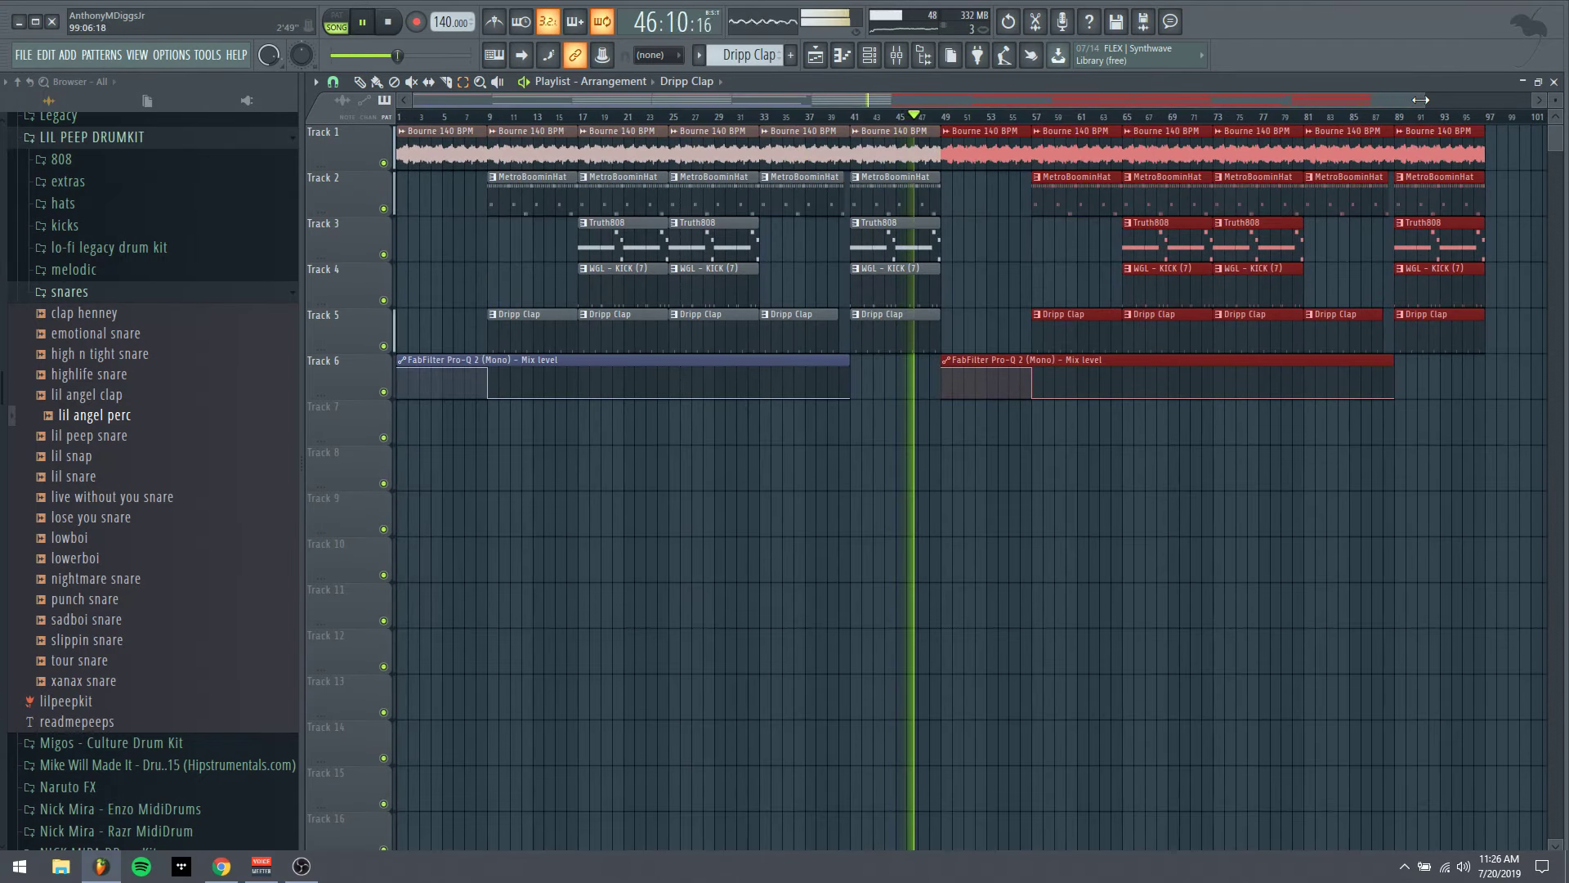
pyautogui.scroll(-2, 859, 97)
# Look through the LIL PEEP DRUMKIT hats, then open the OPENHAT folder inside SOUNDPUSHADRUMS
pyautogui.click(878, 62)
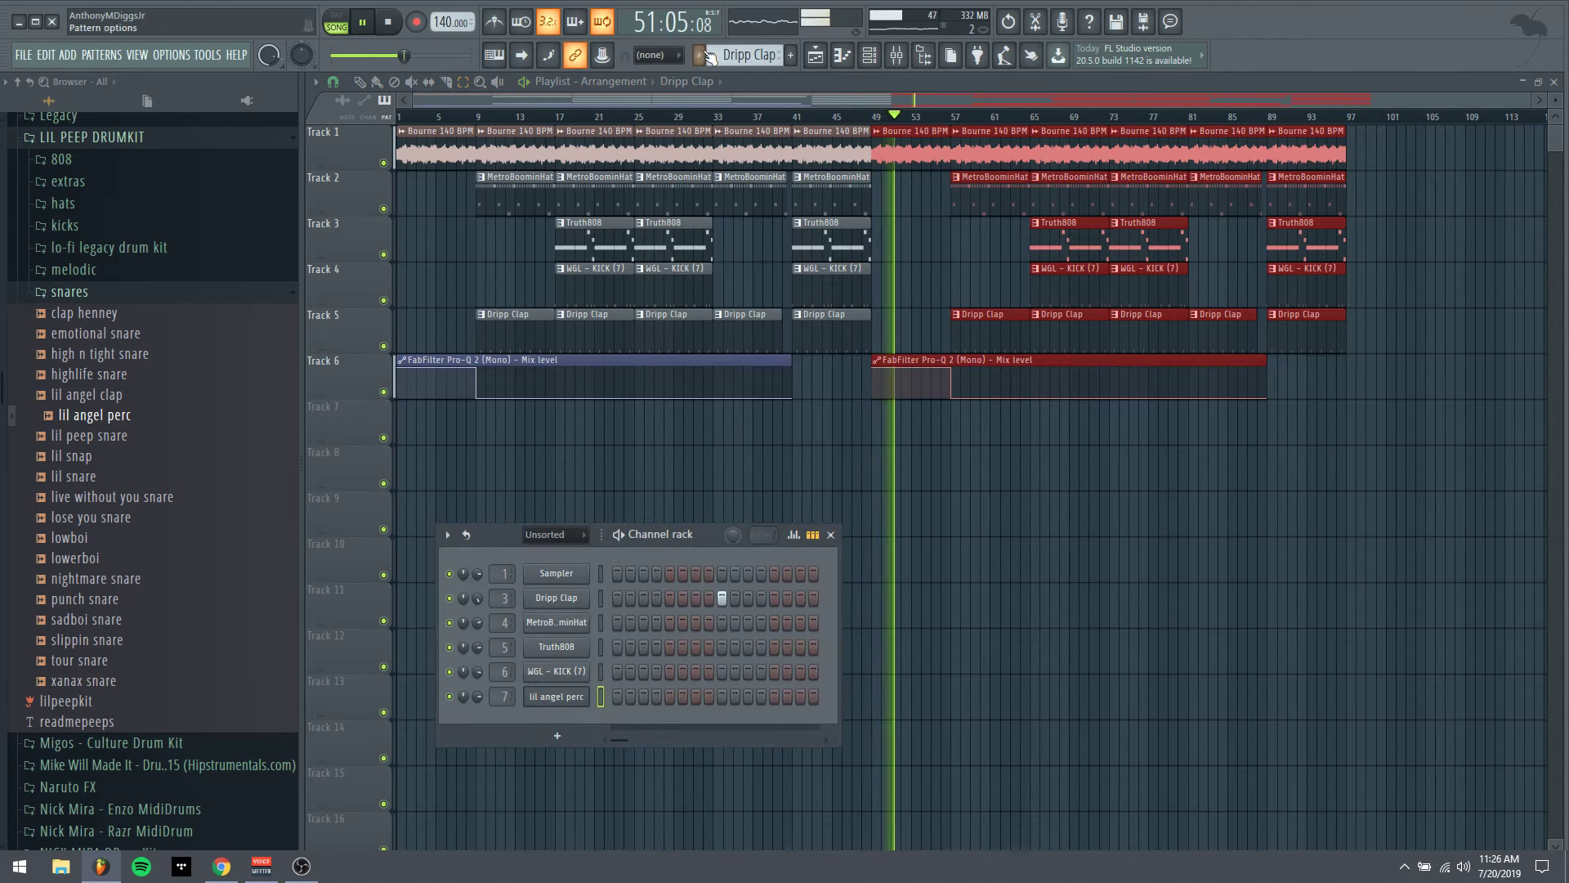
pyautogui.click(77, 293)
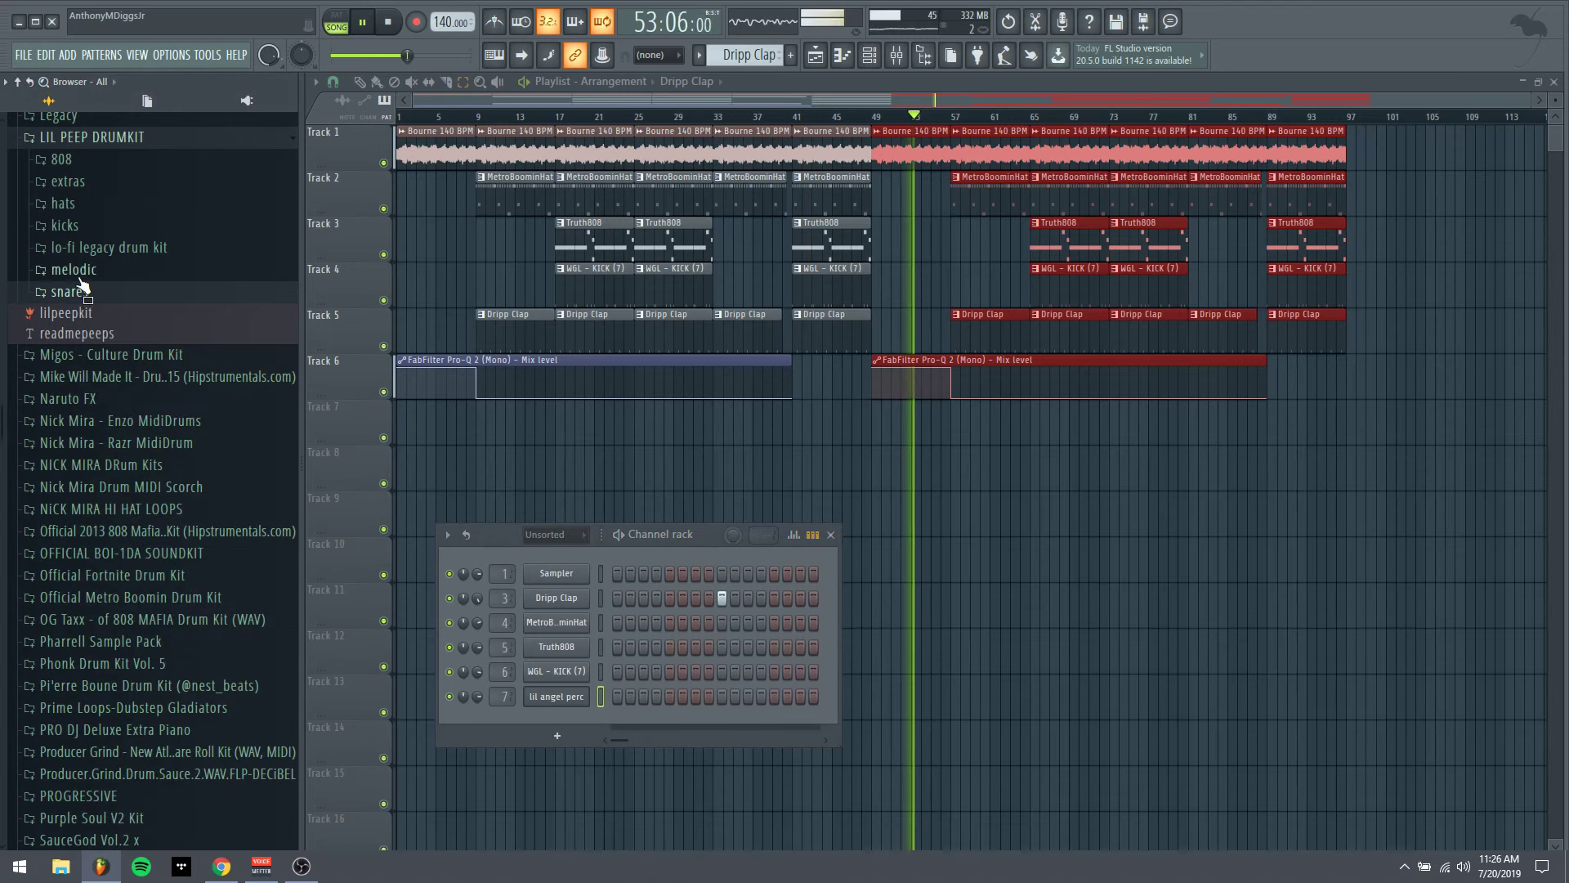
pyautogui.click(74, 204)
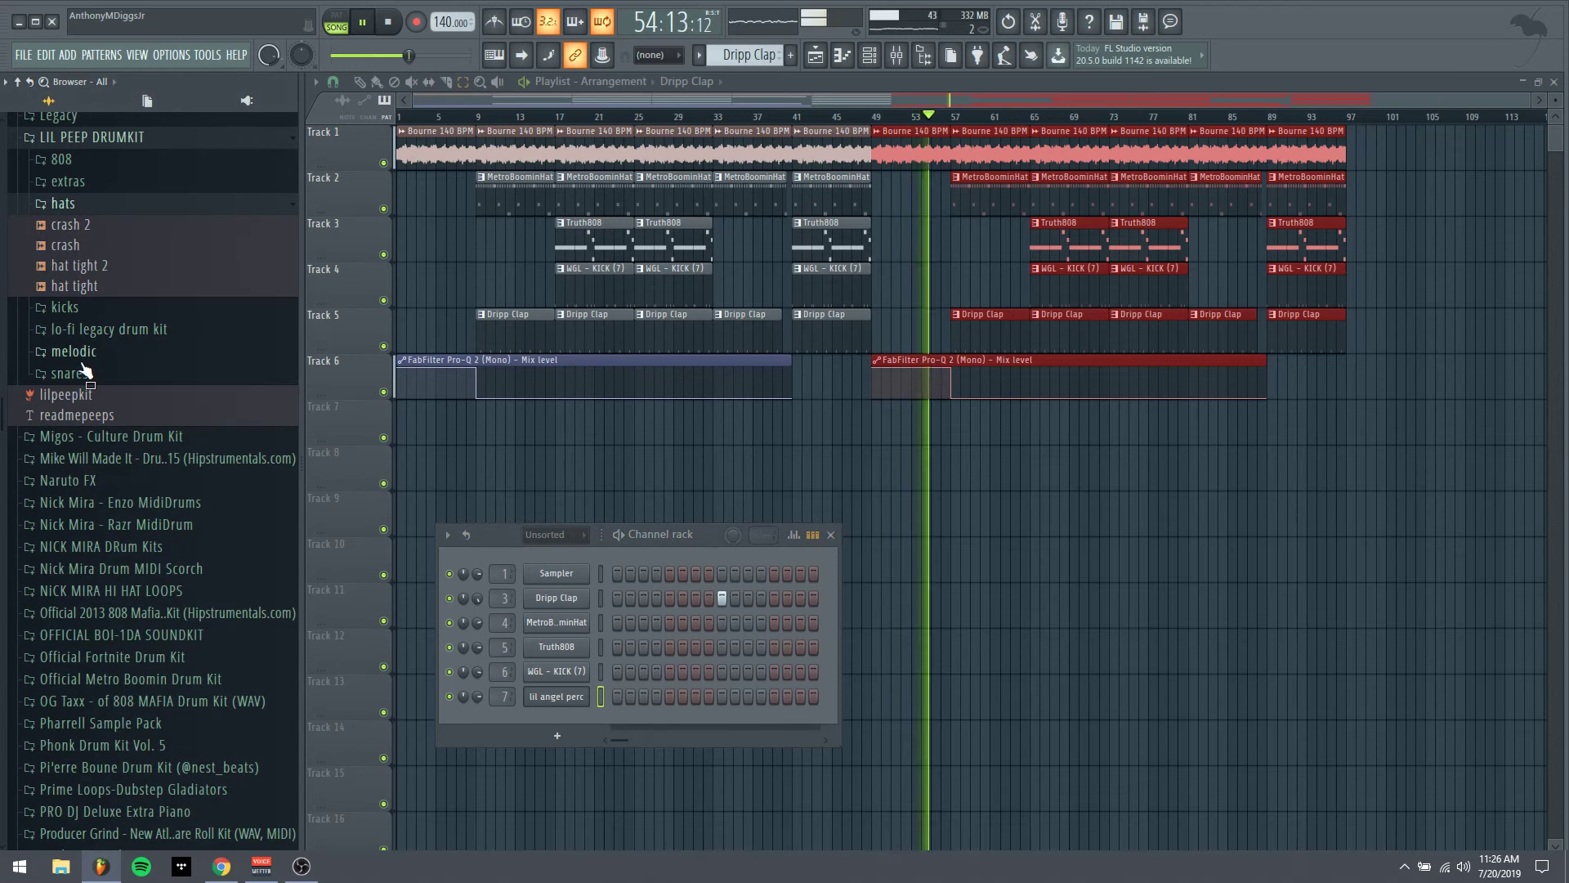
pyautogui.scroll(-5, 120, 607)
pyautogui.scroll(-3, 123, 588)
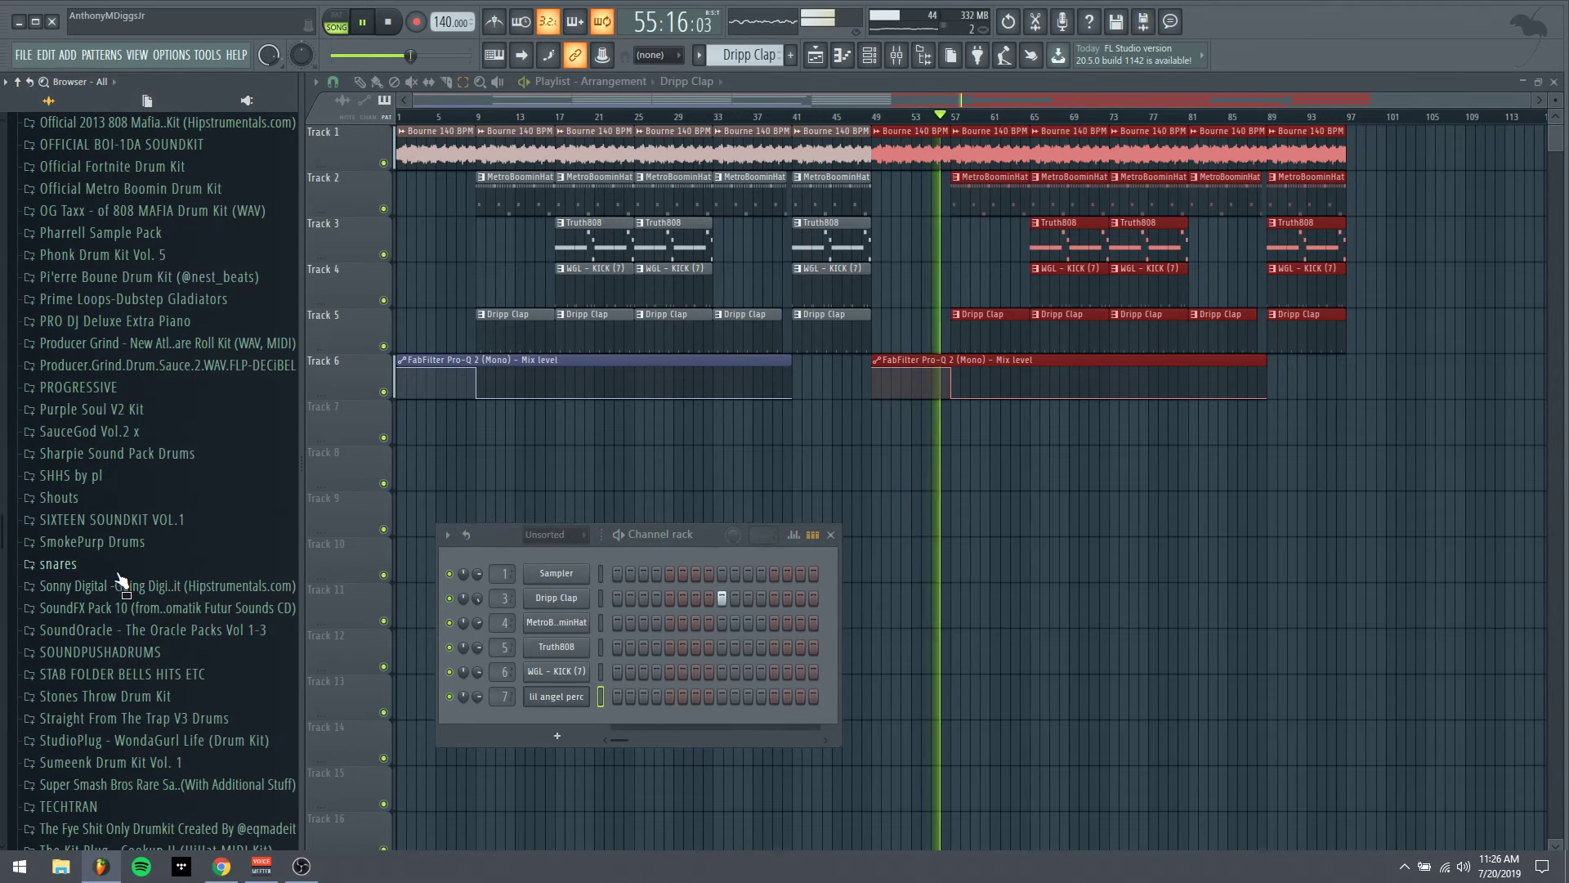
pyautogui.scroll(-3, 119, 629)
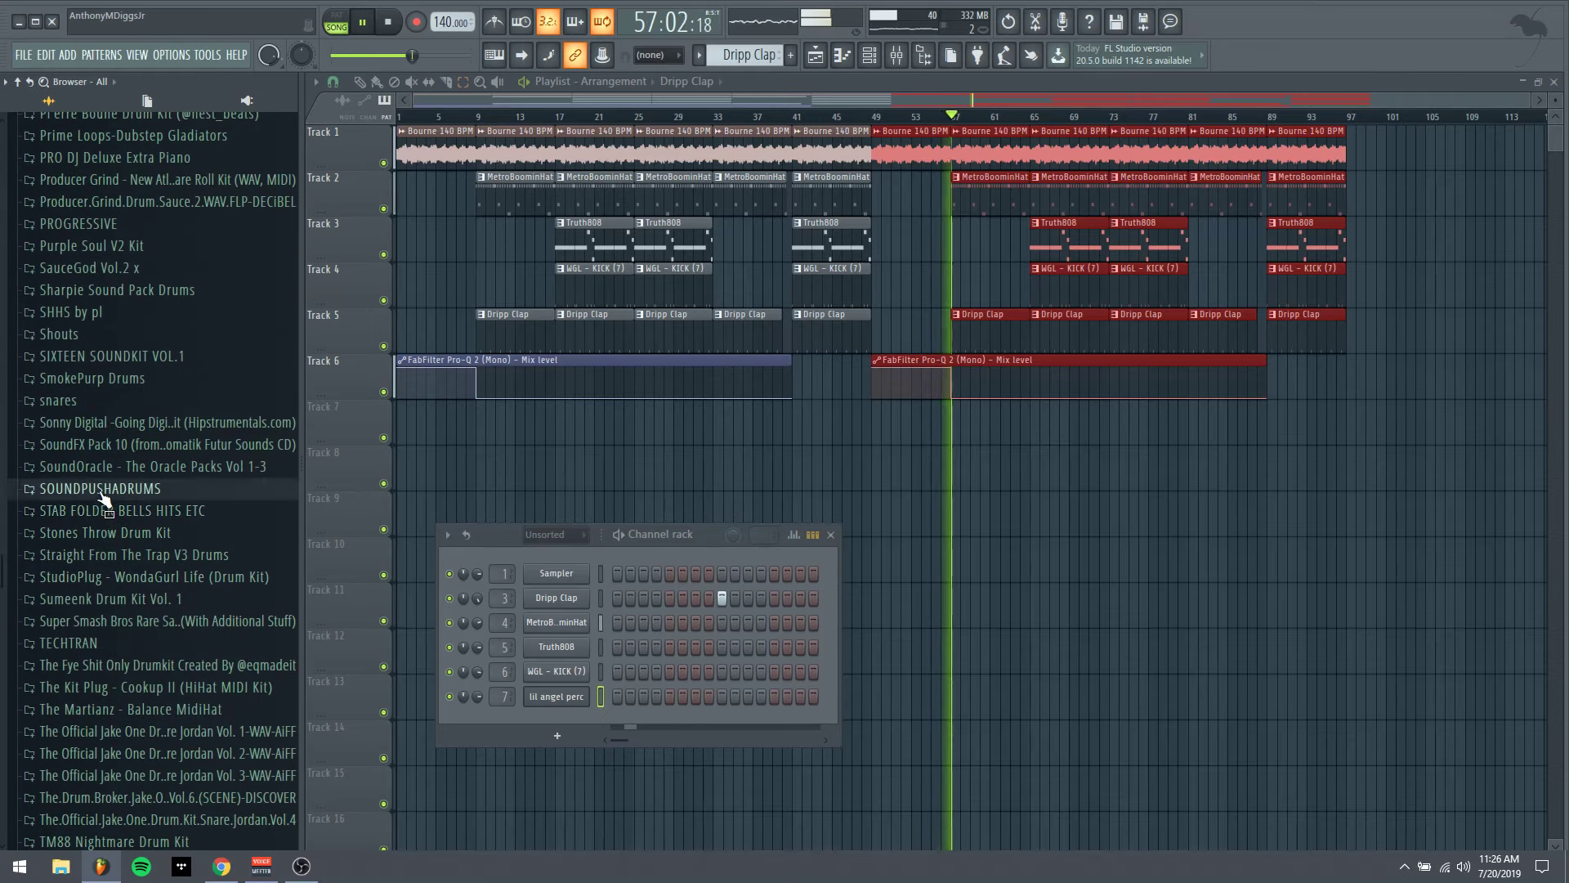
pyautogui.click(113, 508)
pyautogui.scroll(-3, 119, 531)
pyautogui.scroll(-3, 114, 645)
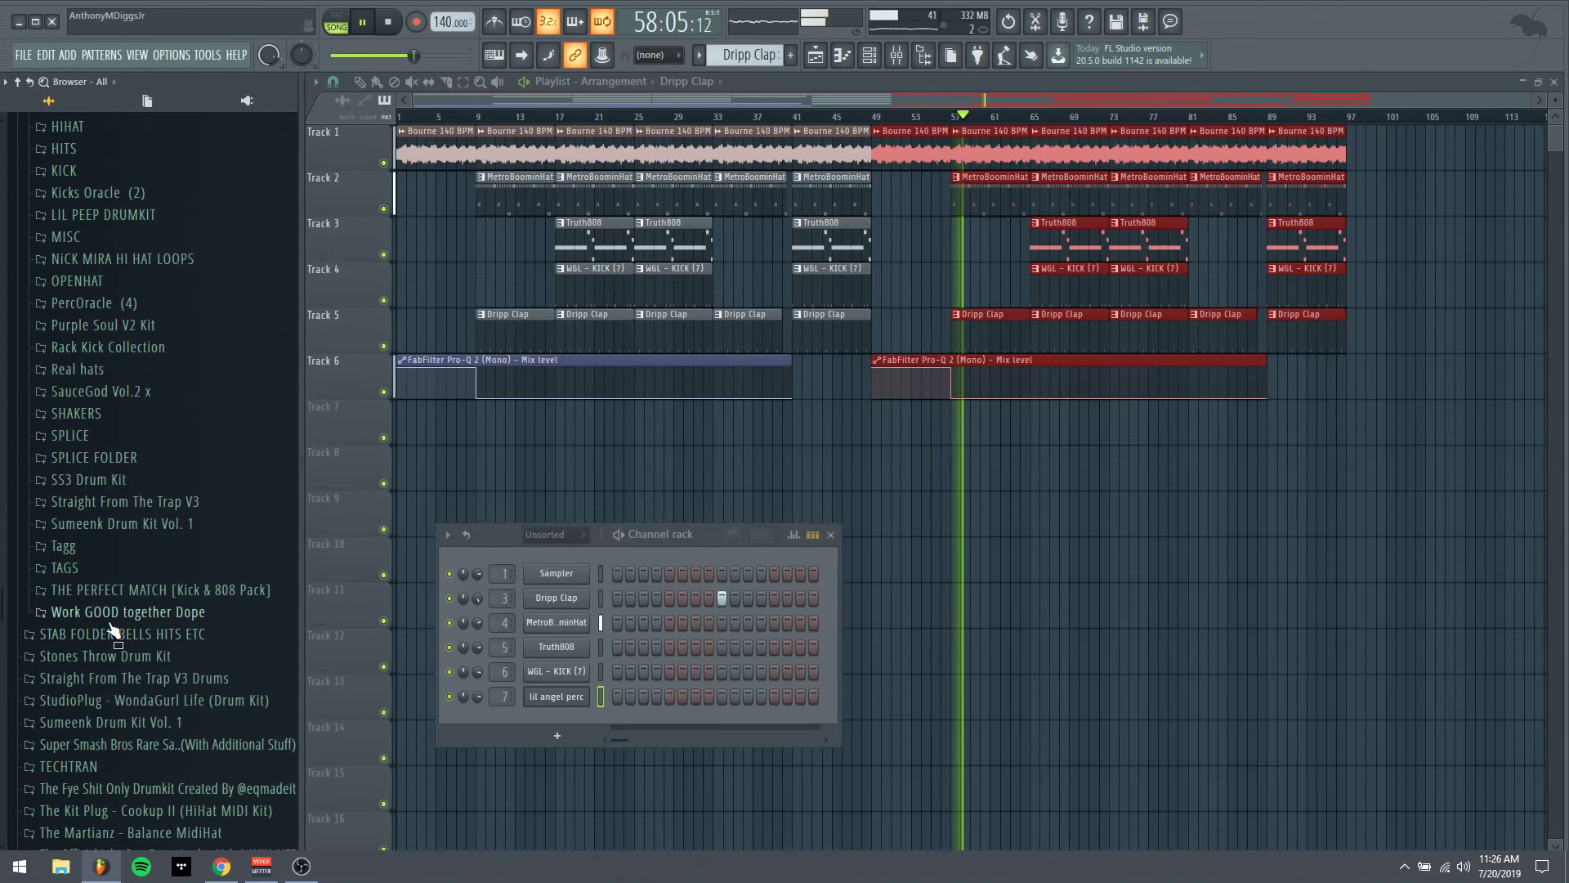
pyautogui.scroll(3, 113, 623)
pyautogui.click(82, 443)
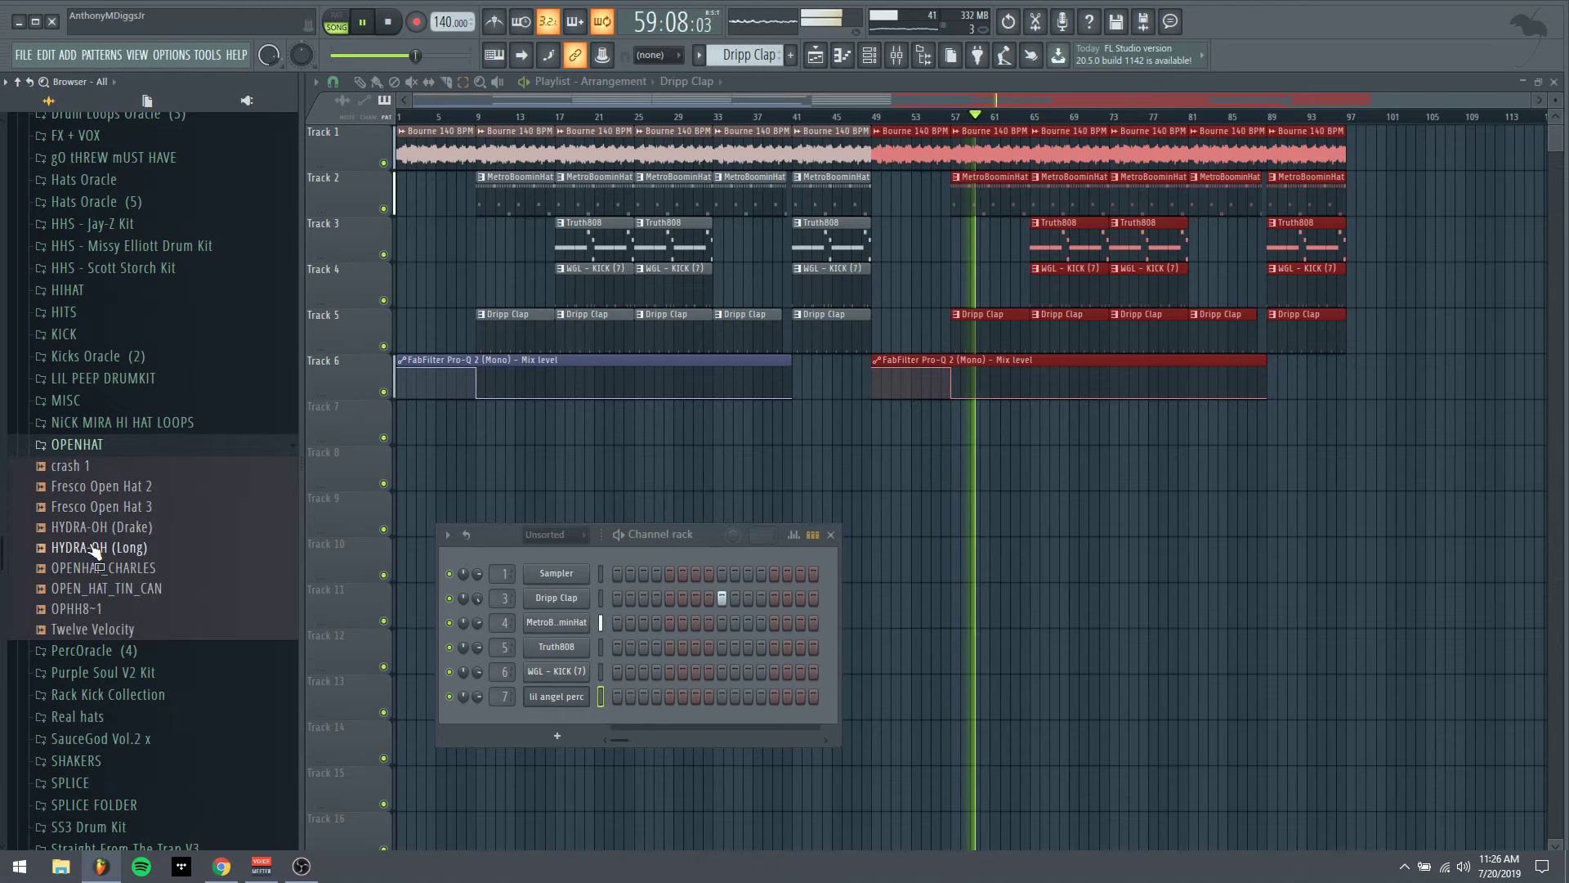
# Load HYDRA-OH (Drake) into a new channel, route it to mixer track 8 and lower that track's fader
pyautogui.rightClick(114, 527)
pyautogui.click(160, 539)
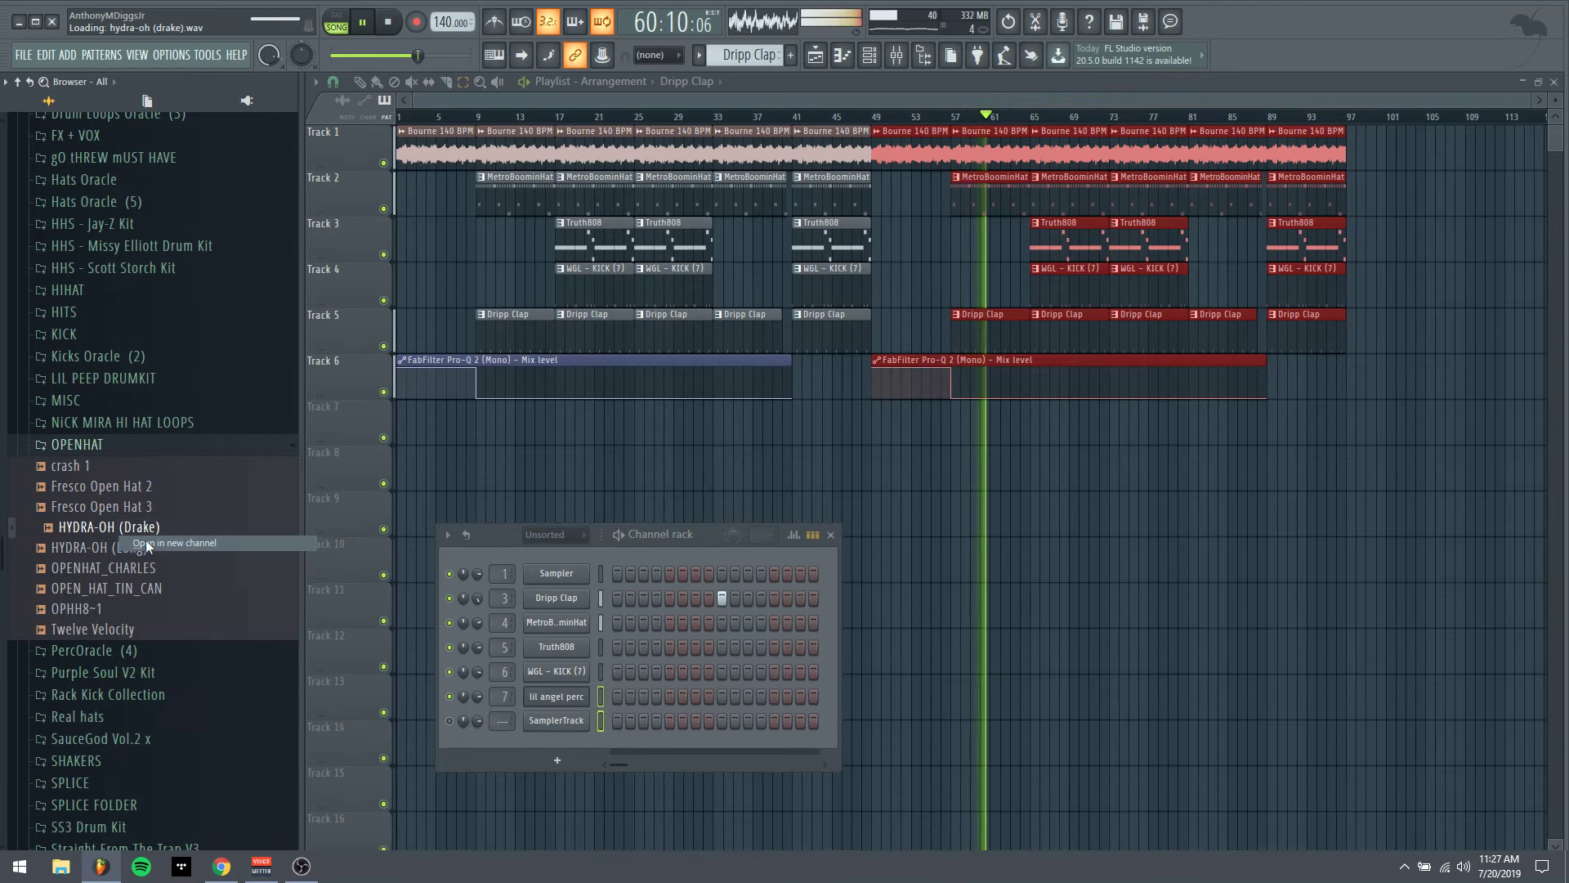
pyautogui.click(861, 309)
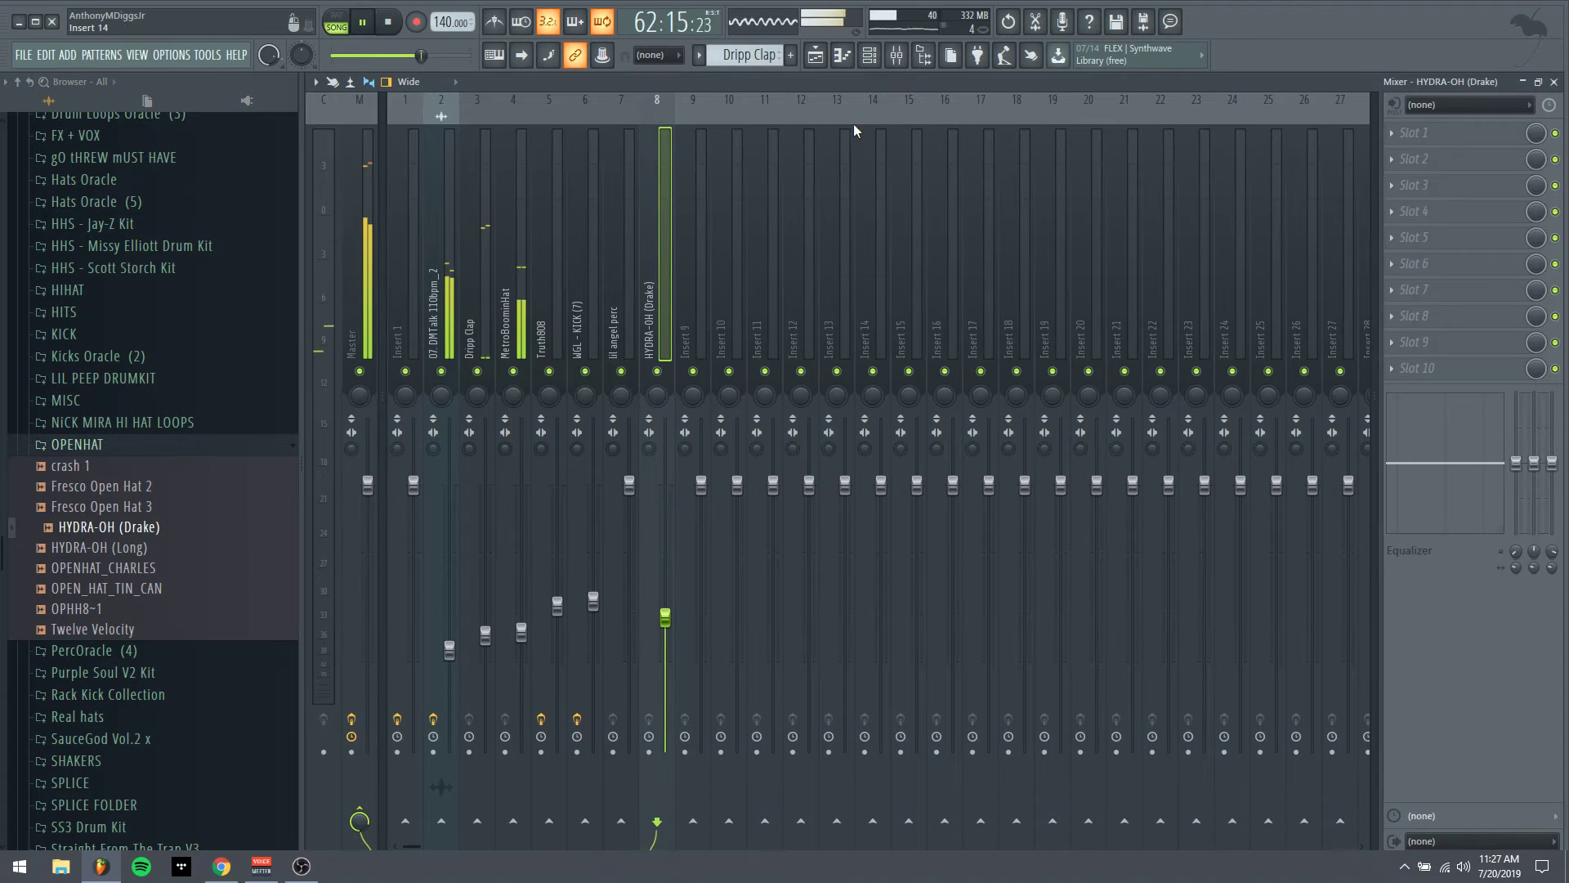
# Return to the playlist without the channel rack and activate the Draw tool
pyautogui.click(871, 62)
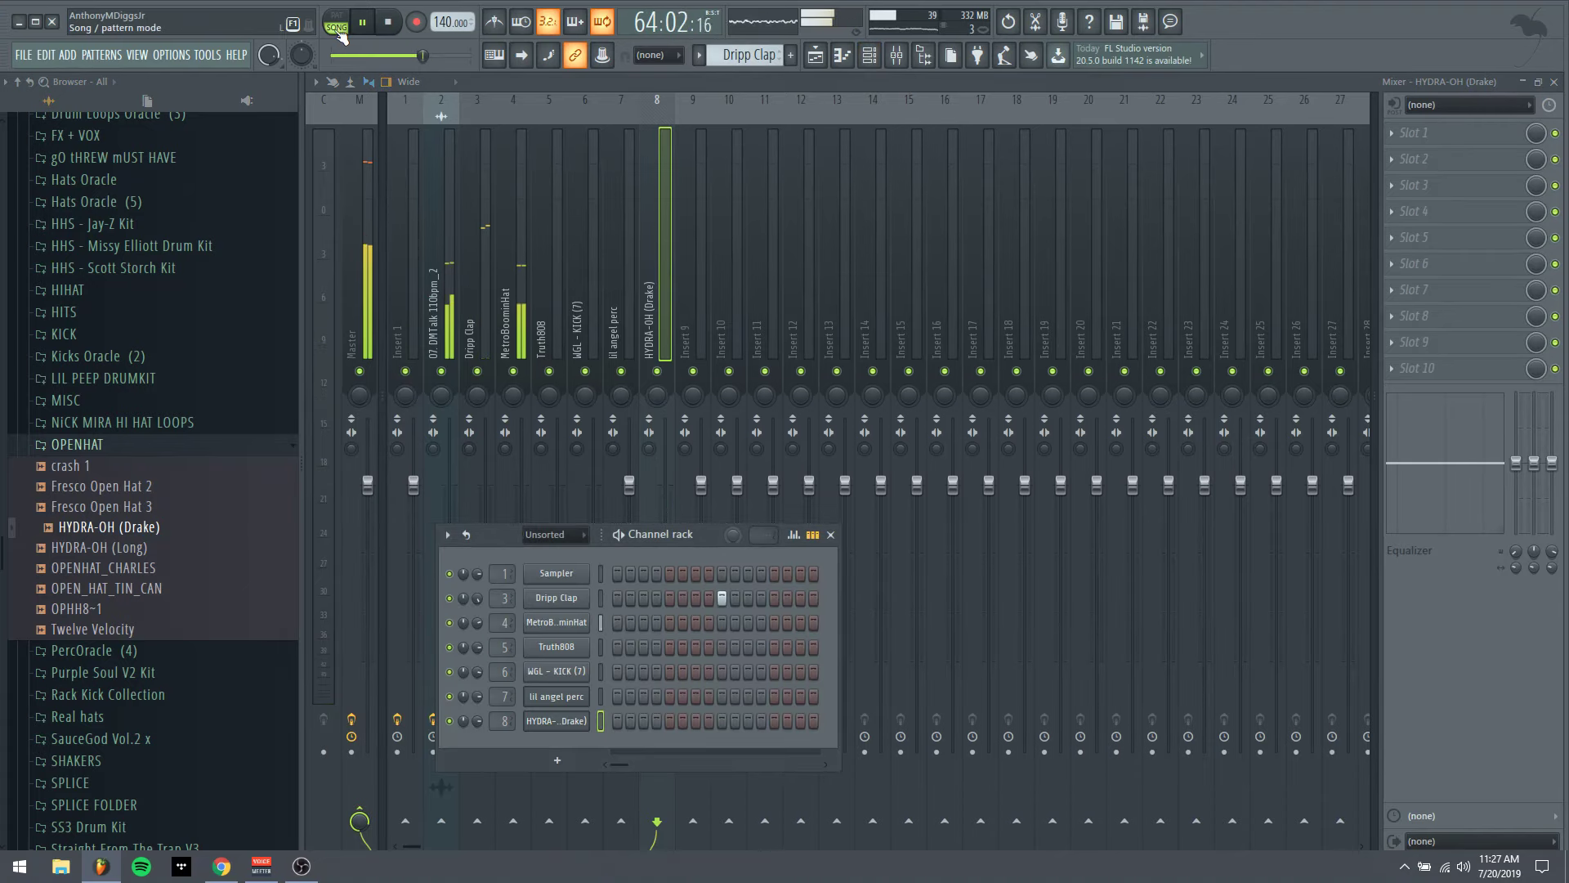
pyautogui.press('F5')
pyautogui.click(873, 59)
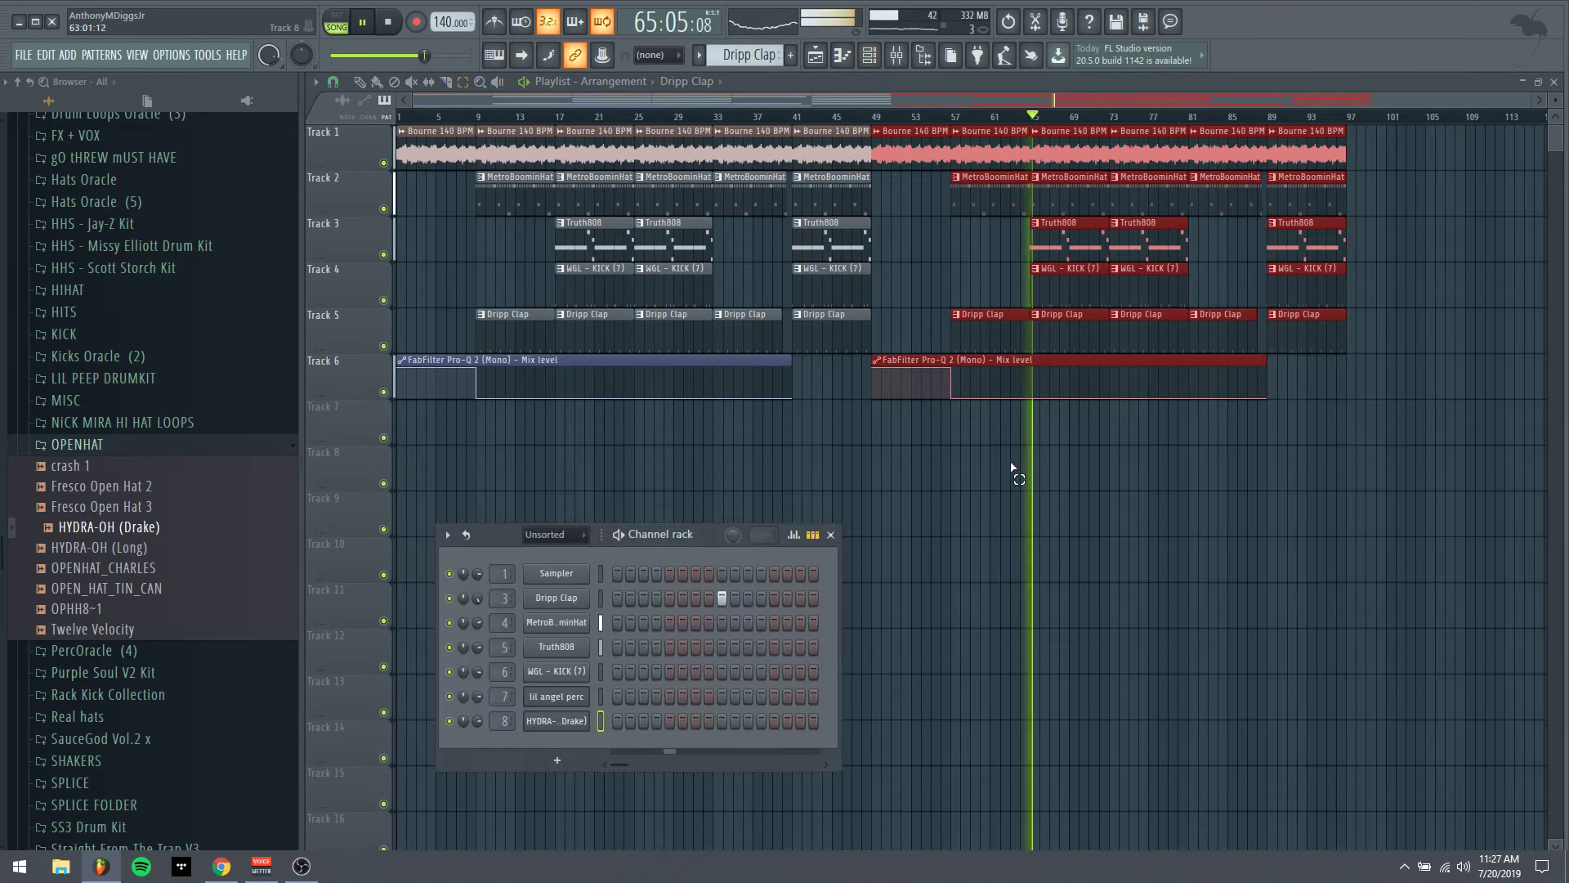
pyautogui.click(369, 86)
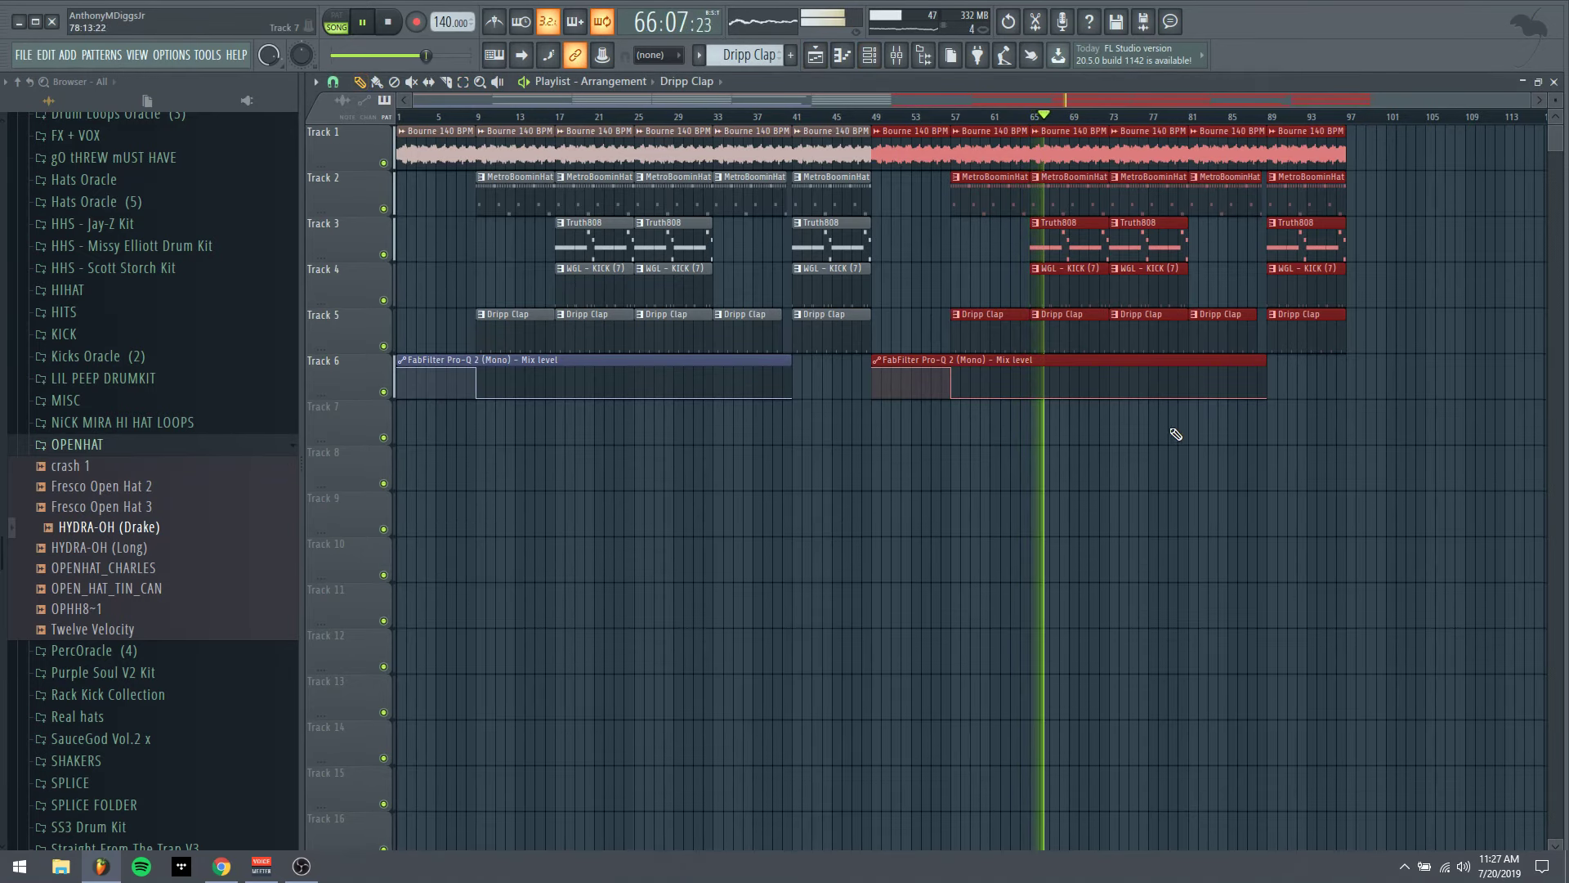
# Switch to Pattern 1 and place it on Track 7 from bar 65 to bar 81
pyautogui.click(1041, 429)
pyautogui.rightClick(1070, 428)
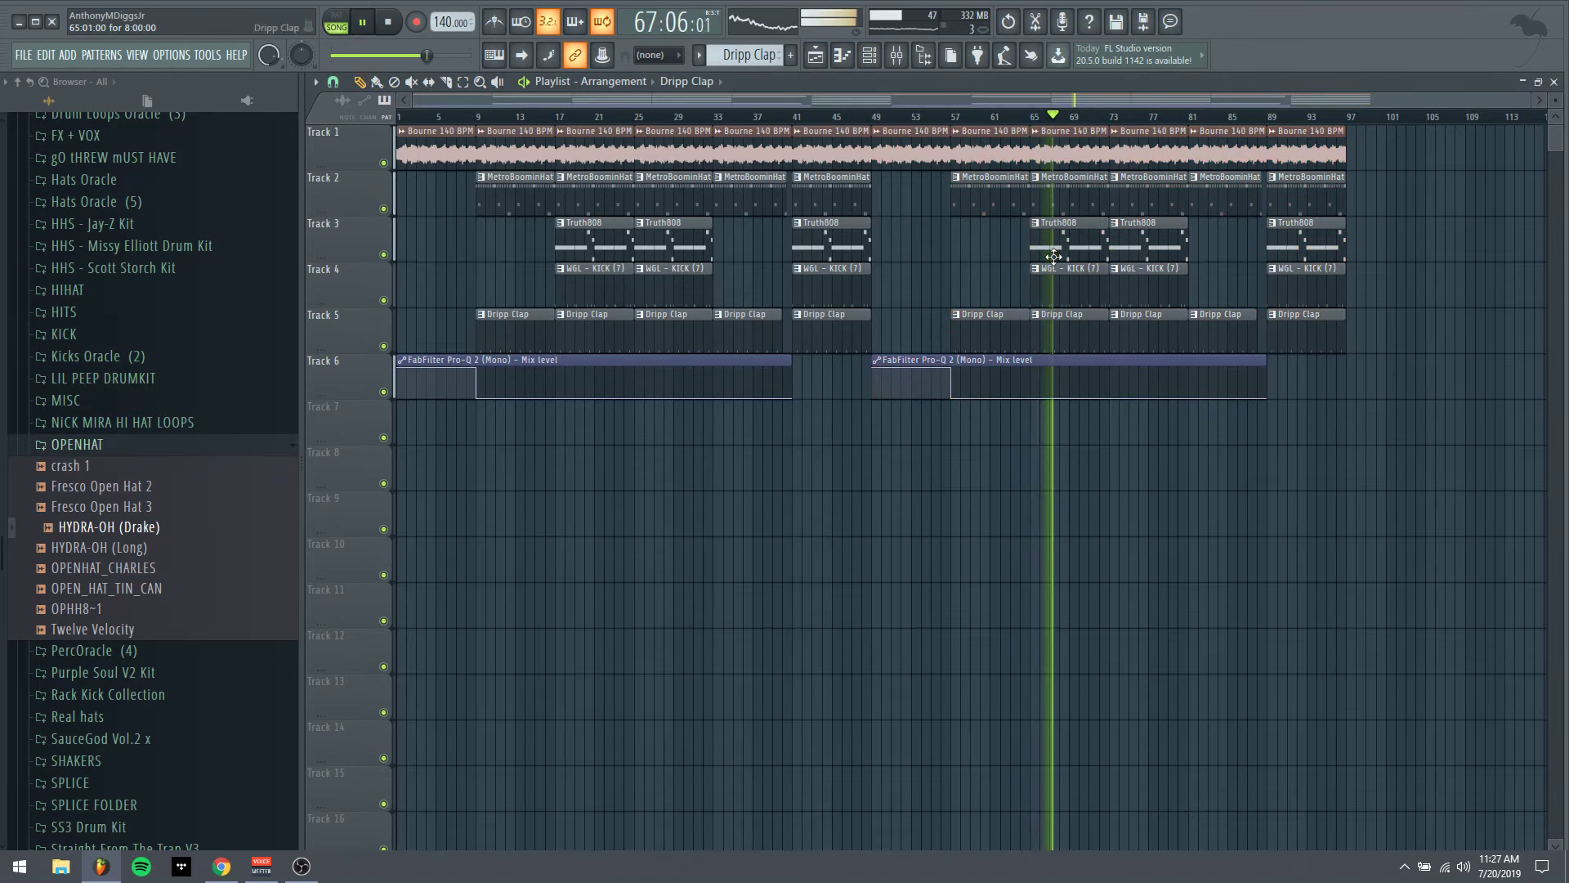
pyautogui.click(790, 55)
pyautogui.click(812, 75)
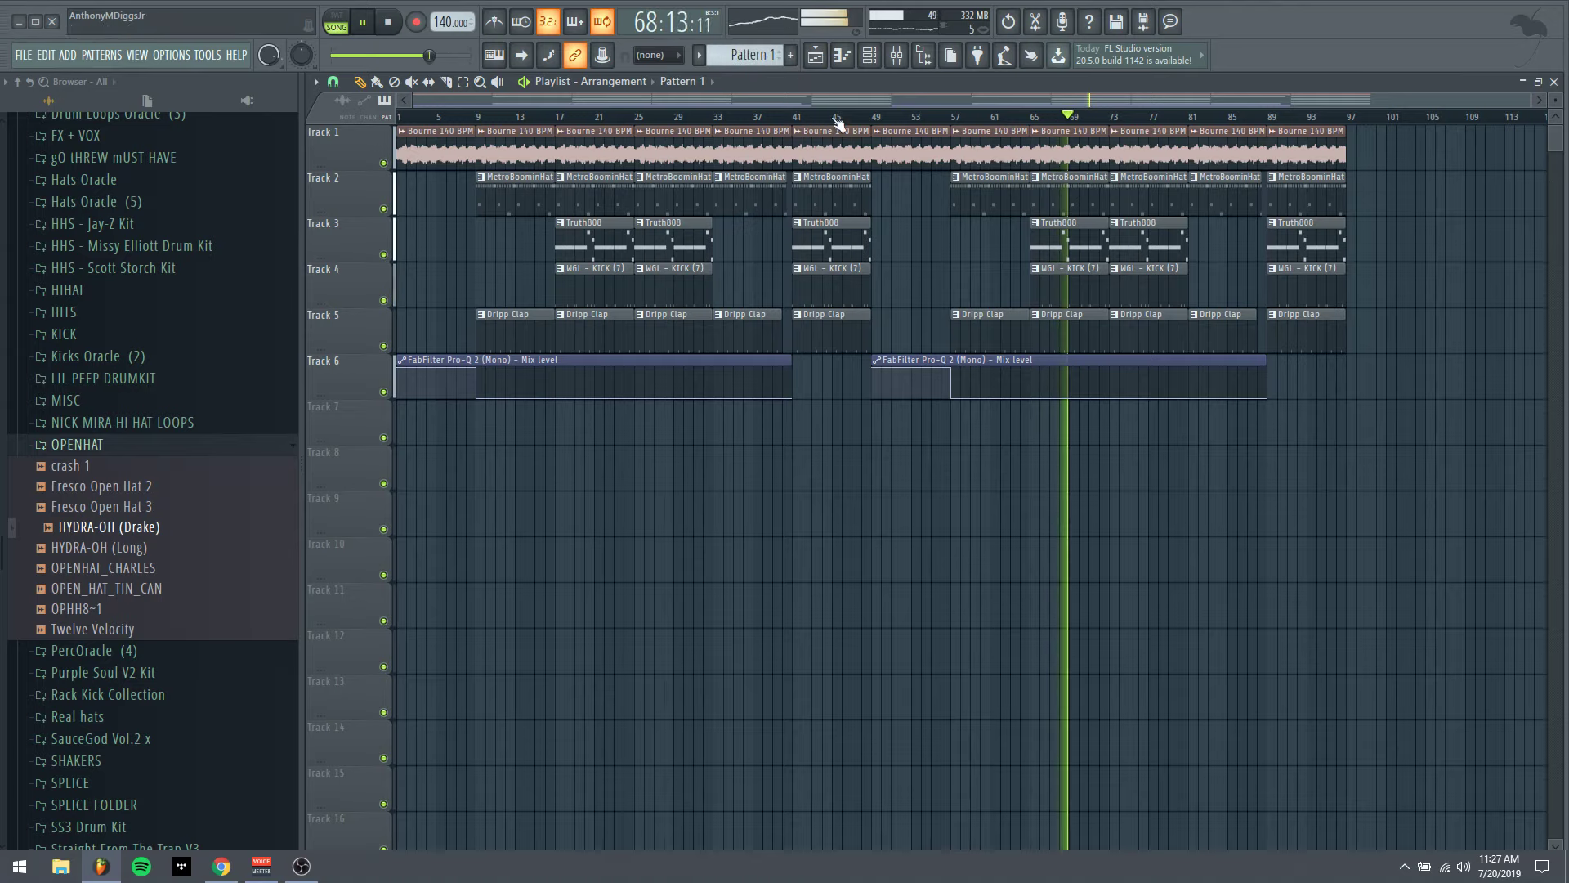
pyautogui.click(1069, 422)
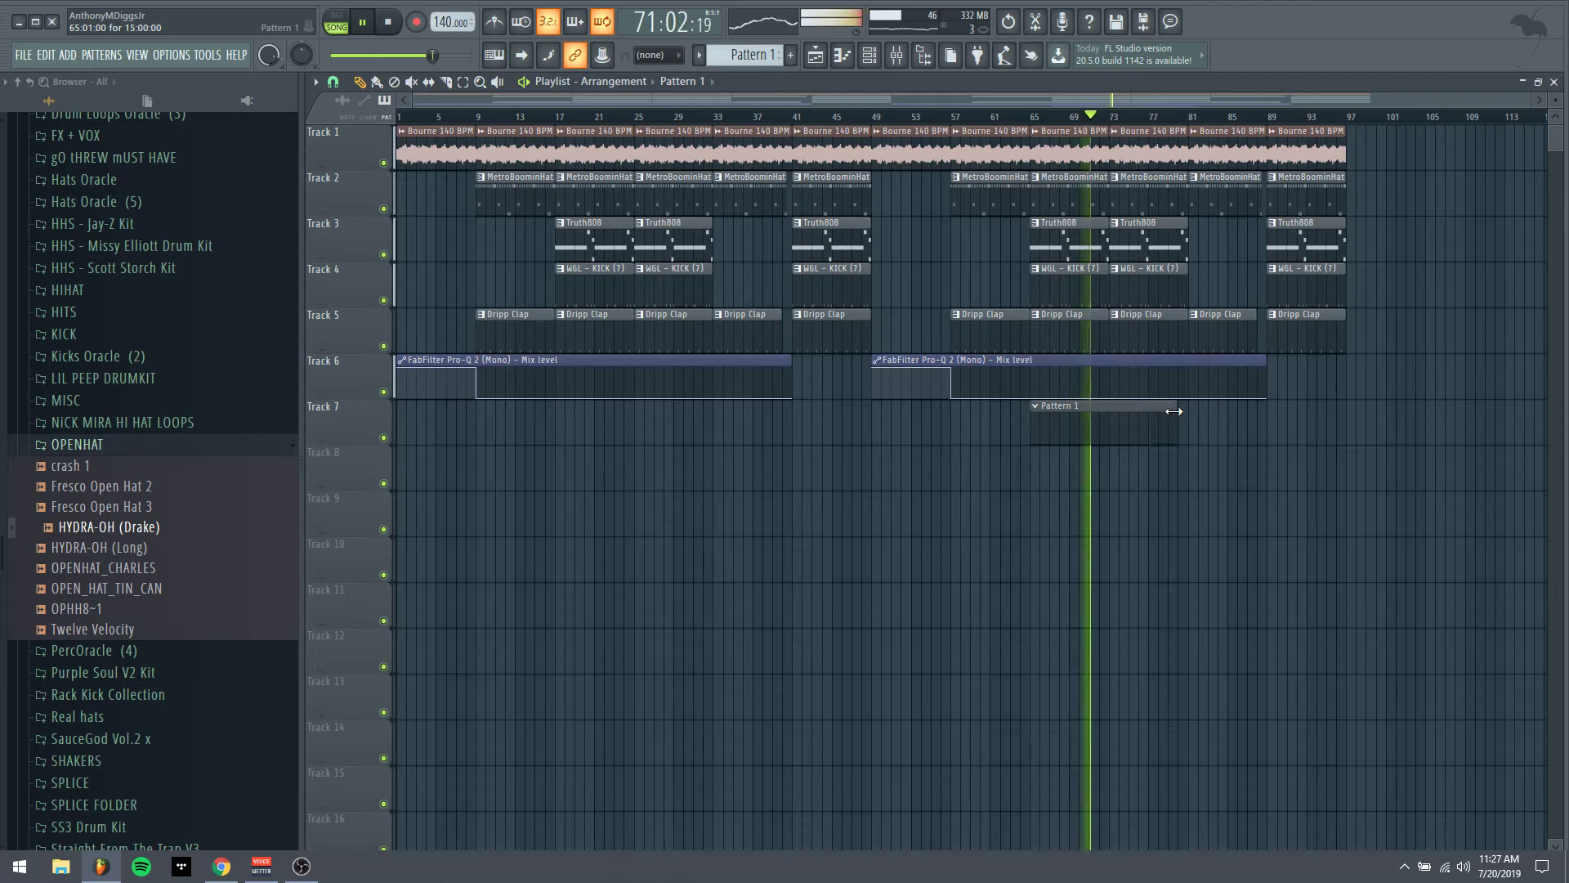
# Add a HYDRA-OH (Drake) hit at bar 2, step 13 of Pattern 1 and open that channel's piano roll
pyautogui.click(1015, 117)
pyautogui.press('F6')
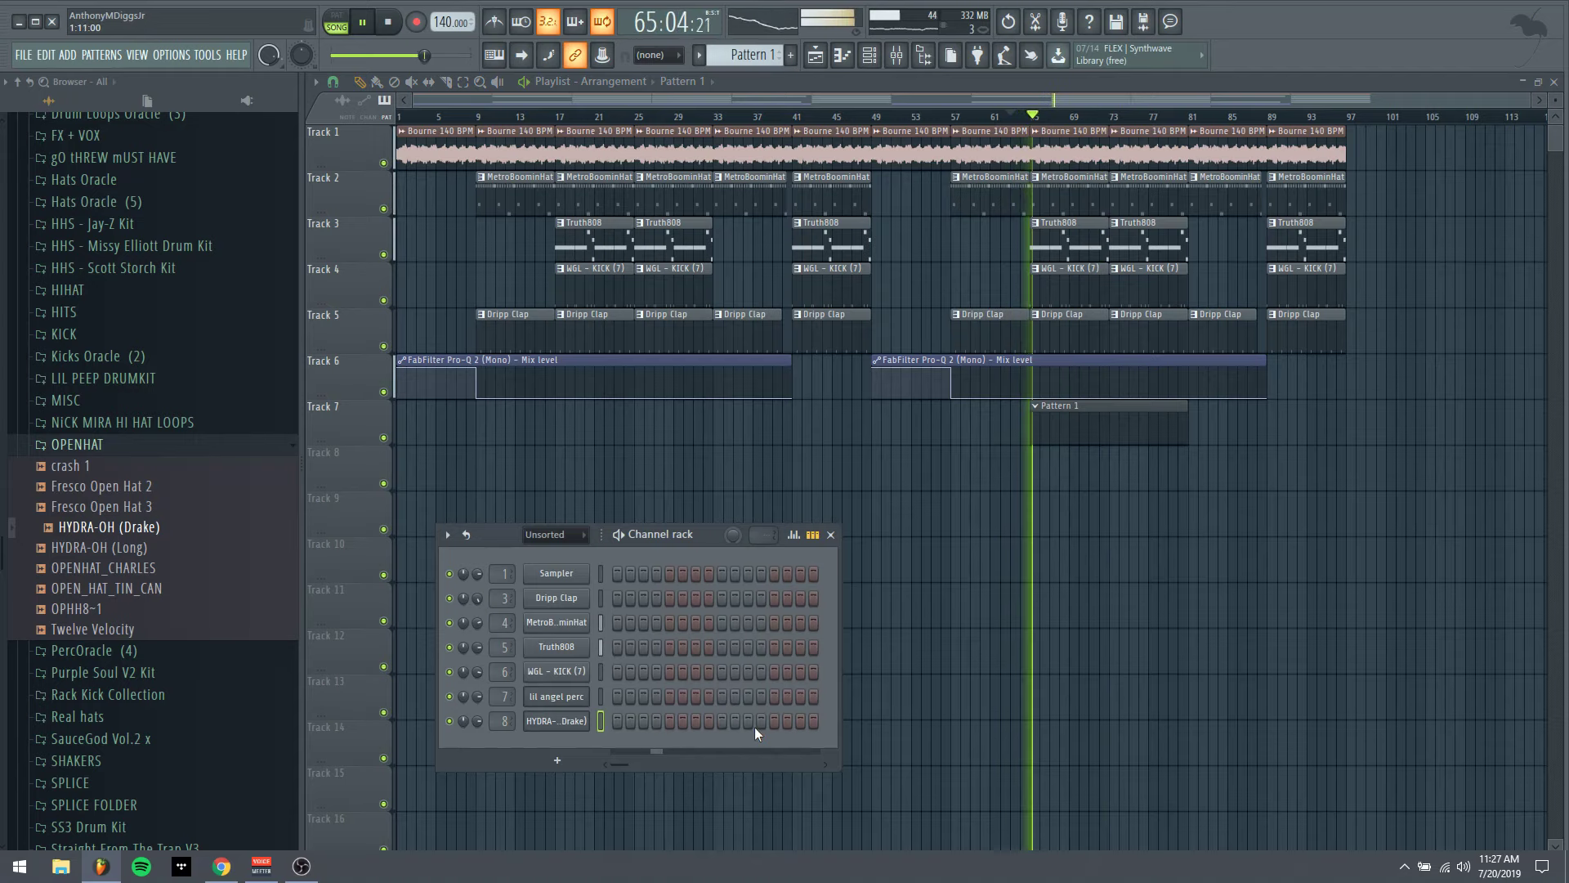
pyautogui.hscroll(3, 633, 762)
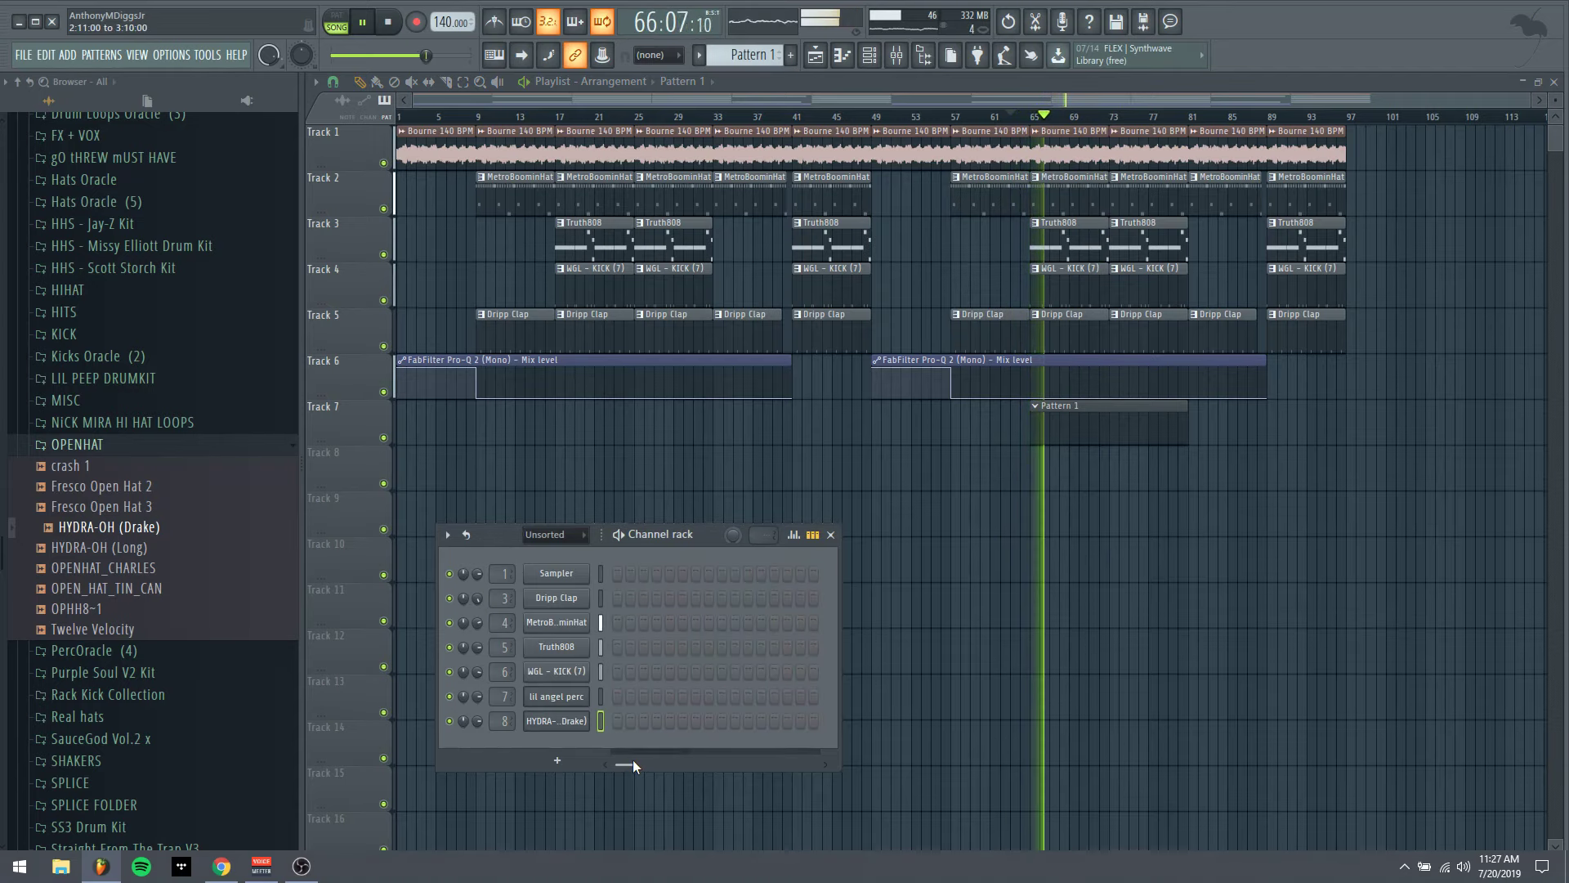
pyautogui.click(813, 721)
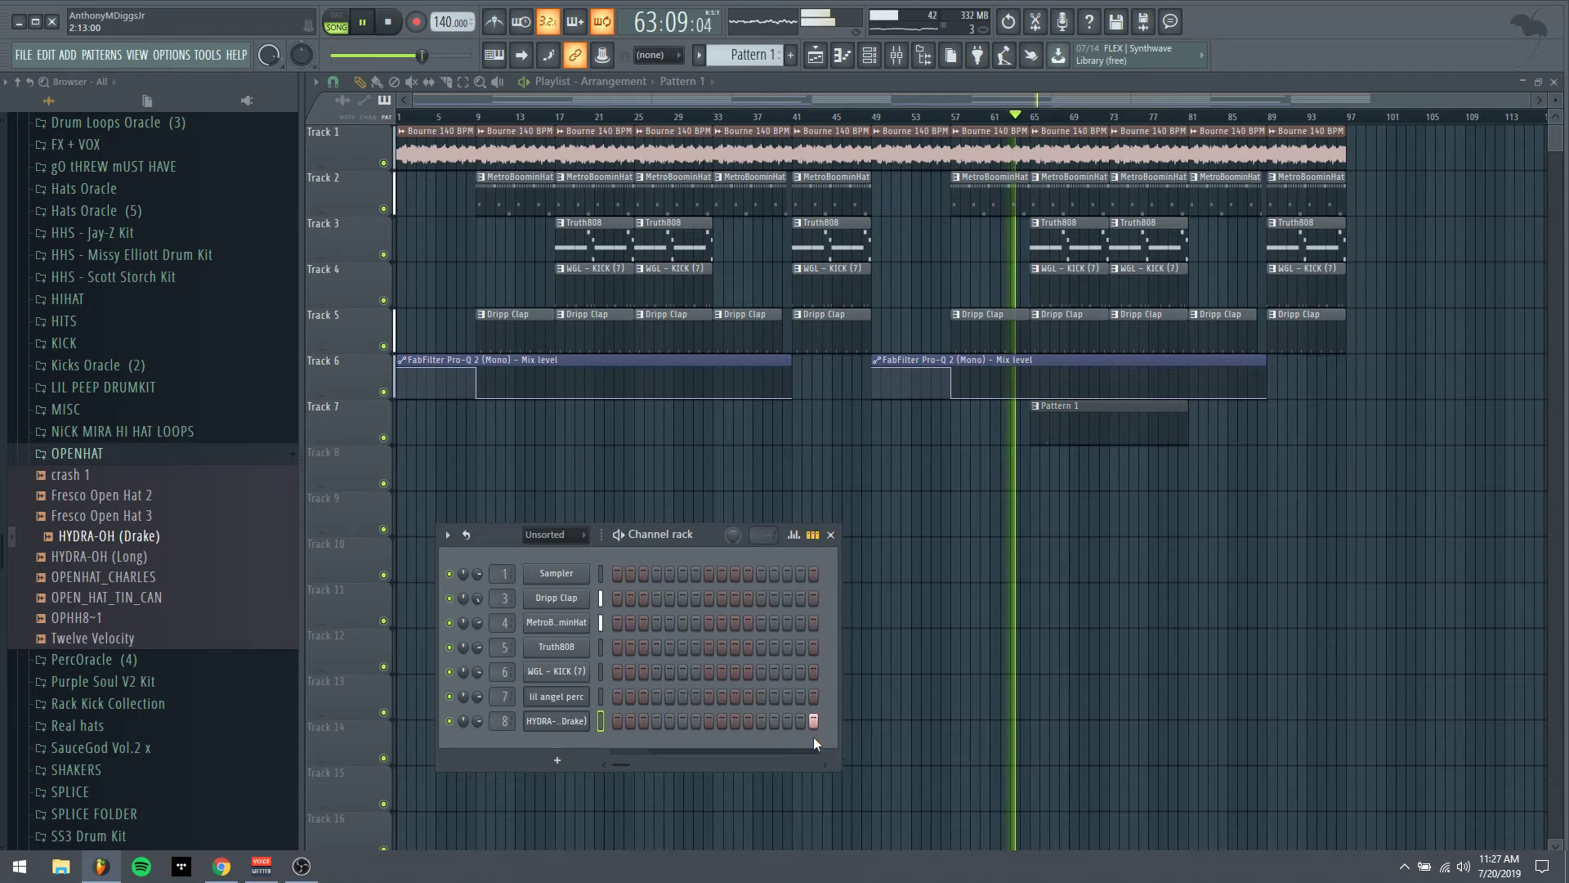
pyautogui.rightClick(552, 728)
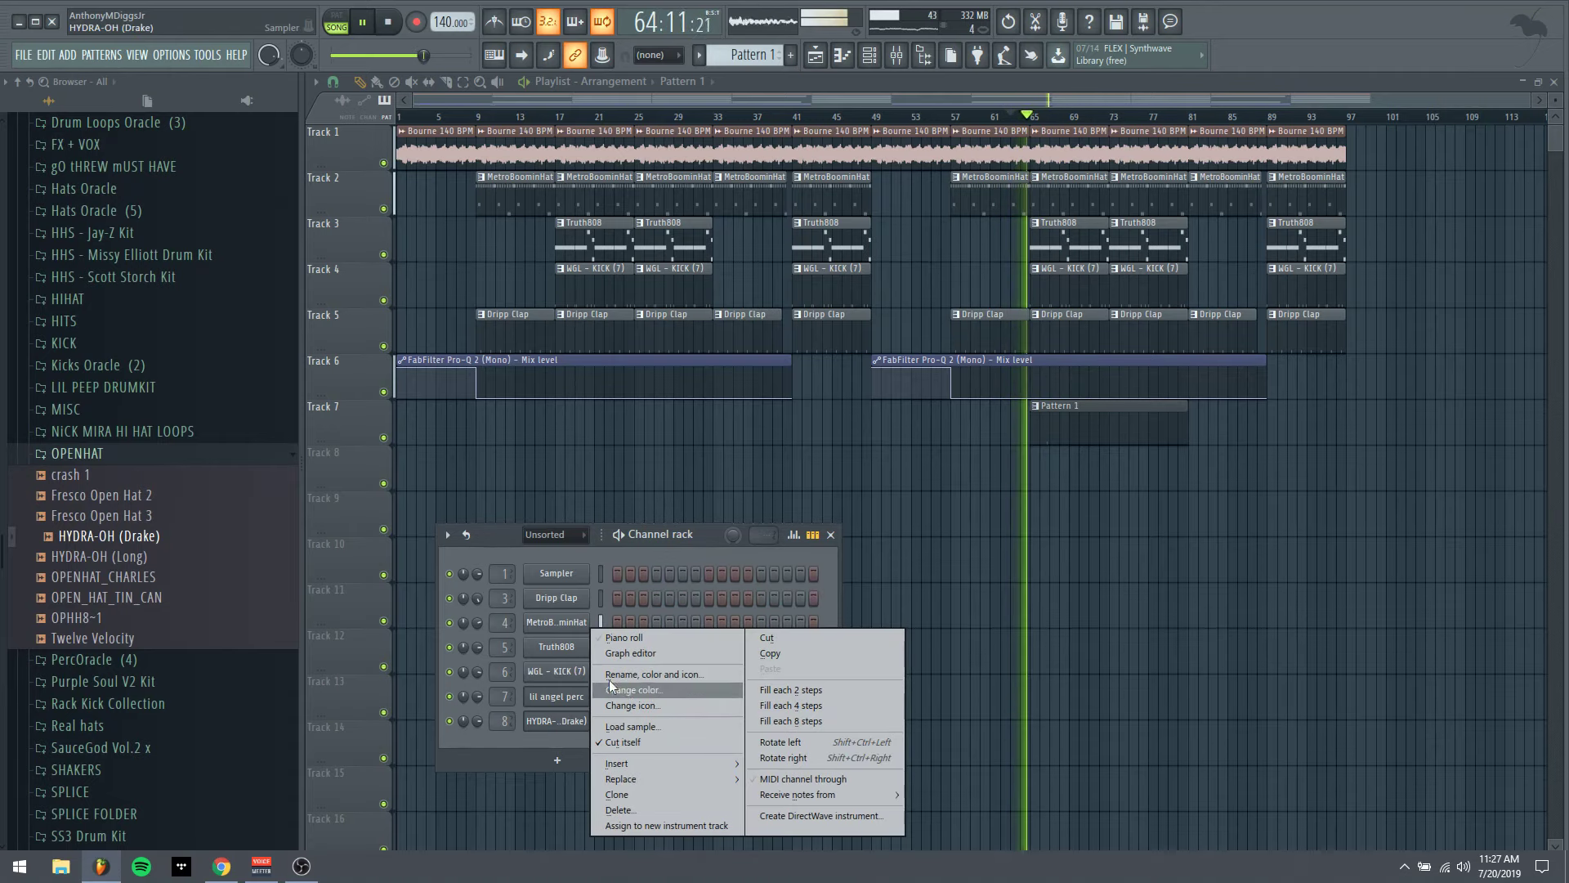
pyautogui.click(628, 637)
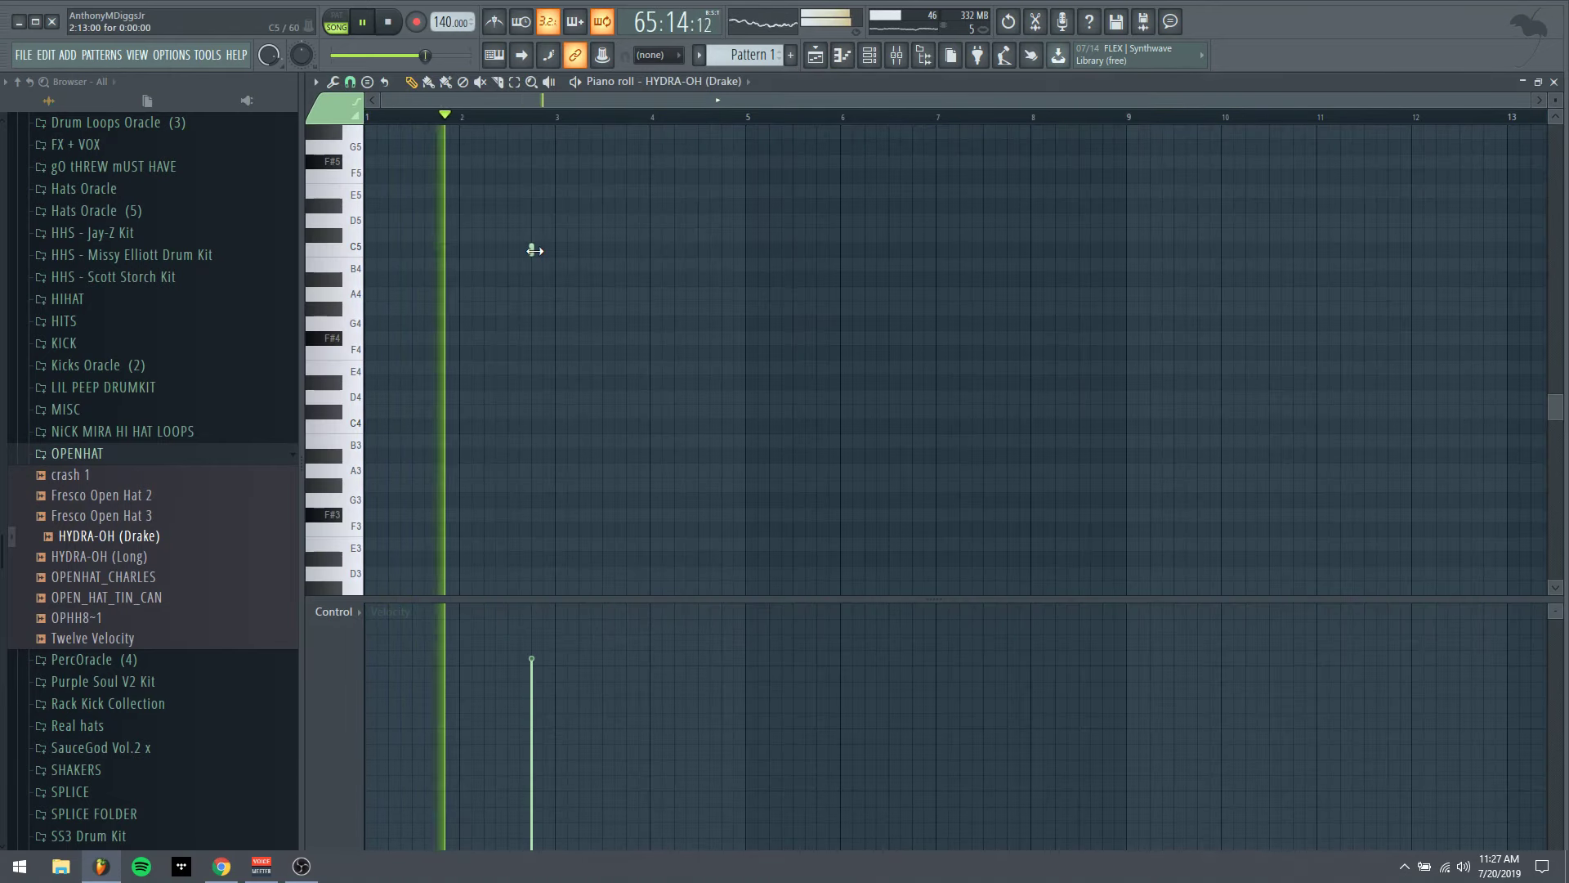
# Lower the open-hat note to G#4 and reposition it at bar 3, step 5
pyautogui.moveTo(533, 250); pyautogui.dragTo(543, 251)
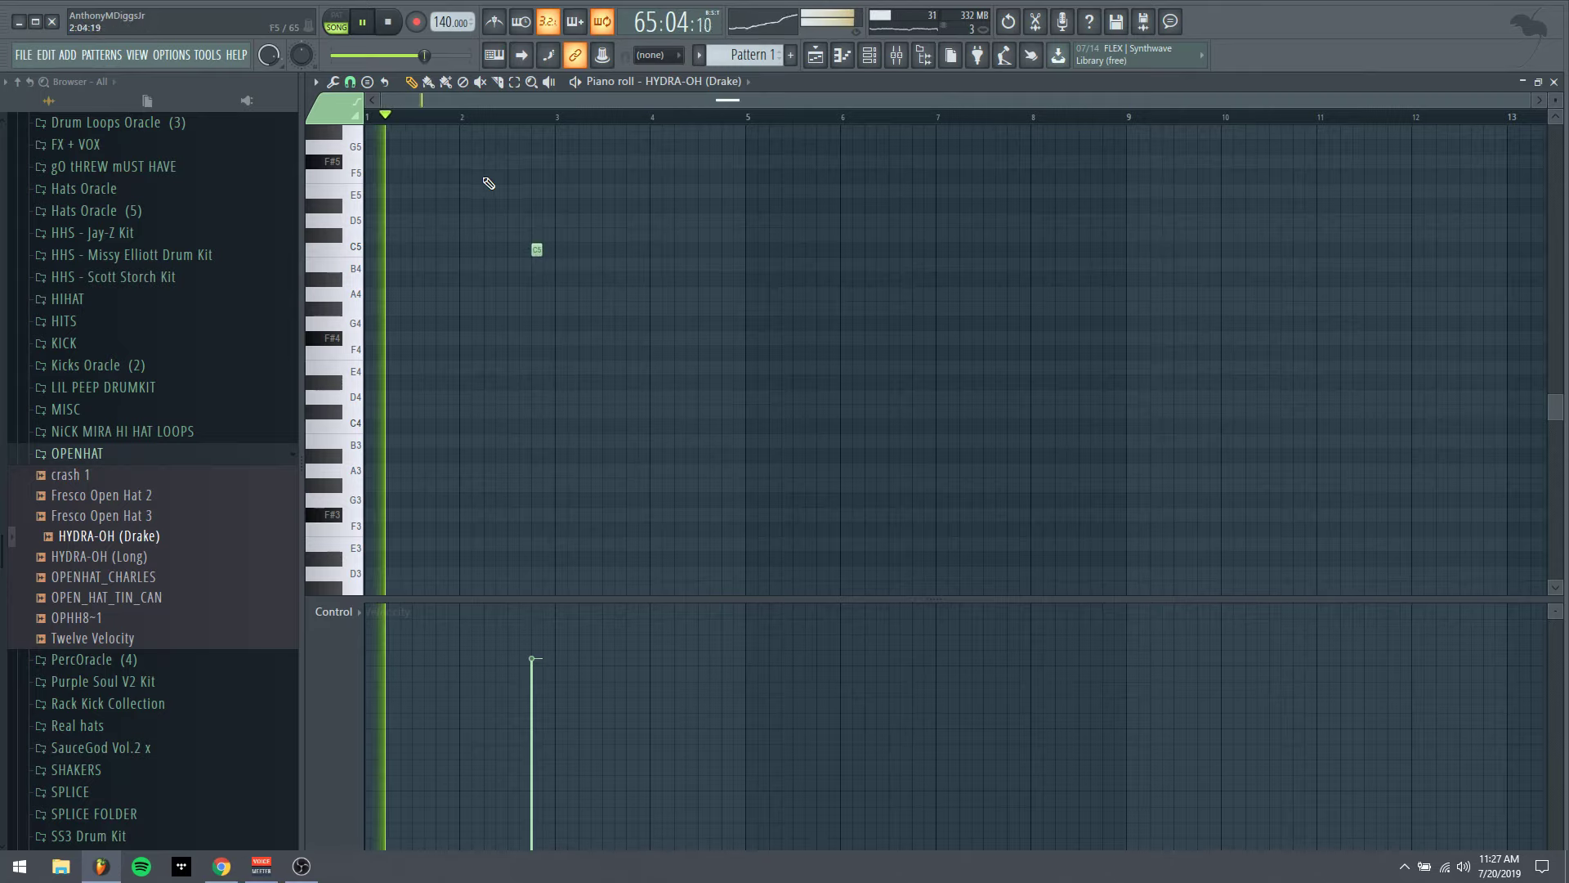
pyautogui.moveTo(537, 250); pyautogui.dragTo(536, 308)
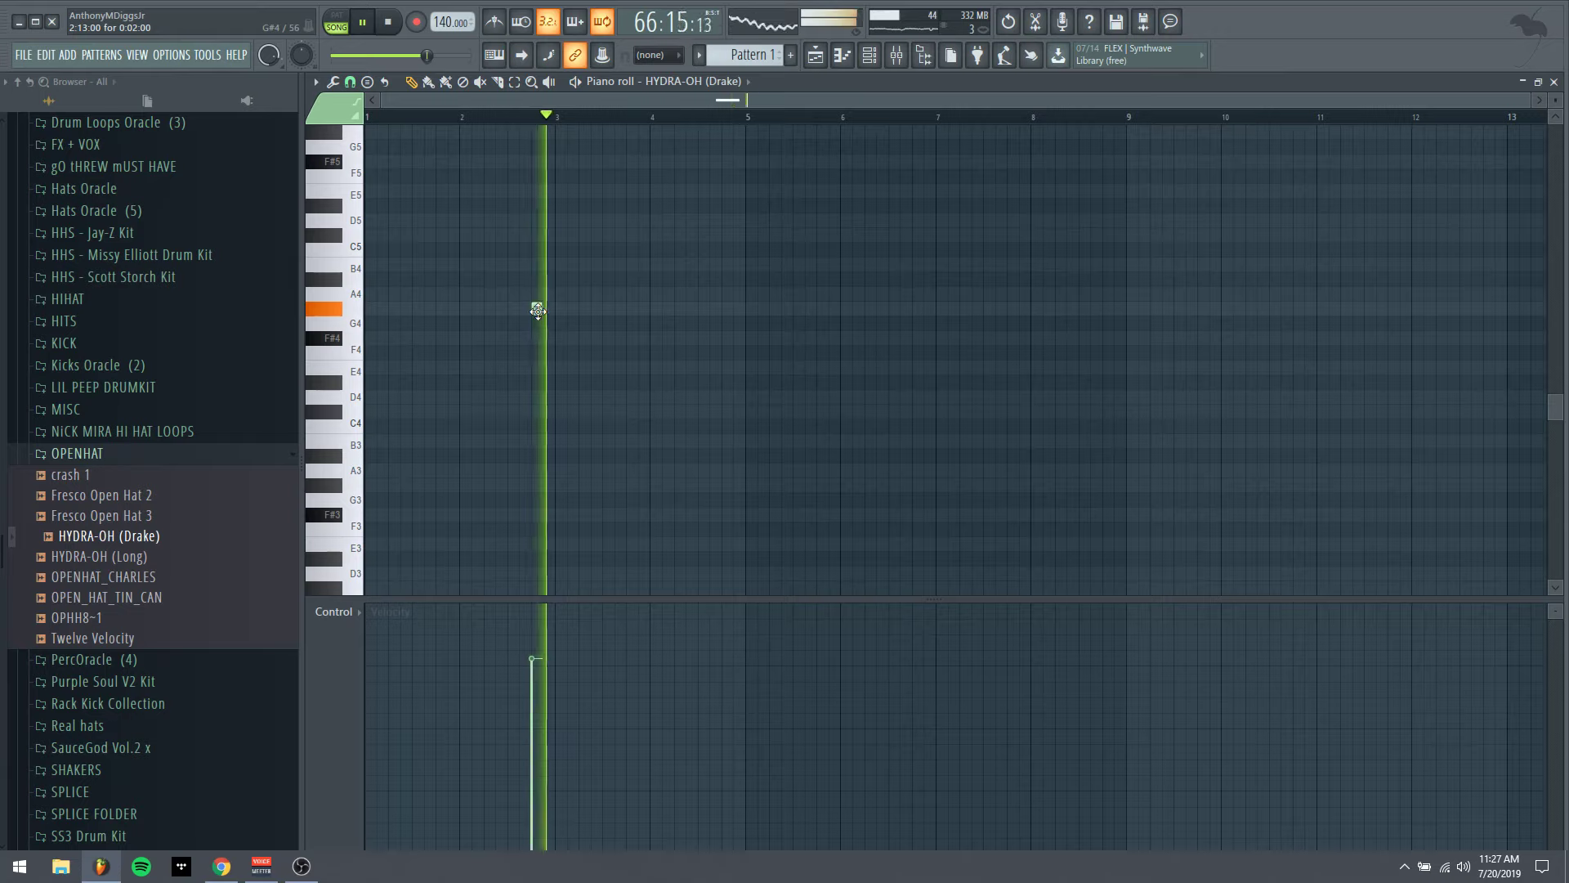
pyautogui.moveTo(537, 310); pyautogui.dragTo(607, 309)
pyautogui.rightClick(608, 310)
pyautogui.click(599, 309)
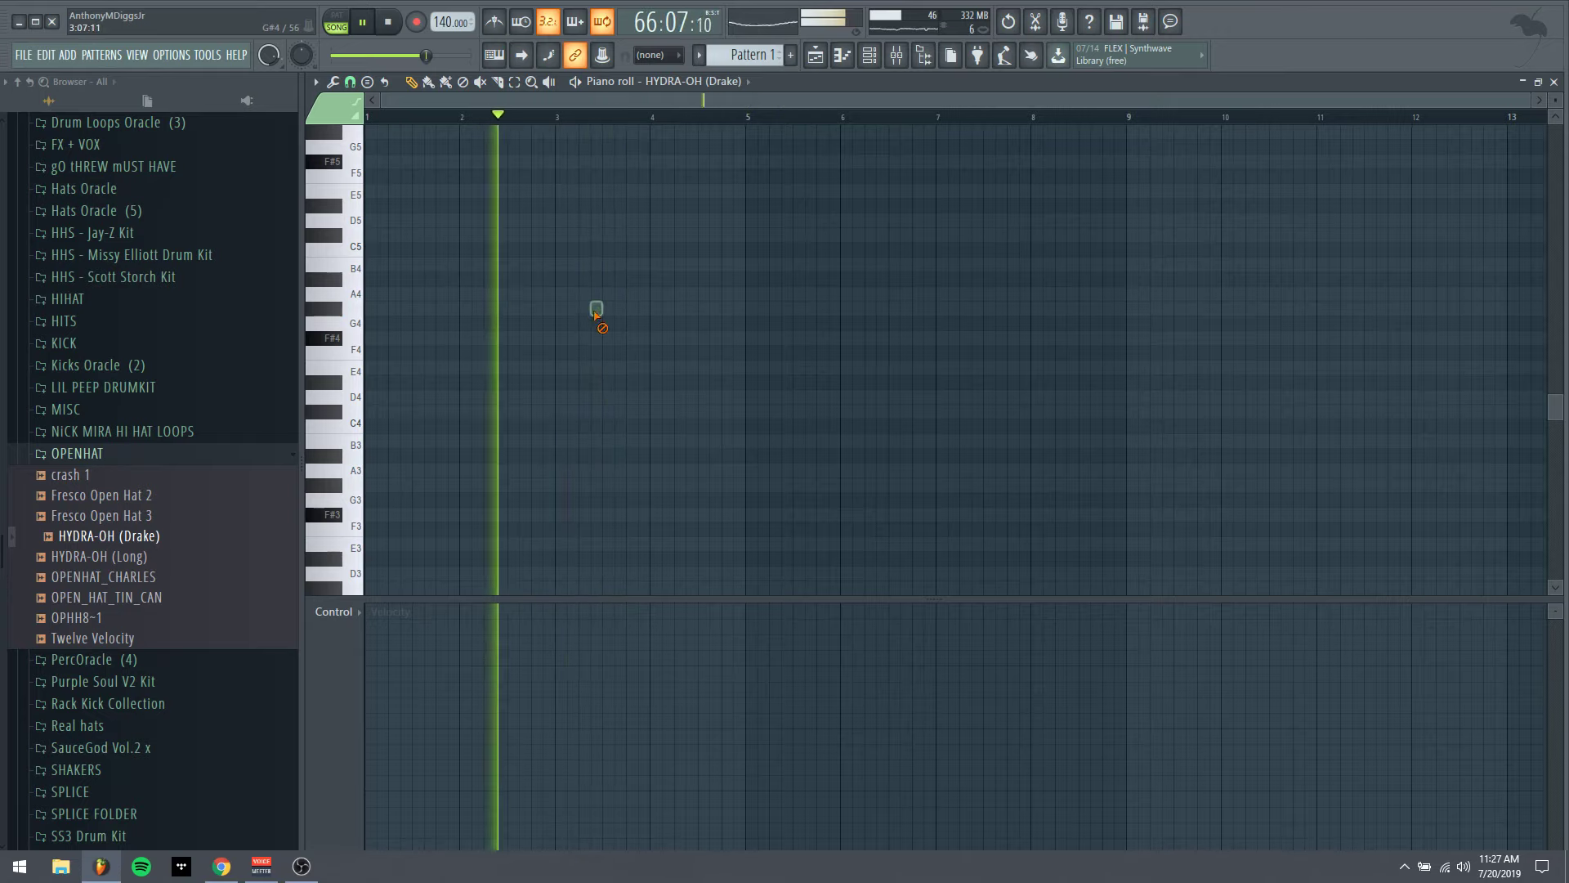
pyautogui.moveTo(596, 309); pyautogui.dragTo(583, 309)
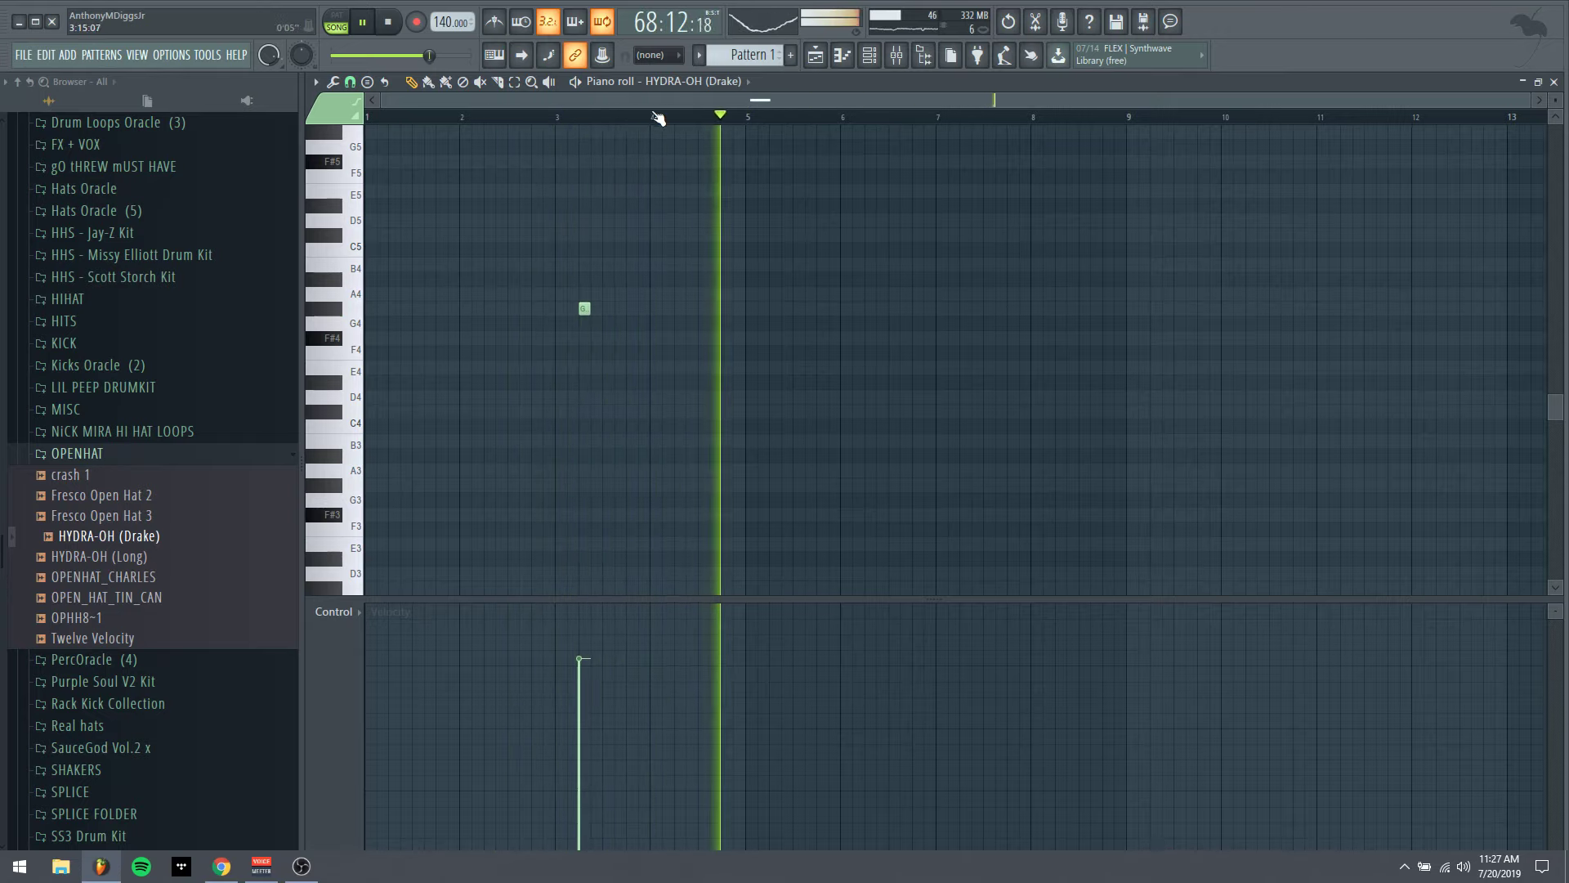
# Duplicate the first four bars of the open-hat pattern into bars 5 to 8
pyautogui.moveTo(745, 116); pyautogui.dragTo(556, 115)
pyautogui.hotkey('ctrl', 'a')
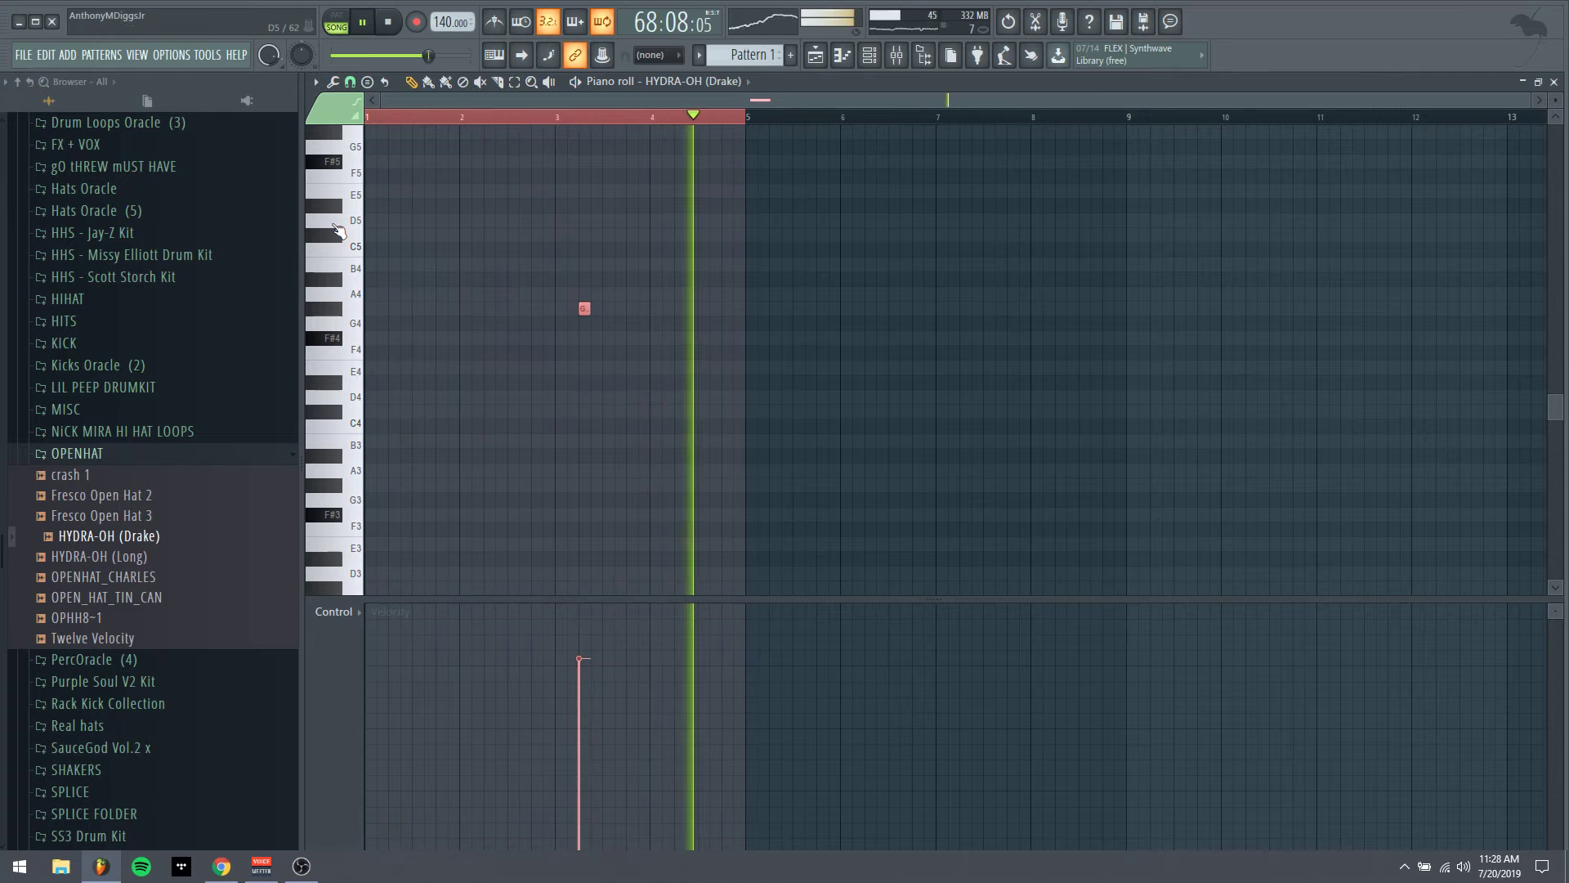
pyautogui.hotkey('ctrl', 'b')
# Compare the cut group settings of the HYDRA-OH (Drake), Dripp Clap and lil angel perc channels
pyautogui.click(923, 55)
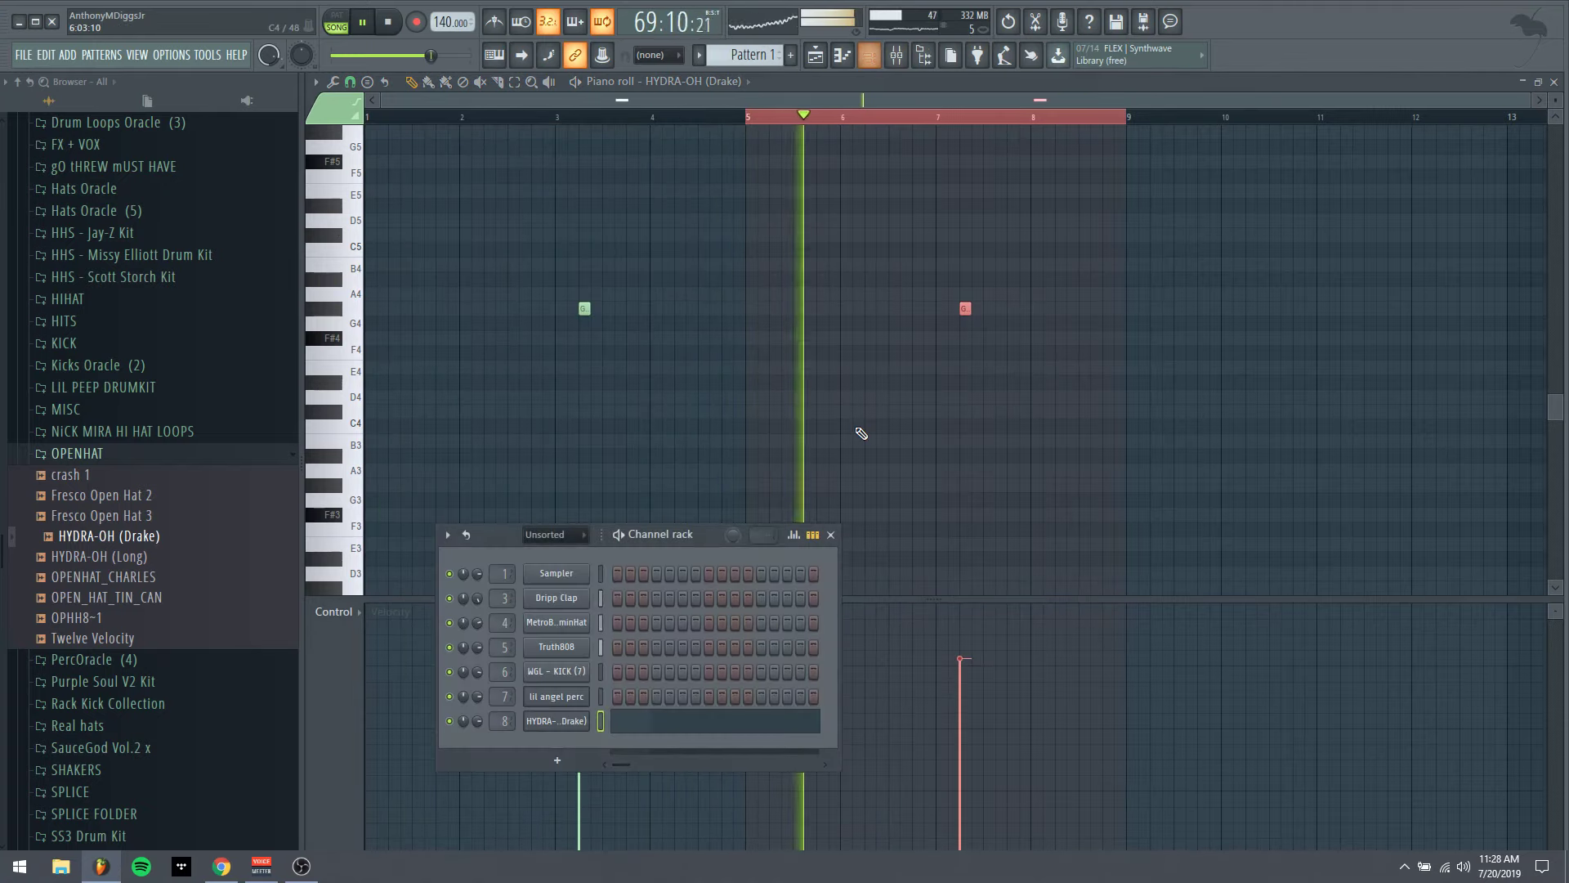
pyautogui.click(556, 720)
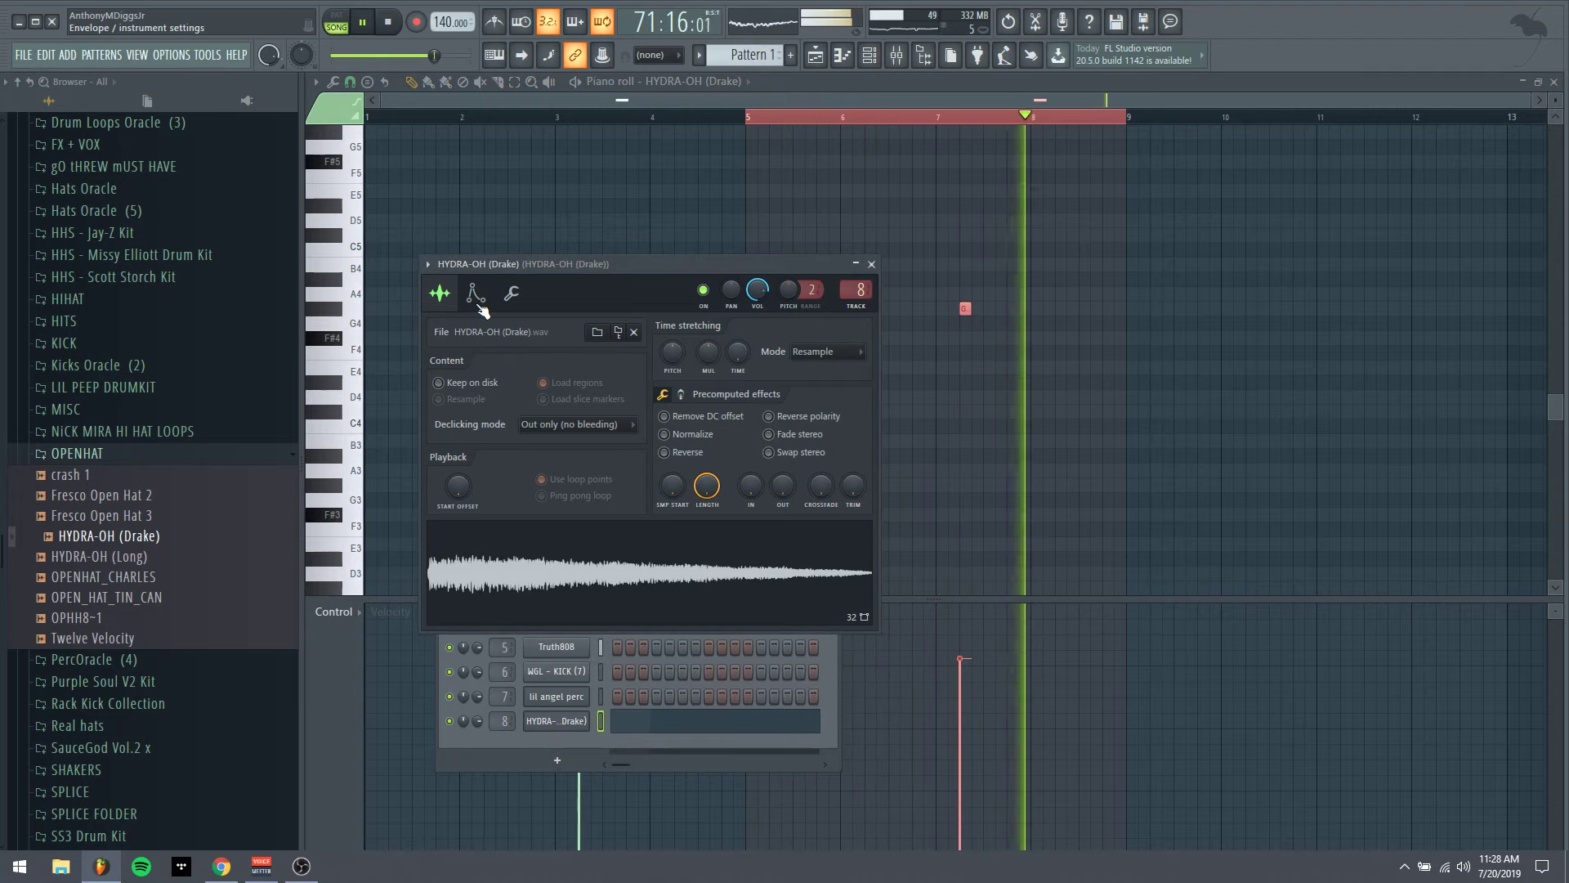
pyautogui.click(509, 301)
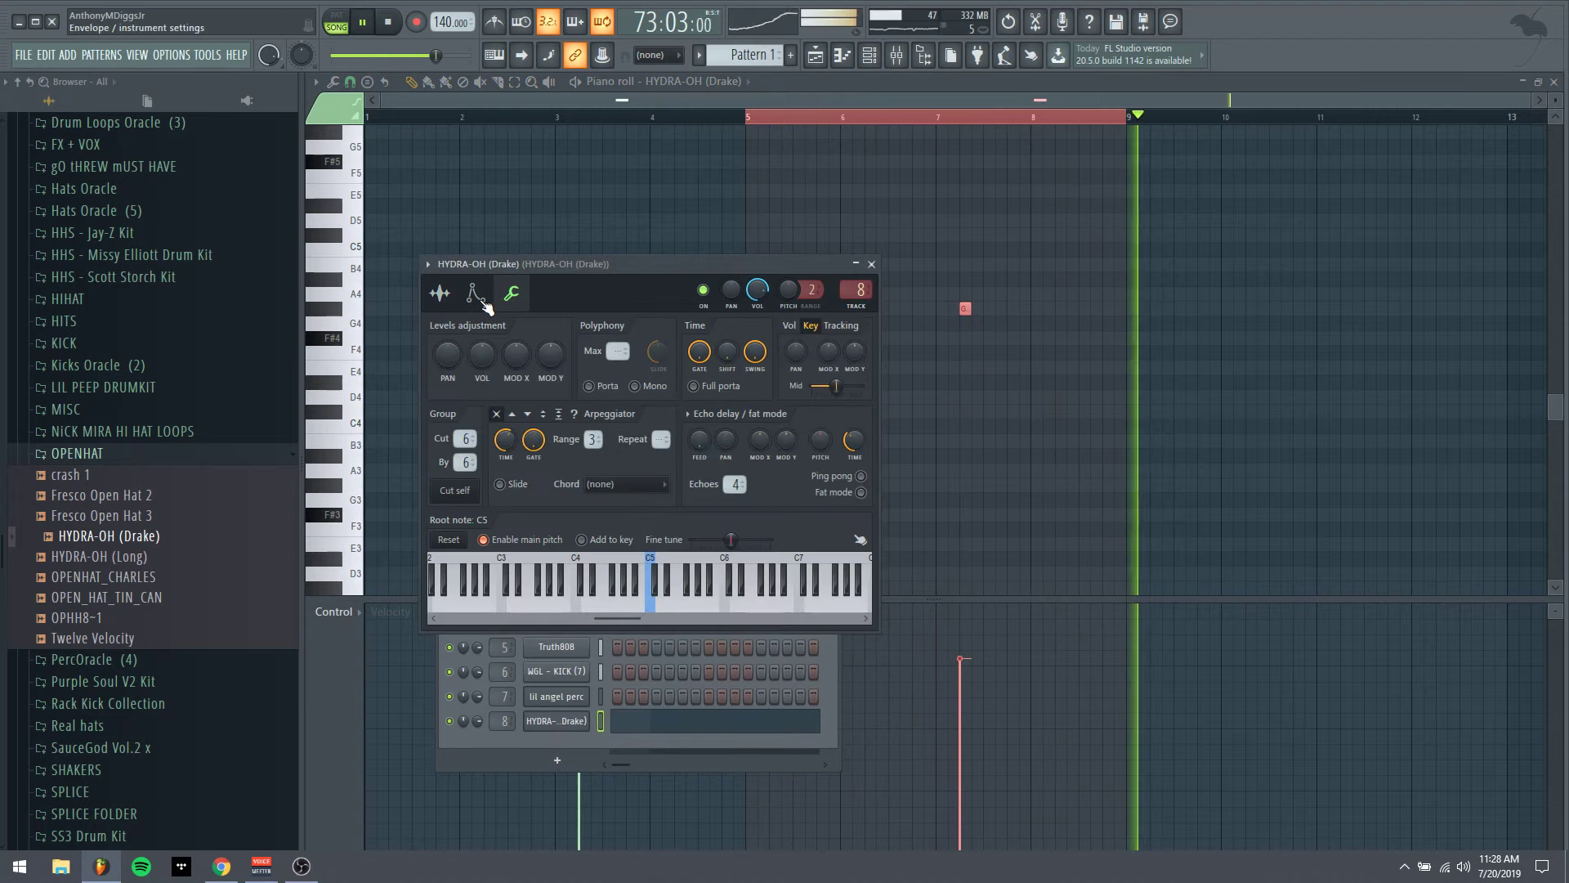
pyautogui.click(582, 762)
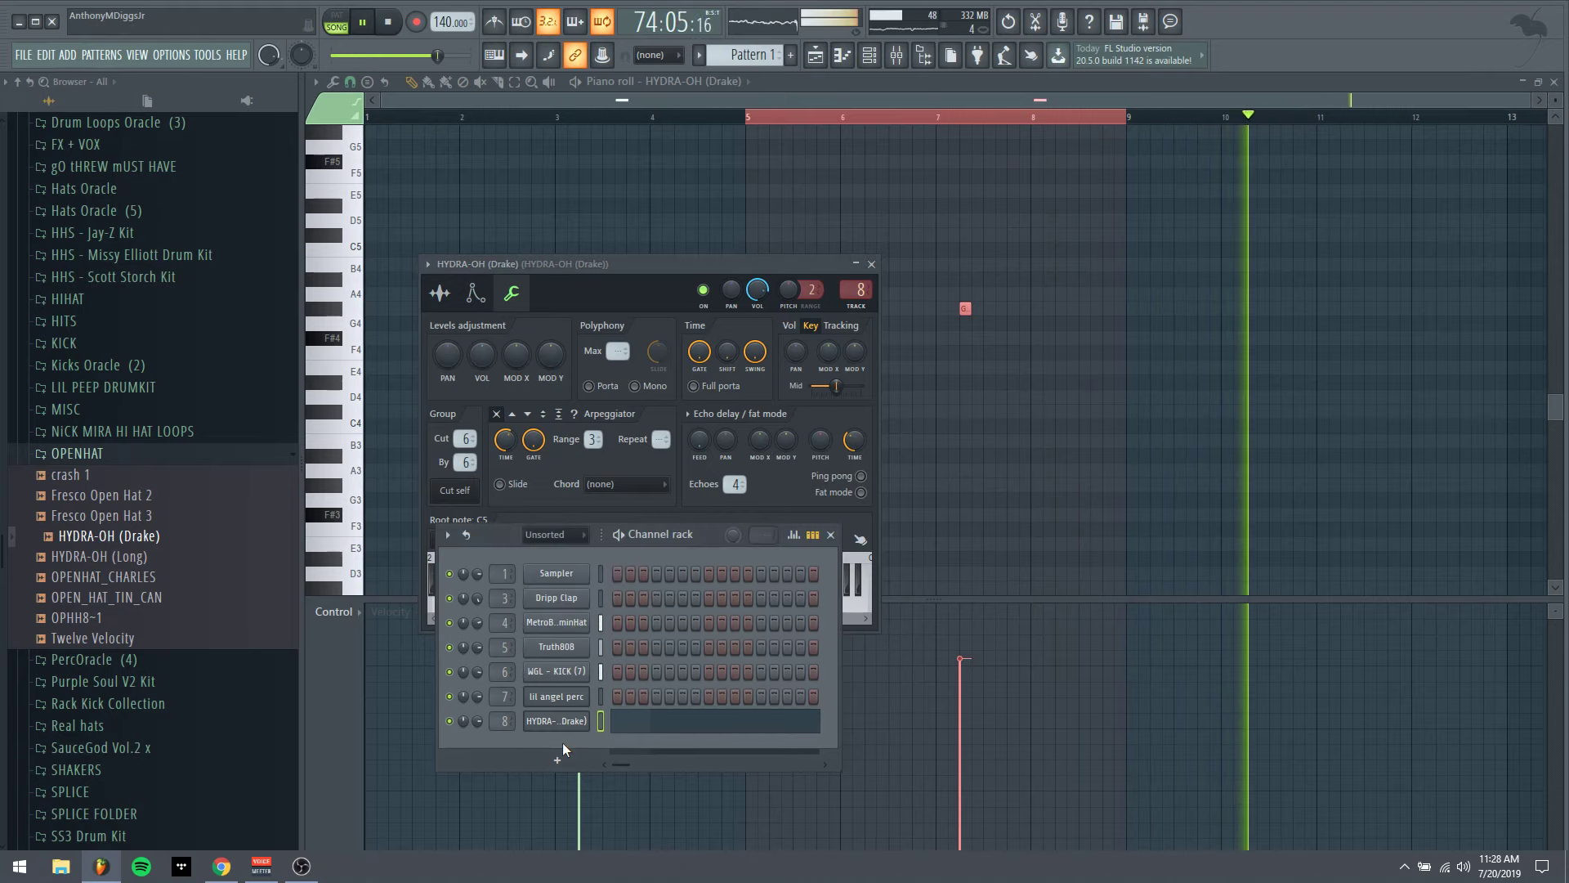
pyautogui.click(575, 600)
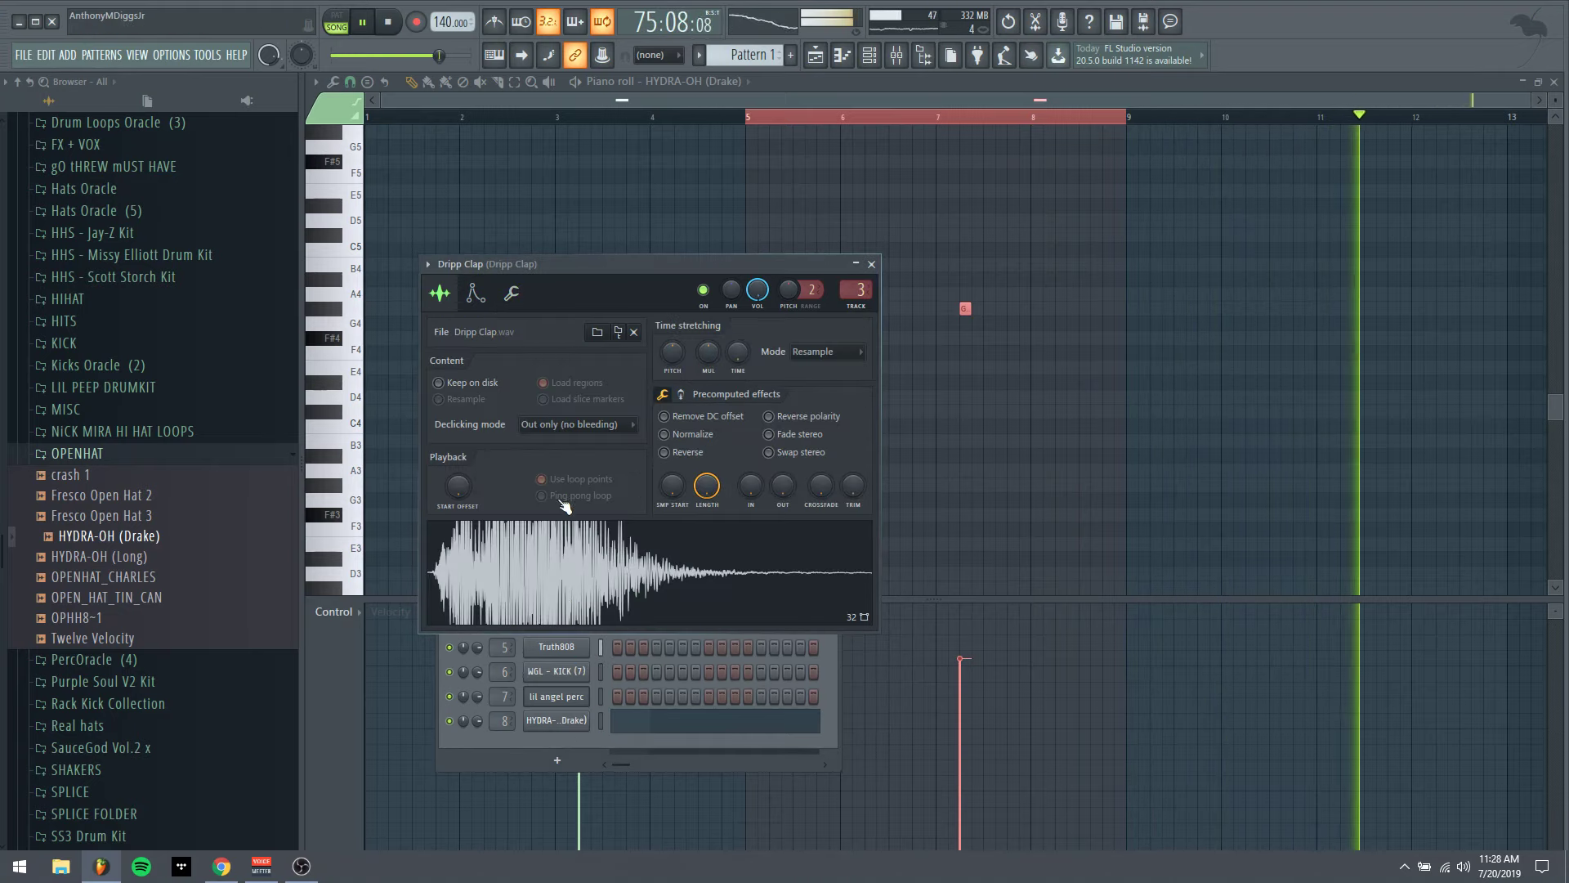
pyautogui.click(467, 297)
pyautogui.click(440, 293)
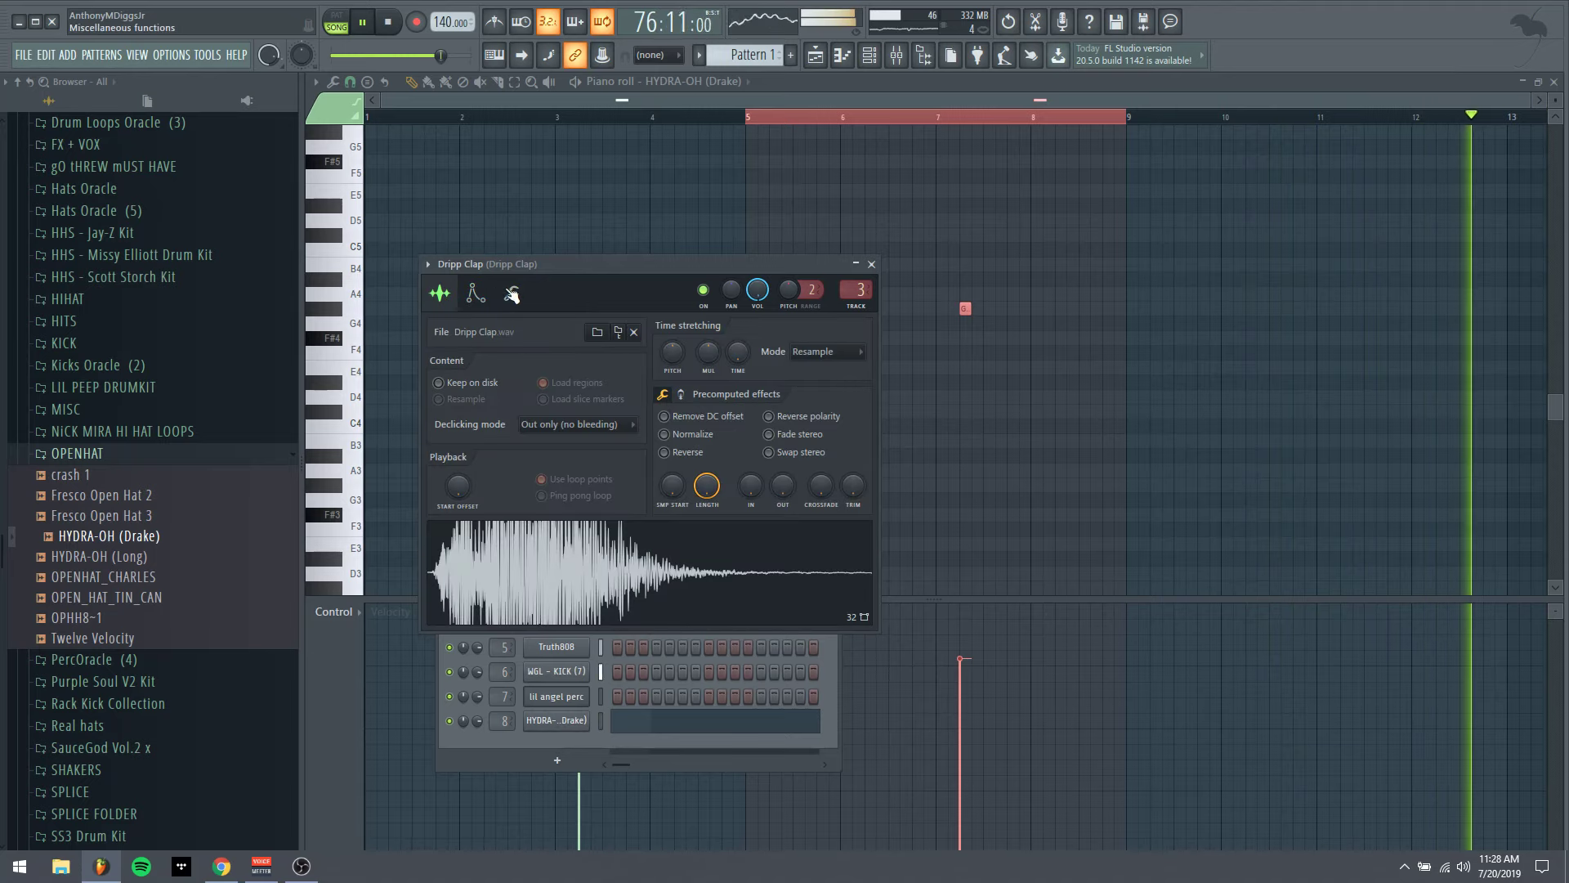
pyautogui.click(512, 292)
pyautogui.click(535, 743)
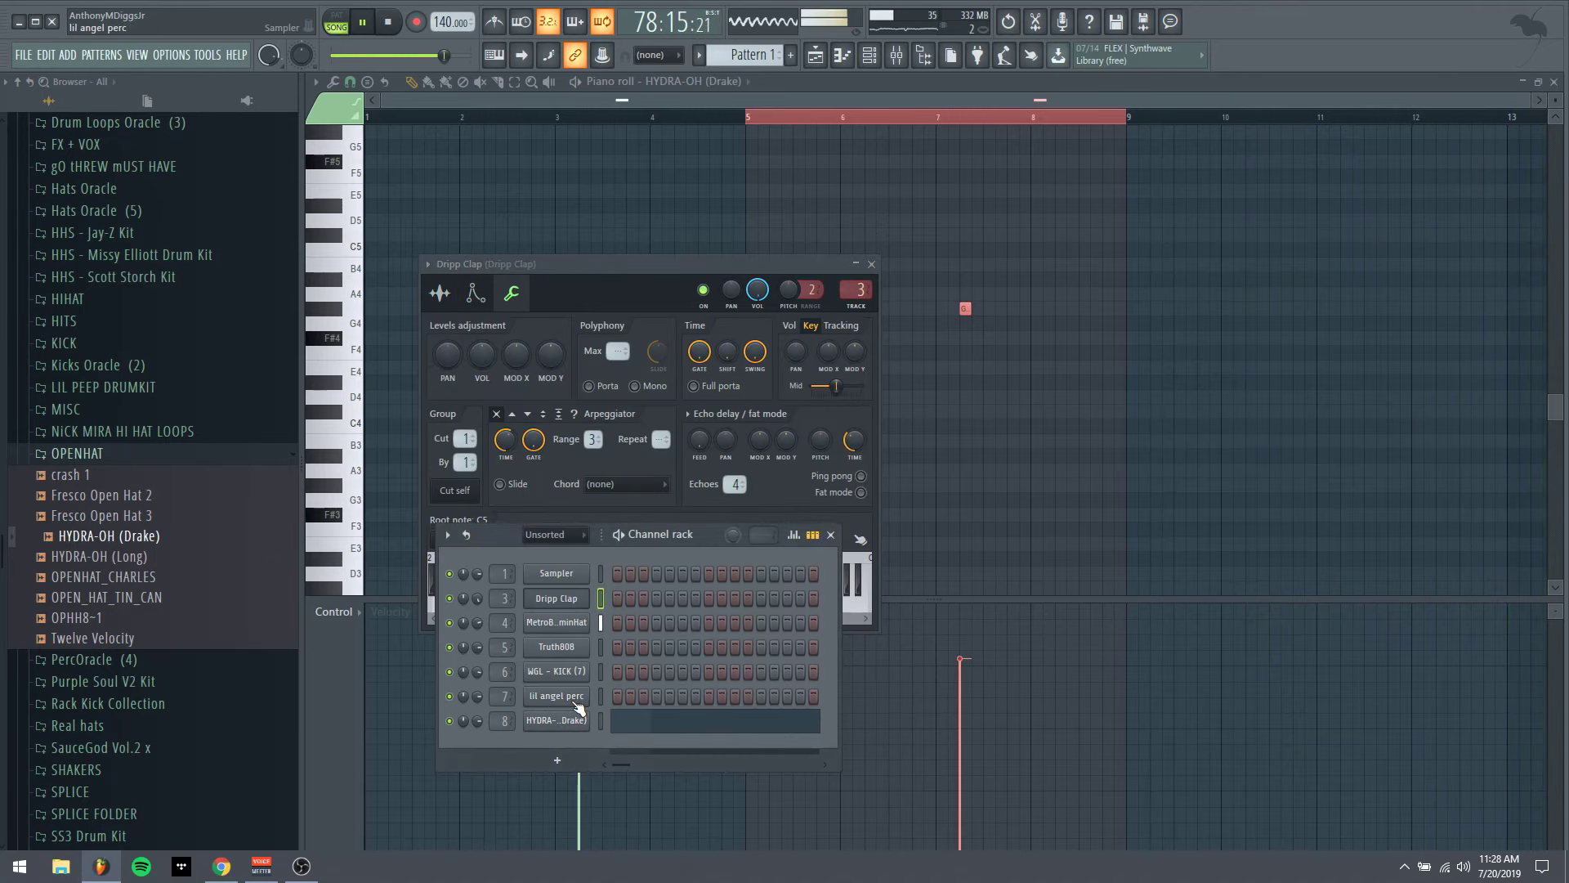
pyautogui.click(562, 697)
pyautogui.click(454, 272)
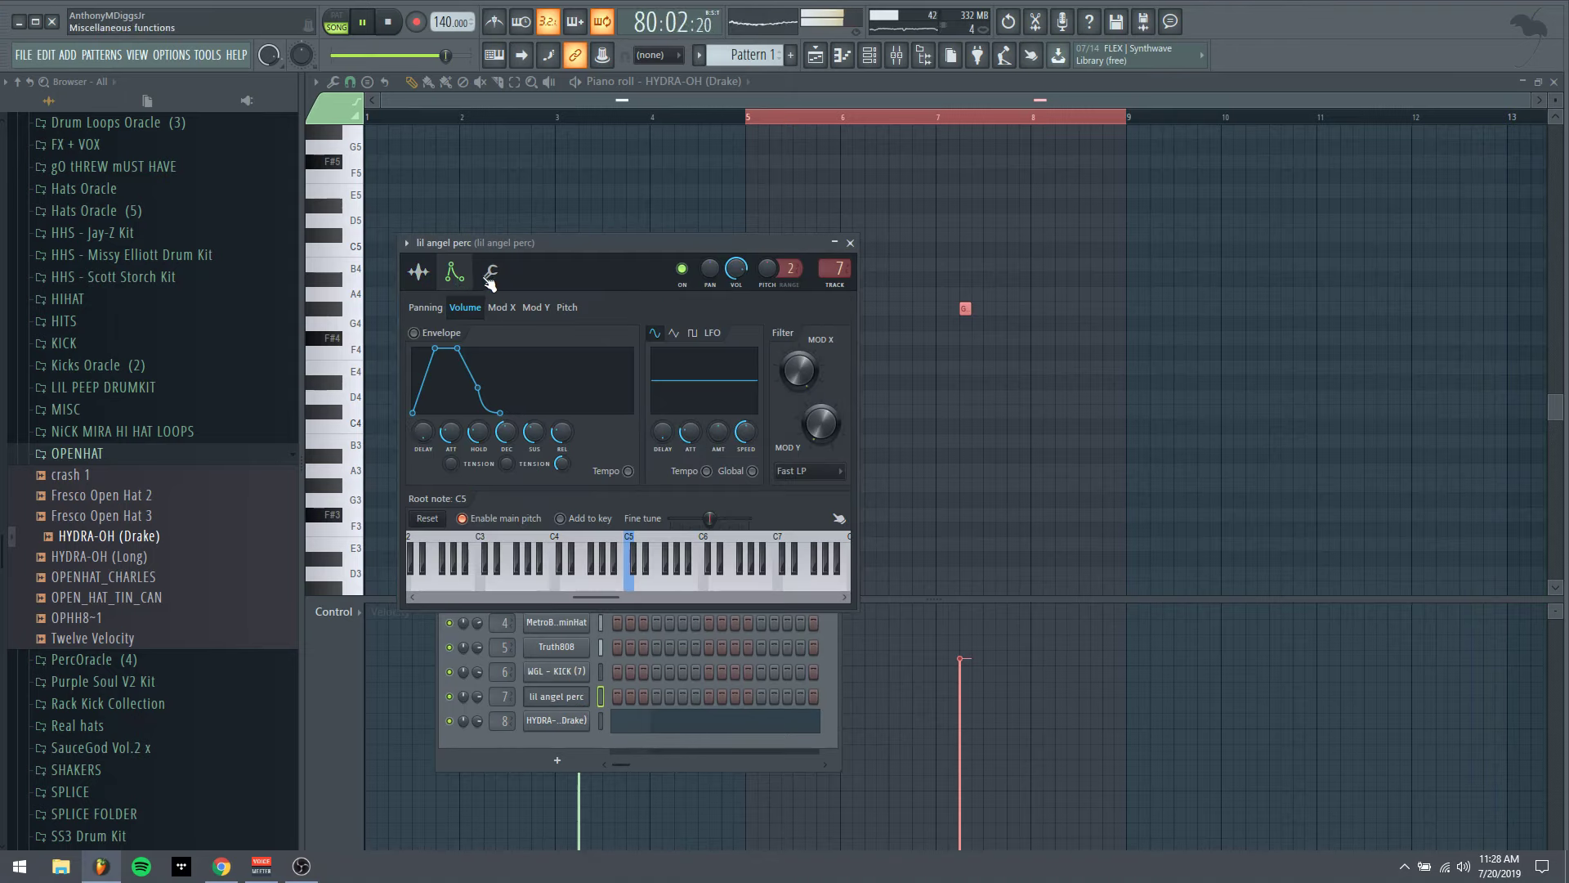
pyautogui.click(490, 278)
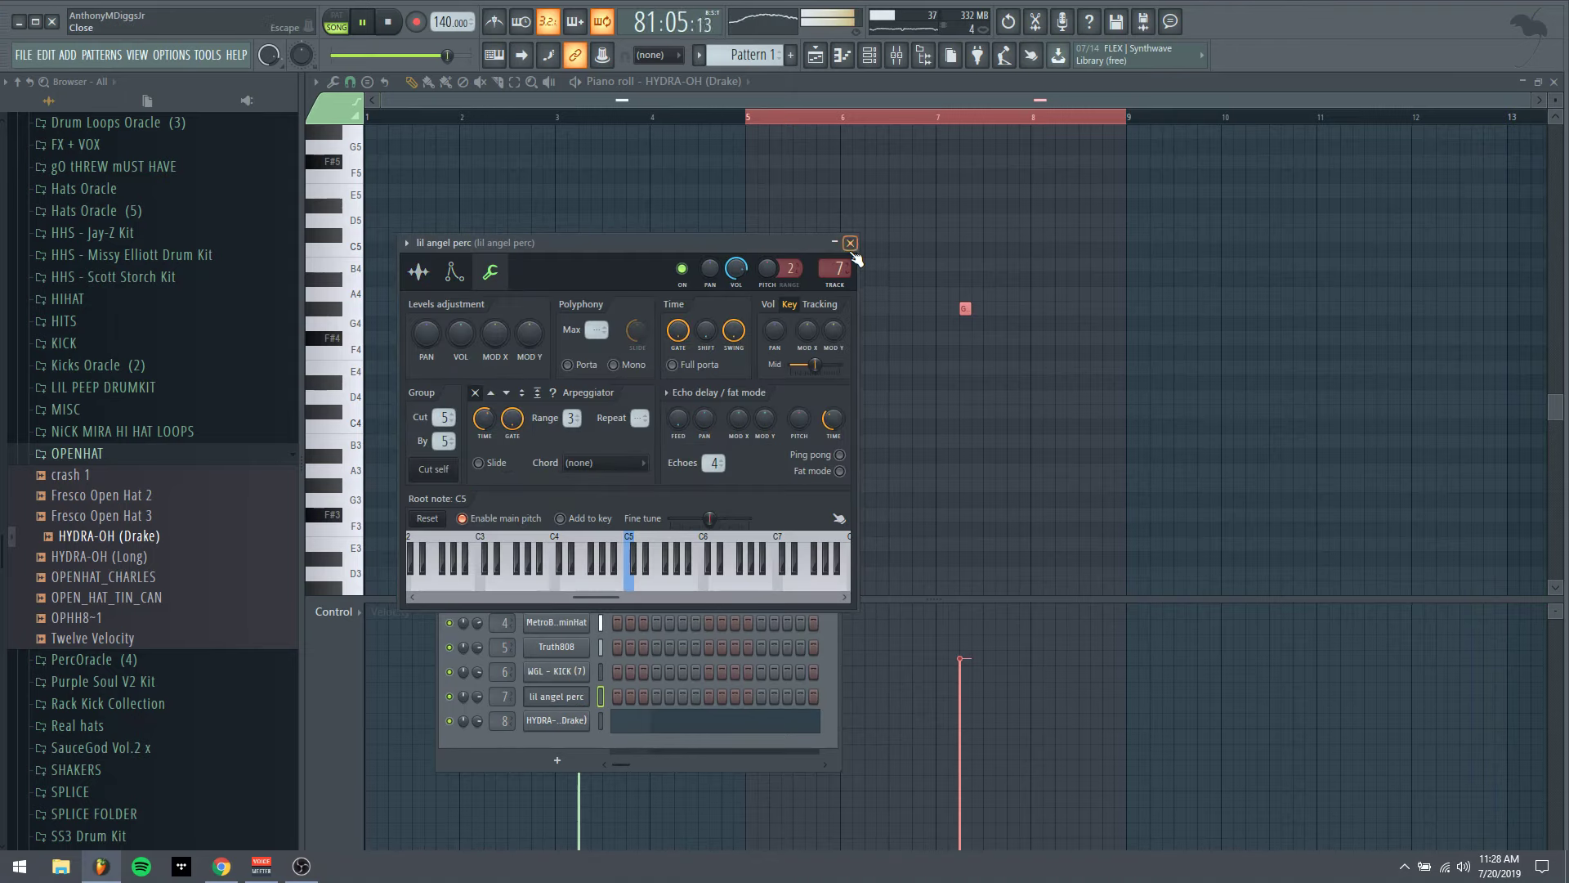
pyautogui.click(850, 244)
# Set the HYDRA-OH (Drake) channel to be cut by group 1 and replay the section from about bar 70
pyautogui.click(559, 721)
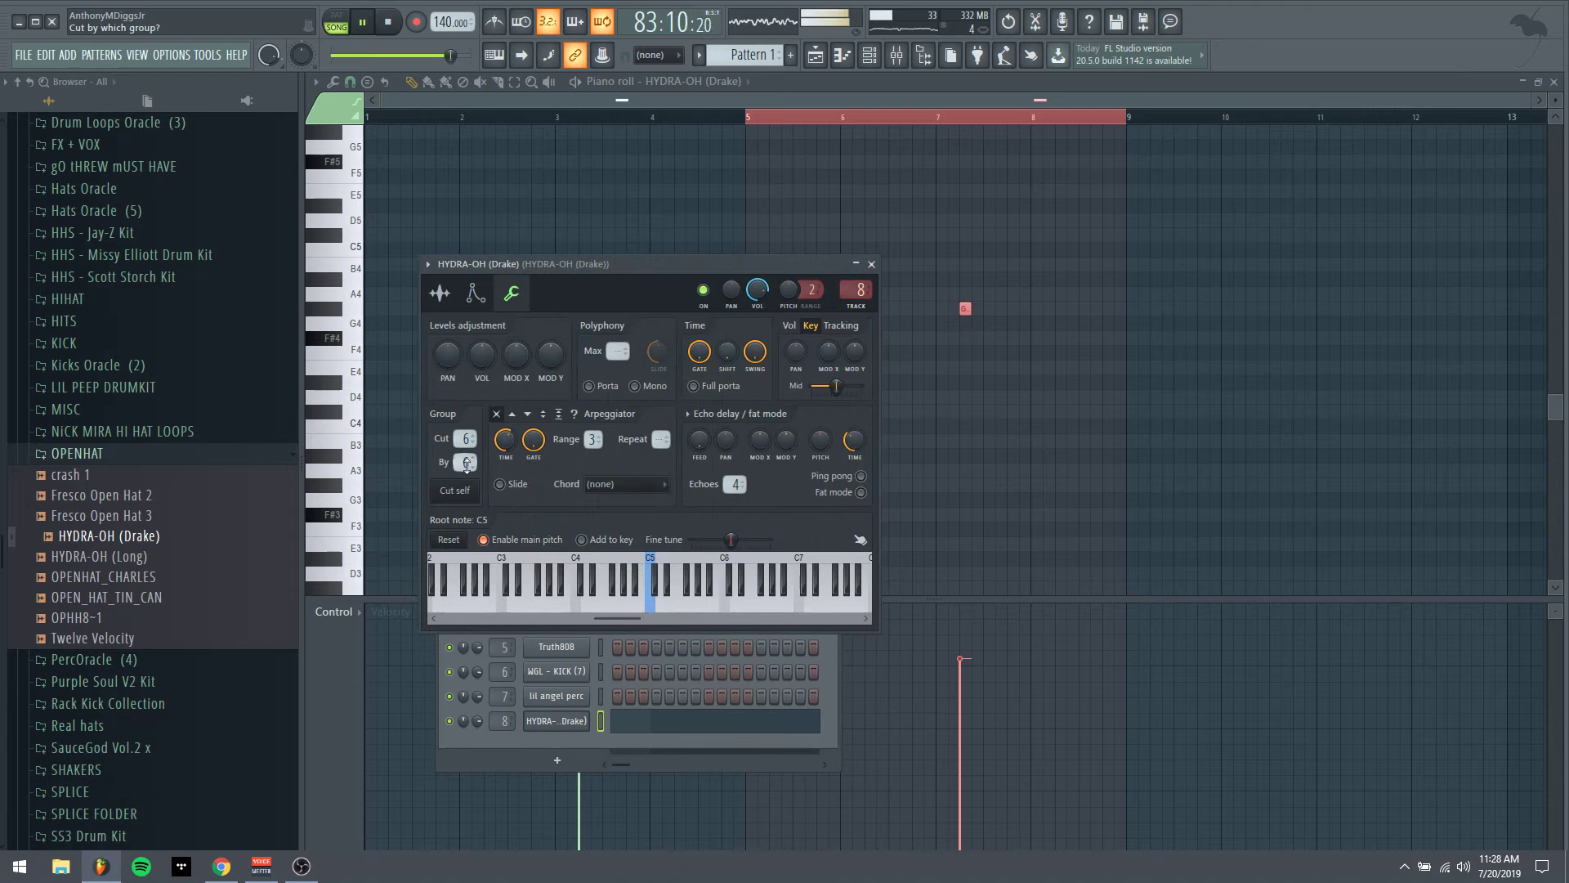
pyautogui.click(864, 123)
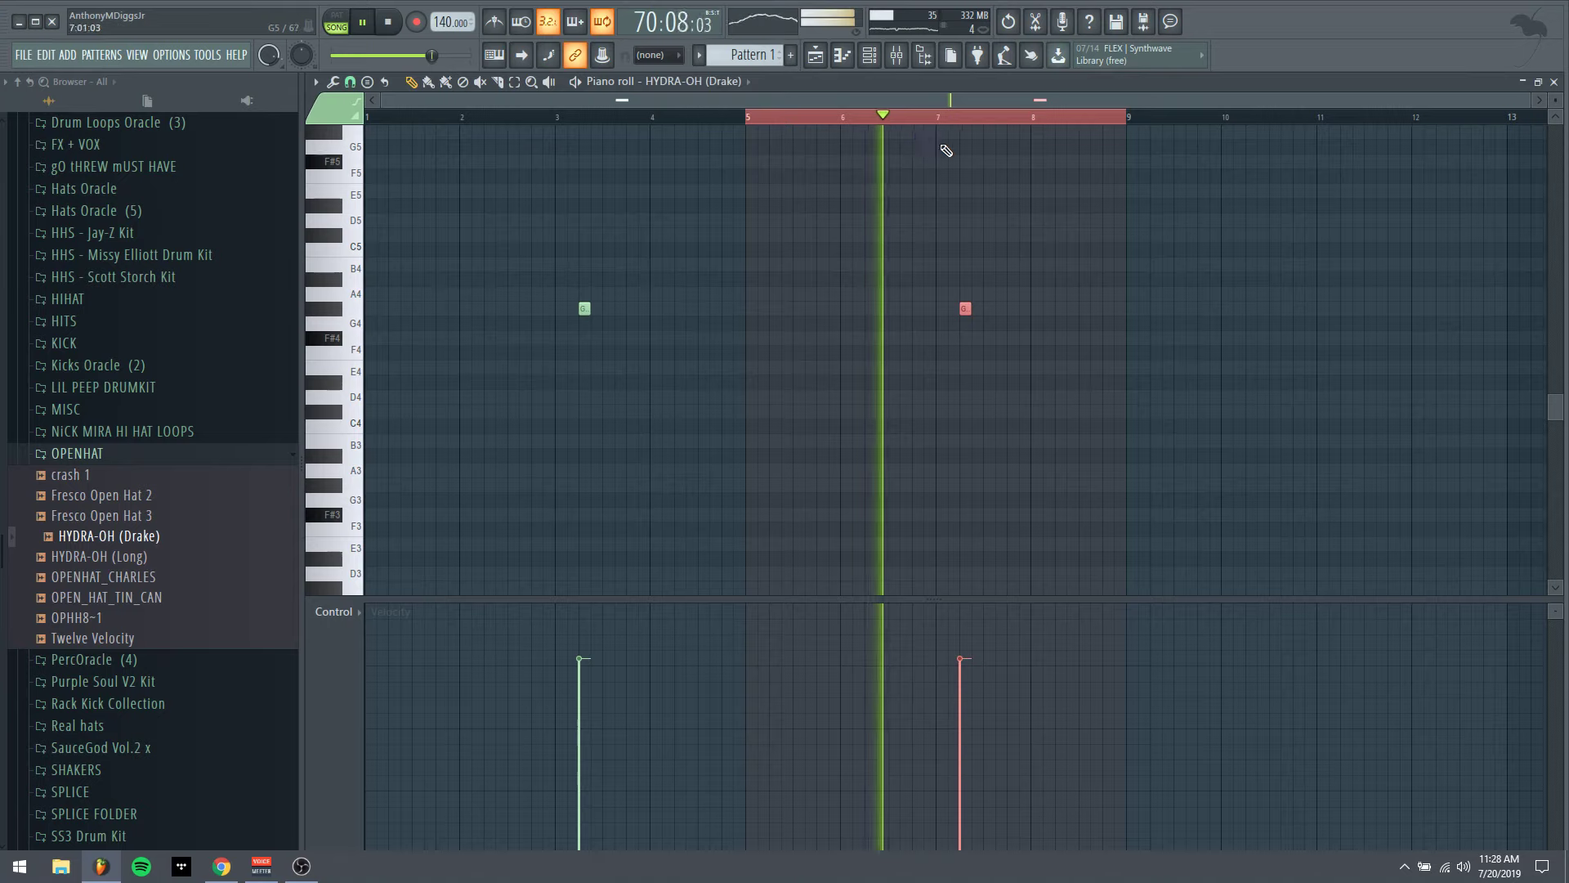
pyautogui.click(869, 64)
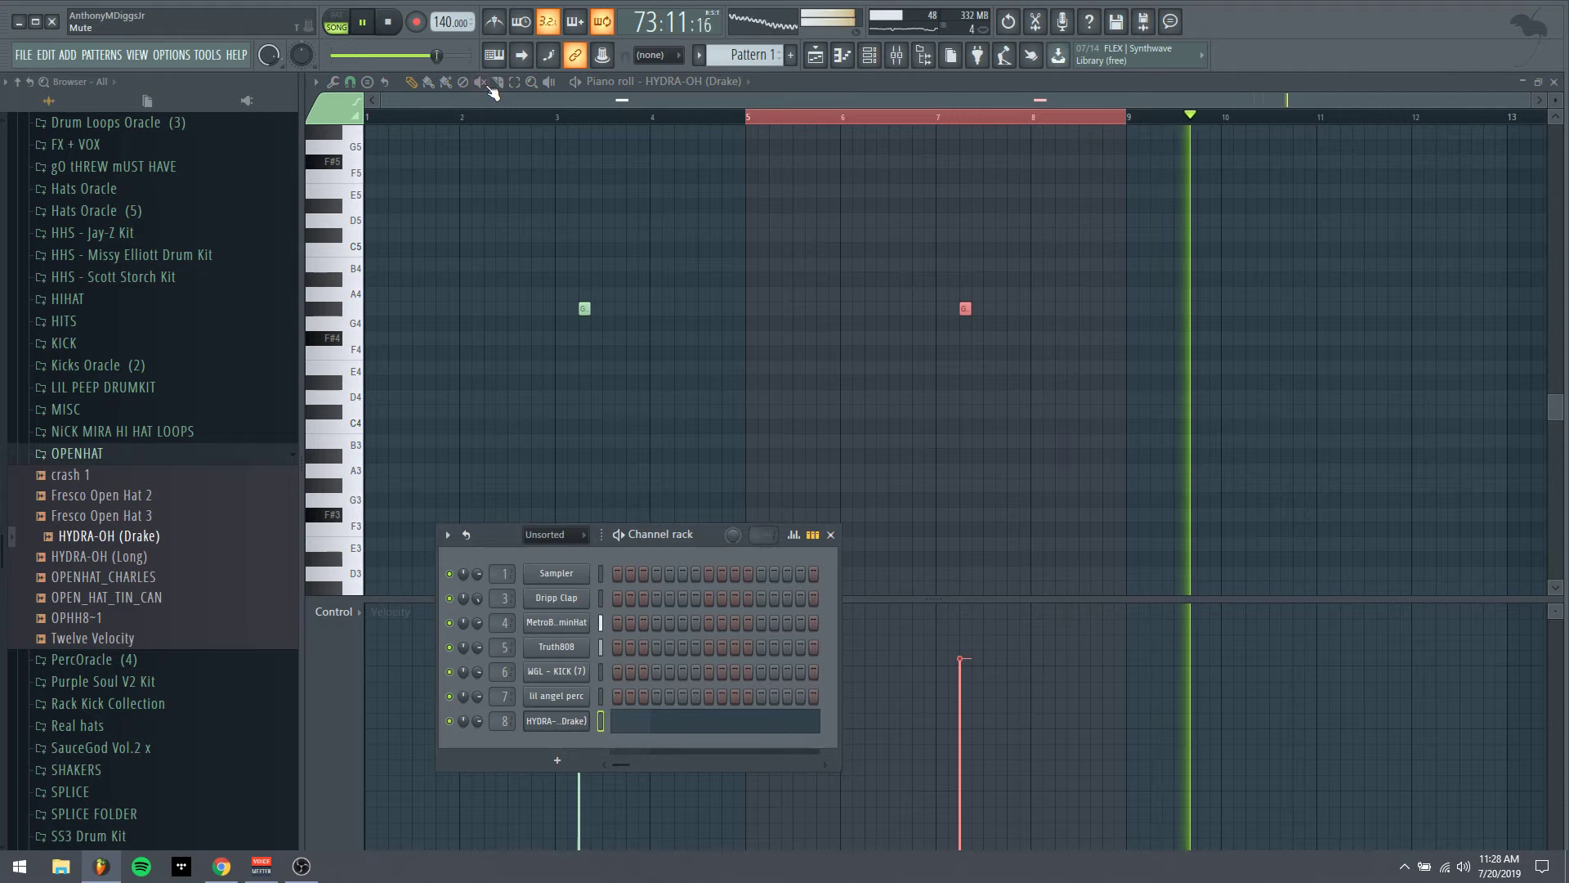
pyautogui.press('F6')
# Randomize the velocities of both open-hat notes in the piano roll
pyautogui.hotkey('ctrl', 'a')
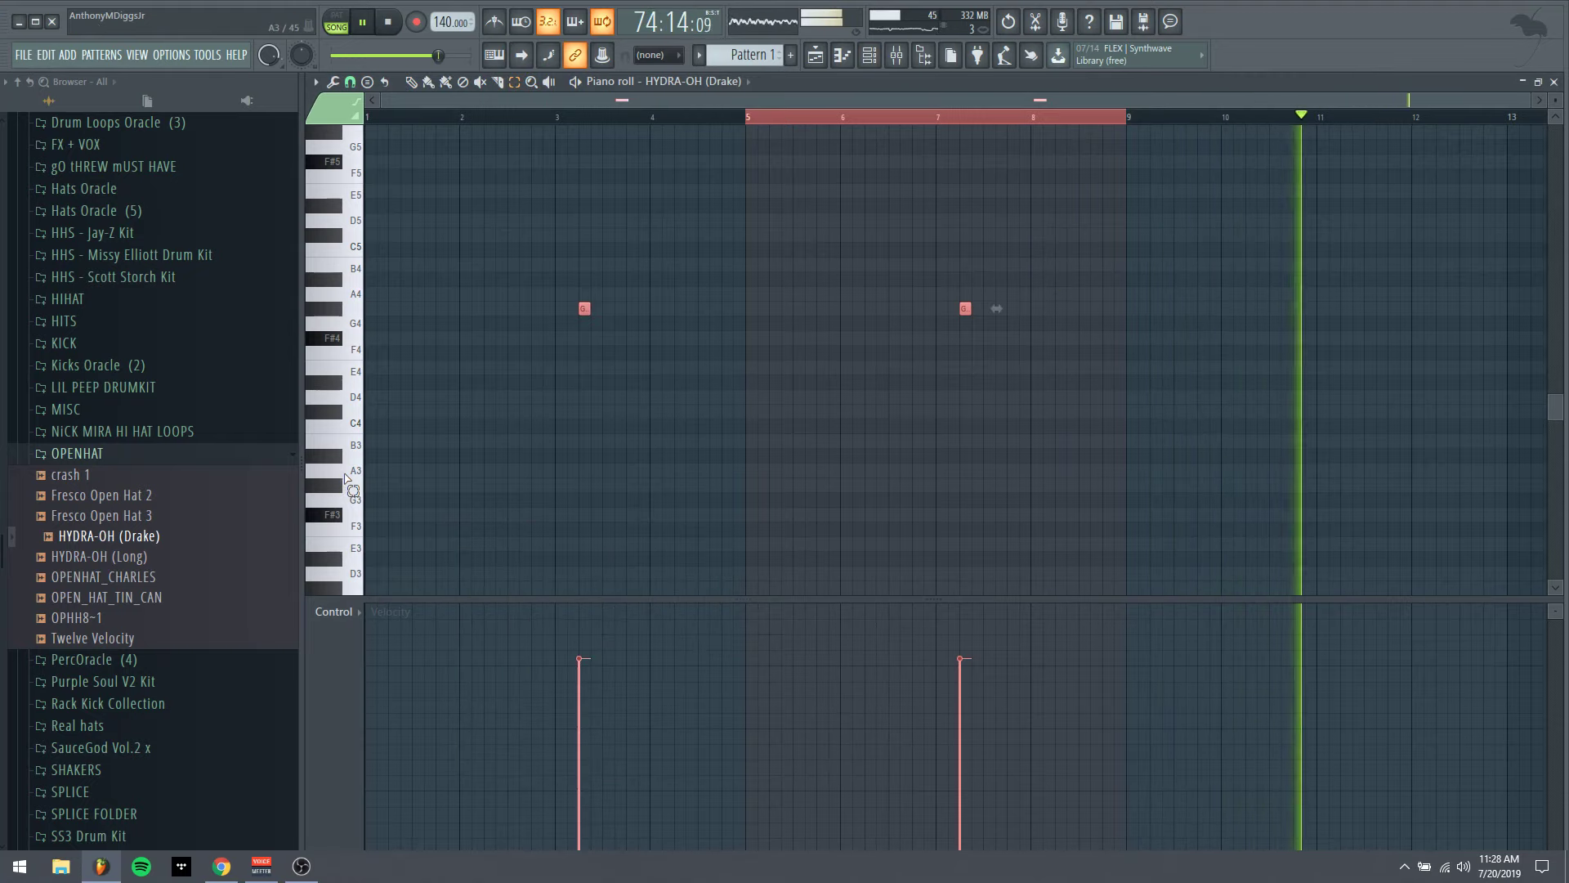
pyautogui.hotkey('alt', 'r')
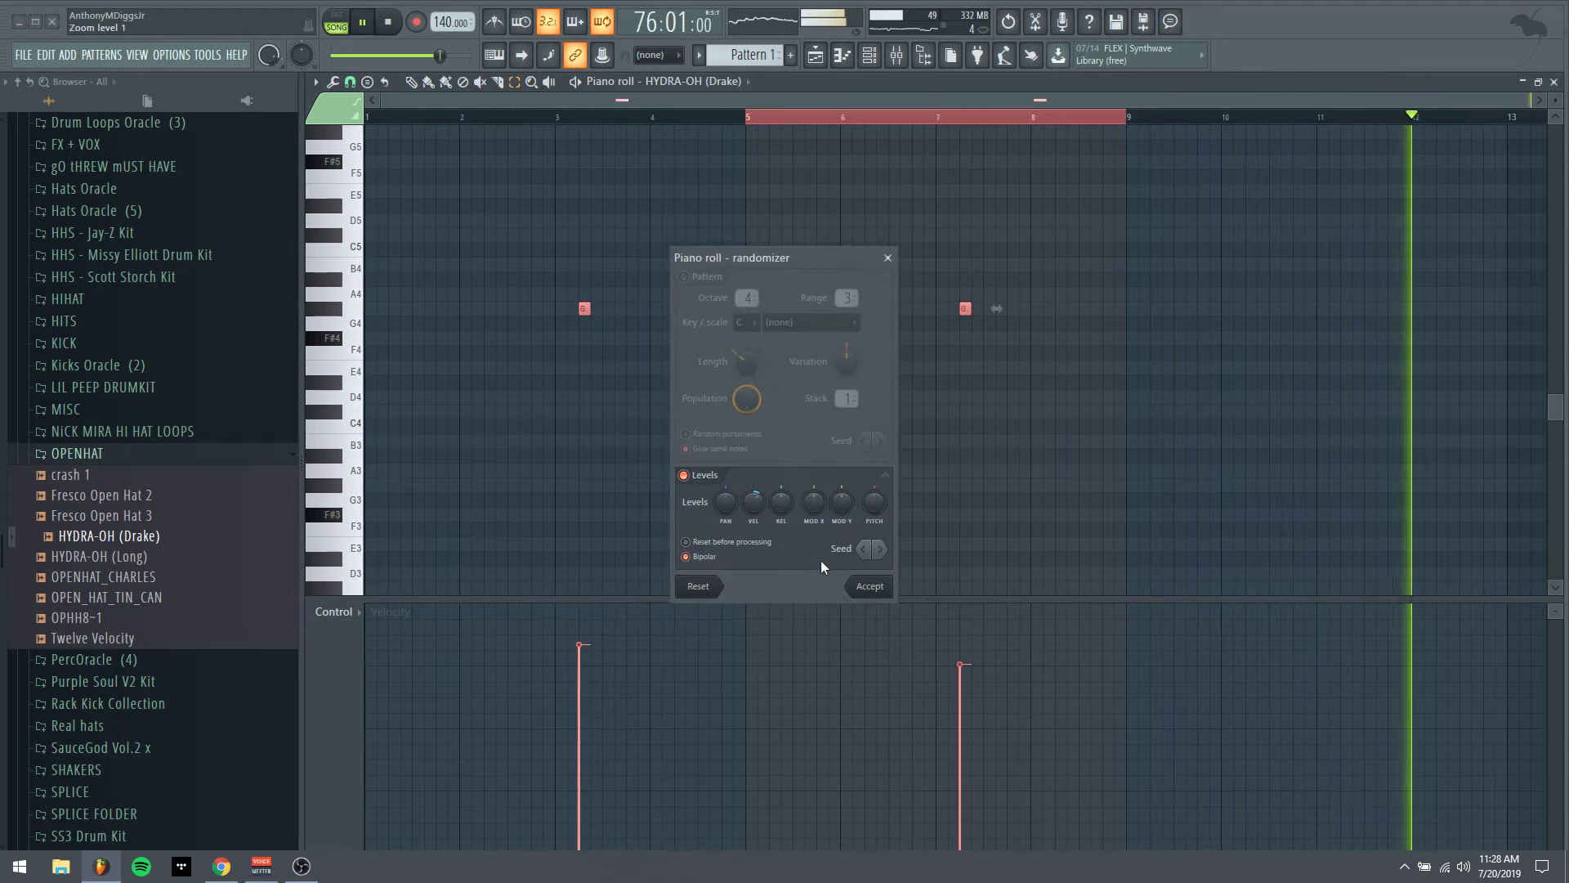
pyautogui.moveTo(753, 502); pyautogui.dragTo(753, 530)
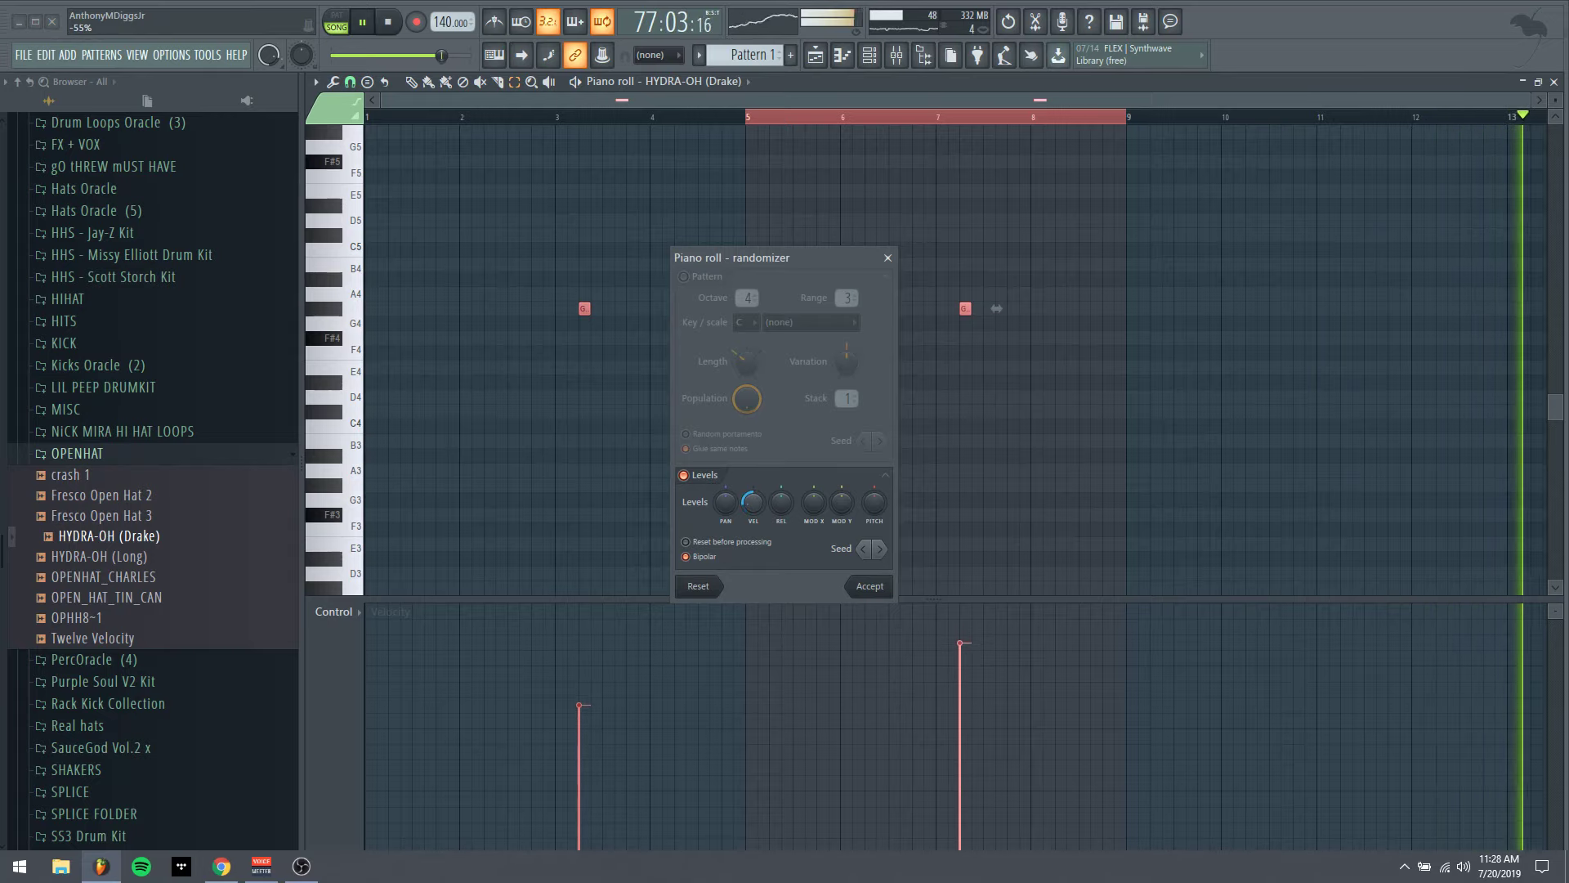
pyautogui.click(870, 586)
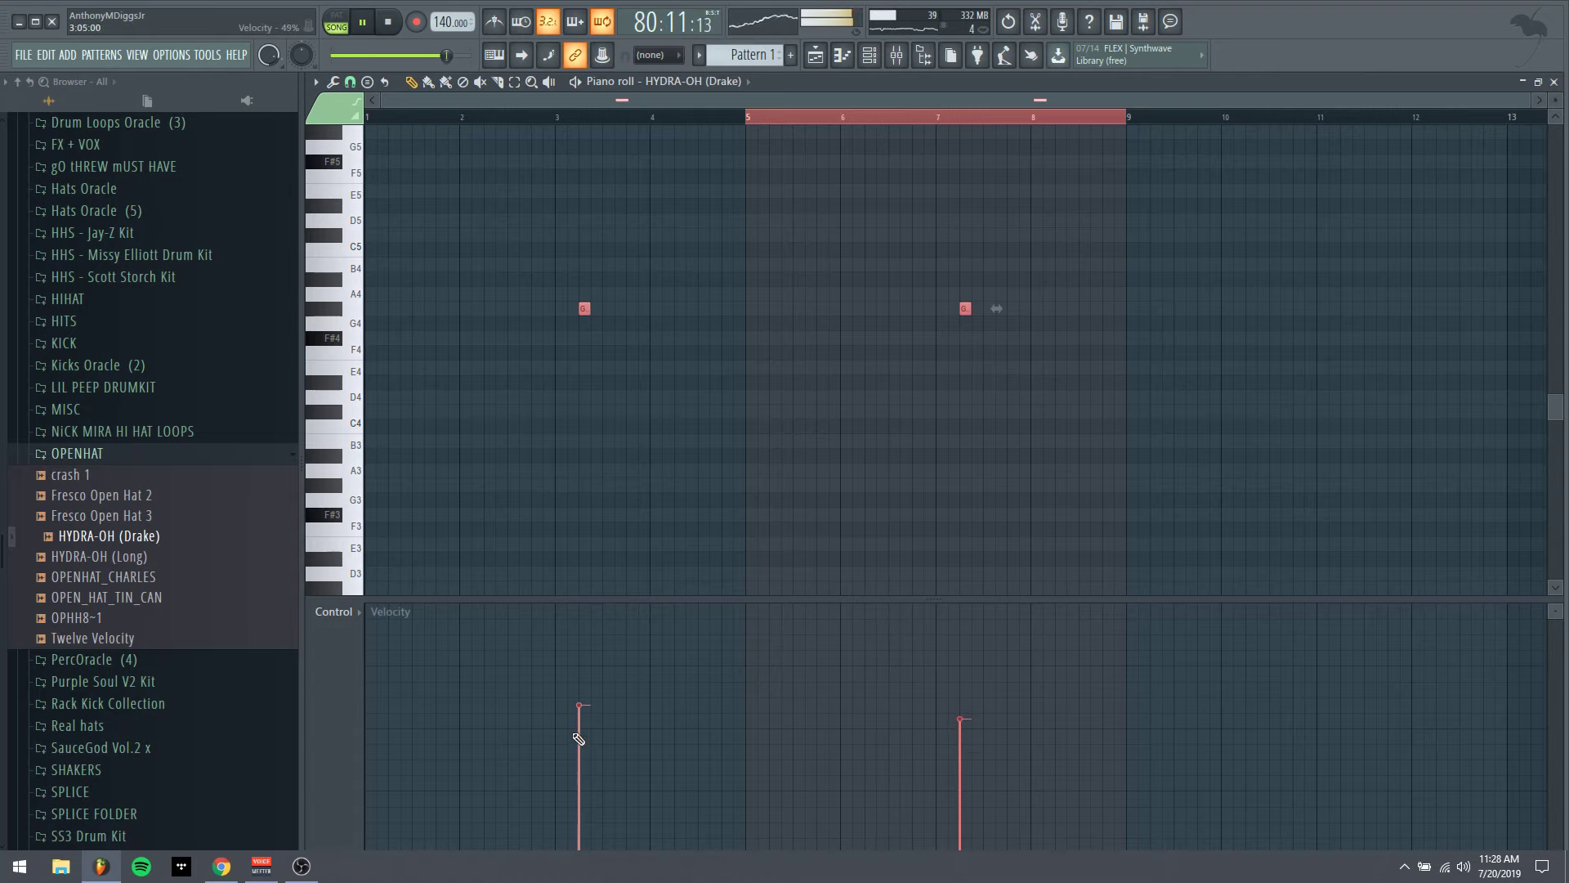
# Shorten the Pattern 1 clip at bar 65 to eight bars and add copies on Track 7 at bars 25, 41 and 89
pyautogui.click(1554, 81)
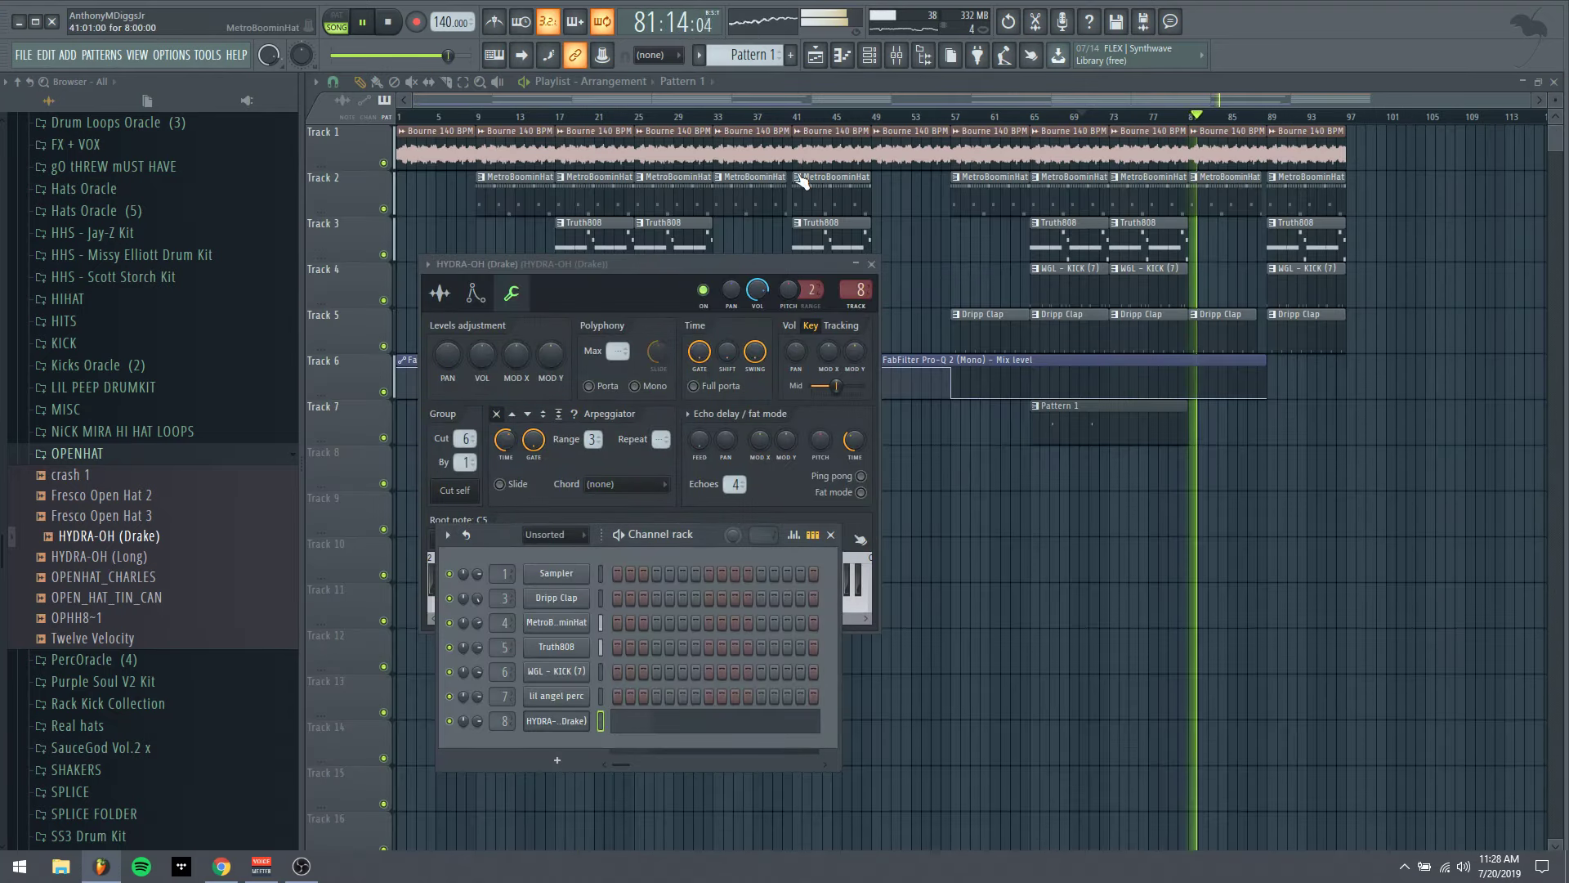
pyautogui.click(806, 87)
pyautogui.moveTo(1182, 422); pyautogui.dragTo(1093, 438)
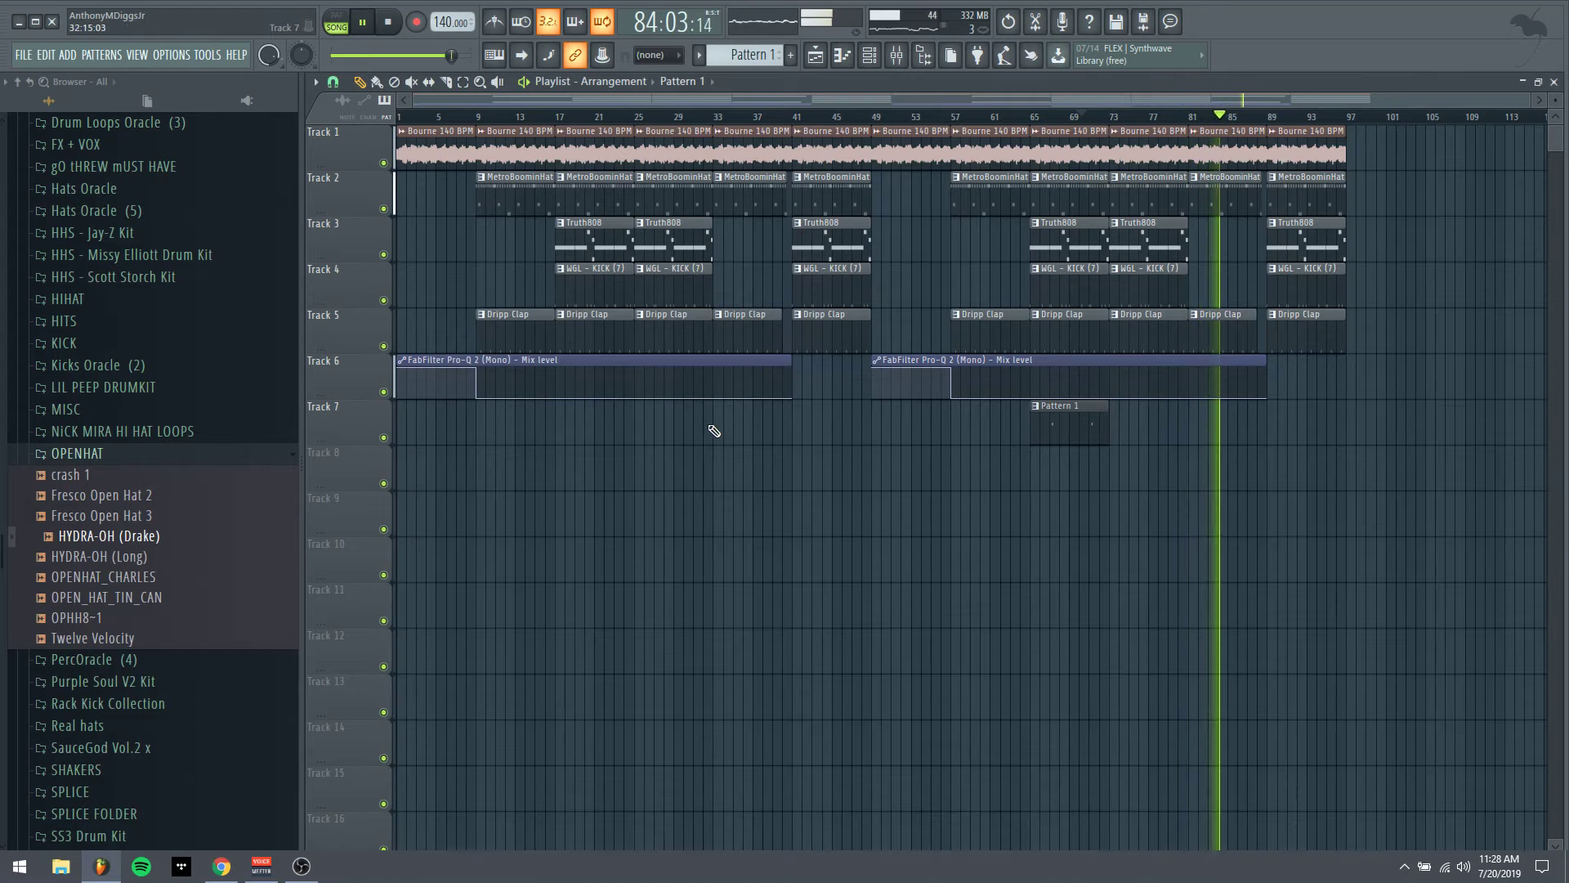
pyautogui.click(650, 432)
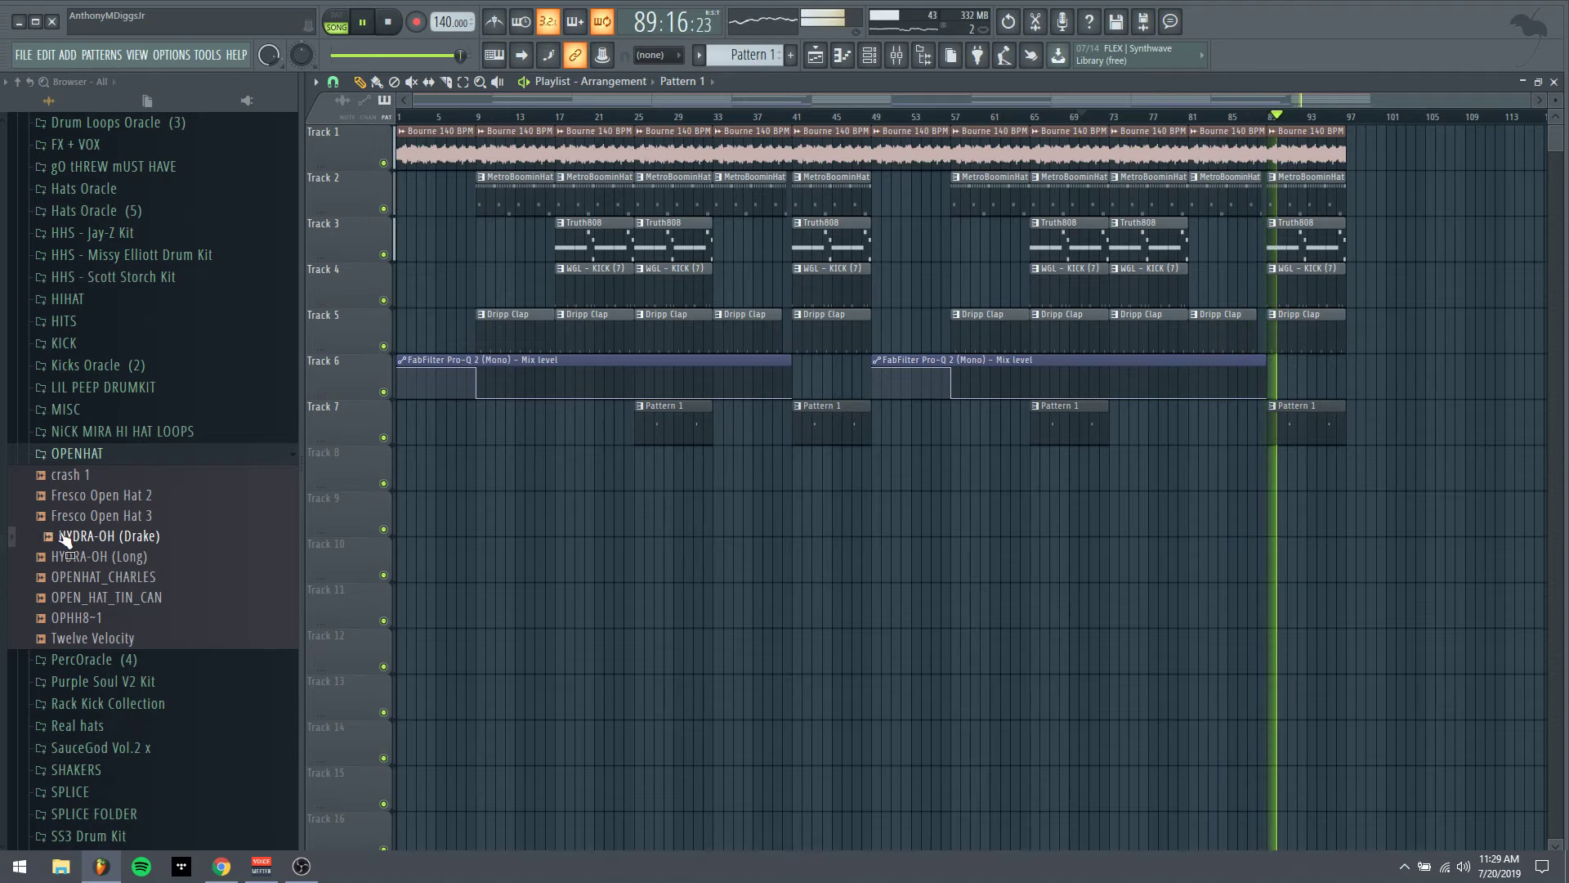
# Collapse the OPENHAT sample folder and replay the song from the beginning
pyautogui.click(85, 454)
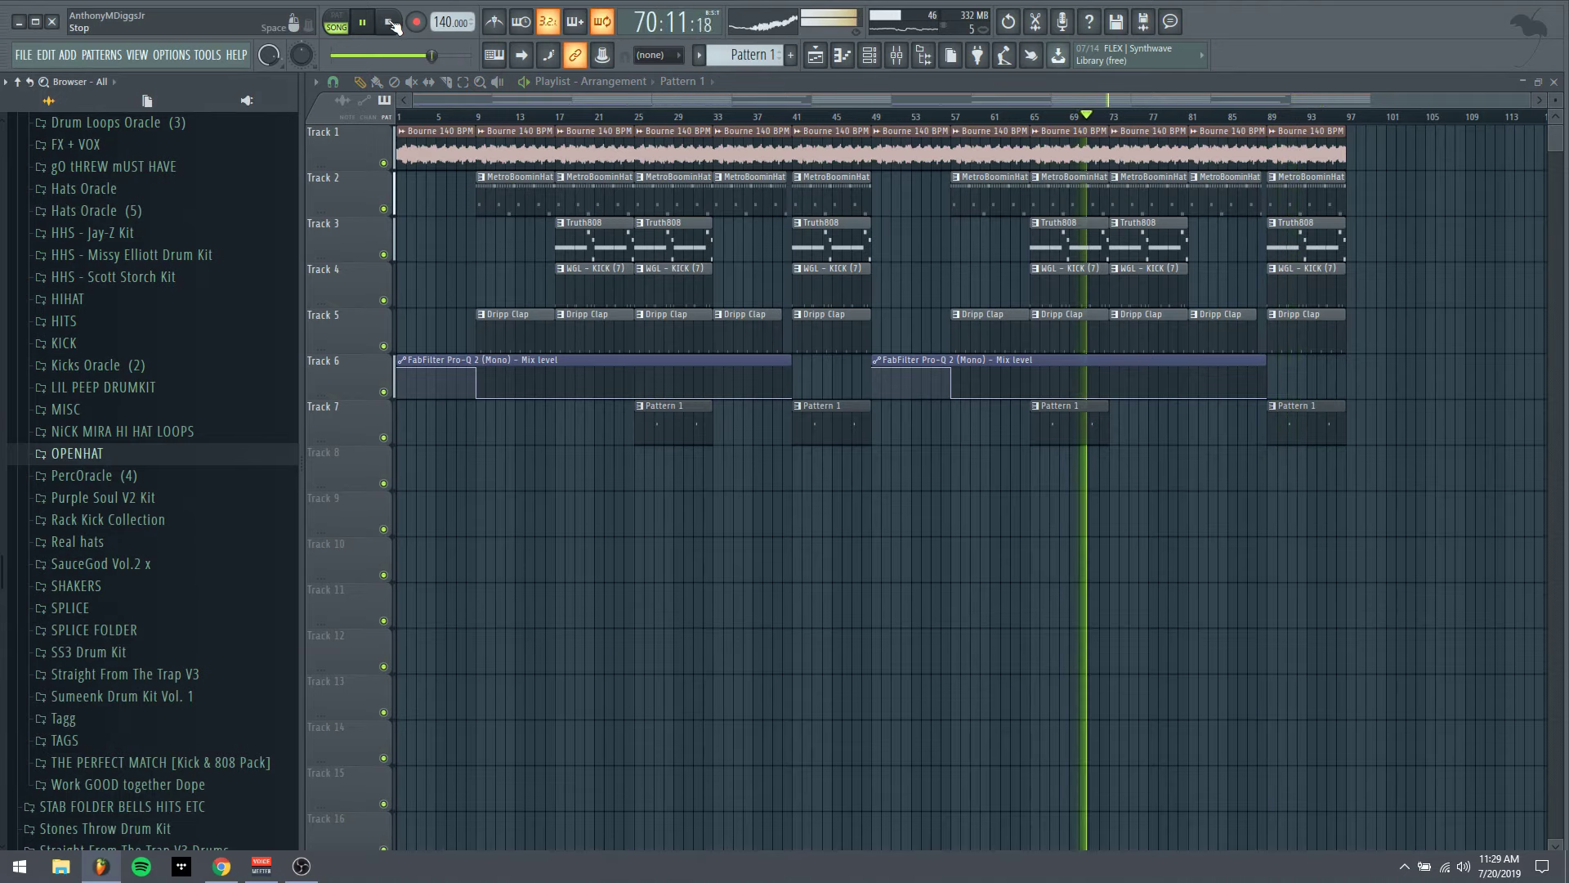
pyautogui.click(388, 22)
pyautogui.press('space')
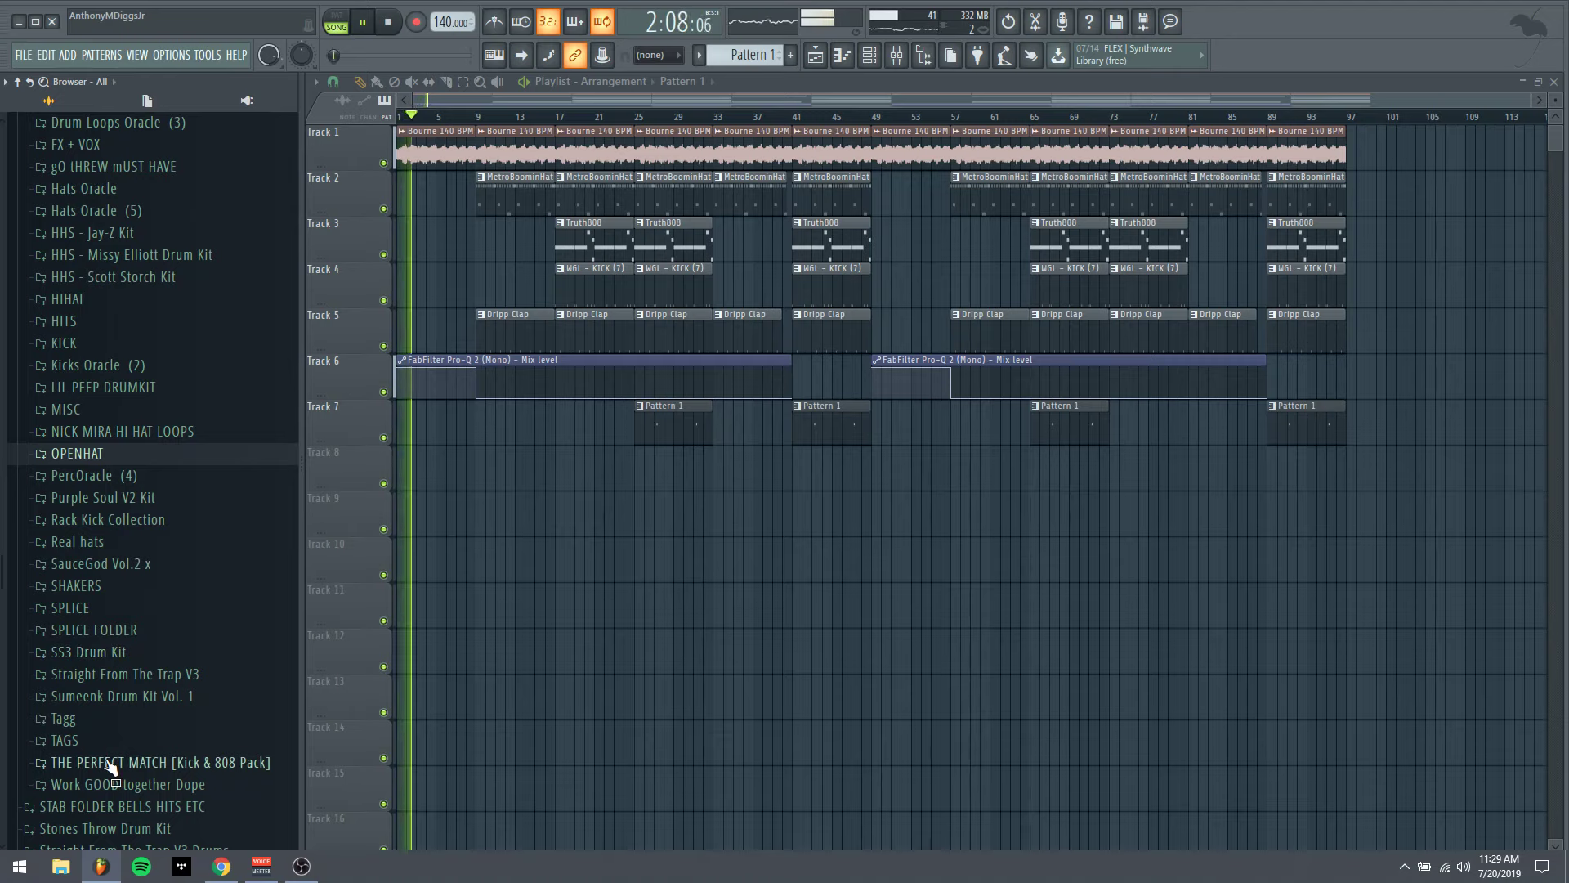
# Open the SGPercs folder inside SauceGod Vol.2 x and audition percussion samples up to SG Perc (20) over the playing song
pyautogui.scroll(-4, 86, 660)
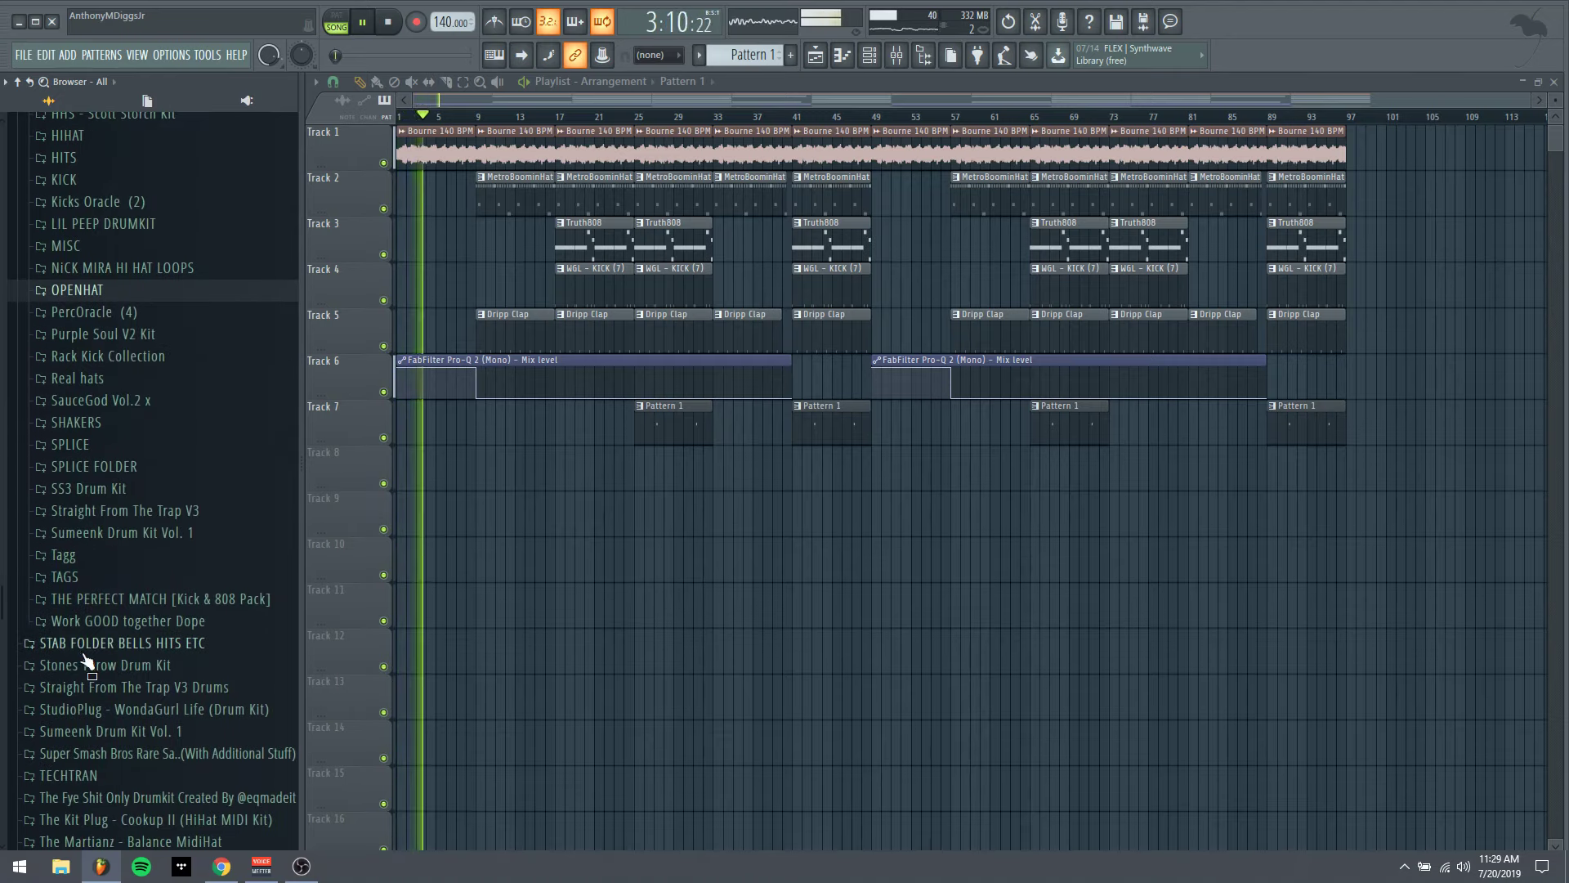
pyautogui.click(84, 401)
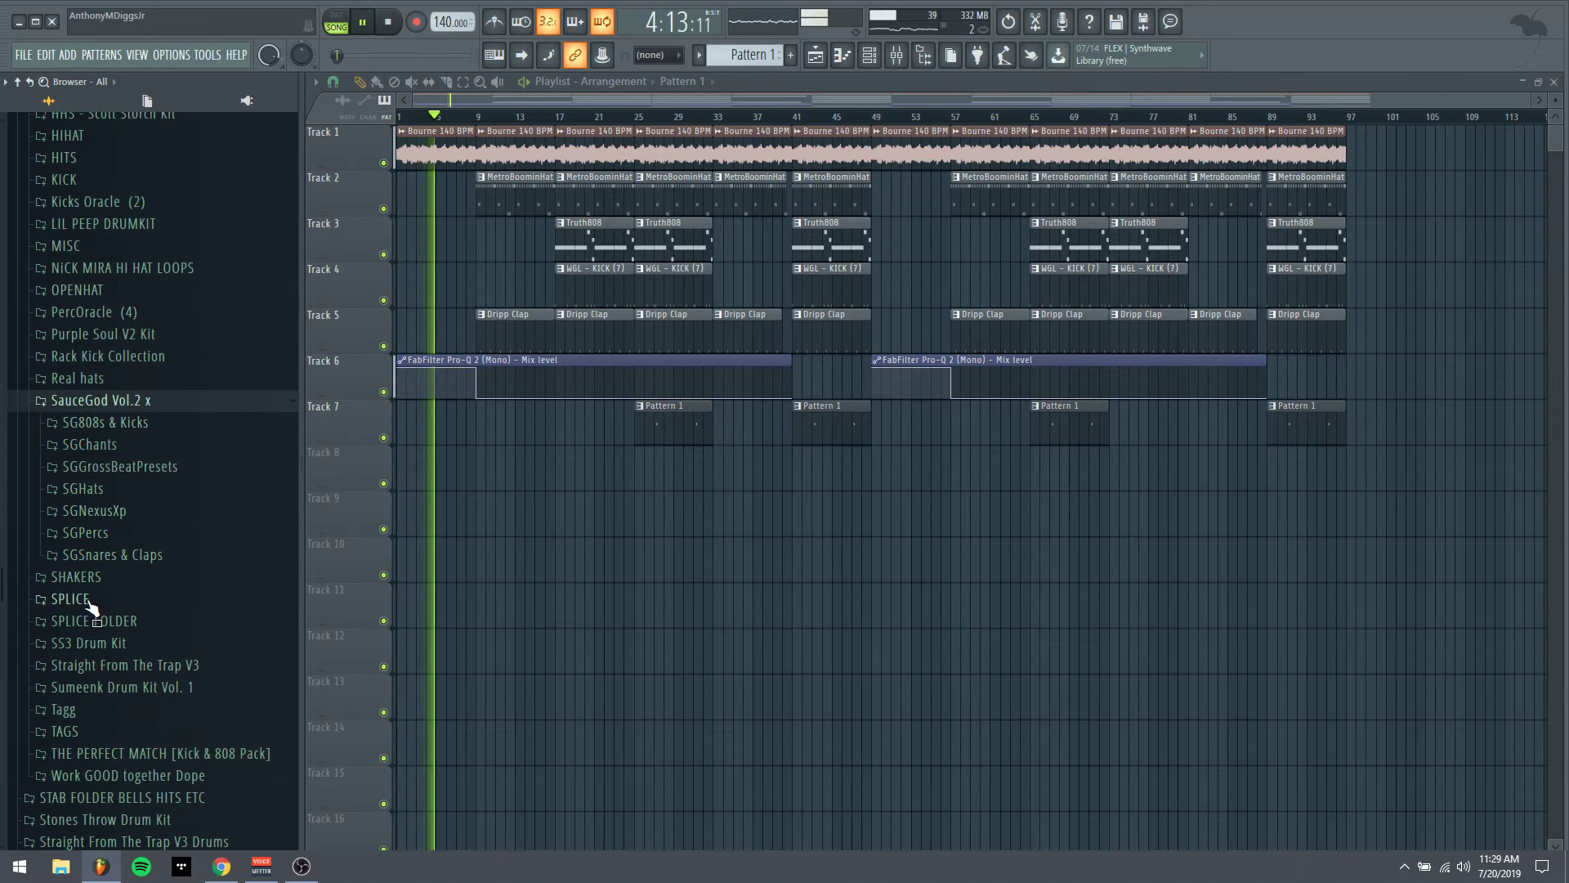
pyautogui.click(105, 532)
pyautogui.click(96, 578)
pyautogui.click(96, 659)
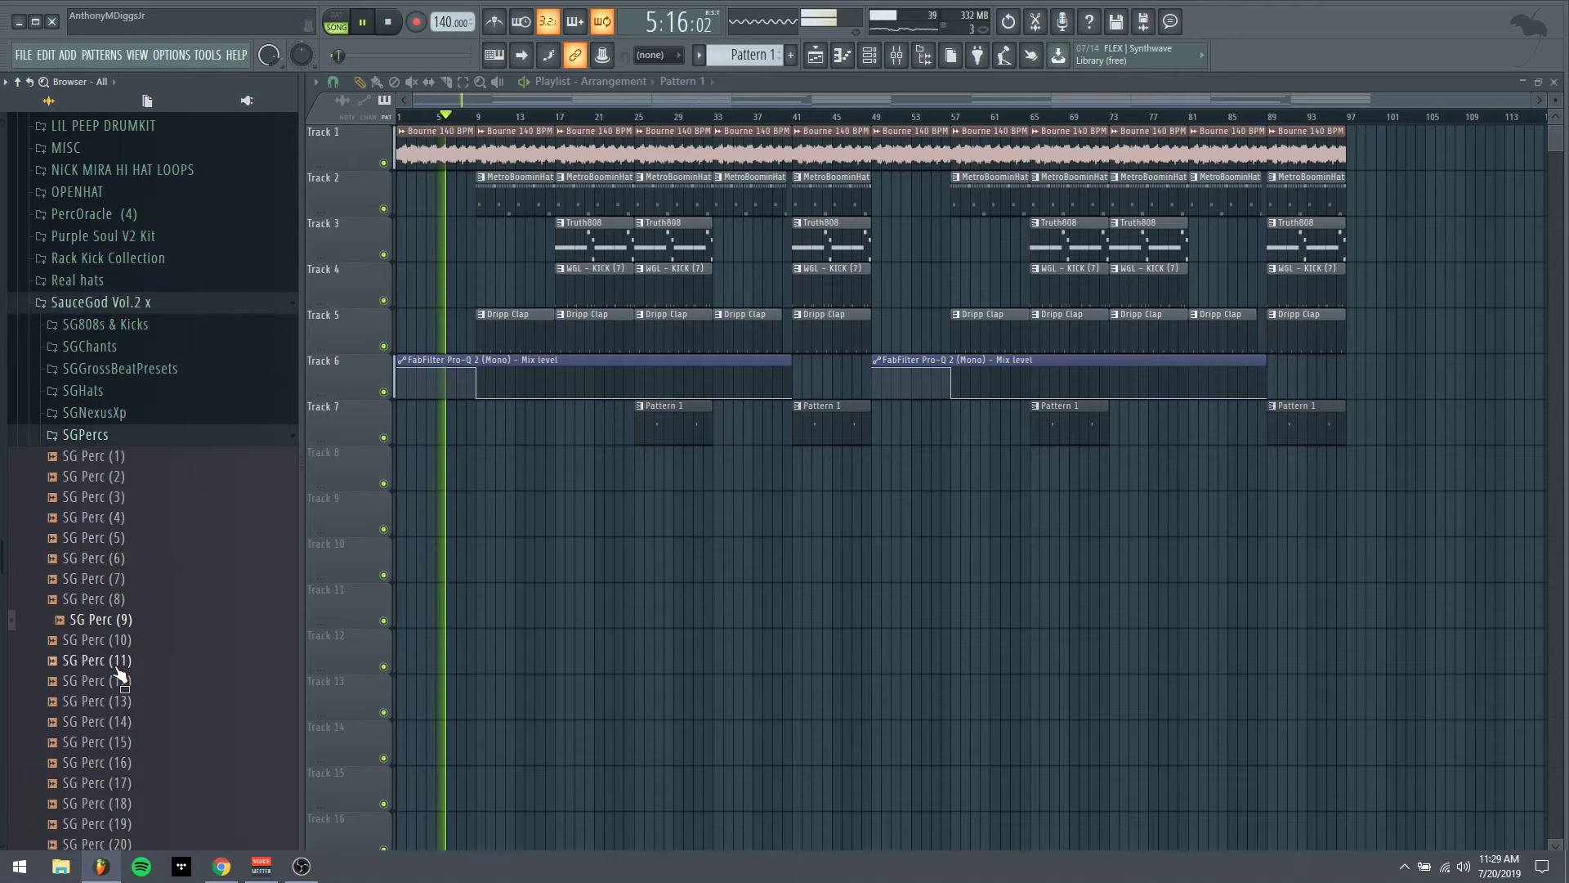
pyautogui.click(117, 702)
pyautogui.press('Down')
pyautogui.press('Down')
pyautogui.press('Down')
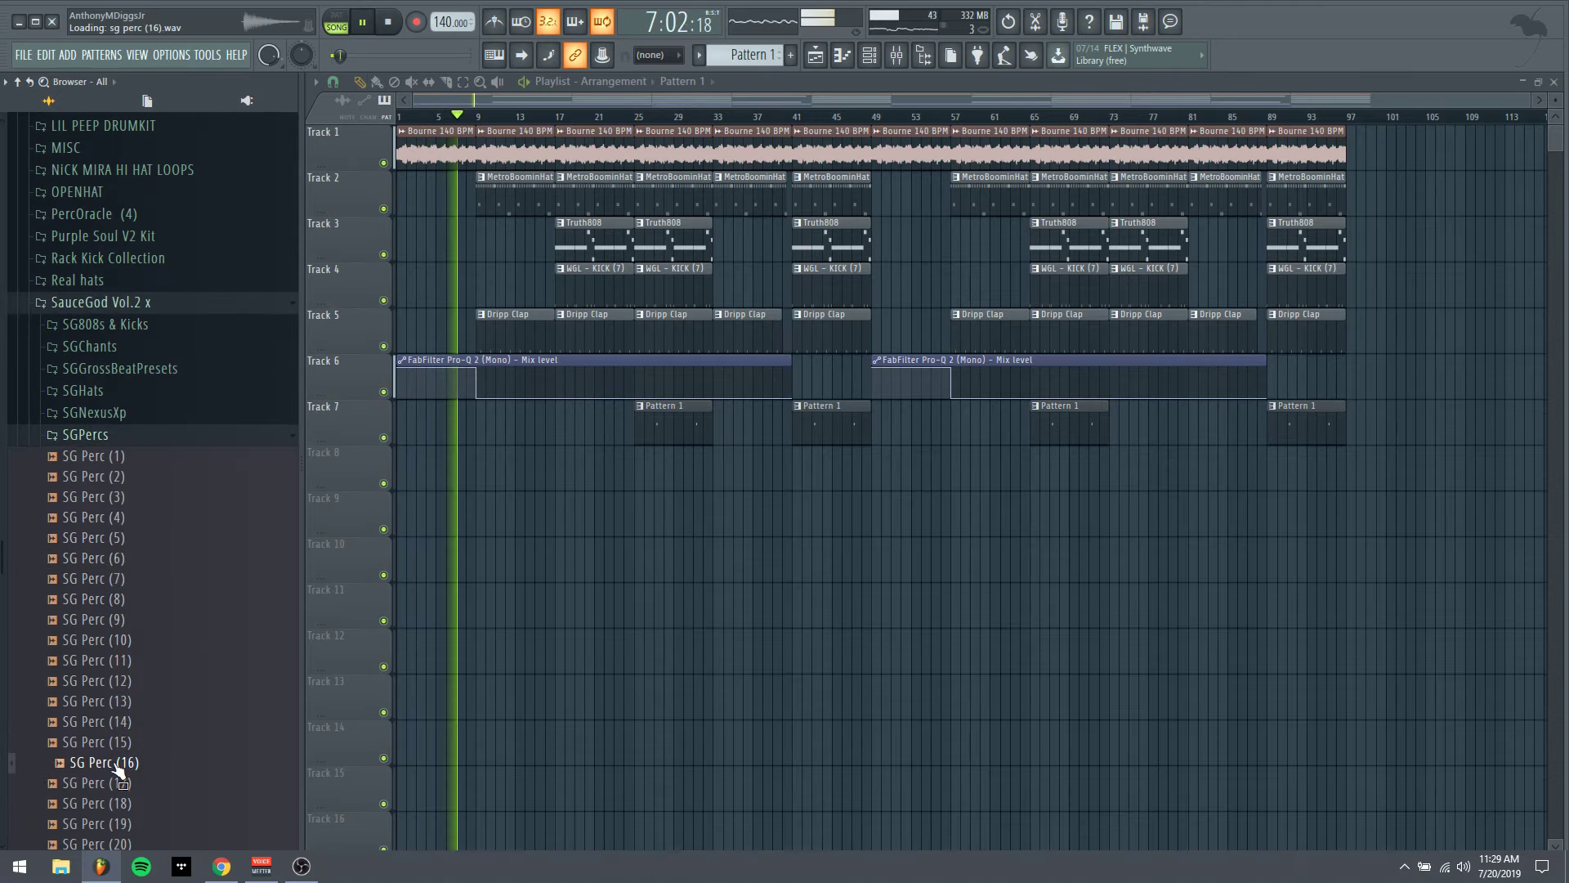
pyautogui.scroll(-3, 123, 704)
pyautogui.click(114, 661)
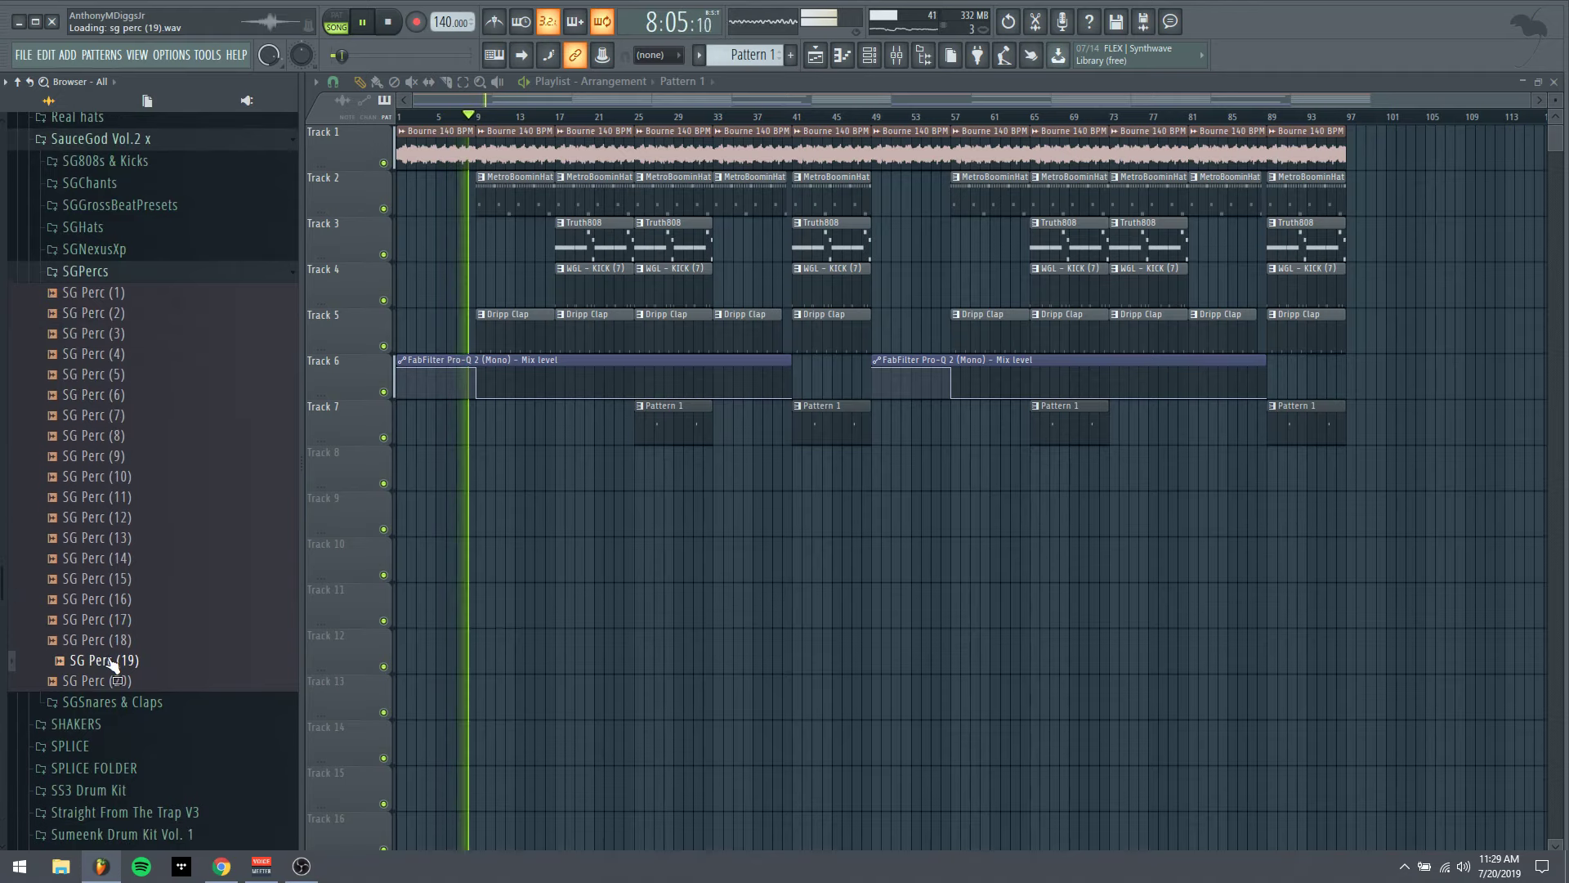
pyautogui.click(112, 681)
# Audition the samples from SG Perc (3) to SG Perc (11) against the beat
pyautogui.click(92, 476)
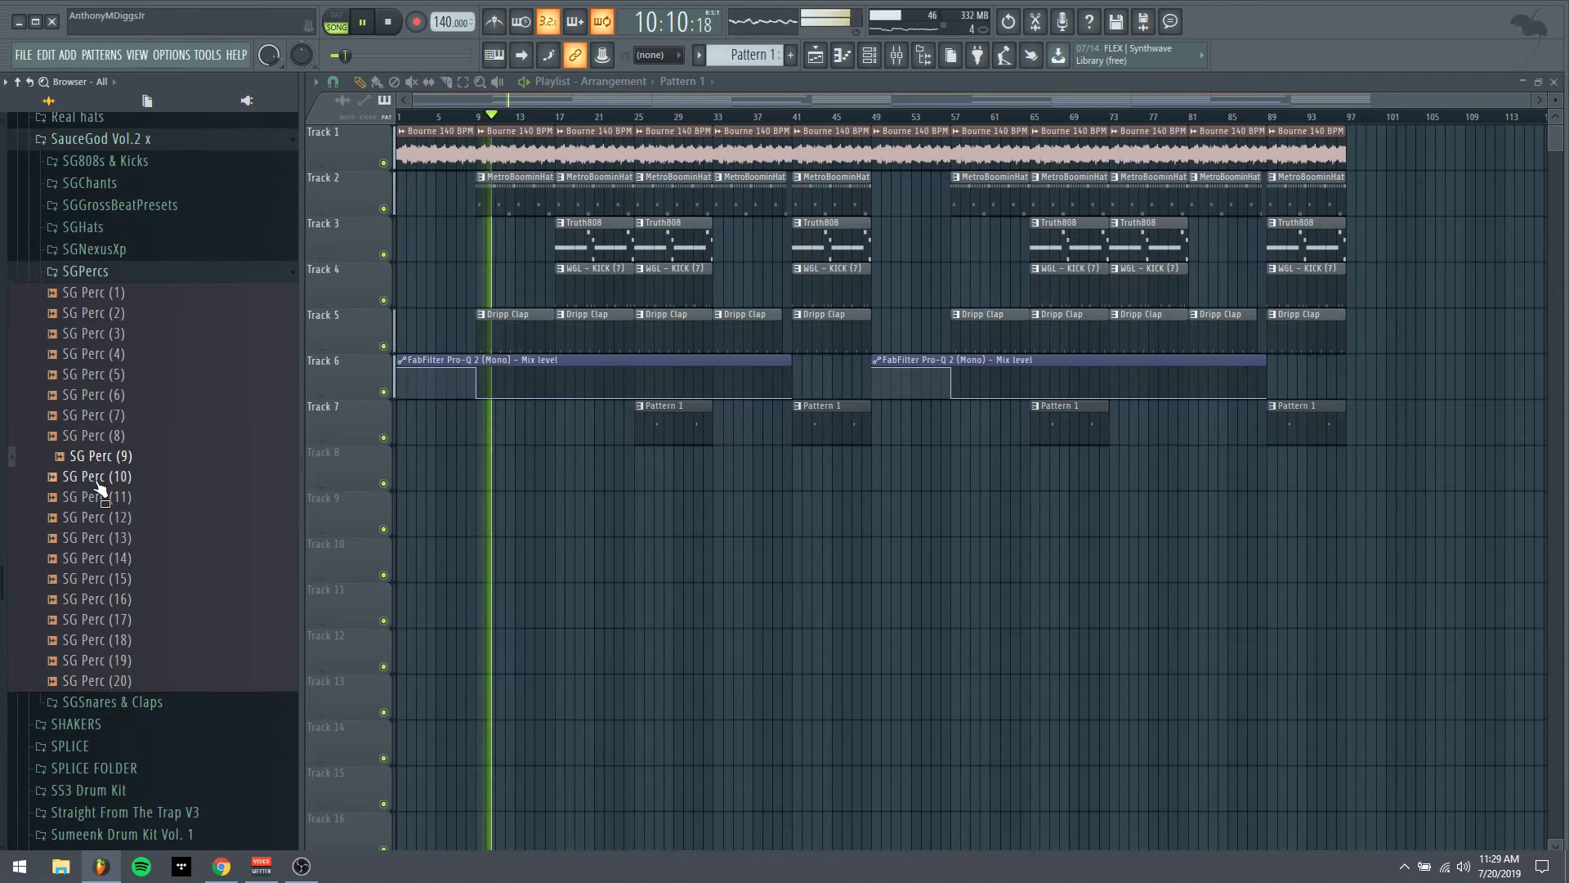
pyautogui.click(94, 395)
pyautogui.click(92, 374)
pyautogui.click(92, 354)
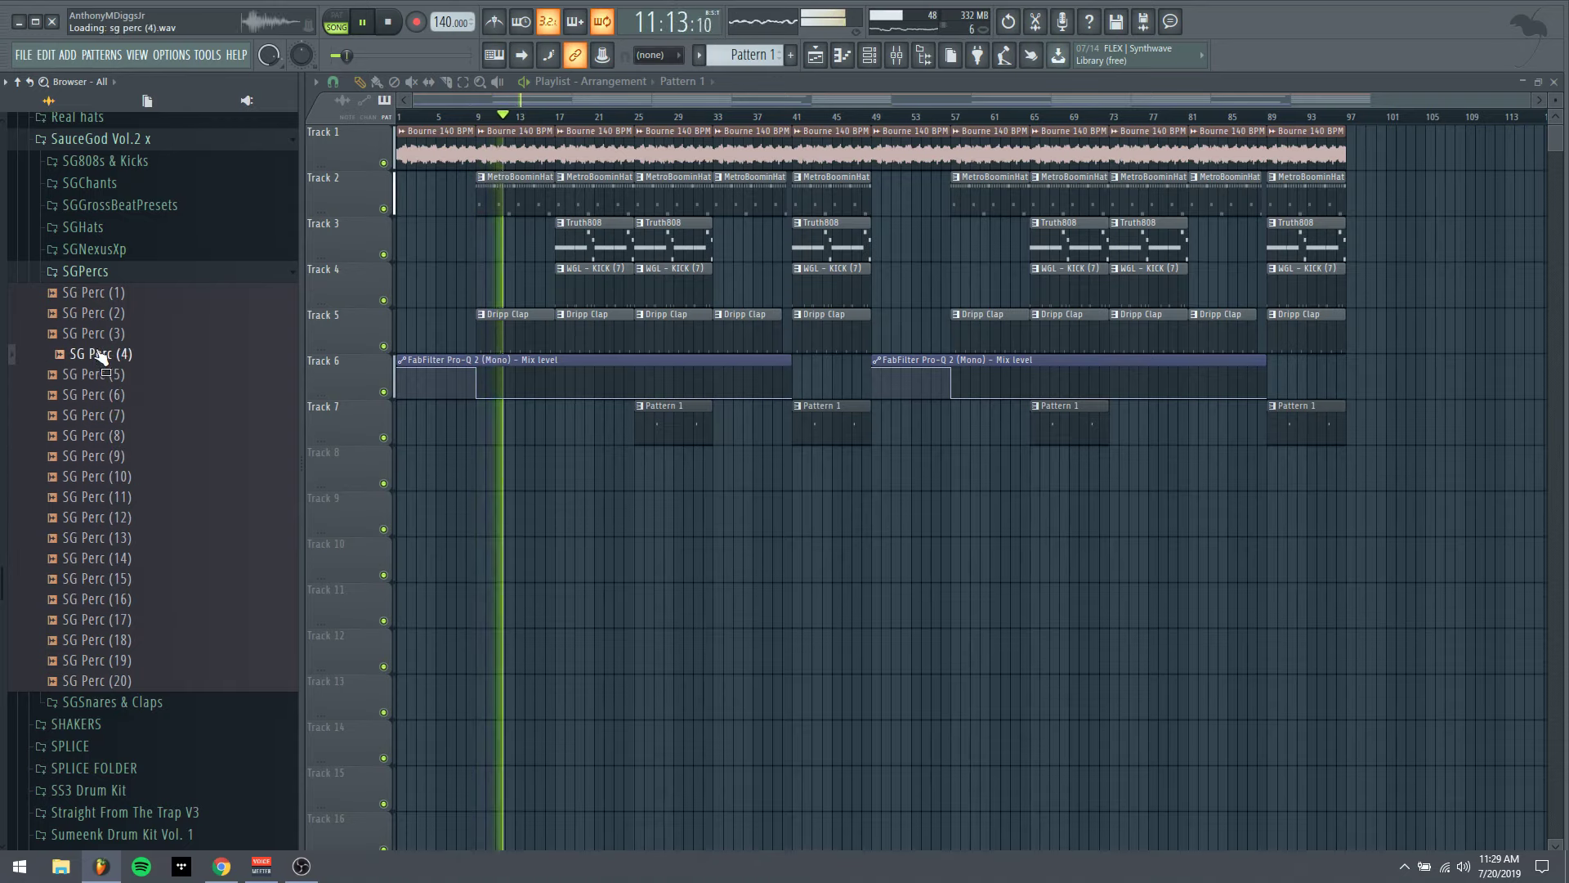
pyautogui.click(98, 333)
pyautogui.click(92, 354)
pyautogui.click(92, 394)
pyautogui.click(93, 415)
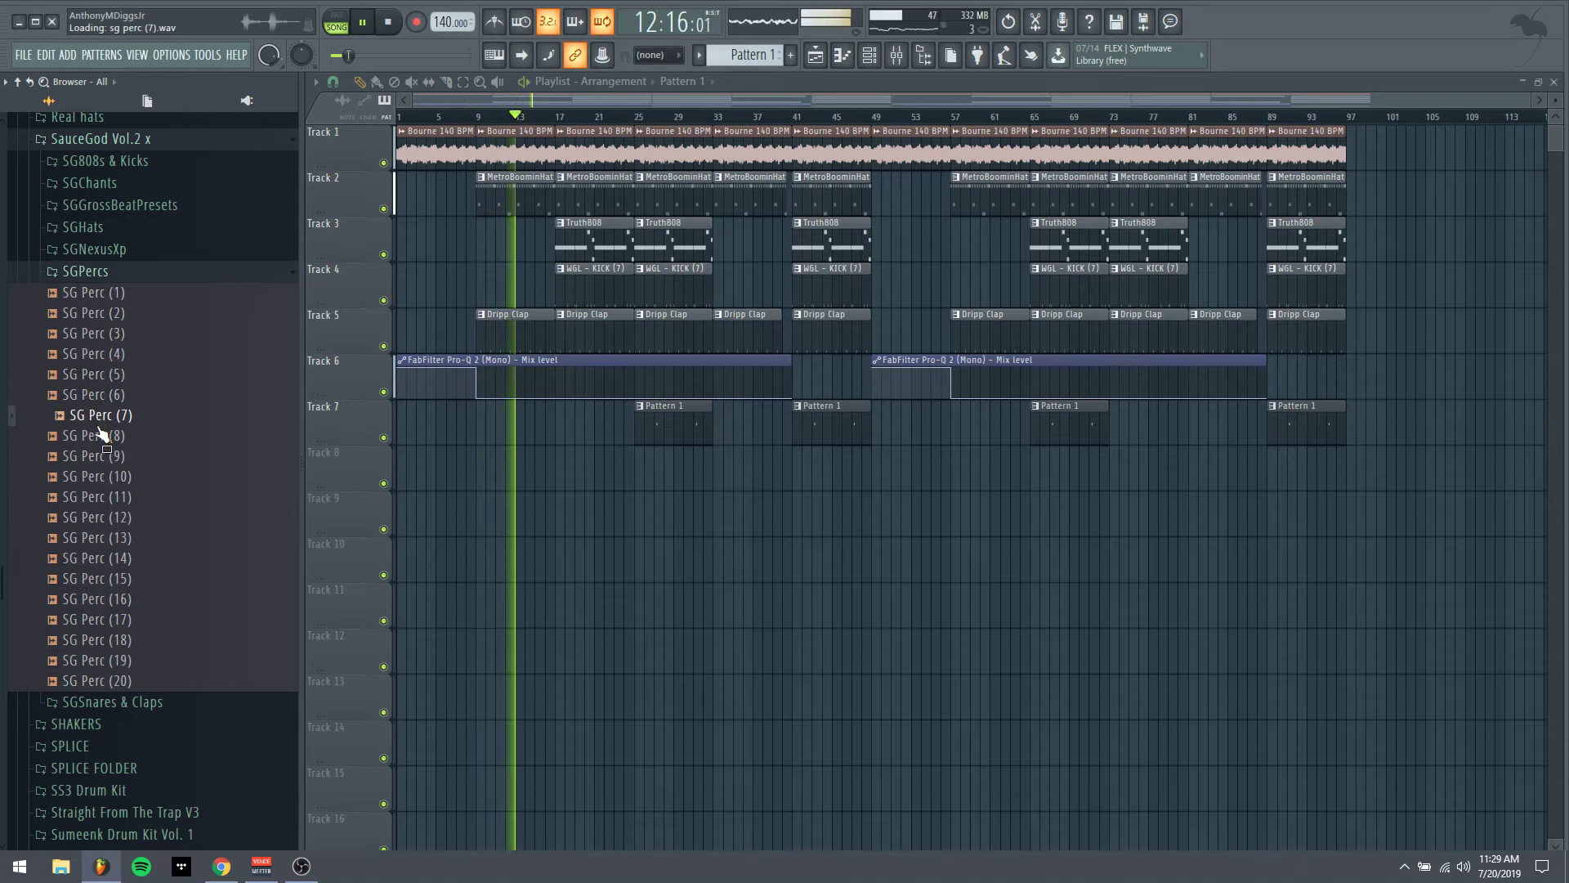
pyautogui.click(94, 436)
pyautogui.click(100, 456)
pyautogui.click(98, 476)
pyautogui.click(98, 497)
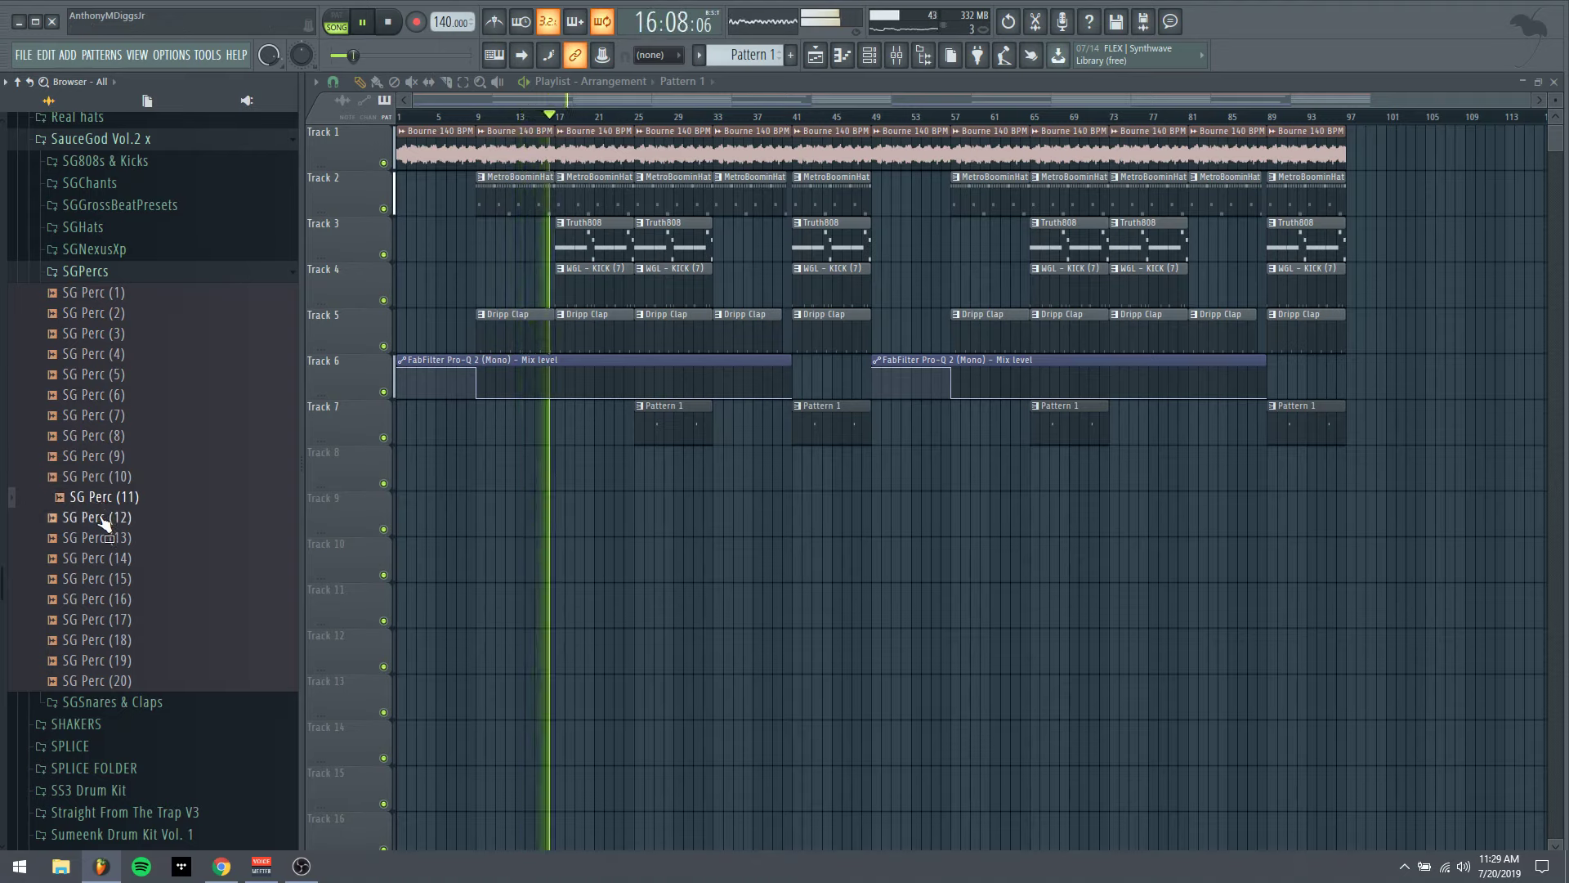
# Audition SG Perc (12) through SG Perc (20), and replay SG Perc (18) and (19) for comparison
pyautogui.click(102, 518)
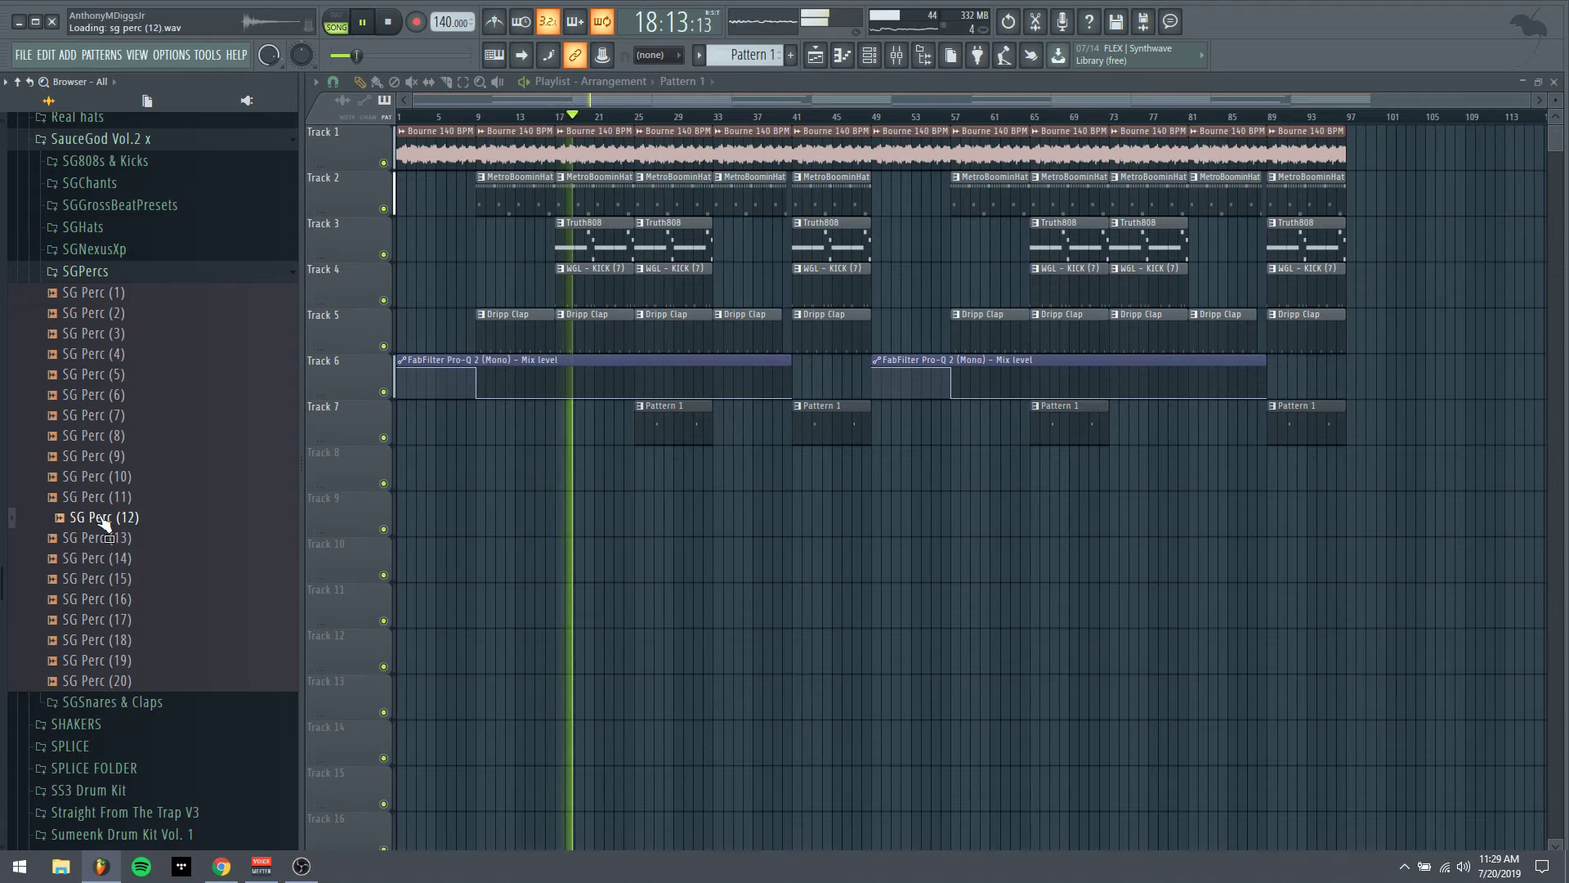
pyautogui.click(102, 539)
pyautogui.click(100, 559)
pyautogui.click(102, 580)
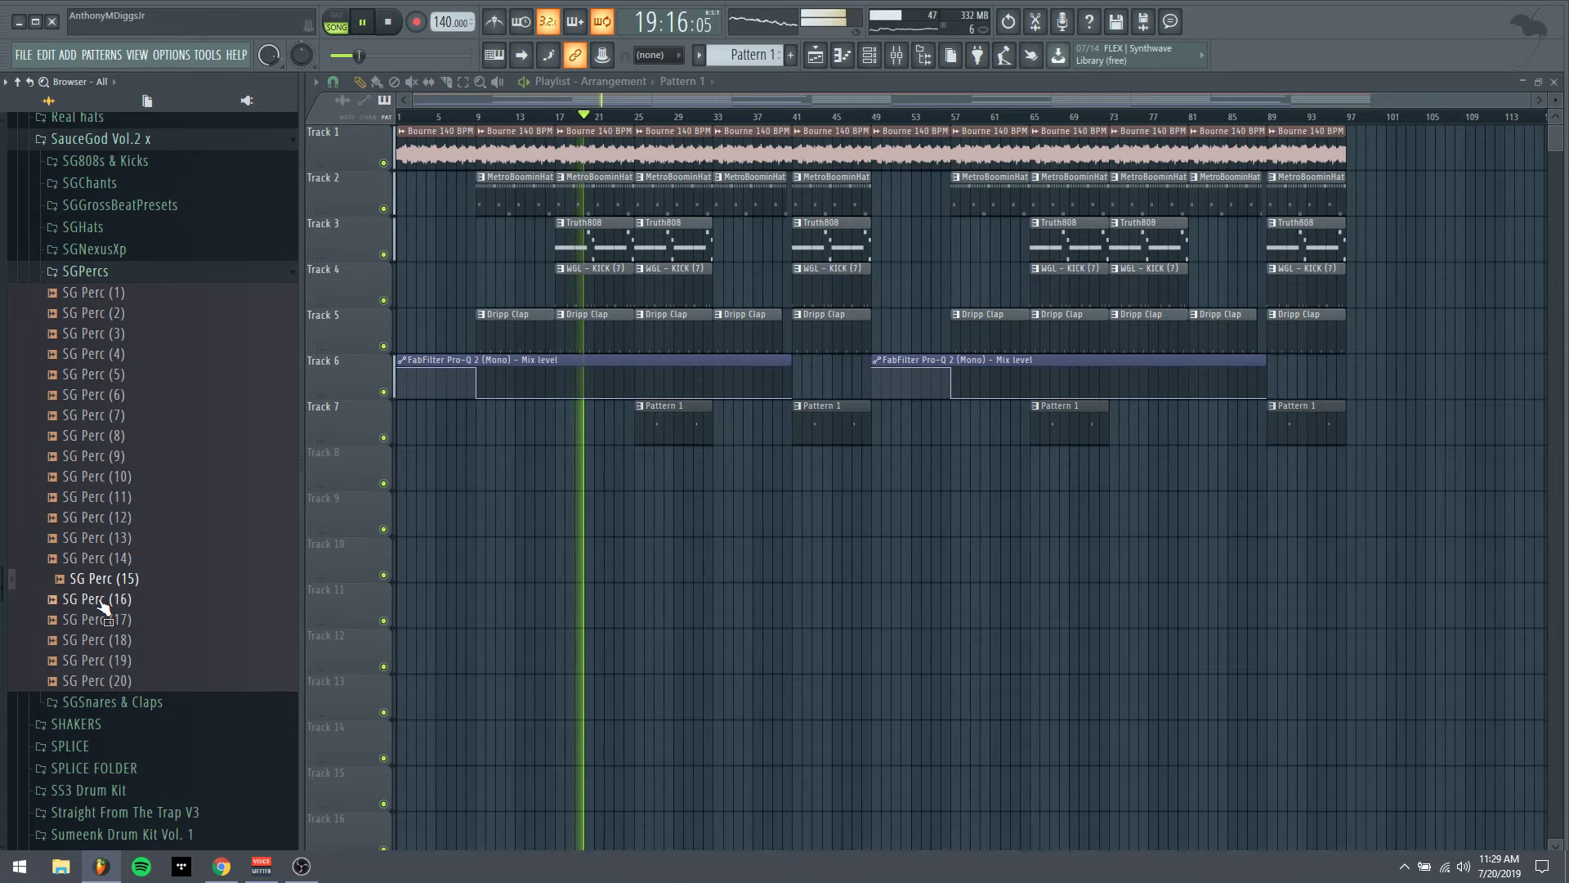
pyautogui.click(103, 600)
pyautogui.click(103, 620)
pyautogui.click(103, 641)
pyautogui.click(103, 661)
pyautogui.click(102, 681)
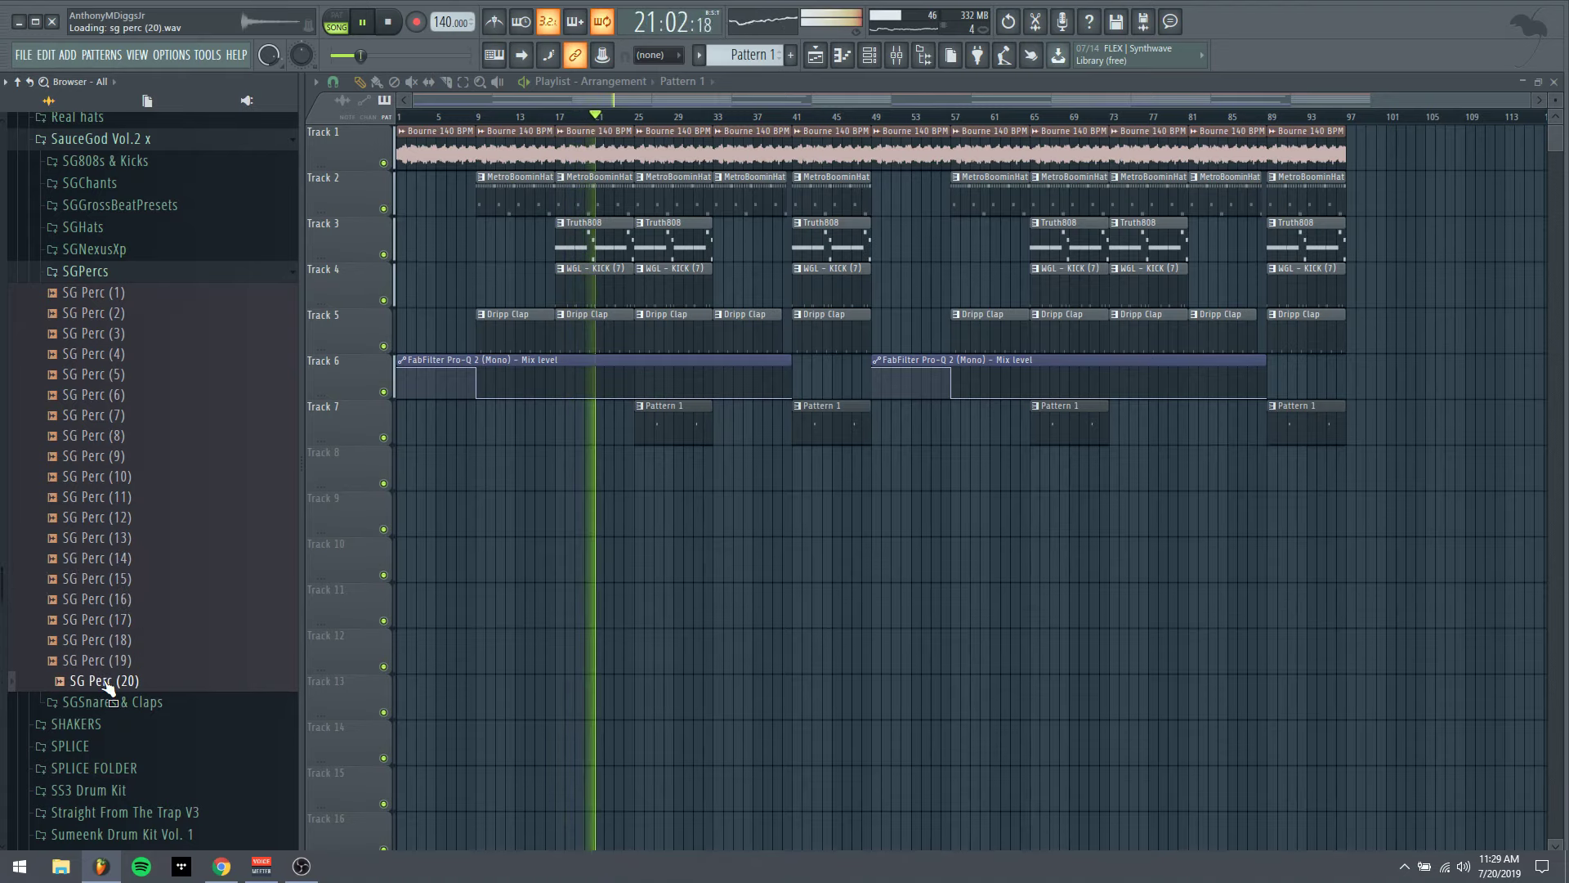
pyautogui.click(86, 395)
pyautogui.click(110, 641)
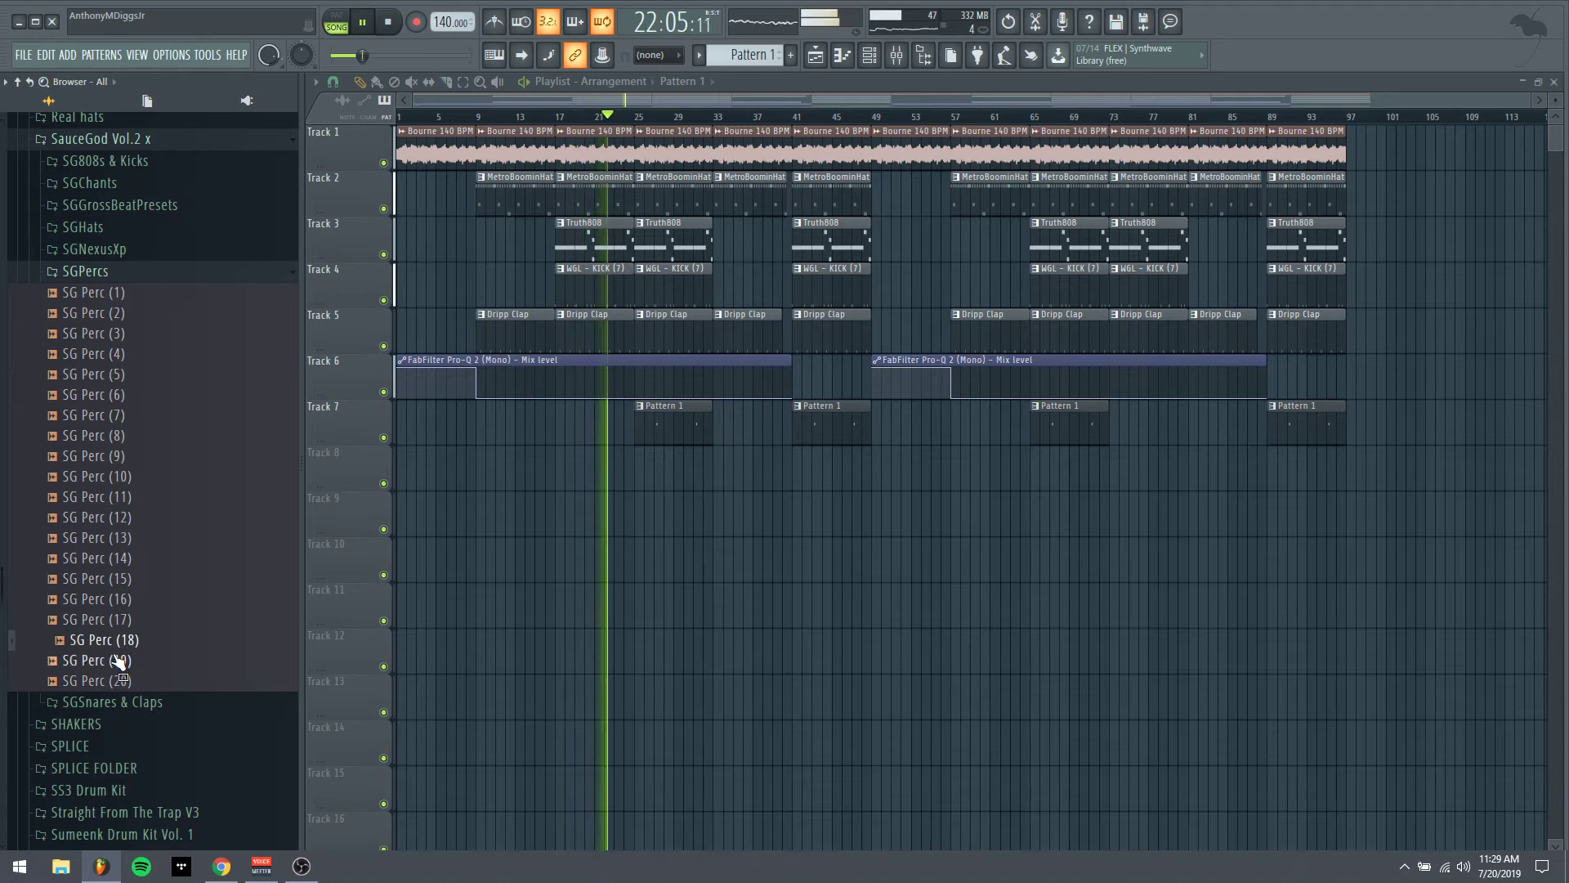
pyautogui.click(114, 660)
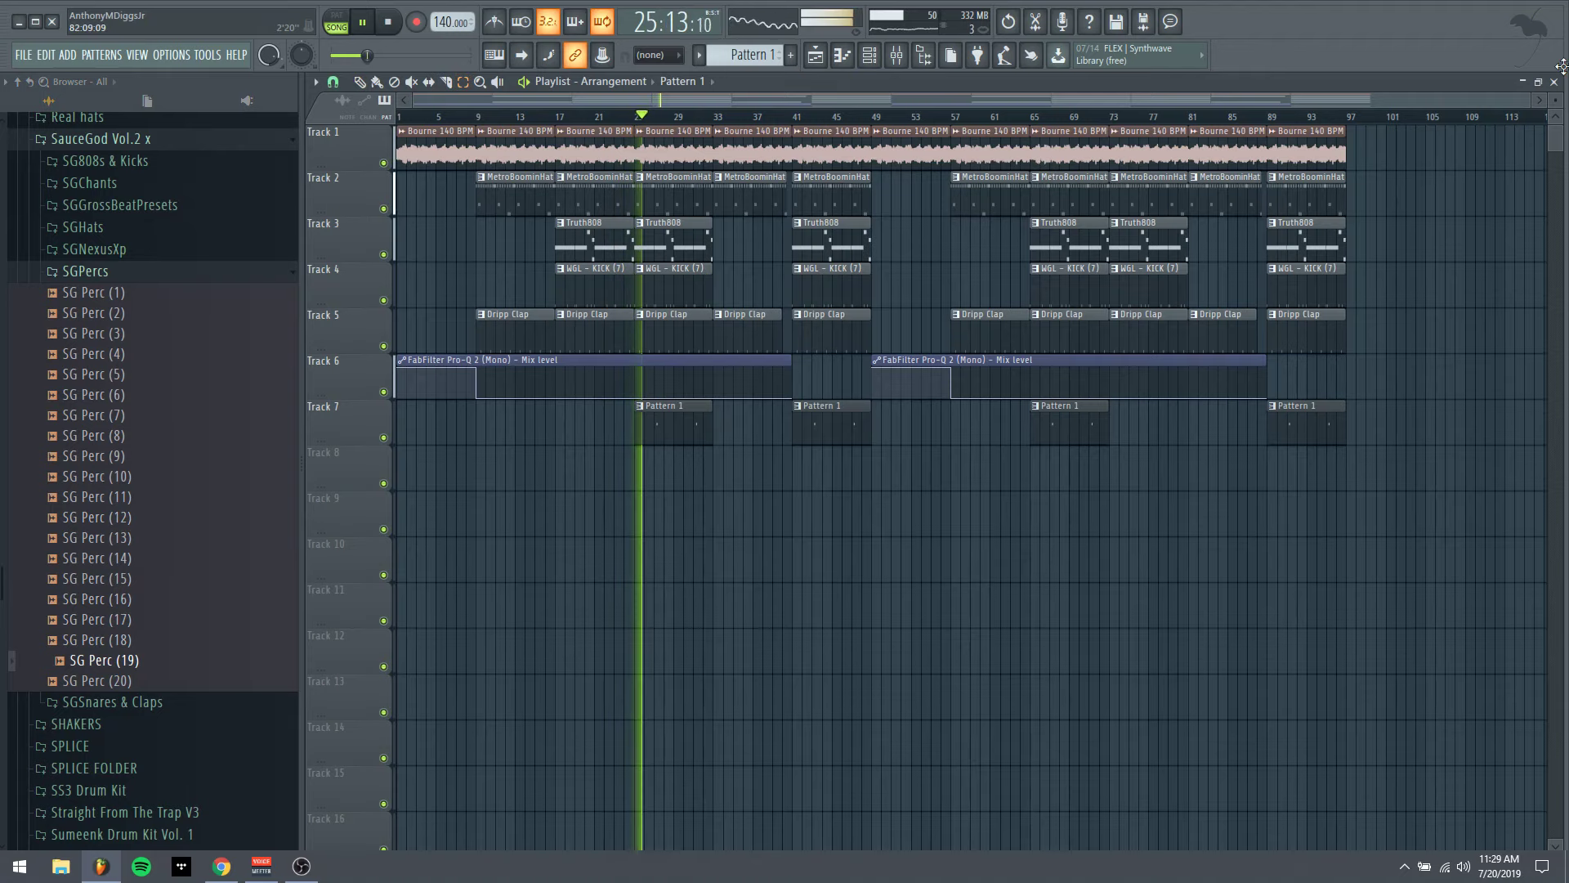
# Dip the mid band and slightly raise the high band of the Master track's mixer equalizer
pyautogui.click(896, 56)
pyautogui.click(359, 270)
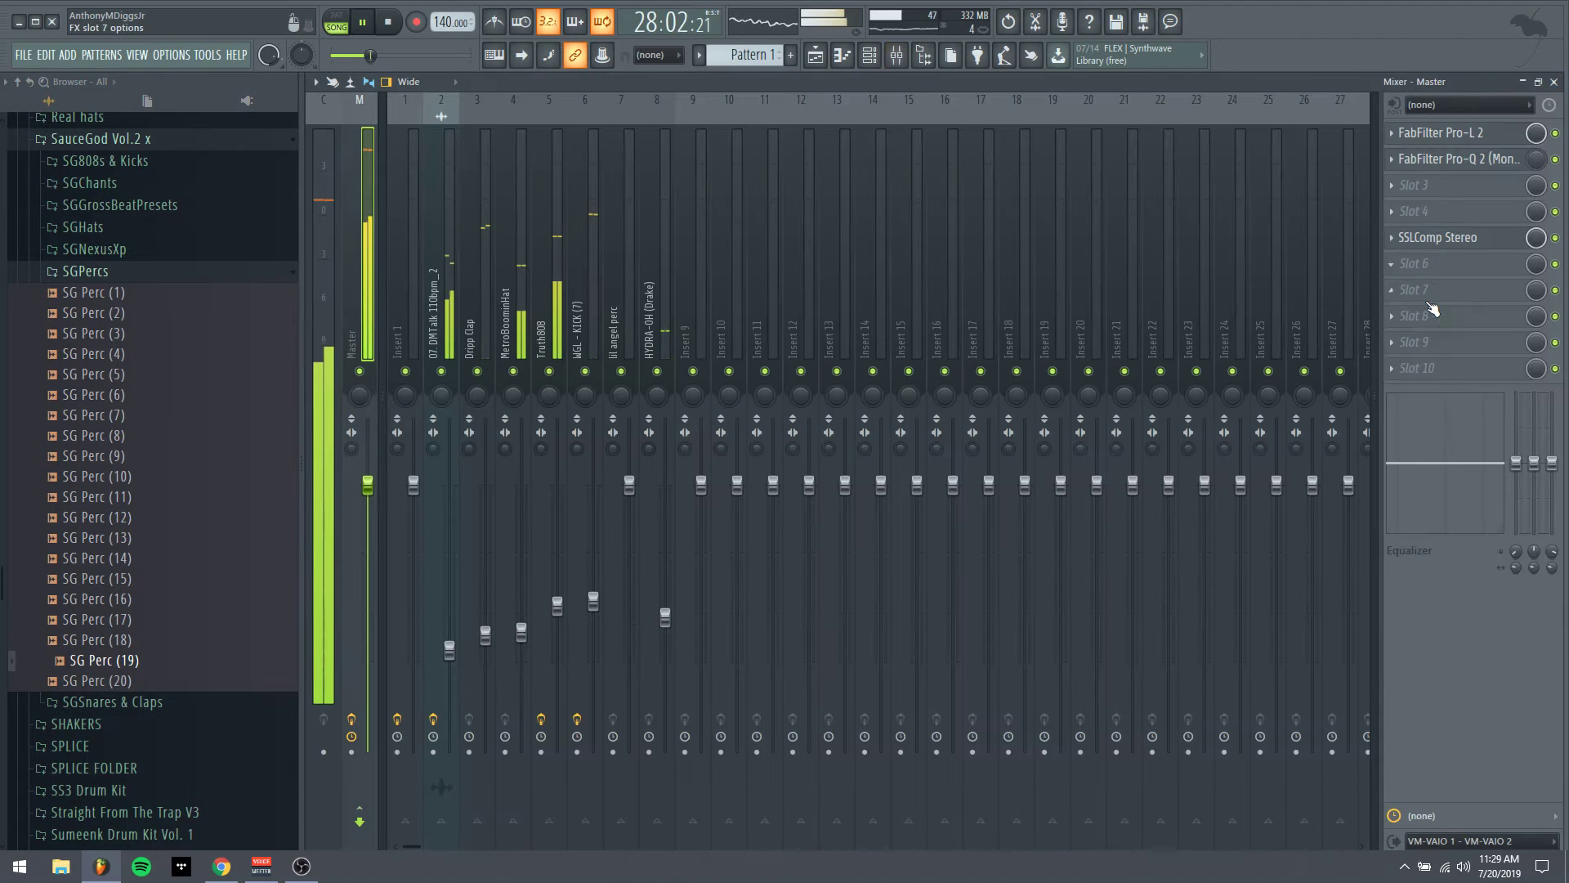
pyautogui.moveTo(1463, 463); pyautogui.dragTo(1463, 467)
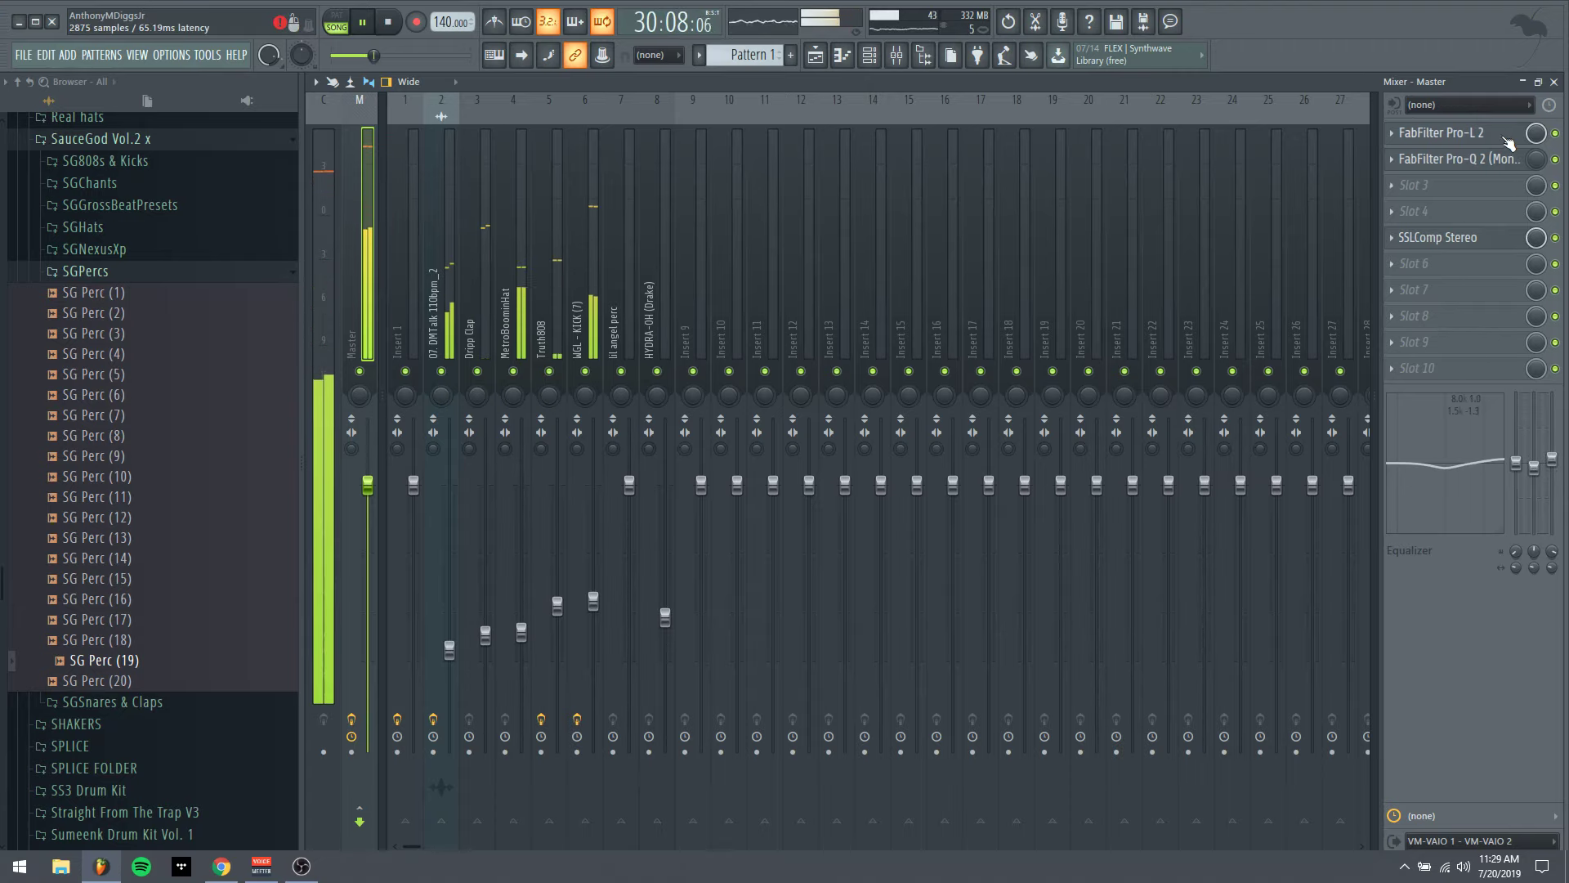
# Set the gain of the Master track's FabFilter Pro-L 2 limiter to +7.29 dB
pyautogui.click(1440, 132)
pyautogui.moveTo(391, 463); pyautogui.dragTo(393, 456)
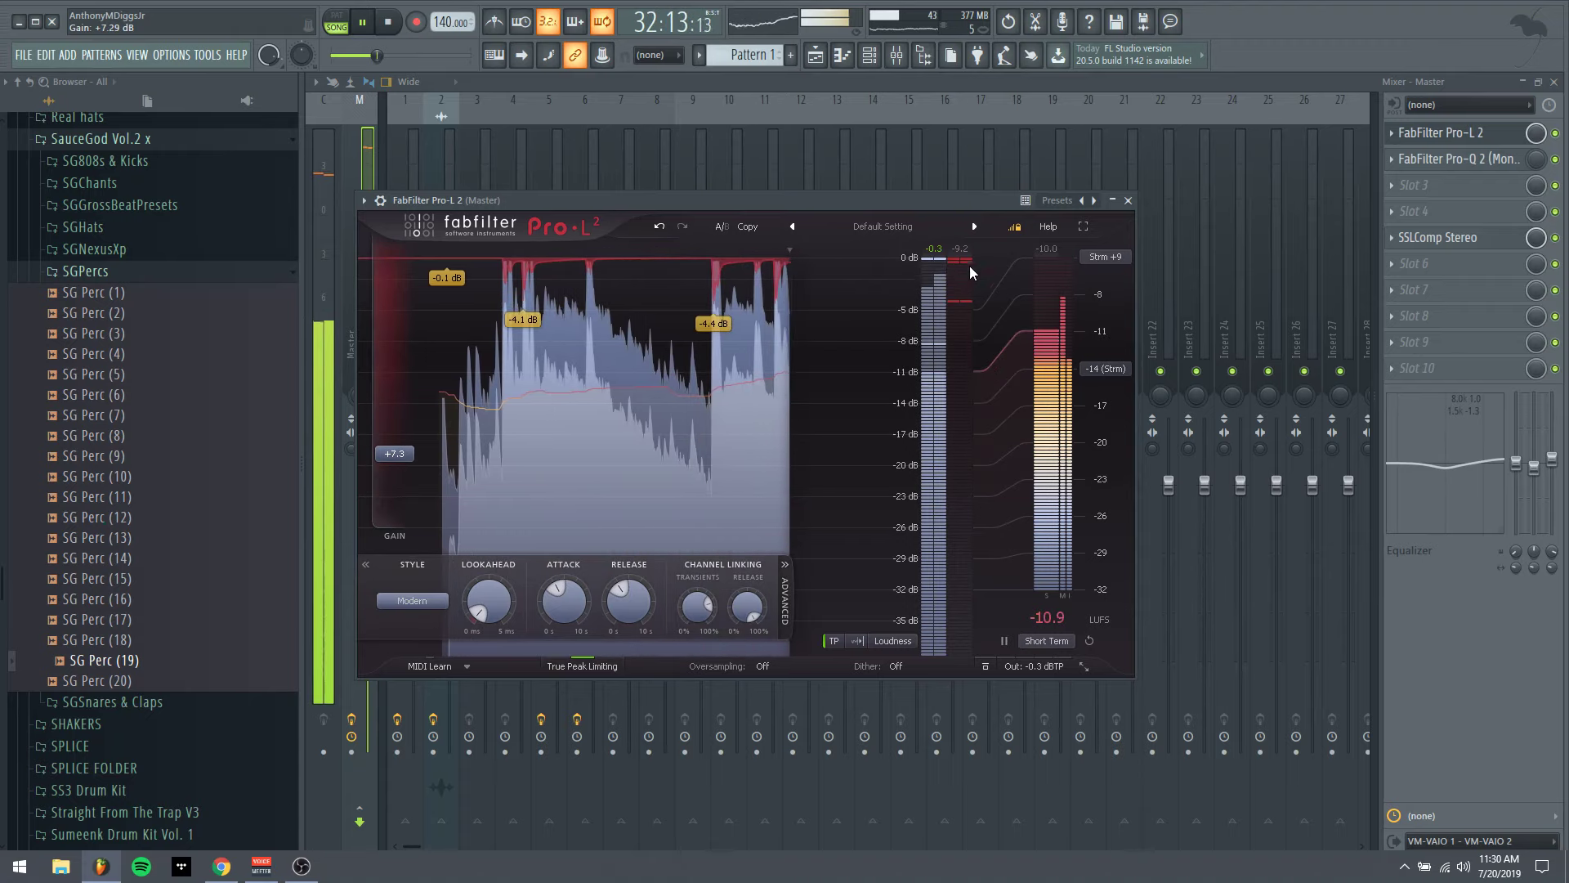
pyautogui.click(1128, 200)
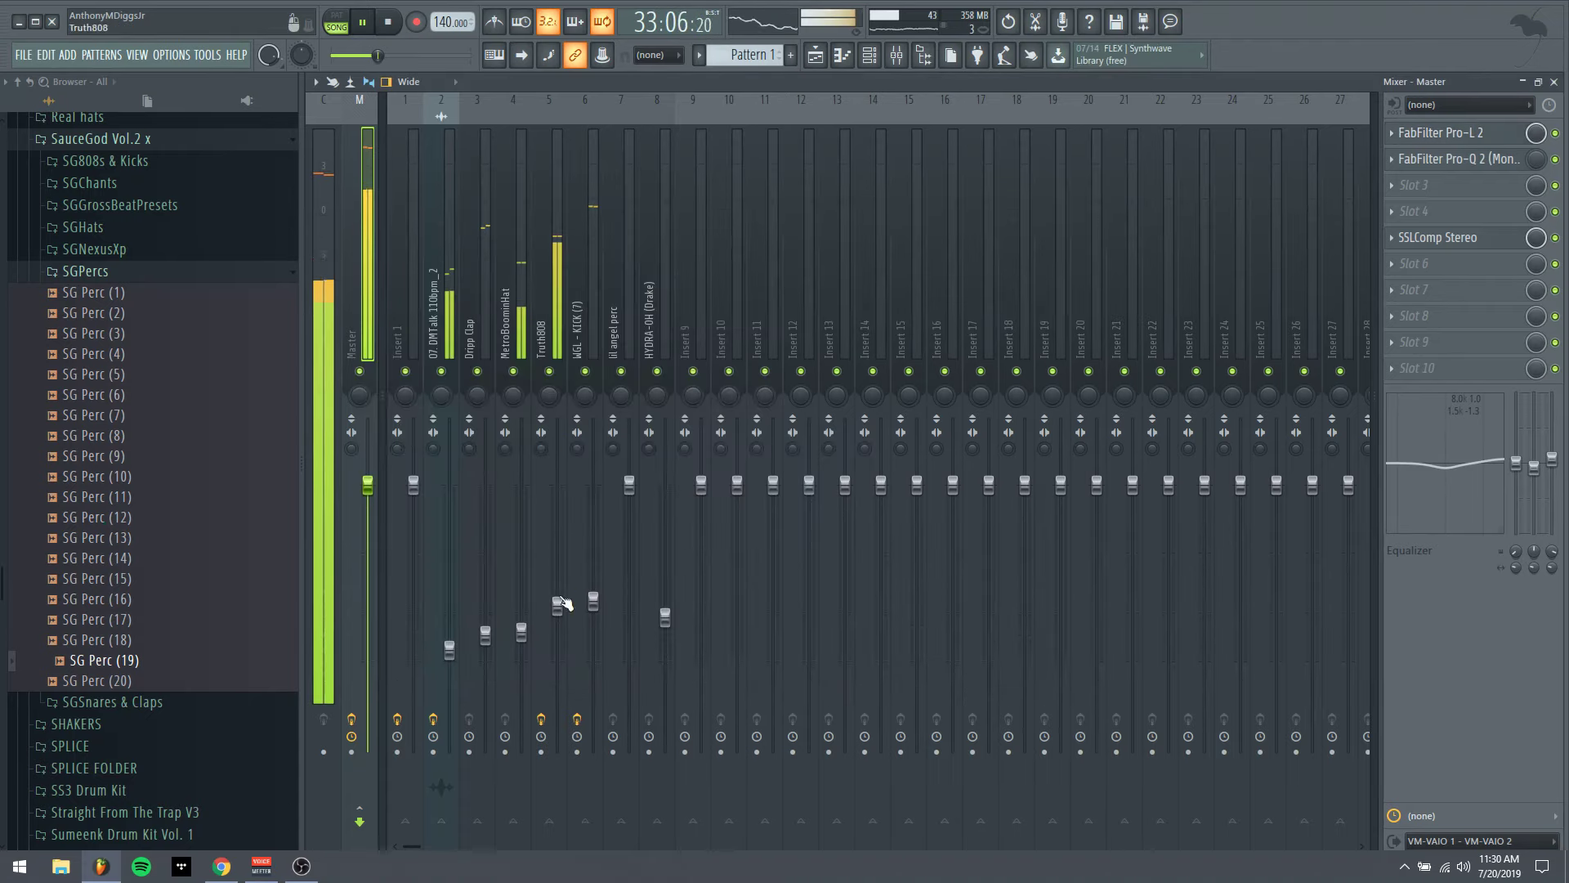
# Lower the MetroBoominHat mixer track to about -15.6 dB and add Fruity parametric EQ to it with the Hi hat 1 preset
pyautogui.click(521, 634)
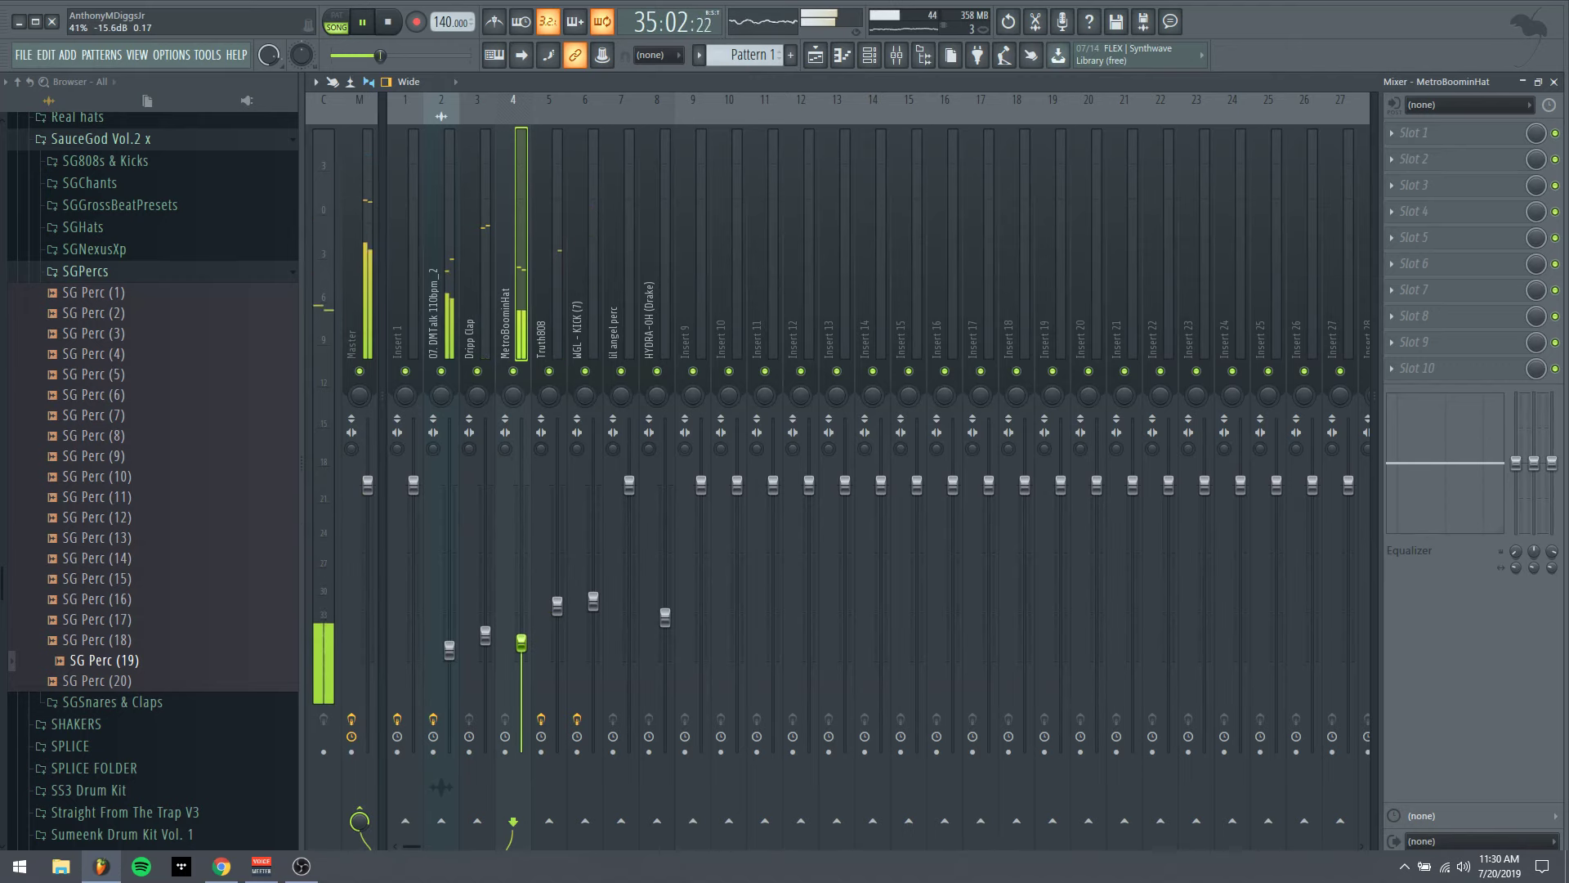
pyautogui.click(1426, 138)
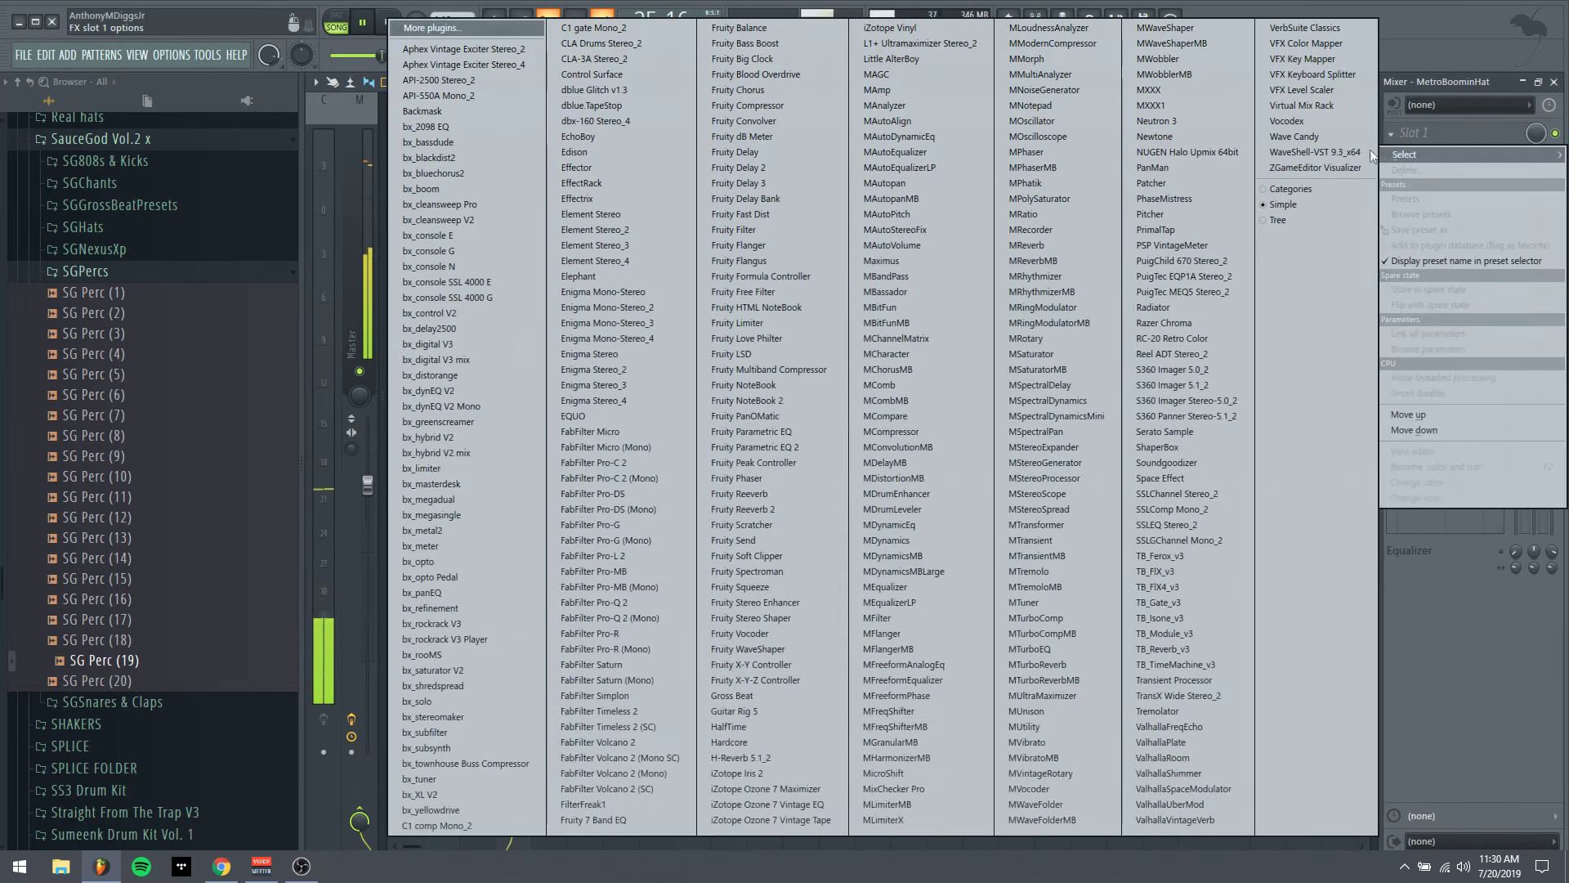
pyautogui.click(754, 449)
pyautogui.click(364, 201)
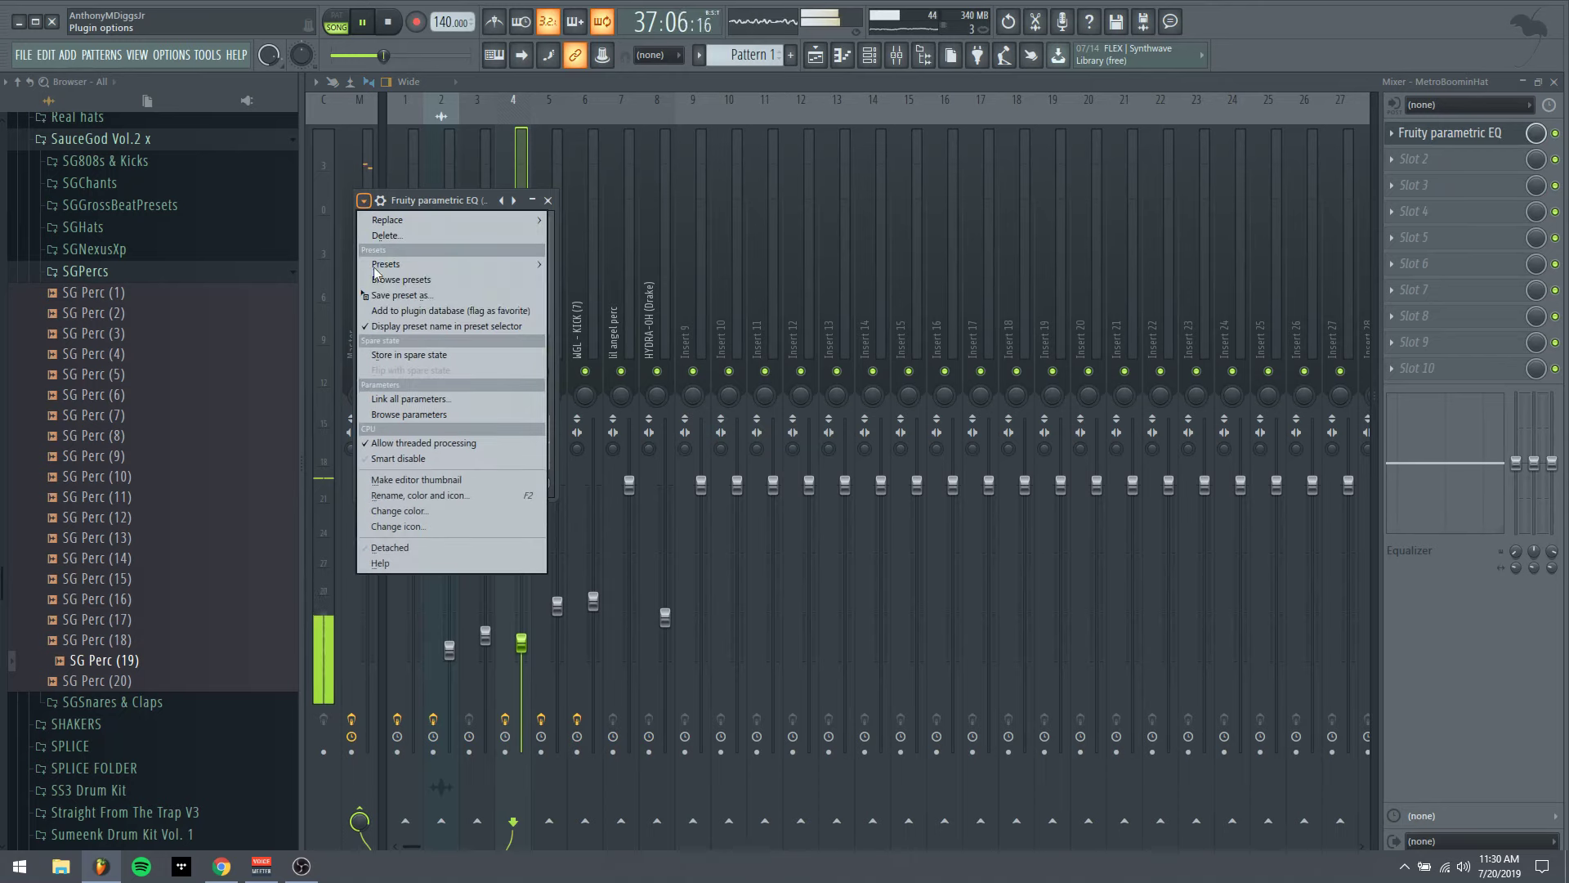
pyautogui.moveTo(491, 265)
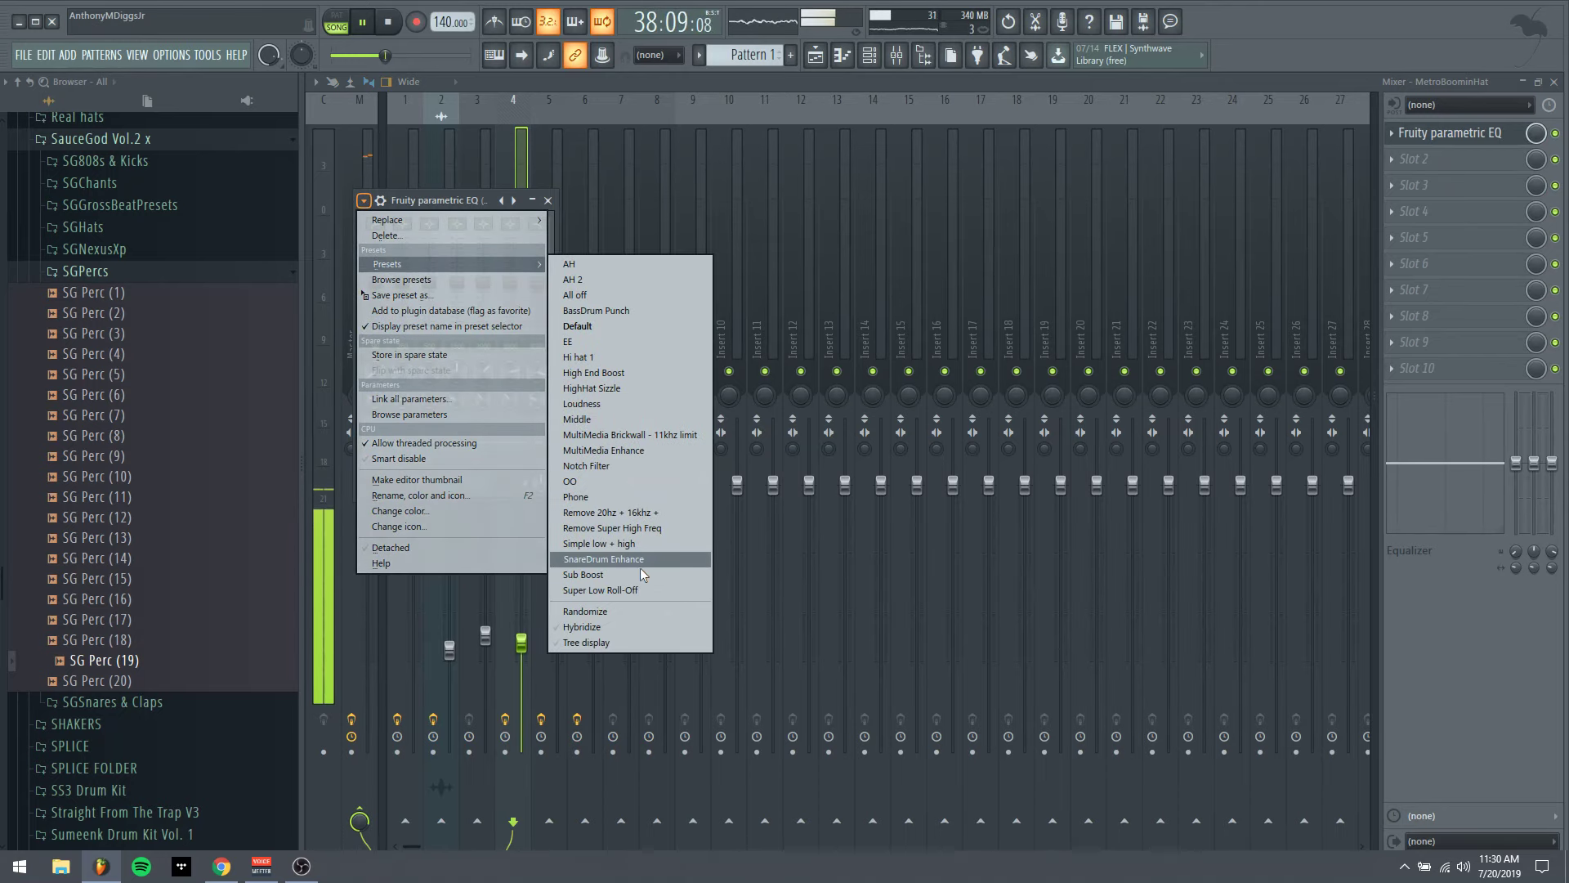
pyautogui.click(597, 358)
pyautogui.press('Escape')
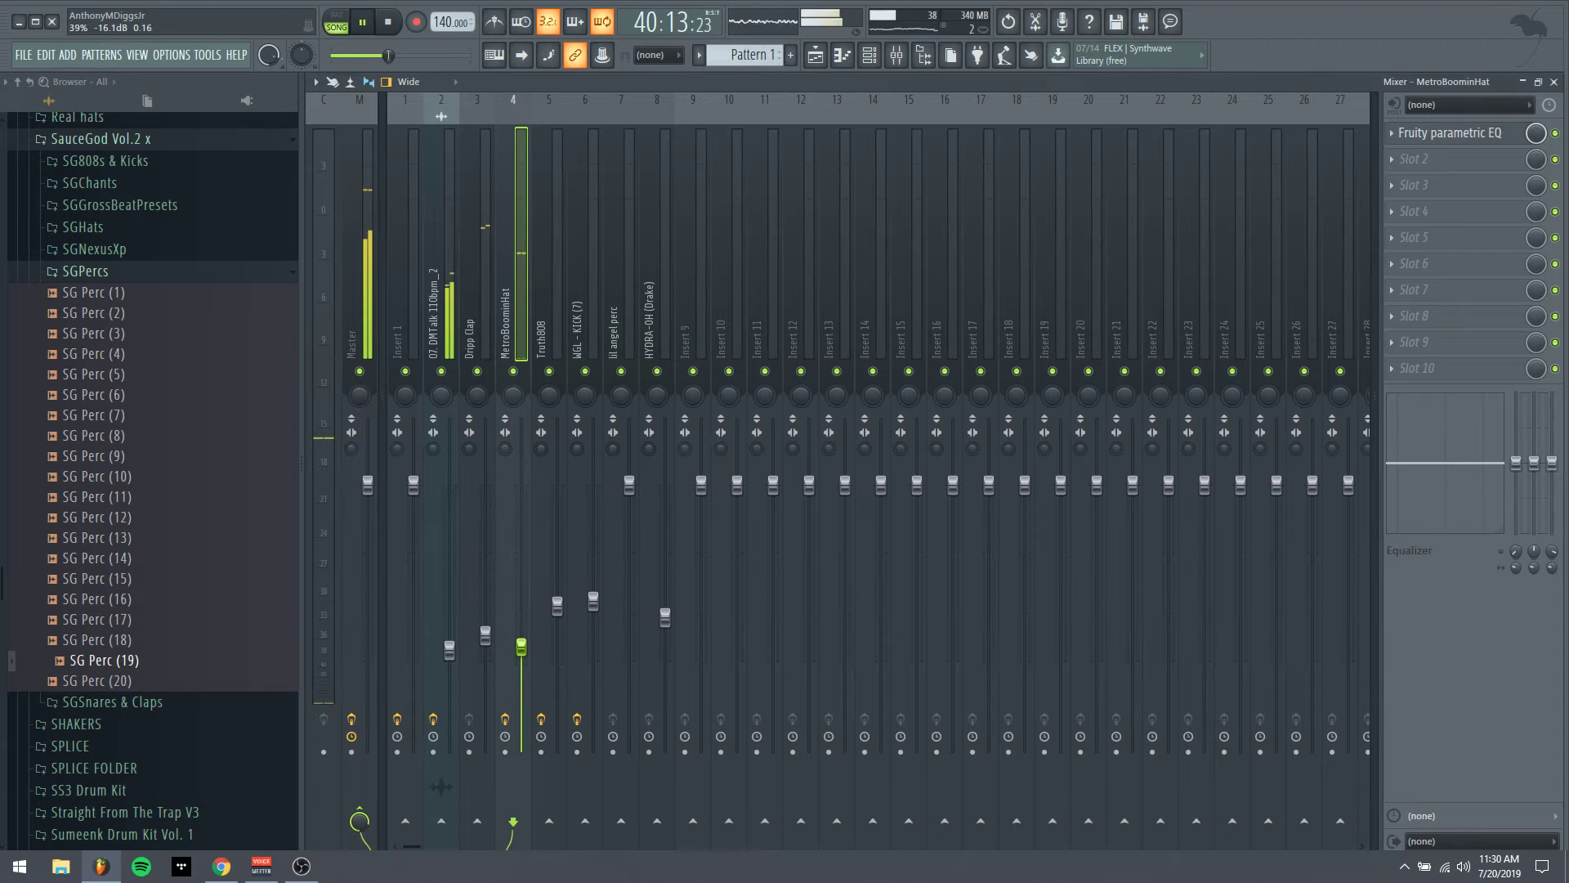
# Rebalance the mix by setting MetroBoominHat to -16.8 dB, nudging up the 07. DMTalk 110bpm_2 track and lowering HYDRA-OH (Drake)
pyautogui.moveTo(521, 647); pyautogui.dragTo(521, 651)
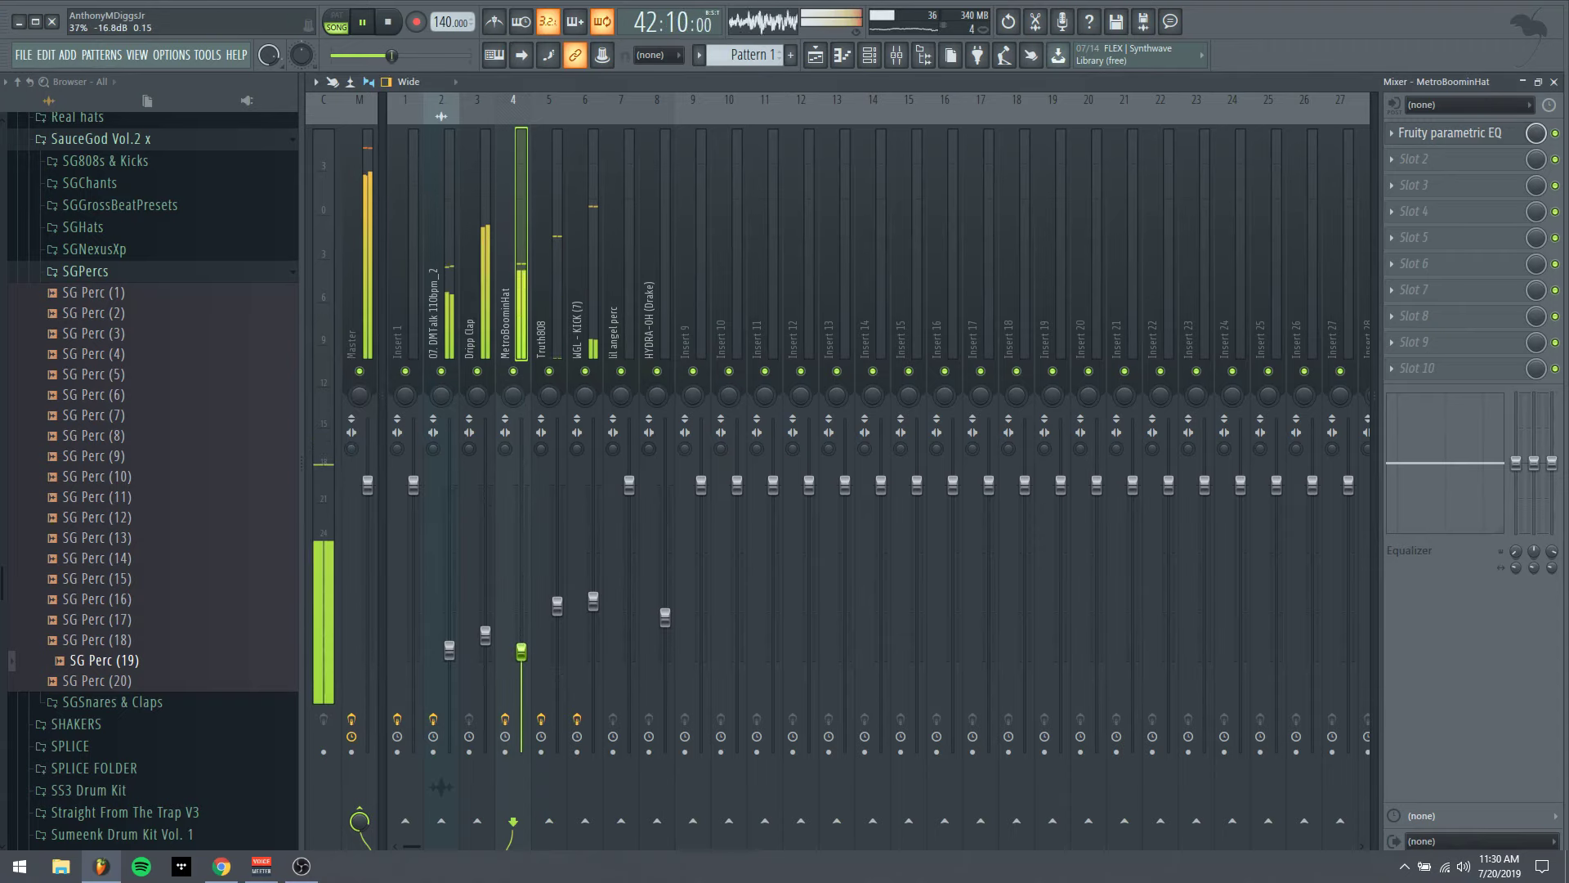
pyautogui.click(449, 649)
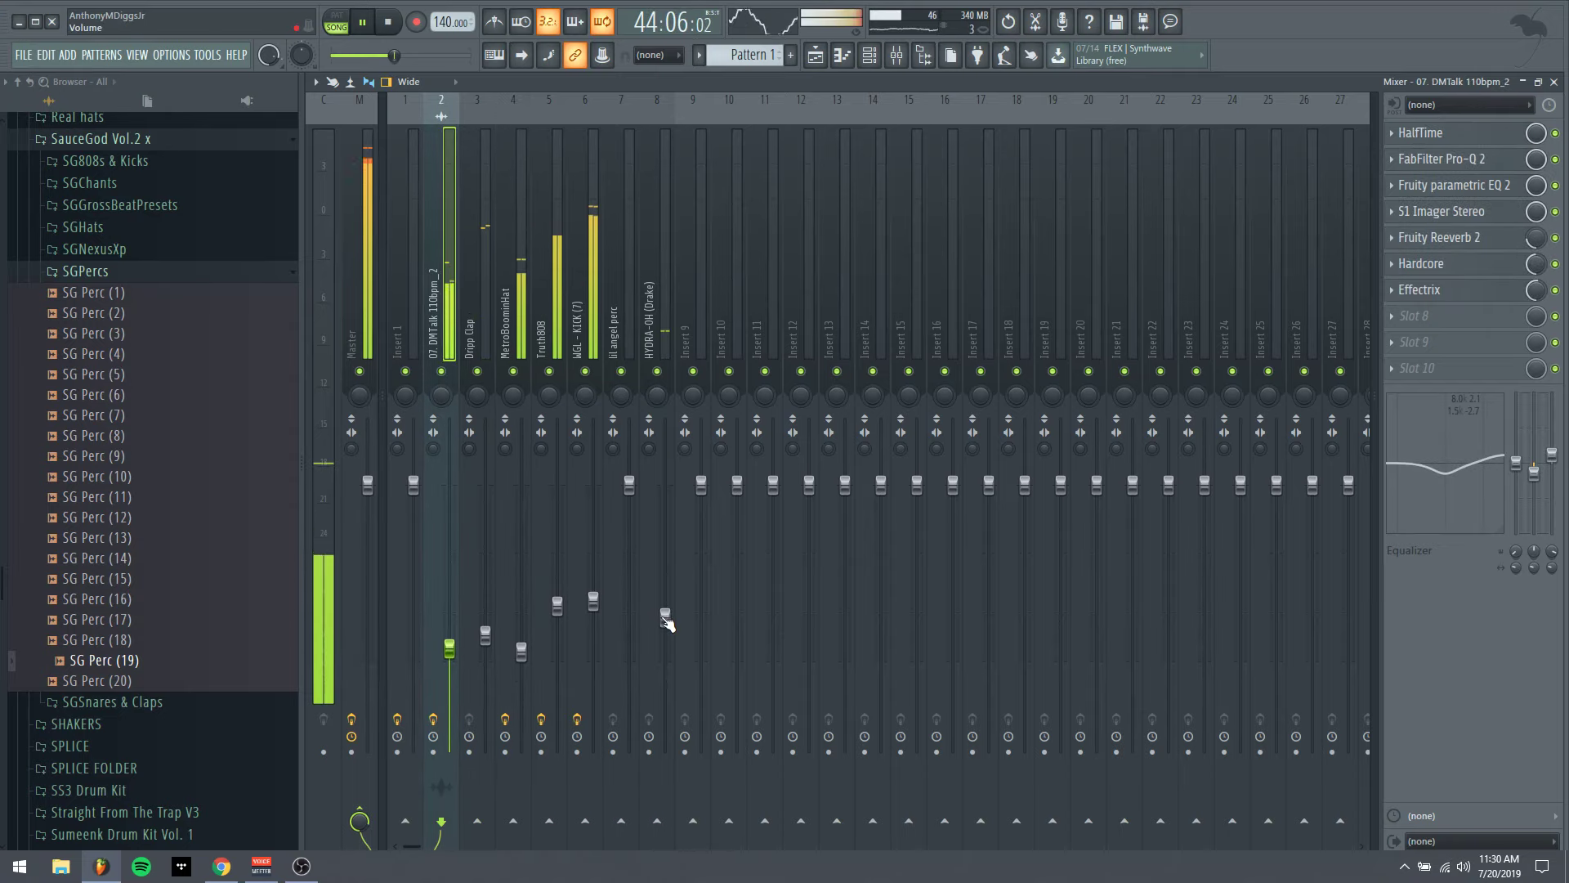
pyautogui.moveTo(665, 618); pyautogui.dragTo(665, 625)
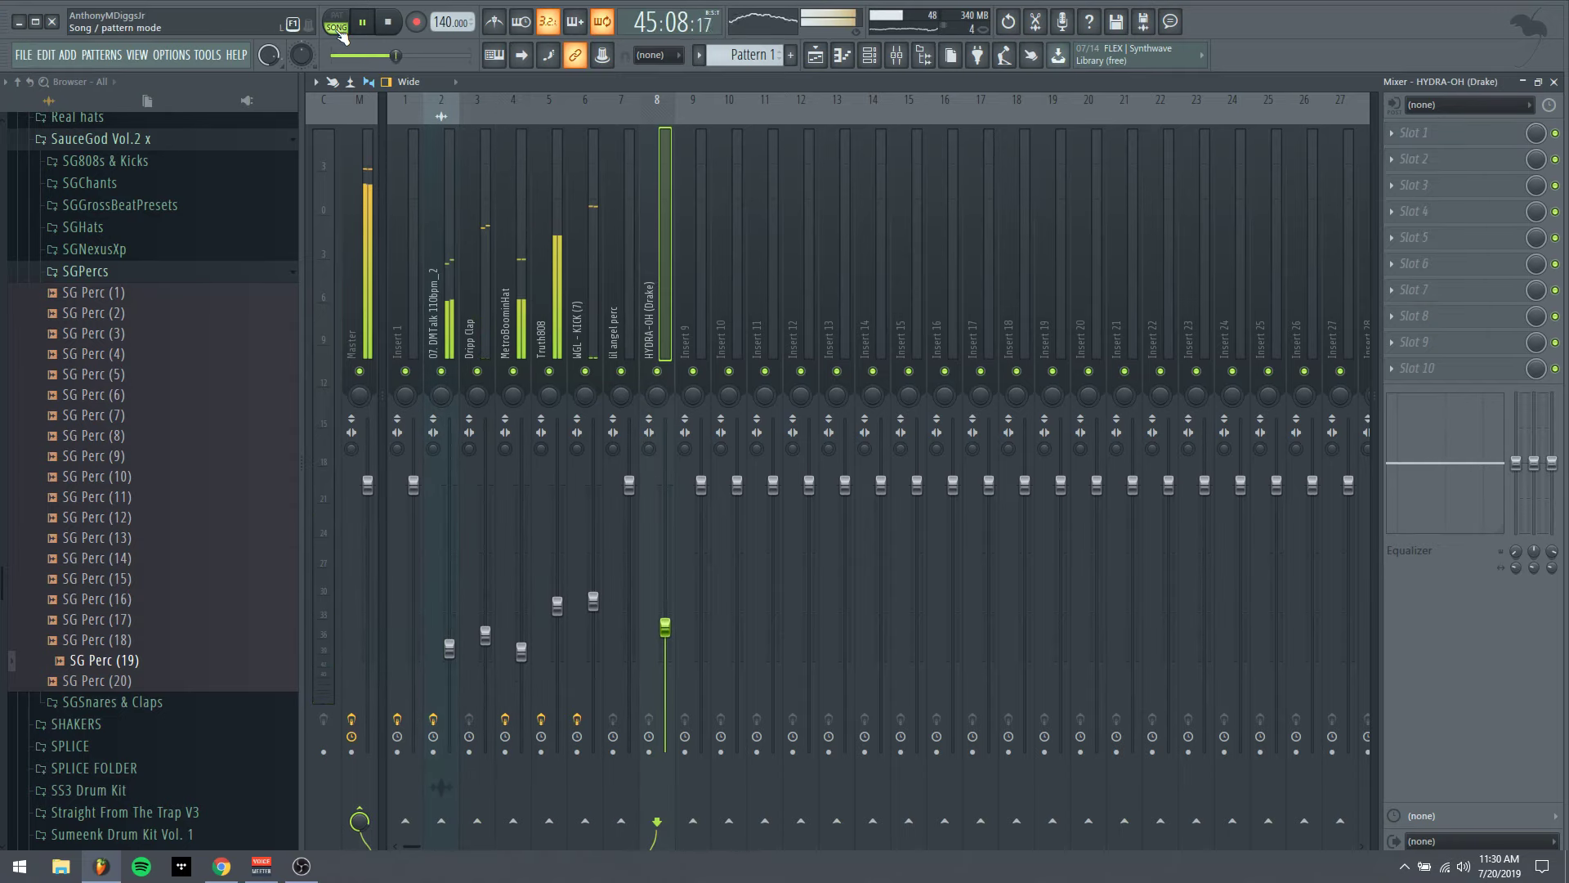
# Create an automation clip for the Master track's volume and show it in the playlist
pyautogui.click(815, 55)
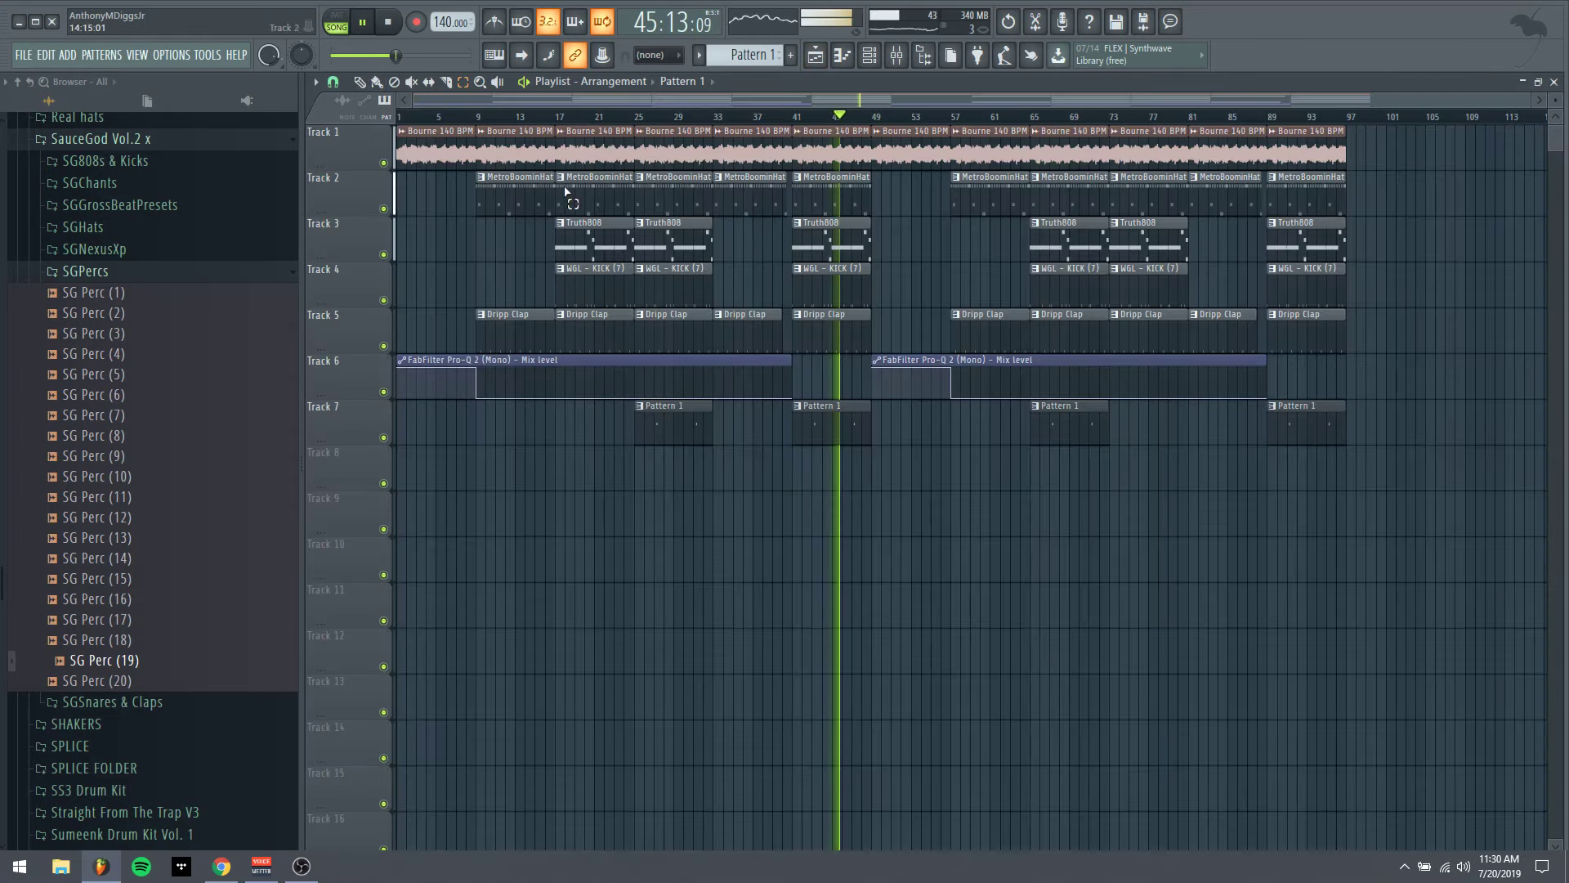
pyautogui.click(896, 55)
pyautogui.rightClick(369, 485)
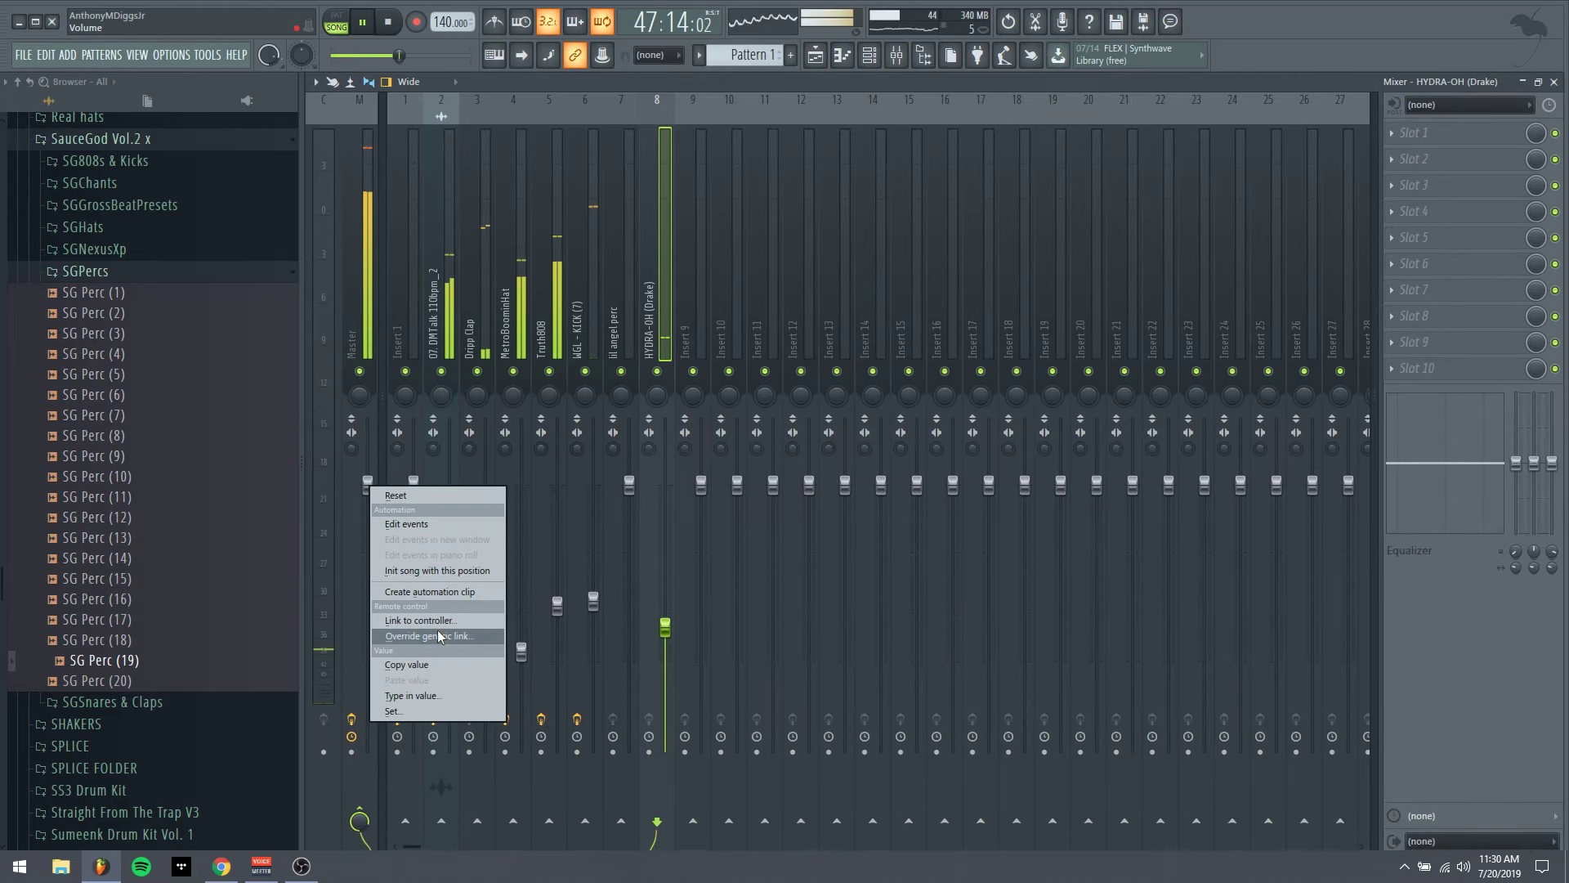
pyautogui.click(438, 593)
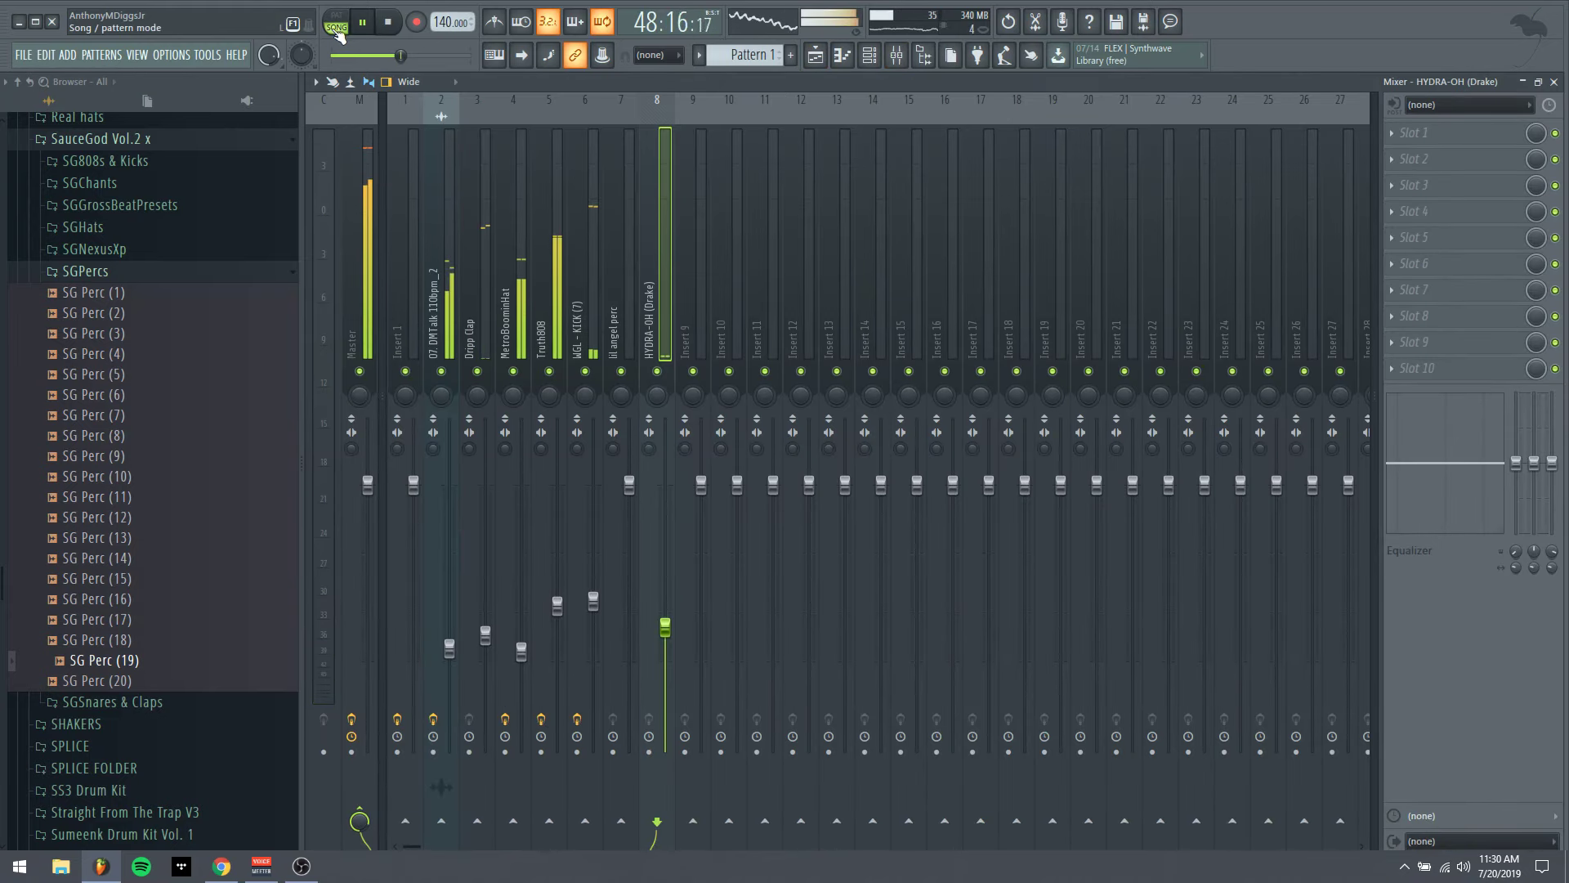
pyautogui.press('F5')
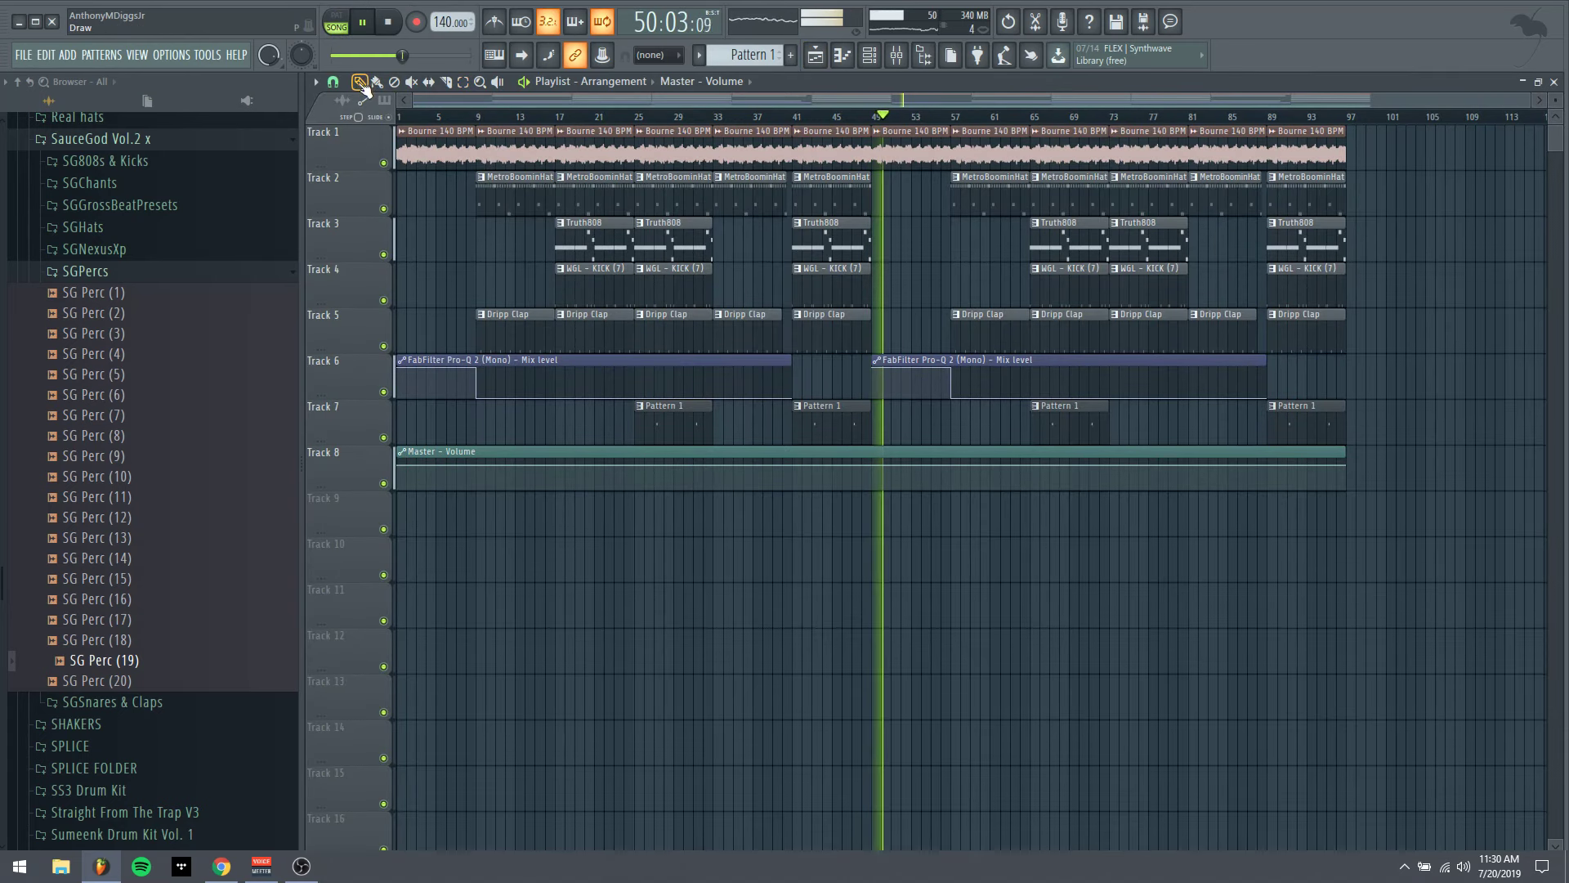
# Add a point at bar 89 in the Master volume clip and lower its end point to about 5% for a closing fade-out
pyautogui.rightClick(397, 466)
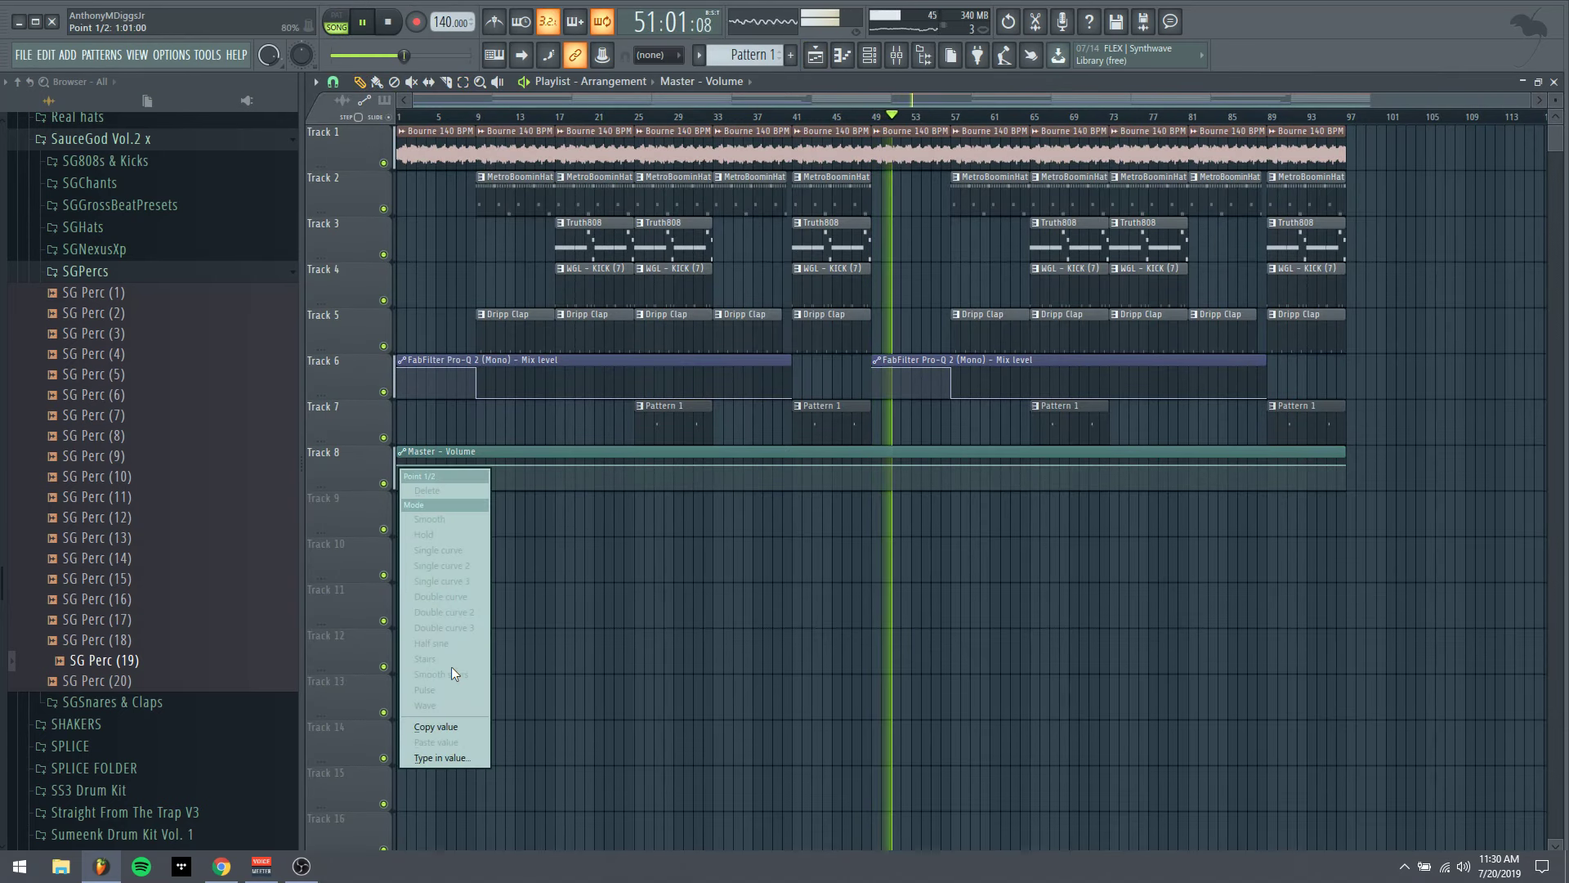
pyautogui.click(445, 724)
pyautogui.rightClick(1269, 466)
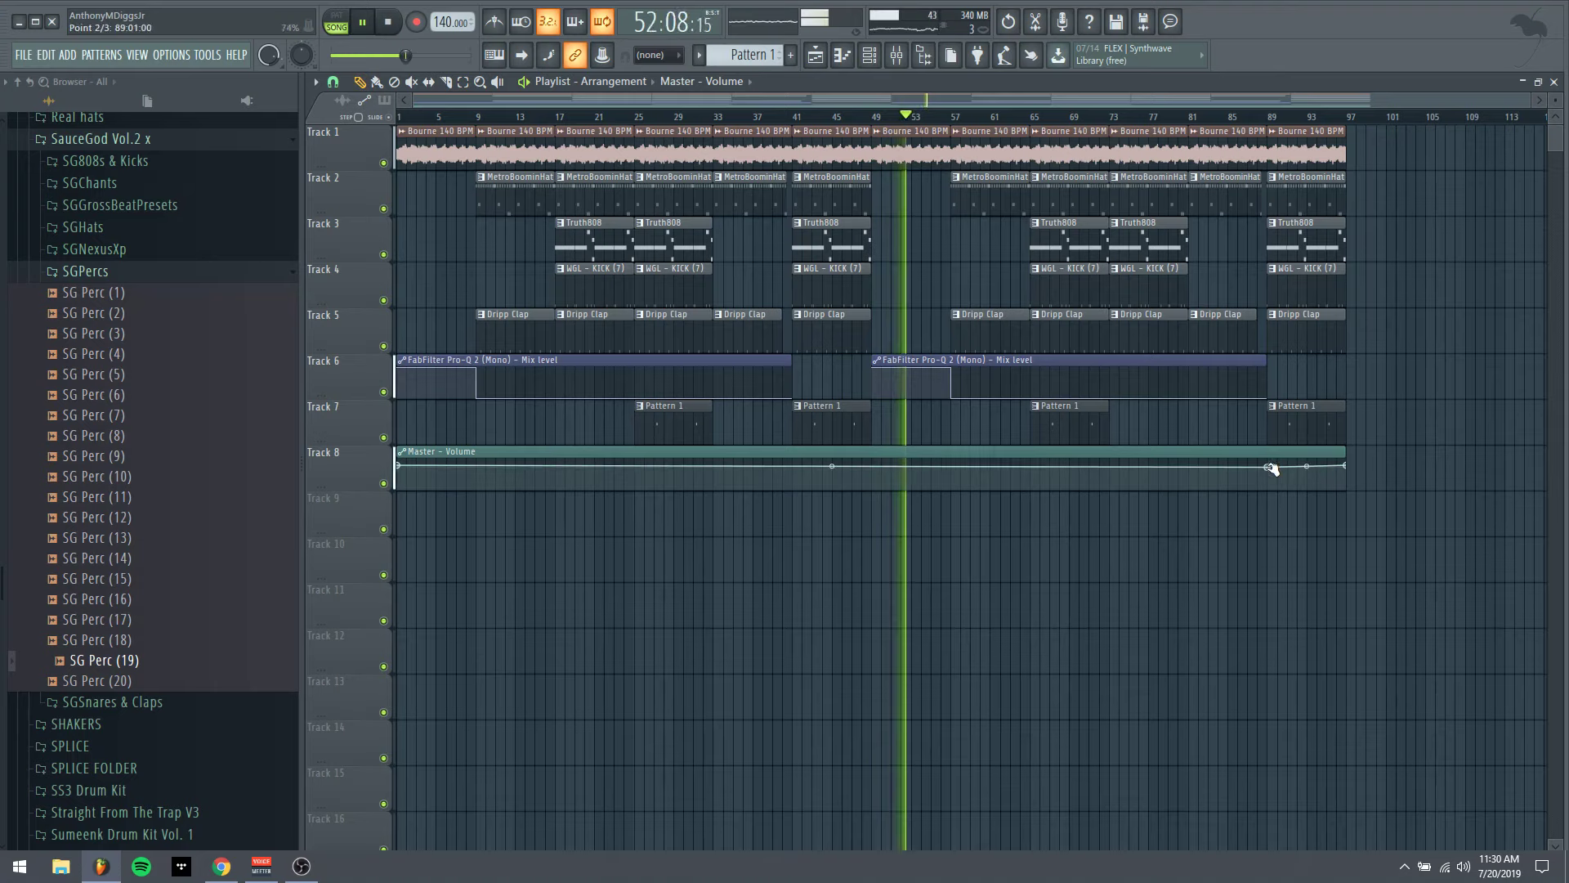
pyautogui.moveTo(1345, 466); pyautogui.dragTo(1319, 492)
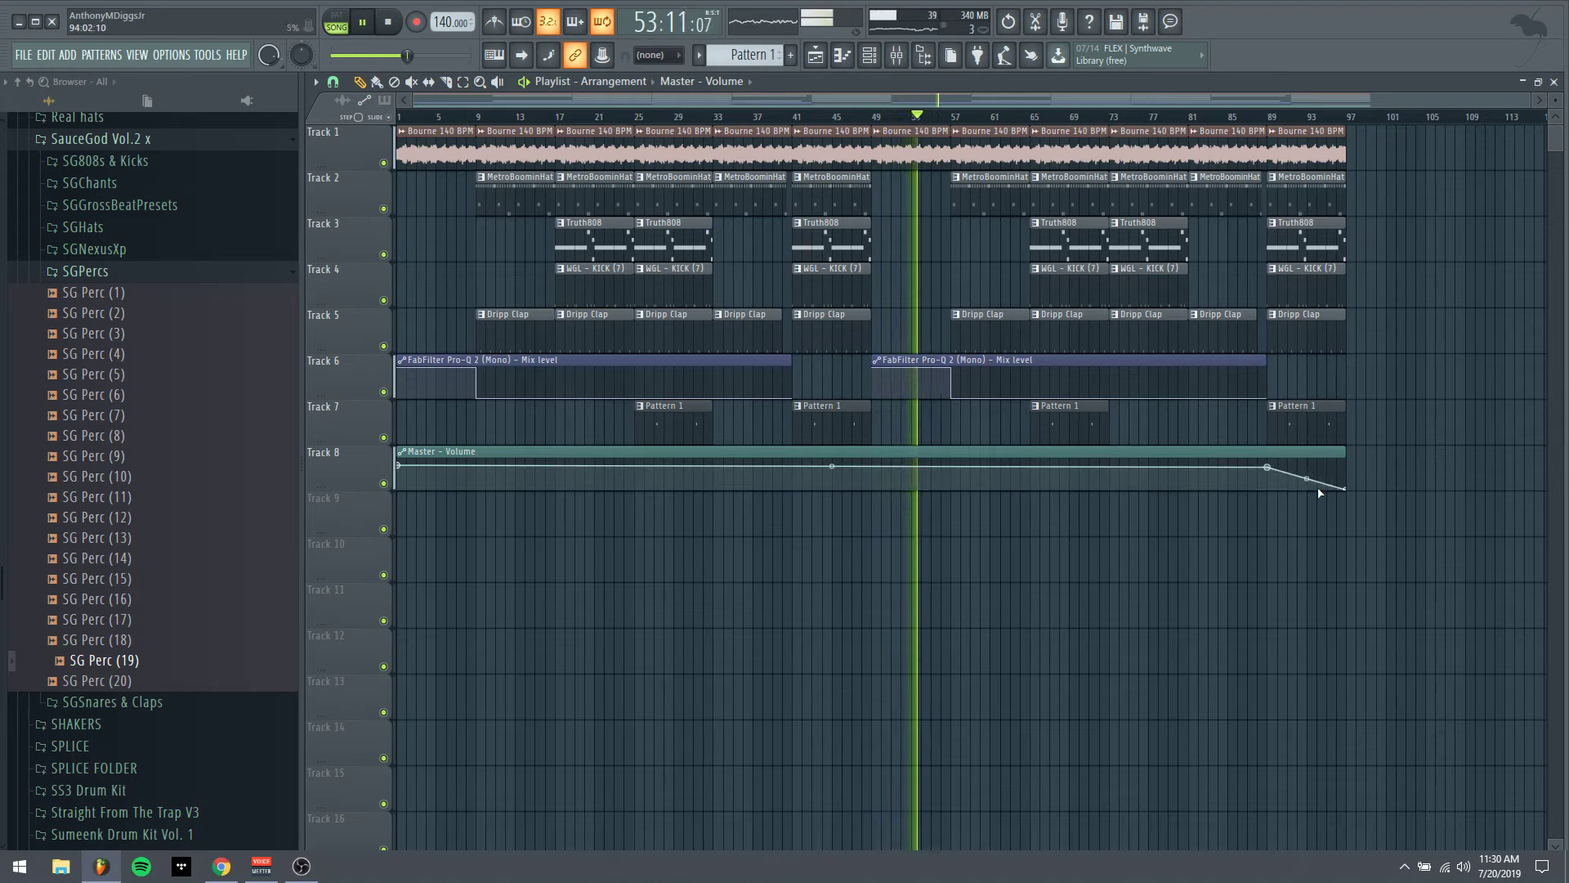
# Paste the copied 80% value onto the bar 89 point of the Master volume automation clip
pyautogui.rightClick(1268, 468)
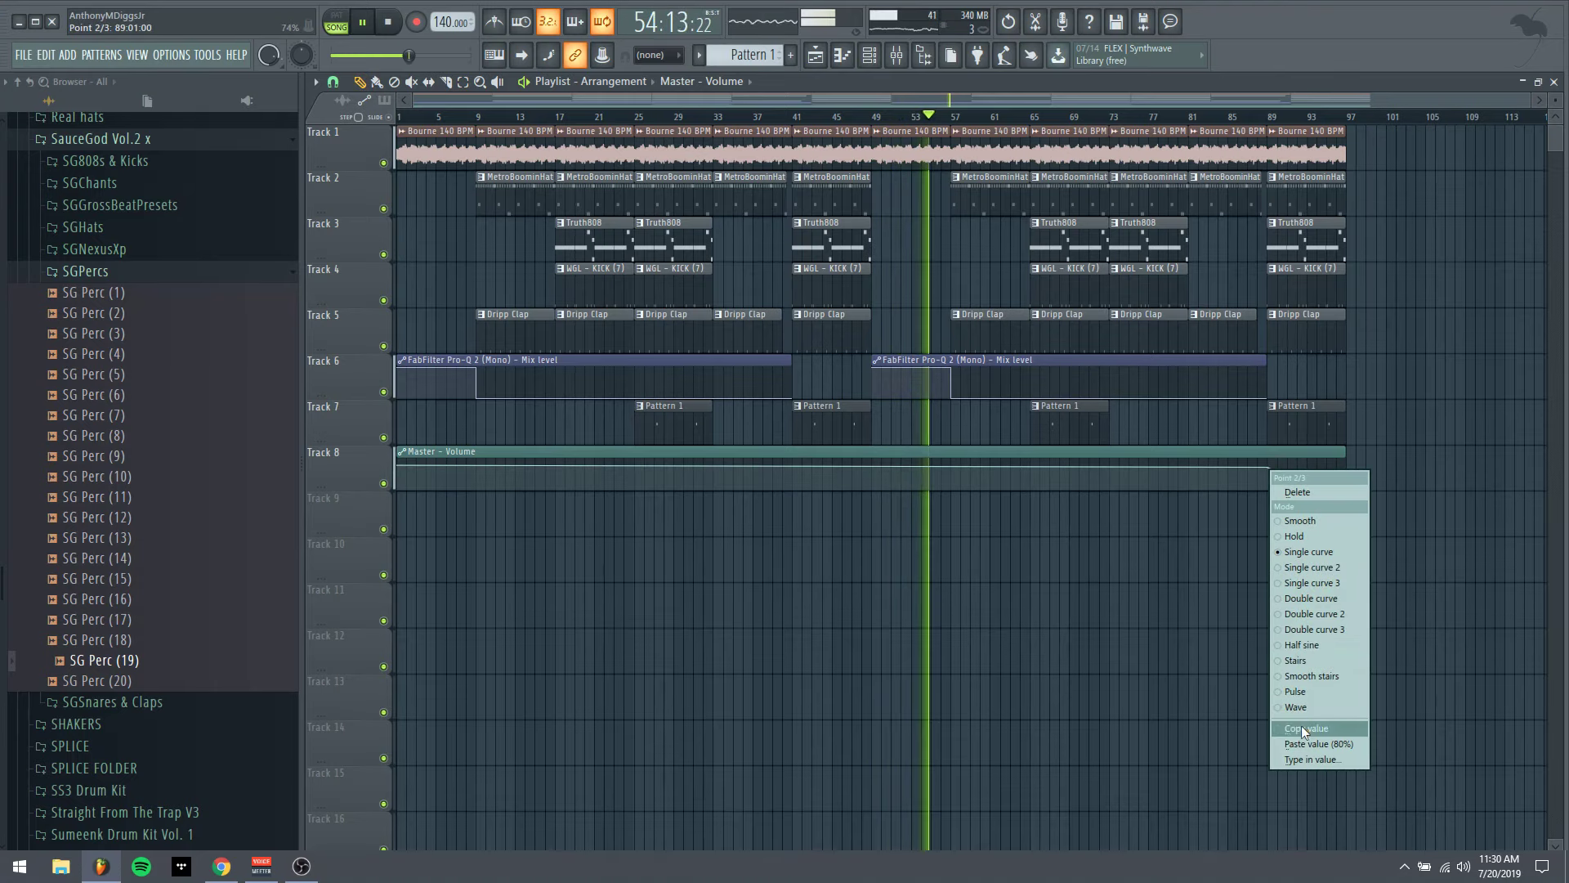
pyautogui.click(1306, 744)
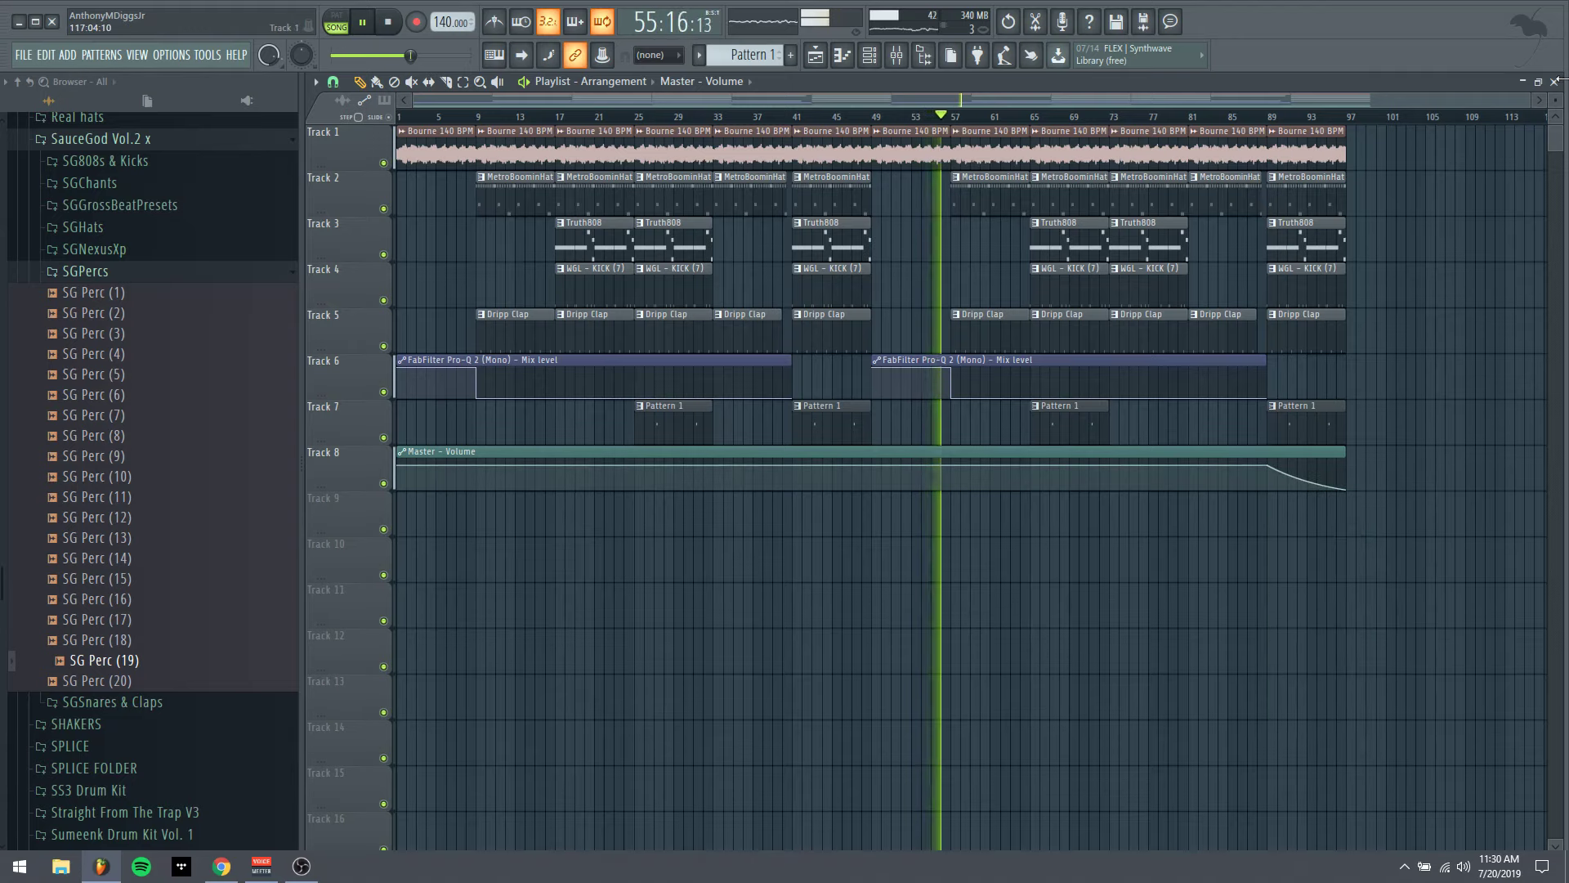
# Find and open the TAGS folder within SOUNDPUSHADRUMS in the All DRUM KITS sample library
pyautogui.click(73, 270)
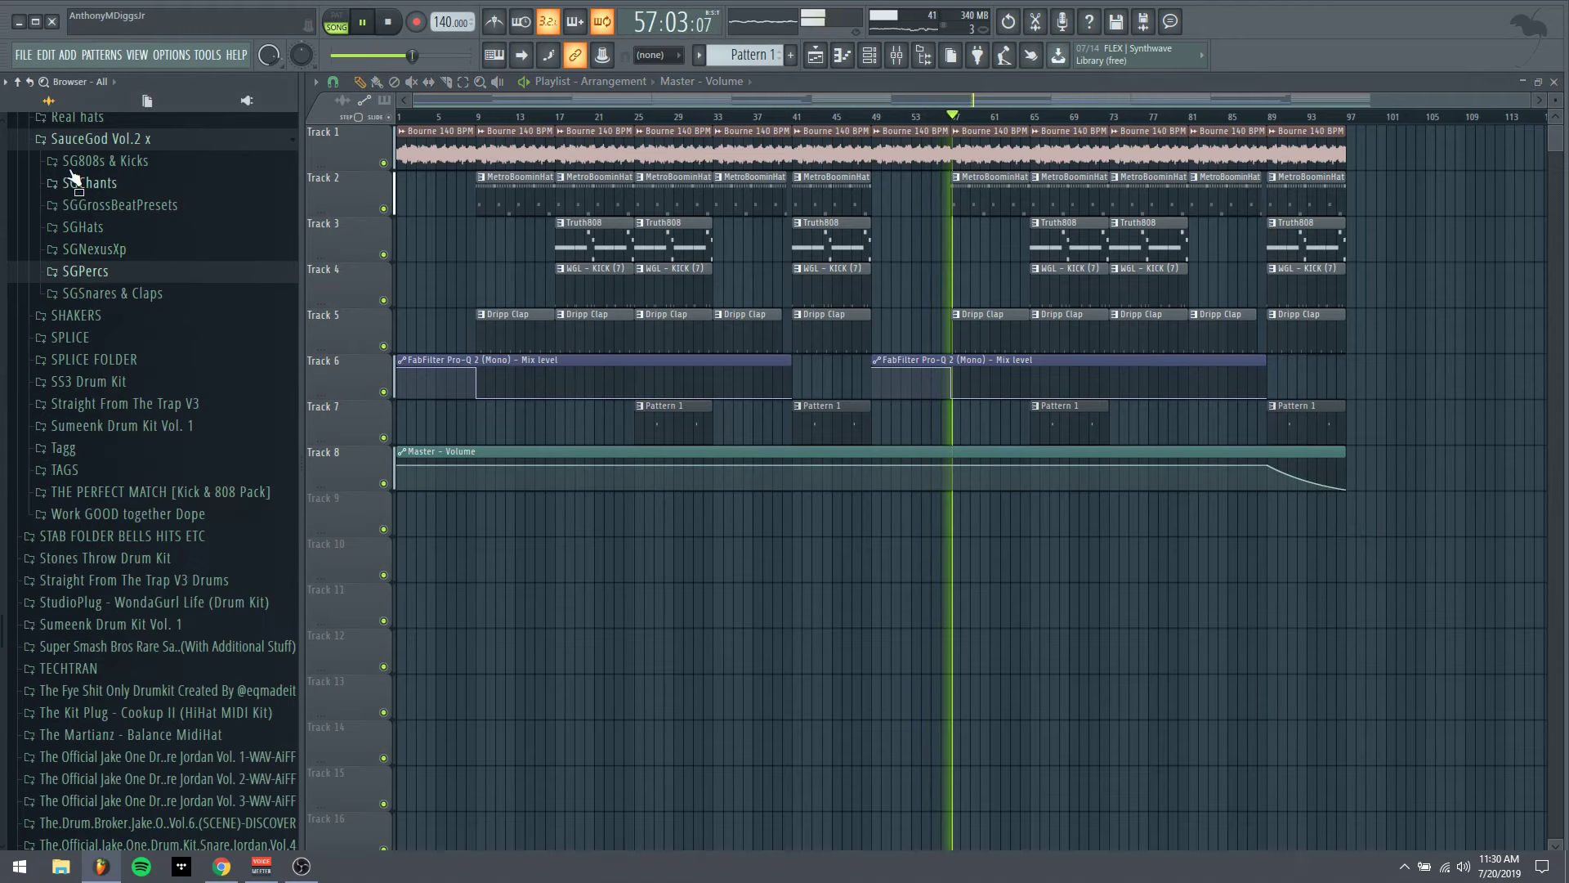
pyautogui.click(10, 83)
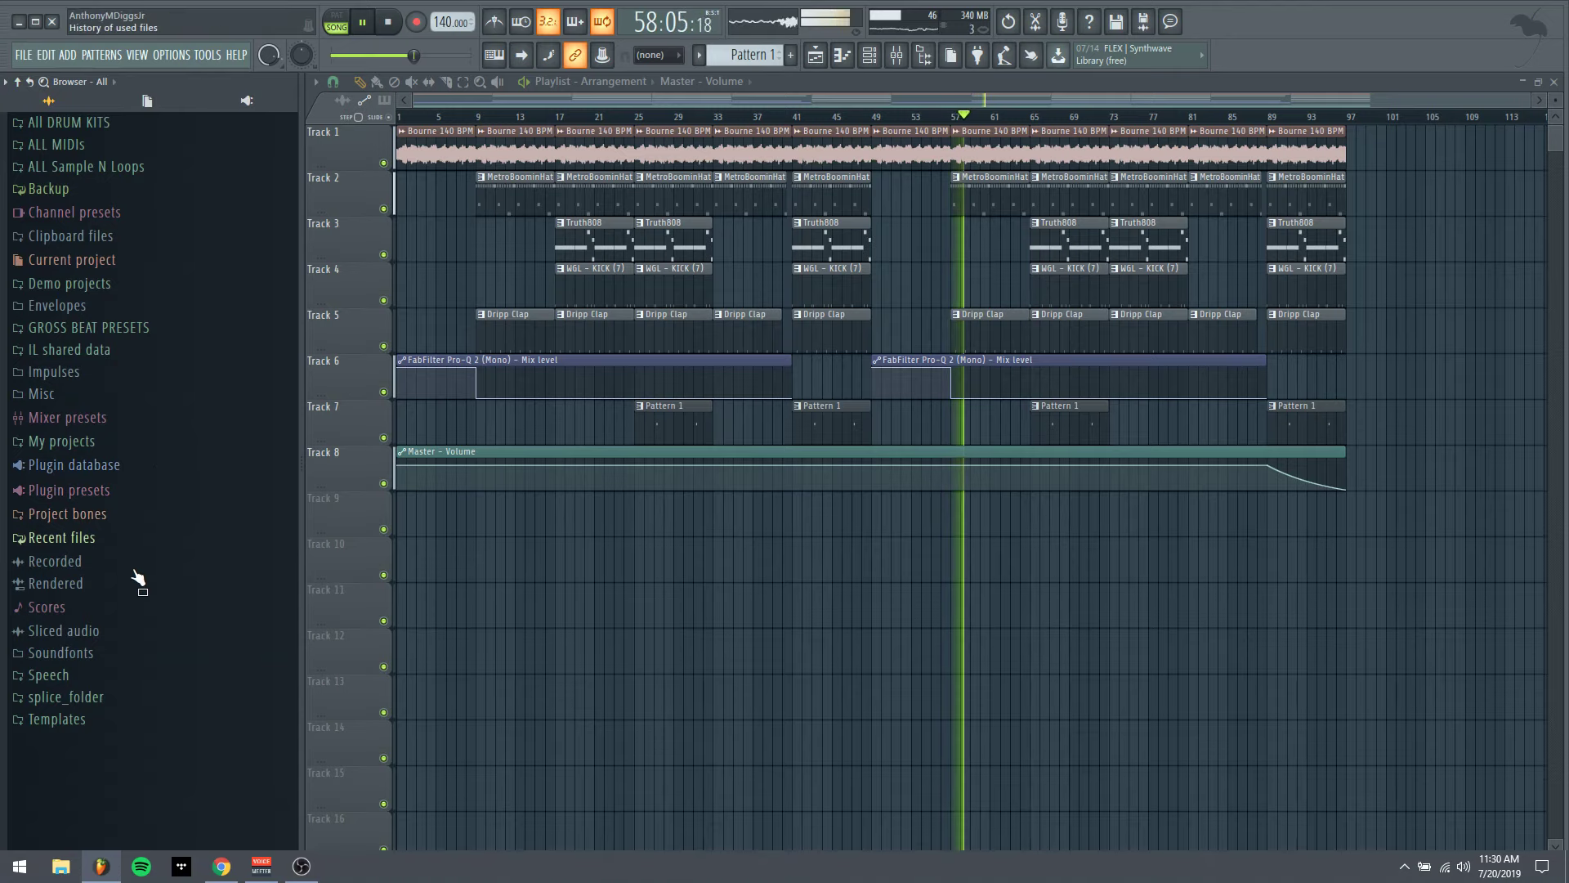
pyautogui.click(83, 128)
pyautogui.scroll(-20, 114, 588)
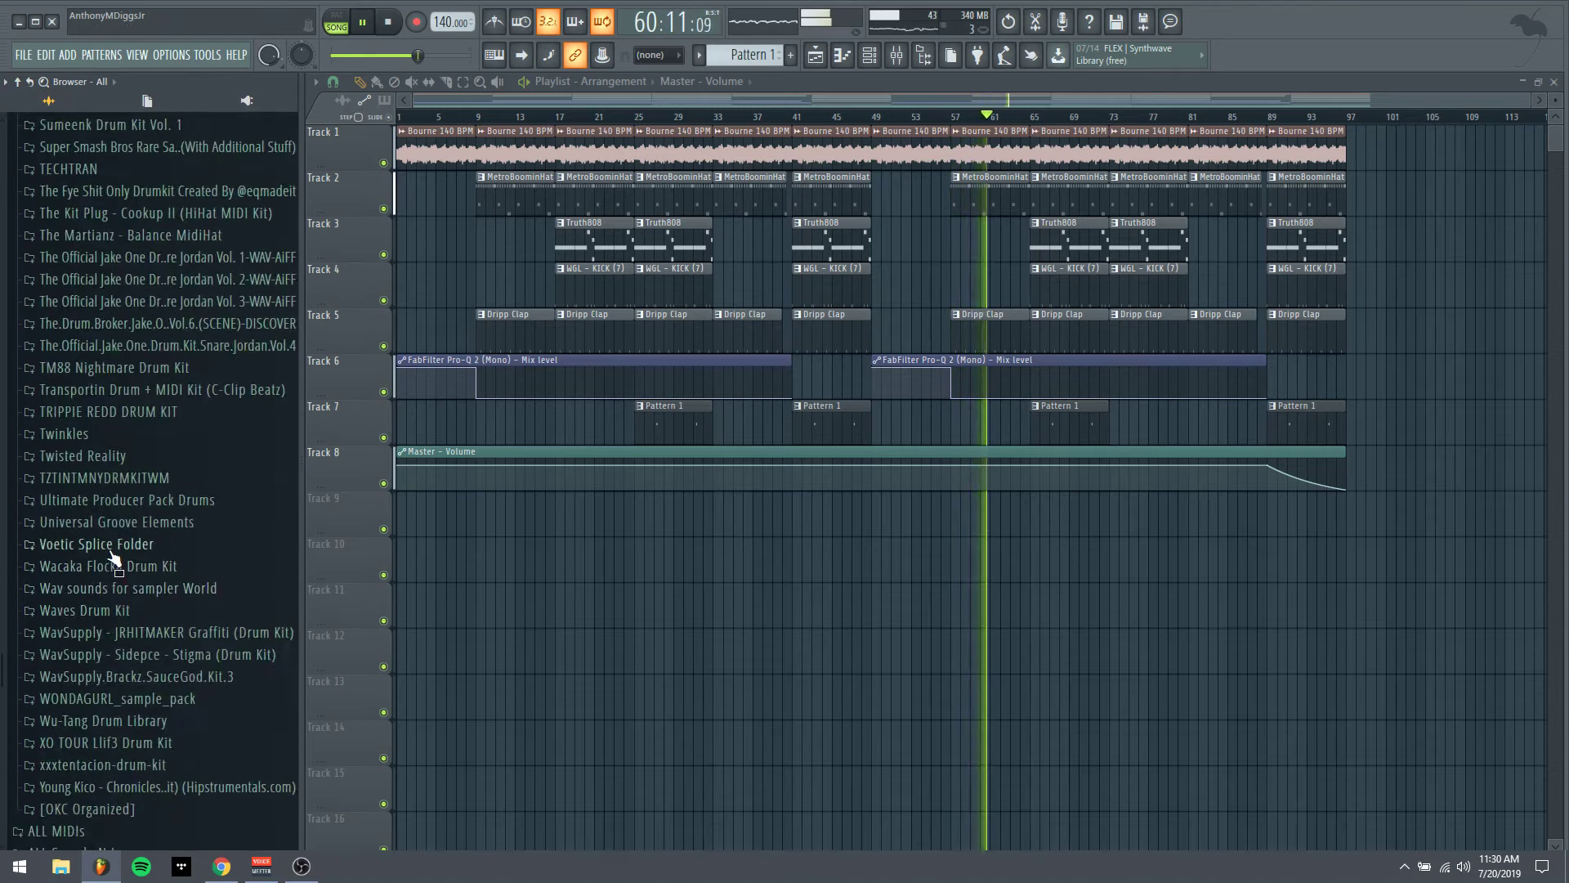
pyautogui.scroll(-7, 122, 577)
pyautogui.scroll(17, 123, 622)
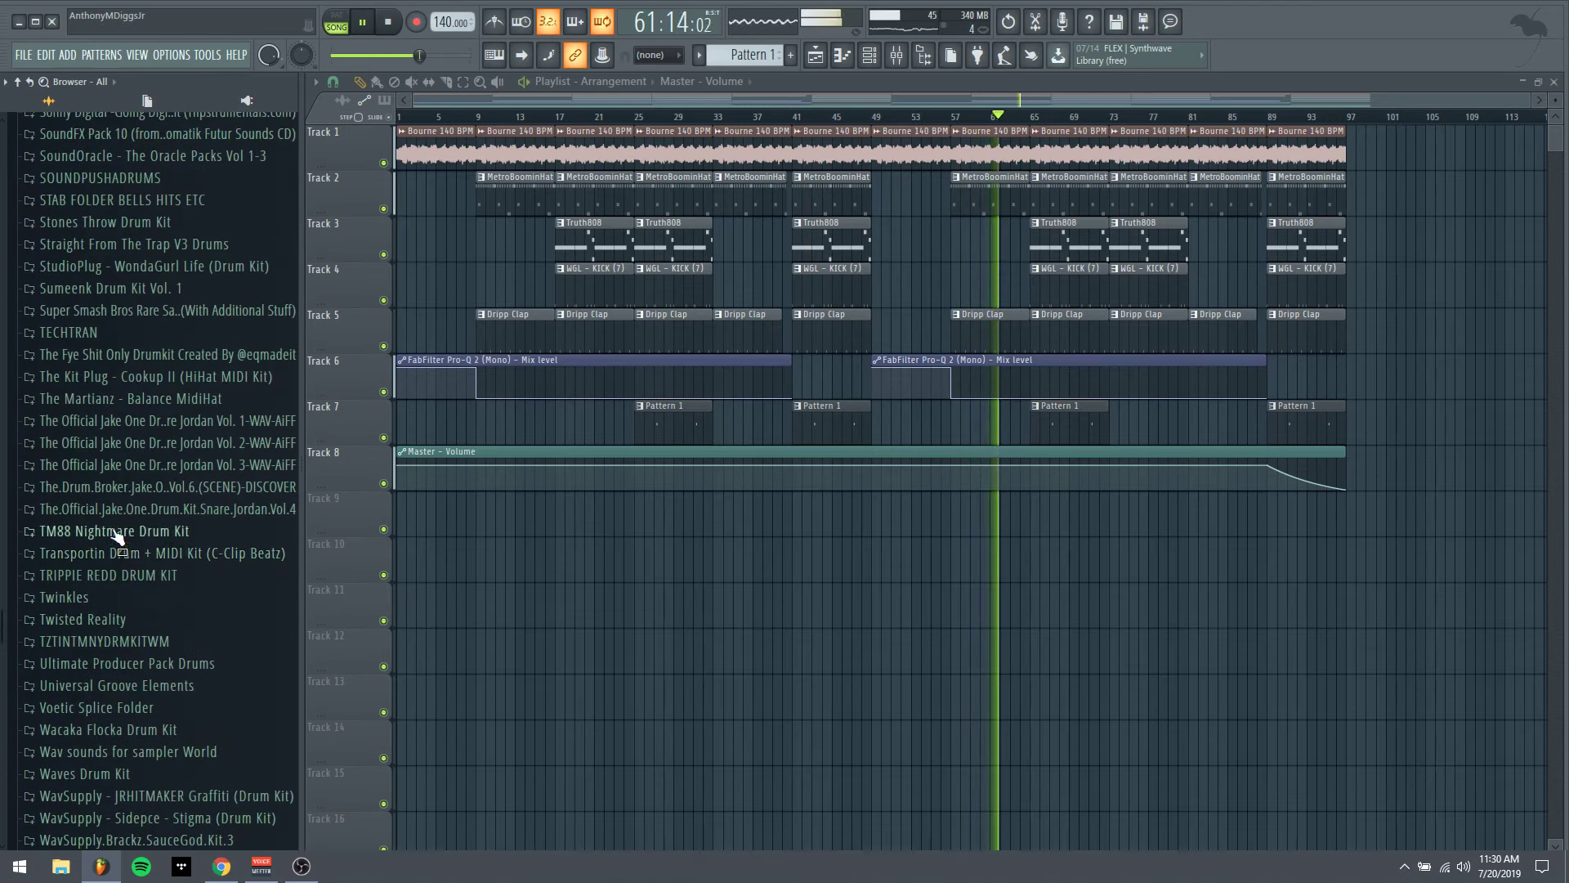
pyautogui.scroll(-3, 123, 621)
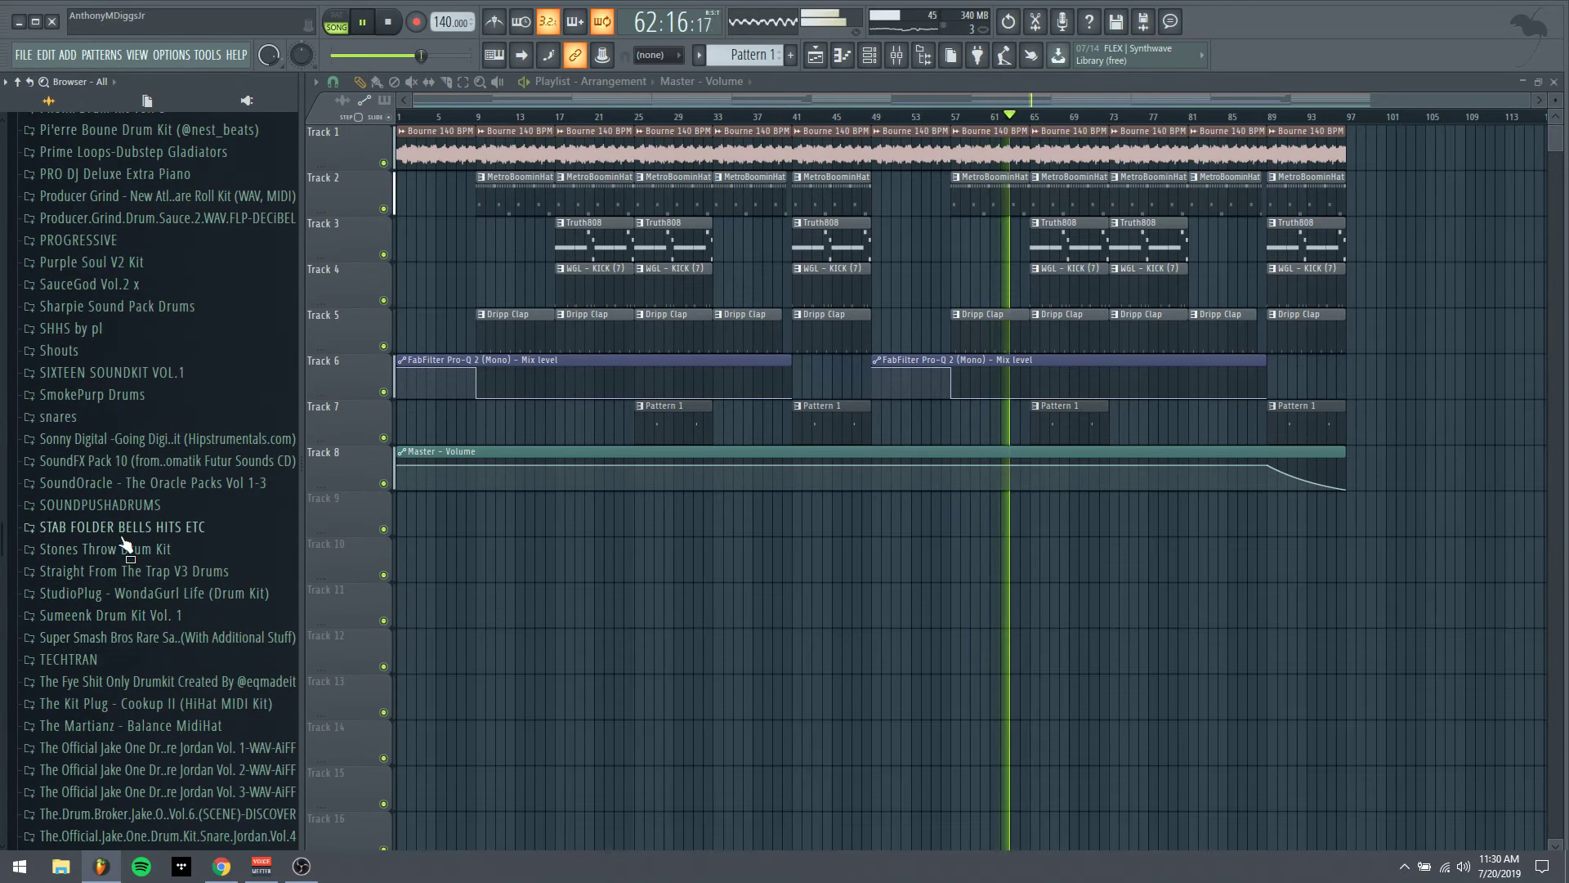
pyautogui.click(128, 499)
pyautogui.scroll(-3, 114, 695)
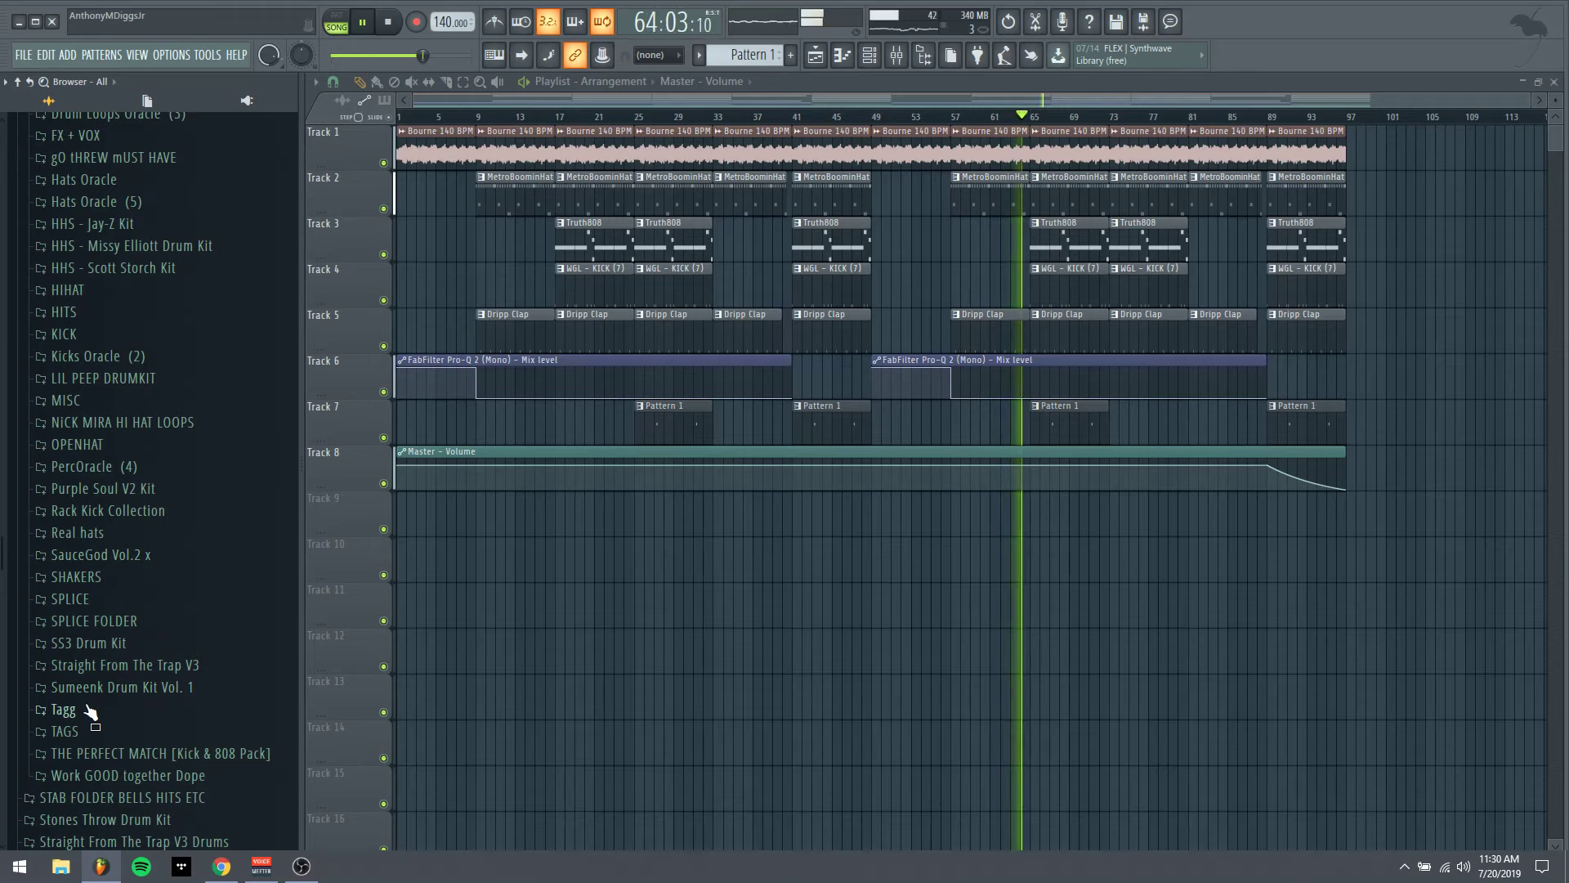
pyautogui.click(87, 708)
pyautogui.click(118, 615)
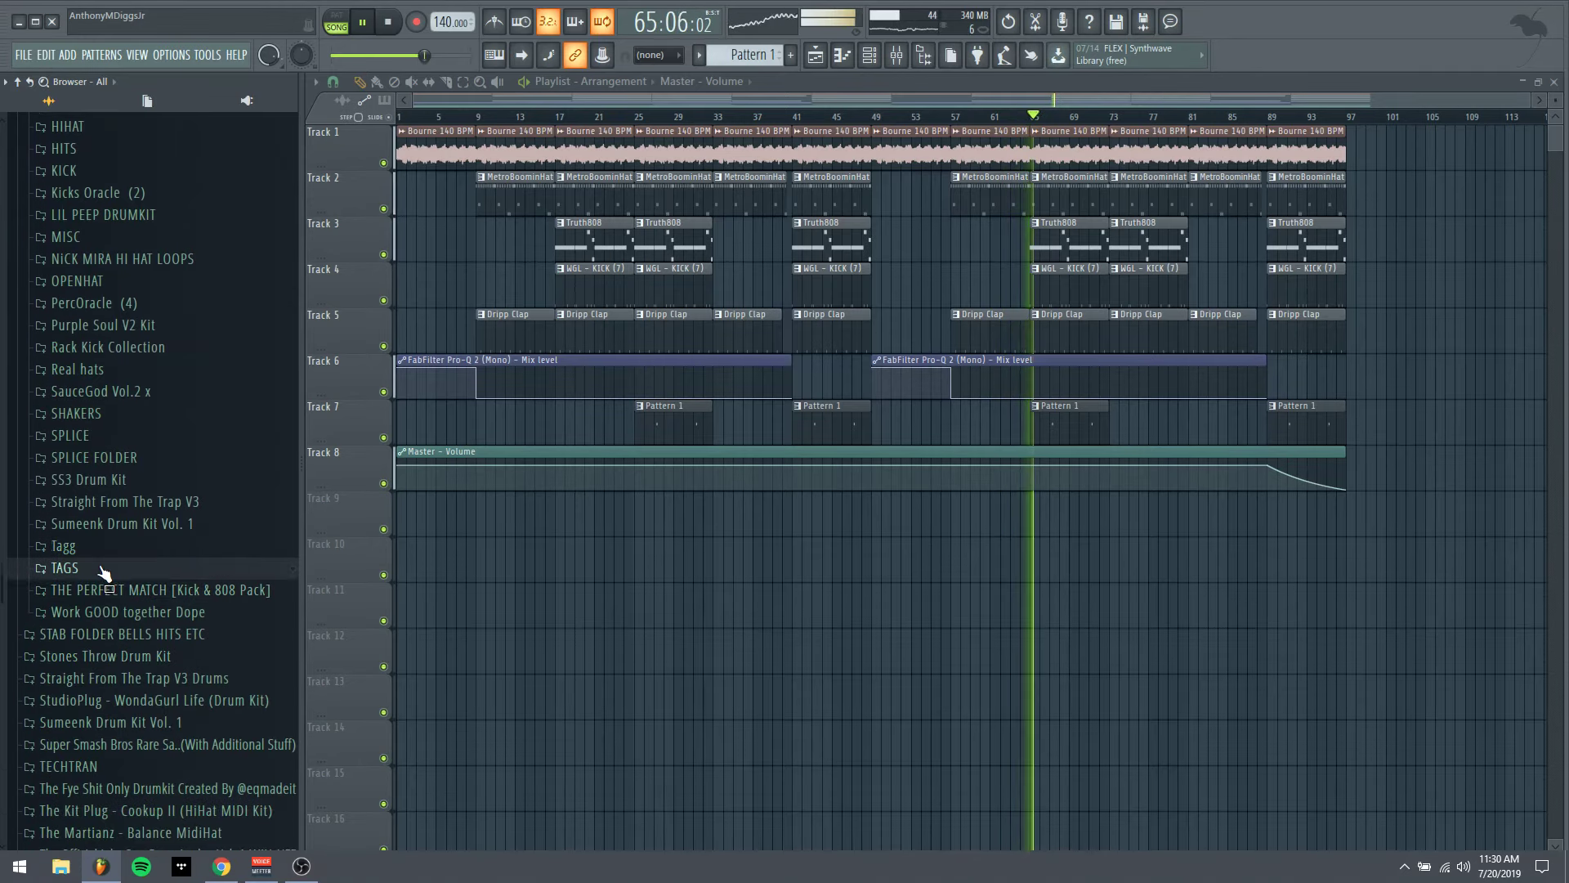
# Place the SoundPusha 20 (Dry) 2019 sample on Track 10 and move it to 1:16, just before bar 2
pyautogui.moveTo(119, 591); pyautogui.dragTo(527, 564)
pyautogui.click(391, 23)
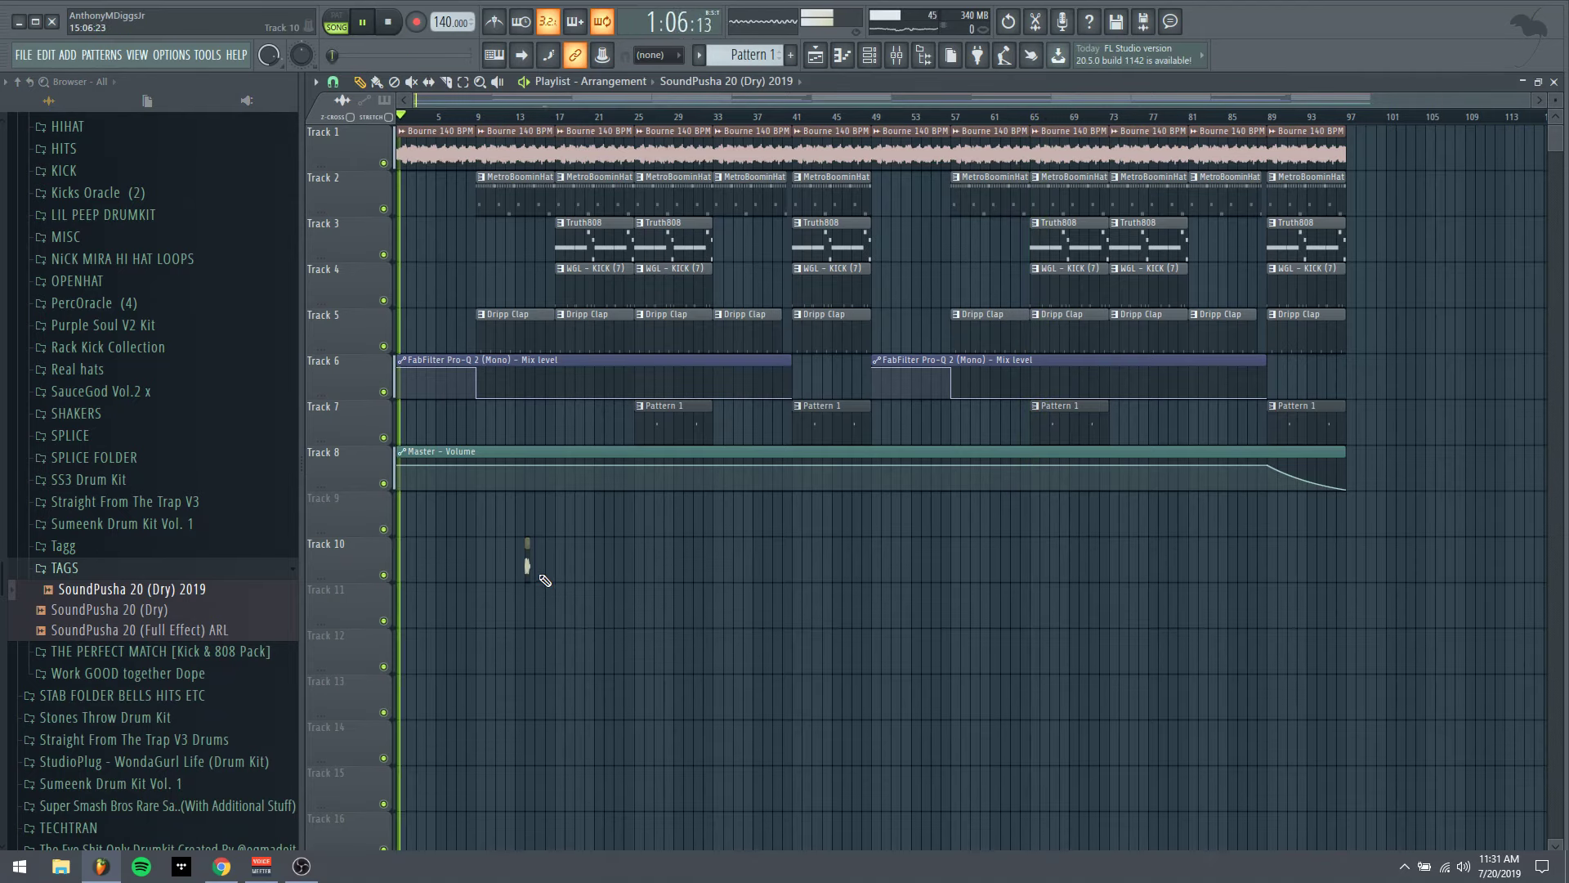
pyautogui.scroll(4, 750, 112)
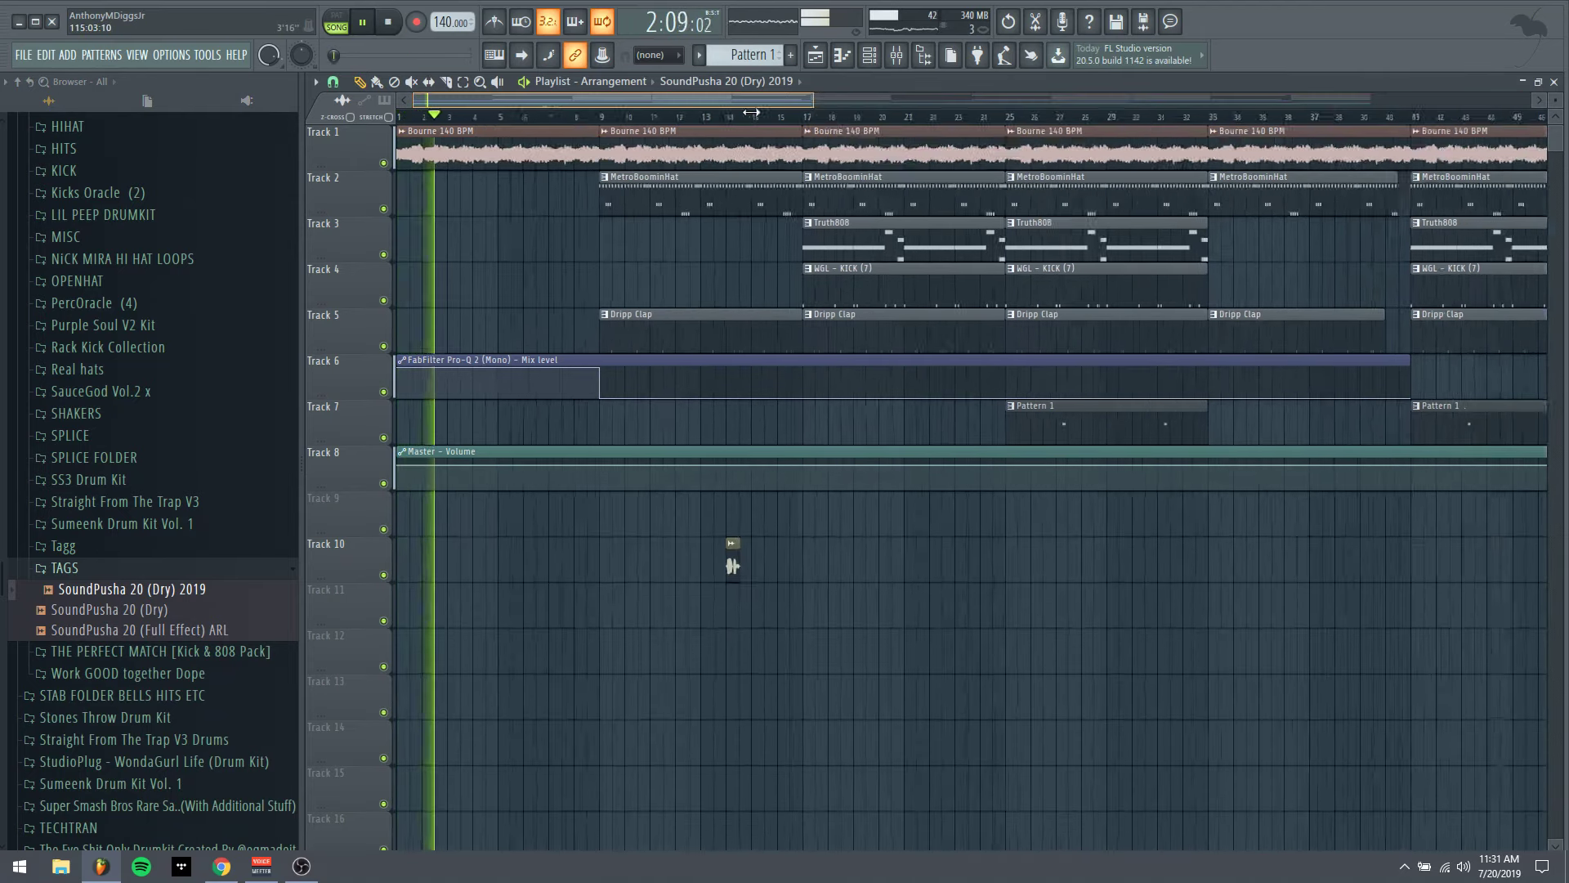
pyautogui.scroll(3, 750, 112)
pyautogui.moveTo(1006, 554); pyautogui.dragTo(691, 548)
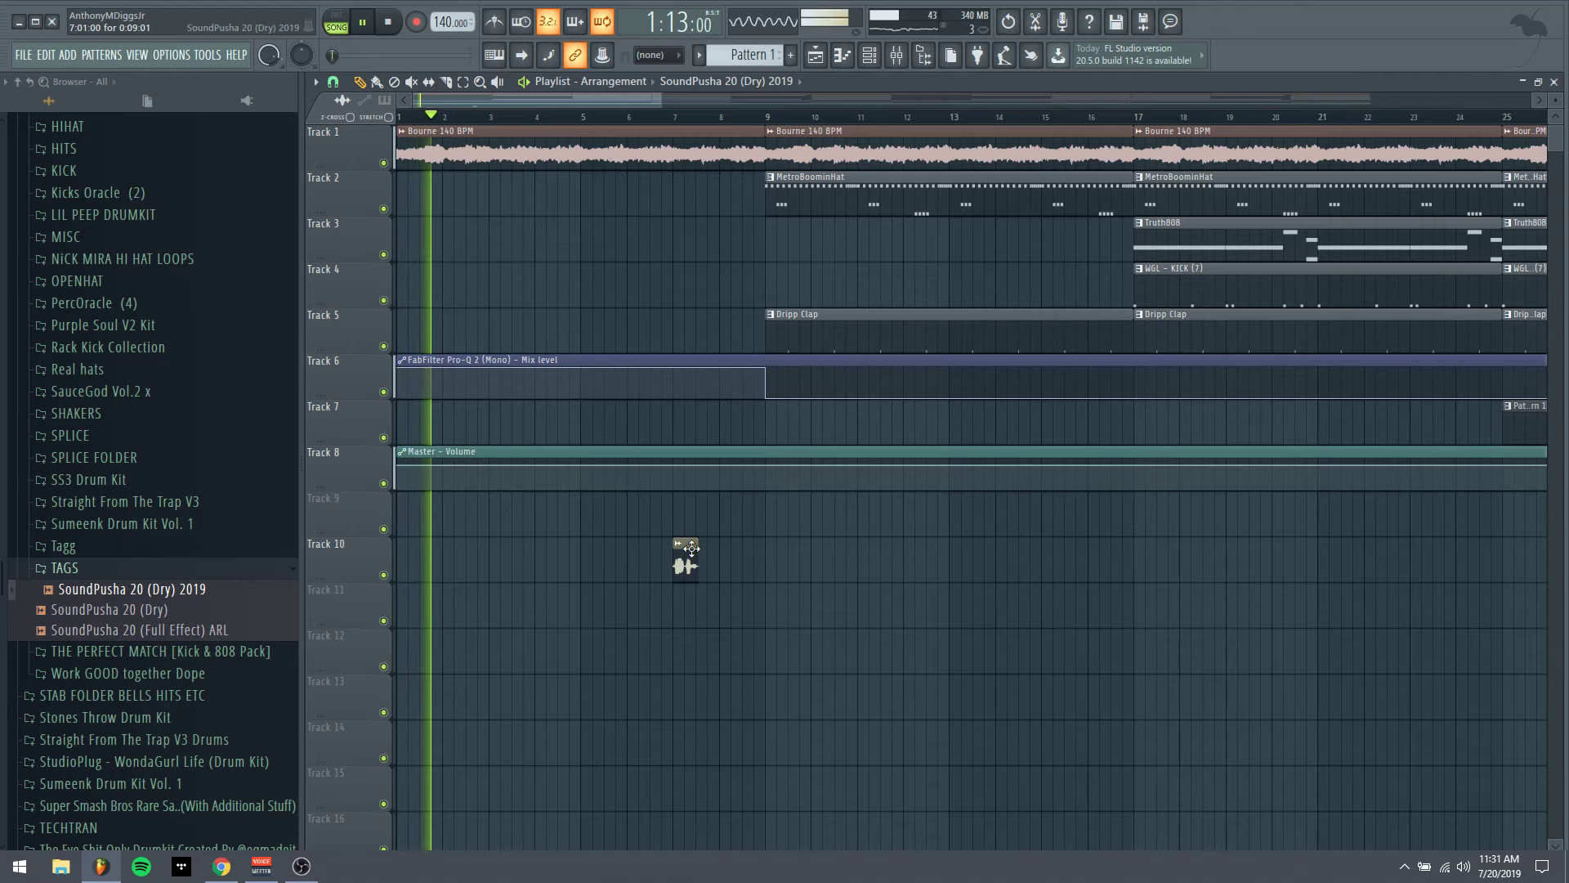
pyautogui.scroll(4, 558, 133)
pyautogui.press('space')
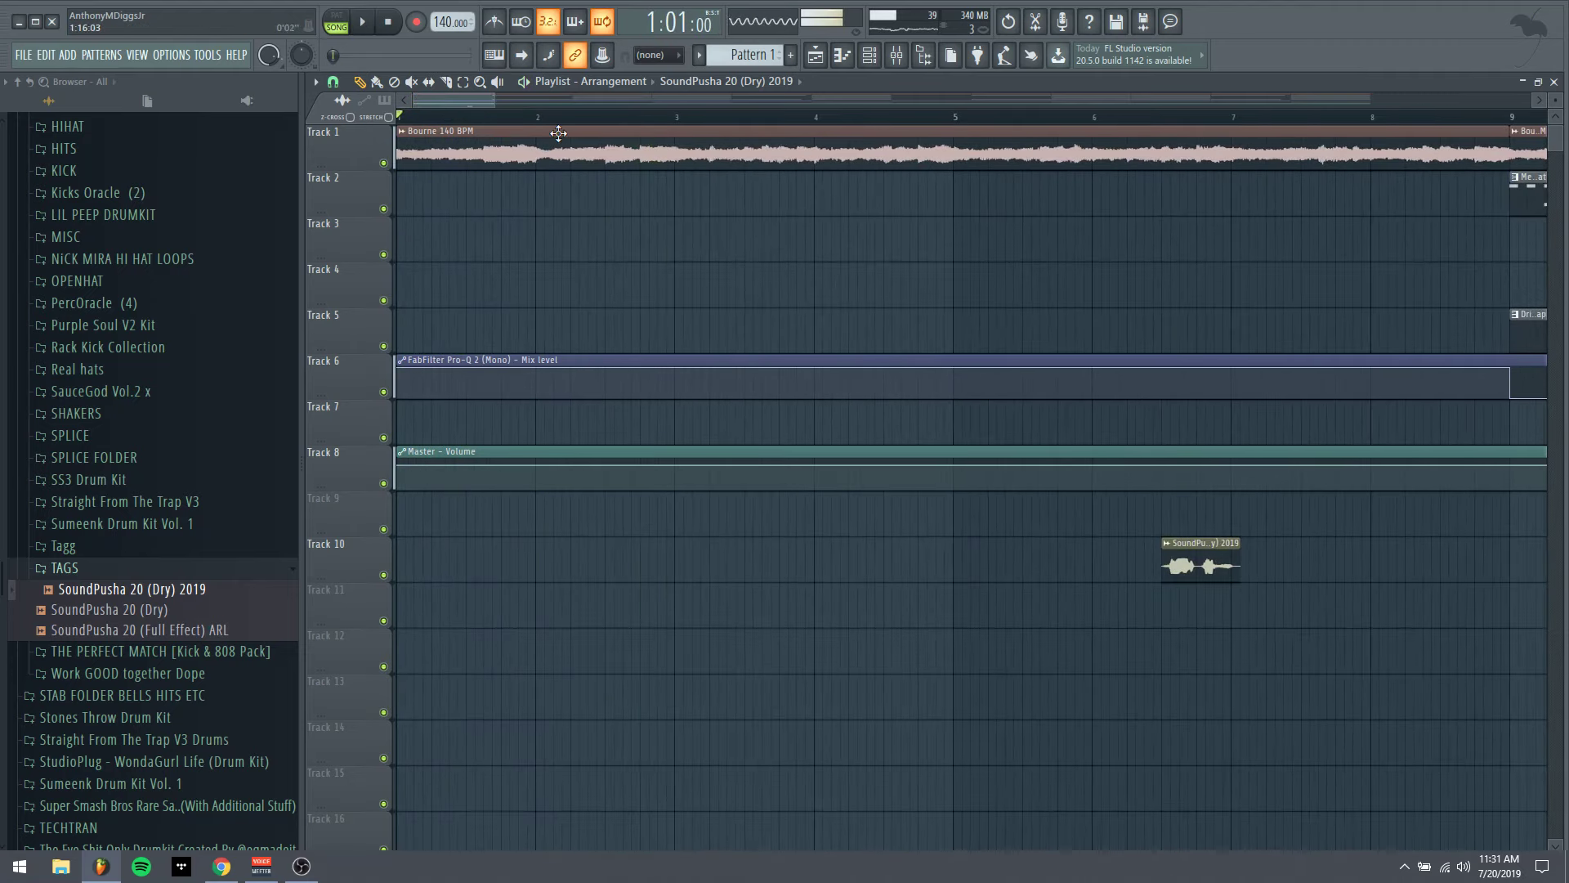
pyautogui.press('space')
pyautogui.moveTo(1182, 542); pyautogui.dragTo(549, 533)
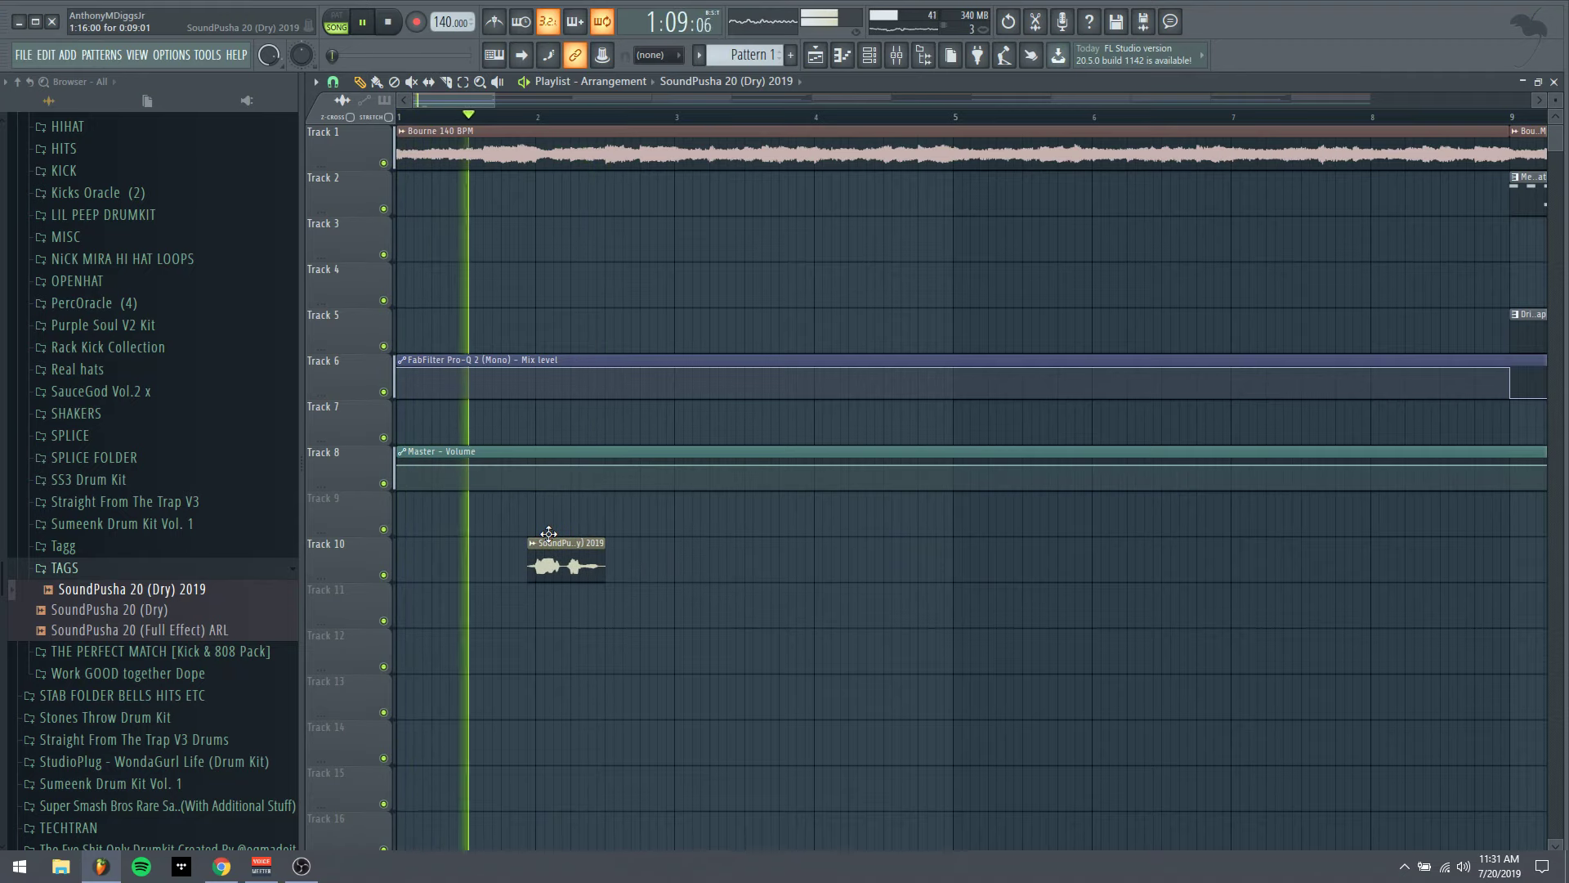
# Route the SoundPusha tag to mixer track 9 and lower that track to about -20.8 dB
pyautogui.doubleClick(550, 556)
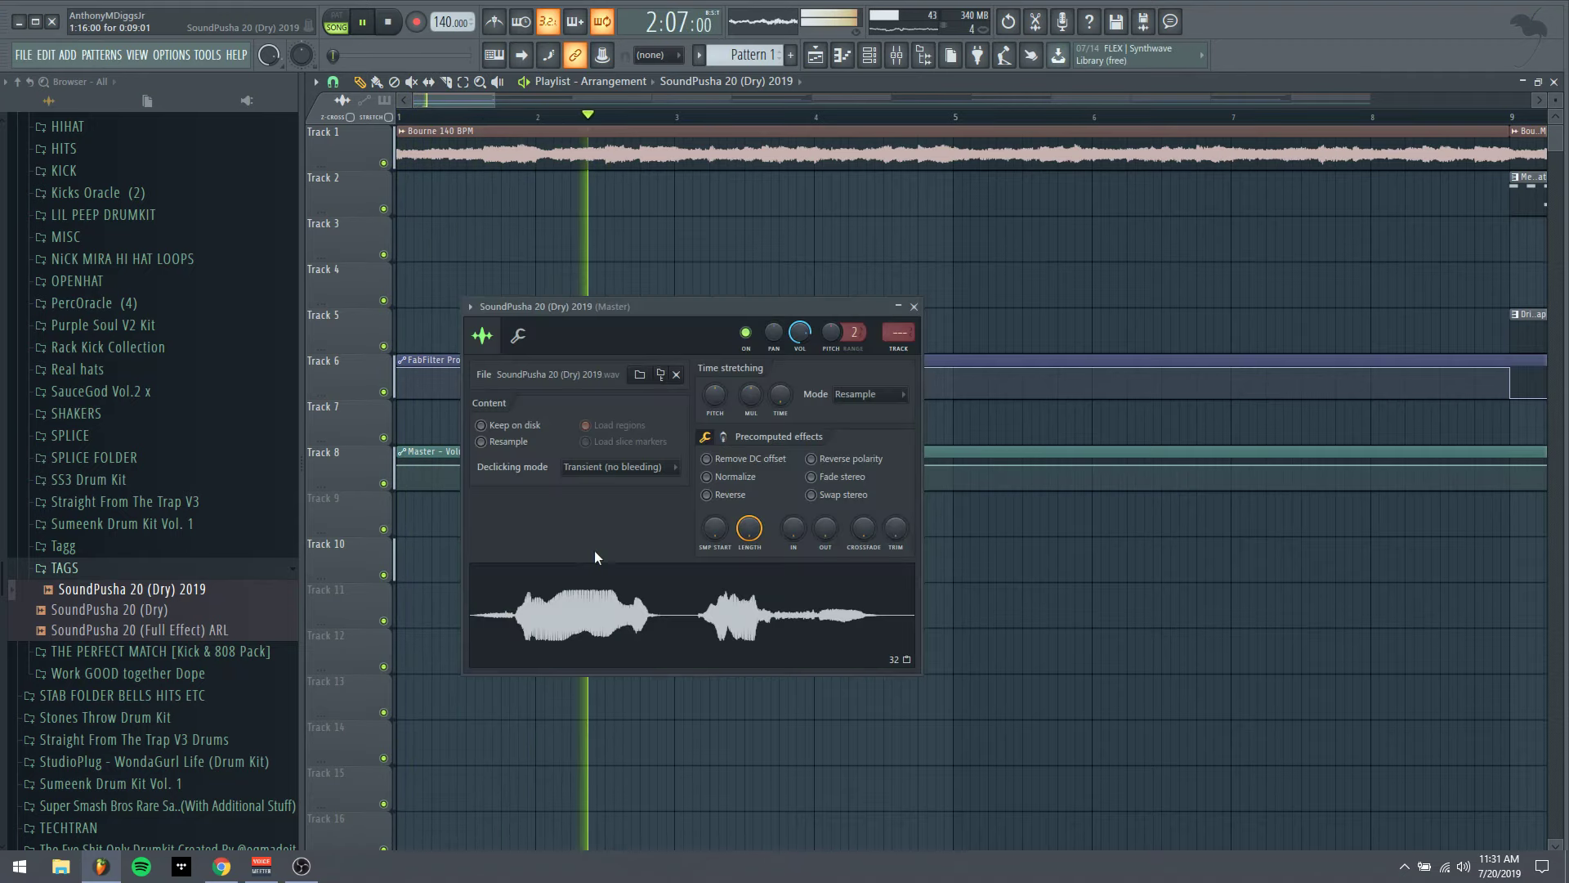
pyautogui.click(908, 350)
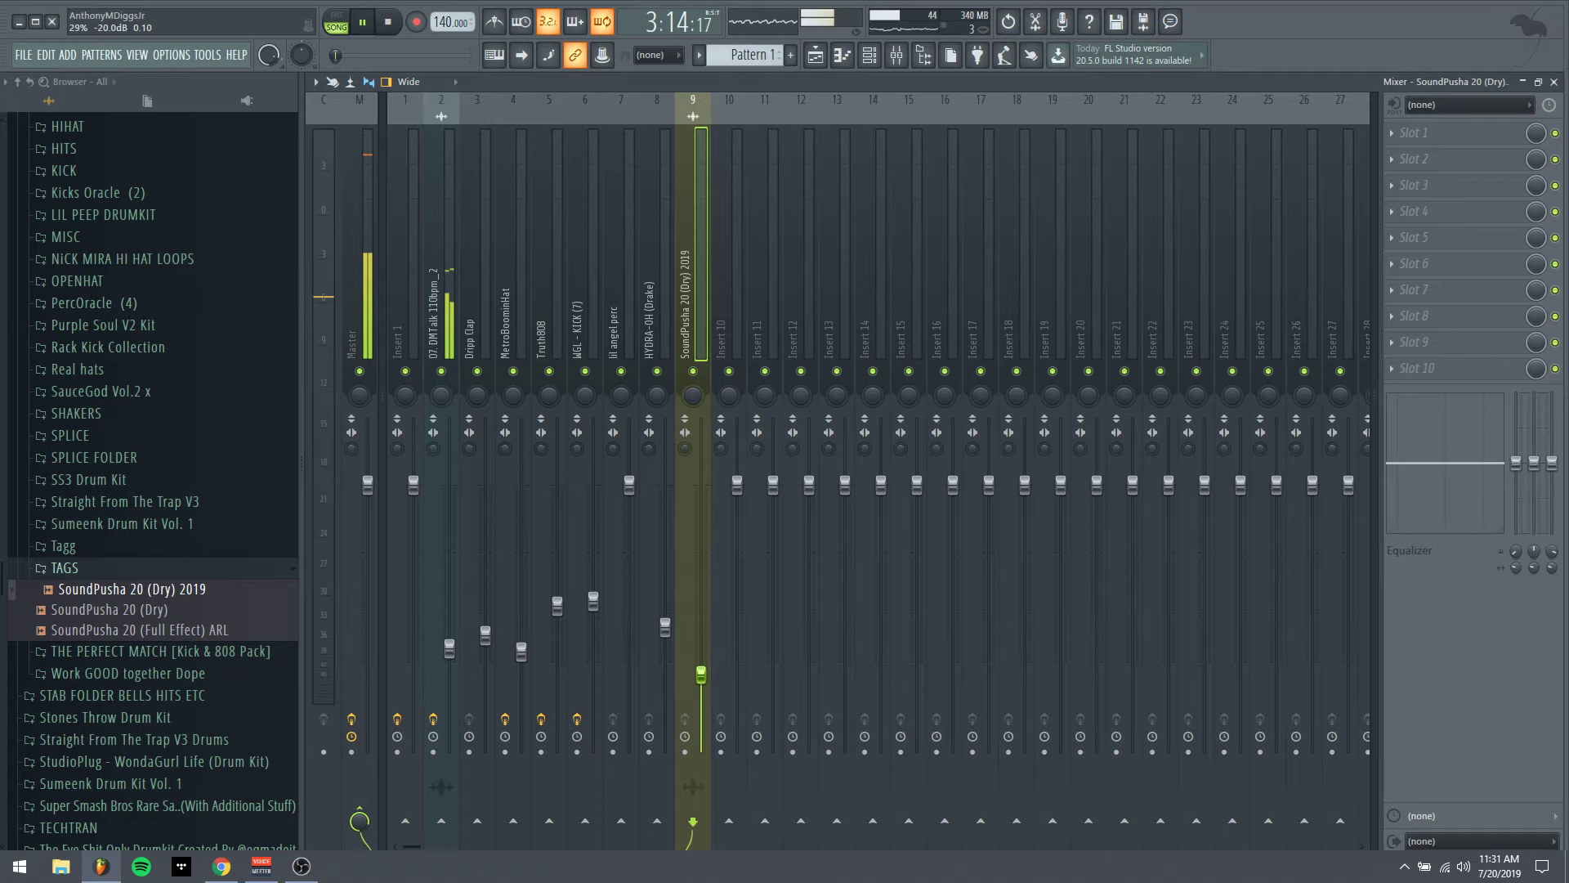
# Add H-Delay Mono from WaveShell-VST 9.3_x64 to the tag track's first effect slot with its mix at about 31%
pyautogui.click(1397, 134)
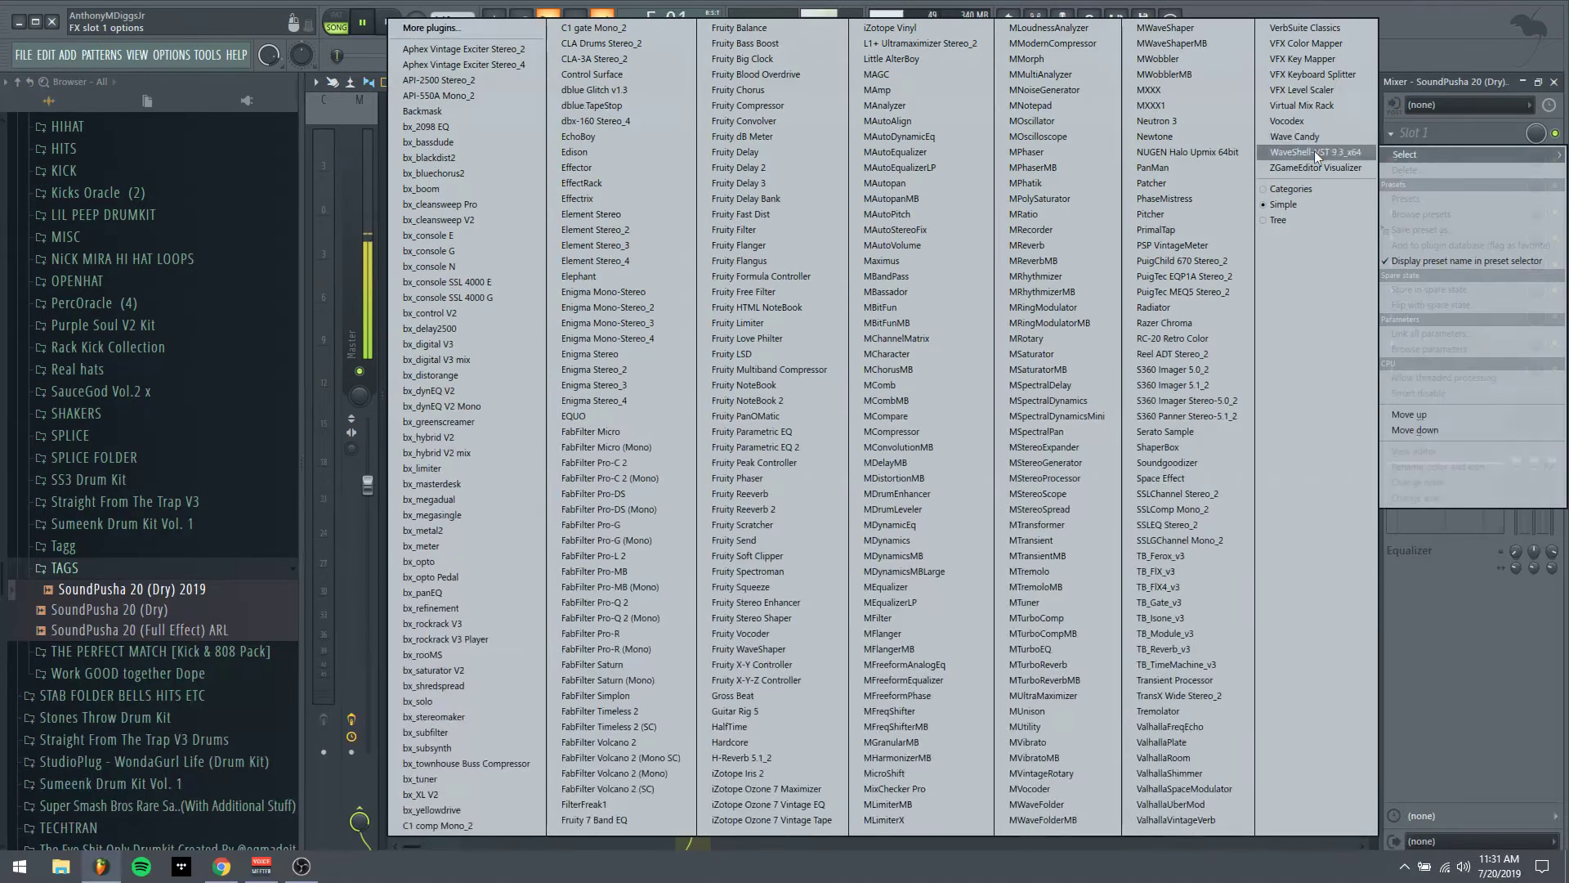
pyautogui.click(1315, 154)
pyautogui.click(624, 336)
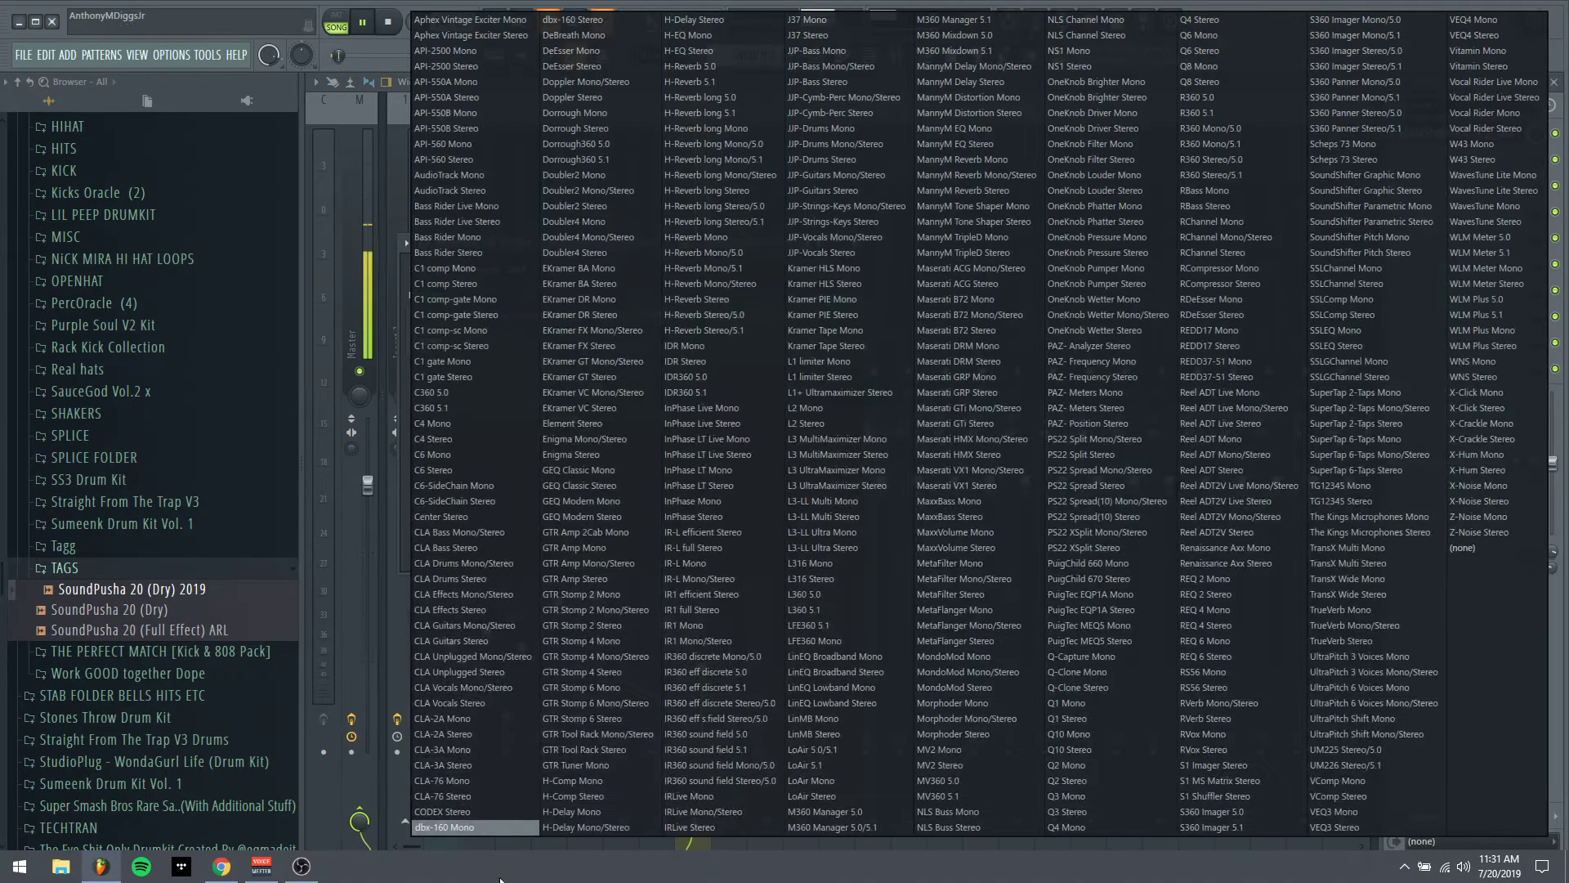
pyautogui.click(557, 813)
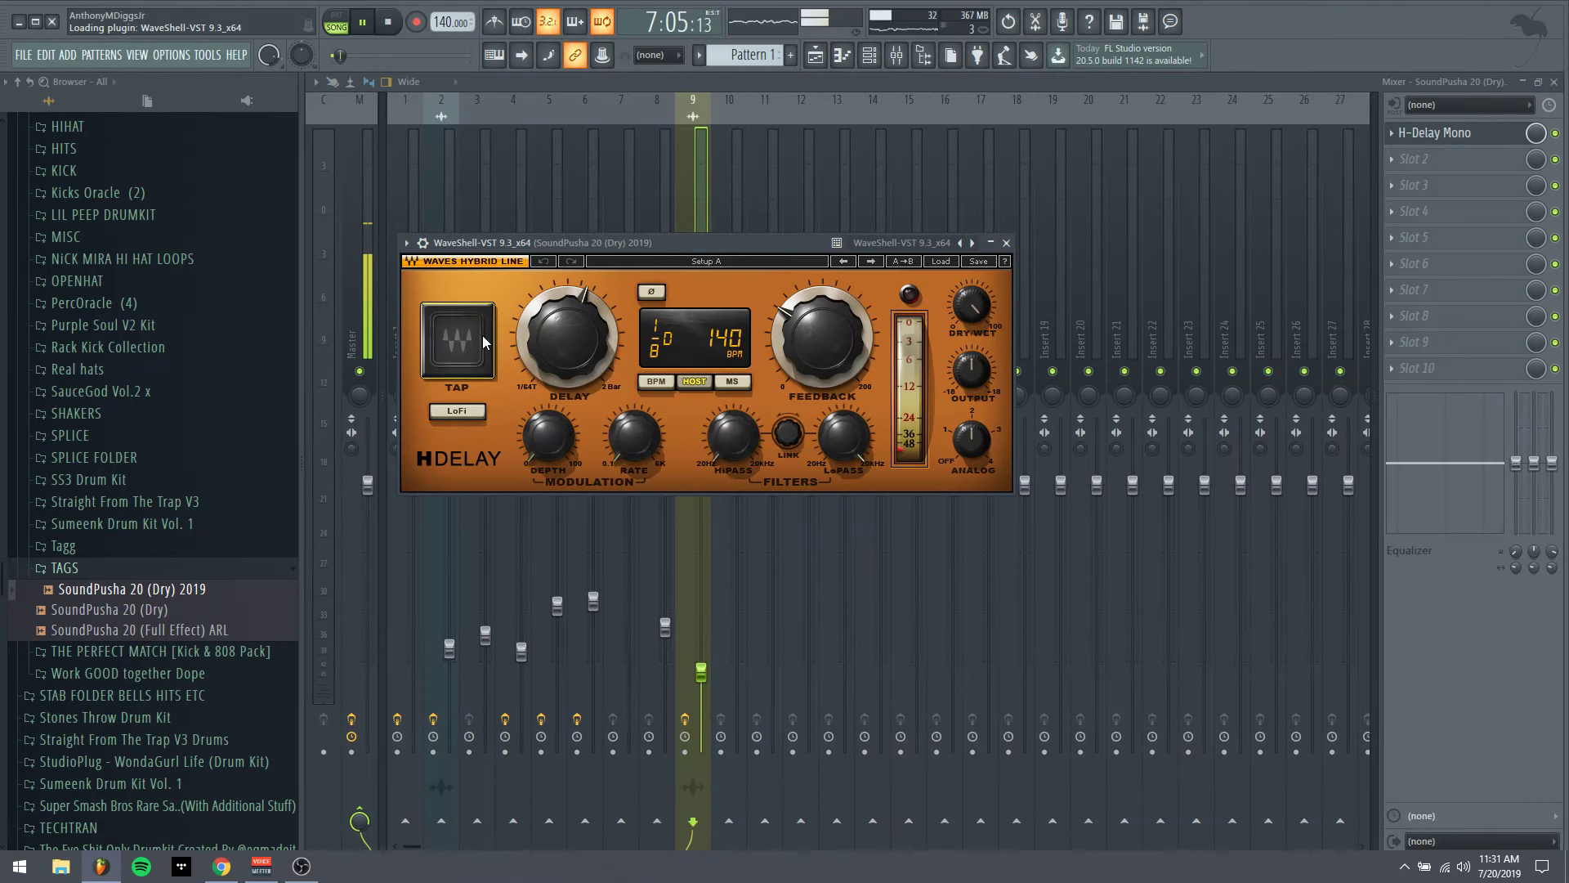
pyautogui.click(1006, 243)
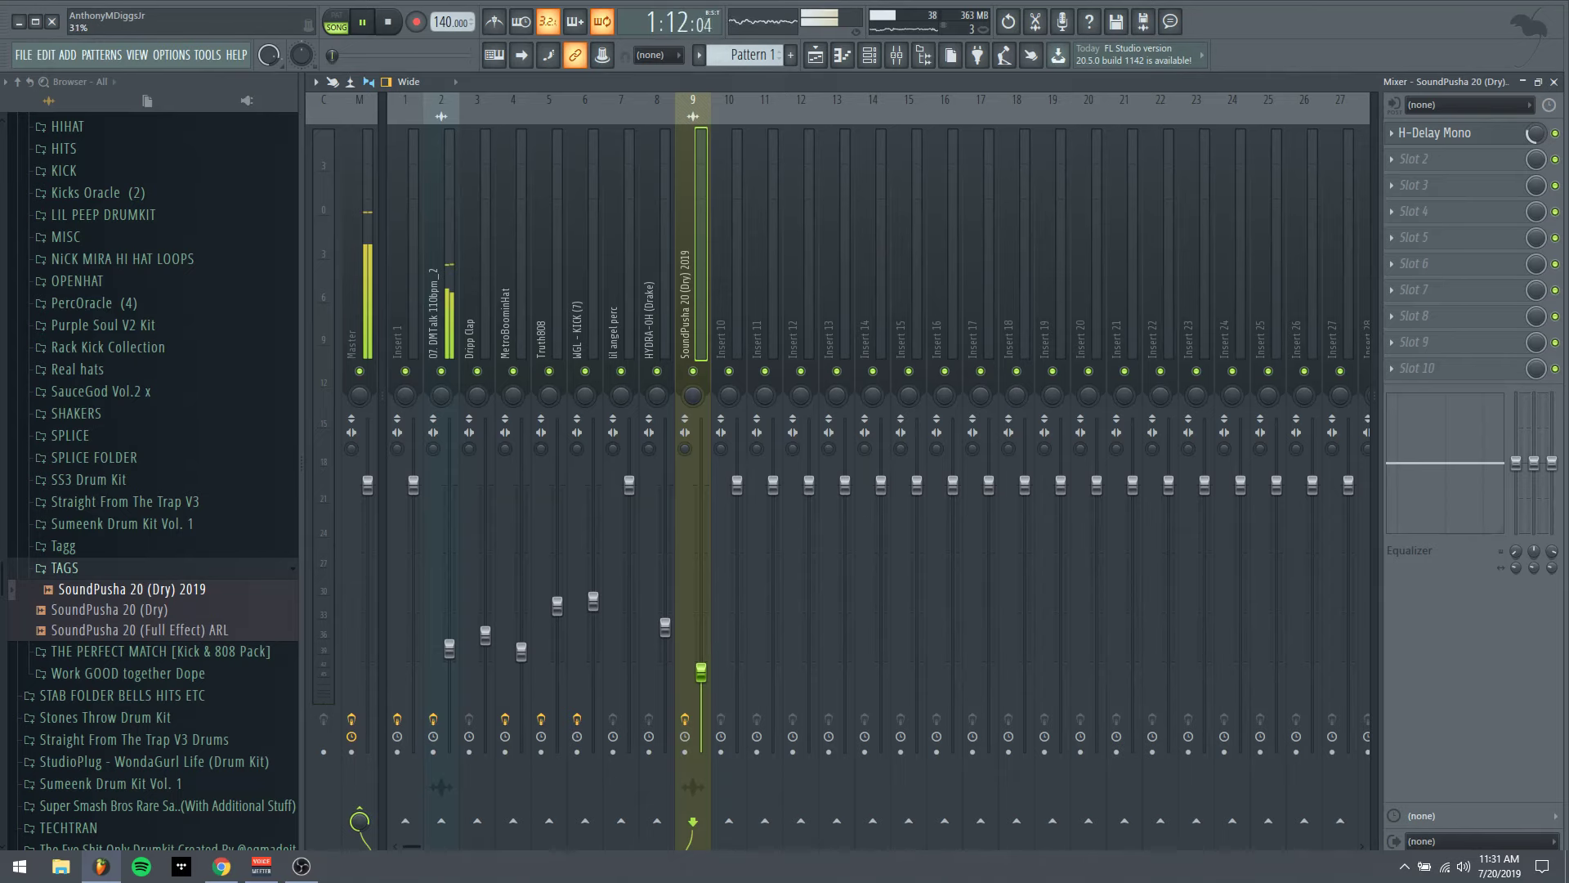
# Set the H-Delay time to 1/2 while playing the tag from the start of the song
pyautogui.click(1511, 143)
pyautogui.press('space')
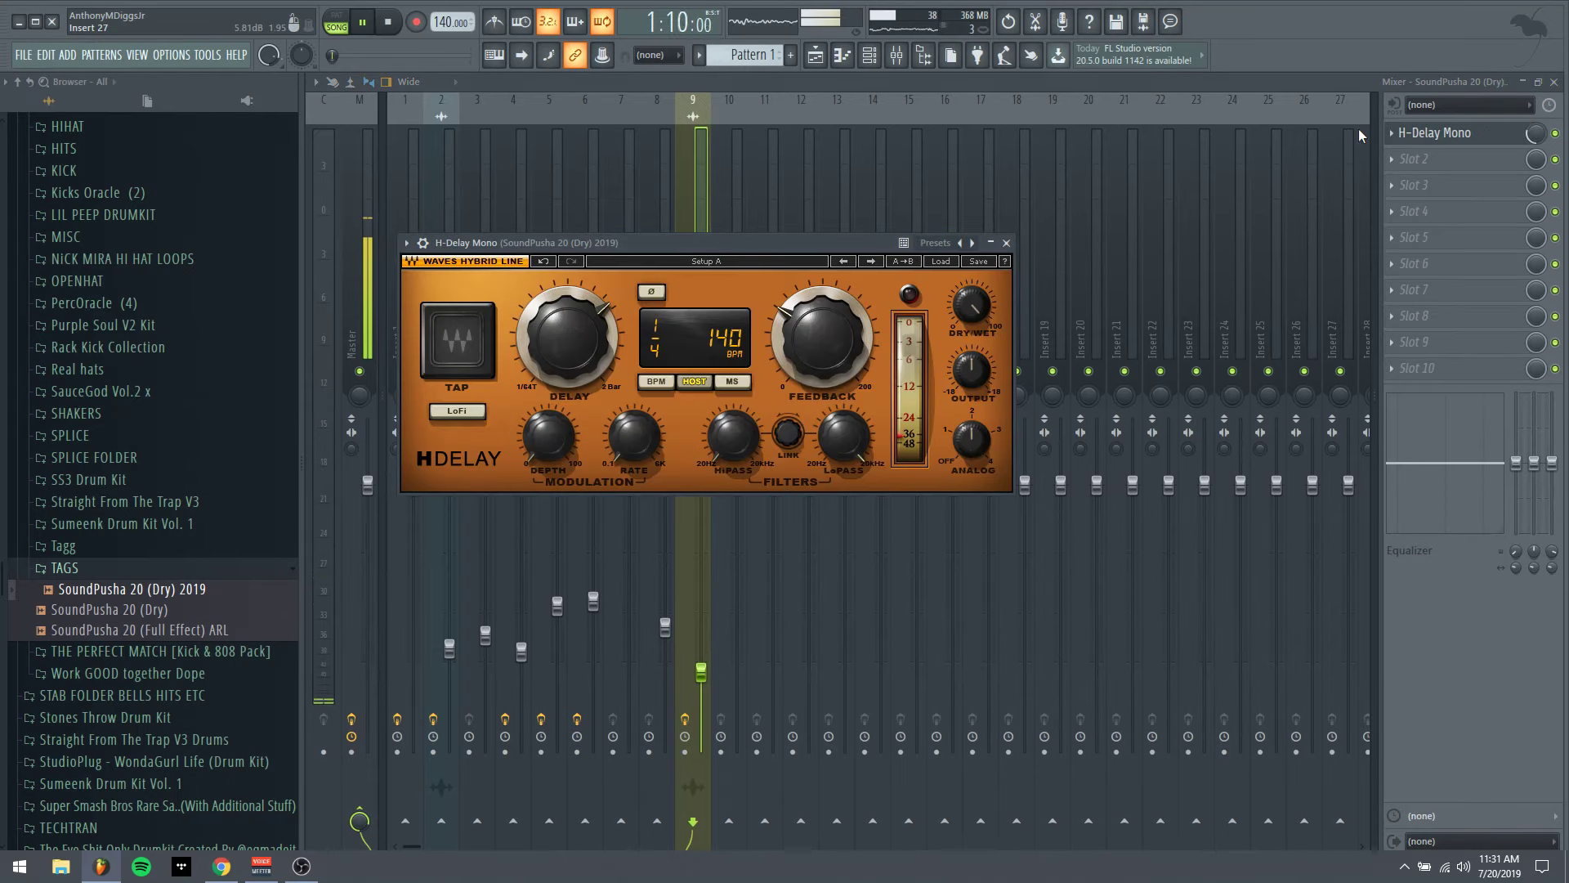
pyautogui.click(458, 343)
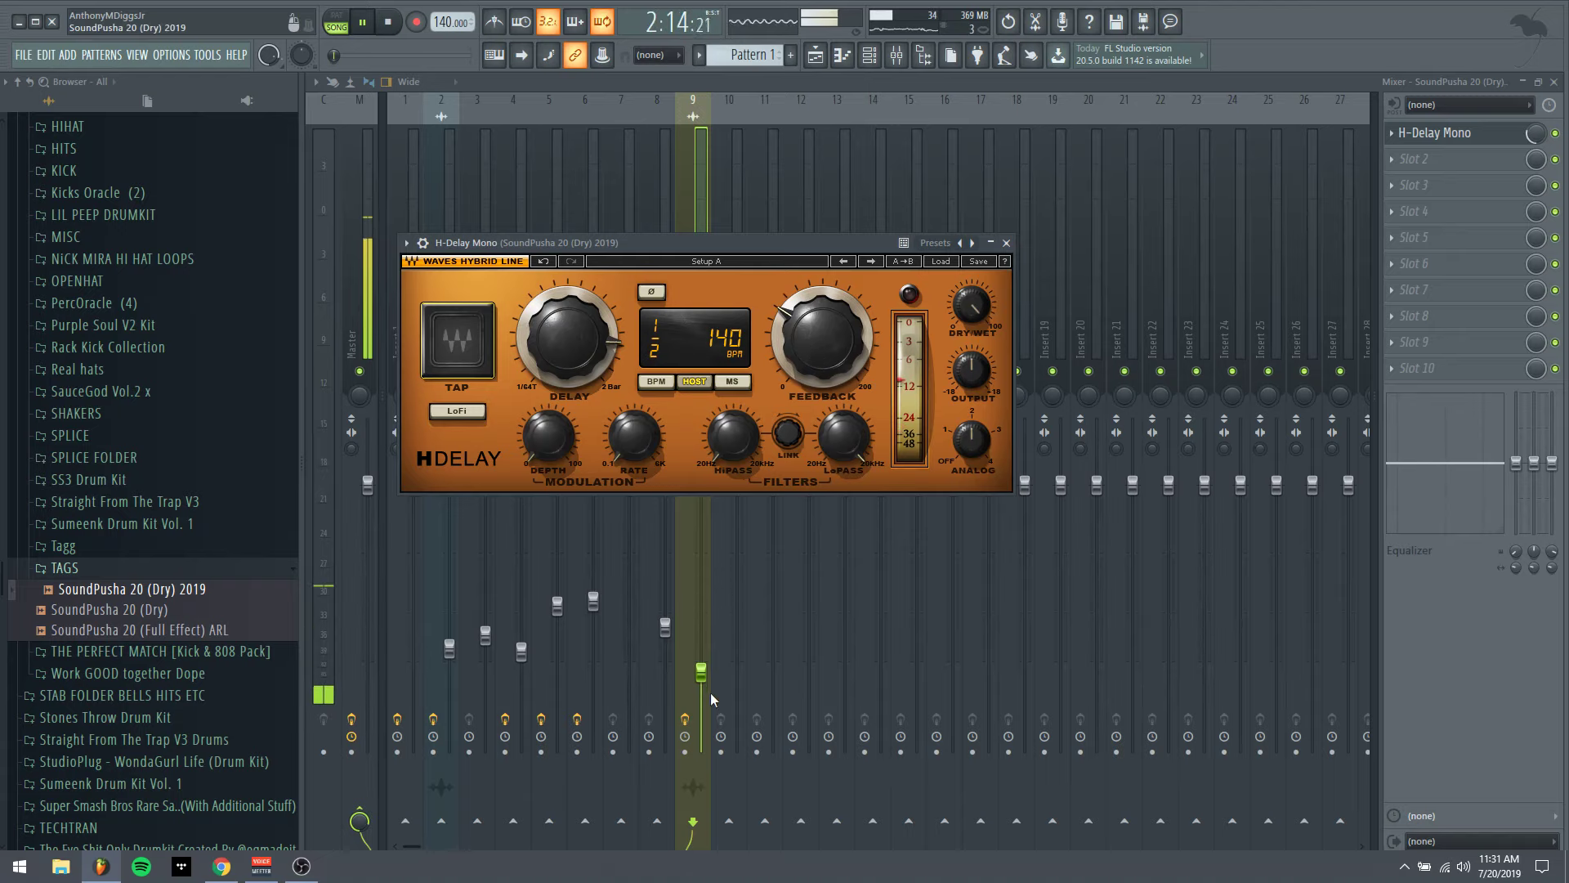
# Raise the SoundPusha tag's mixer level and reduce the H-Delay slot mix to about 24%
pyautogui.moveTo(705, 681); pyautogui.dragTo(705, 639)
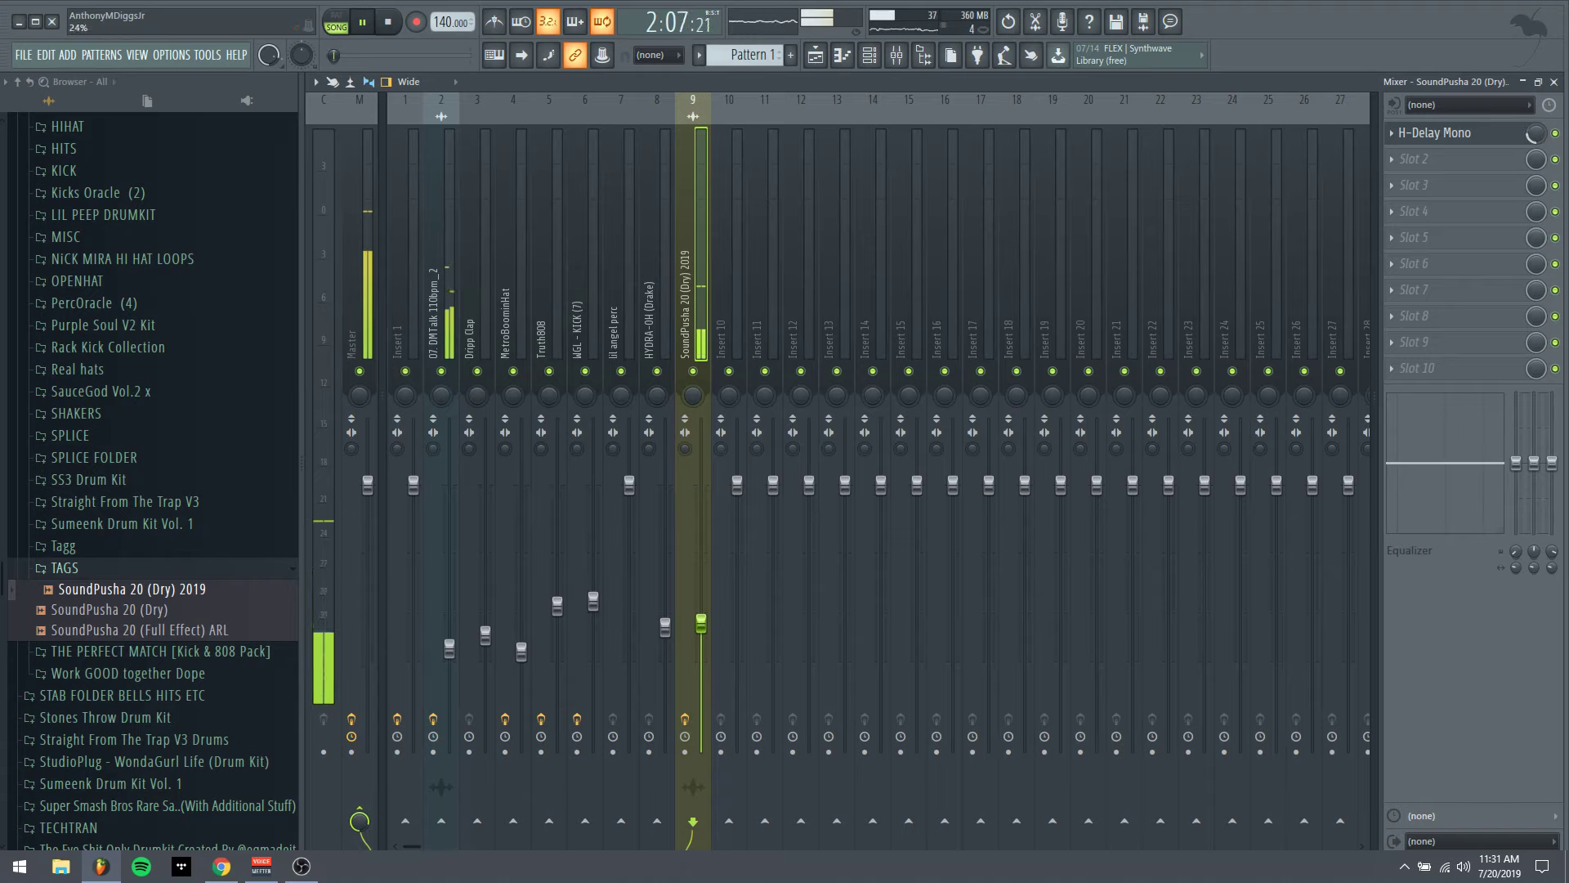
pyautogui.click(1434, 105)
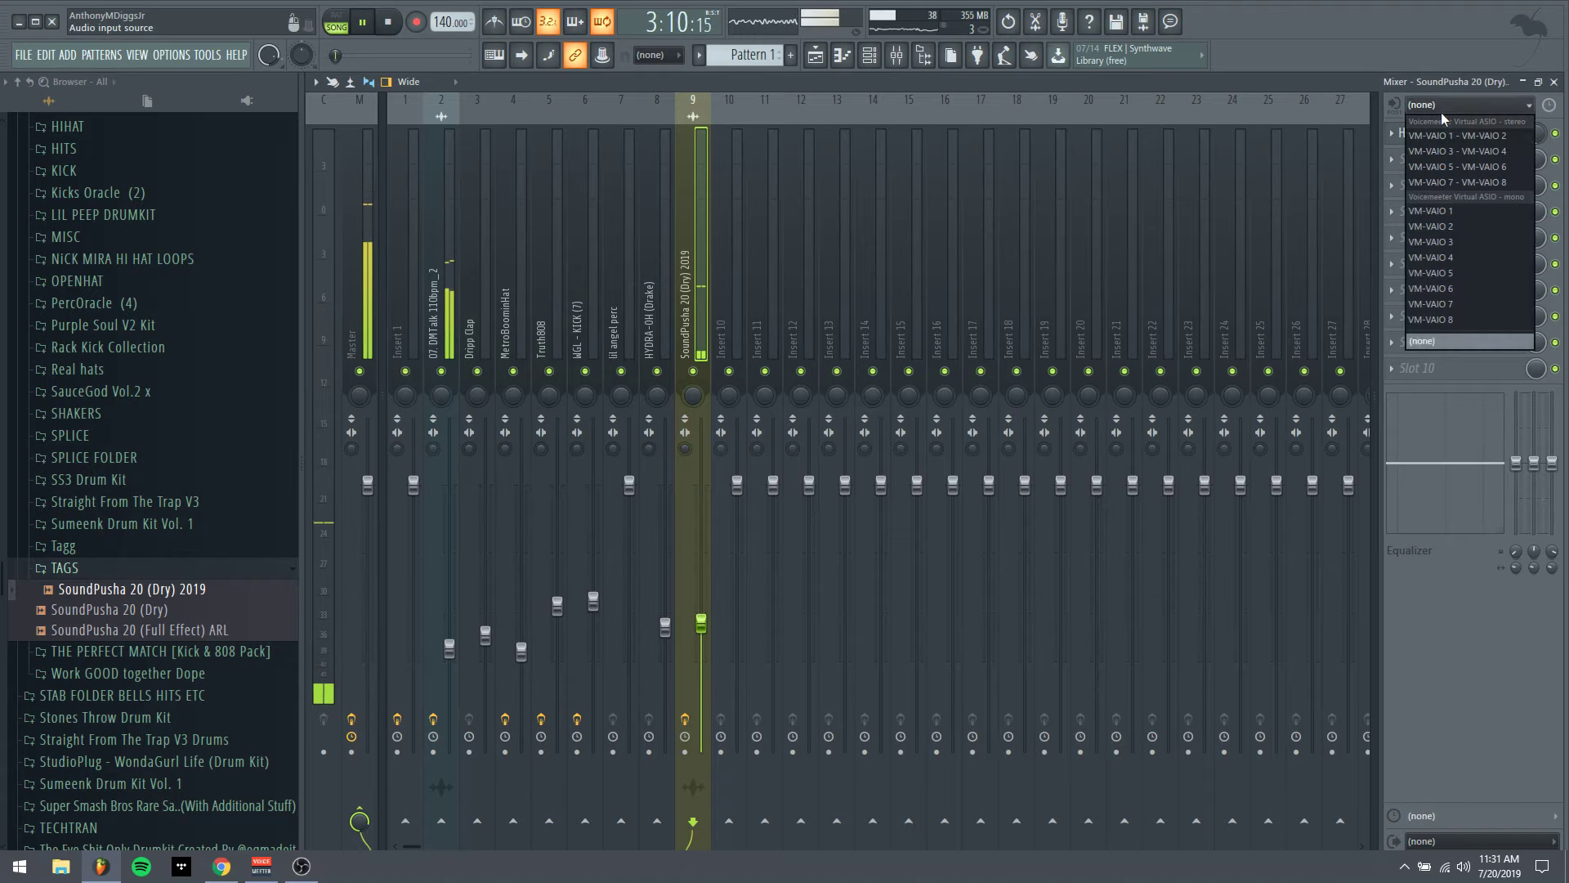
pyautogui.click(1267, 99)
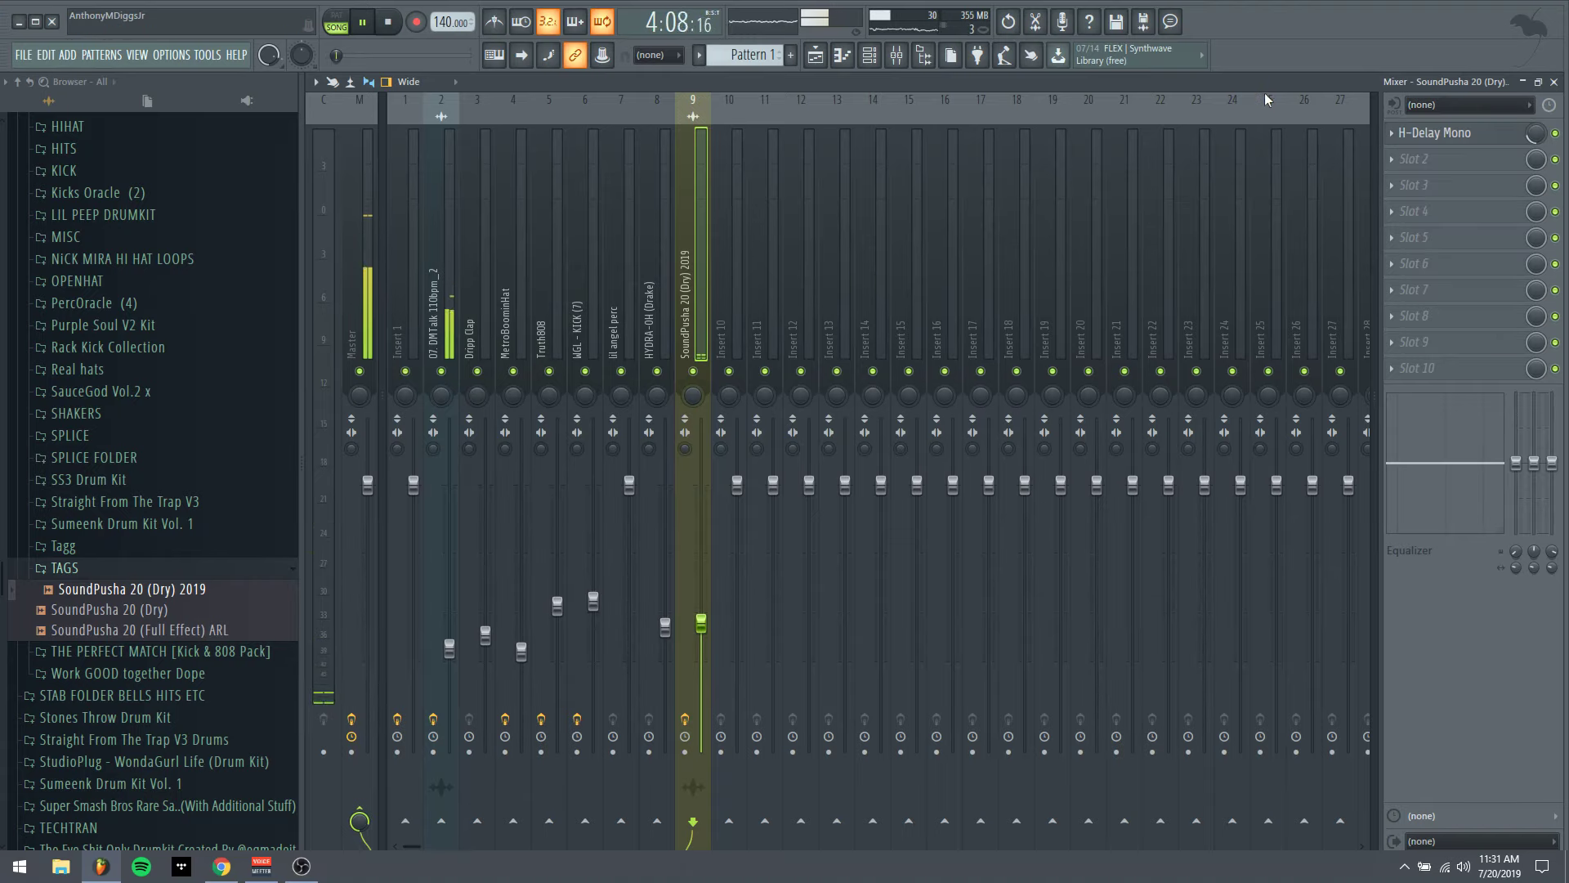
# Set the H-Delay feedback to about 21 and slightly lower the SoundPusha tag's mixer level
pyautogui.click(1436, 133)
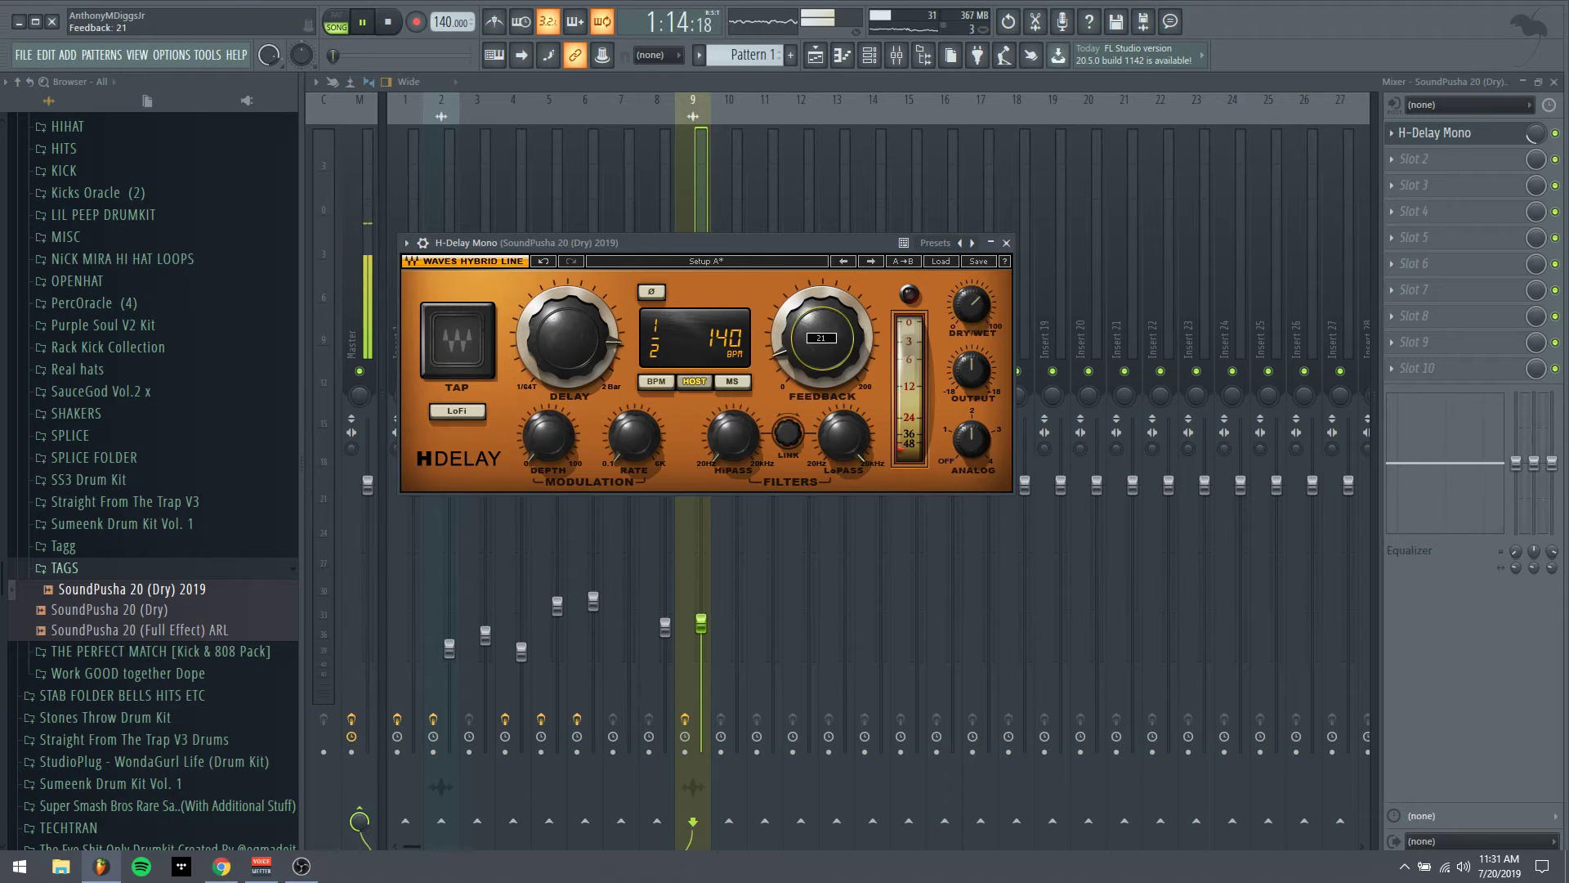
pyautogui.moveTo(827, 368); pyautogui.dragTo(828, 364)
pyautogui.click(706, 561)
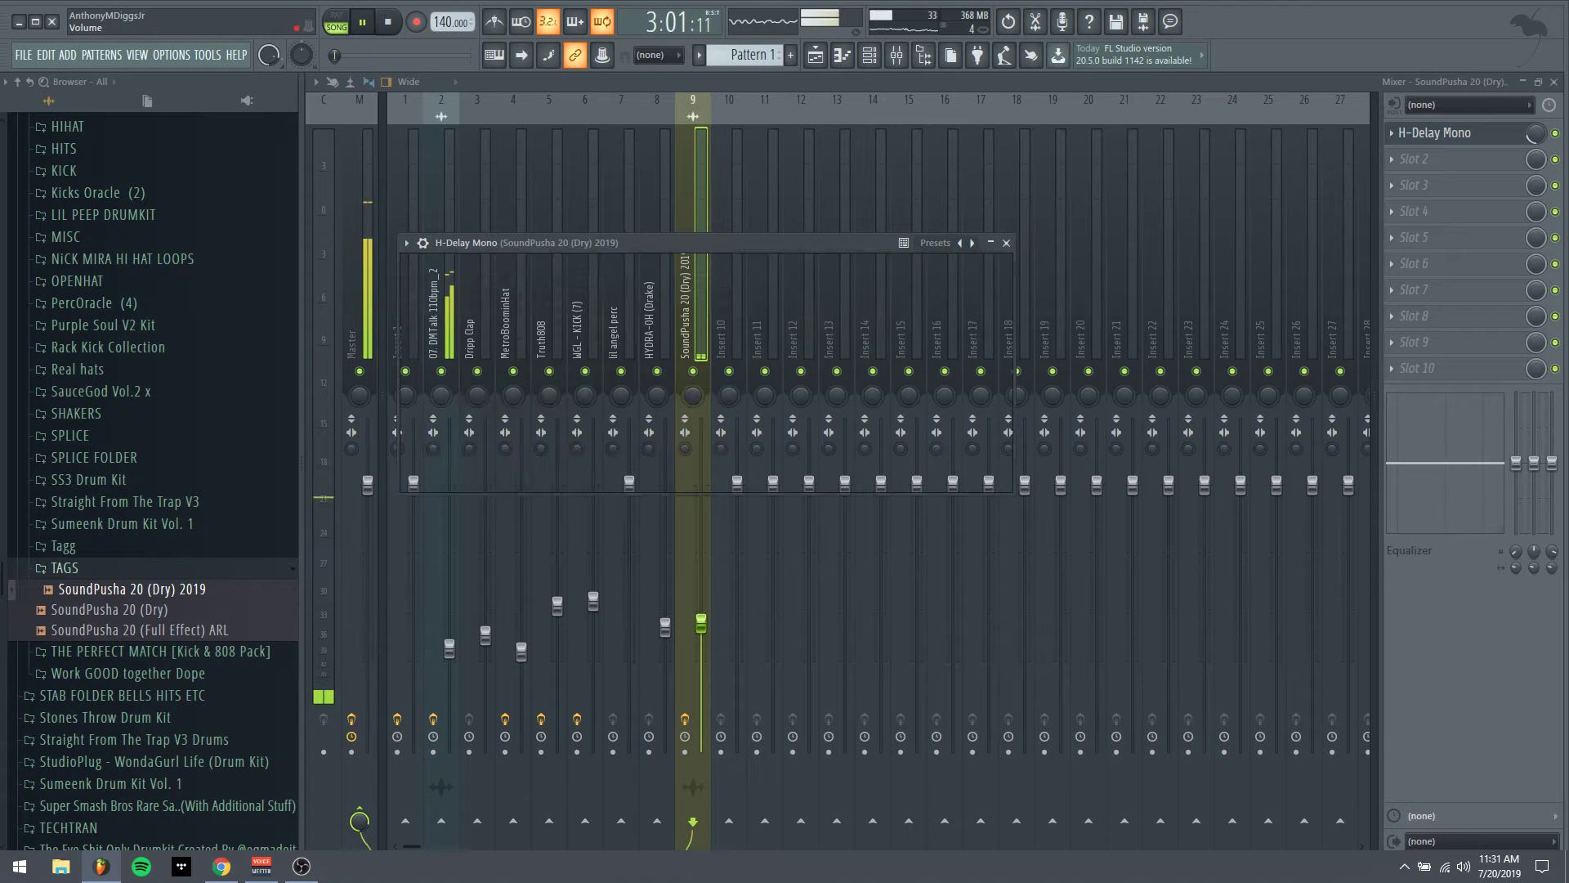
pyautogui.moveTo(701, 624); pyautogui.dragTo(700, 634)
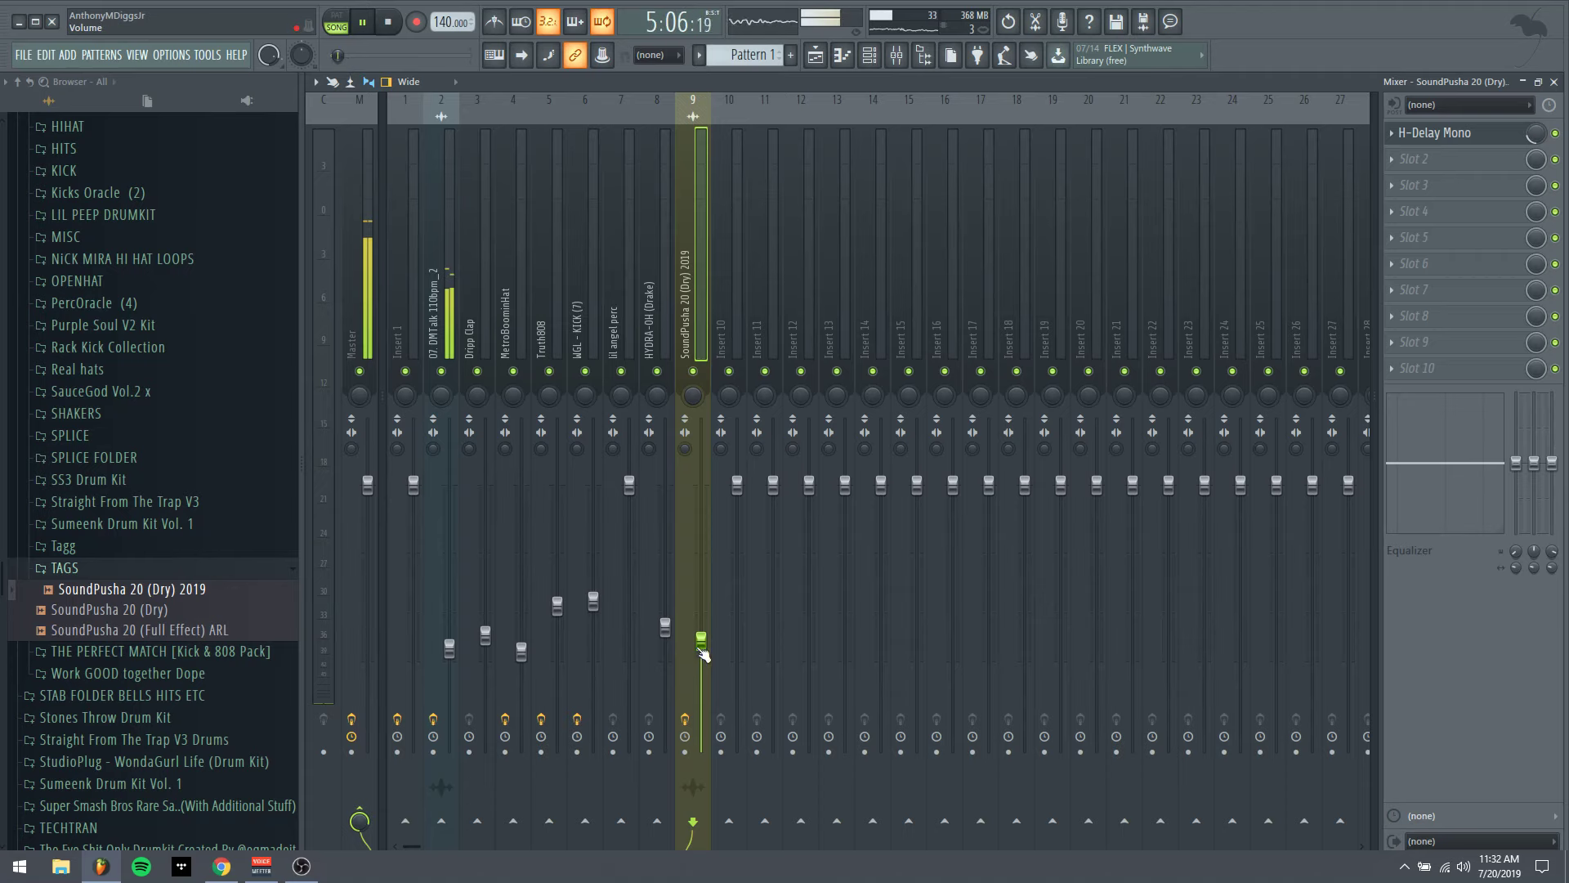
# Move the SoundPusha tag clip on Track 10 to just before bar 8 in the playlist
pyautogui.press('F5')
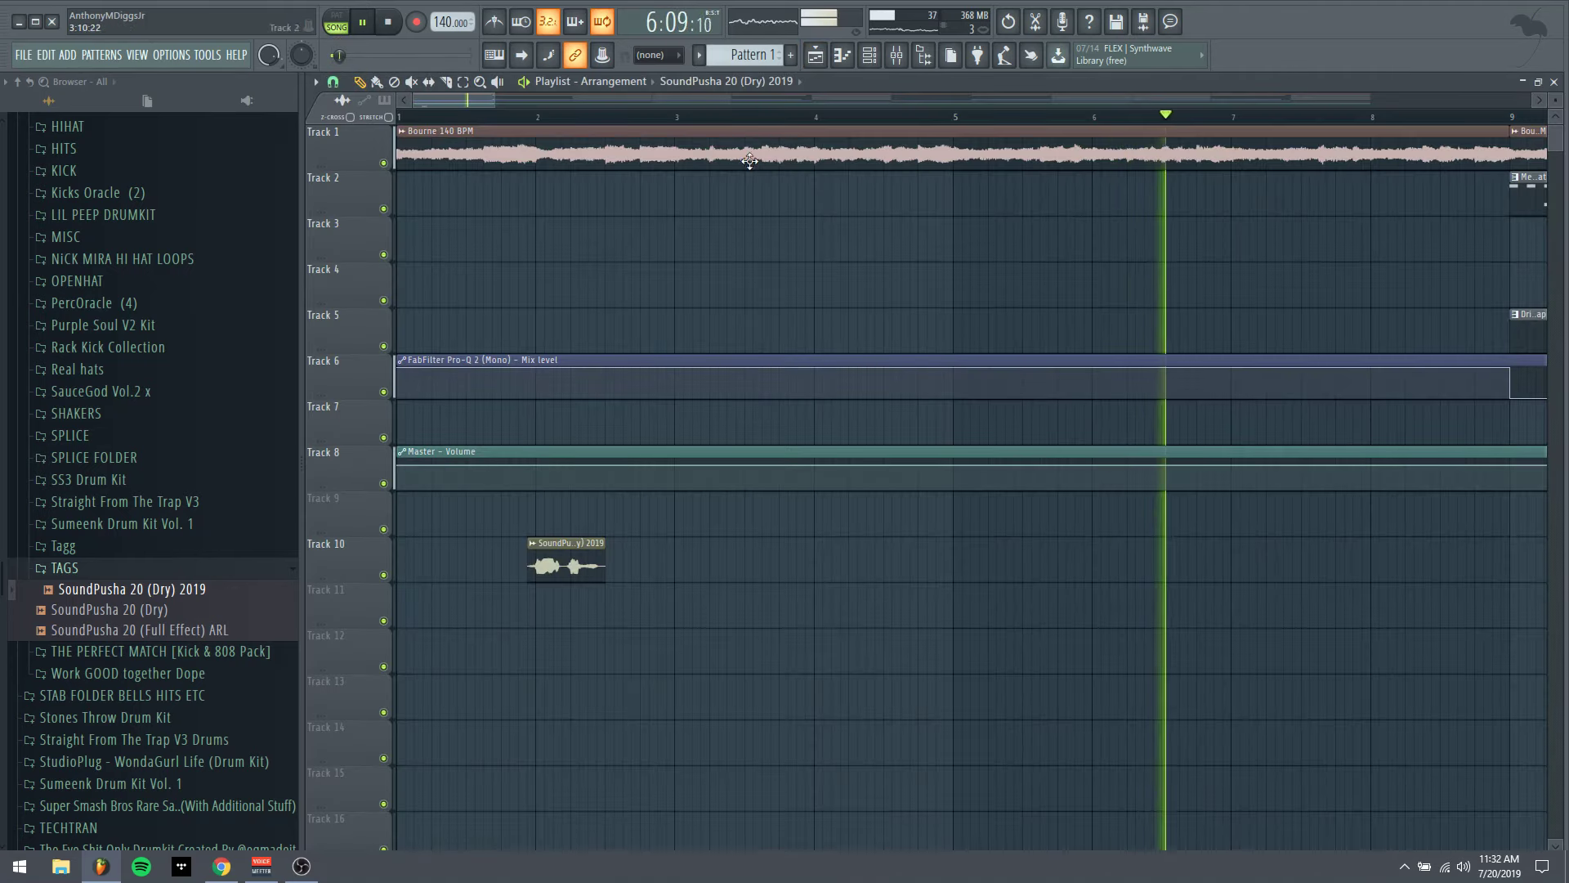
pyautogui.moveTo(536, 100); pyautogui.dragTo(561, 99)
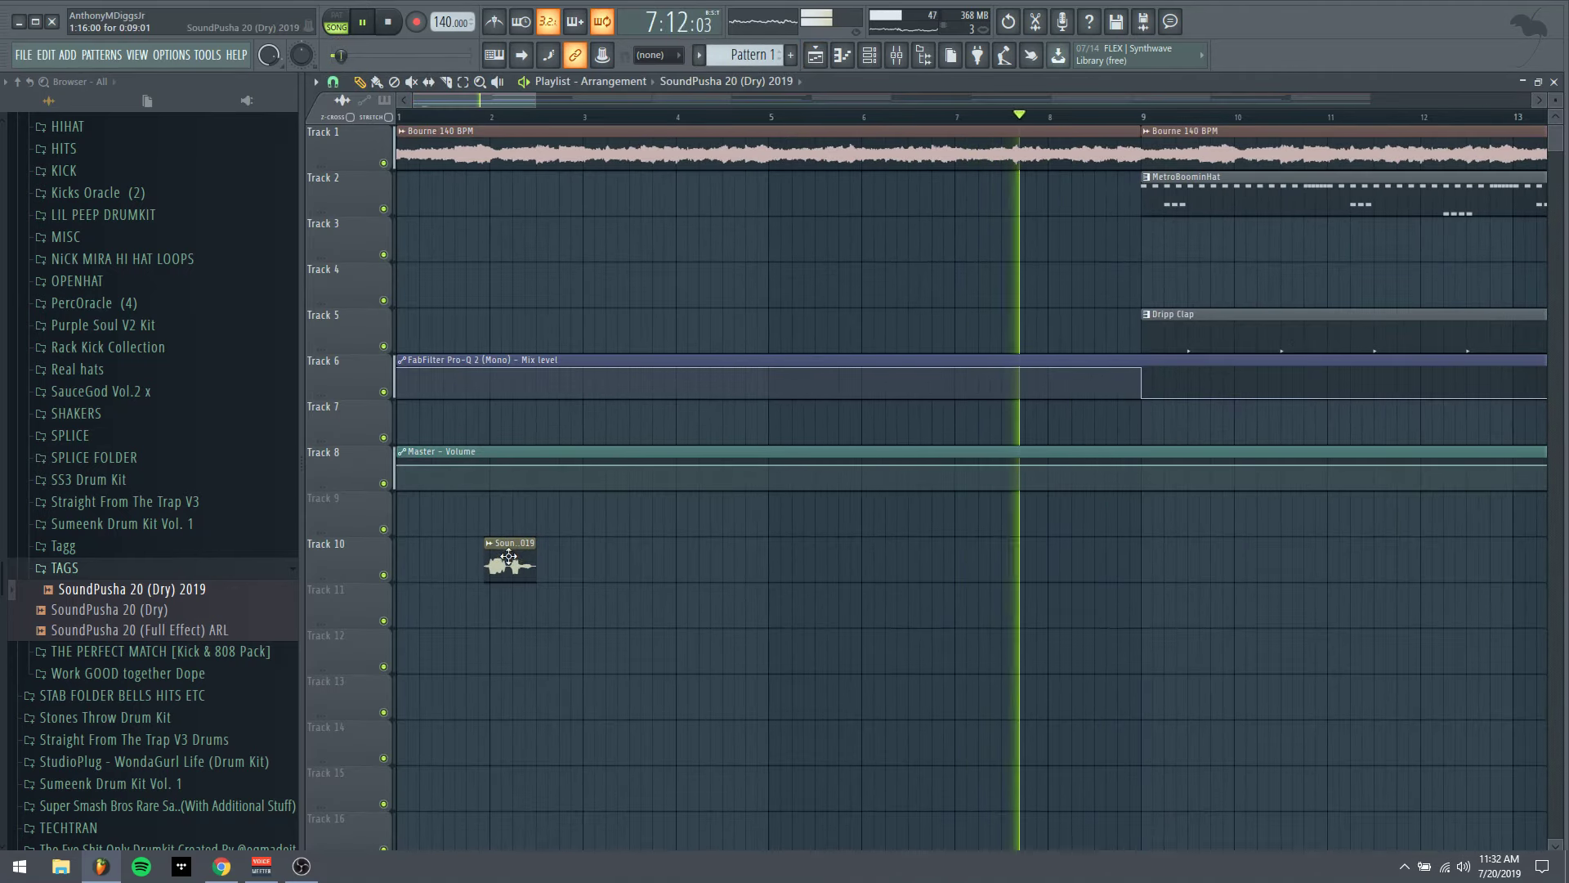
pyautogui.moveTo(509, 578); pyautogui.dragTo(1079, 577)
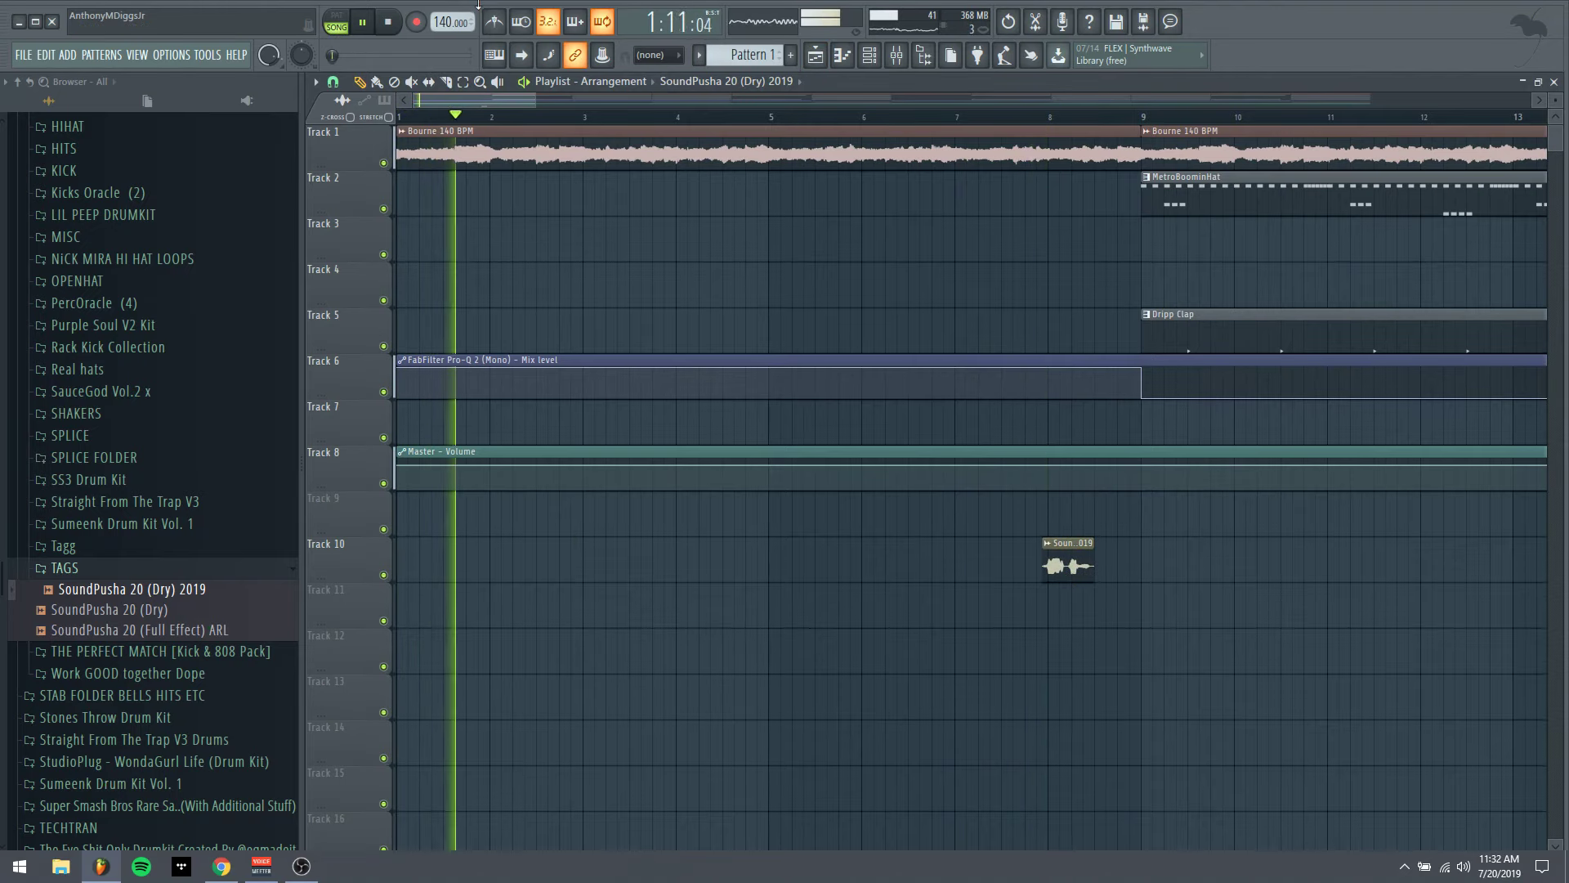
# Change the playlist's snap setting for positioning the tag clip
pyautogui.moveTo(536, 103); pyautogui.dragTo(489, 109)
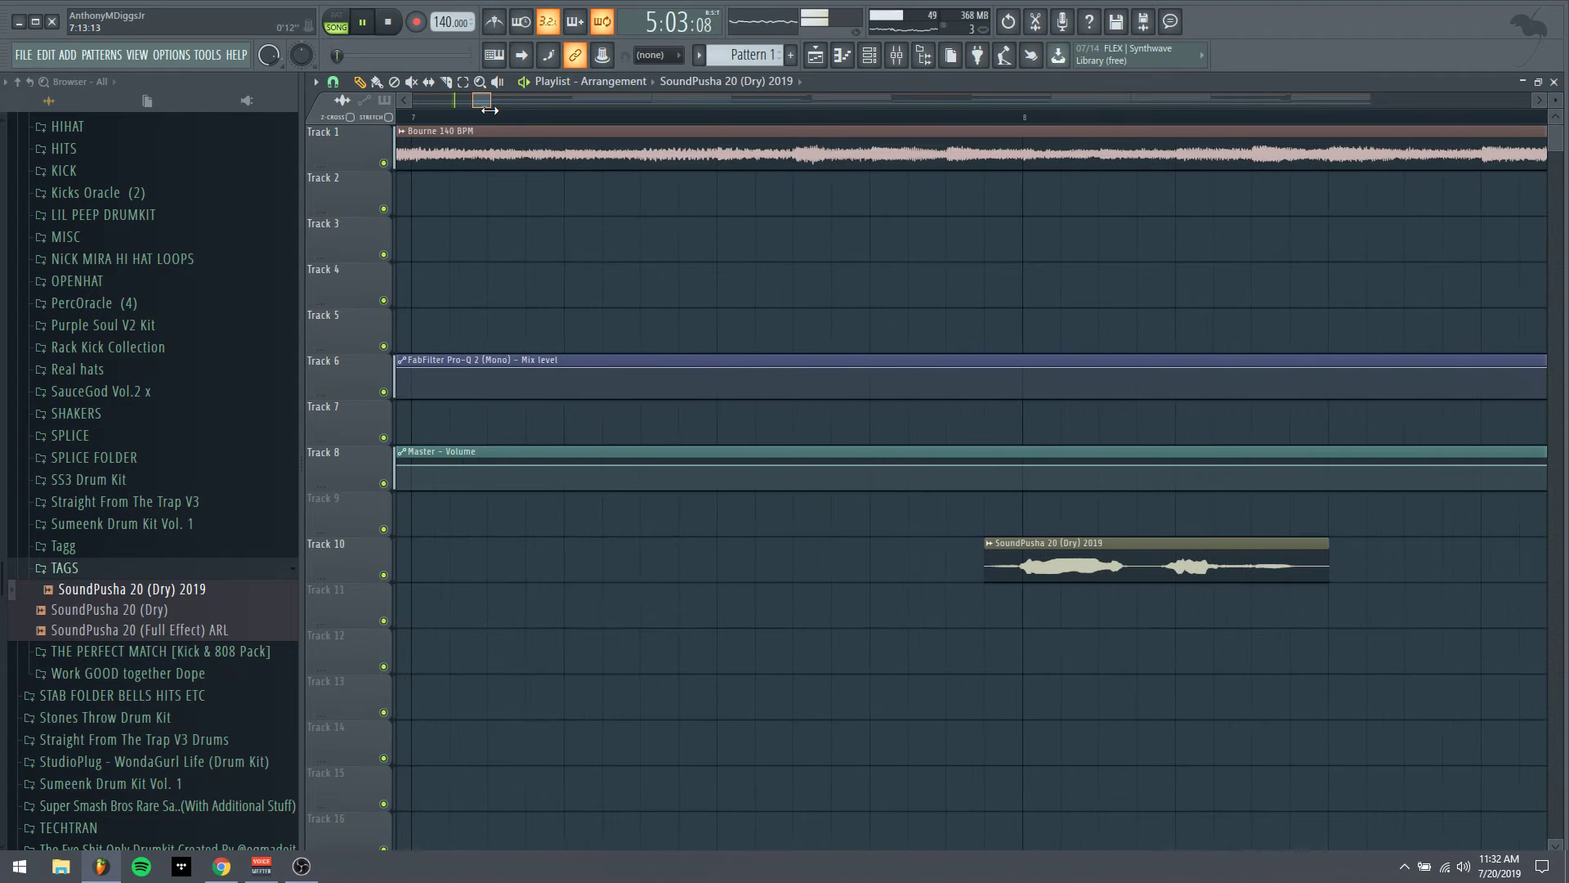
pyautogui.click(316, 81)
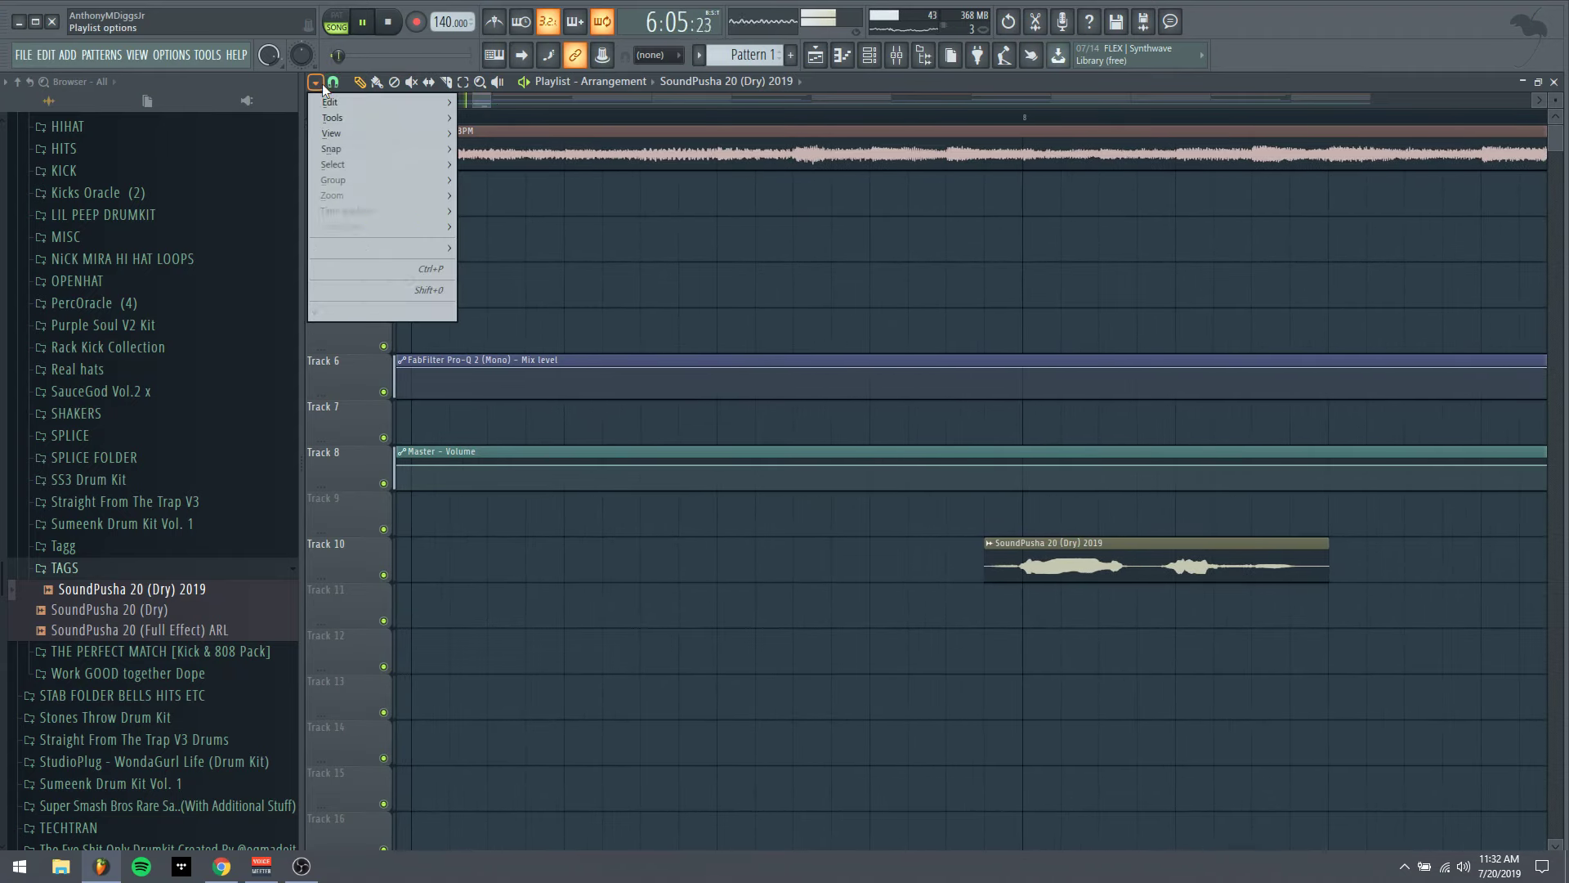
pyautogui.moveTo(340, 148)
pyautogui.click(483, 222)
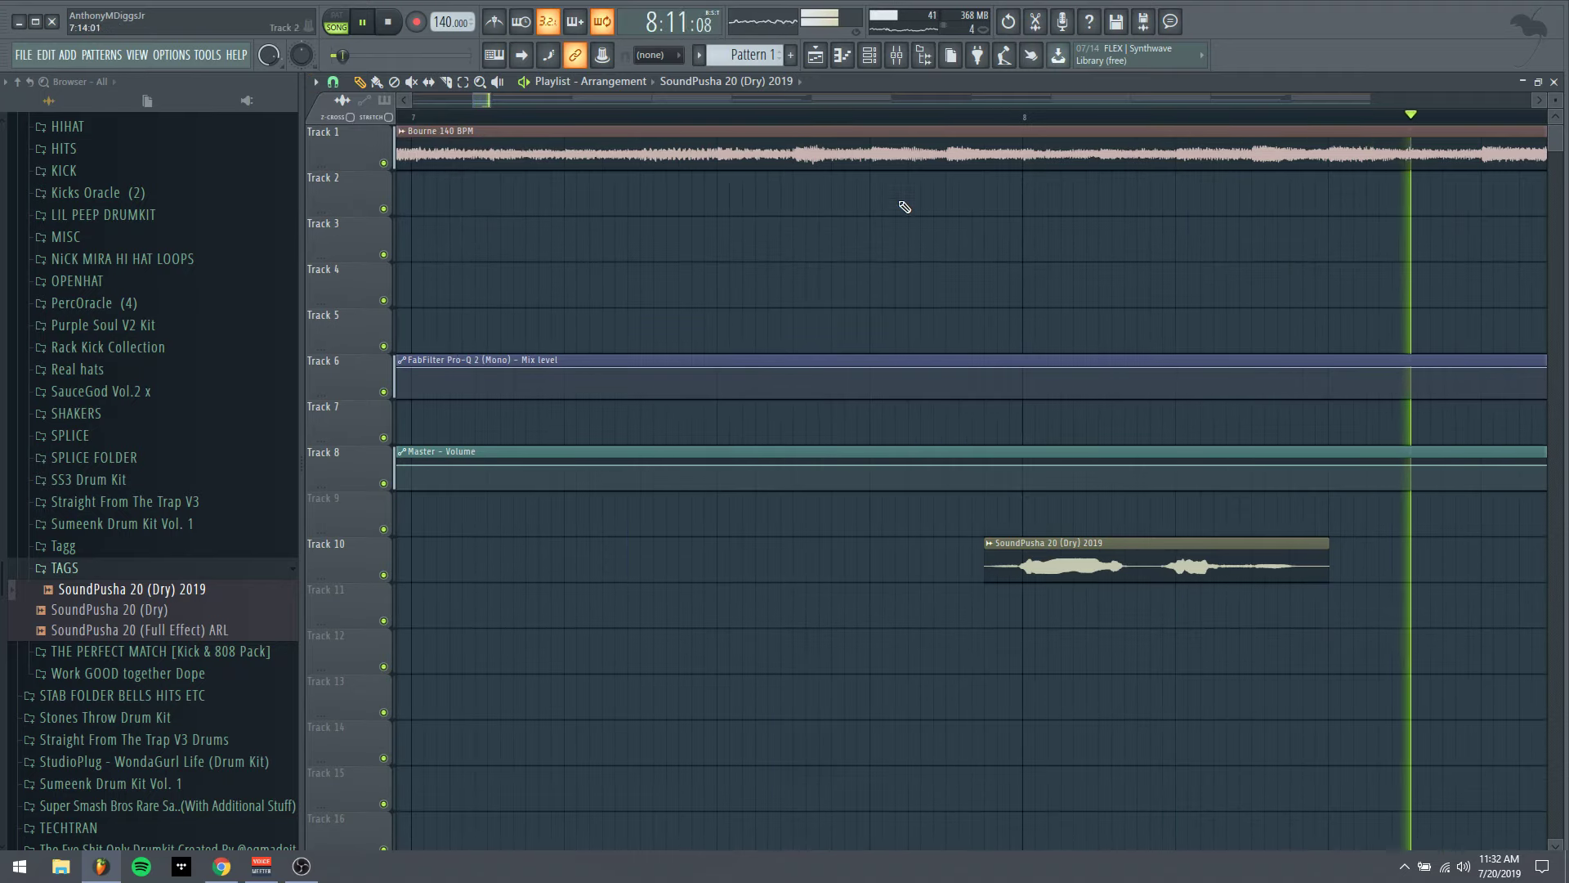
pyautogui.moveTo(492, 101); pyautogui.dragTo(413, 101)
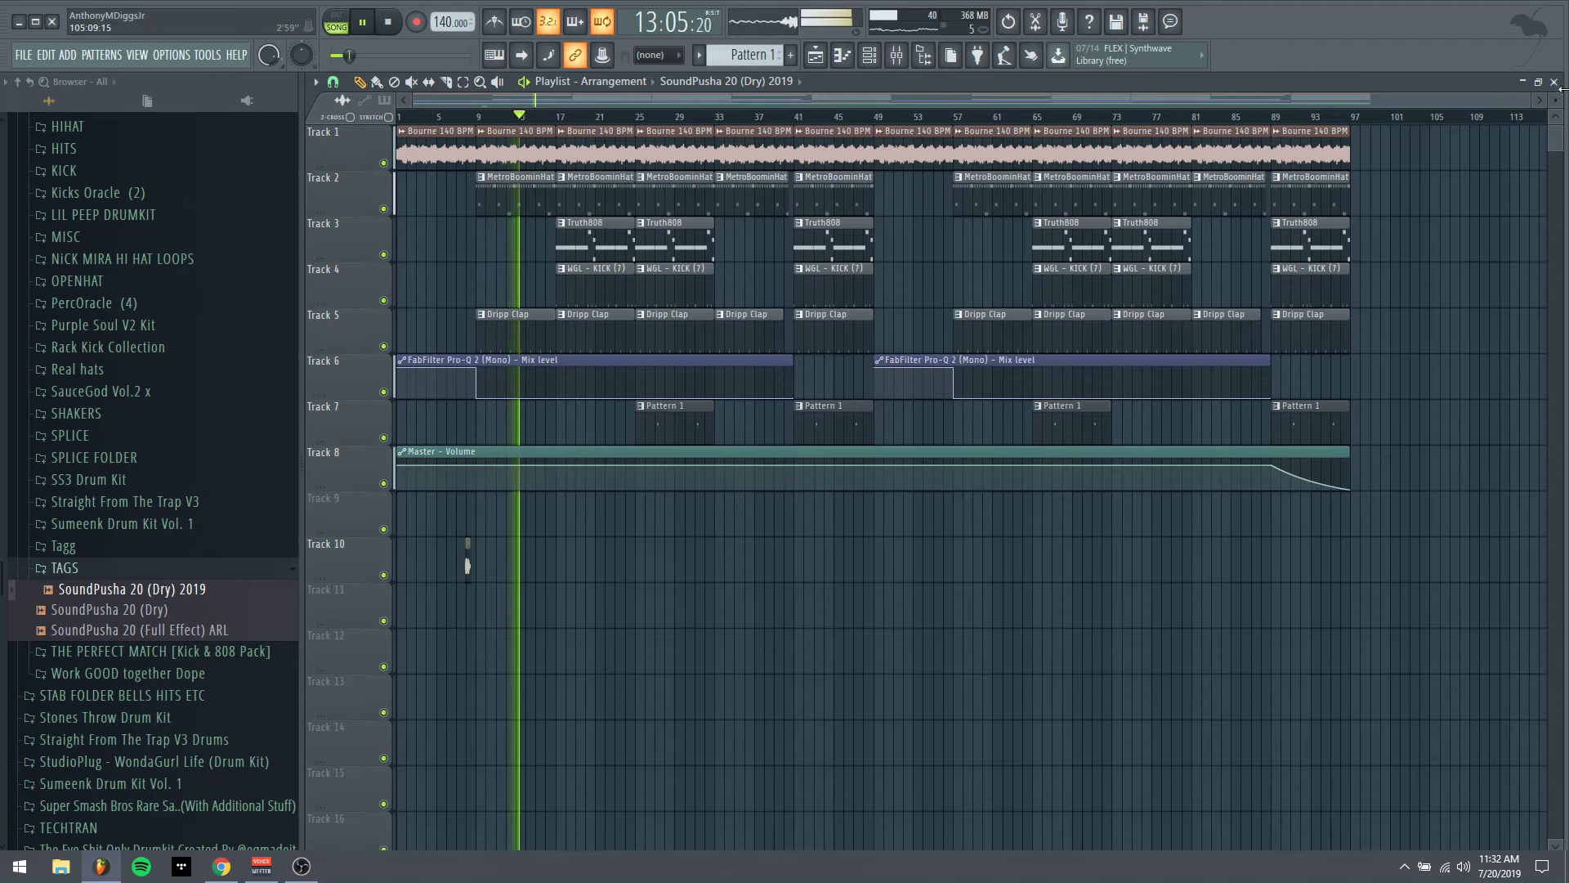
pyautogui.moveTo(1527, 100); pyautogui.dragTo(650, 99)
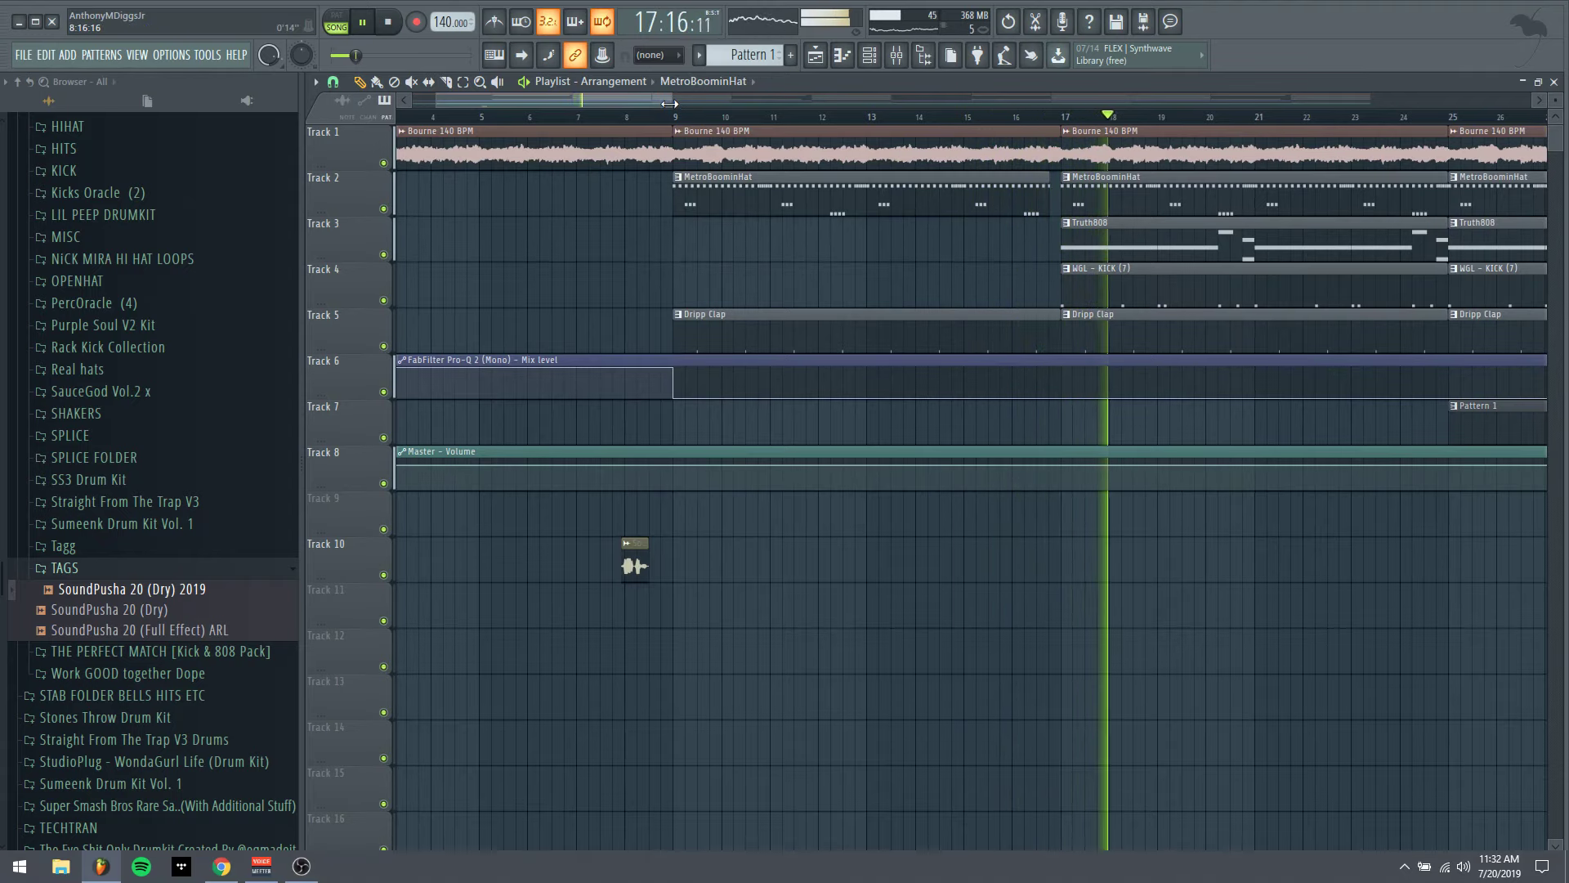
pyautogui.moveTo(673, 101); pyautogui.dragTo(900, 101)
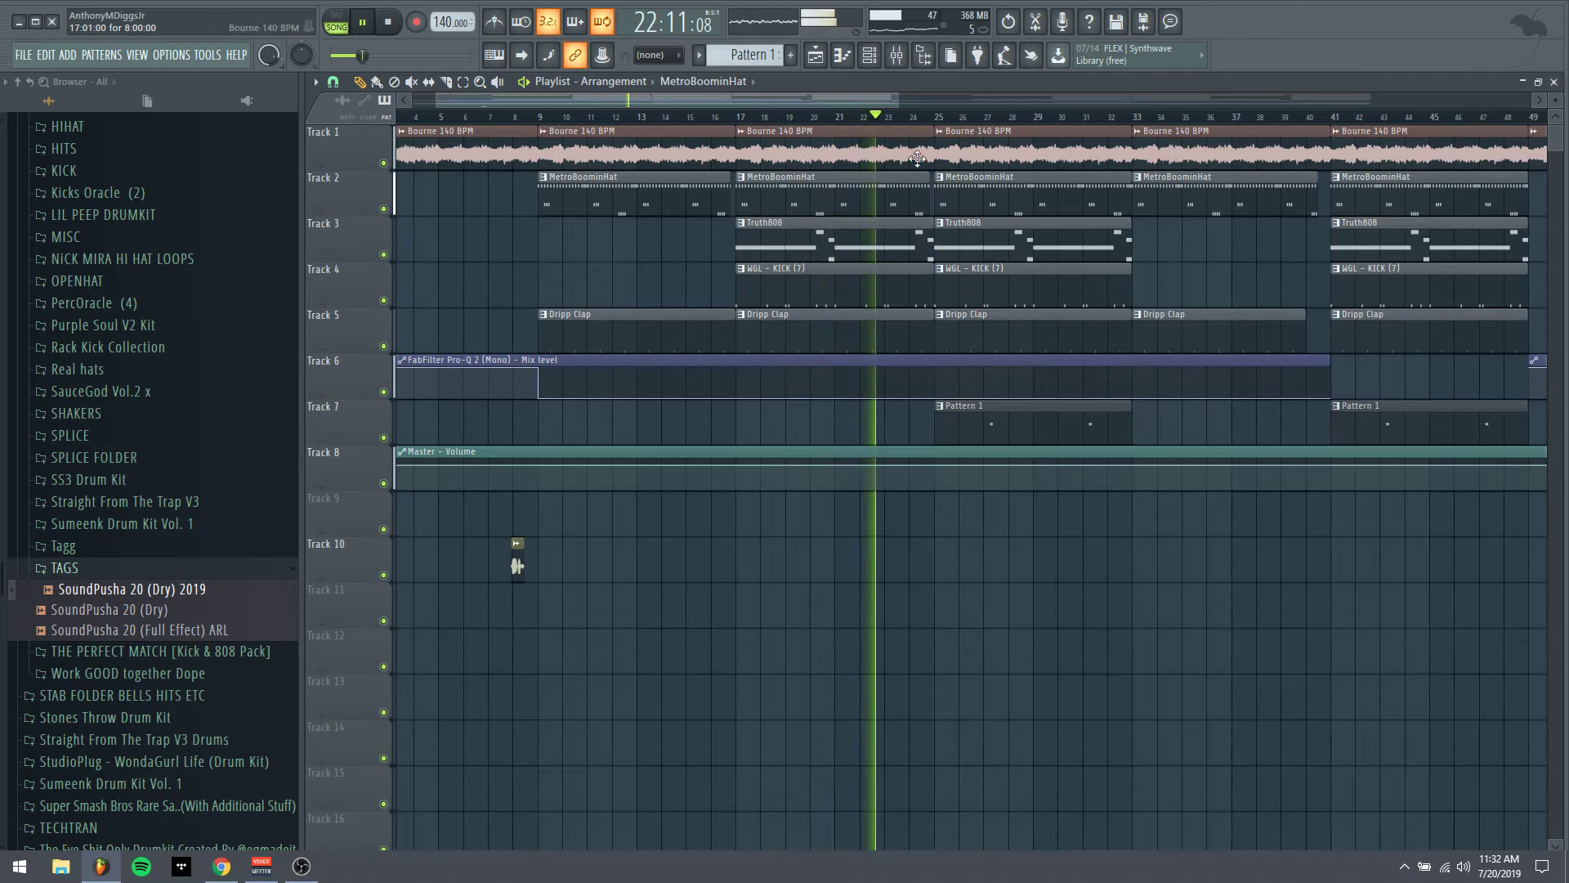
pyautogui.scroll(-2, 894, 96)
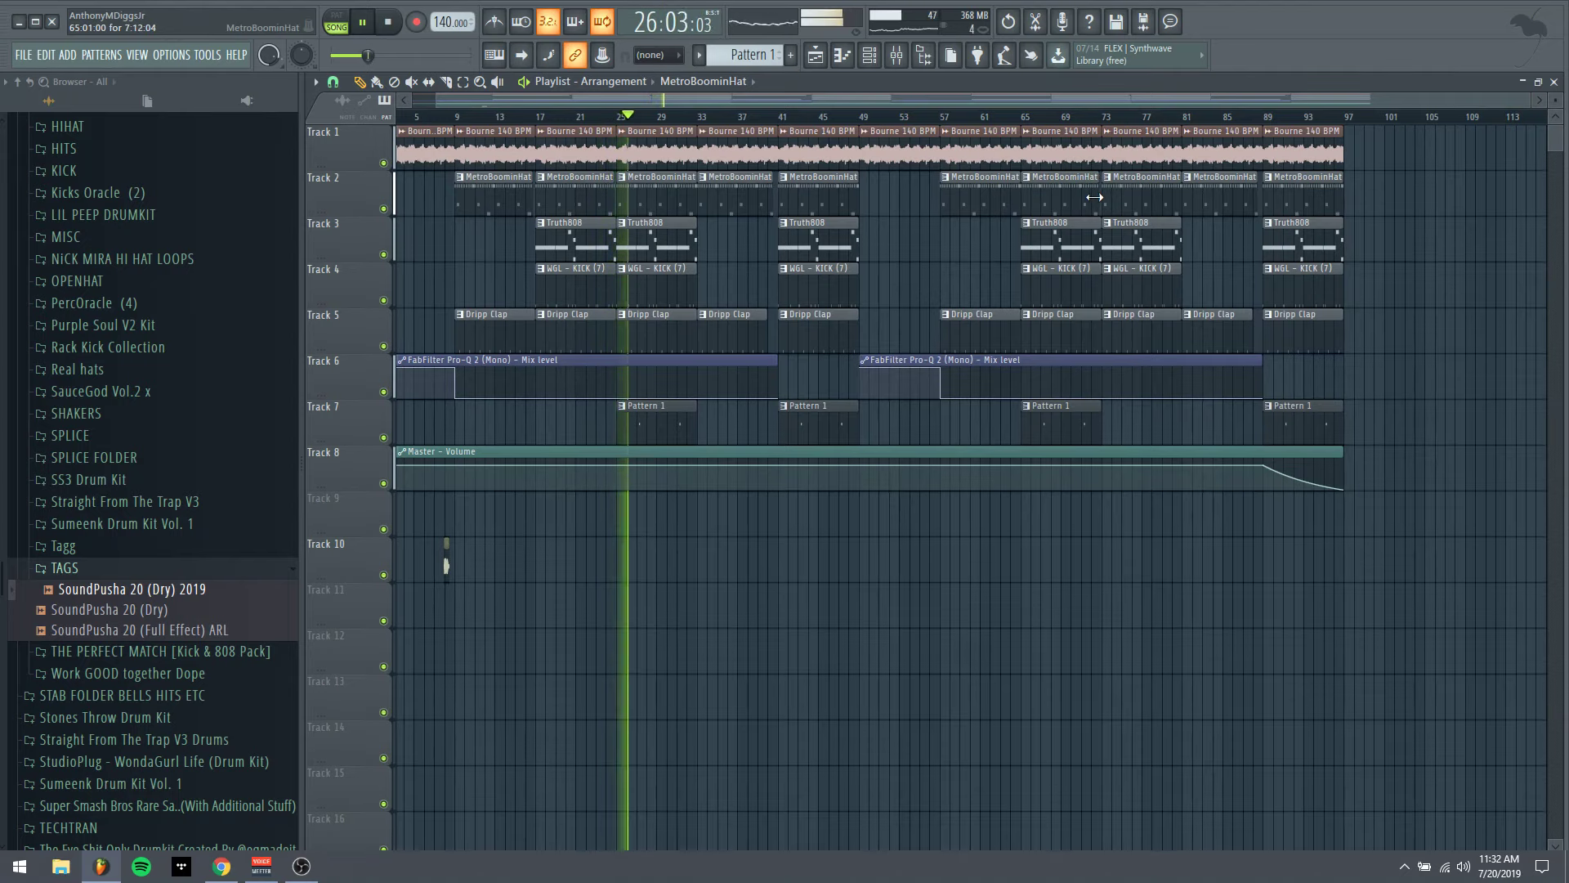
pyautogui.click(1011, 23)
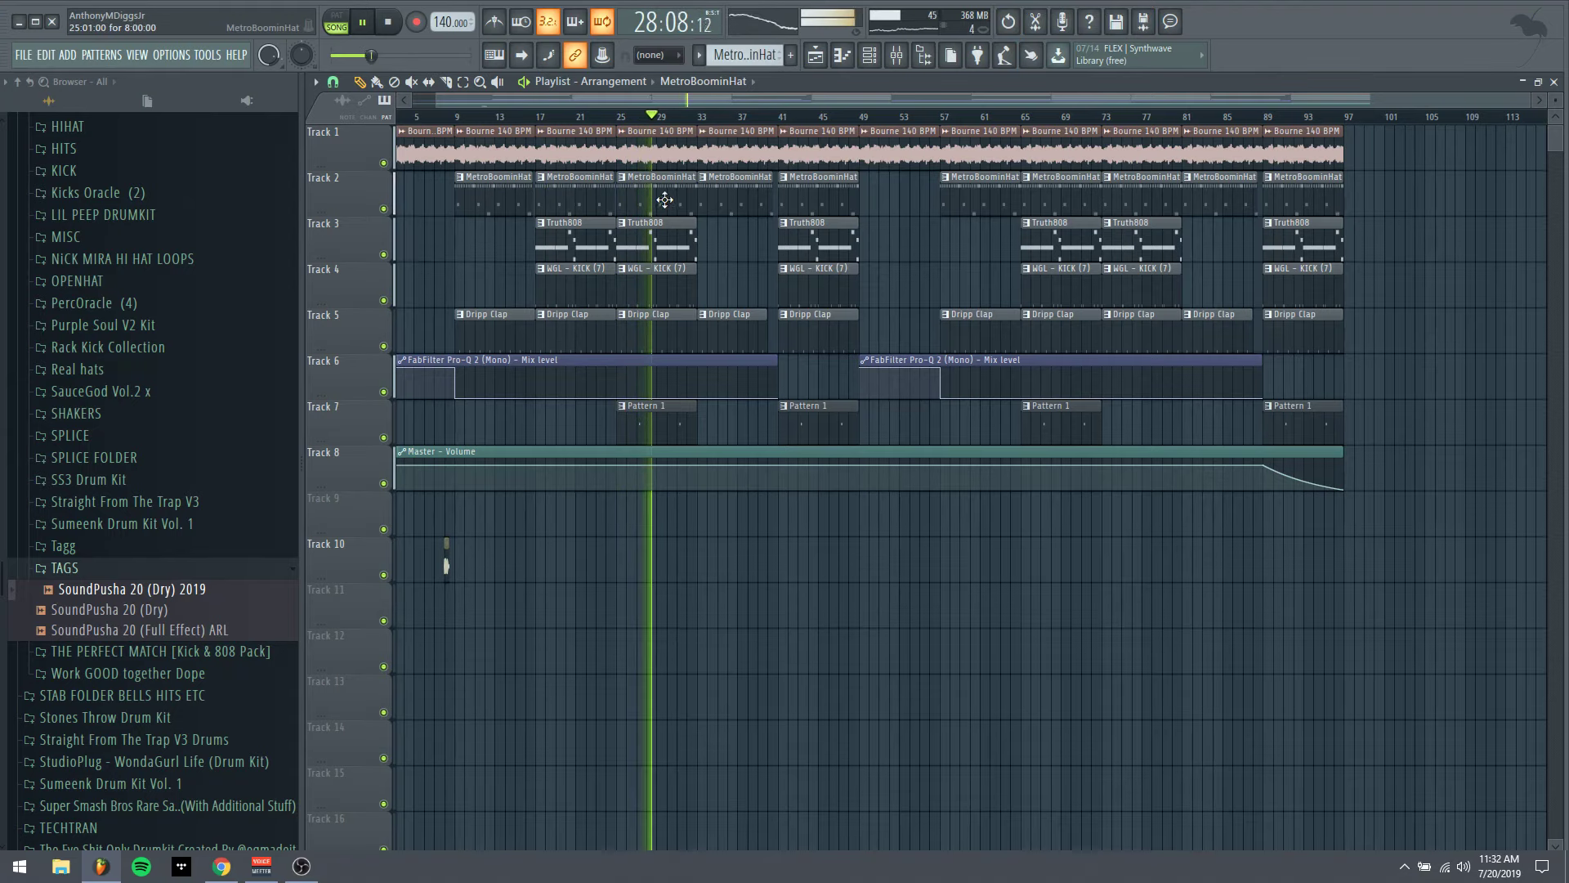
# Change the playlist's snap setting and place the deleted MetroBoominHat clip back at bar 17 on Track 2
pyautogui.moveTo(573, 194); pyautogui.dragTo(560, 194)
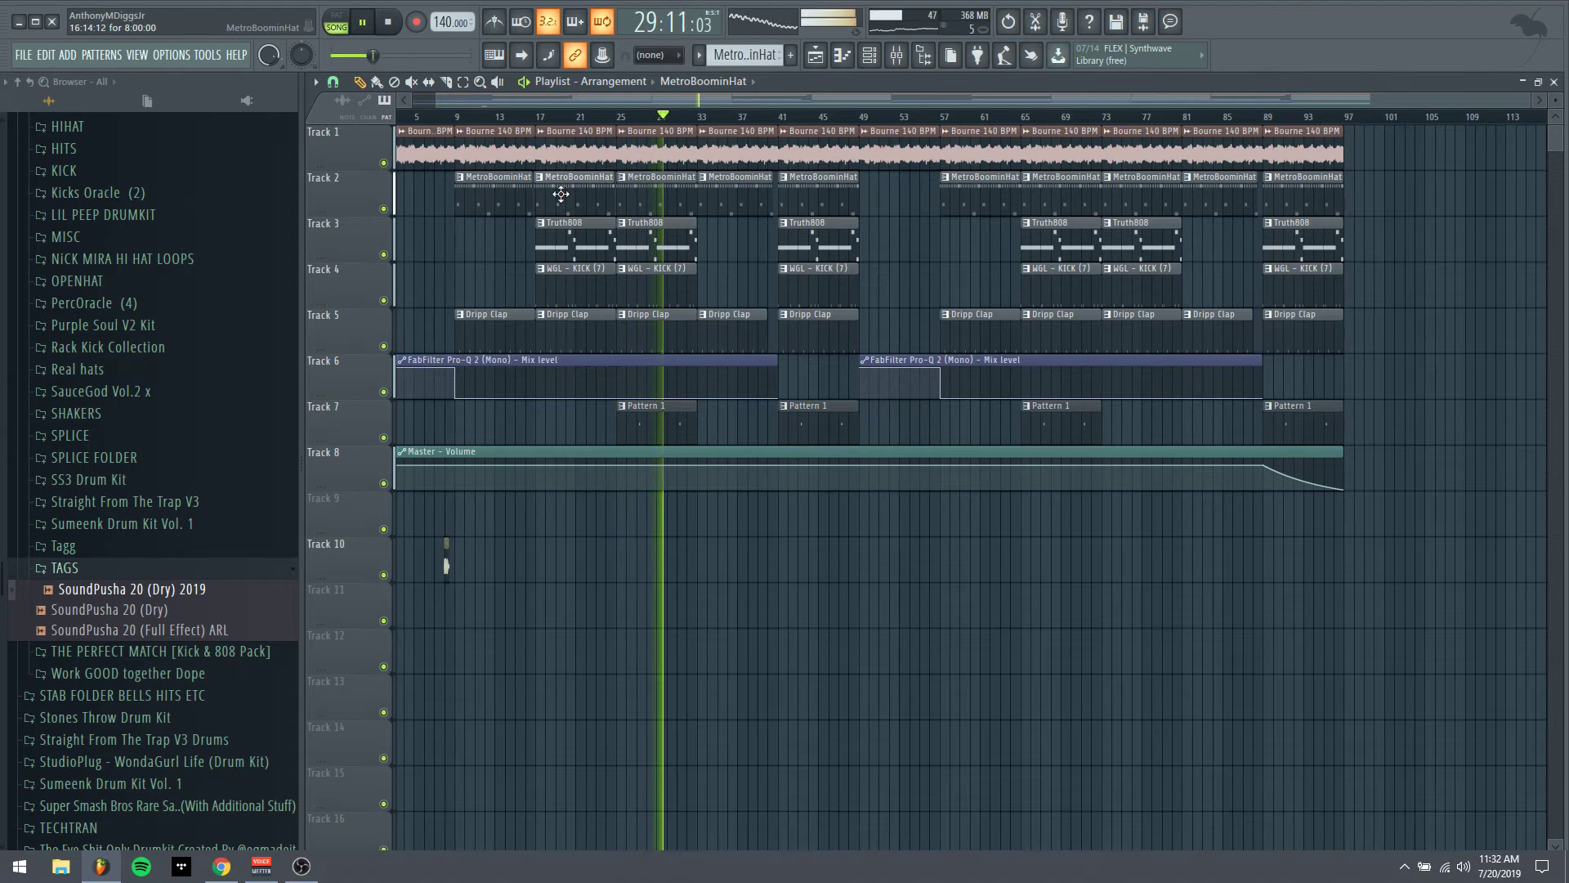
pyautogui.rightClick(561, 194)
pyautogui.click(316, 82)
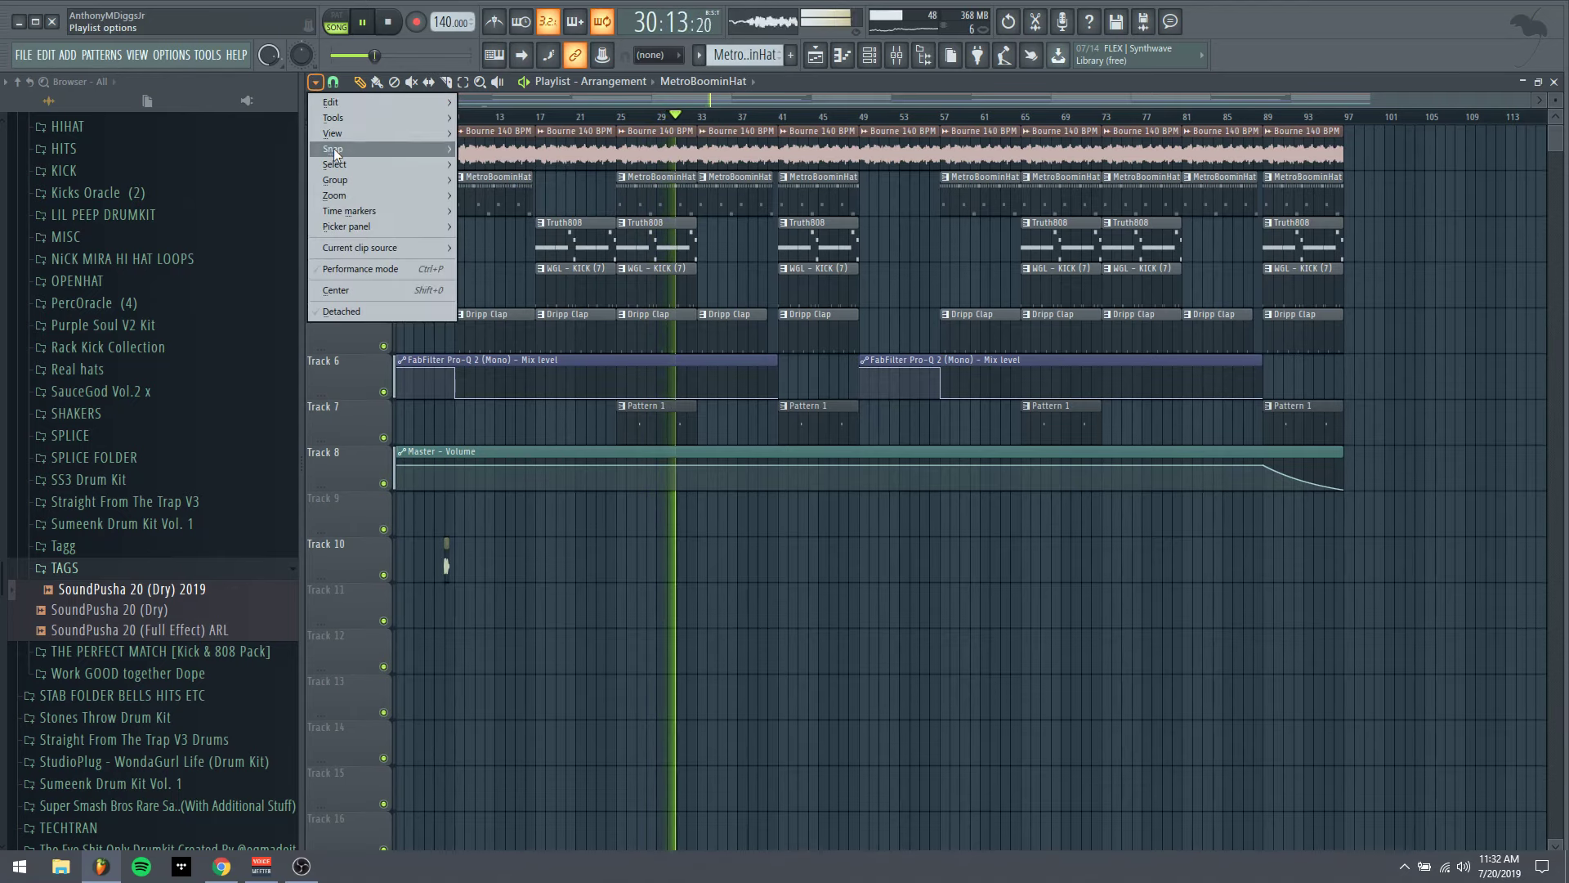
pyautogui.moveTo(425, 150)
pyautogui.click(467, 170)
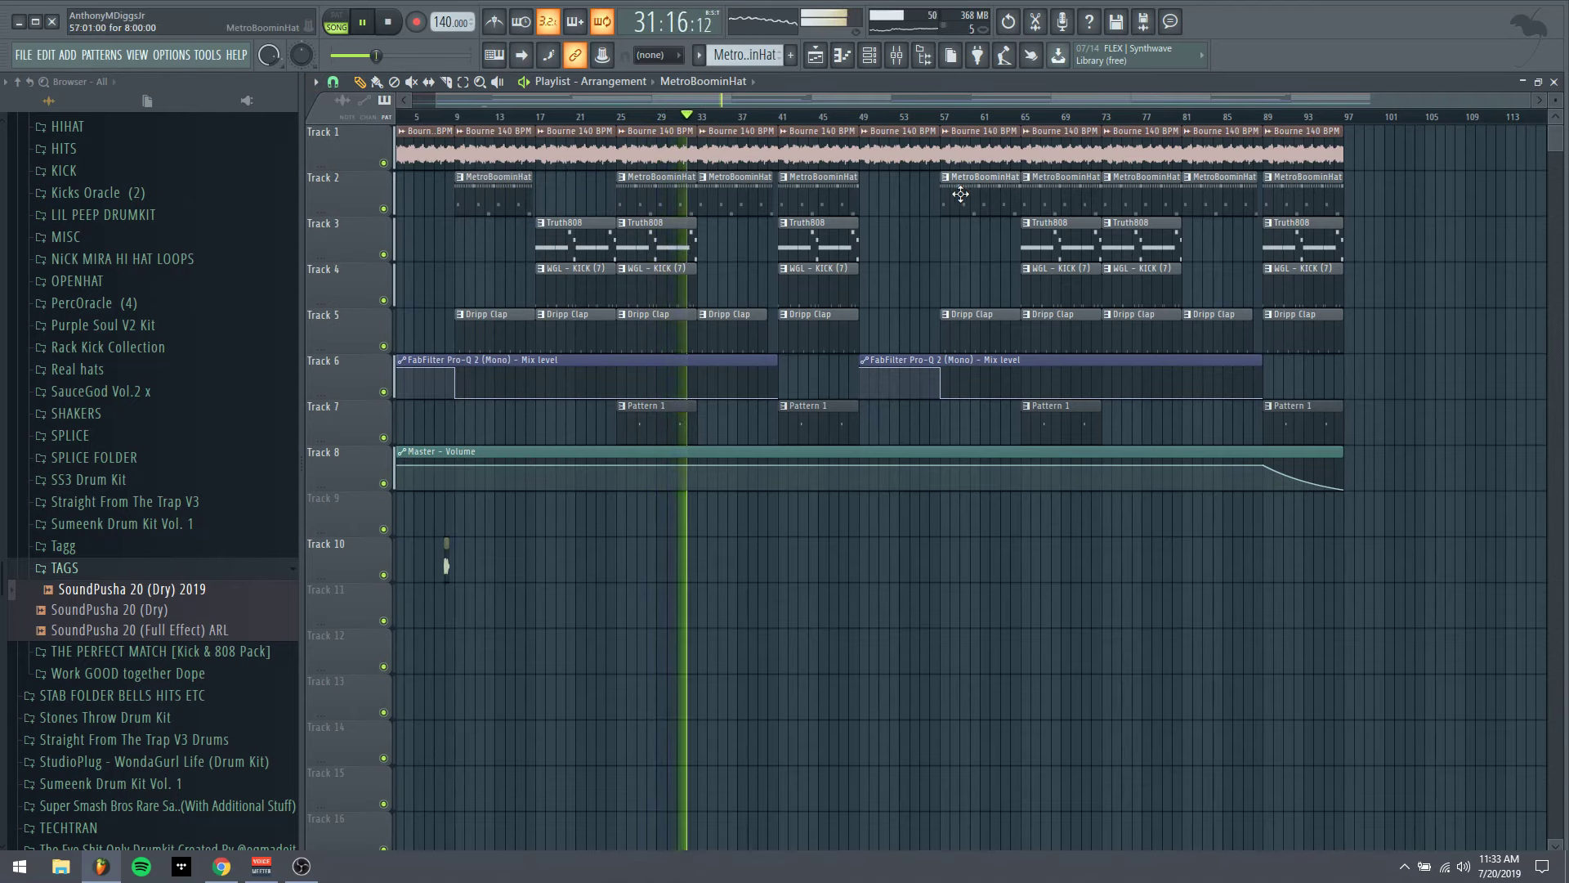
pyautogui.click(537, 196)
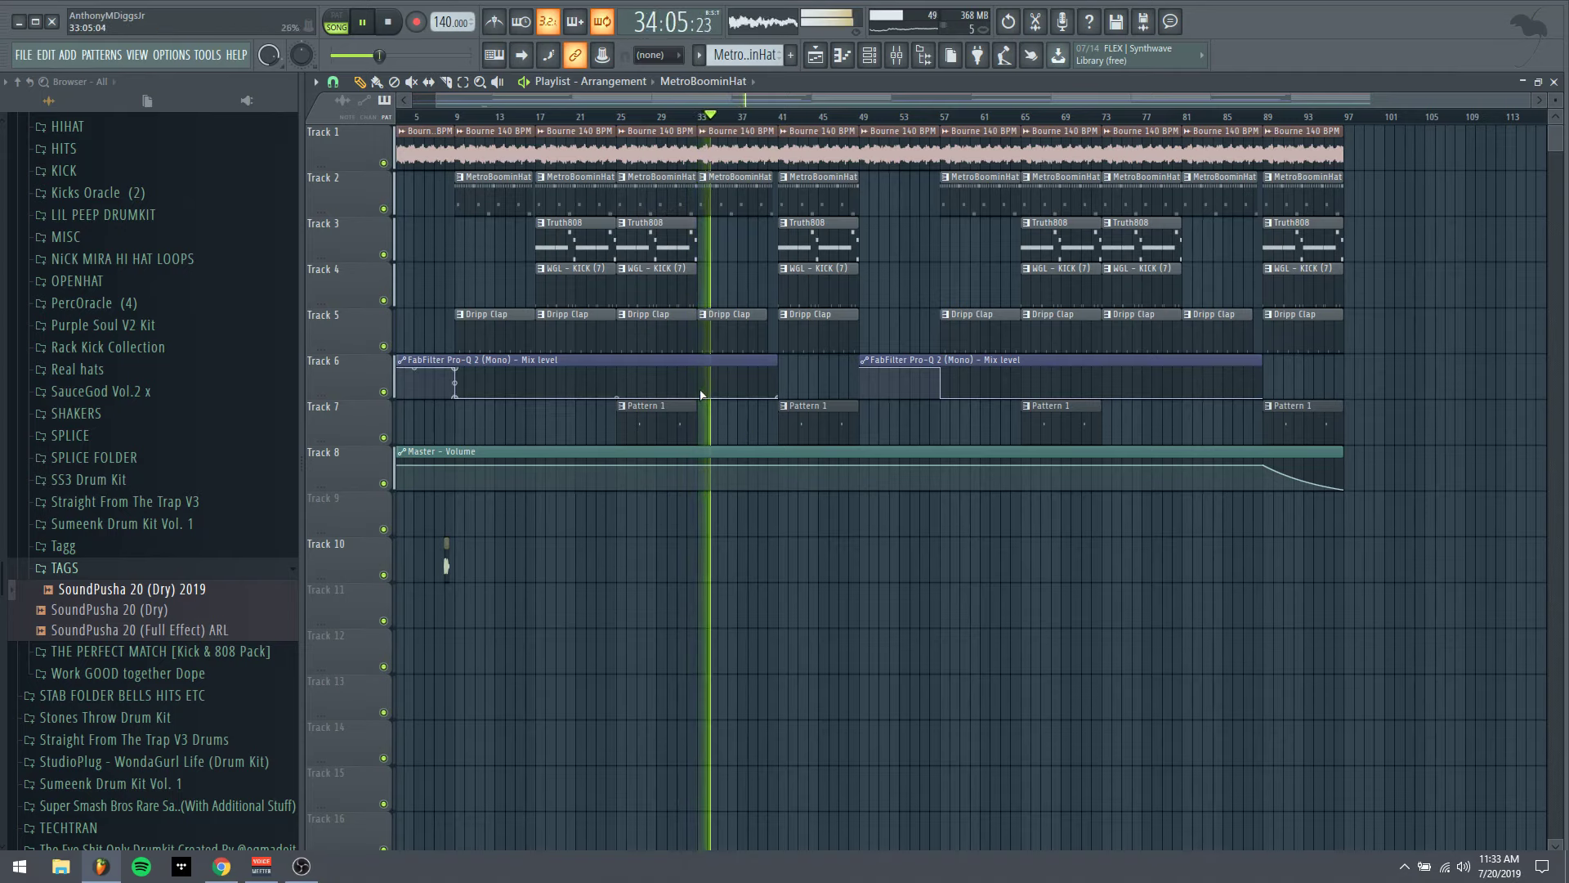
# Raise the Pro-Q 2 mix-level automation at bar 33, sloping down to bar 41, and shorten the hat clips at bars 33 and 81
pyautogui.moveTo(701, 396); pyautogui.dragTo(706, 352)
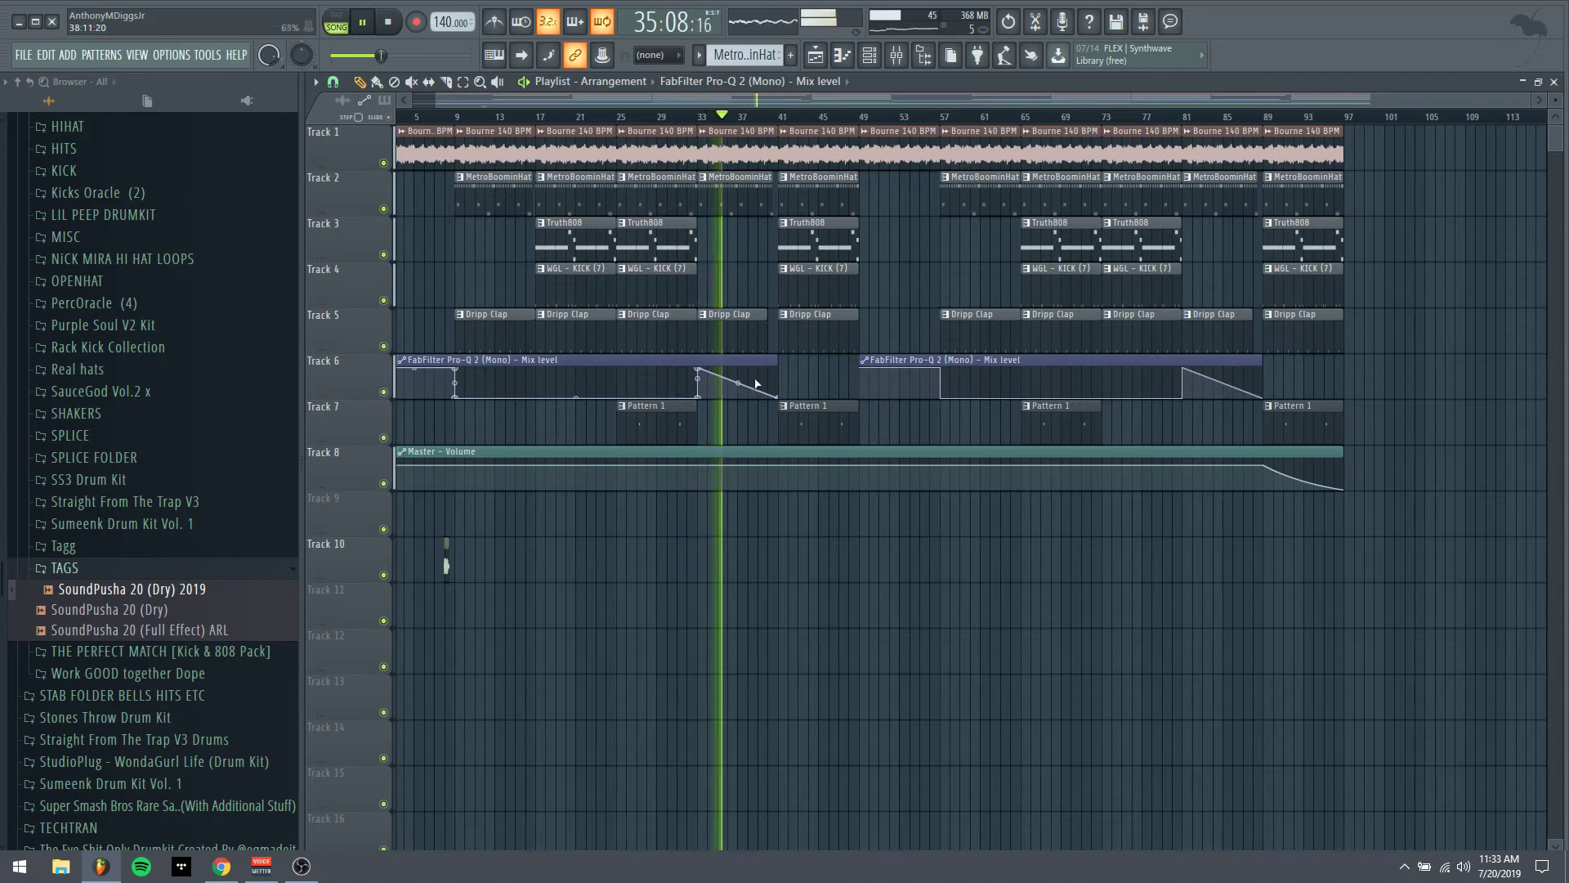
pyautogui.moveTo(777, 200); pyautogui.dragTo(750, 209)
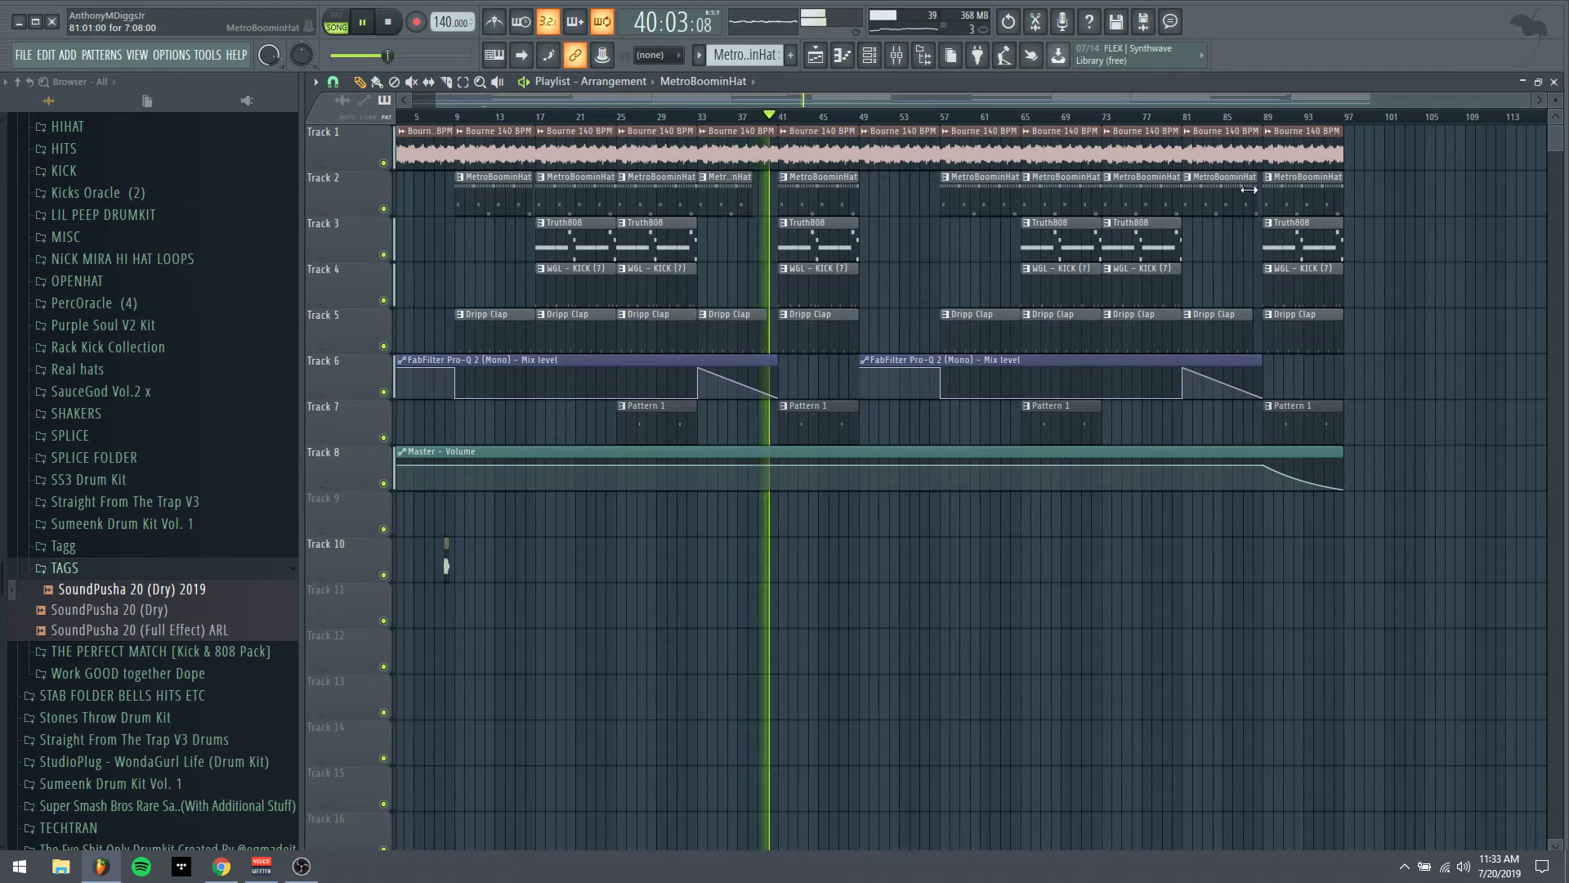
pyautogui.moveTo(1259, 205); pyautogui.dragTo(1236, 200)
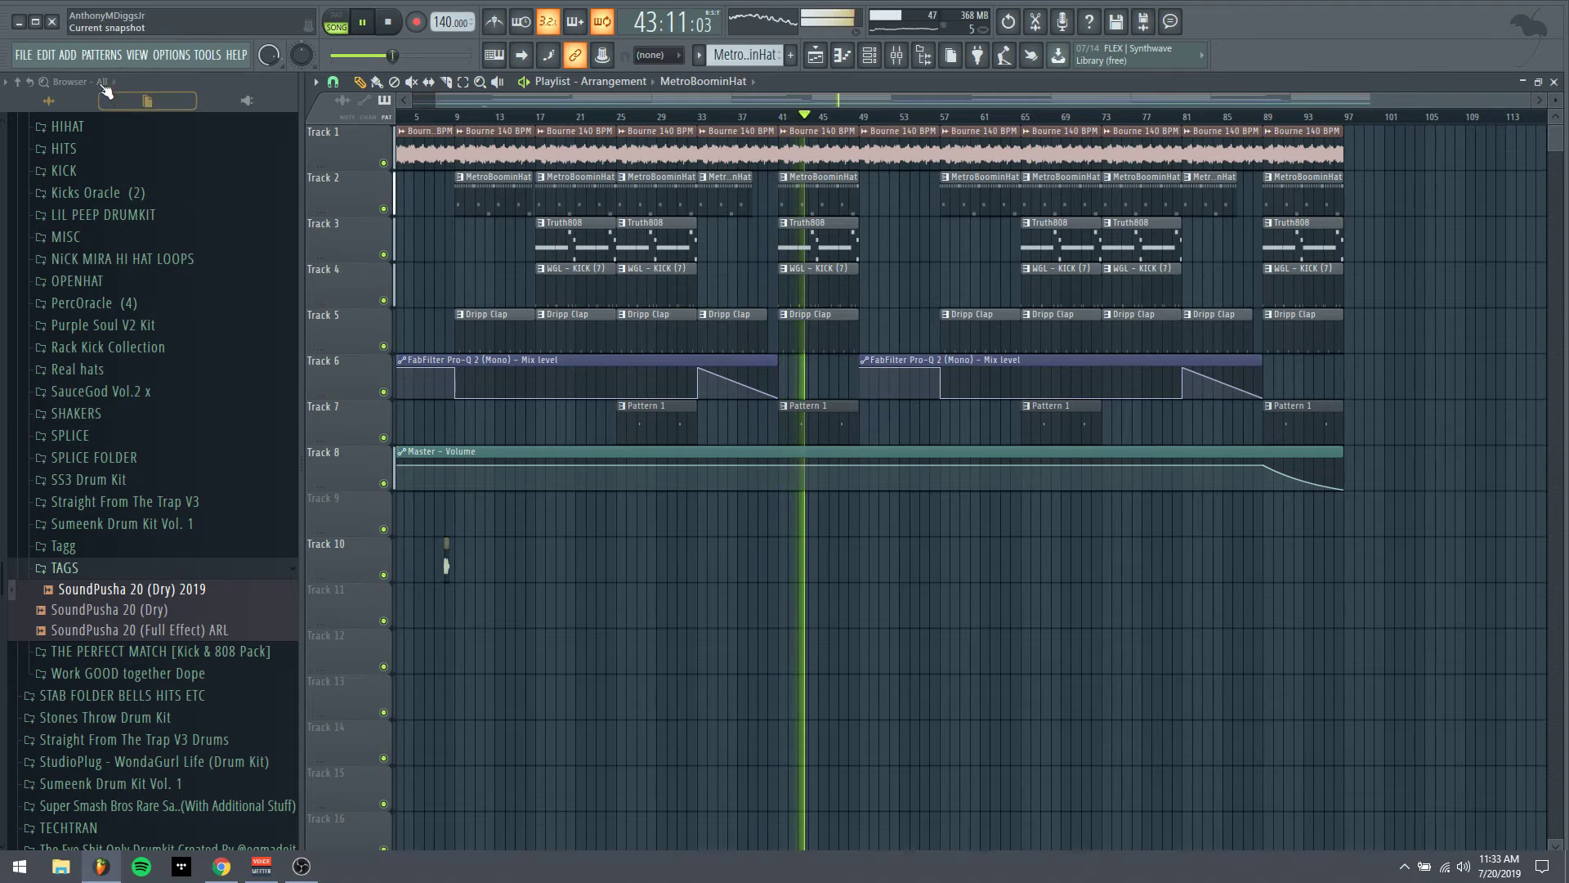
# Save the project in the Pusha Season Vol 2 folder as "#595 SoundPusha BPM 140"
pyautogui.click(23, 54)
pyautogui.click(50, 147)
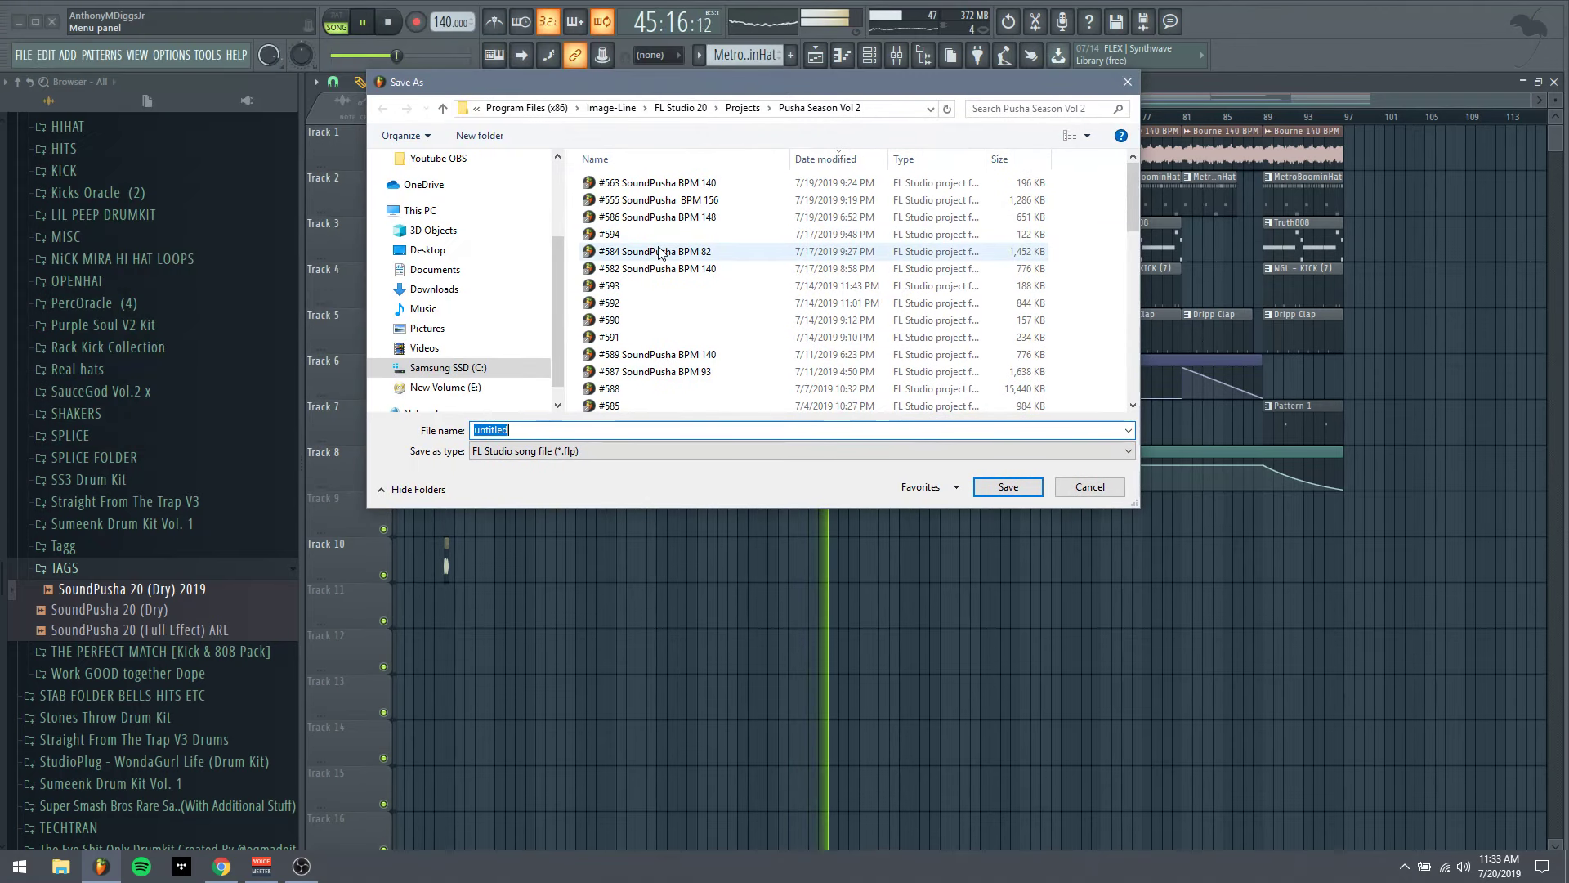
pyautogui.click(677, 166)
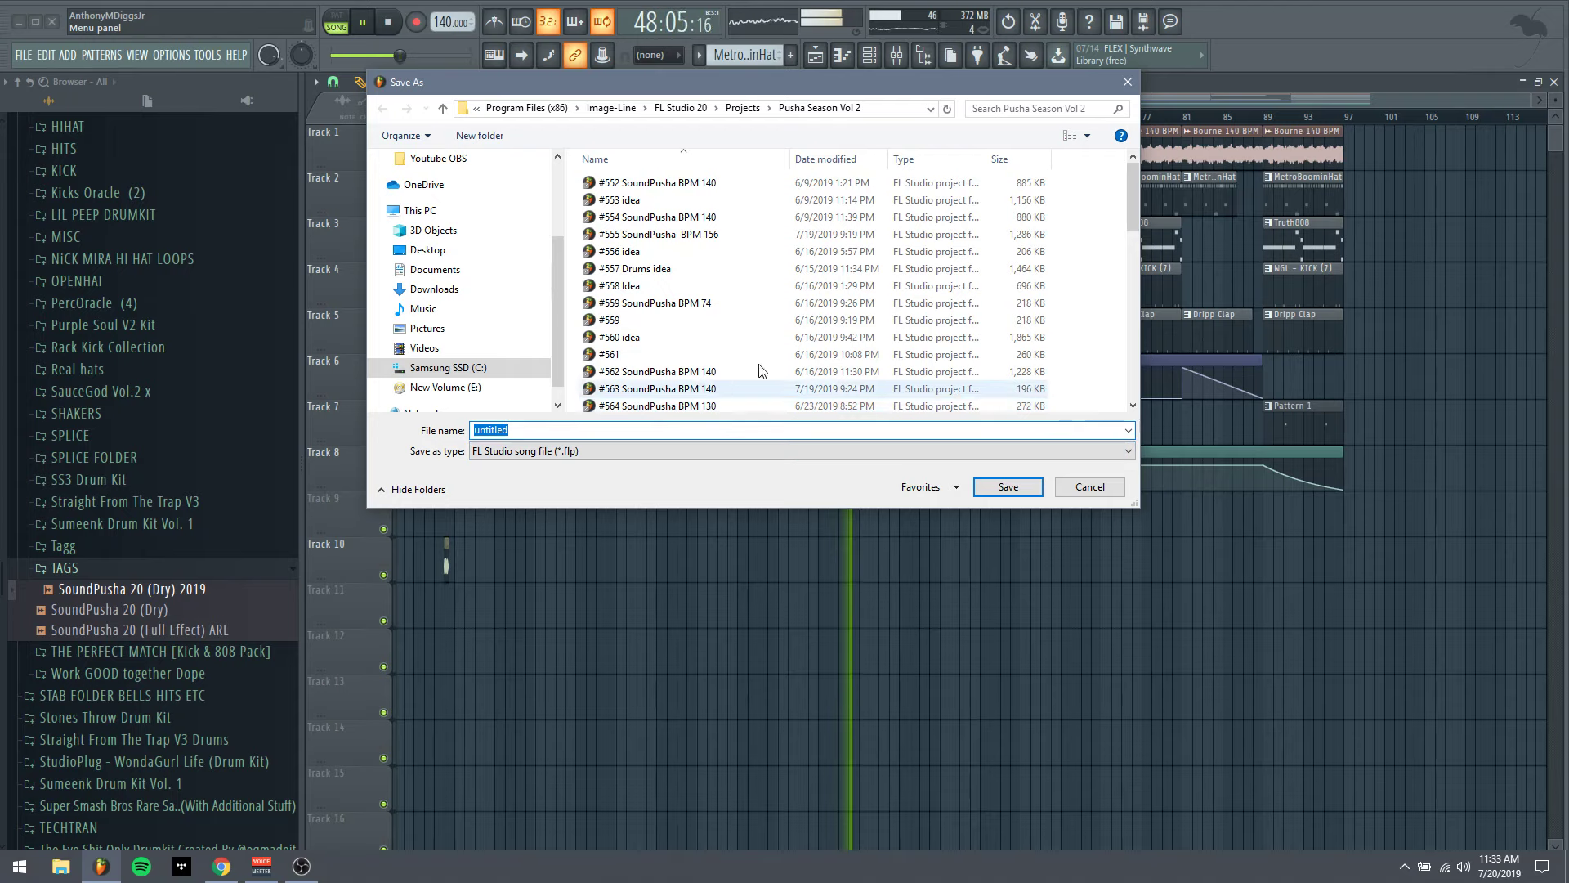
pyautogui.moveTo(1128, 188); pyautogui.dragTo(1131, 360)
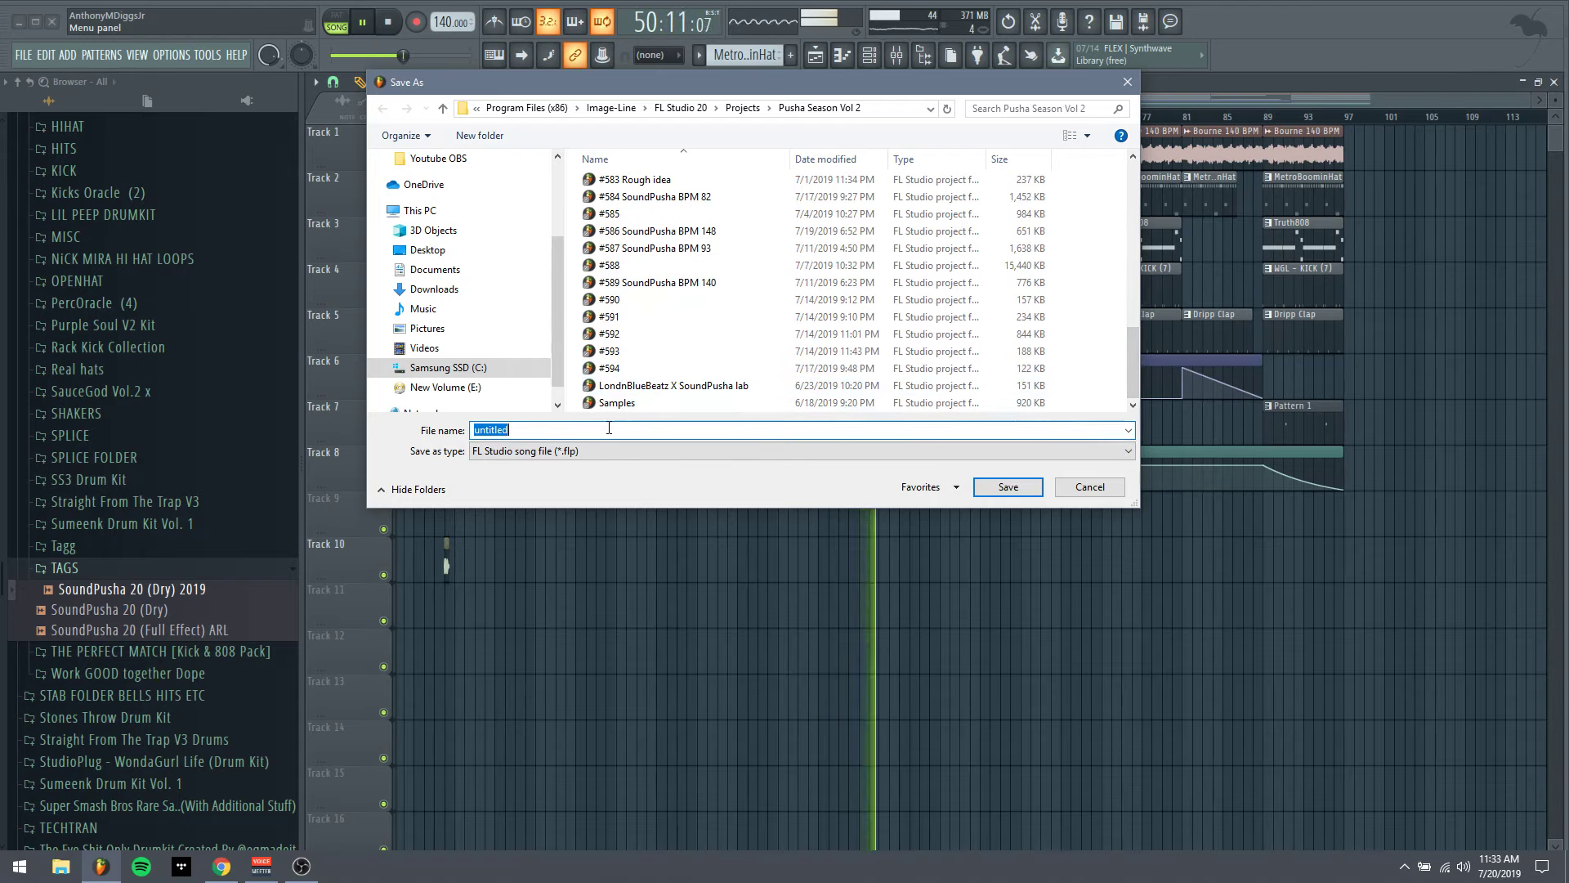
pyautogui.write('#')
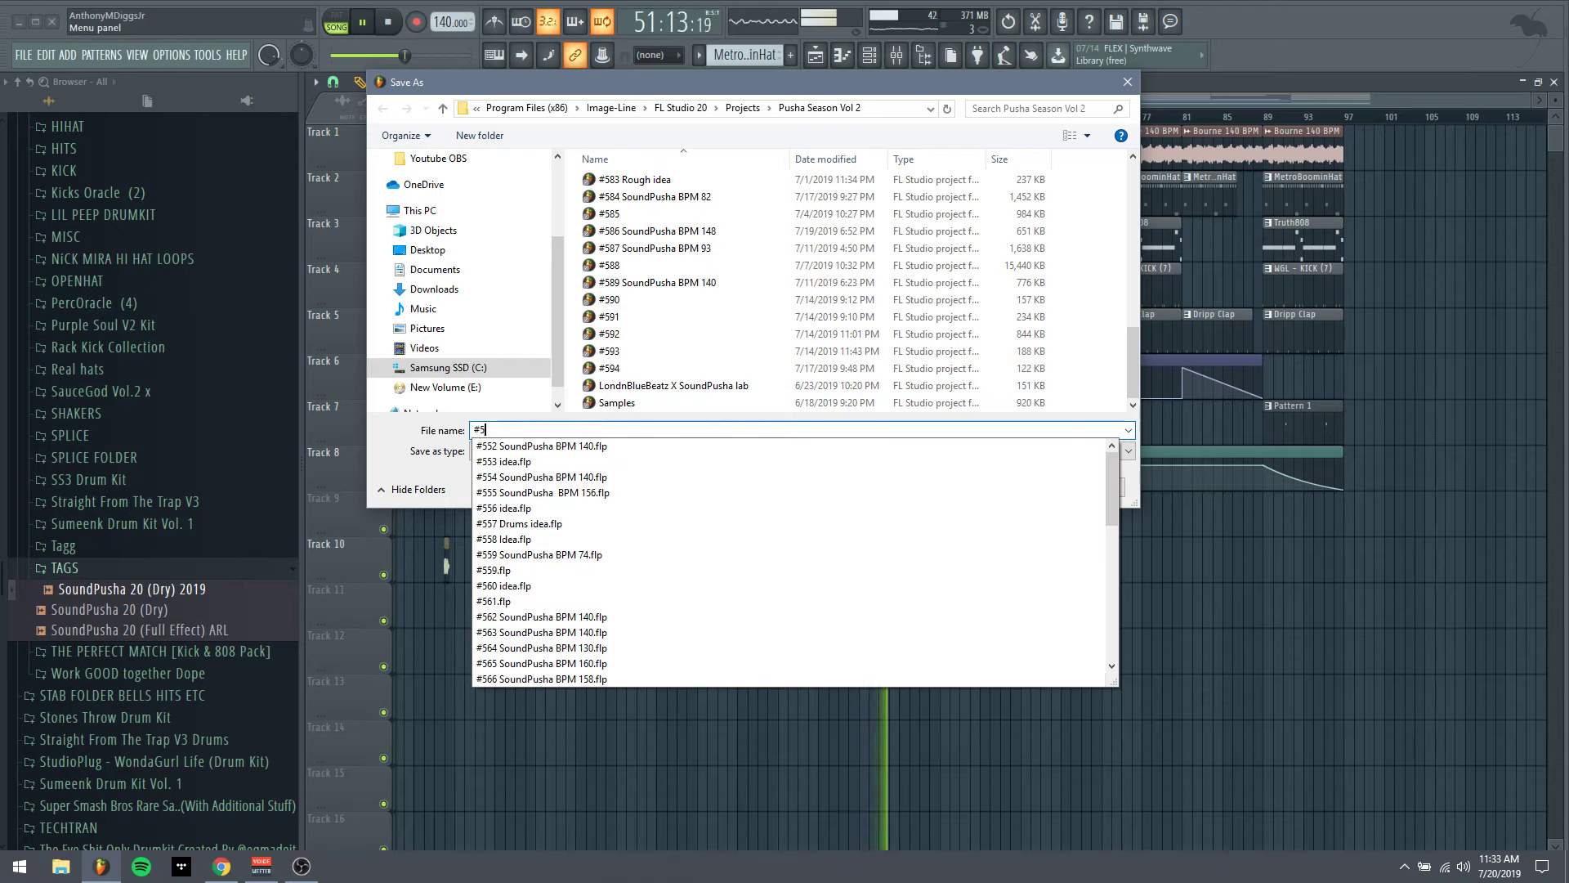
pyautogui.write('595 SoundPusha BPM 140')
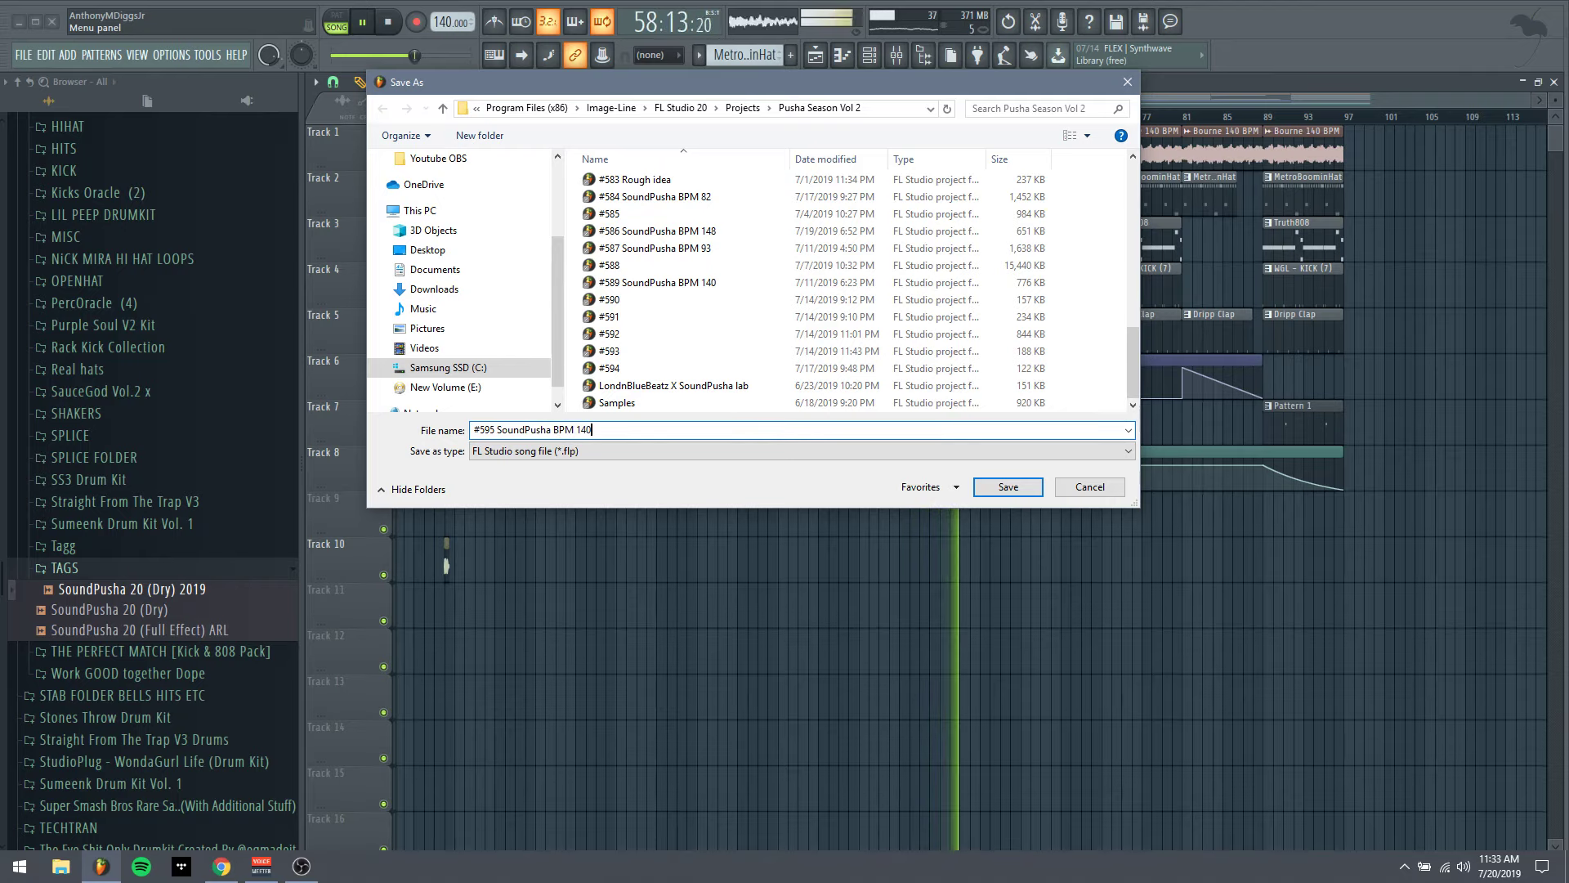
pyautogui.click(1006, 487)
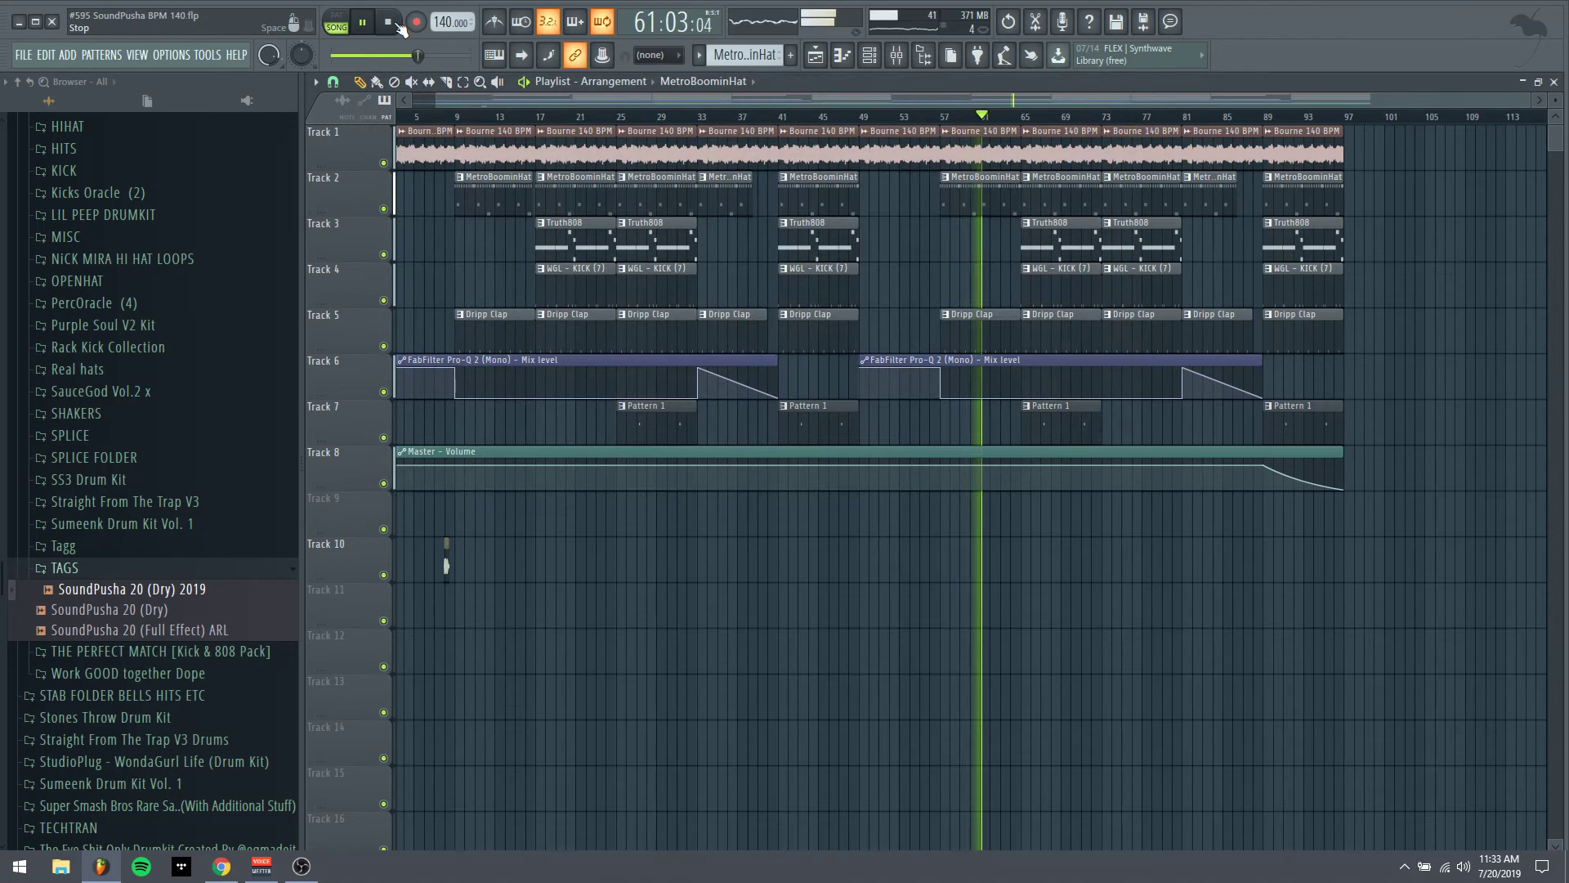
pyautogui.moveTo(302, 876)
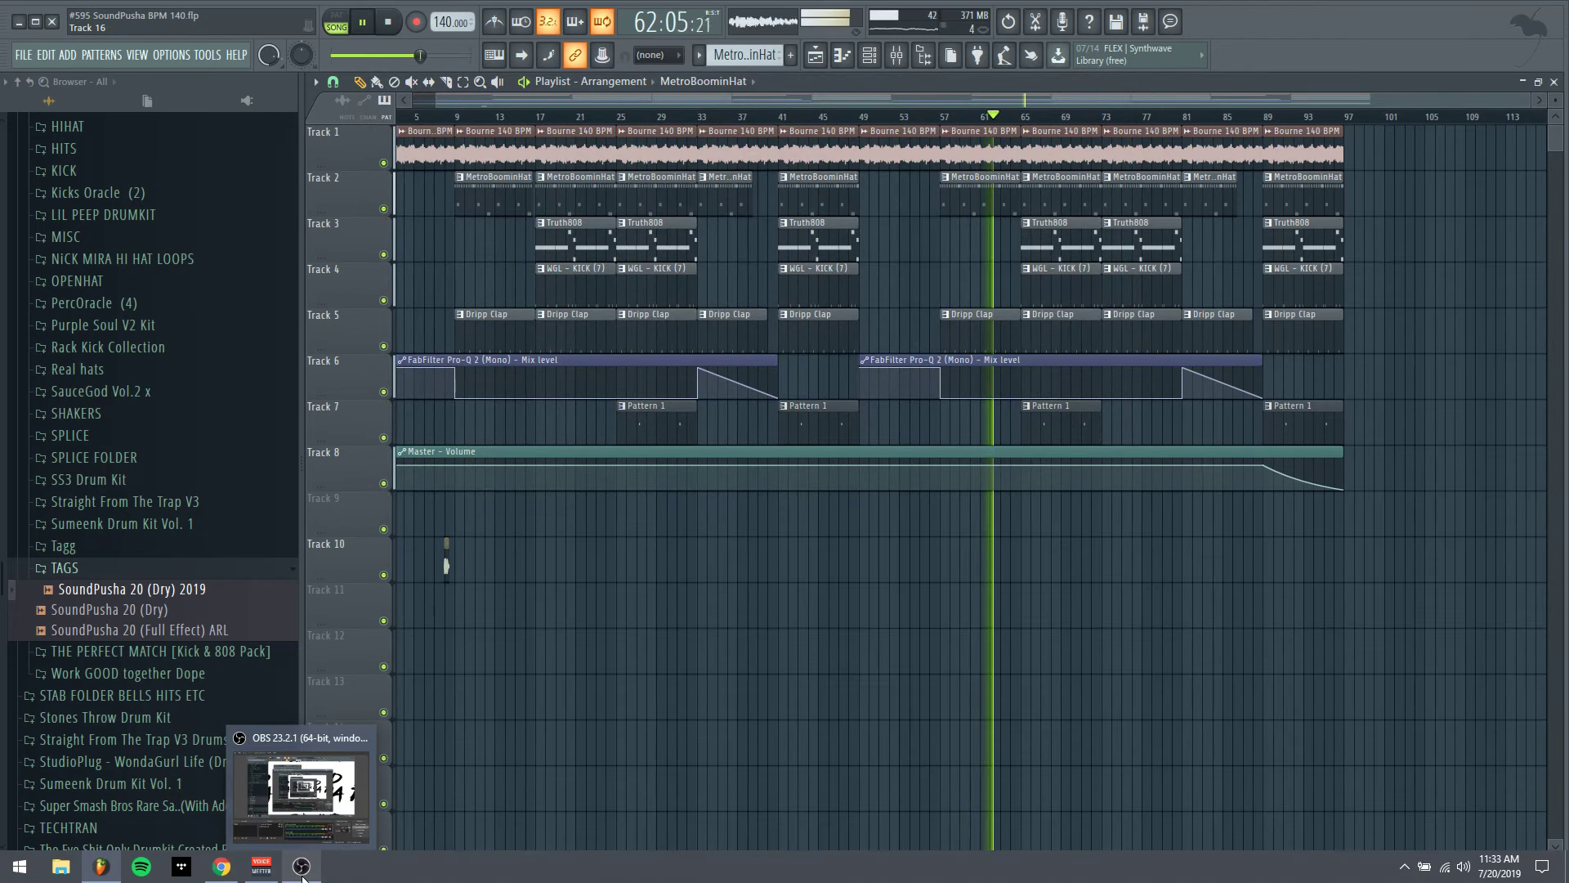